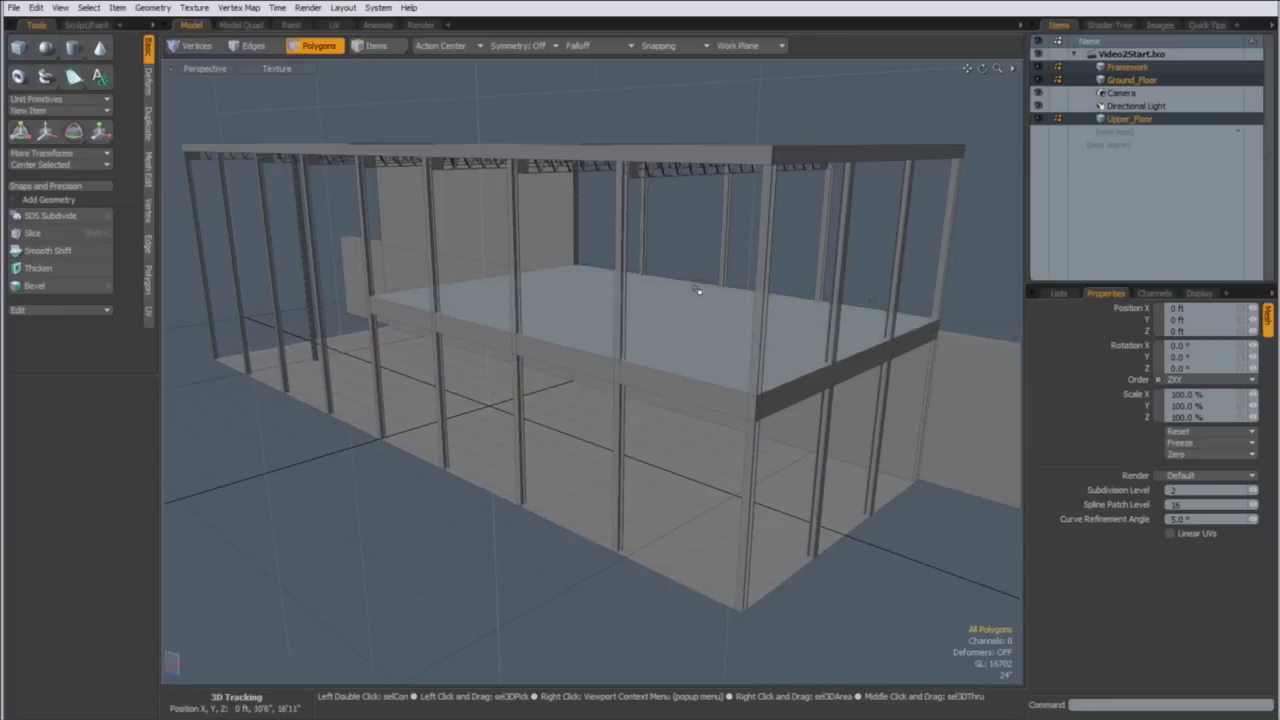
Assign a new material named Upper to the top polygon of the upper floor slab
click(681, 340)
alt+drag(681, 340, 618, 478)
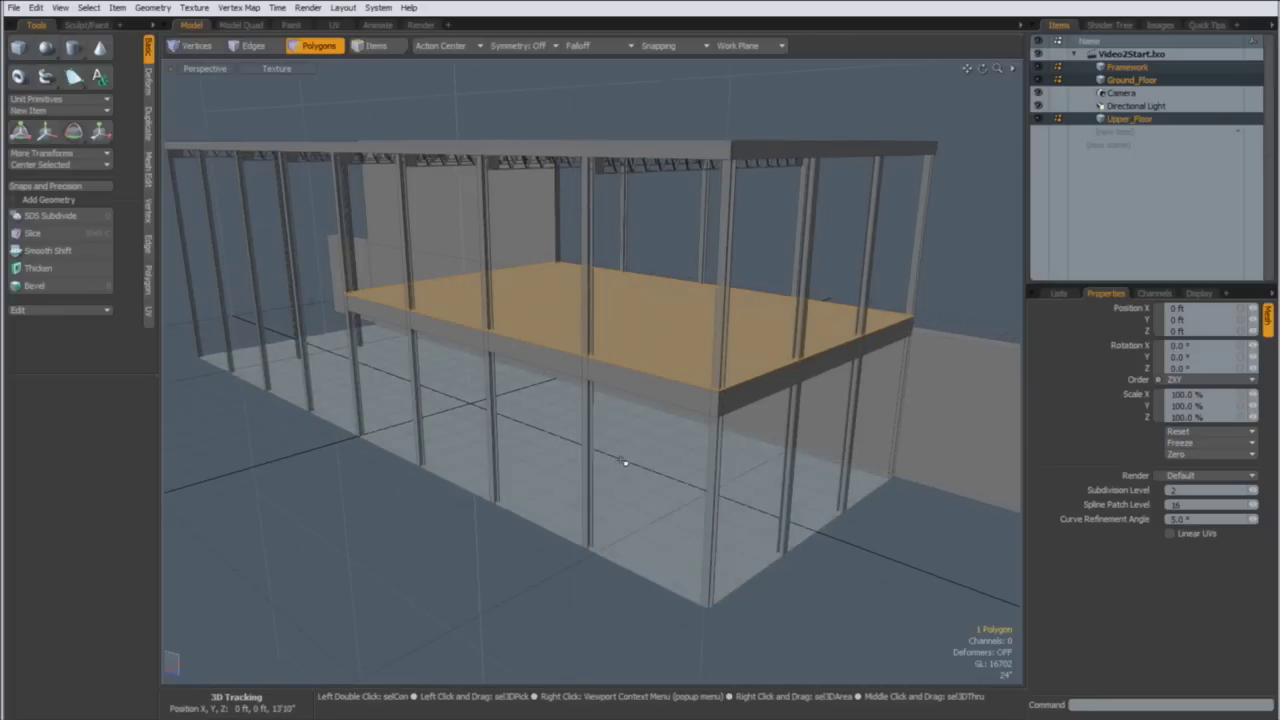
key(m)
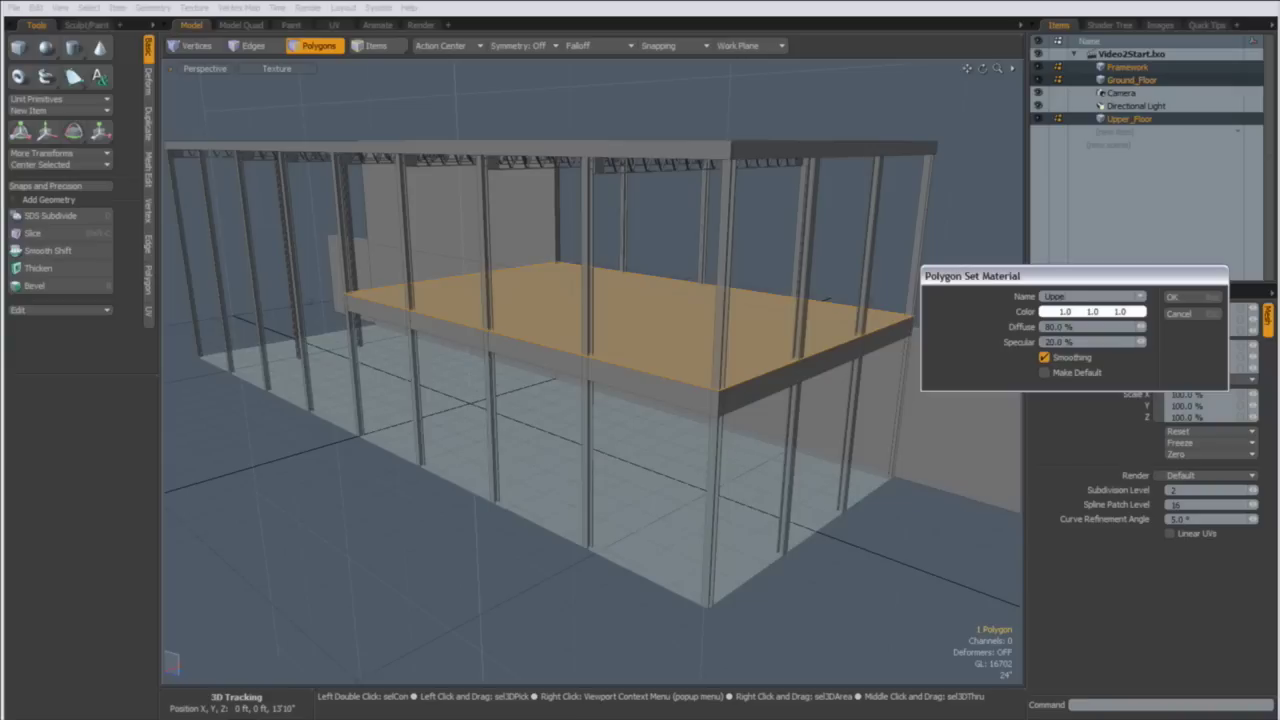
key(Return)
Add First_Floor.jpg as an image map layer in the Upper material group
click(1103, 28)
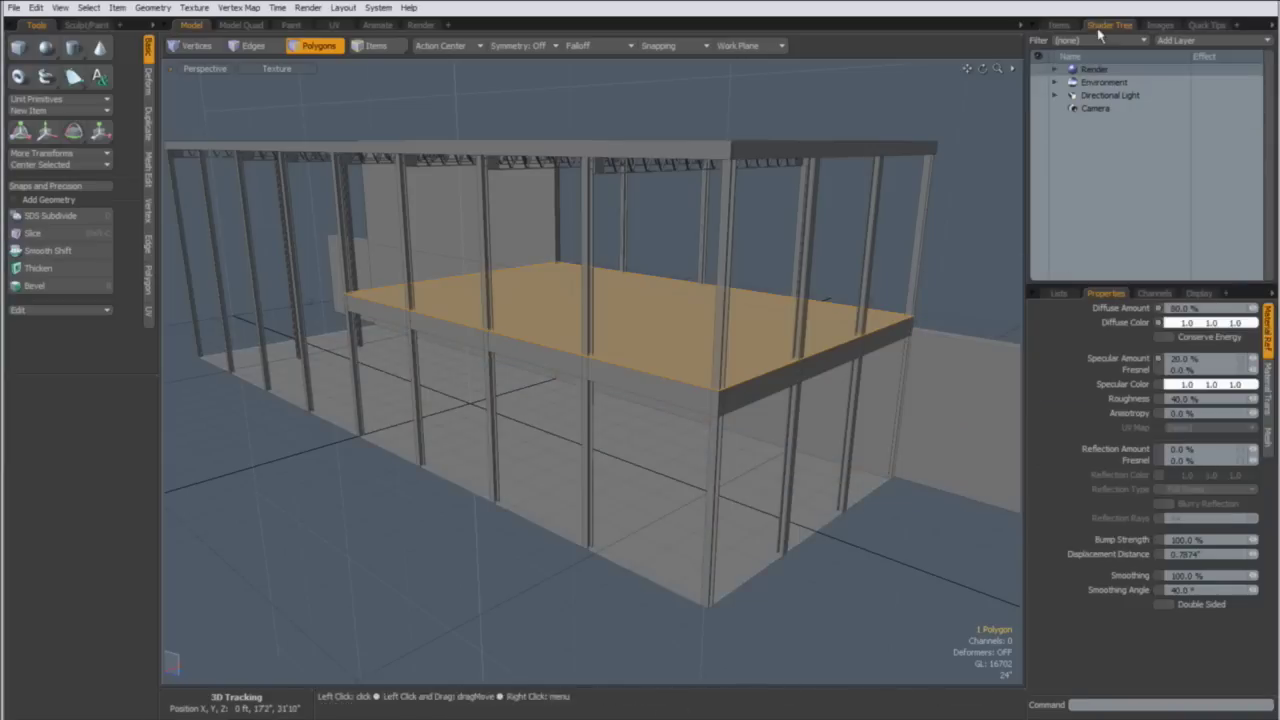
click(1055, 69)
click(1065, 121)
click(1175, 40)
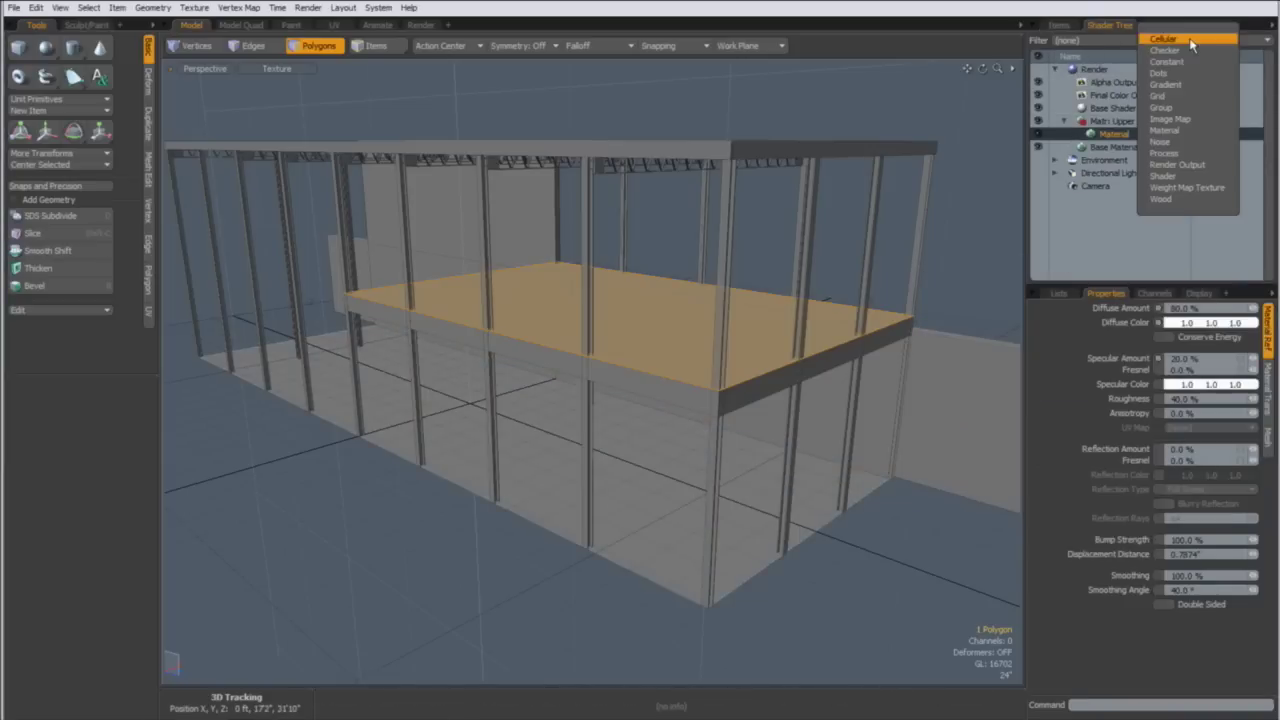
click(1190, 121)
click(1179, 182)
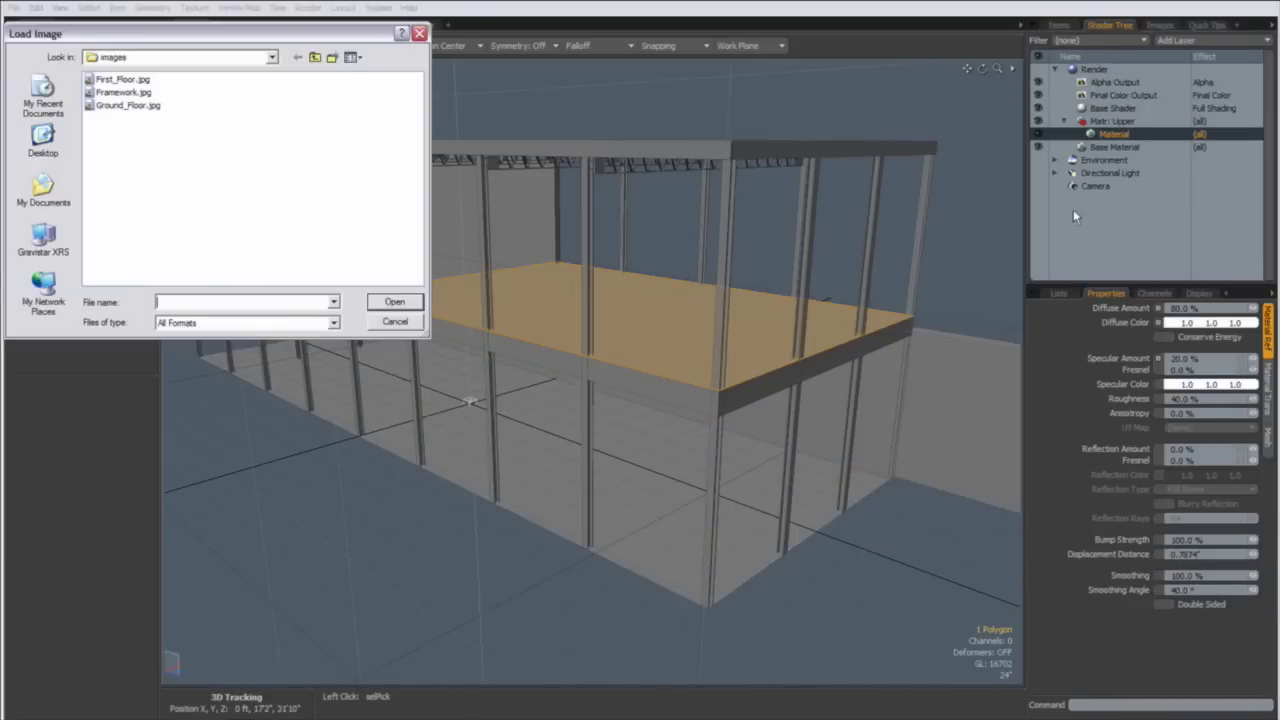
click(114, 80)
click(374, 301)
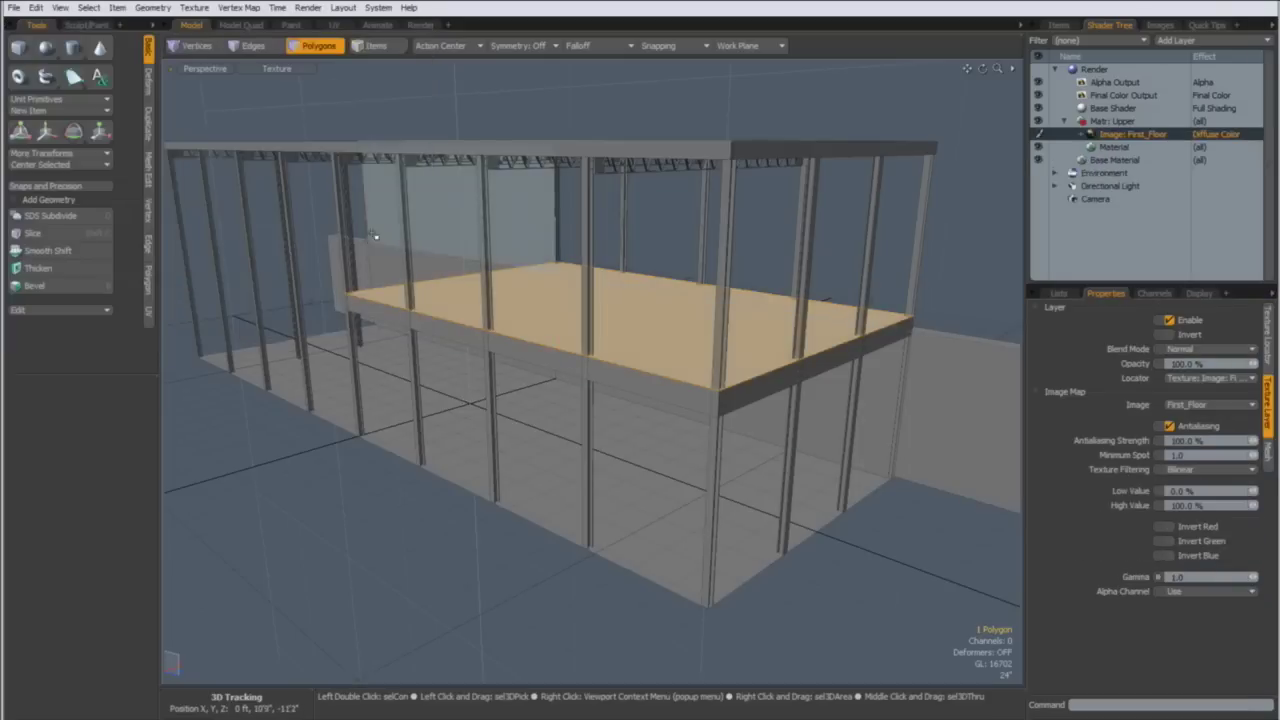
Set the First_Floor image's texture locator to use the UV map named Texture
click(1268, 340)
click(1236, 493)
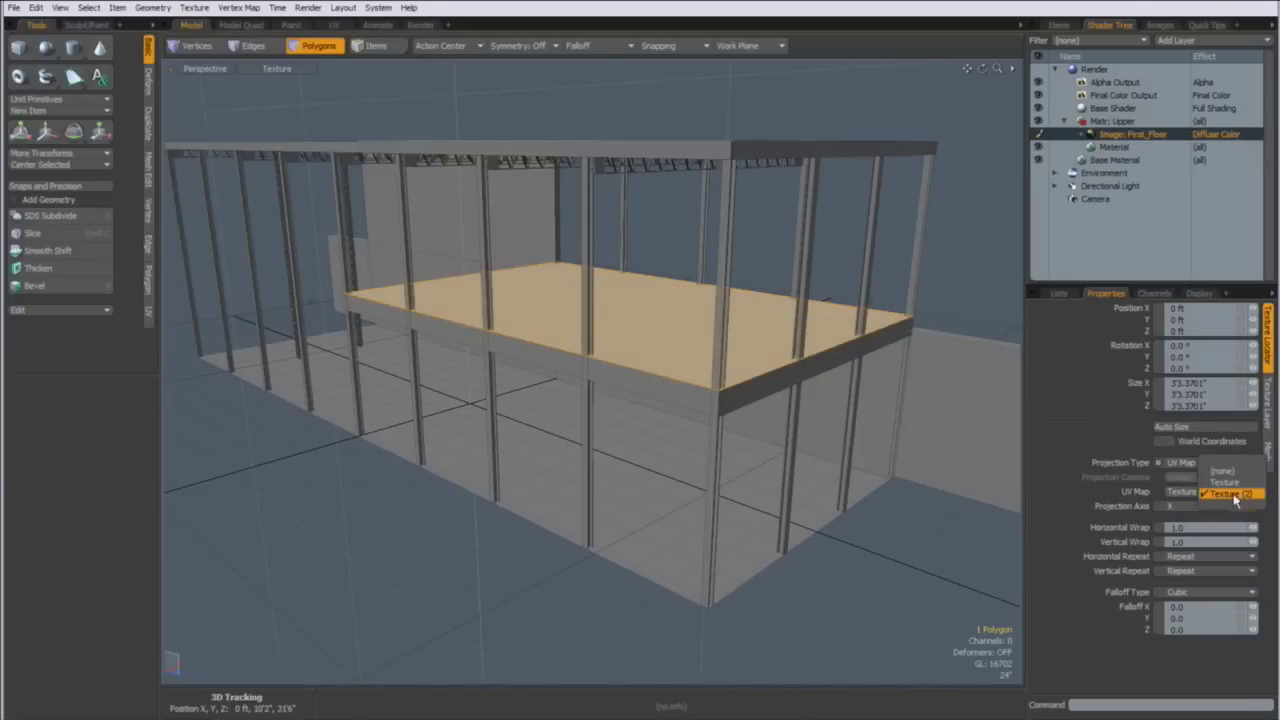
click(1228, 483)
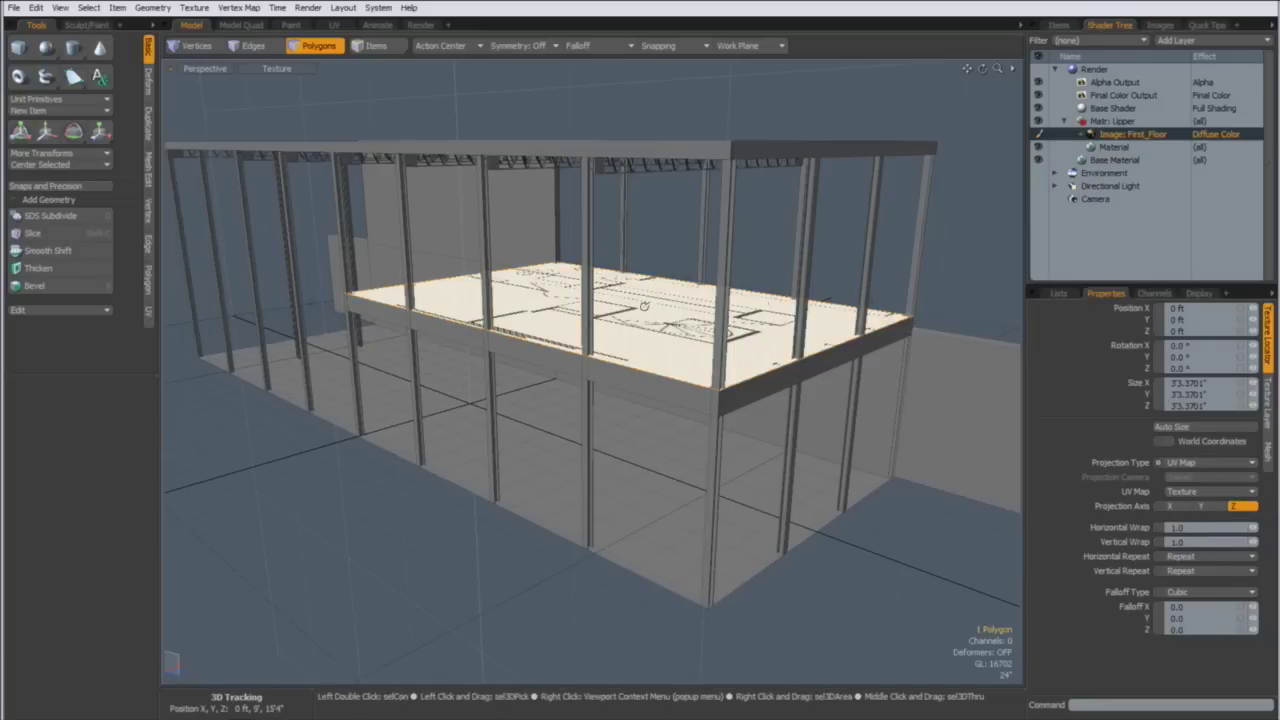
Rotate the UVs of the upper floor's top polygon once and clear the polygon selection
alt+drag(600, 380, 576, 360)
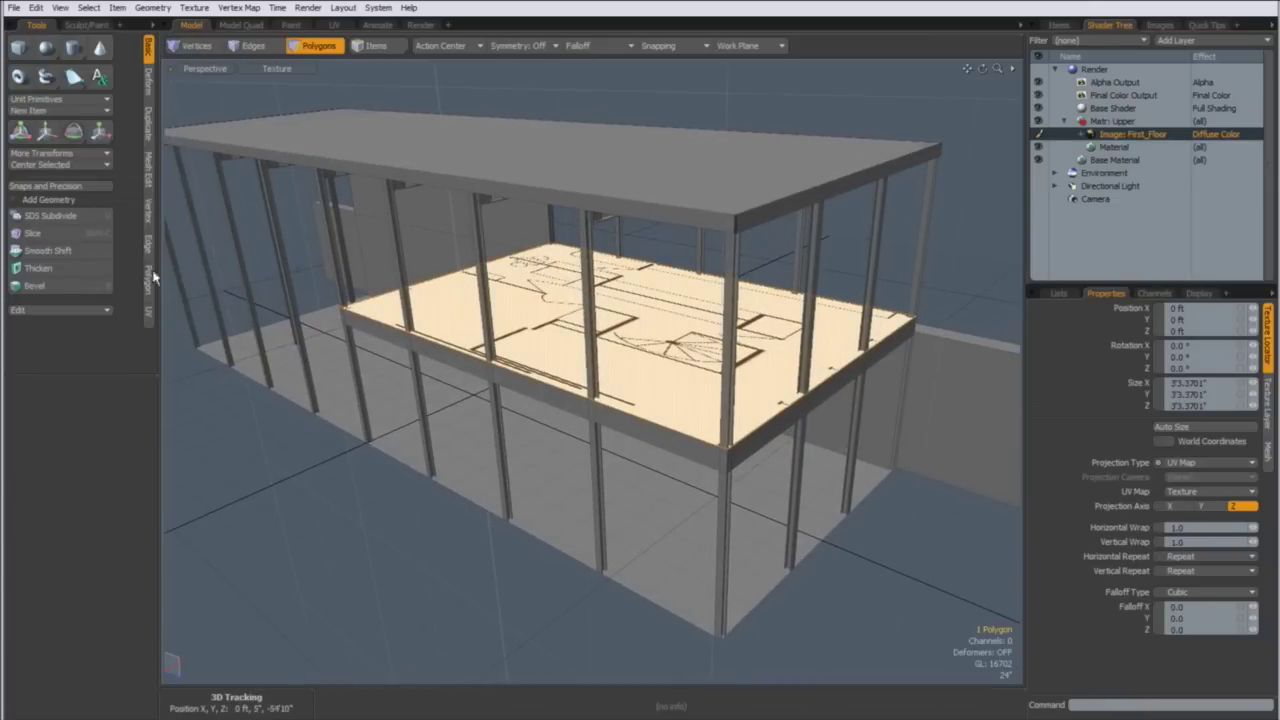
click(150, 316)
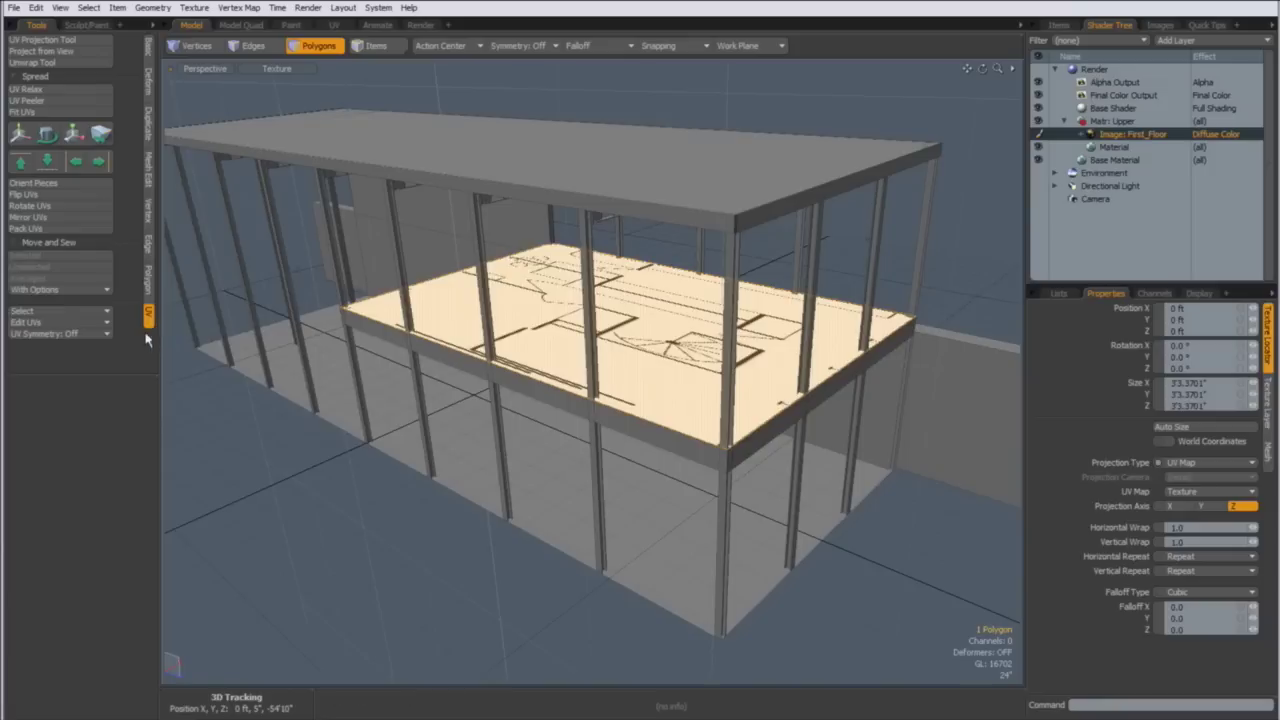
click(50, 207)
click(463, 563)
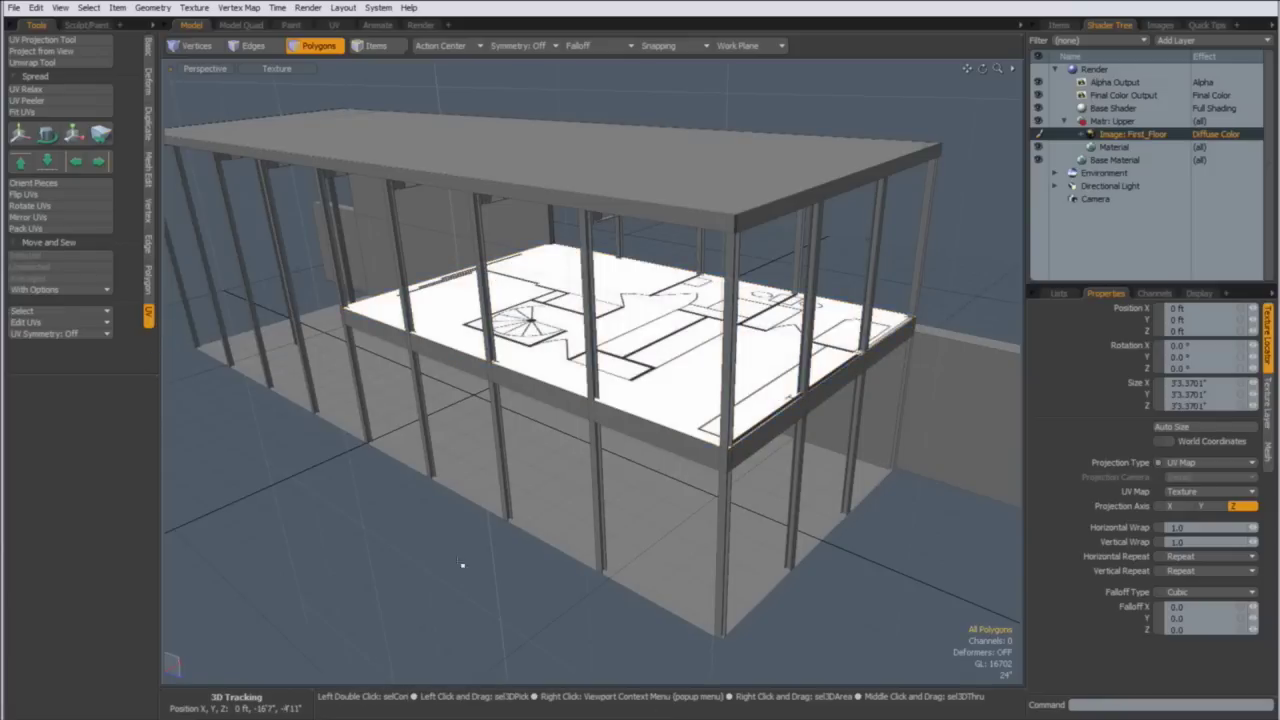
Assign a new material named Ground to the ground floor polygon
alt+drag(463, 563, 490, 545)
click(572, 467)
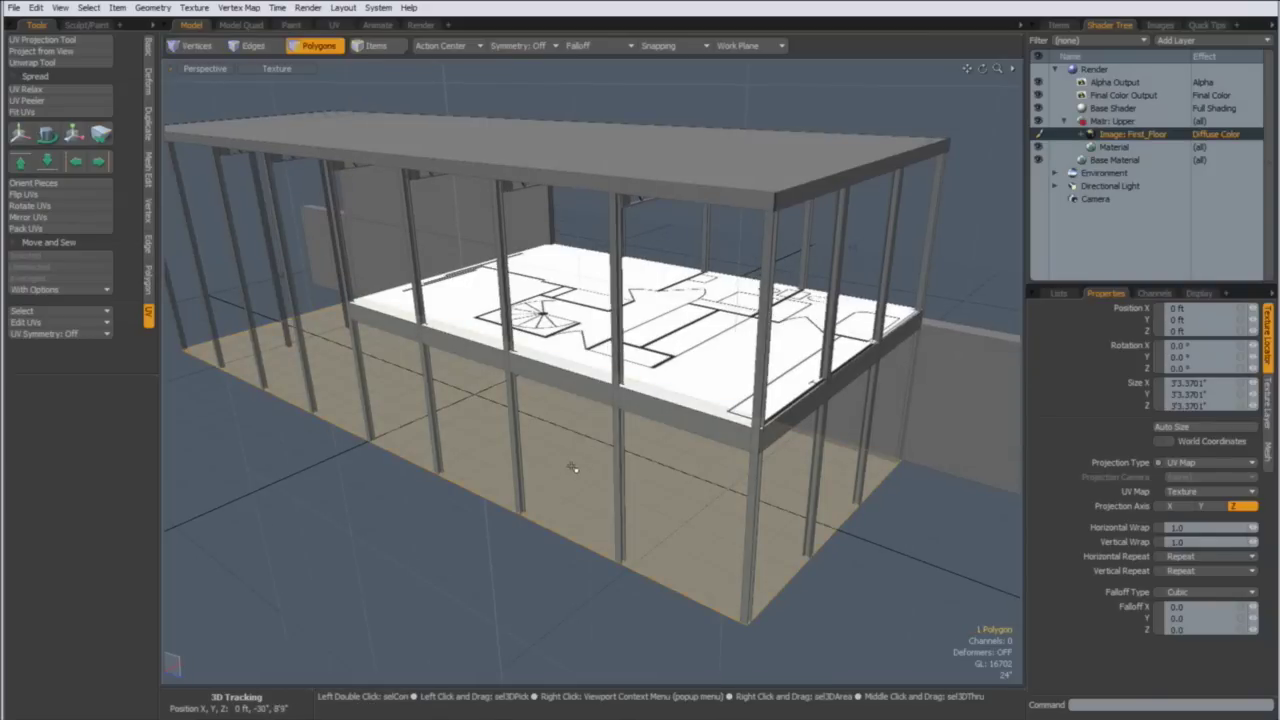
key(m)
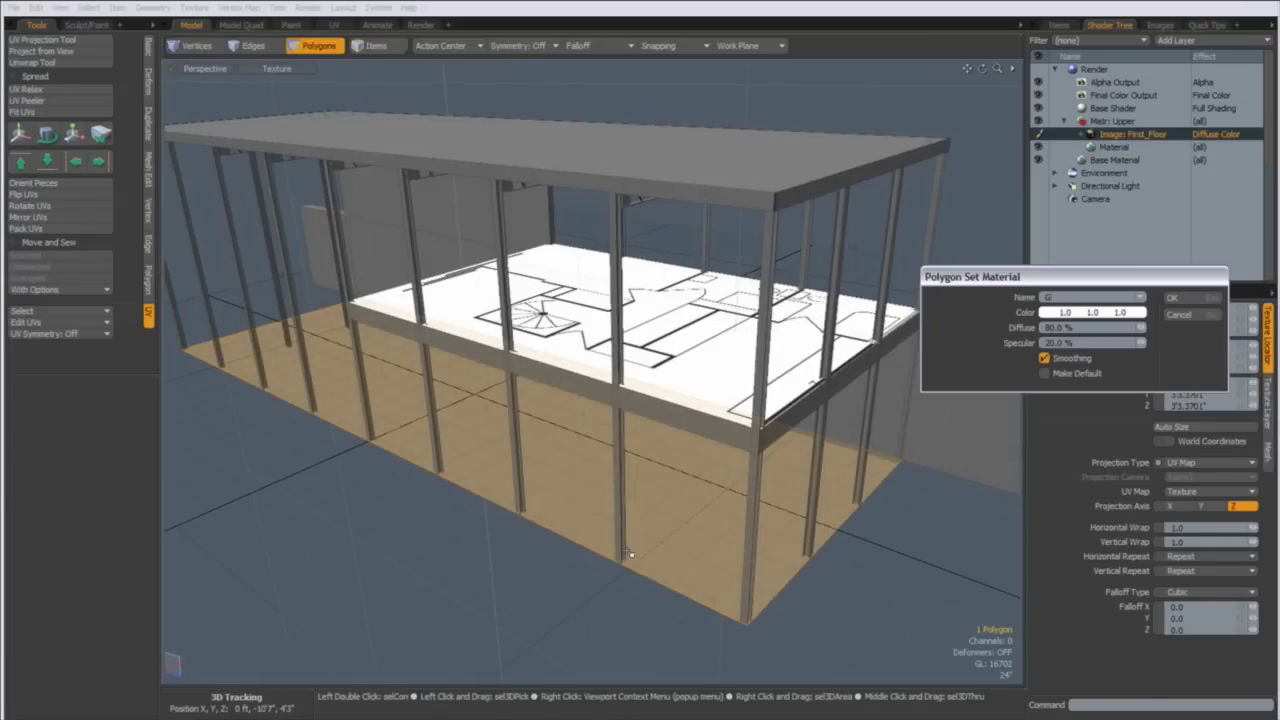
key(Return)
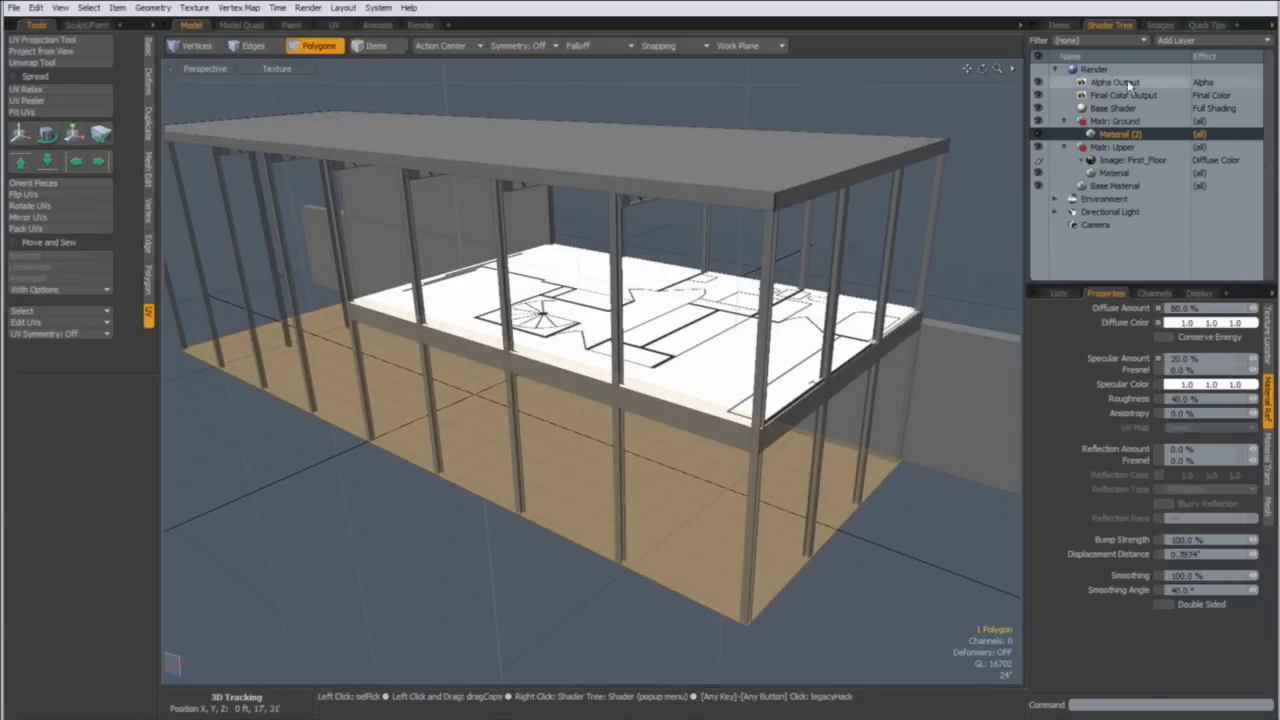
Add Ground_Floor.jpg as an image map layer in the Ground material group
click(1176, 40)
click(1180, 38)
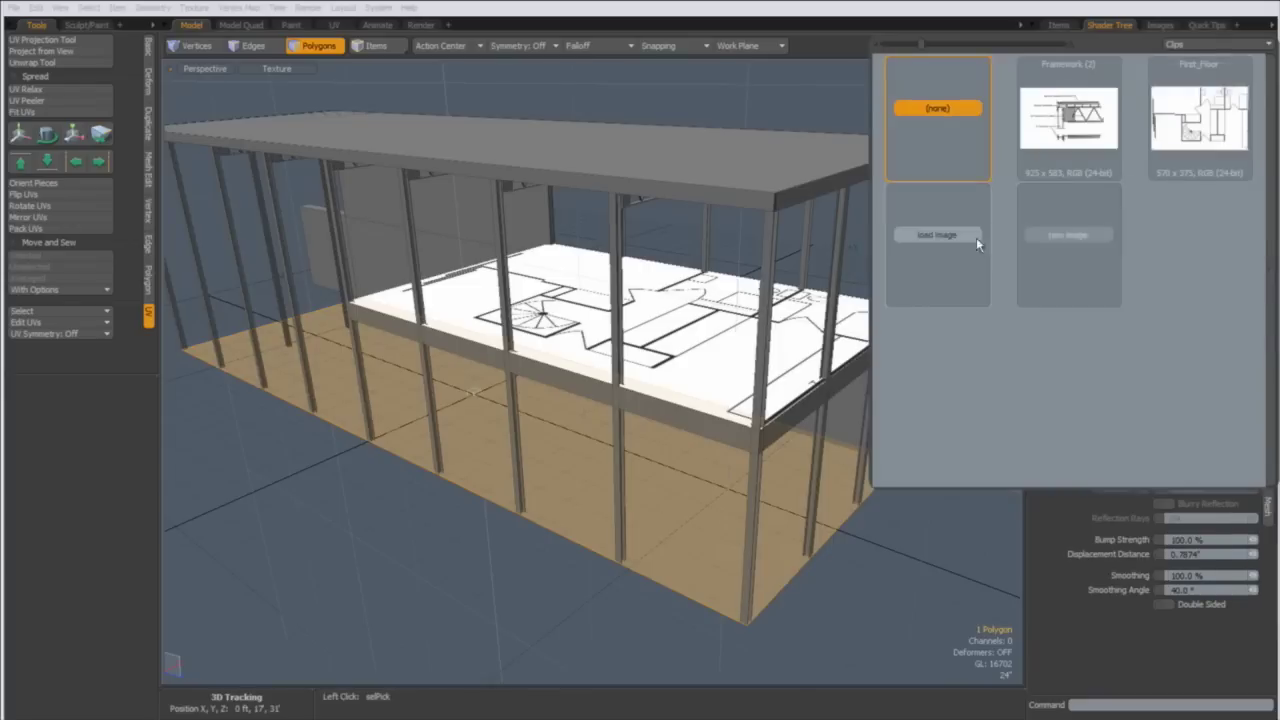
click(935, 235)
click(124, 106)
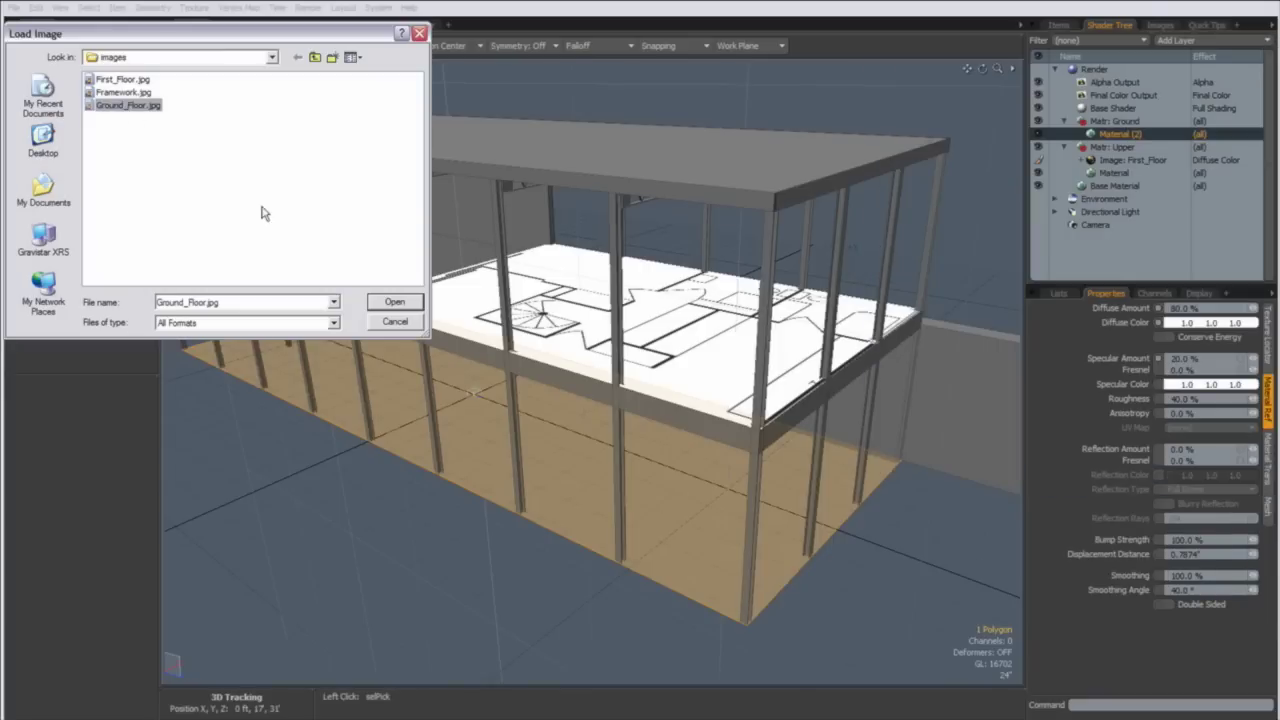
click(393, 302)
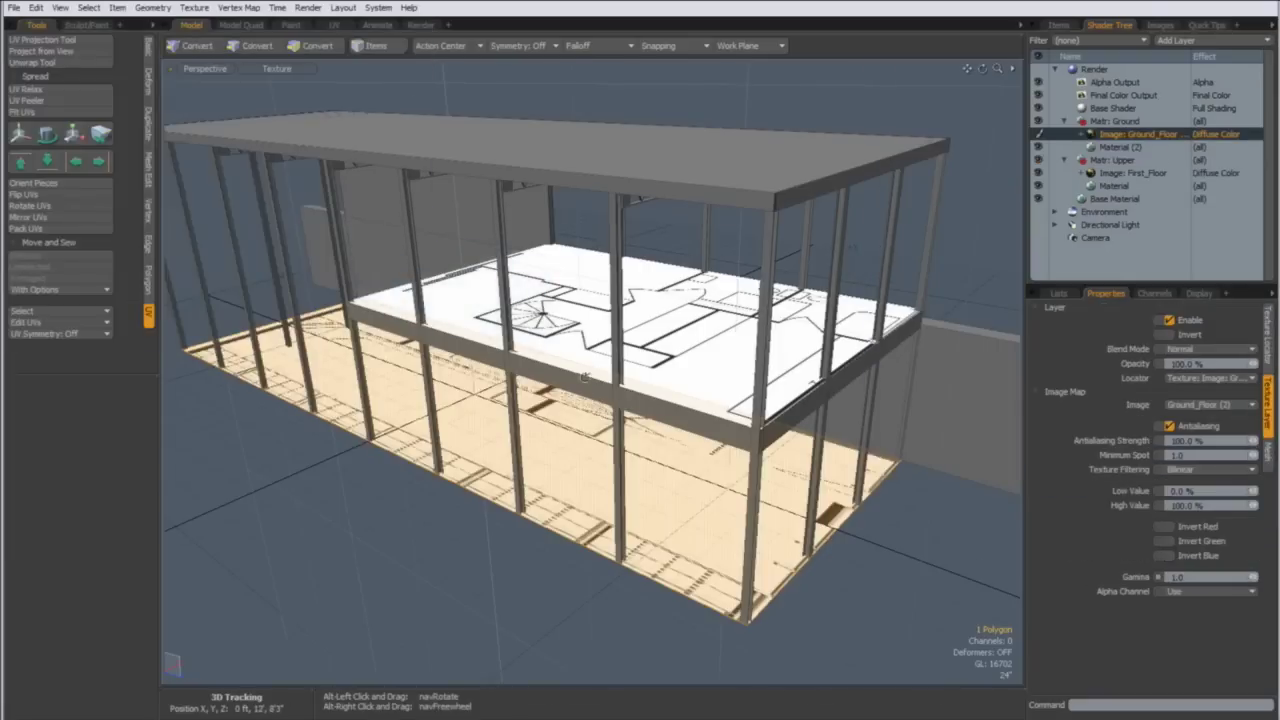
Rotate the ground floor polygon's UVs once and deselect the polygon
alt+drag(420, 280, 520, 288)
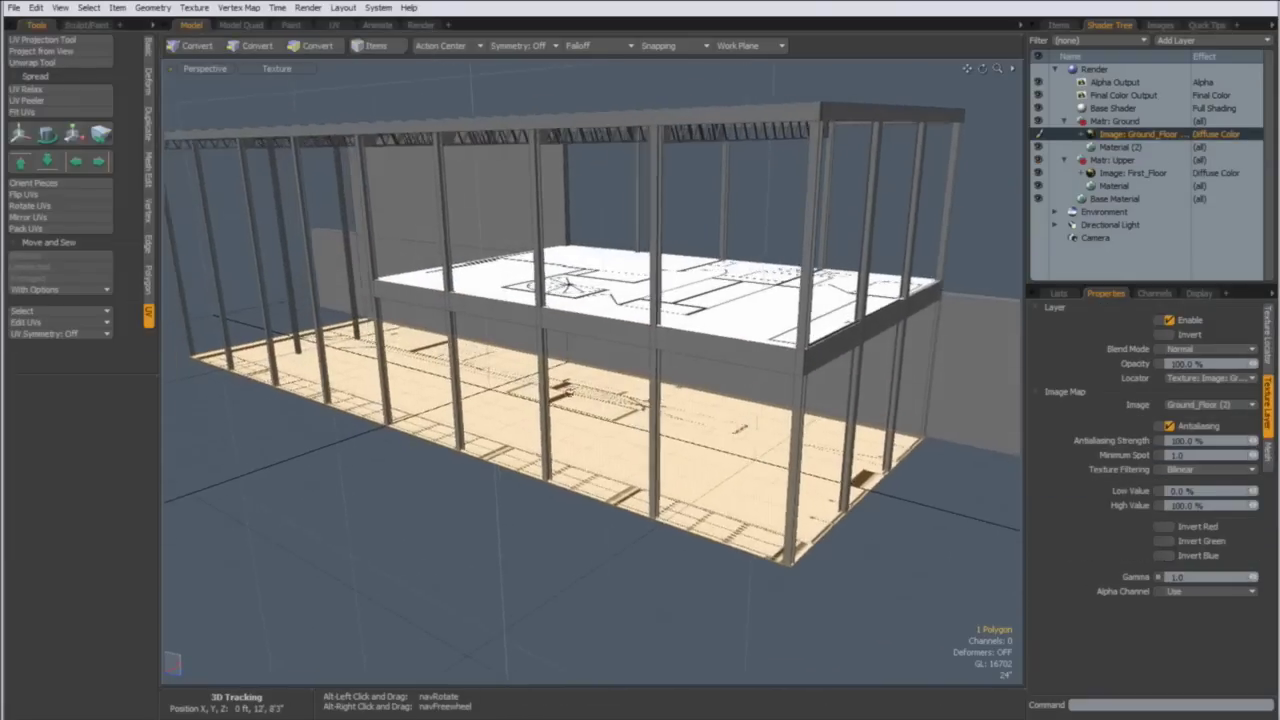
alt+drag(610, 460, 662, 484)
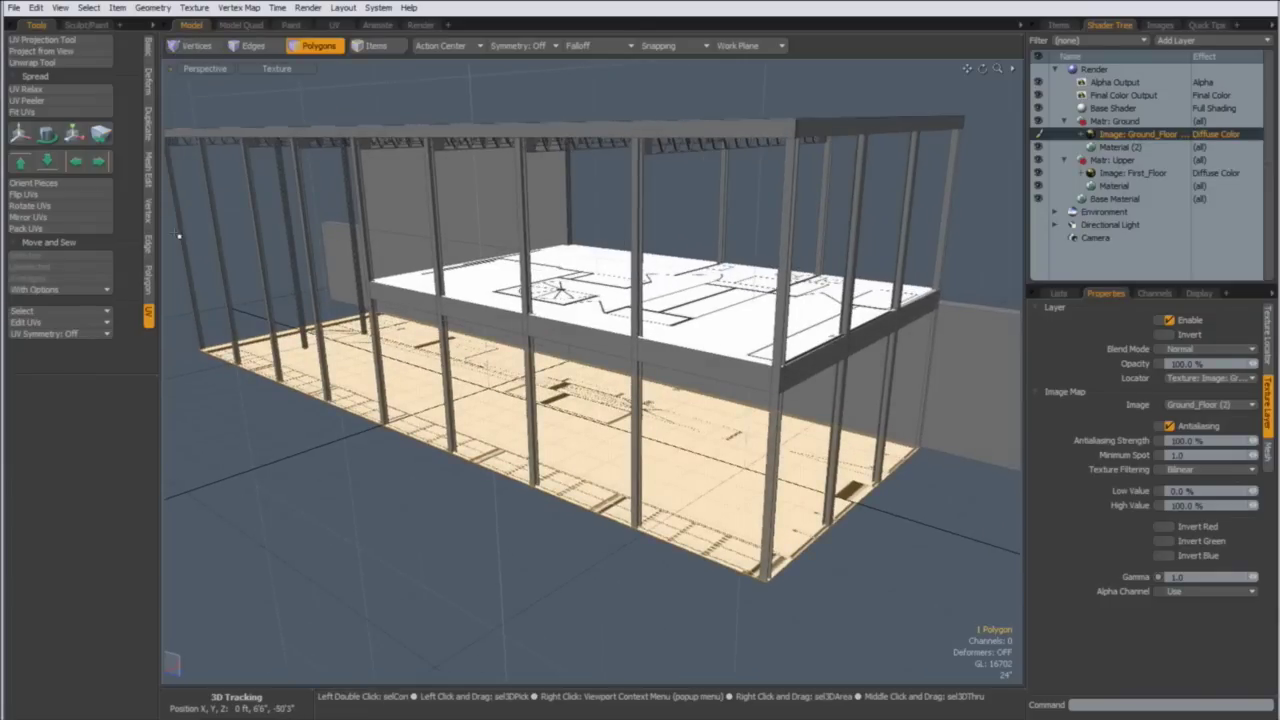
click(84, 212)
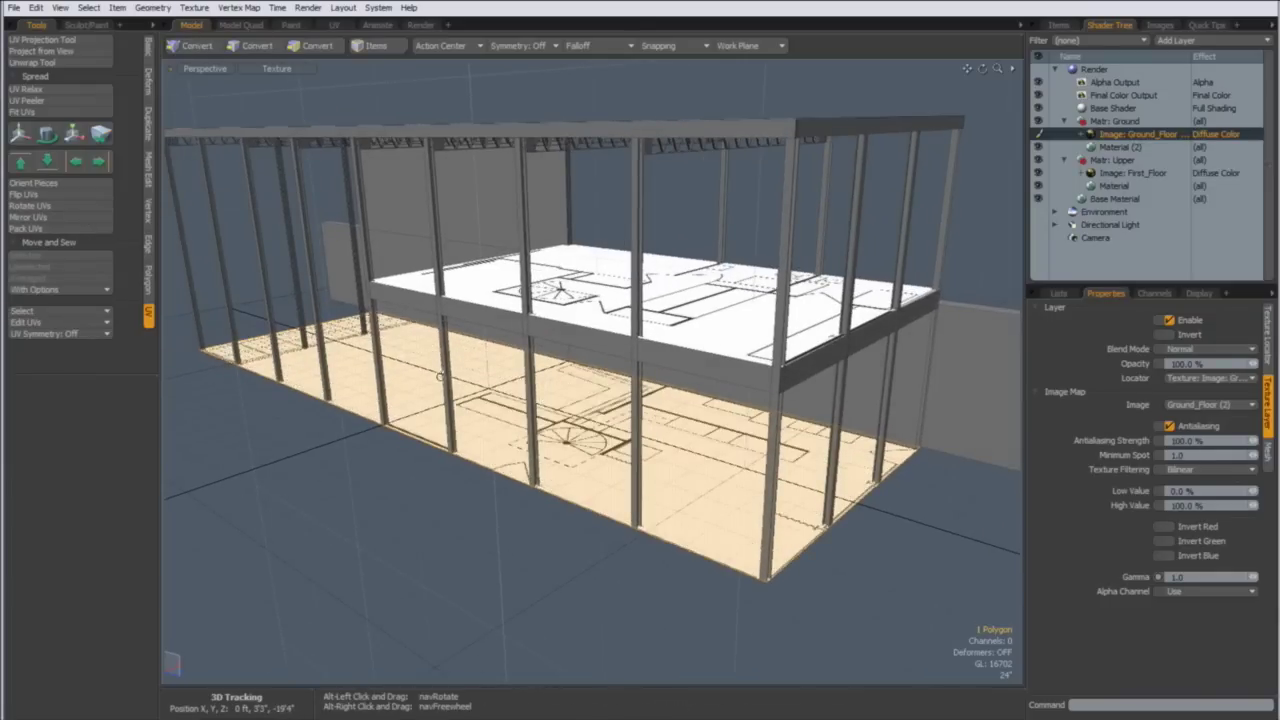
alt+drag(534, 406, 503, 440)
click(461, 535)
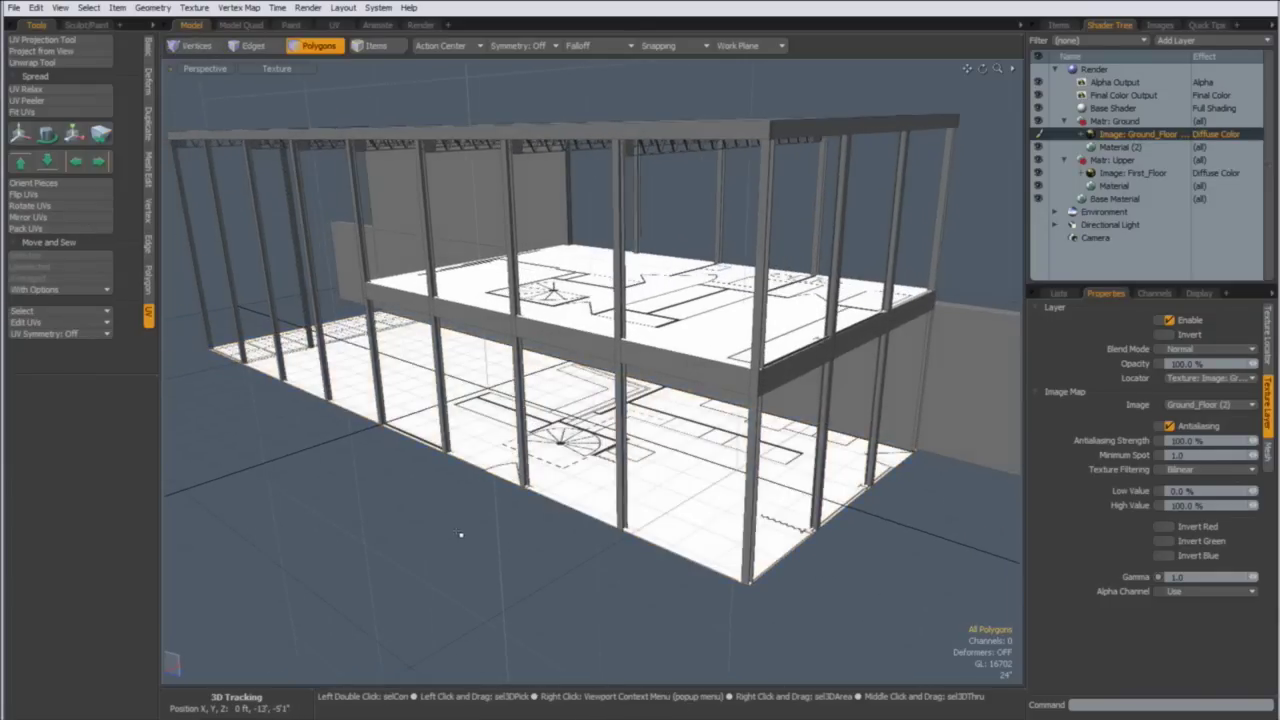
Make Upper_Floor the only active mesh, frame the slab's end in the Left view, and enable grid snapping
click(1060, 26)
alt+drag(527, 381, 458, 592)
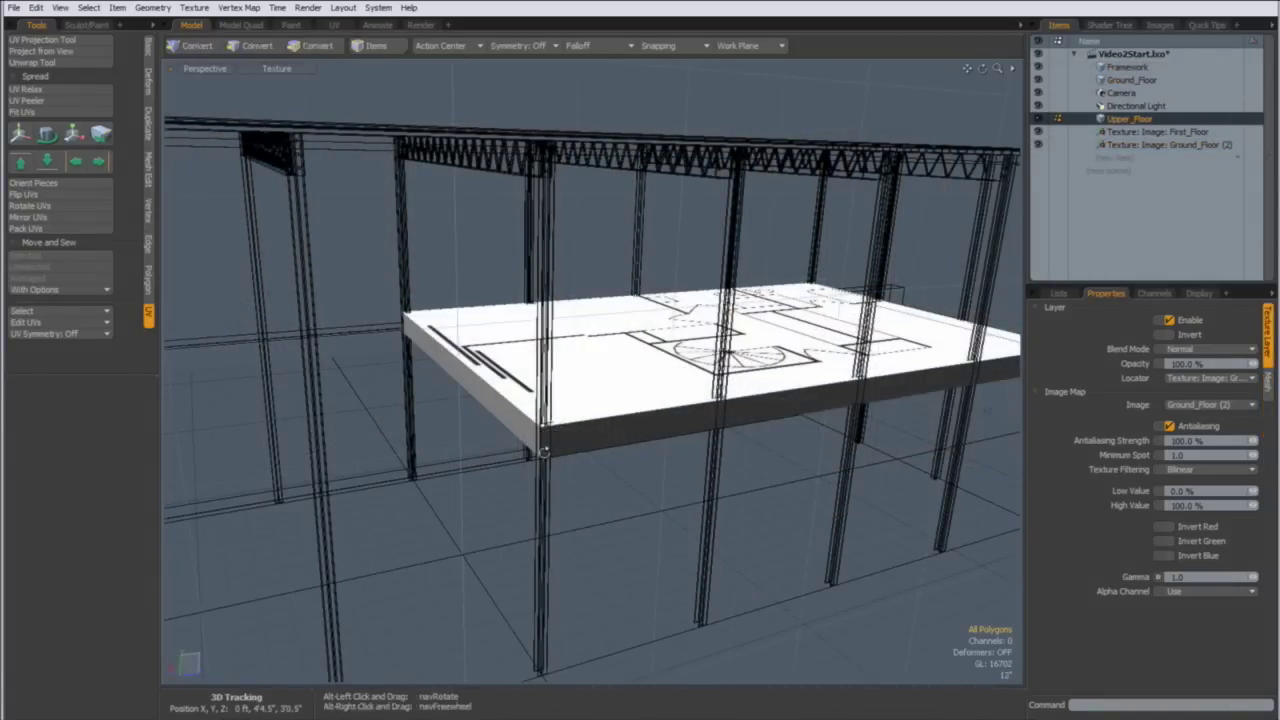
alt+drag(517, 414, 571, 403)
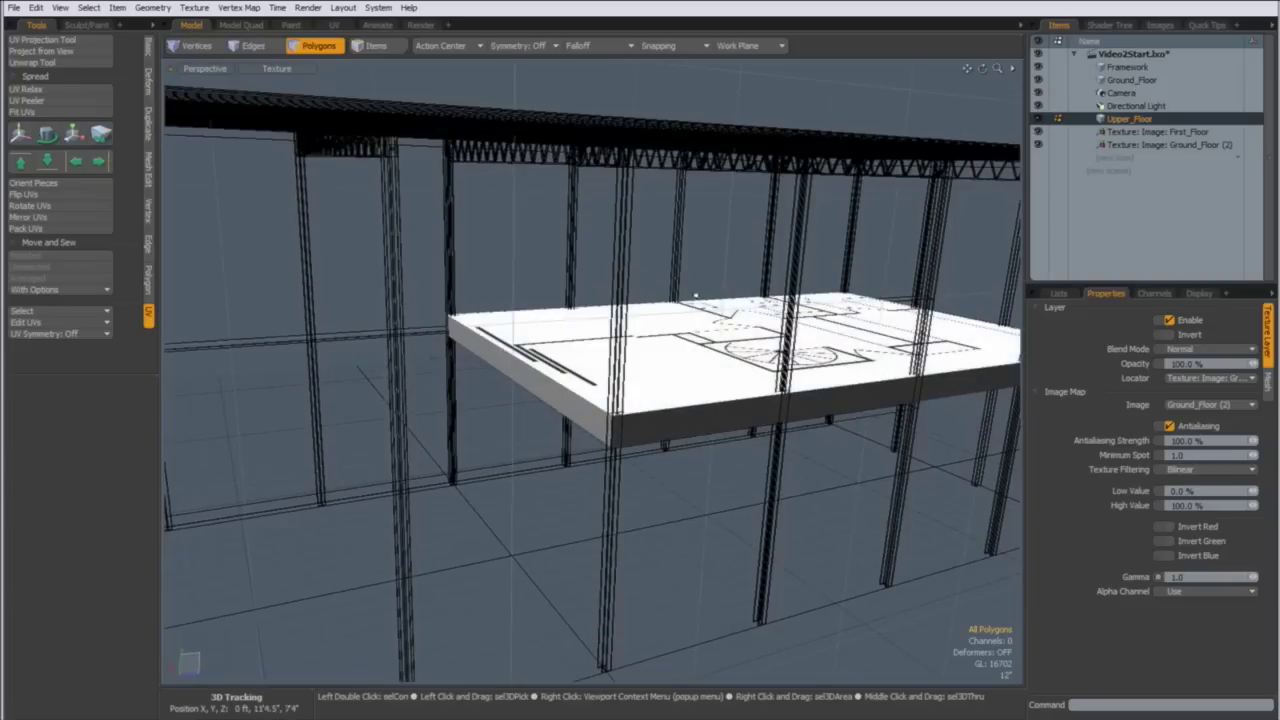
alt+shift+drag(445, 396, 623, 361)
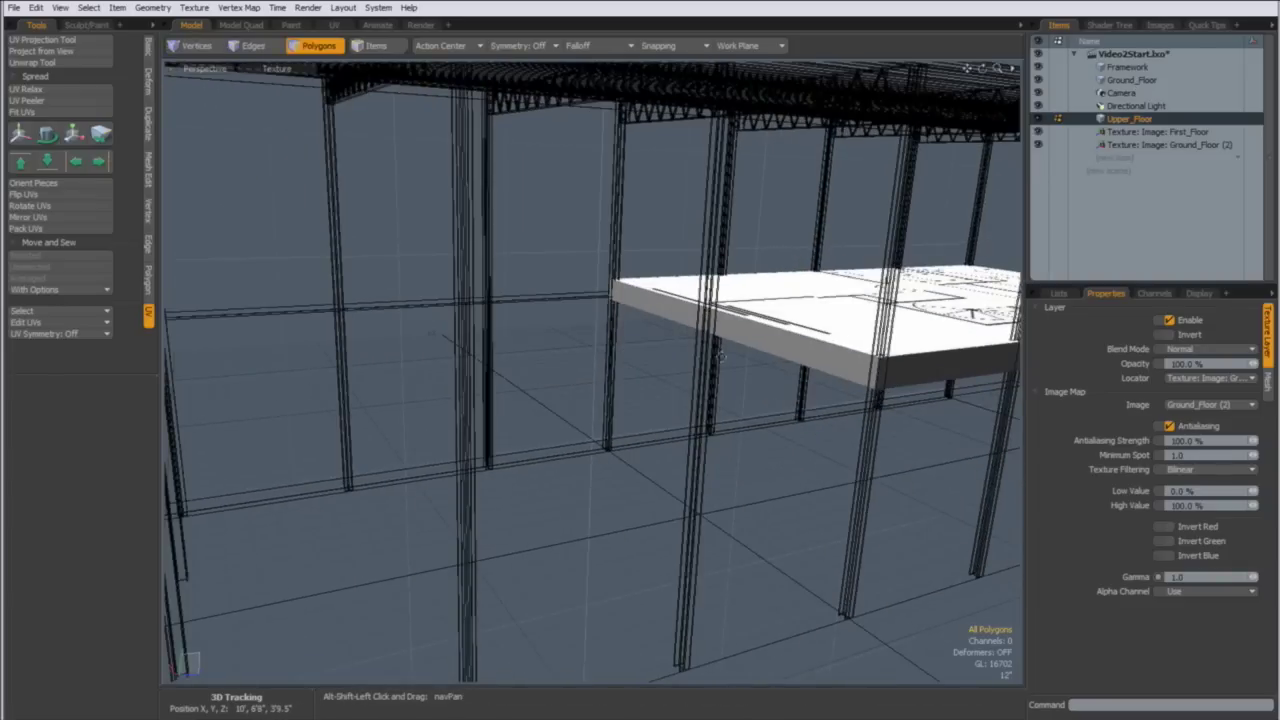
alt+shift+drag(770, 362, 577, 397)
key(ctrl+space)
click(508, 390)
alt+shift+drag(495, 352, 537, 399)
ctrl+alt+drag(509, 352, 674, 451)
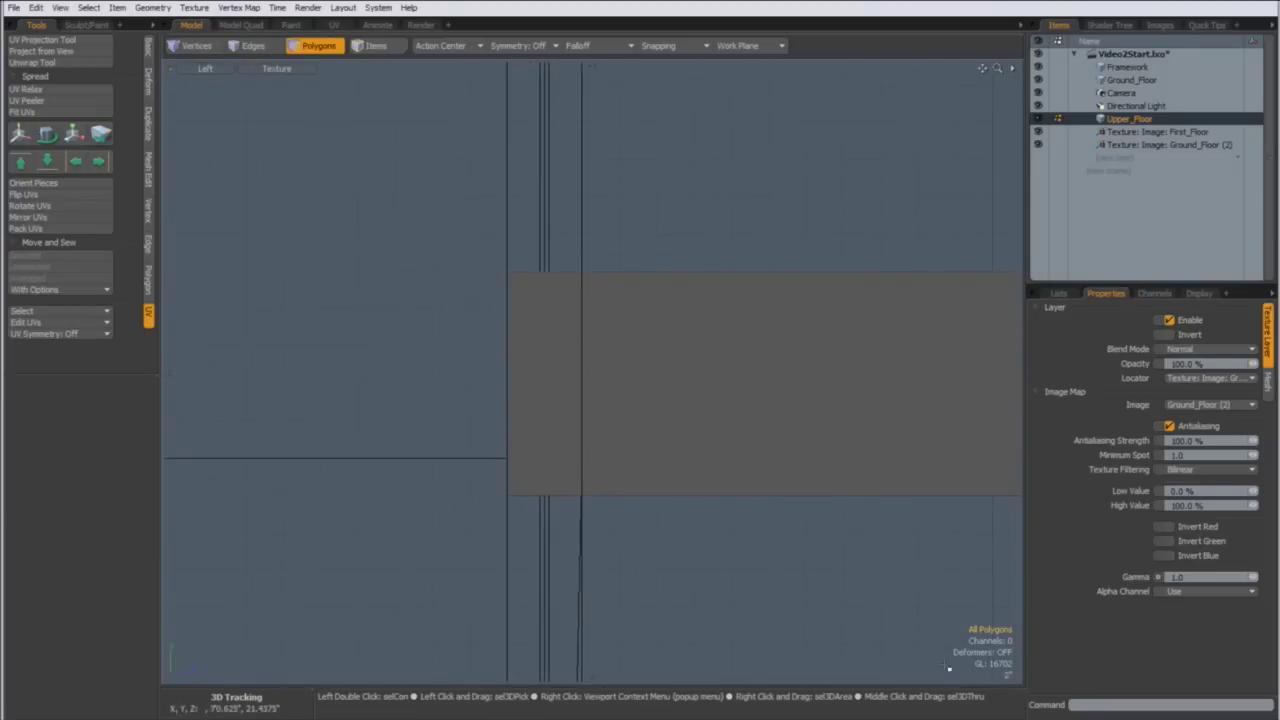
click(674, 45)
click(684, 57)
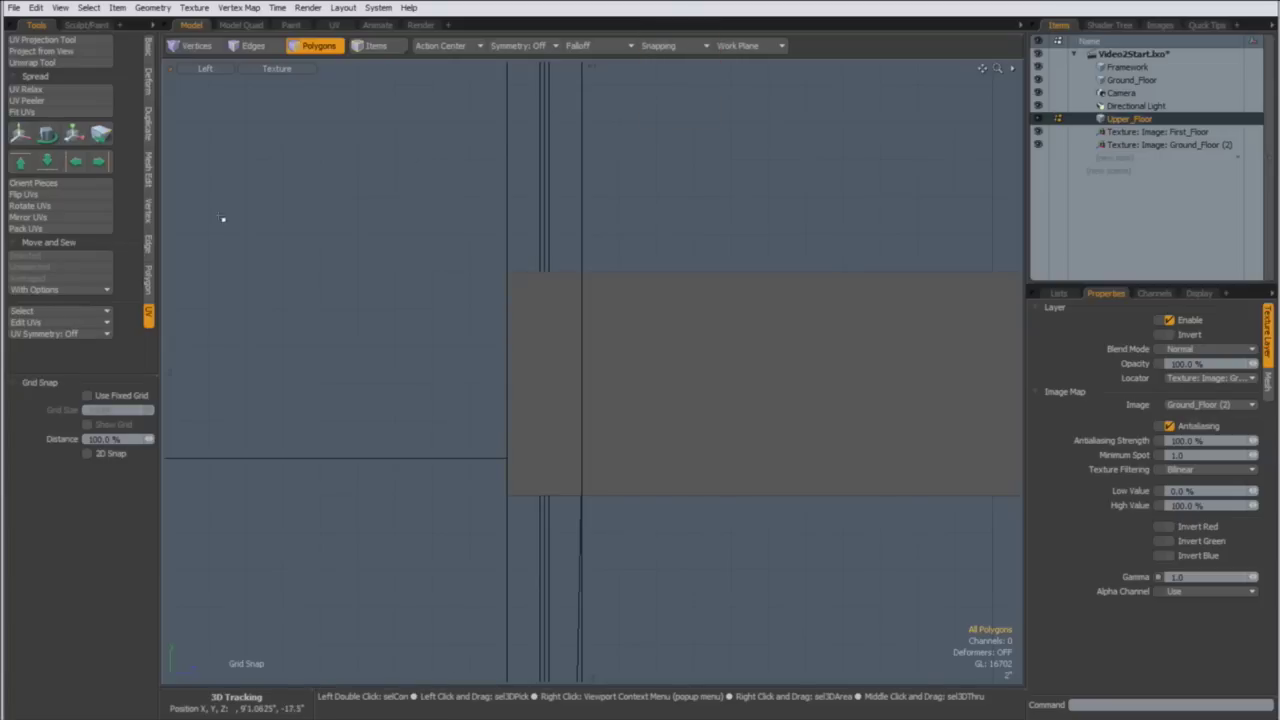
Hide Framework and Ground_Floor, and slice the slab vertically near its end at Z 0 ft, from Y 7'6" to 9'2"
click(147, 175)
click(40, 46)
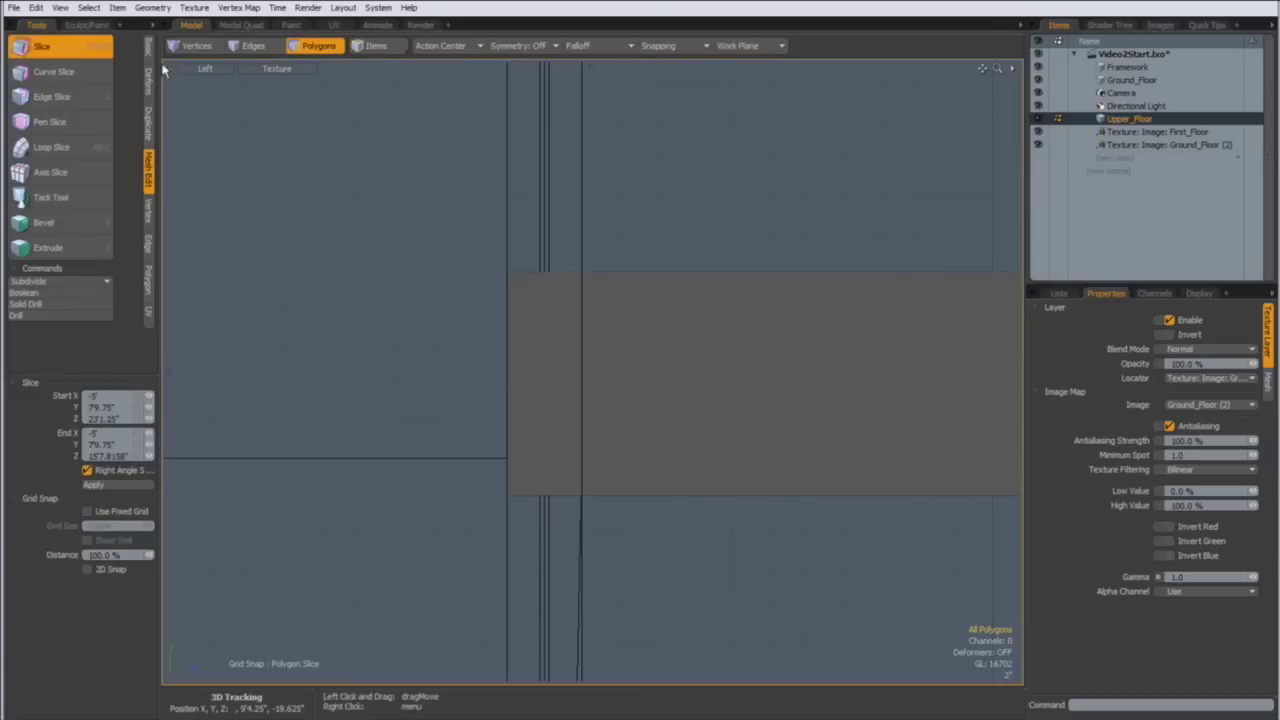
alt+shift+drag(548, 378, 551, 373)
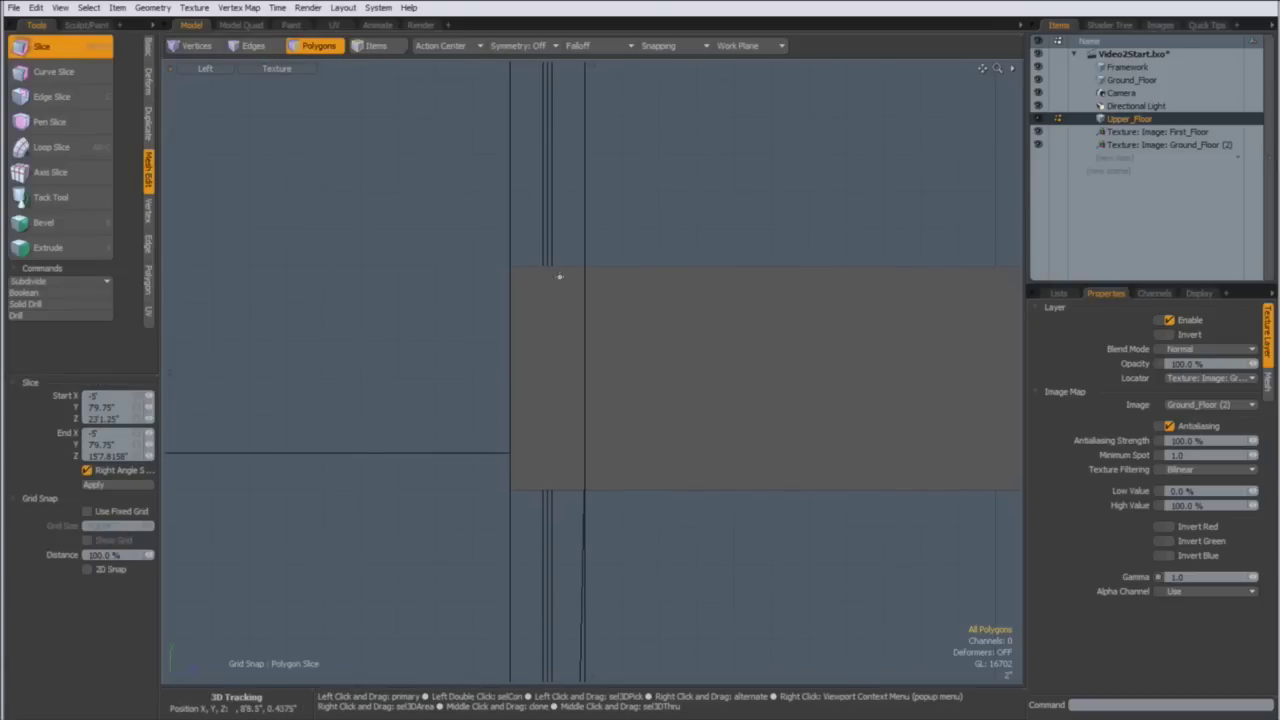
drag(1038, 67, 1039, 80)
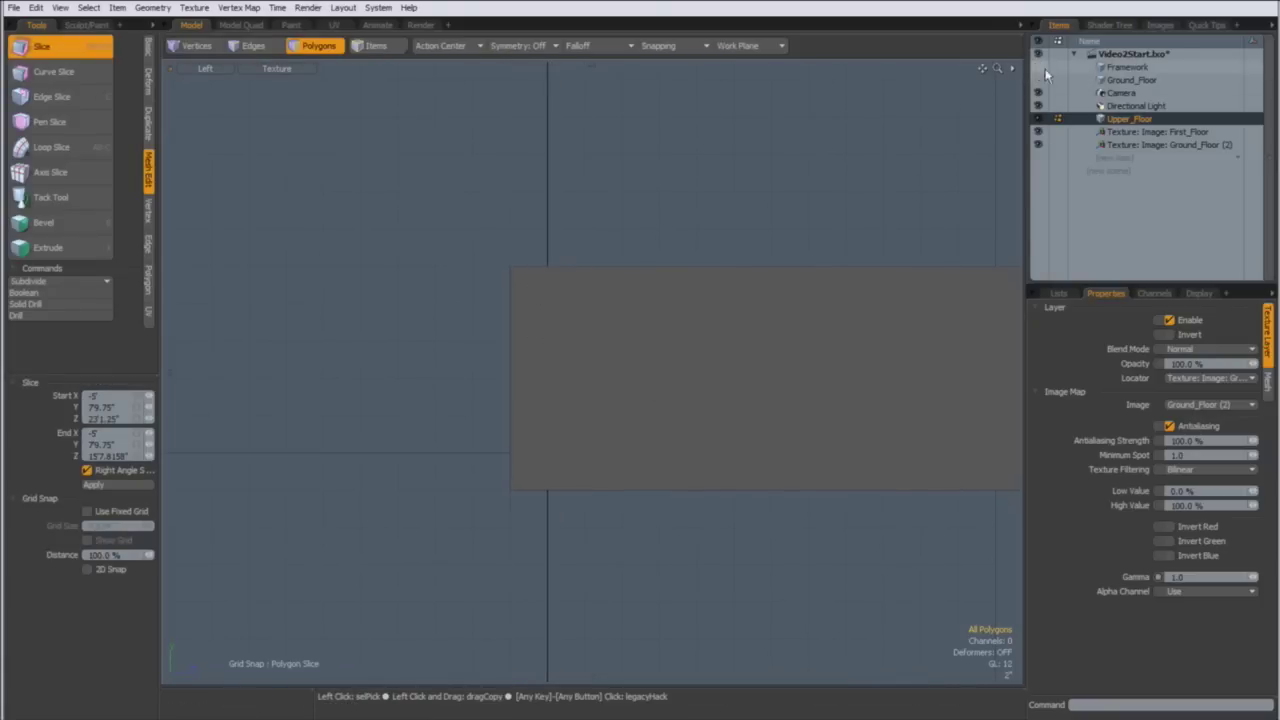
drag(547, 565, 547, 191)
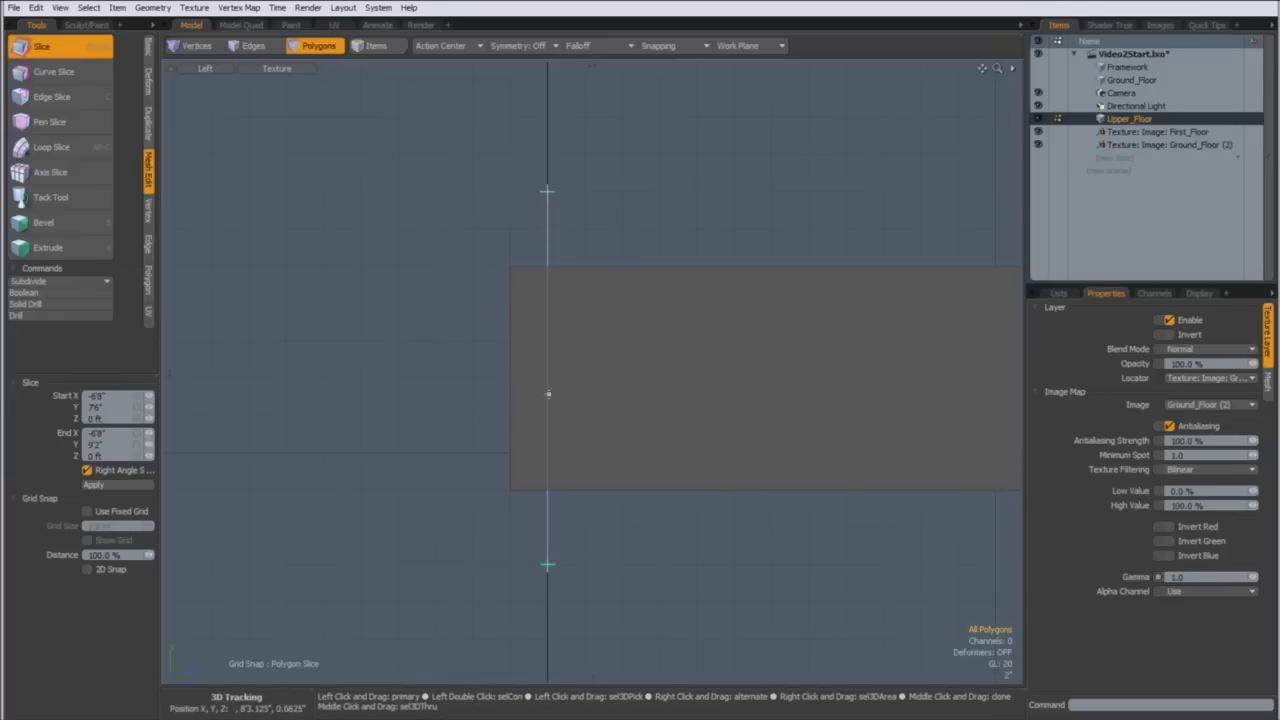
key(space)
In the Perspective view, bevel the narrow top strip at the slab's end with a 36" shift to raise a low wall
key(ctrl+space)
click(687, 434)
mouse_move(657, 397)
alt+mouse_down()
mouse_move(577, 377)
mouse_move(643, 446)
mouse_move(674, 394)
alt+mouse_up()
click(603, 358)
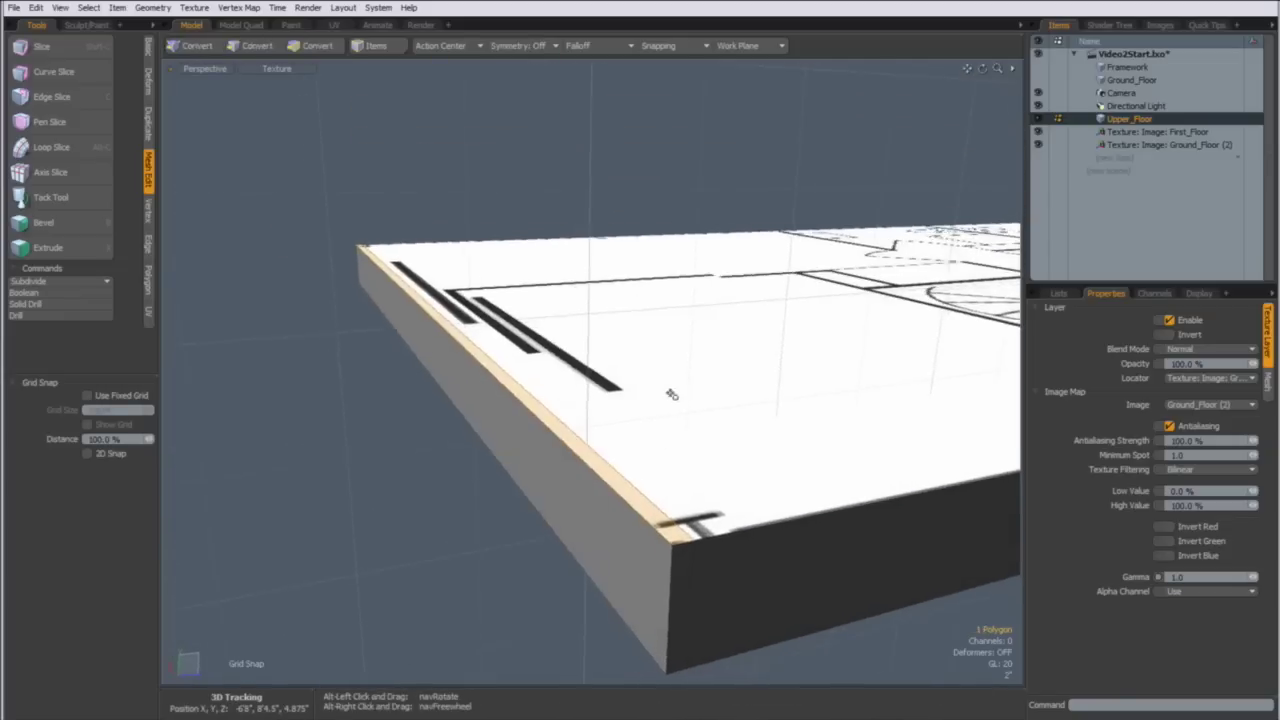
key(b)
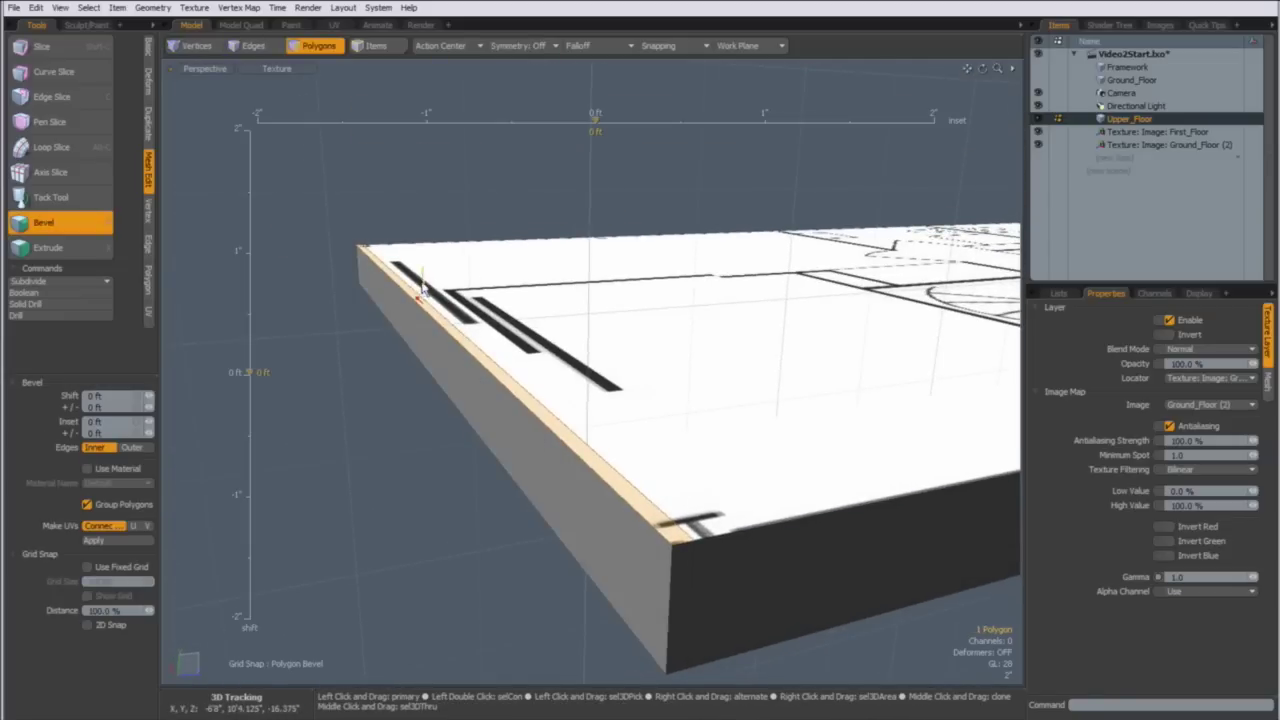
drag(422, 287, 421, 258)
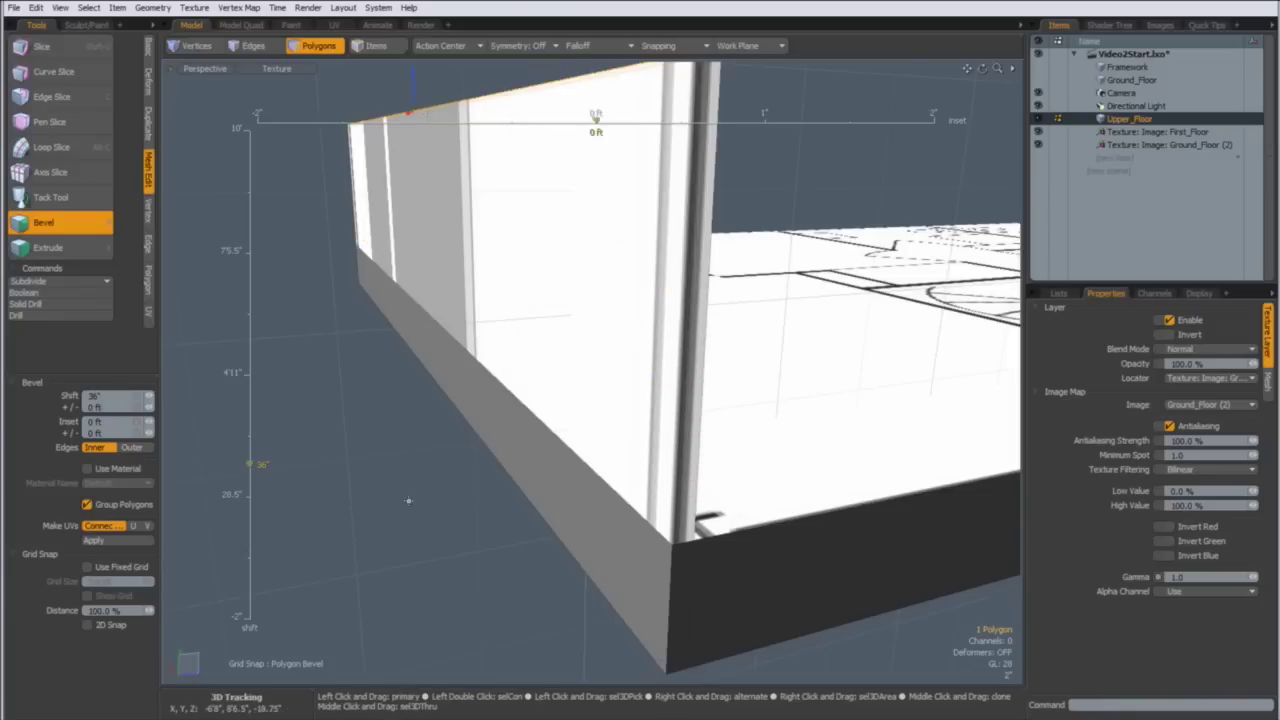
key(space)
alt+drag(623, 453, 479, 471)
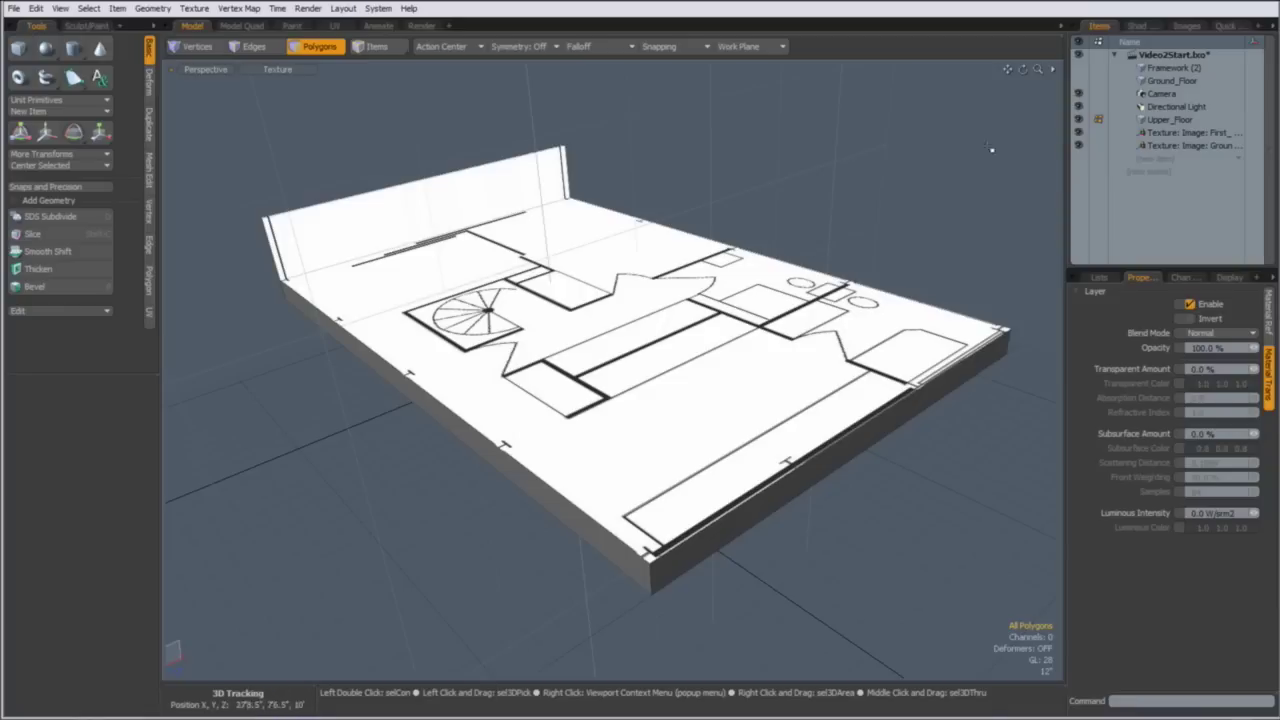
Set the Upper material's transparent amount to 80% and make the Framework mesh visible again
click(1137, 25)
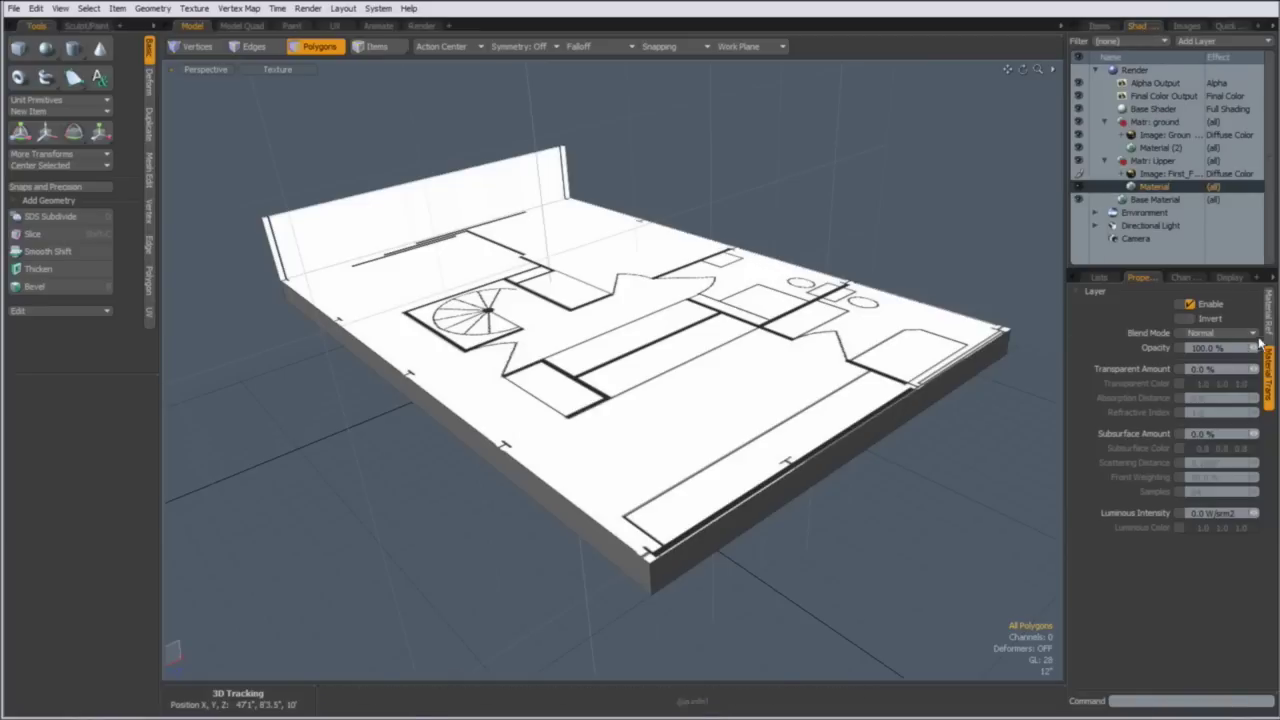
key(Return)
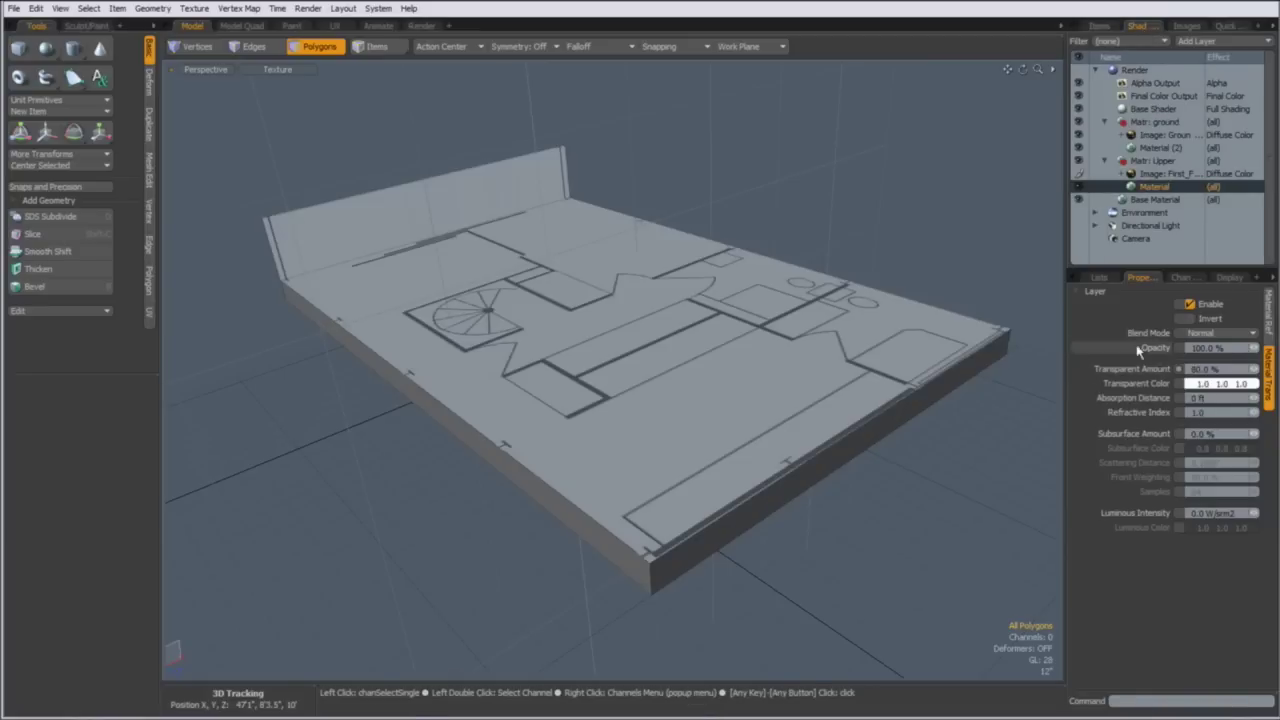
click(1099, 25)
click(1078, 67)
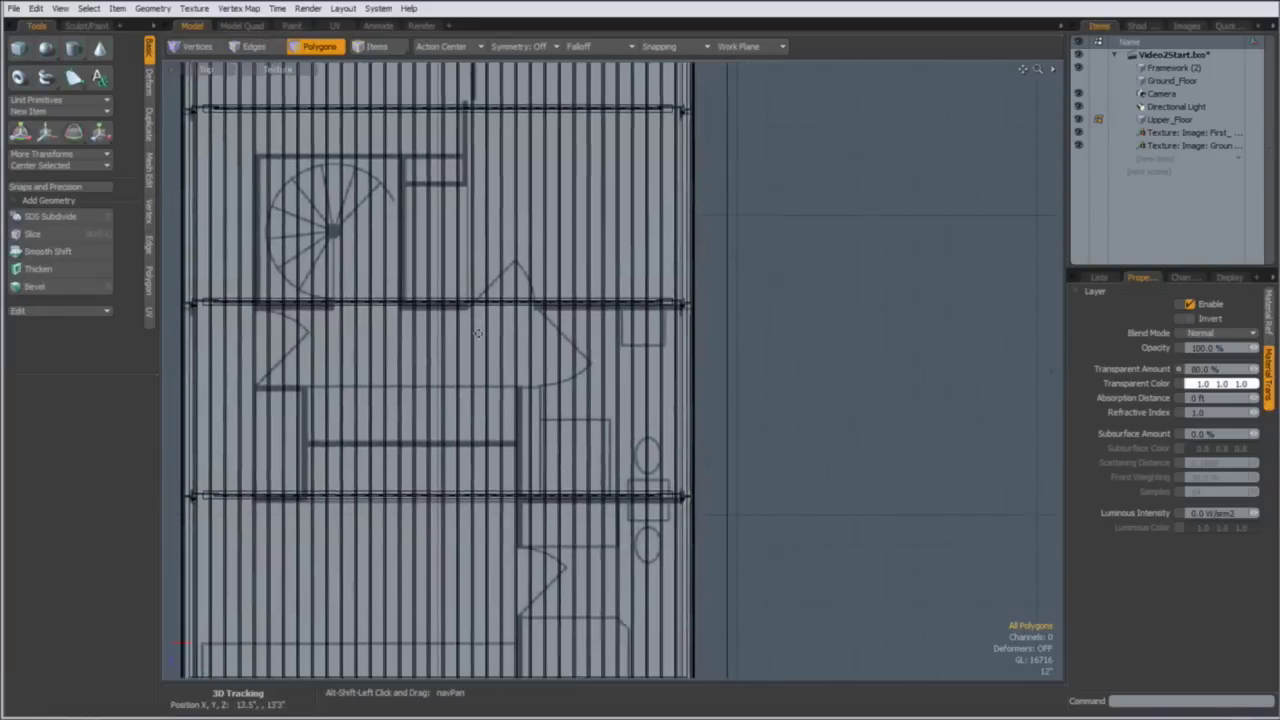
In the Top view, frame the upper bathroom wall, enable grid snapping, and switch to edge selection
alt+shift+drag(478, 333, 445, 344)
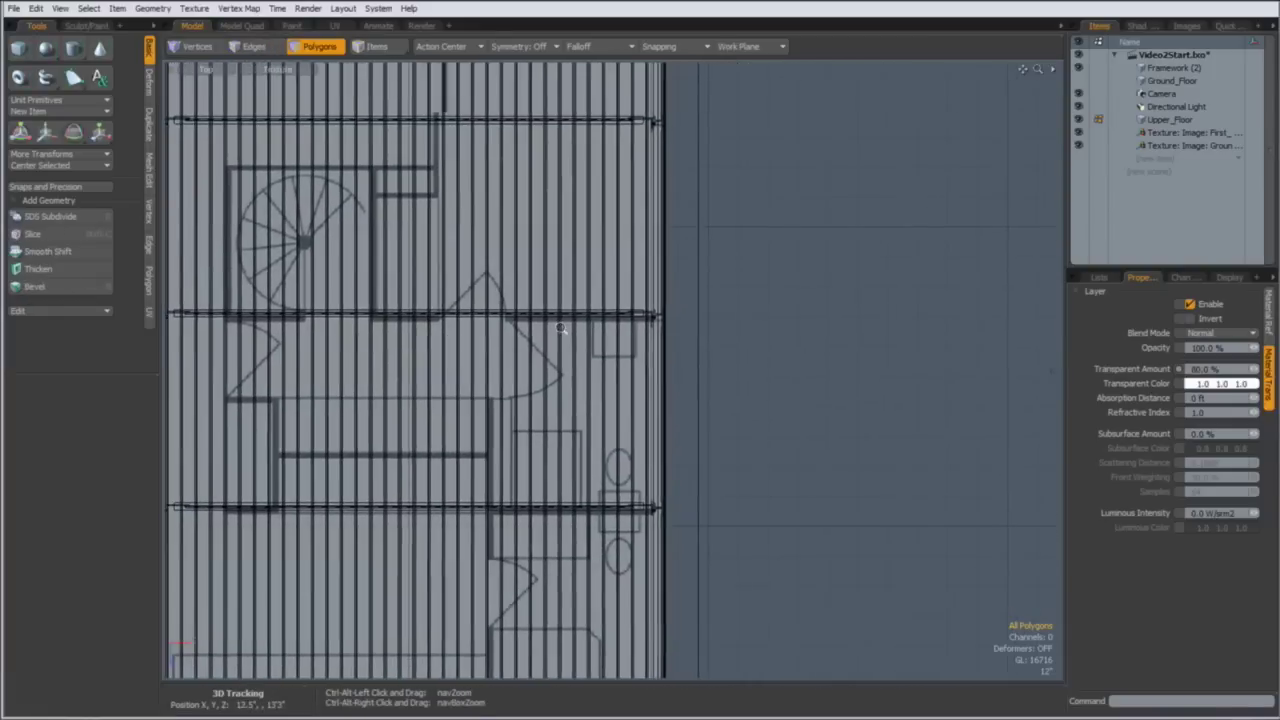
ctrl+alt+drag(606, 322, 739, 331)
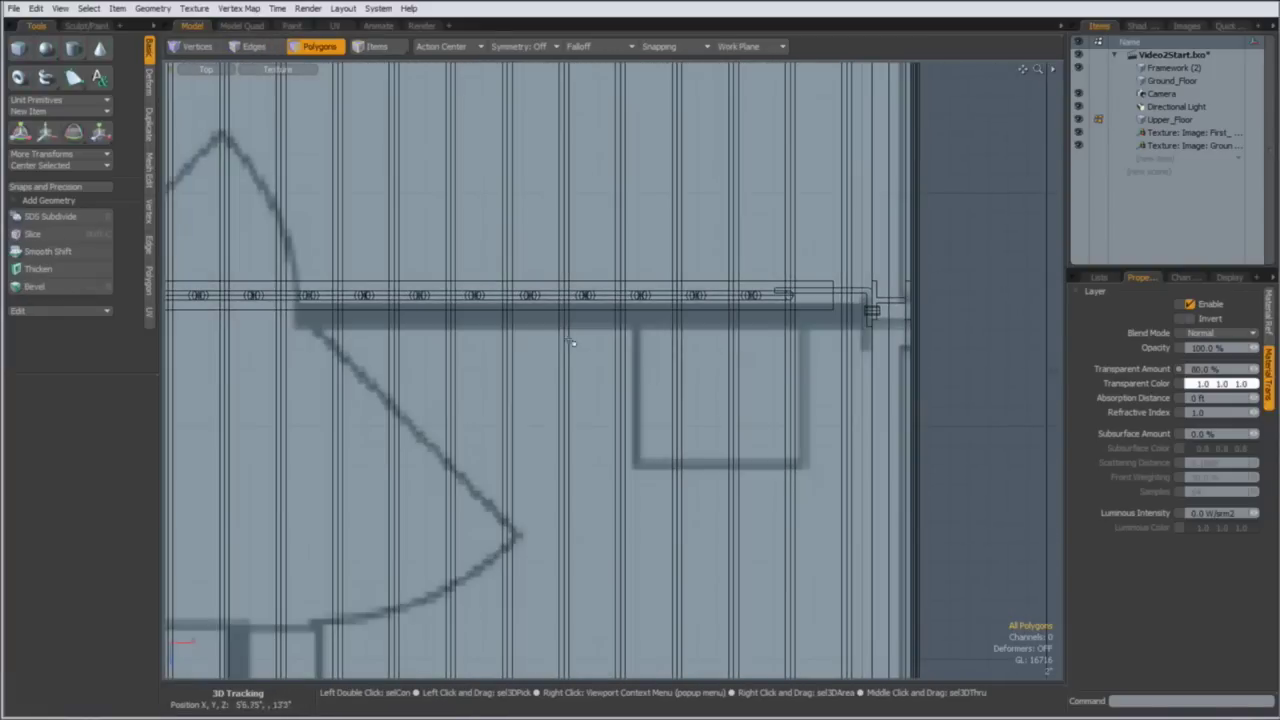
click(660, 46)
click(679, 59)
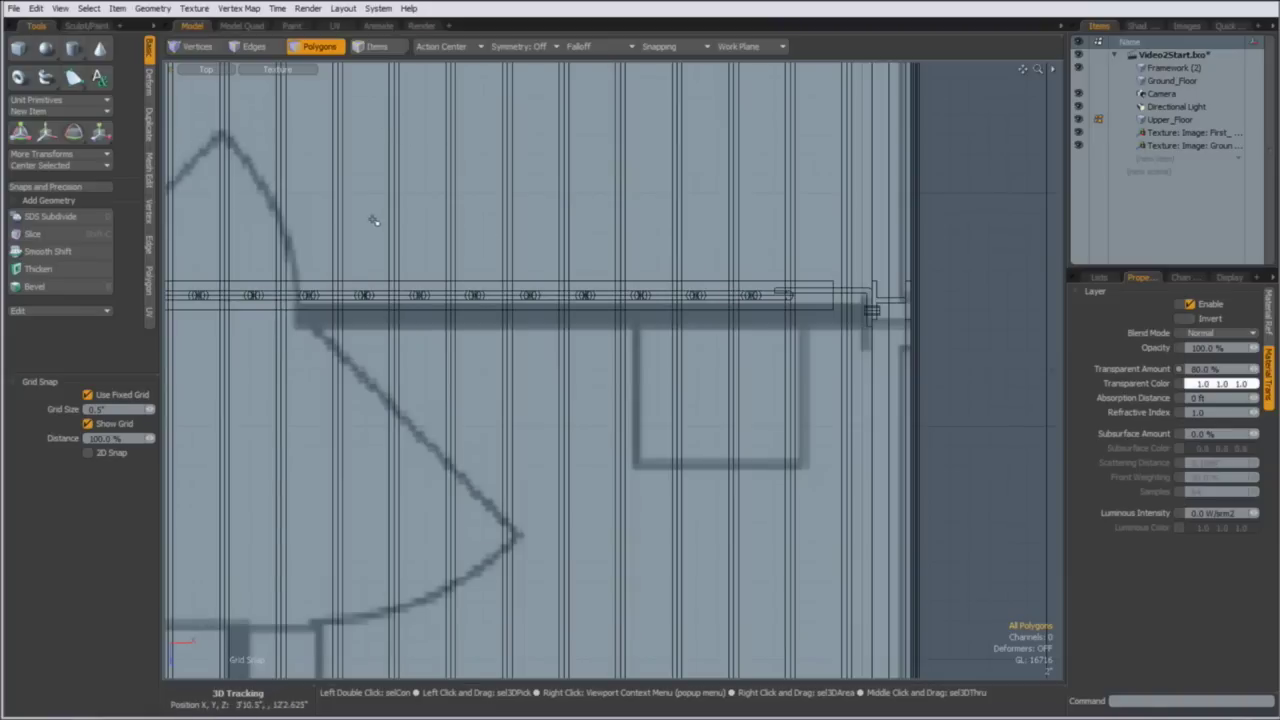
key(1)
key(2)
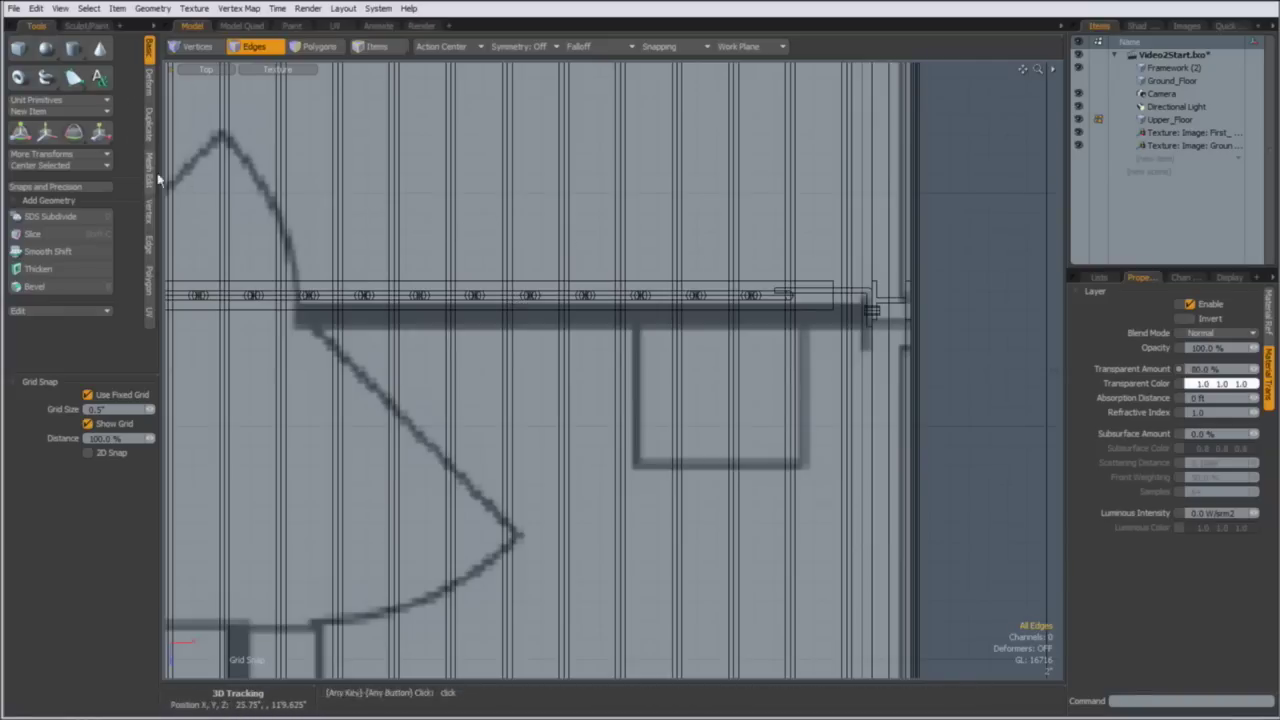
Trace the upper bathroom wall with a Pen polygon from X 8'2" to 3'2.5", between Z 13' and 13'2"
click(74, 78)
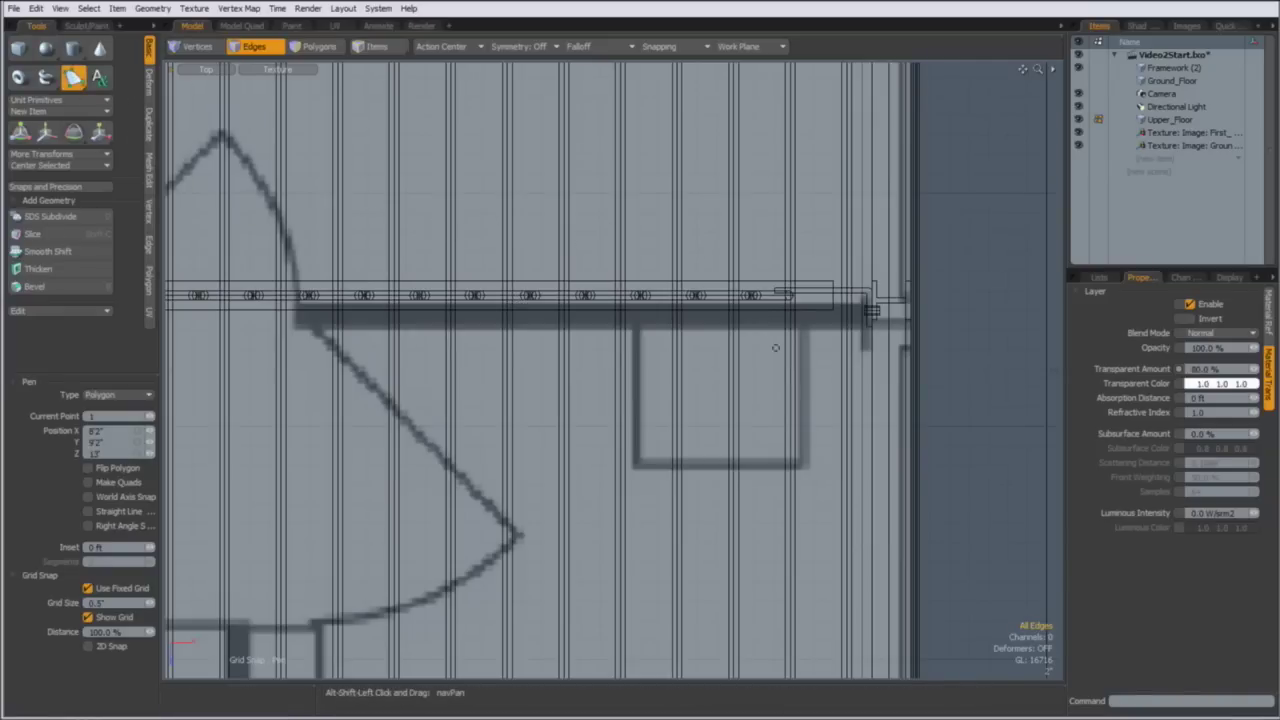
alt+shift+drag(793, 342, 723, 342)
scroll(723, 342, up, 5)
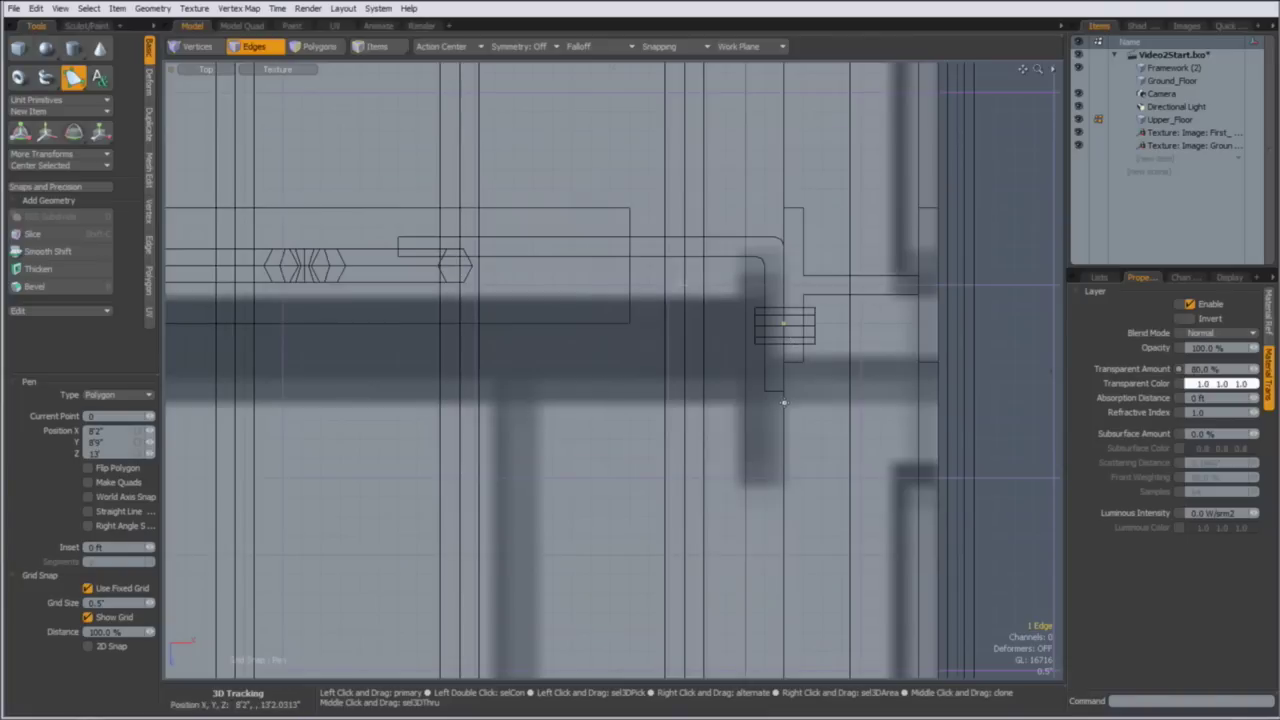
click(784, 403)
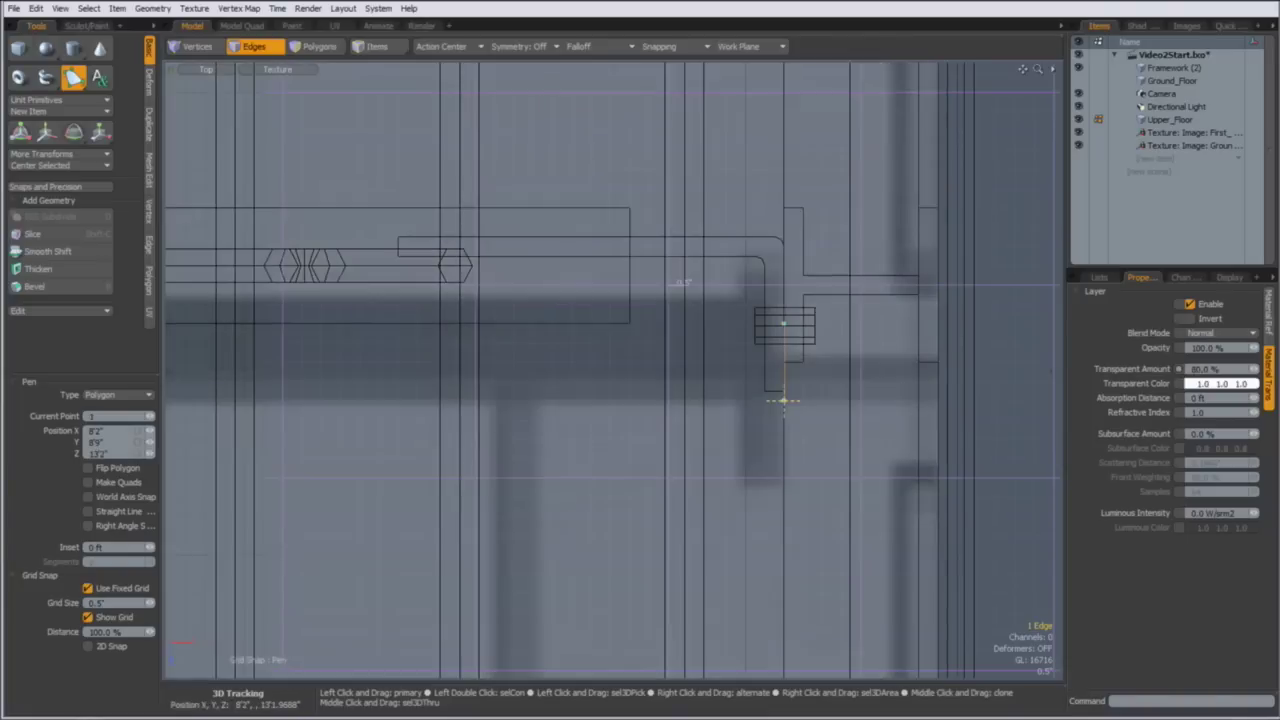
ctrl+alt+drag(766, 392, 517, 398)
alt+shift+drag(517, 398, 1016, 382)
ctrl+alt+drag(564, 384, 620, 380)
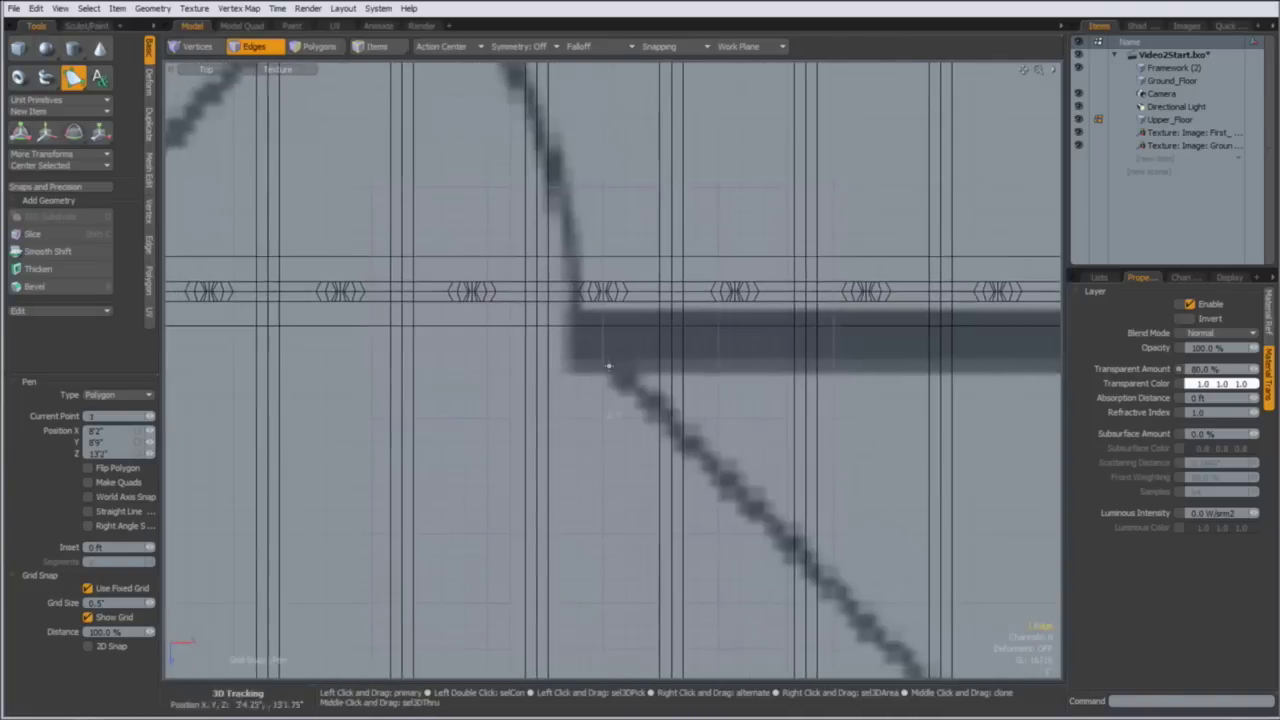
click(567, 371)
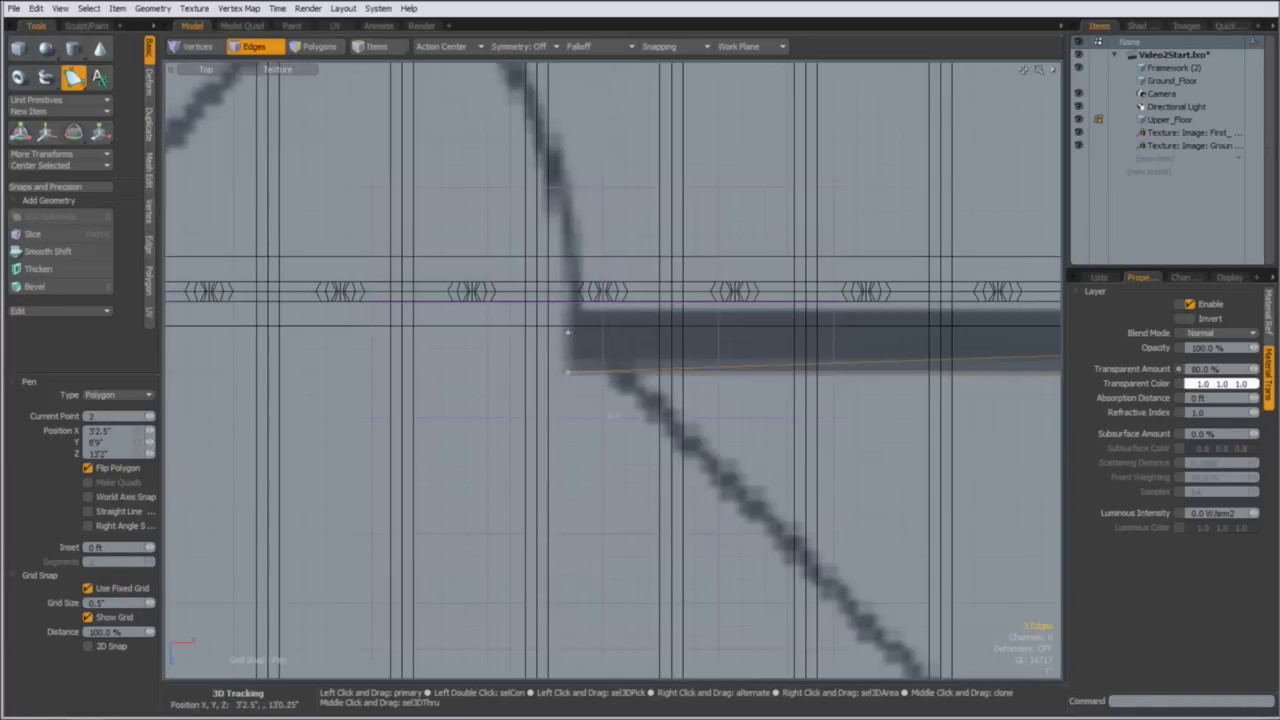
click(568, 330)
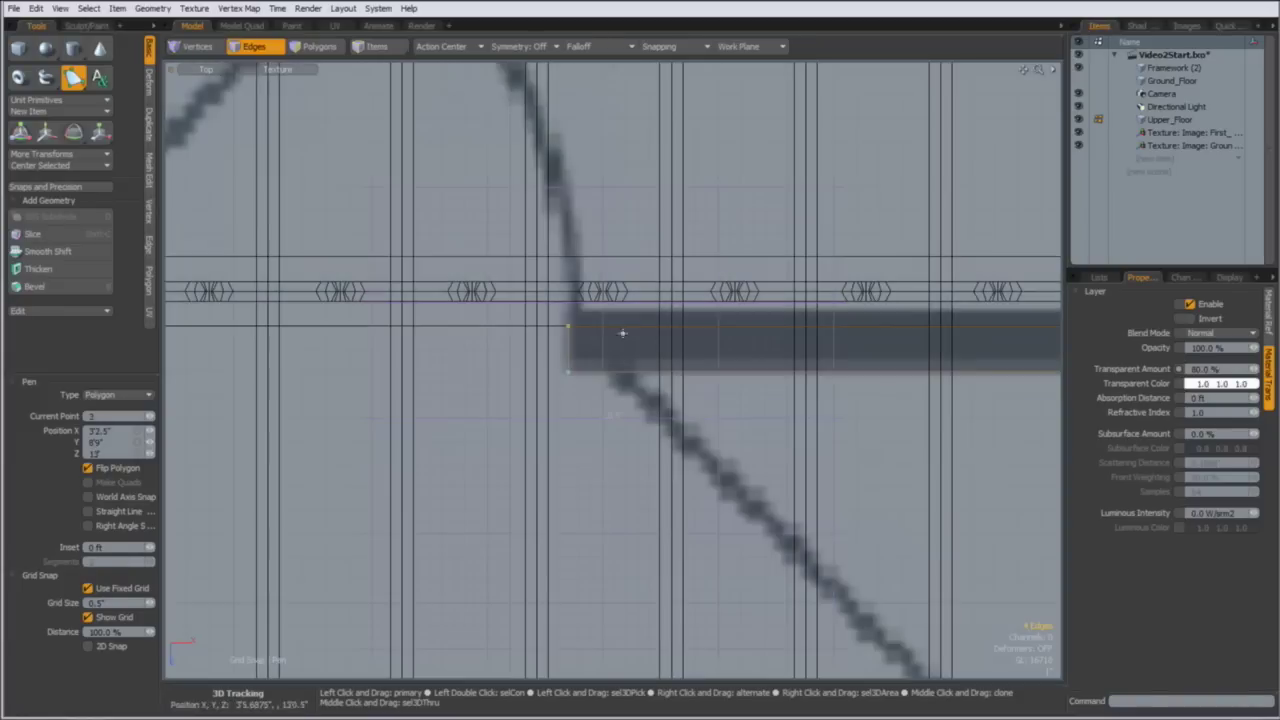
Start a new Pen polygon at the lower bathroom wall's outer end, with points at X 8'2", Z 19'5.5" and Z 19'7.5"
ctrl+alt+drag(800, 380, 501, 365)
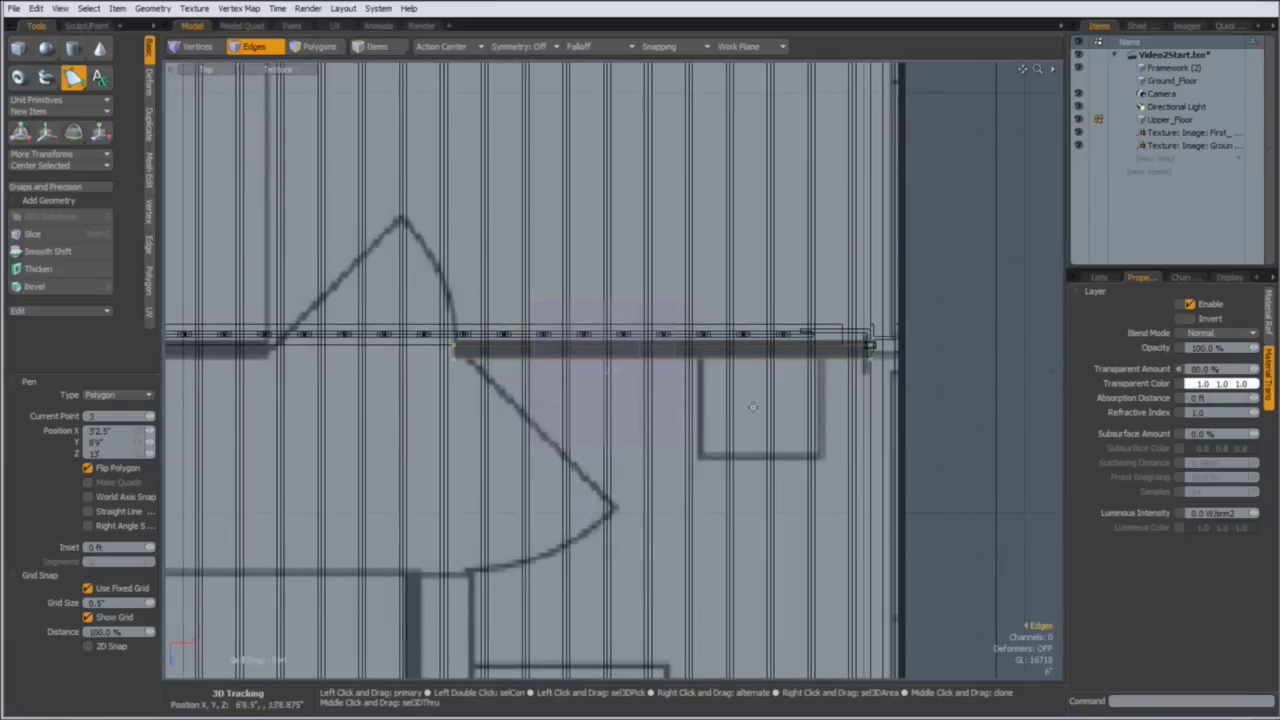
alt+shift+drag(427, 370, 560, 138)
alt+shift+drag(807, 638, 467, 340)
ctrl+alt+drag(740, 360, 828, 423)
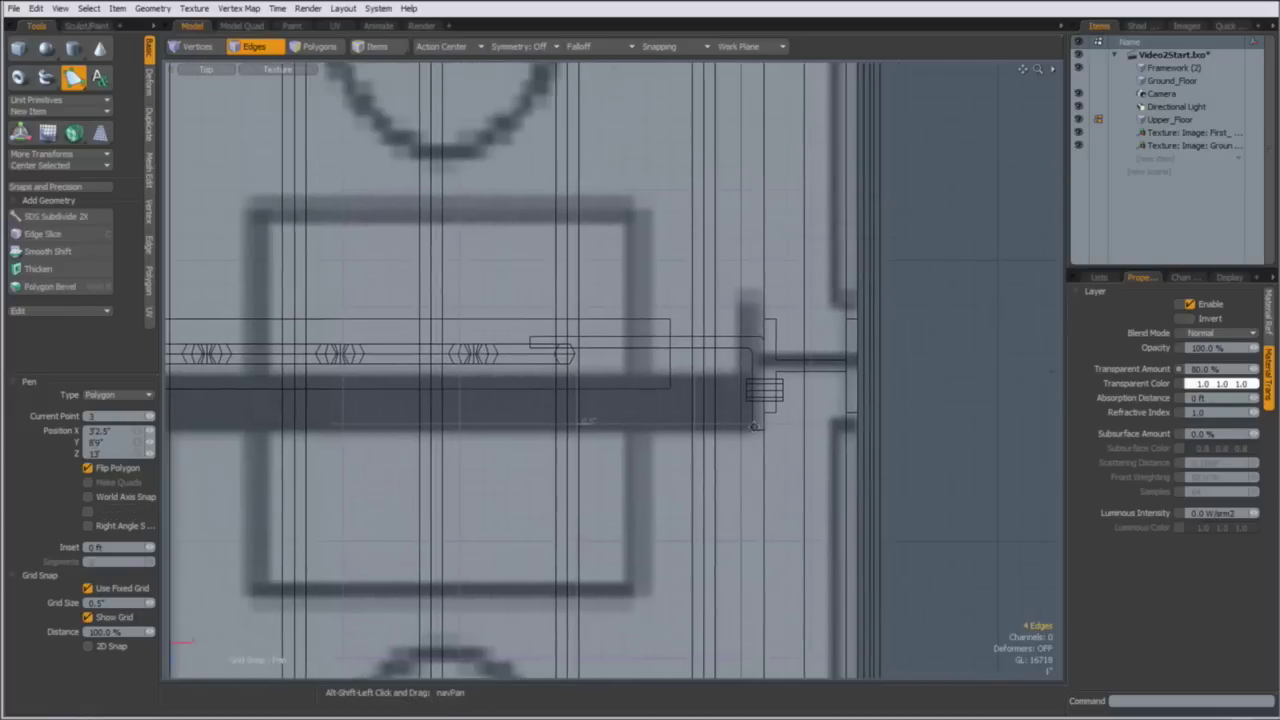
ctrl+alt+drag(743, 425, 792, 432)
alt+shift+drag(792, 432, 724, 398)
shift+click(735, 383)
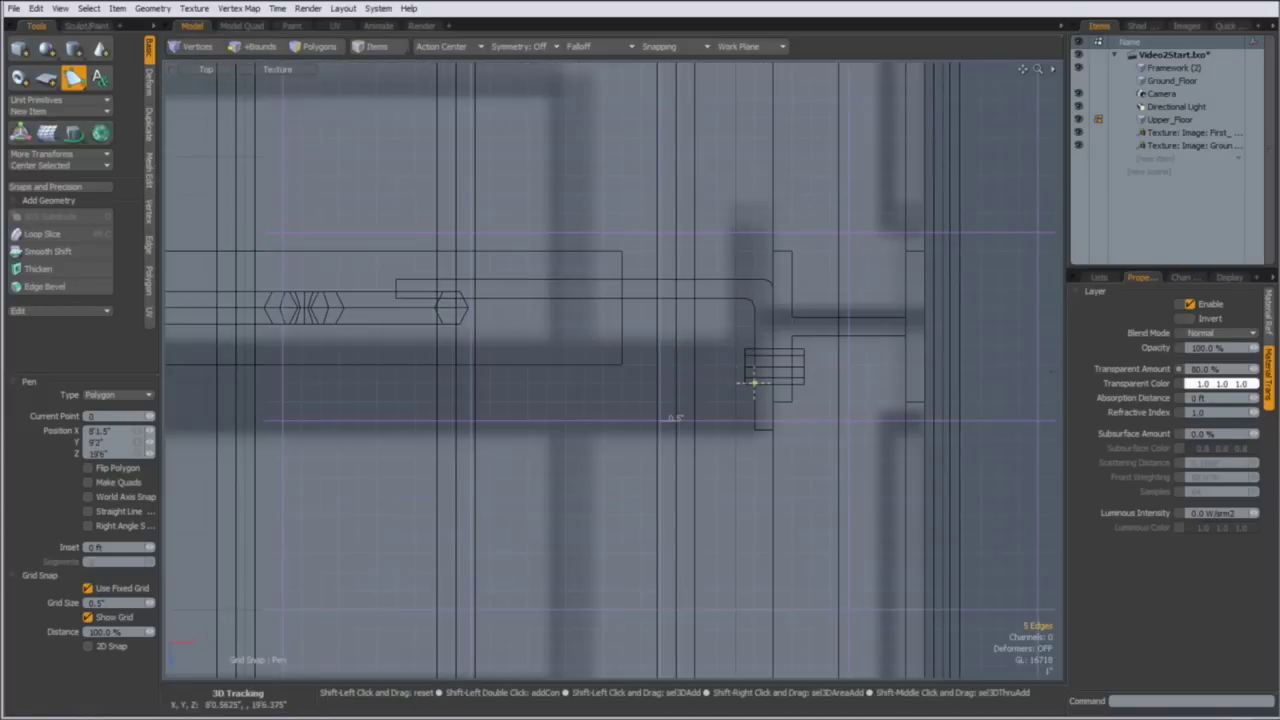
key(2)
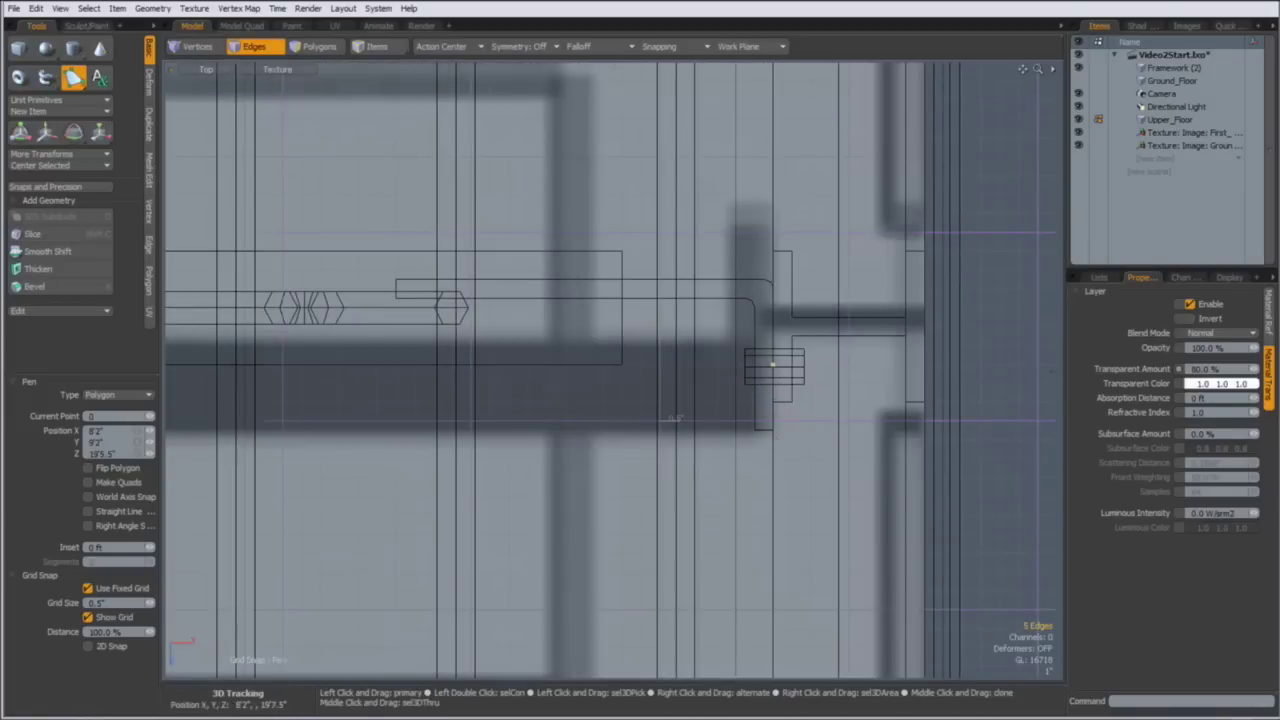
click(773, 438)
Continue the wall polygon to X 34" at Z 19'7.5", along to Z 21'1.5", and across the wall's thickness to X 32"
ctrl+alt+drag(773, 438, 625, 412)
alt+shift+drag(625, 412, 1045, 386)
ctrl+alt+drag(520, 406, 633, 423)
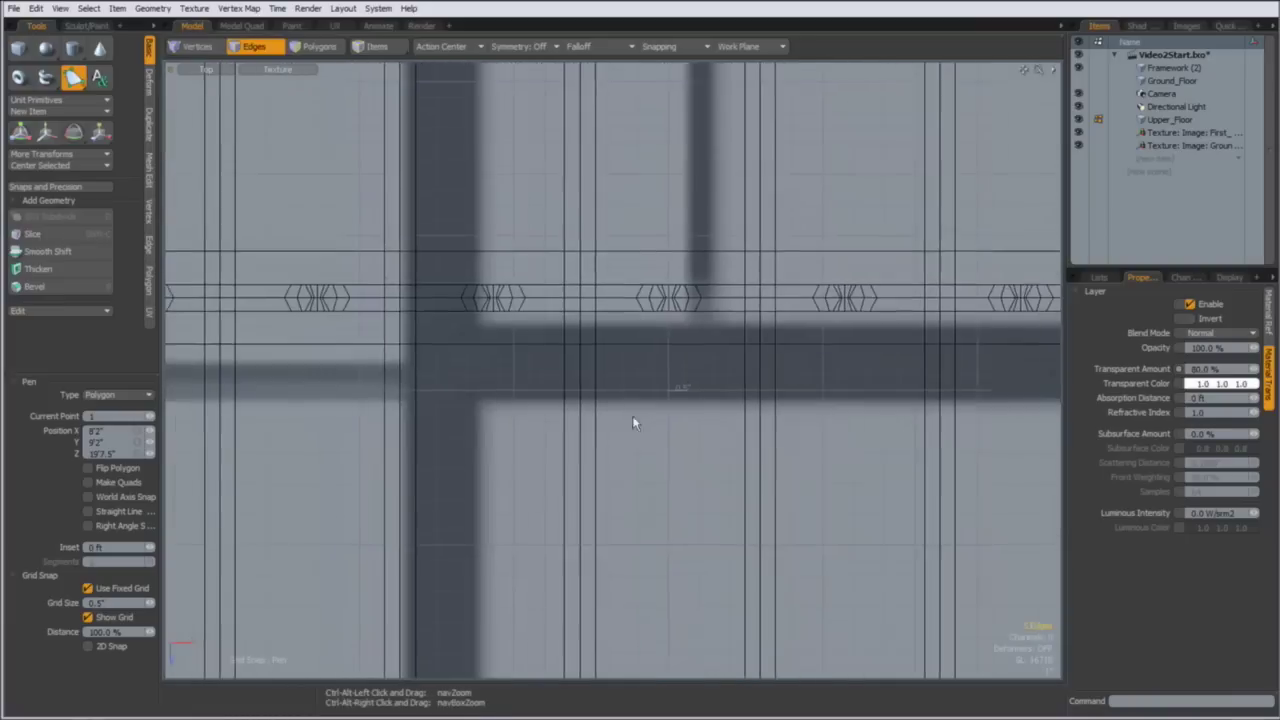
click(481, 404)
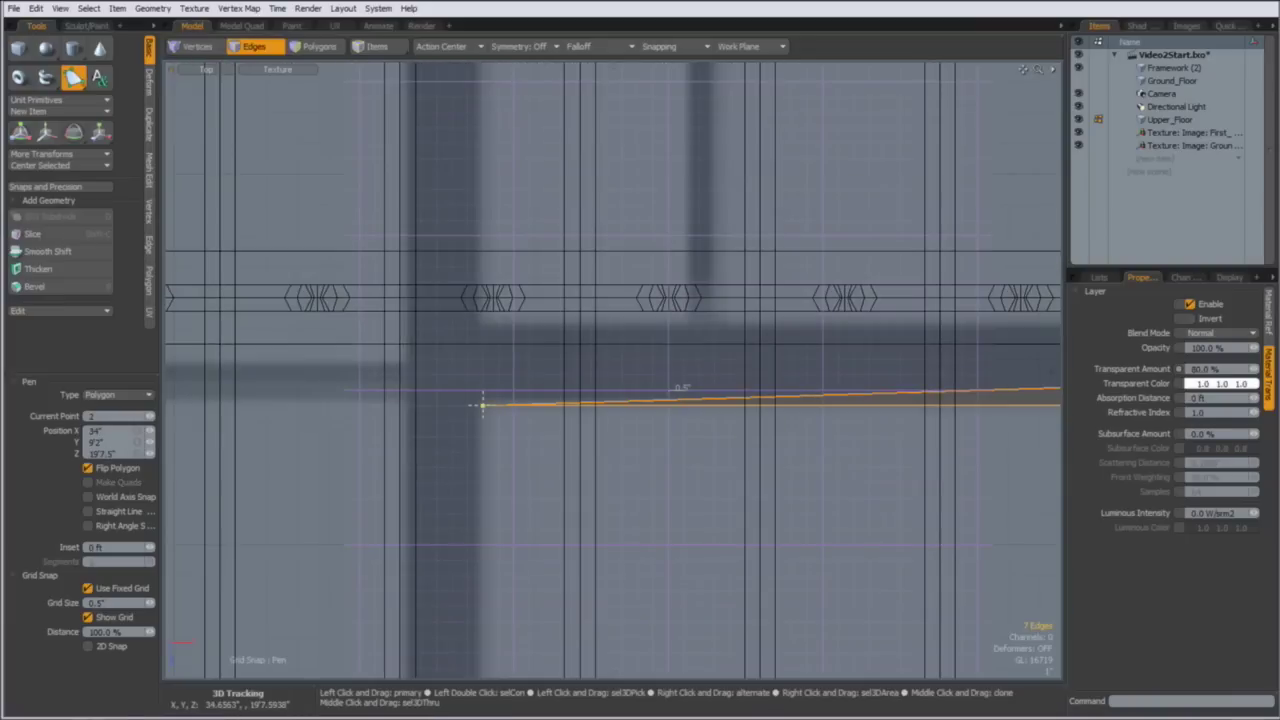
ctrl+alt+drag(480, 403, 557, 159)
ctrl+alt+drag(552, 332, 592, 355)
alt+shift+drag(592, 355, 602, 517)
click(591, 517)
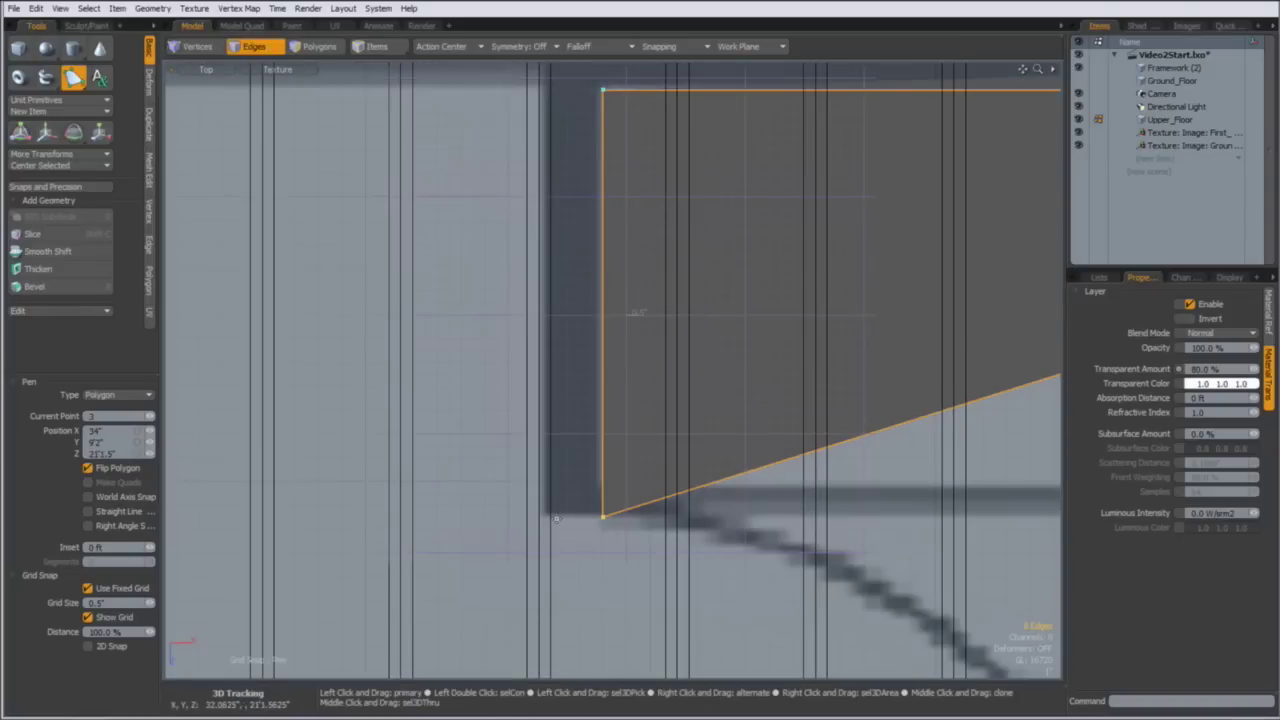
click(556, 517)
Continue the wall outline back to the middle wall, along it to X -4'4", Z 17'8.5", and on to the corner at about Z 19'6.5"
alt+shift+drag(565, 120, 579, 459)
alt+shift+drag(576, 75, 586, 565)
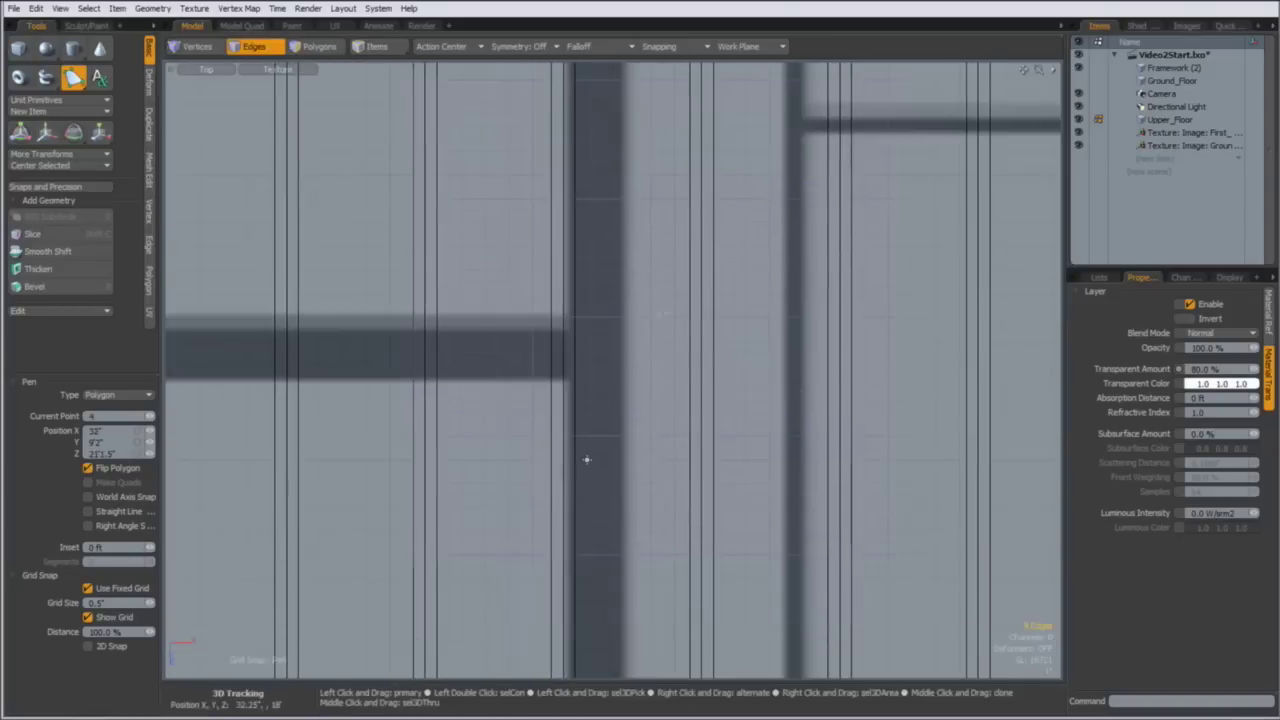
click(579, 387)
drag(579, 388, 765, 376)
ctrl+alt+drag(505, 367, 548, 367)
drag(413, 348, 404, 347)
alt+shift+drag(461, 492, 591, 265)
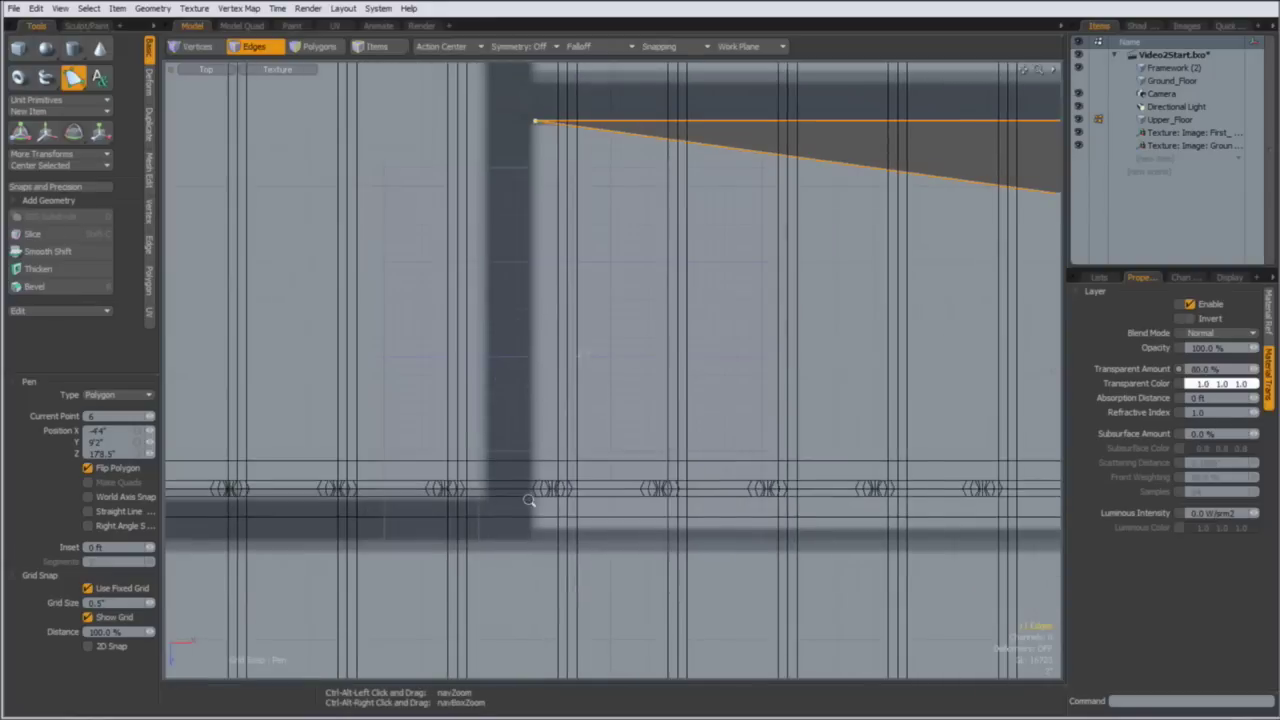
ctrl+alt+drag(529, 502, 568, 504)
click(522, 543)
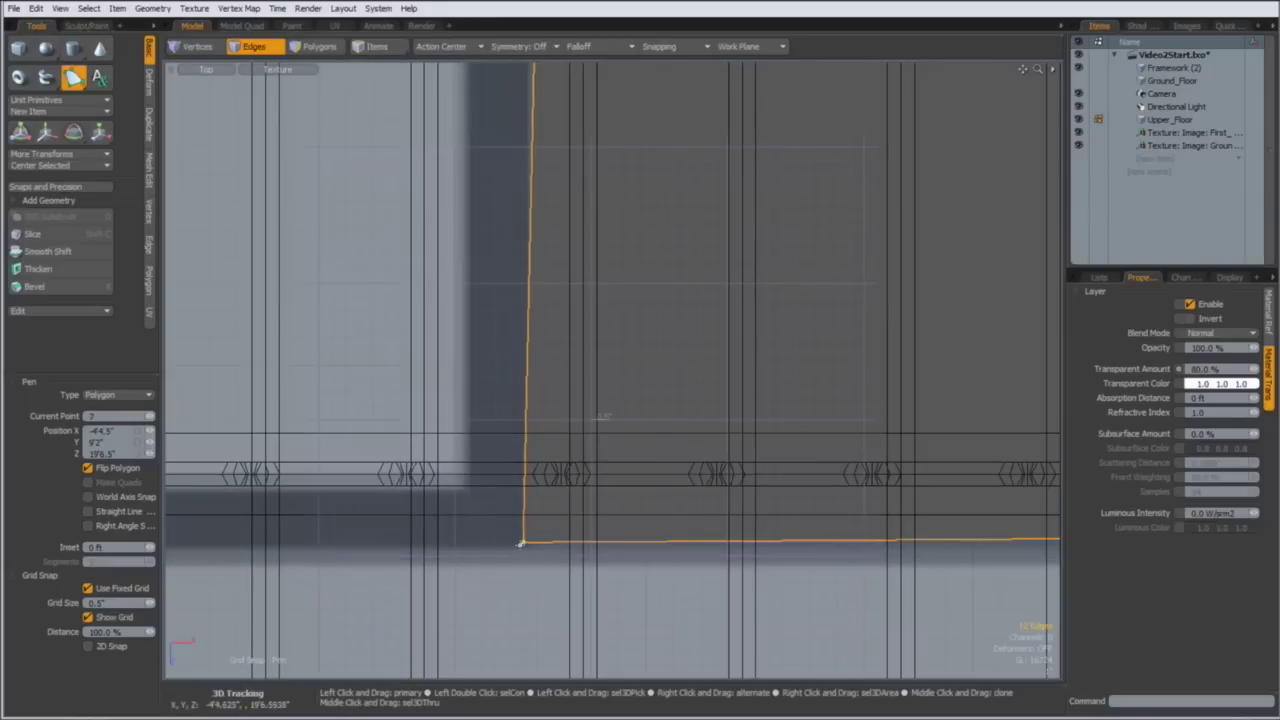
drag(520, 545, 536, 543)
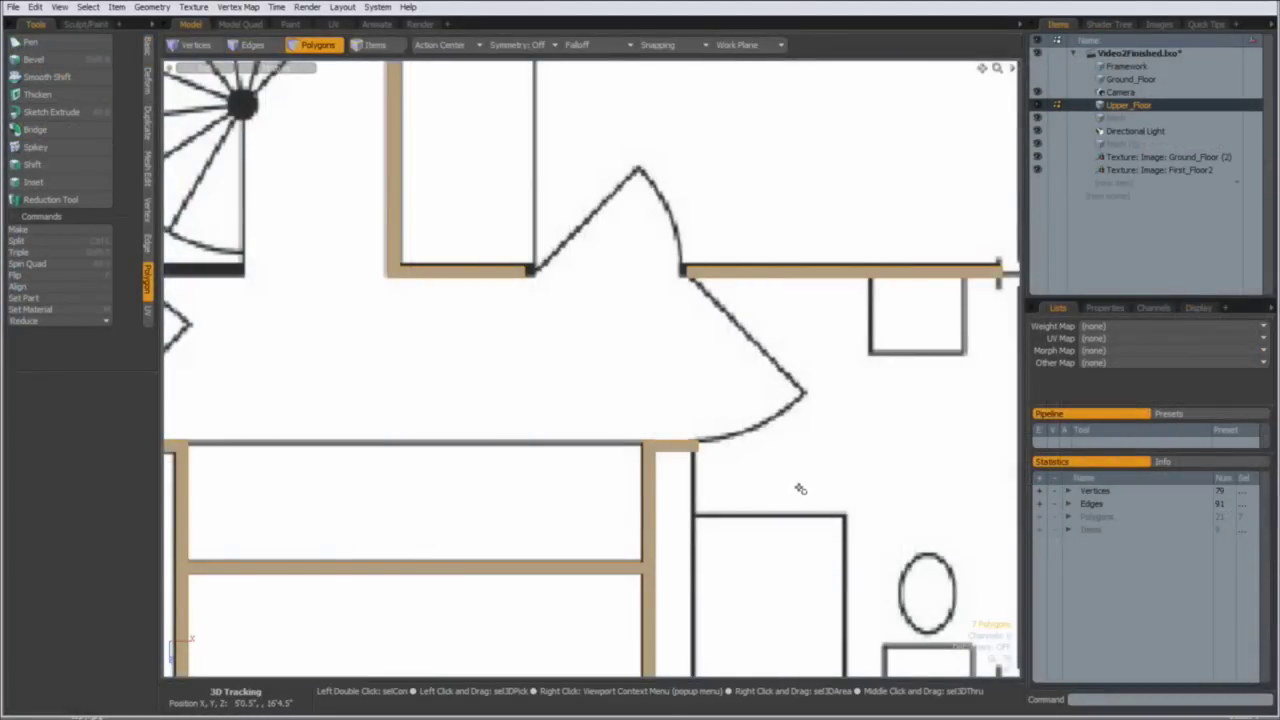
In the Video2Finished scene, examine how the wall polygons follow the plan around the doorways, spiral stair, and far-end panels
alt+shift+drag(663, 455, 615, 481)
scroll(657, 452, up, 3)
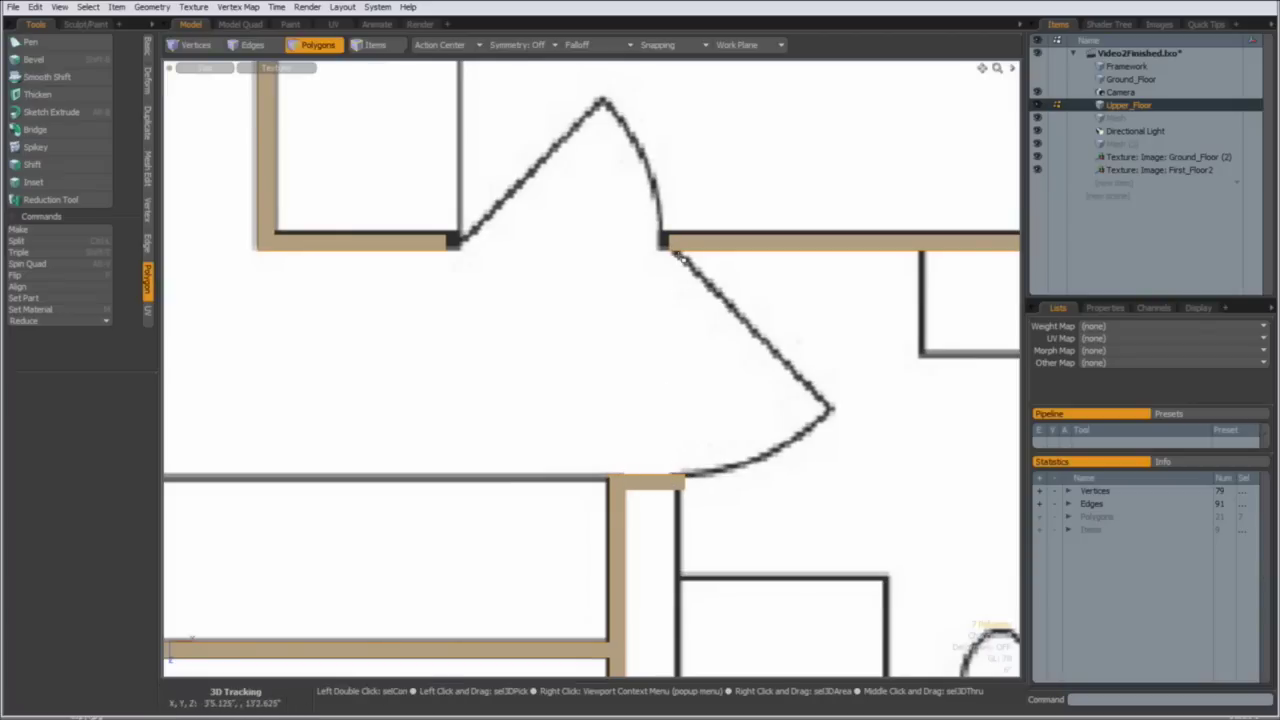
alt+shift+drag(349, 328, 669, 554)
scroll(520, 405, down, 1)
alt+shift+drag(520, 405, 660, 492)
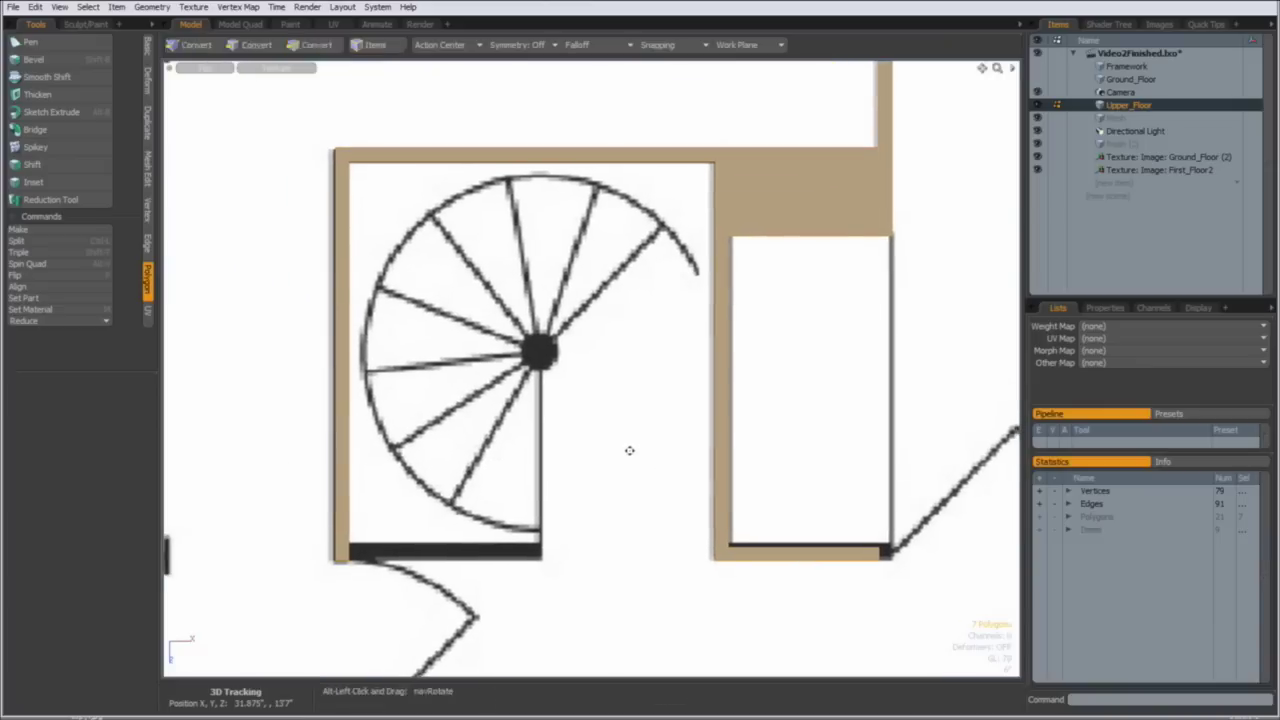
ctrl+alt+drag(626, 445, 608, 425)
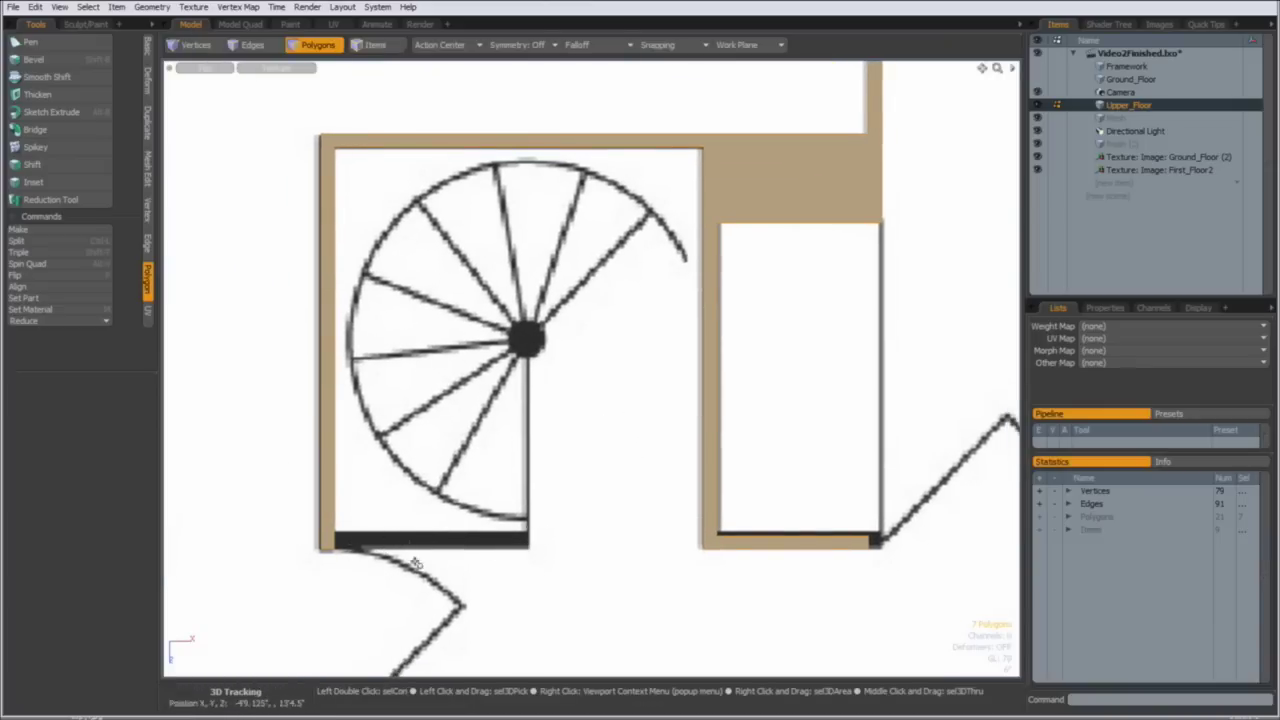
ctrl+alt+drag(716, 308, 578, 415)
mouse_move(578, 415)
ctrl+alt+mouse_down()
mouse_move(702, 355)
mouse_move(567, 413)
ctrl+alt+mouse_up()
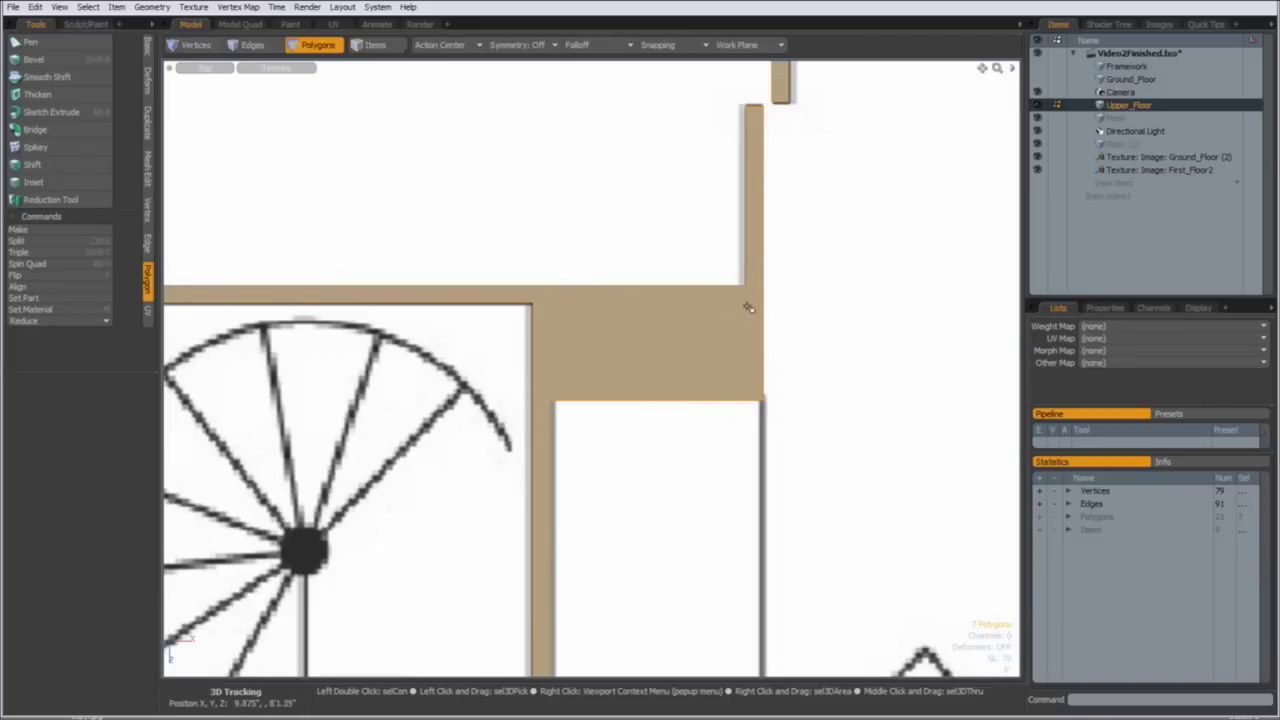
ctrl+alt+drag(669, 406, 609, 434)
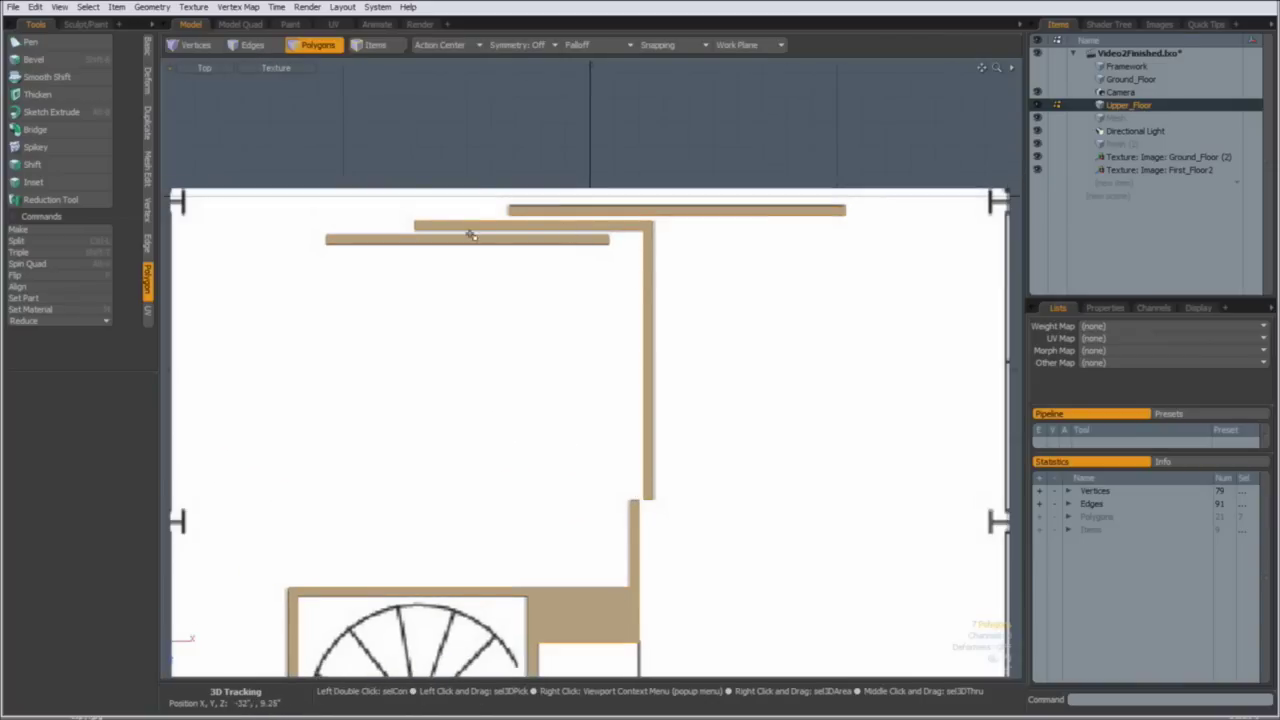
ctrl+alt+drag(666, 536, 603, 303)
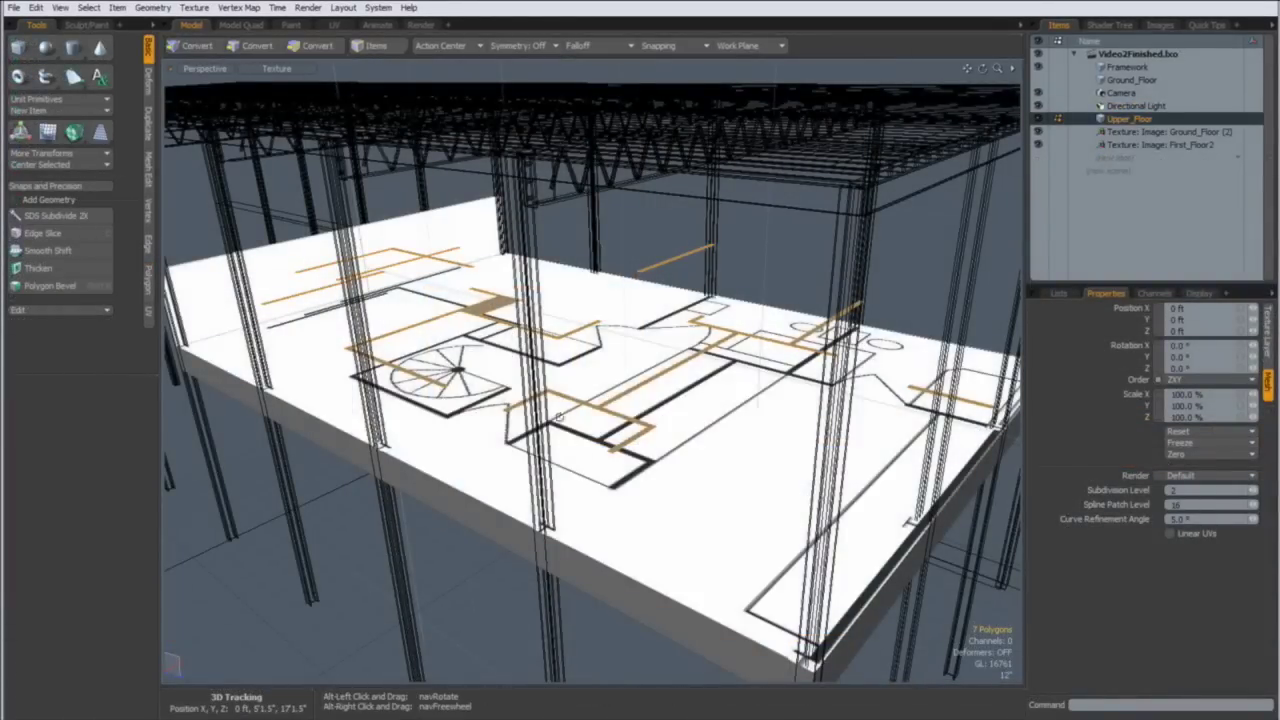
Flatten the selected wall polygons to one height by scaling them to 0% in Y
alt+drag(606, 435, 604, 405)
alt+shift+drag(604, 405, 596, 413)
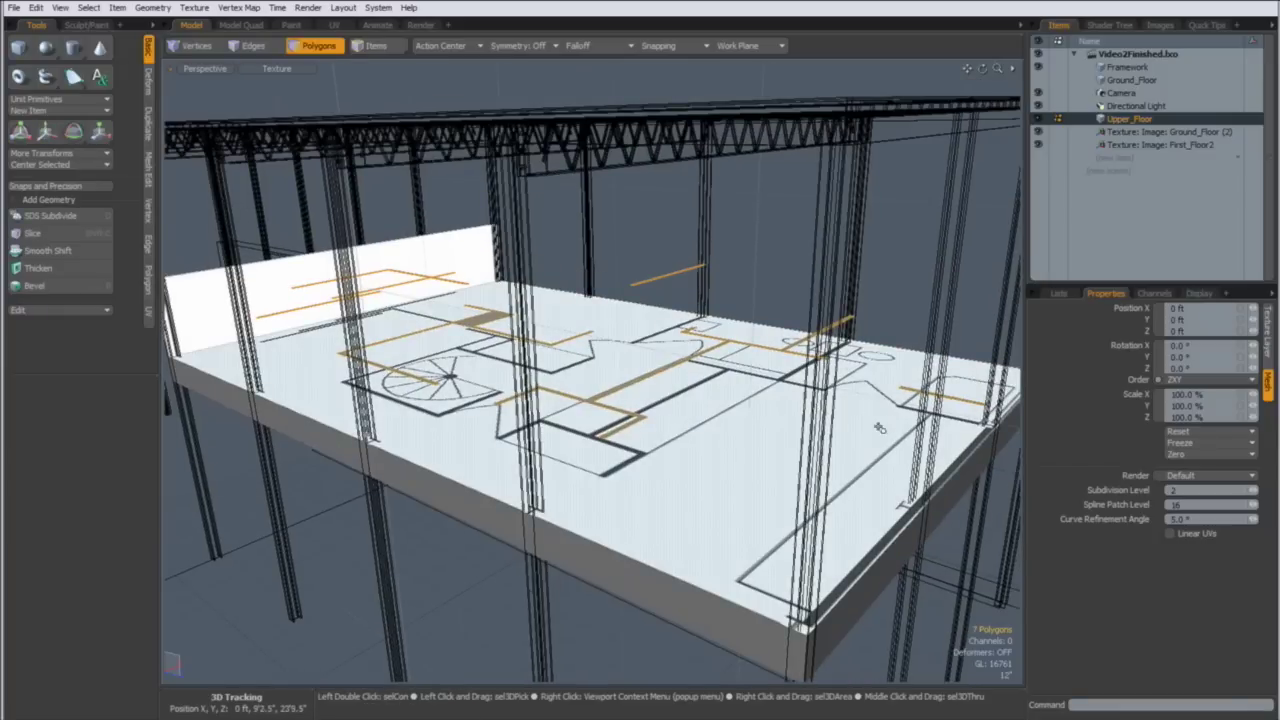
key(r)
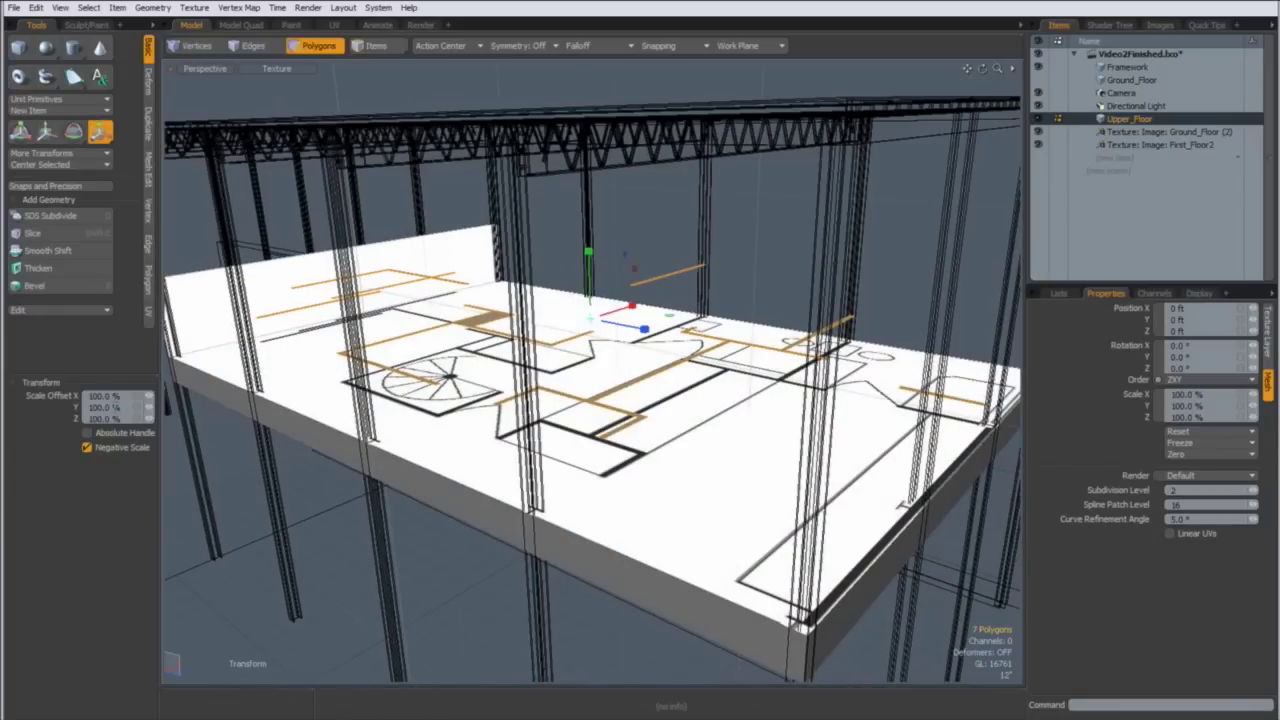
key(Return)
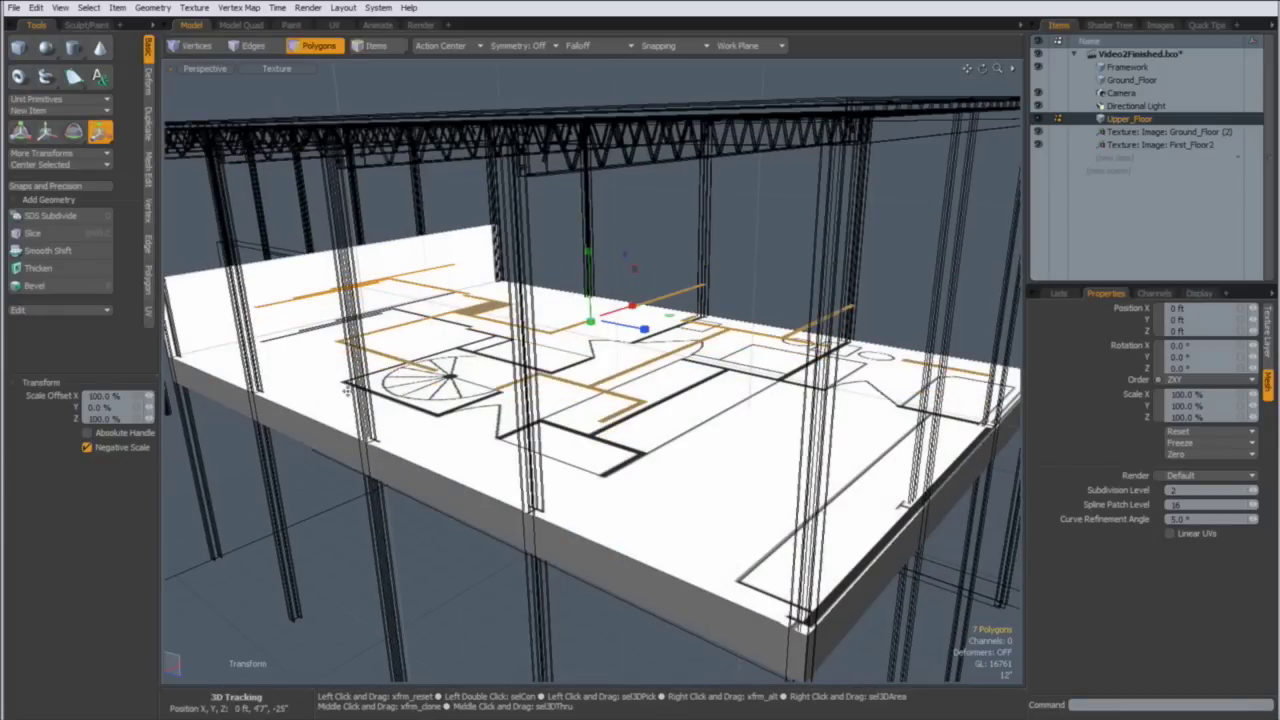
mouse_move(625, 447)
alt+mouse_down()
mouse_move(638, 408)
mouse_move(641, 436)
alt+mouse_up()
key(space)
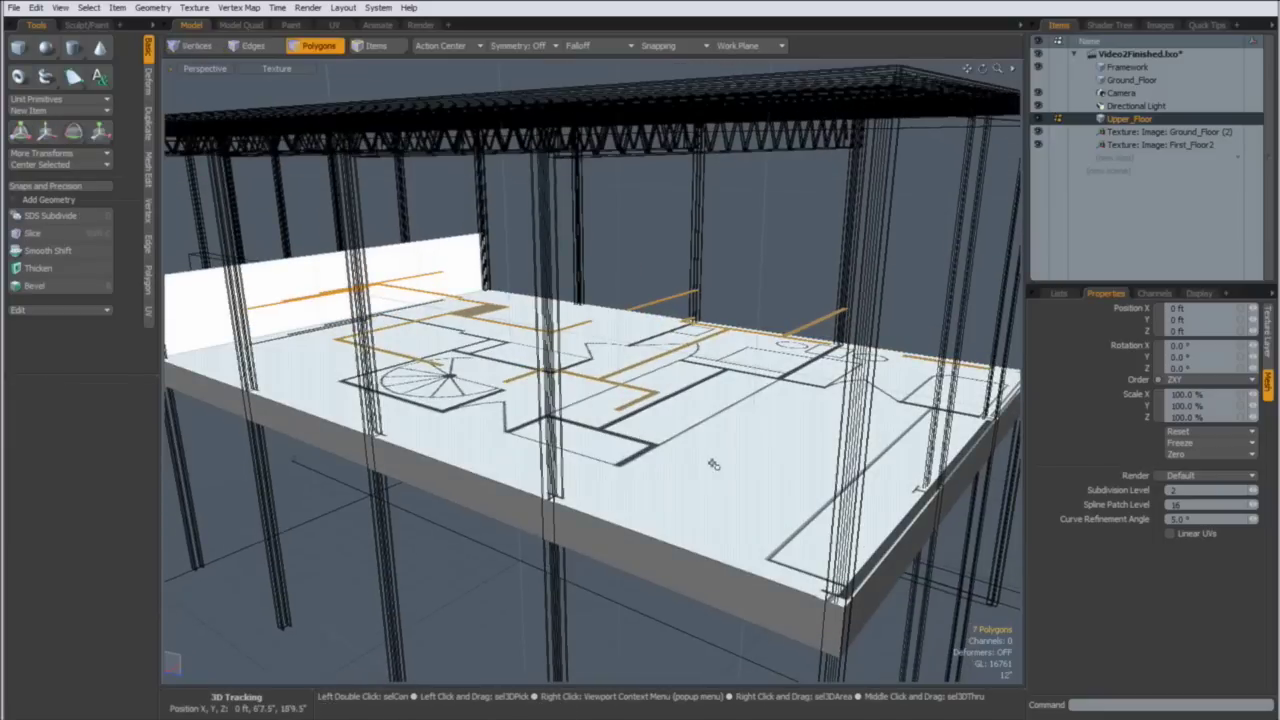
Align the work plane to the slab's top polygon
click(713, 464)
alt+drag(713, 464, 669, 485)
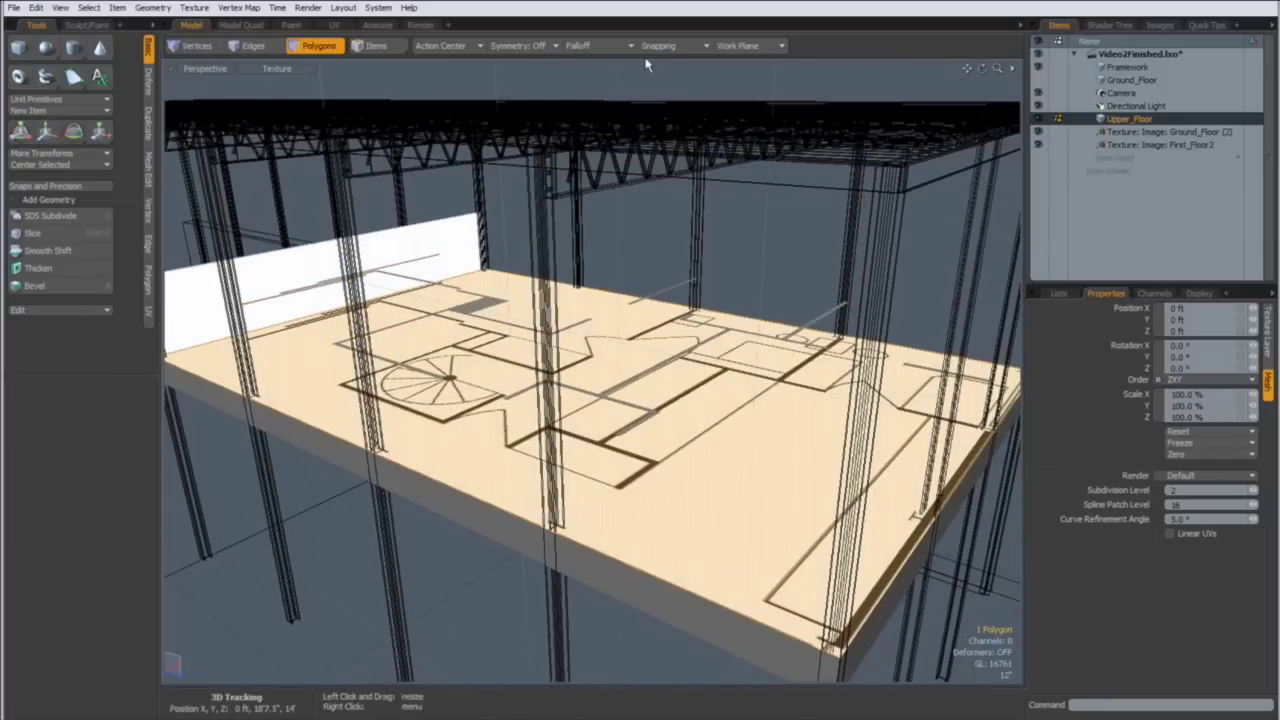
click(750, 47)
click(752, 63)
click(719, 75)
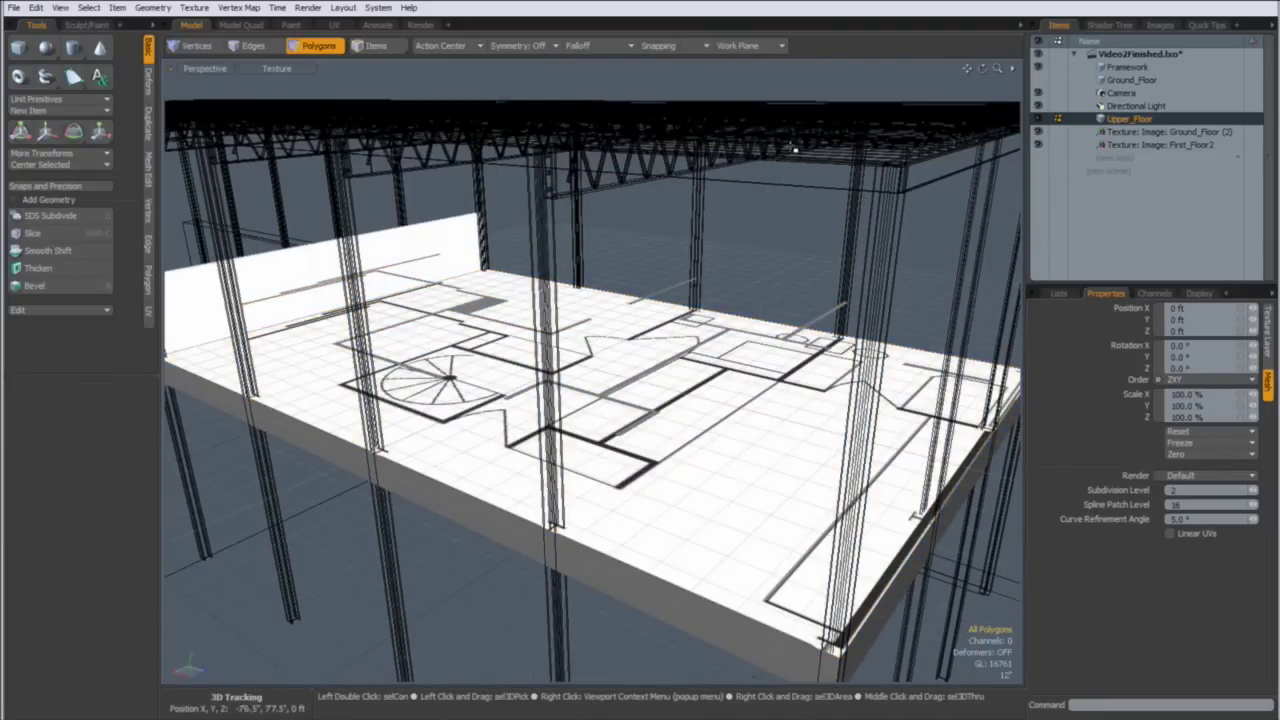
Invert the selection of the connected slab geometry to get the wall polygons, center them in Y on the slab, and reset the work plane
double_click(694, 528)
alt+drag(692, 534, 705, 480)
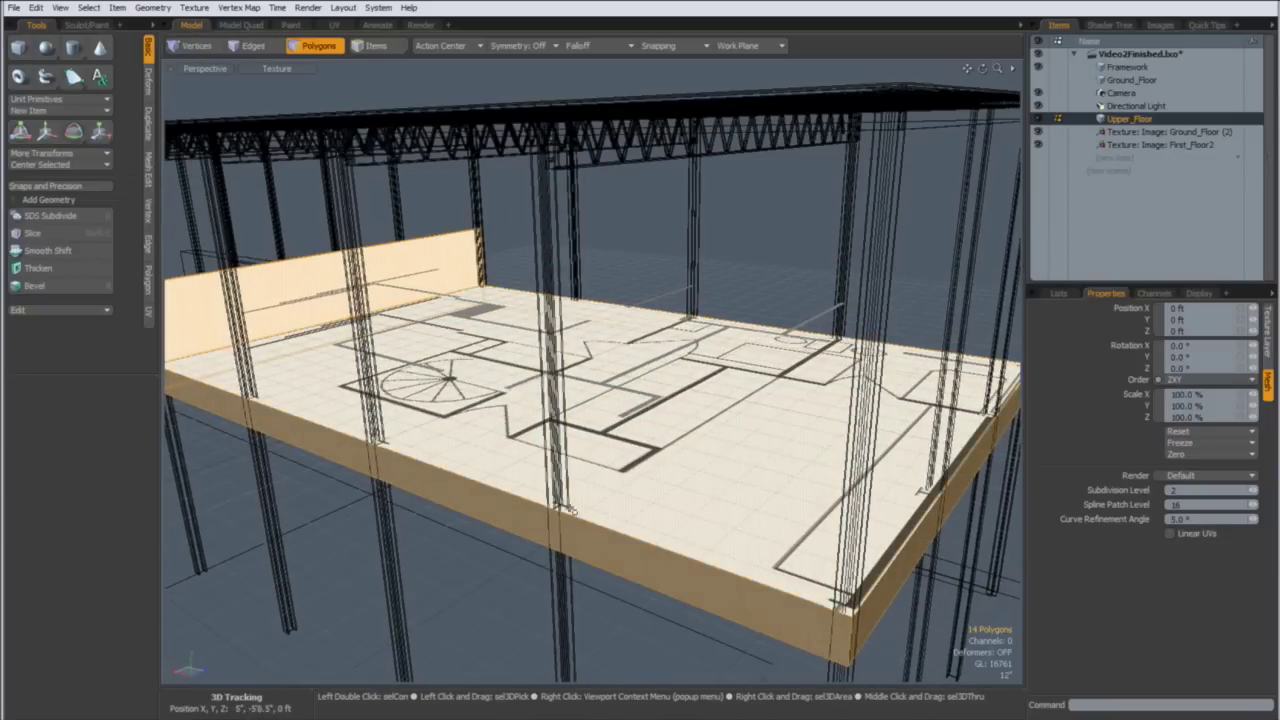
key(bracketleft)
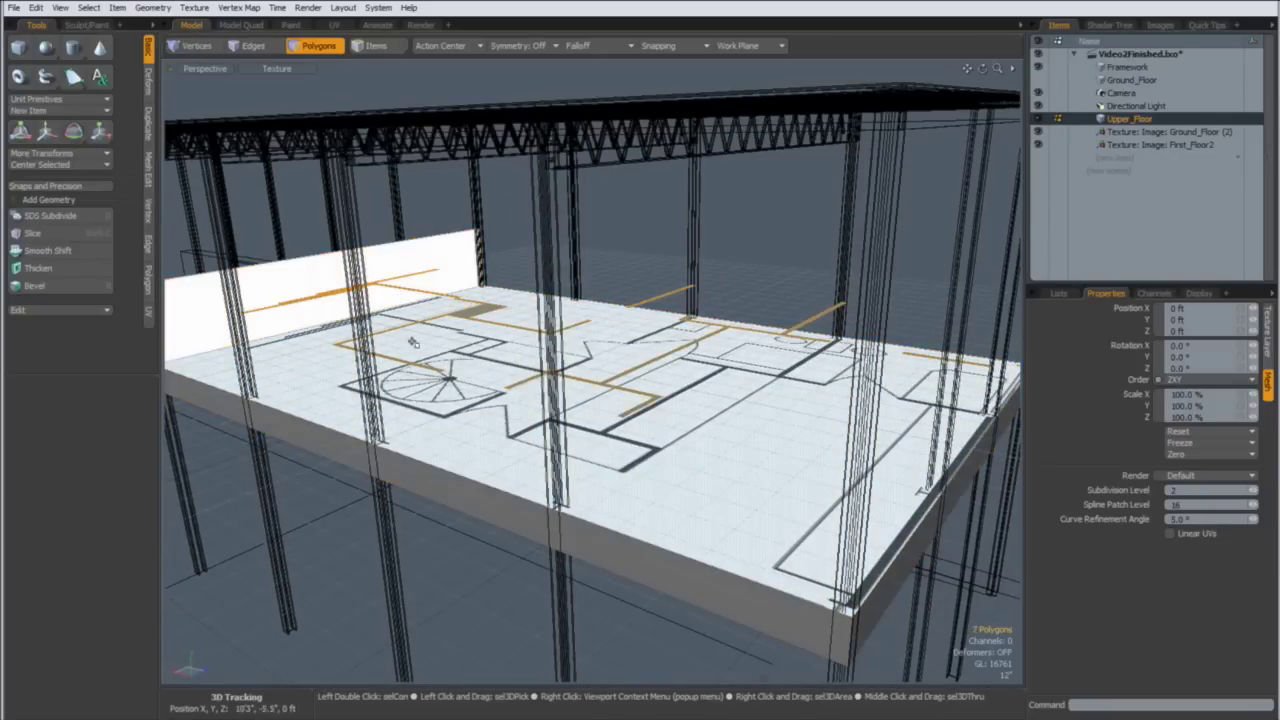
click(100, 168)
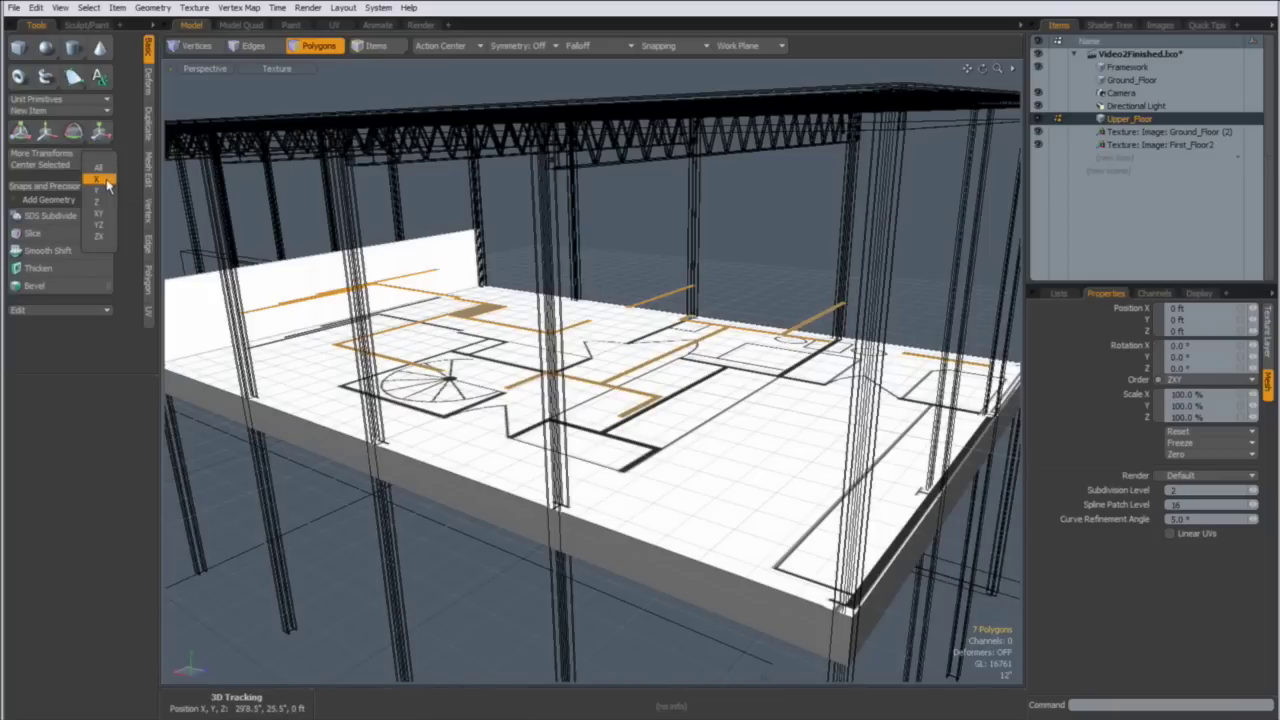
click(110, 192)
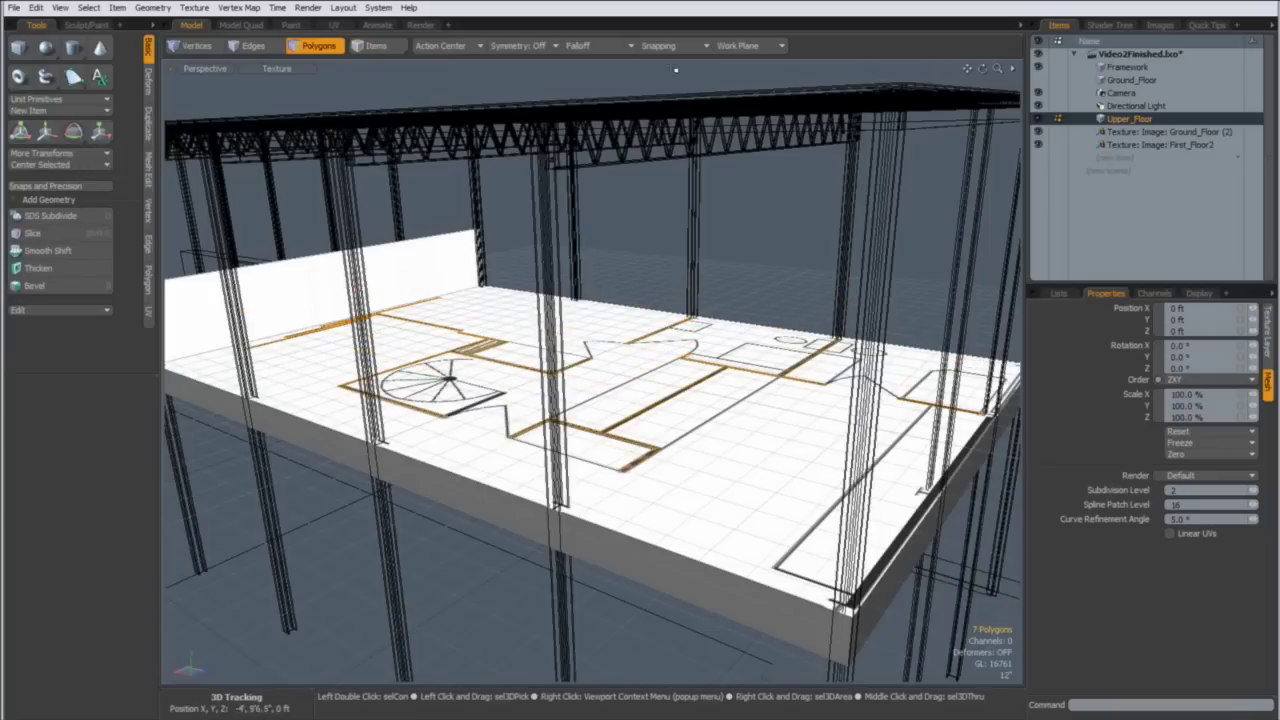
click(745, 47)
click(735, 48)
Extrude the wall polygons upward by 8'4.75" in Y and display the framework shaded
alt+drag(517, 381, 427, 310)
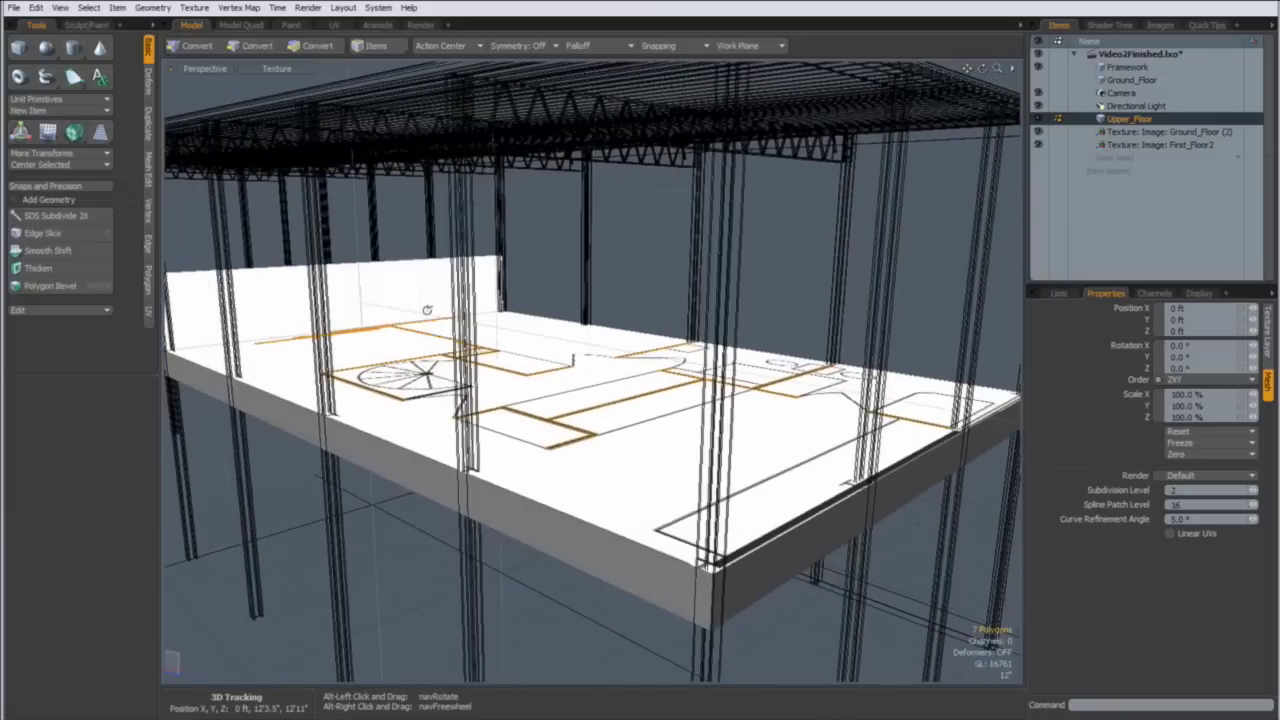
key(3)
key(shift+x)
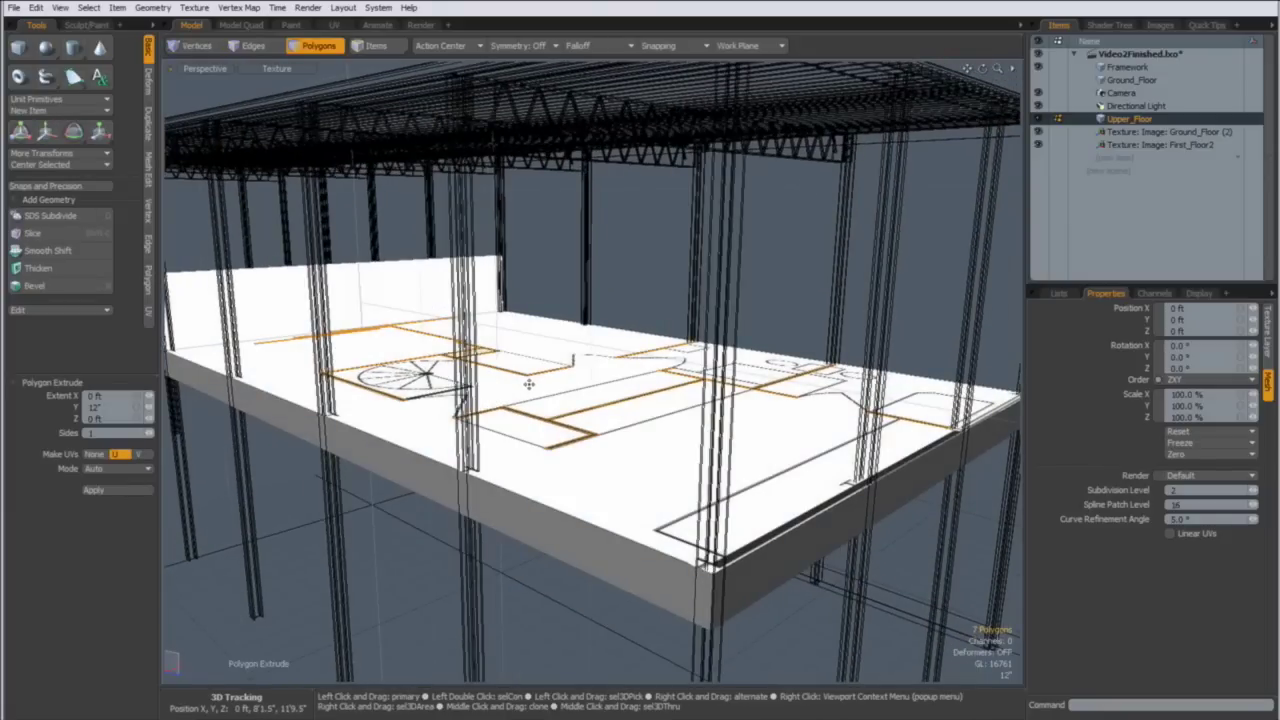
click(531, 386)
drag(572, 309, 627, 343)
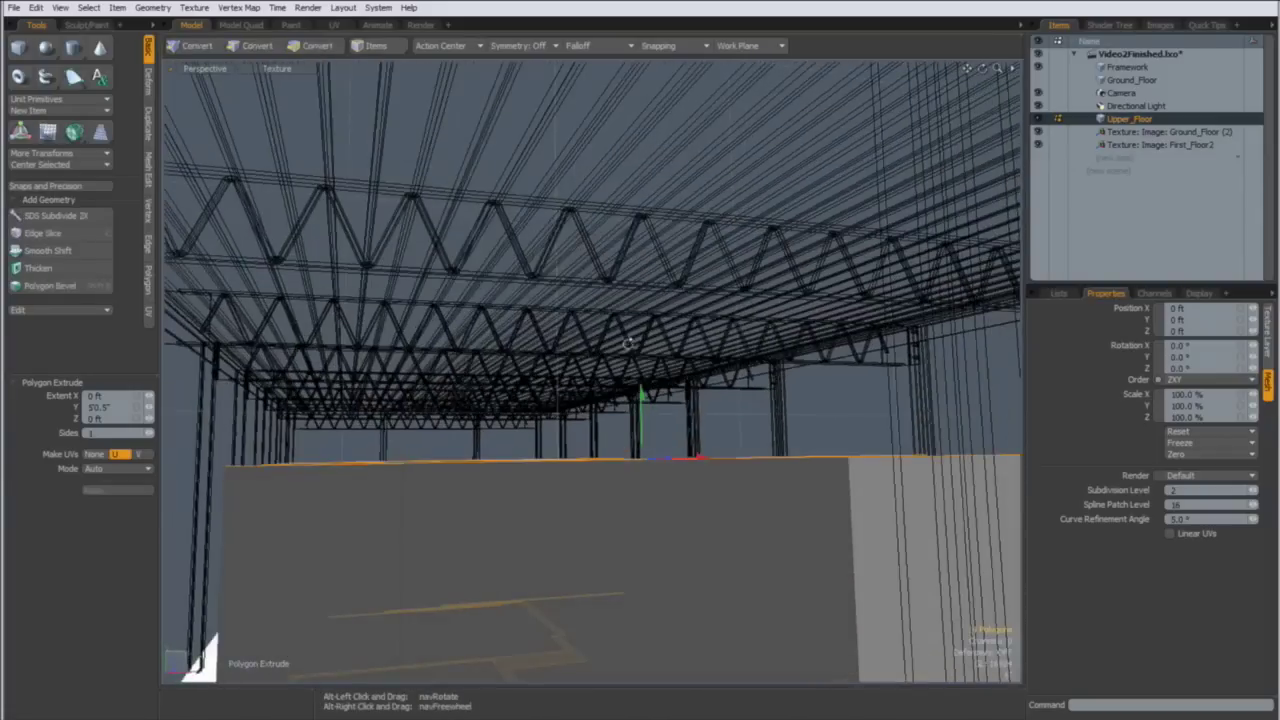
mouse_move(646, 394)
mouse_down()
mouse_move(634, 286)
mouse_move(587, 317)
mouse_move(629, 286)
mouse_move(660, 290)
mouse_move(658, 238)
mouse_up()
click(283, 68)
mouse_move(333, 190)
mouse_move(422, 220)
click(492, 235)
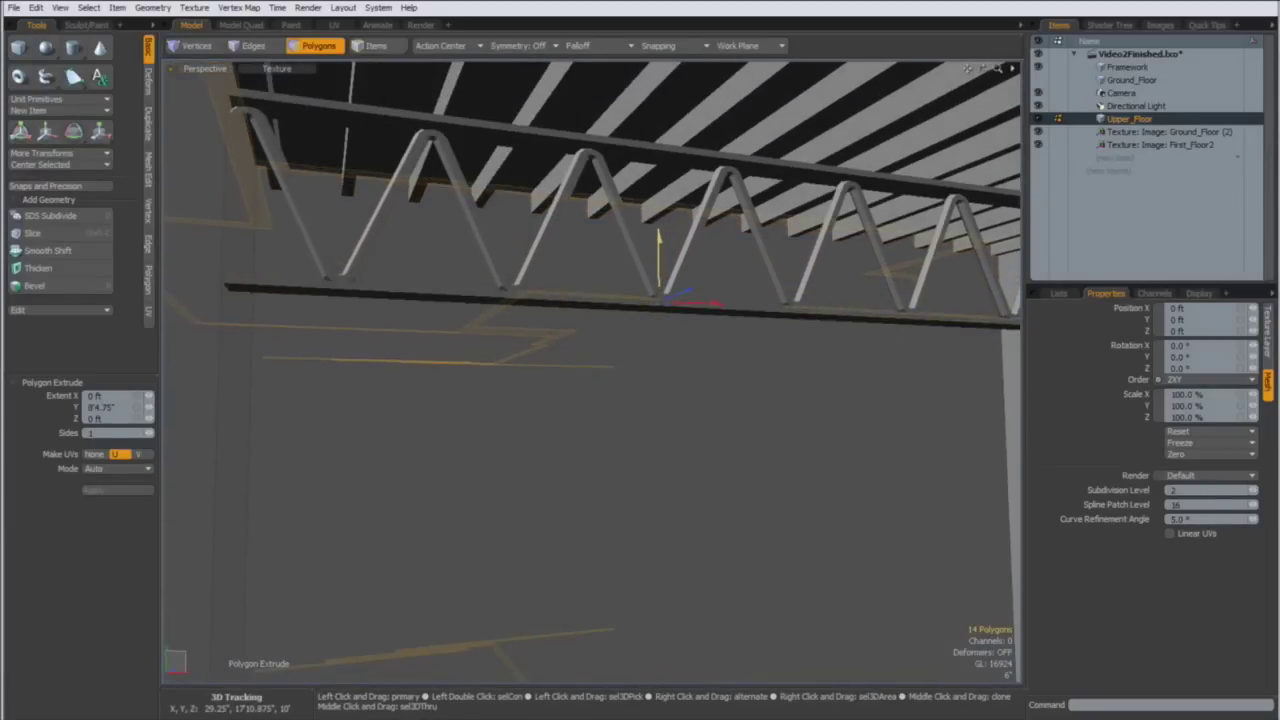
key(space)
Select the three wall-top polygons and lower them by 4" in Y beneath the roof joists
scroll(677, 377, down, 8)
alt+drag(640, 340, 600, 325)
click(559, 232)
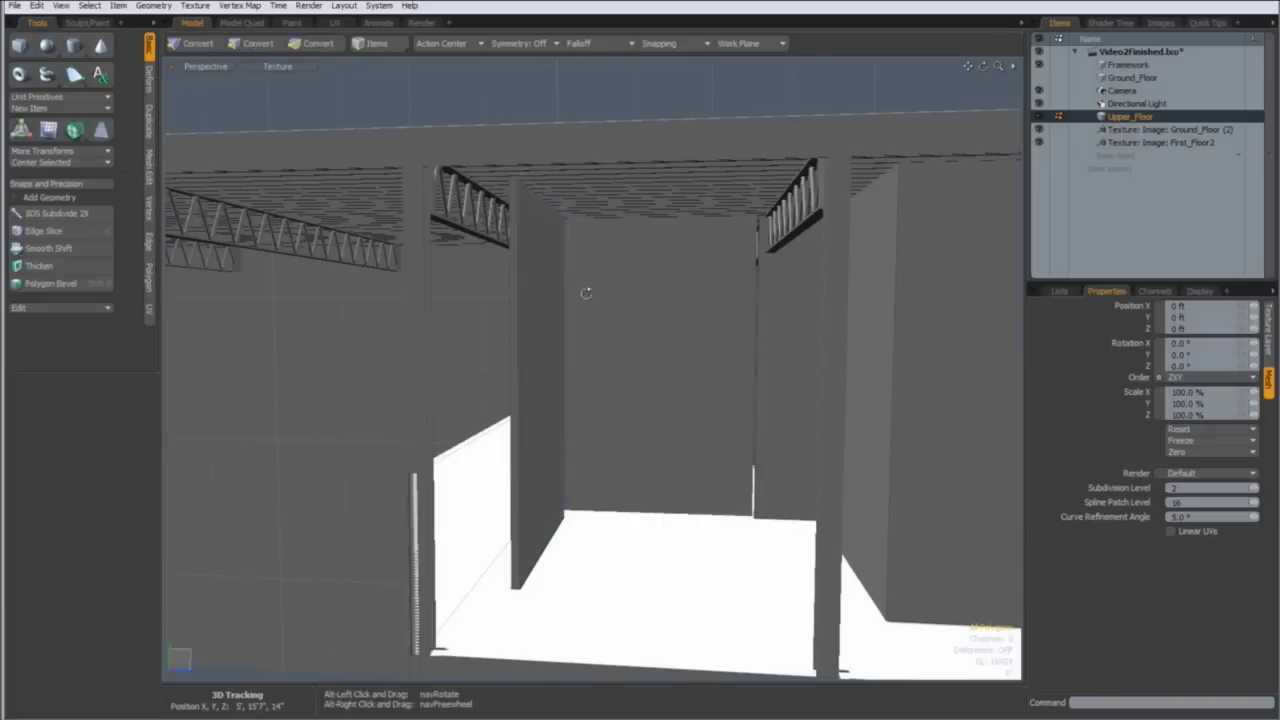
mouse_move(586, 291)
alt+mouse_down()
mouse_move(574, 314)
mouse_move(611, 257)
mouse_move(598, 247)
mouse_move(606, 383)
alt+mouse_up()
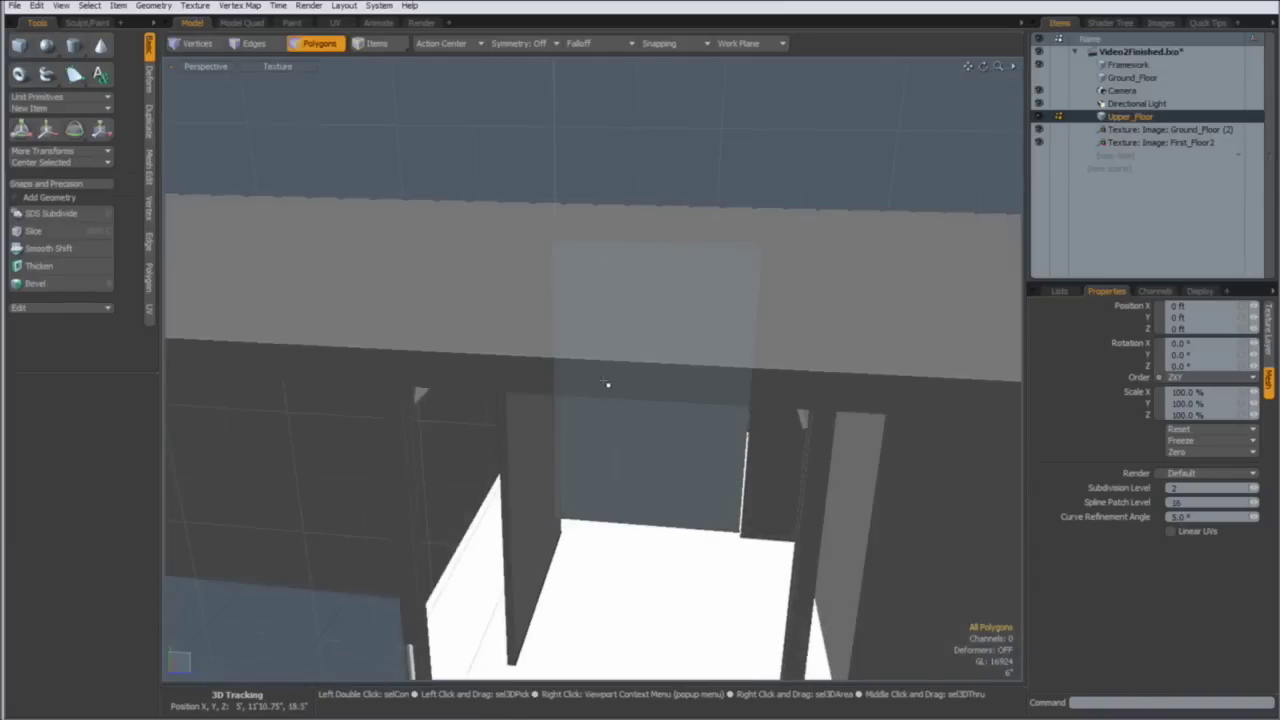
mouse_move(611, 370)
right_down()
mouse_move(767, 206)
mouse_move(806, 267)
right_up()
alt+drag(706, 336, 594, 260)
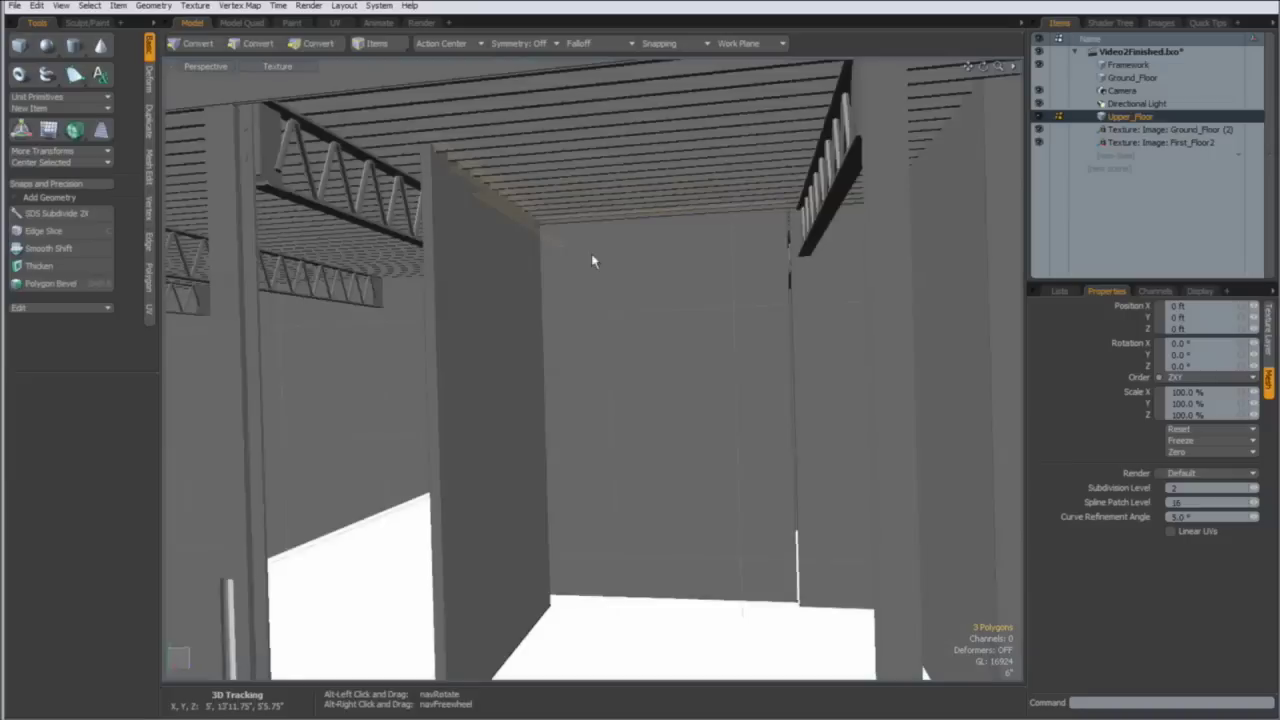
key(w)
drag(637, 178, 637, 191)
alt+drag(637, 191, 634, 210)
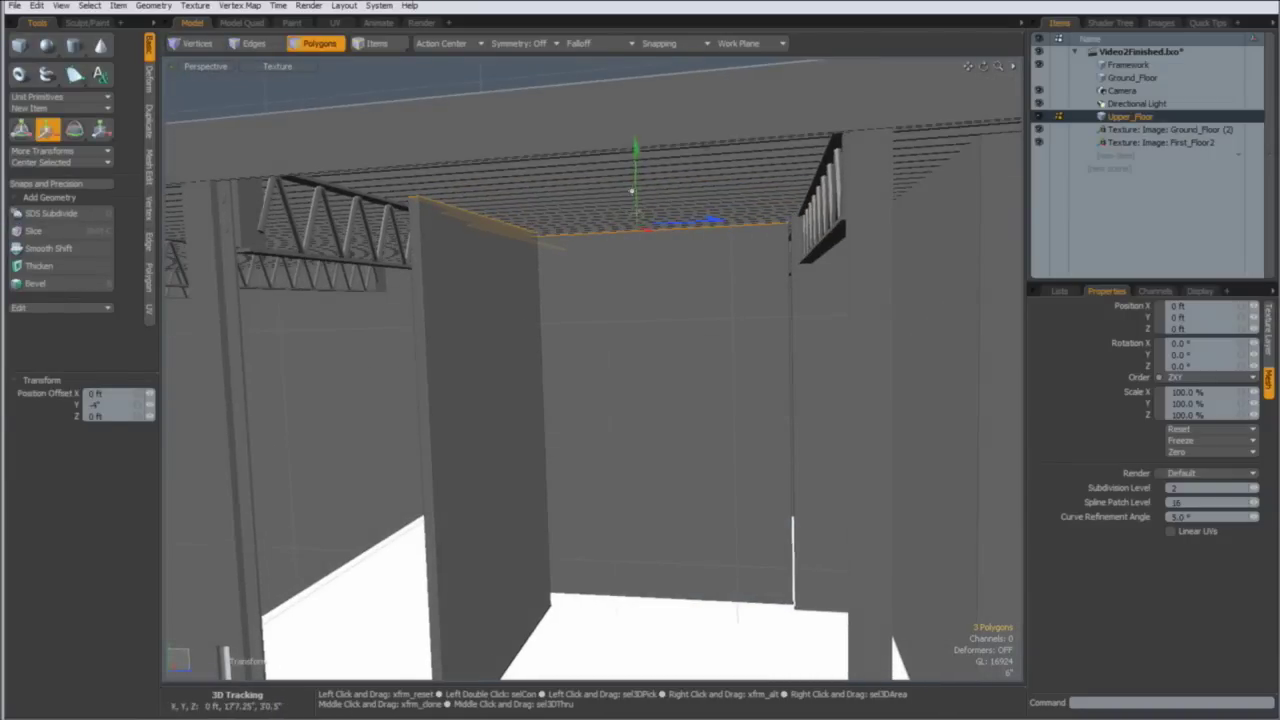
key(q)
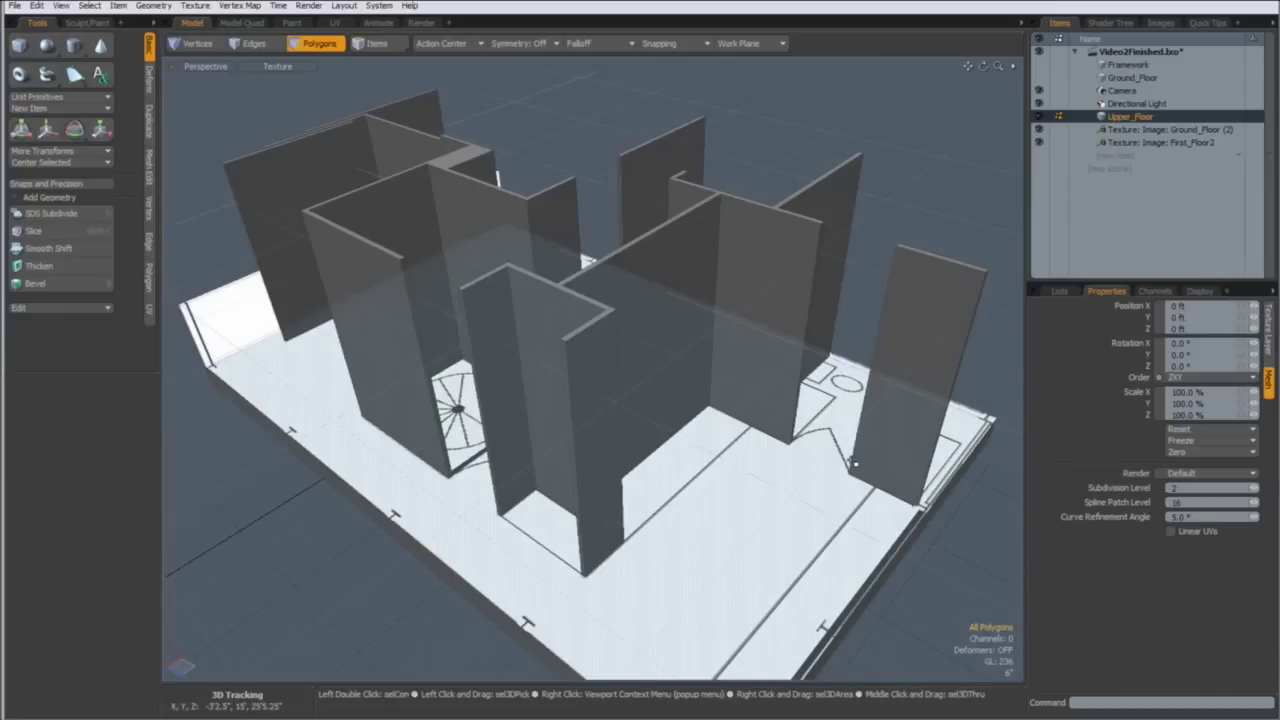
Loop-slice the freestanding wall panel near the slab's end horizontally at 25.5%
alt+shift+drag(494, 354, 686, 371)
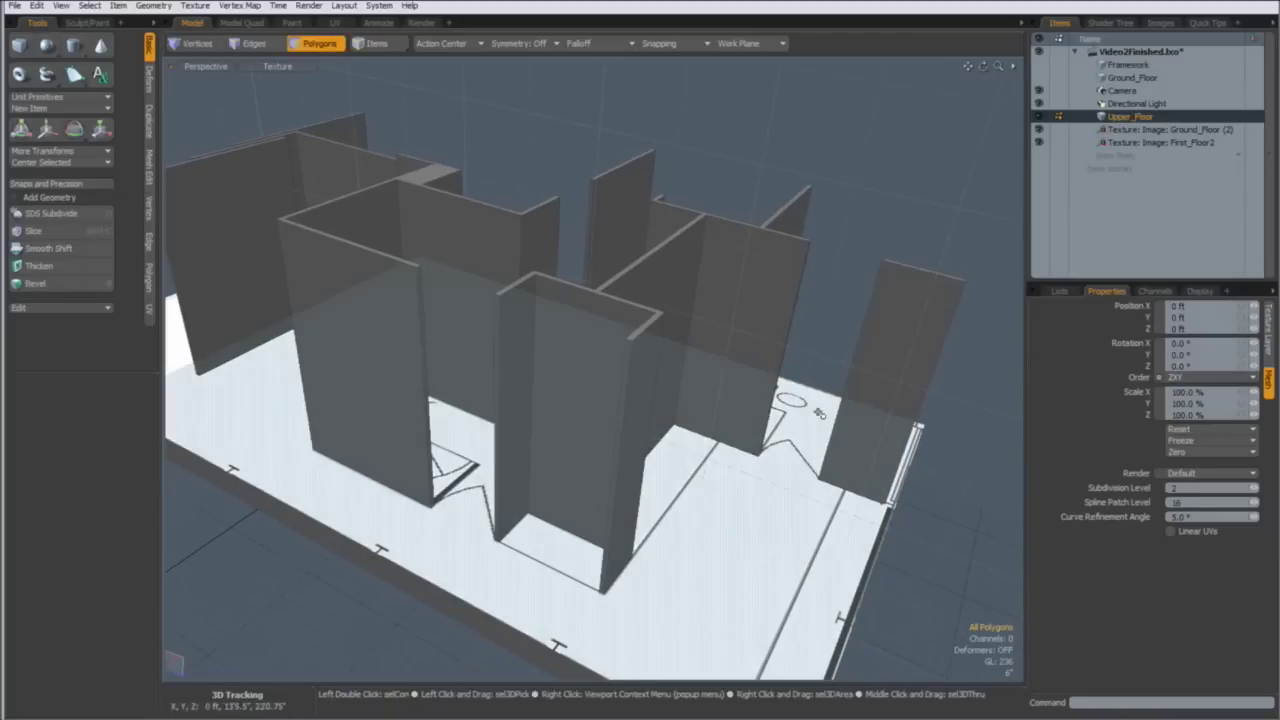
alt+drag(766, 464, 646, 381)
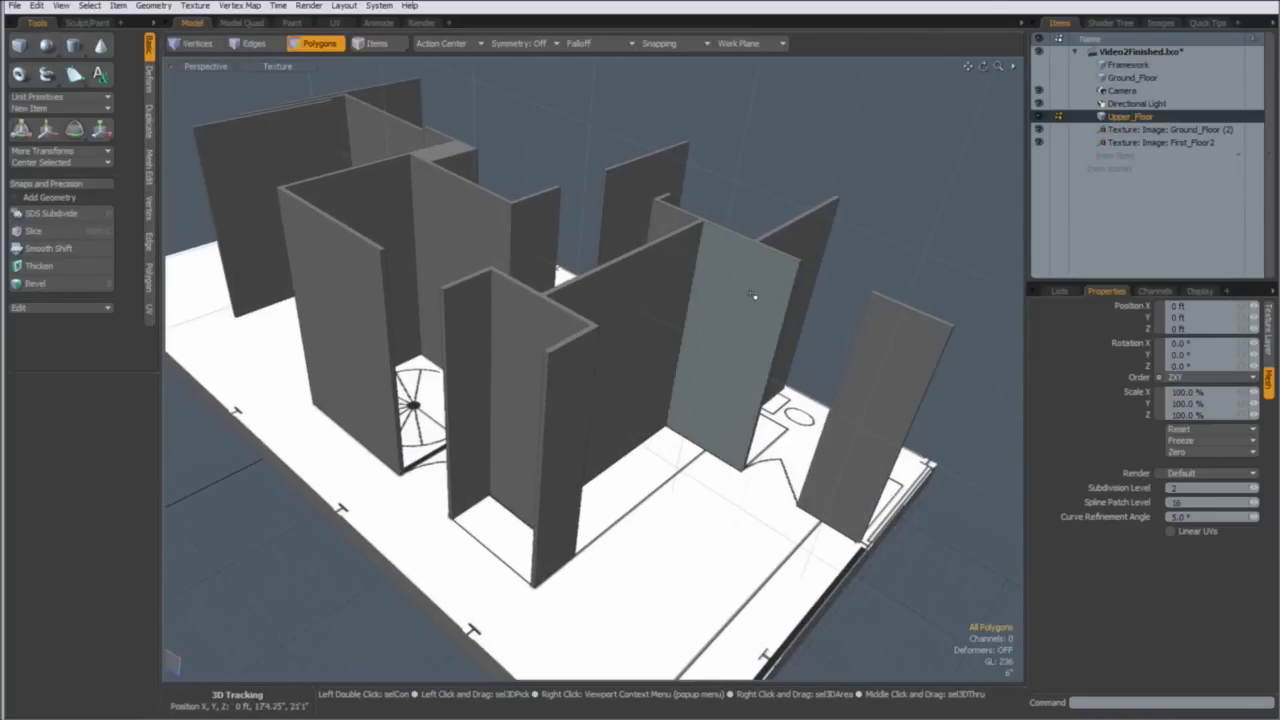
alt+drag(736, 364, 829, 333)
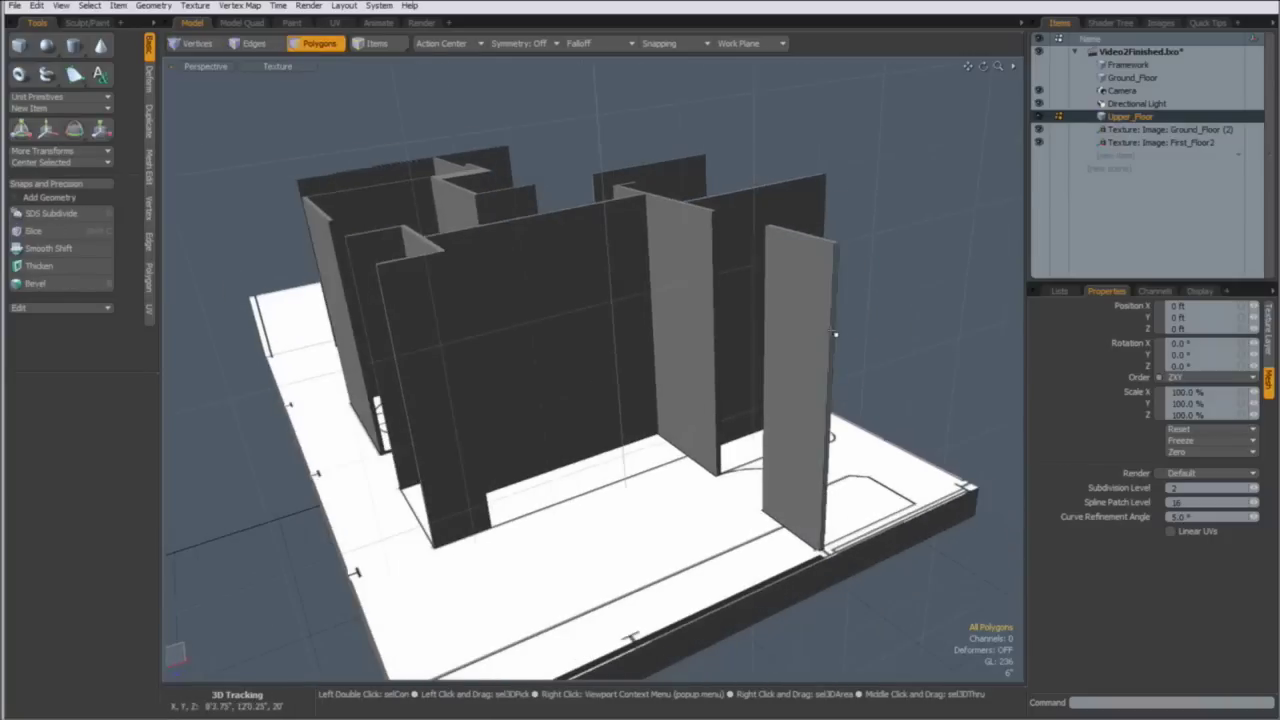
click(829, 333)
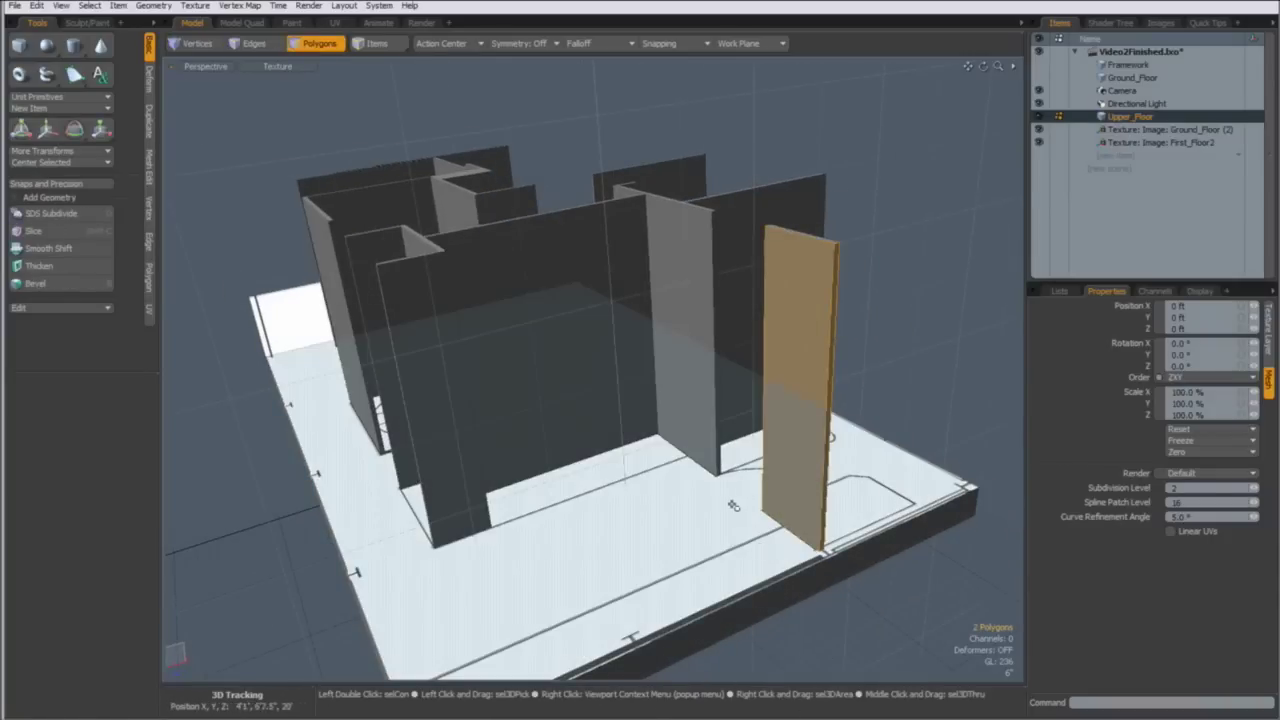
key(alt+c)
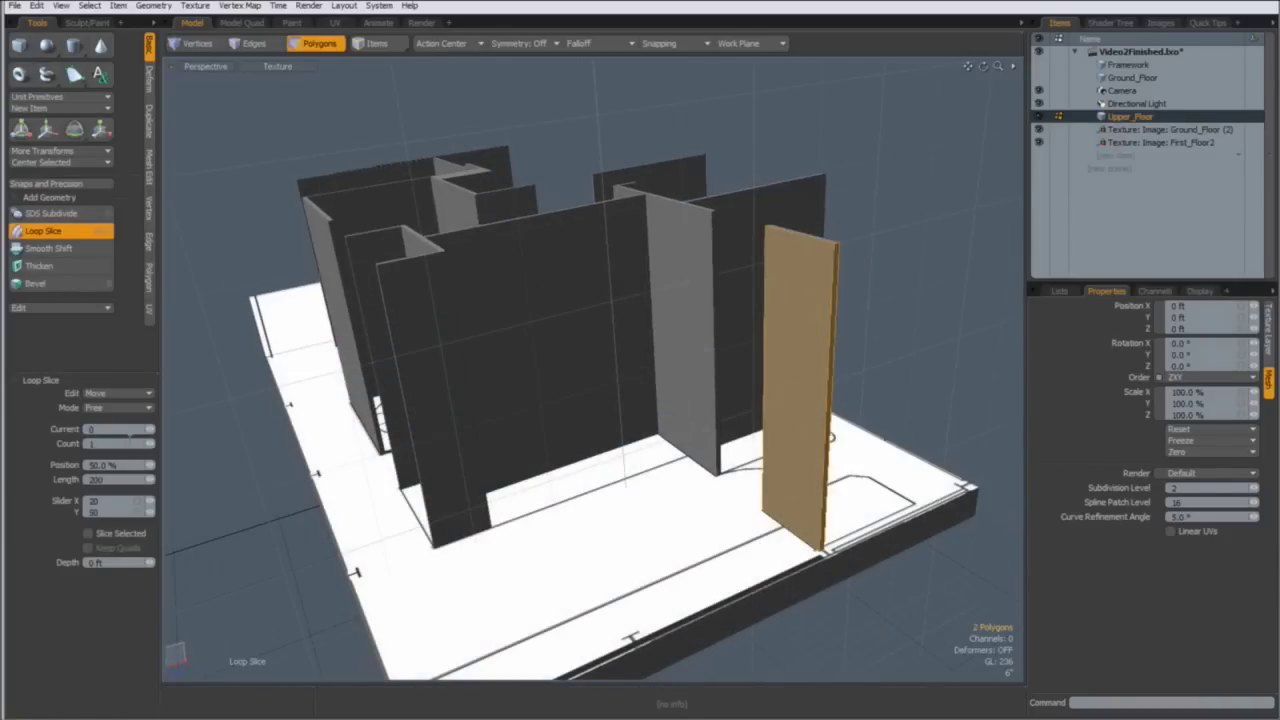
drag(649, 394, 612, 384)
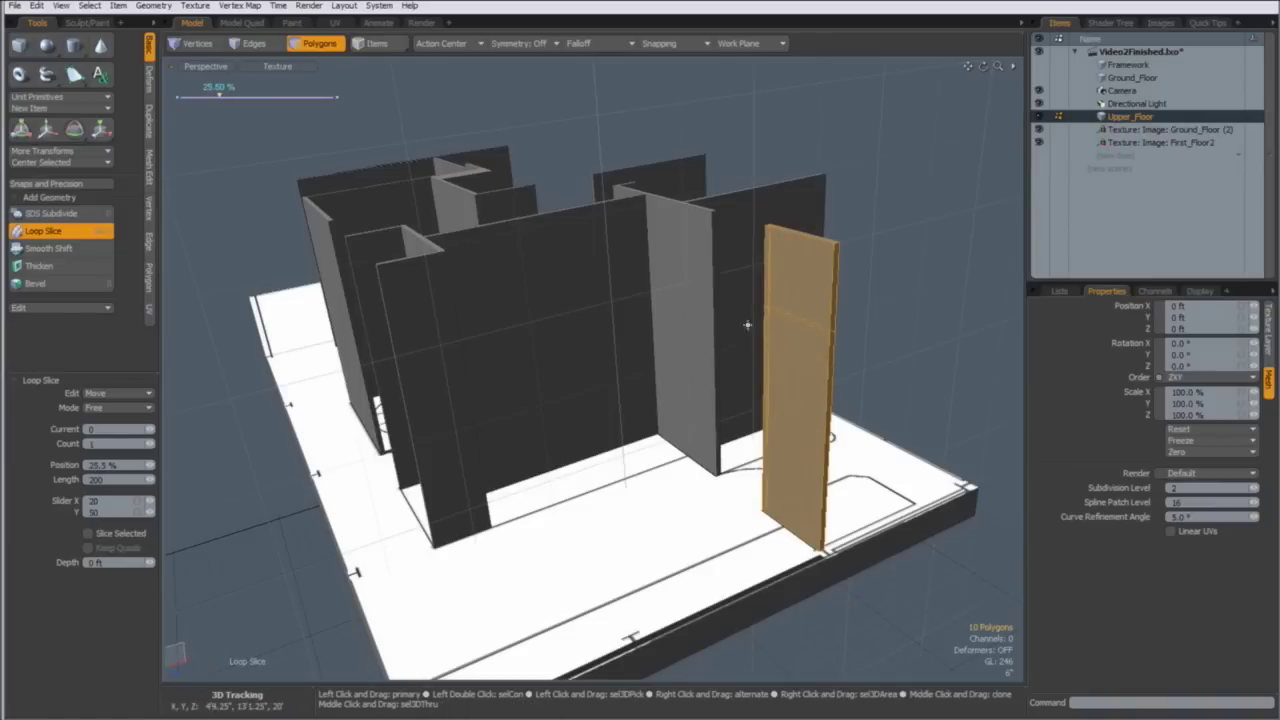
key(space)
Loop-slice the neighbouring wall group attached to the long middle wall at 25.5%
click(697, 350)
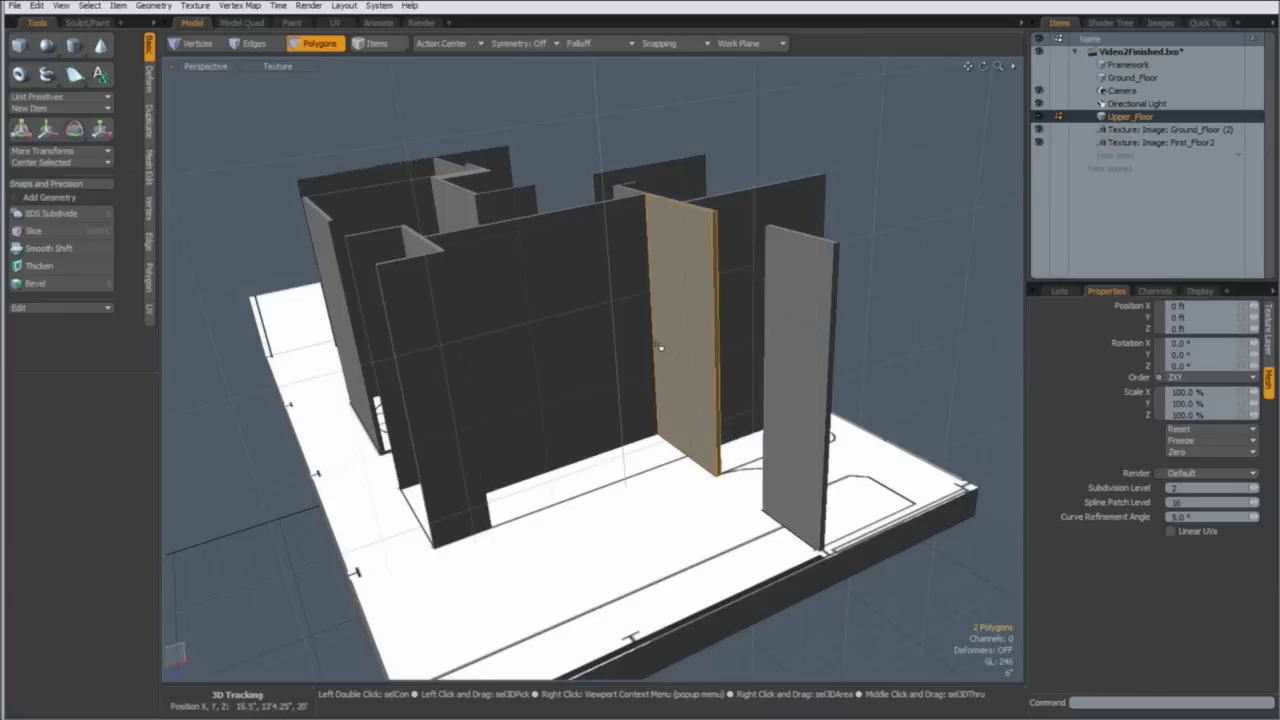
key(alt+c)
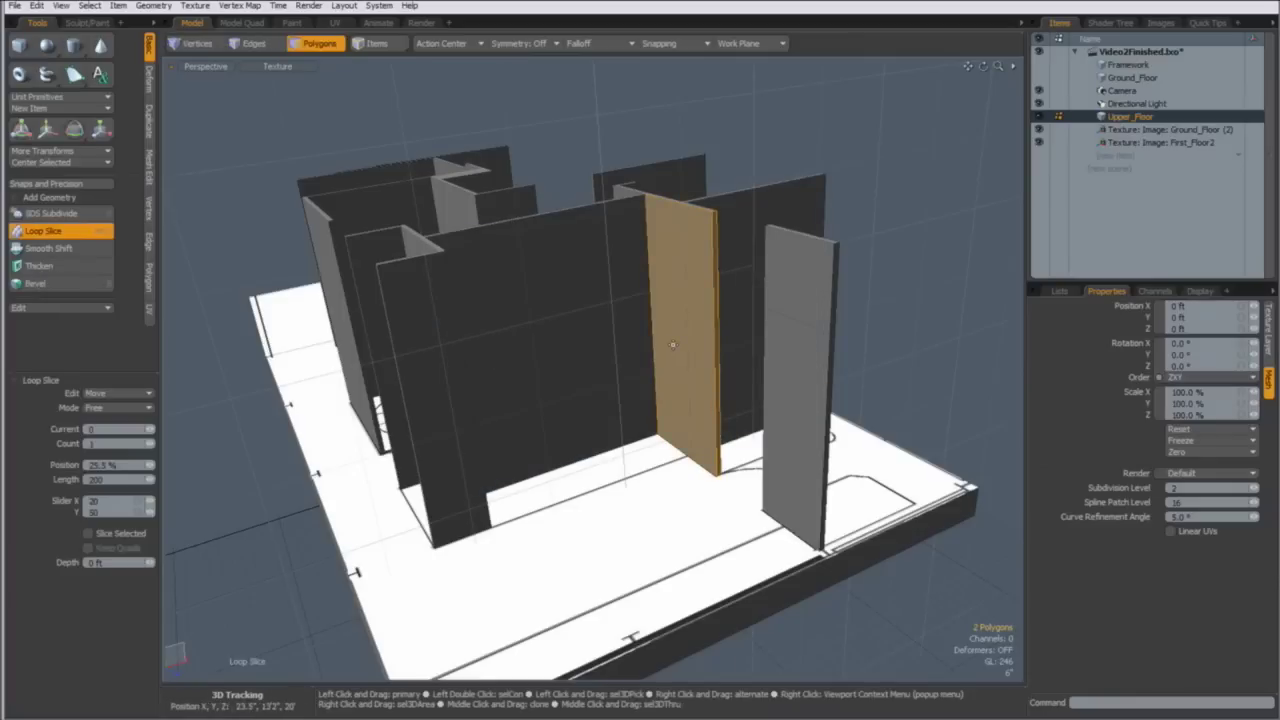
click(700, 355)
key(space)
click(757, 117)
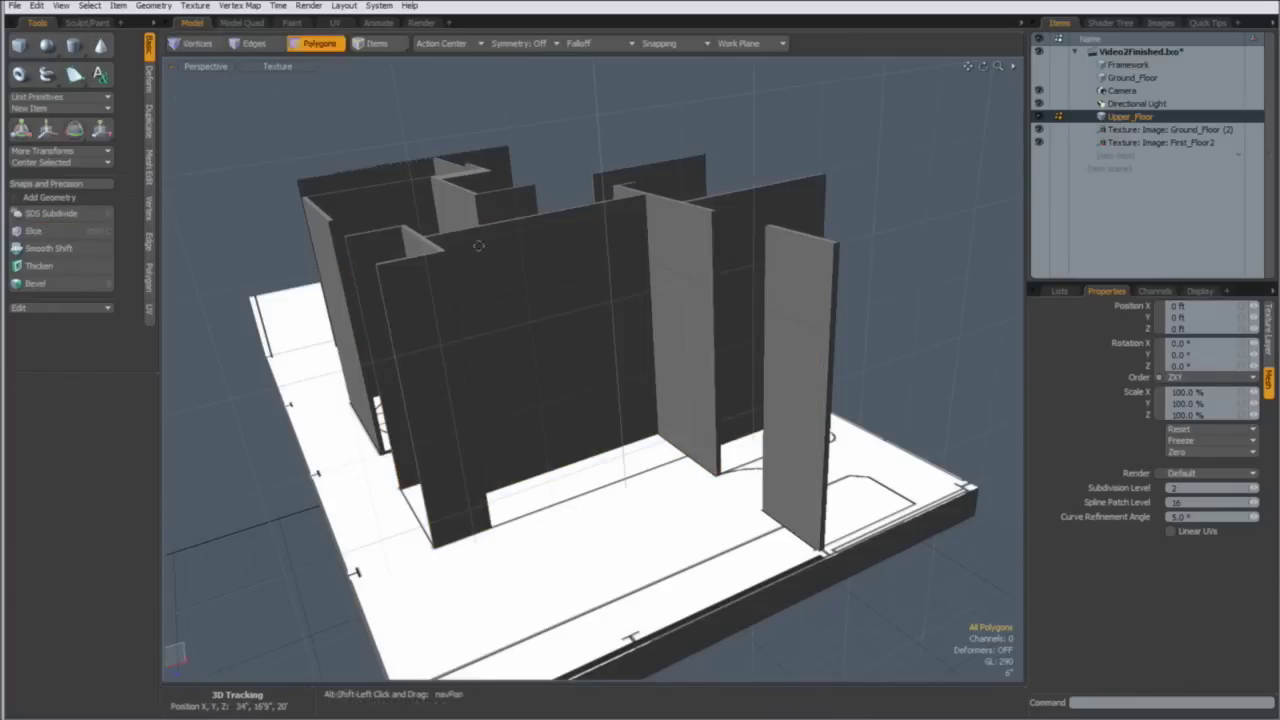
Add a horizontal loop slice at 25.5% around the wall group enclosing the spiral stair
alt+shift+drag(479, 246, 540, 295)
ctrl+alt+drag(540, 295, 566, 306)
key(alt+c)
click(597, 326)
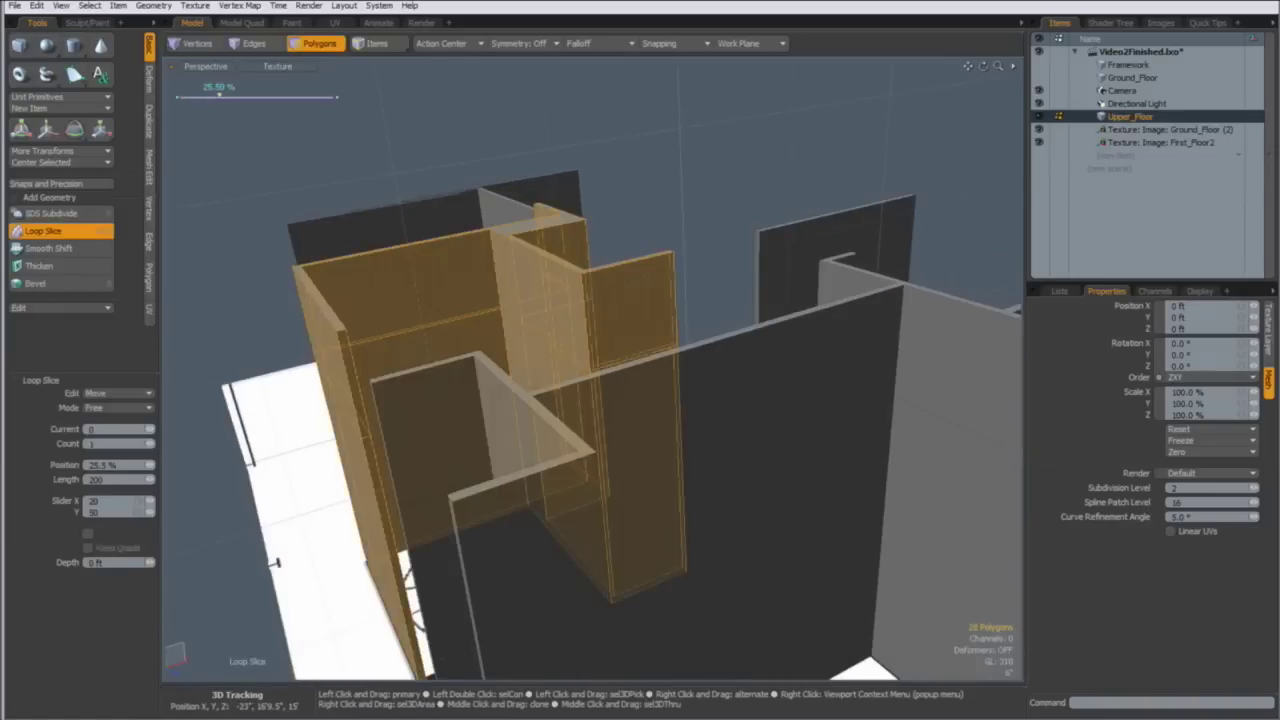
key(space)
click(625, 212)
Loop-slice the separate back wall panel horizontally at 25%
alt+drag(750, 298, 778, 270)
click(778, 271)
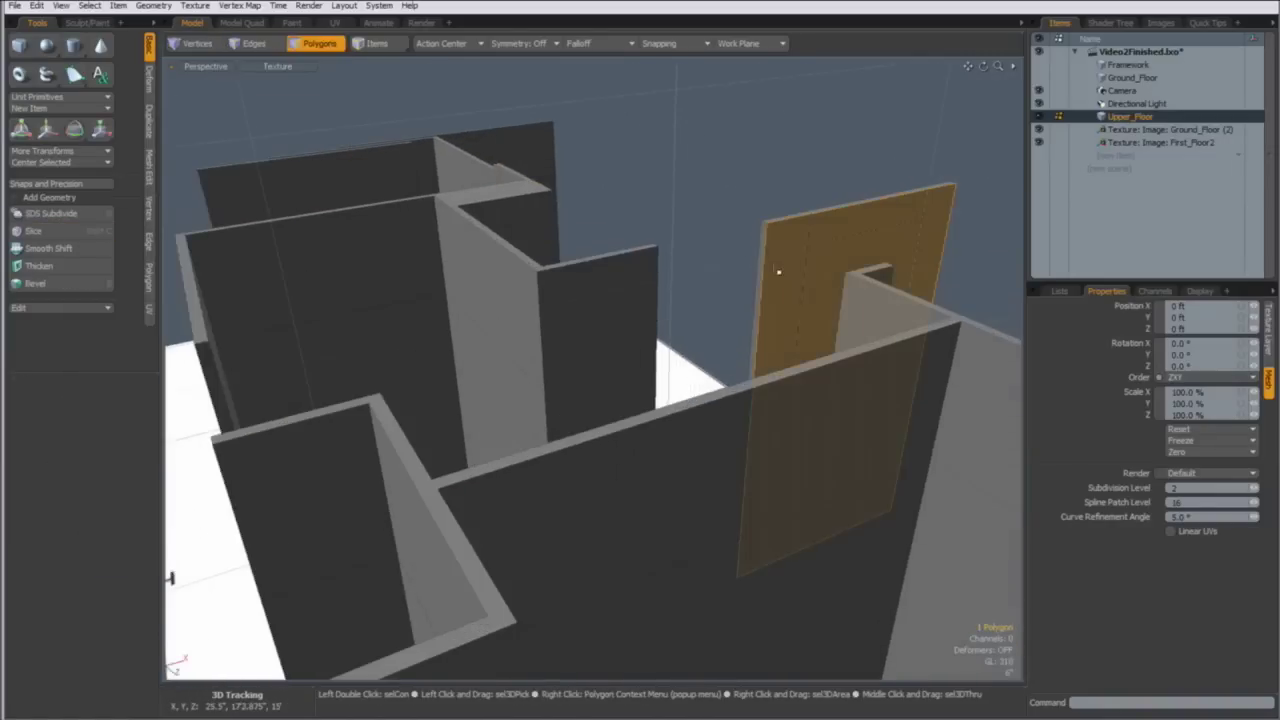
key(alt+c)
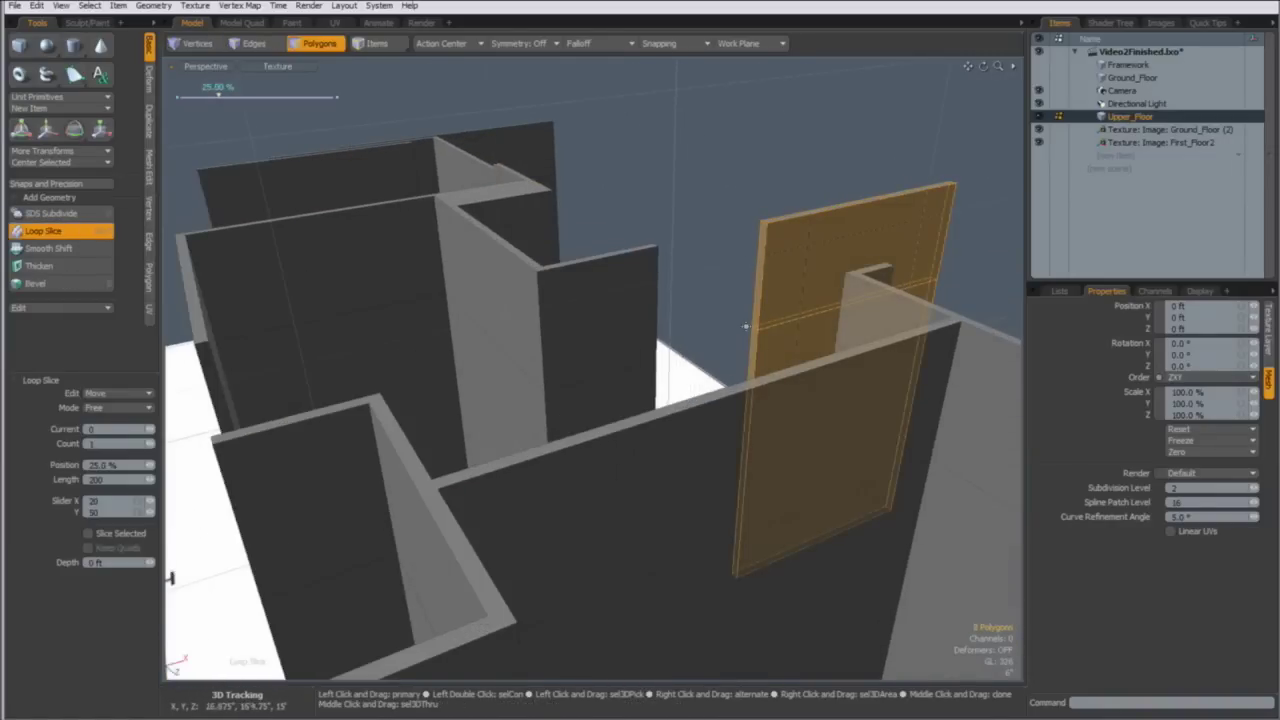
key(space)
click(676, 187)
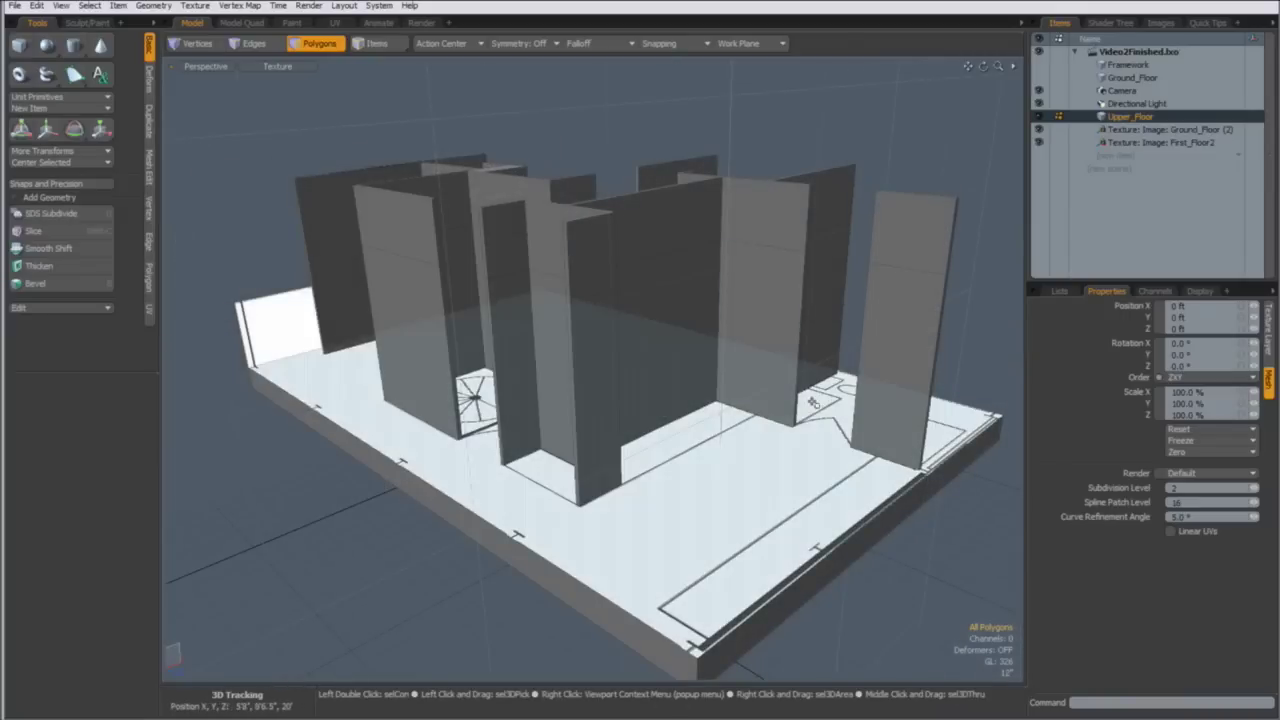
Delete the connected slab polygons beneath the walls
key(2)
alt+drag(535, 415, 597, 459)
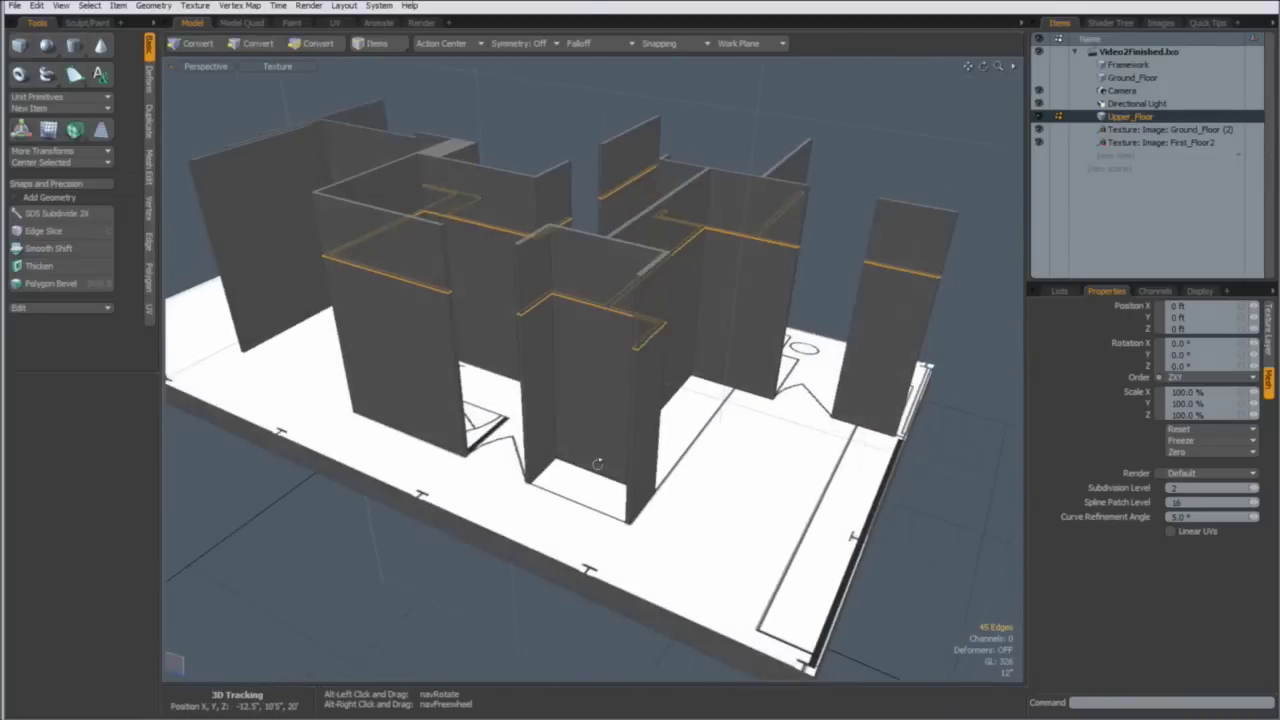
alt+drag(730, 185, 722, 335)
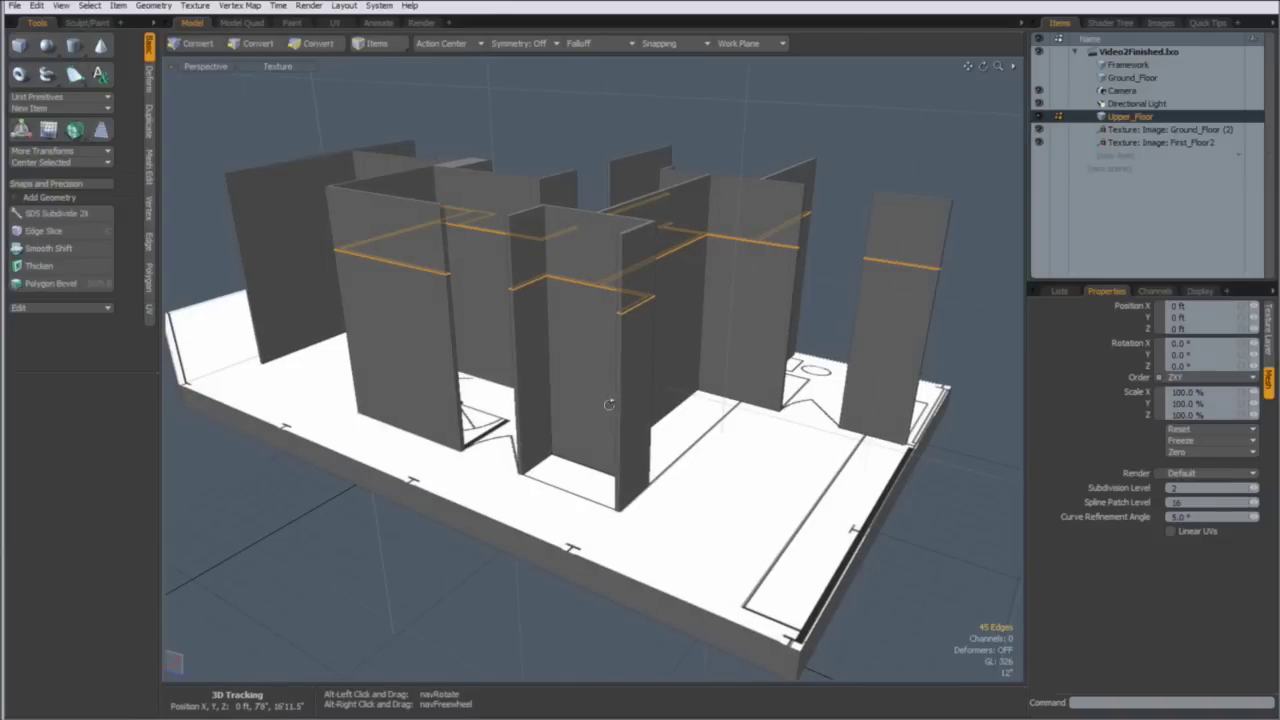
alt+drag(606, 403, 636, 426)
key(3)
double_click(727, 506)
key(Delete)
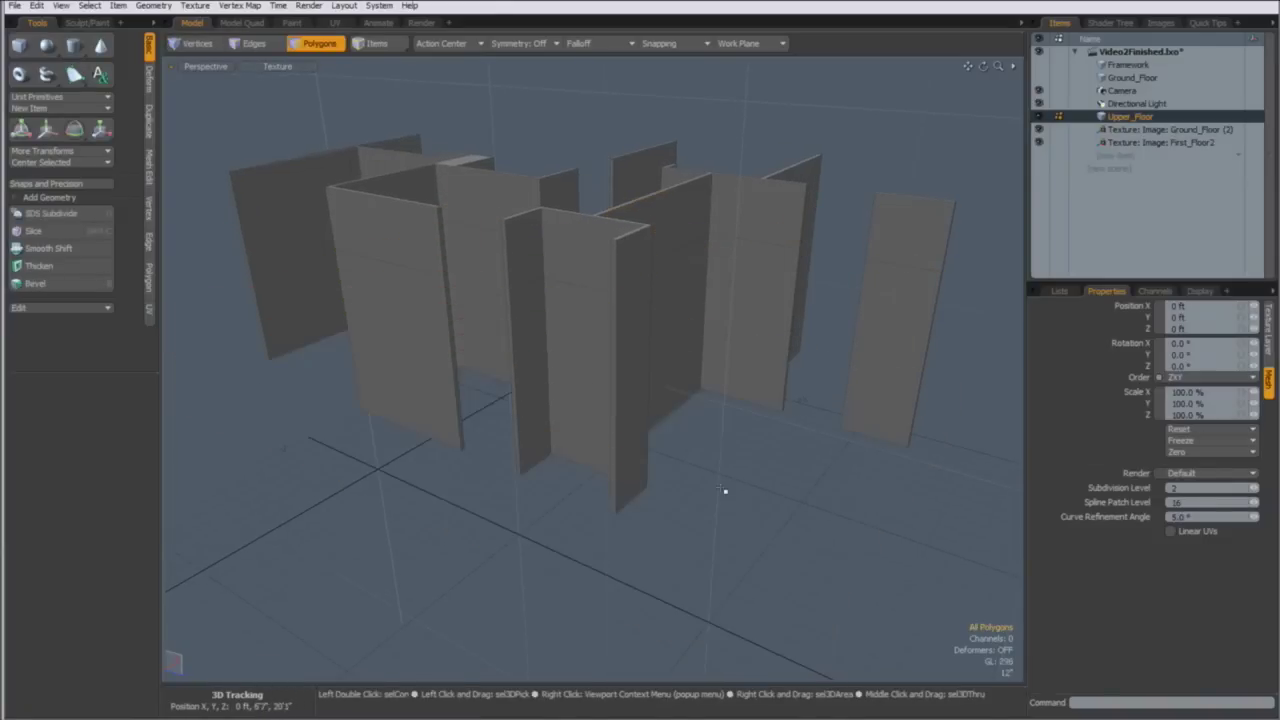
Add all the walls' bottom edges to the selected horizontal slice edges
key(2)
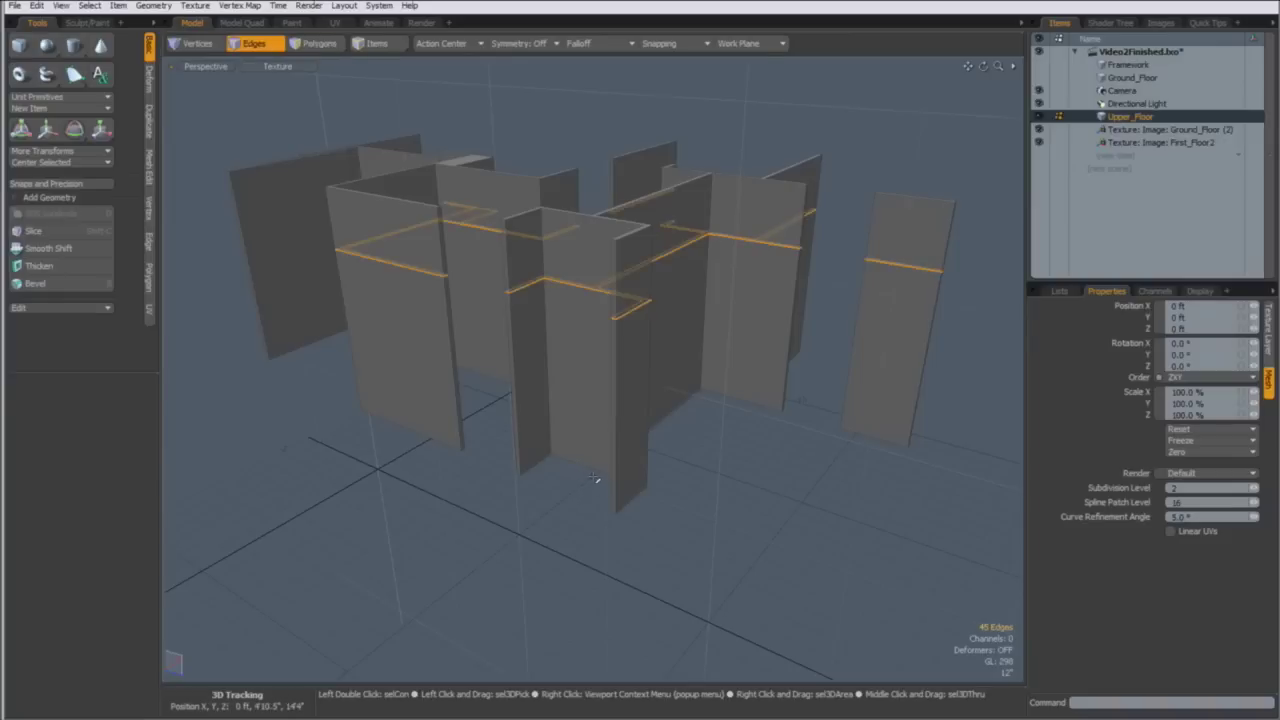
mouse_move(597, 481)
alt+mouse_down()
mouse_move(523, 449)
mouse_move(537, 420)
mouse_move(557, 415)
mouse_move(548, 396)
alt+mouse_up()
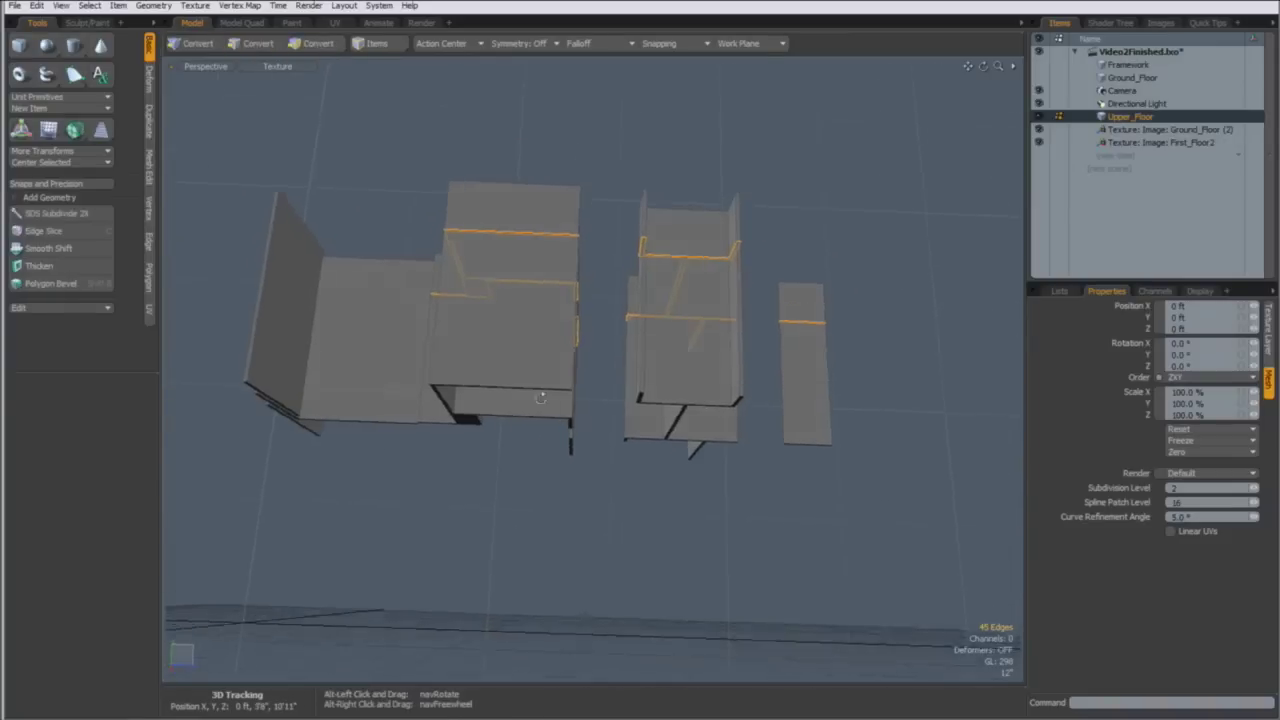
shift+middle_drag(467, 521, 354, 522)
mouse_move(668, 366)
shift+middle_down()
mouse_move(869, 480)
mouse_move(790, 515)
shift+middle_up()
alt+drag(632, 270, 566, 352)
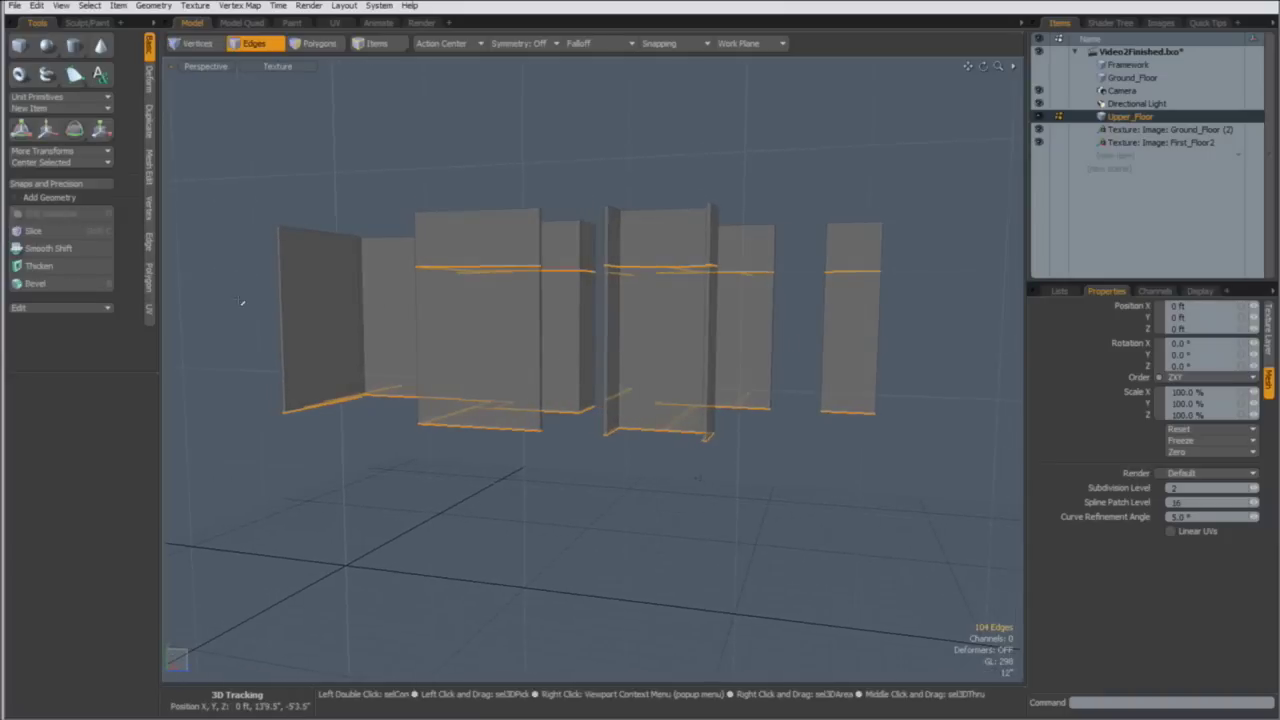
Scale the selected wall edges absolutely to a Y size of 6'3", with Low Y as the Y scaling center, and deselect them
click(88, 185)
click(93, 274)
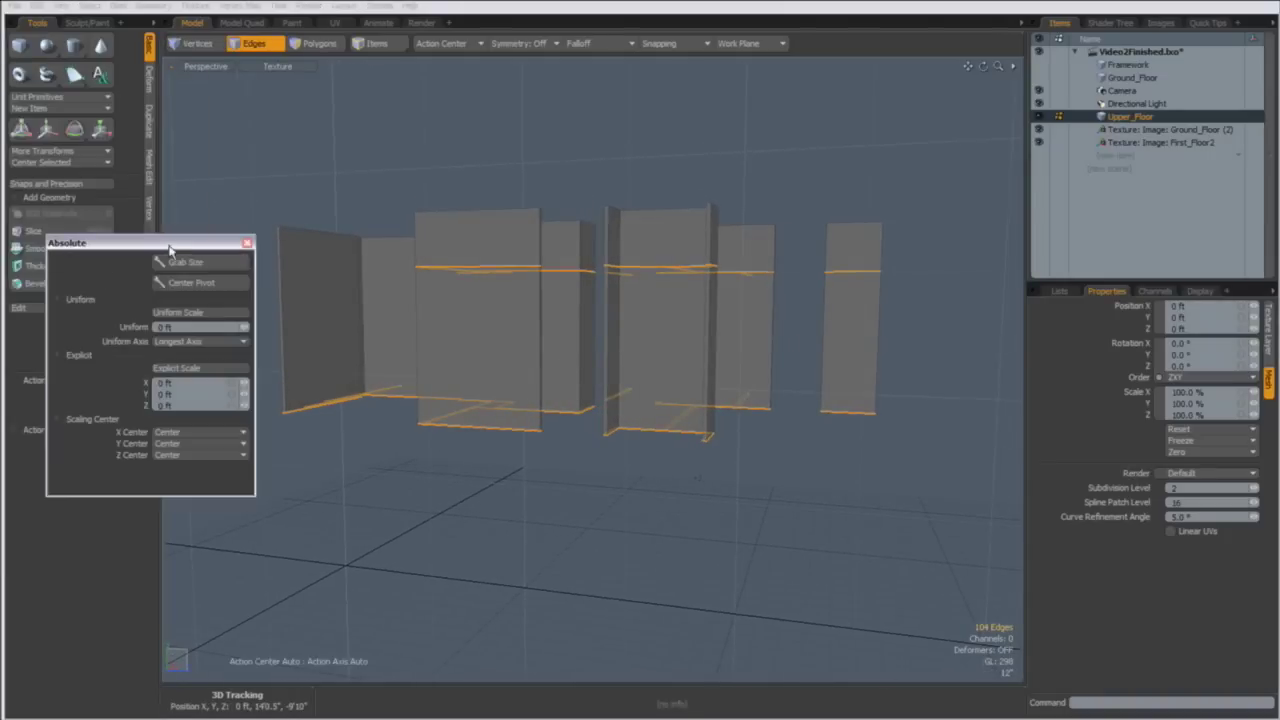
drag(168, 249, 181, 324)
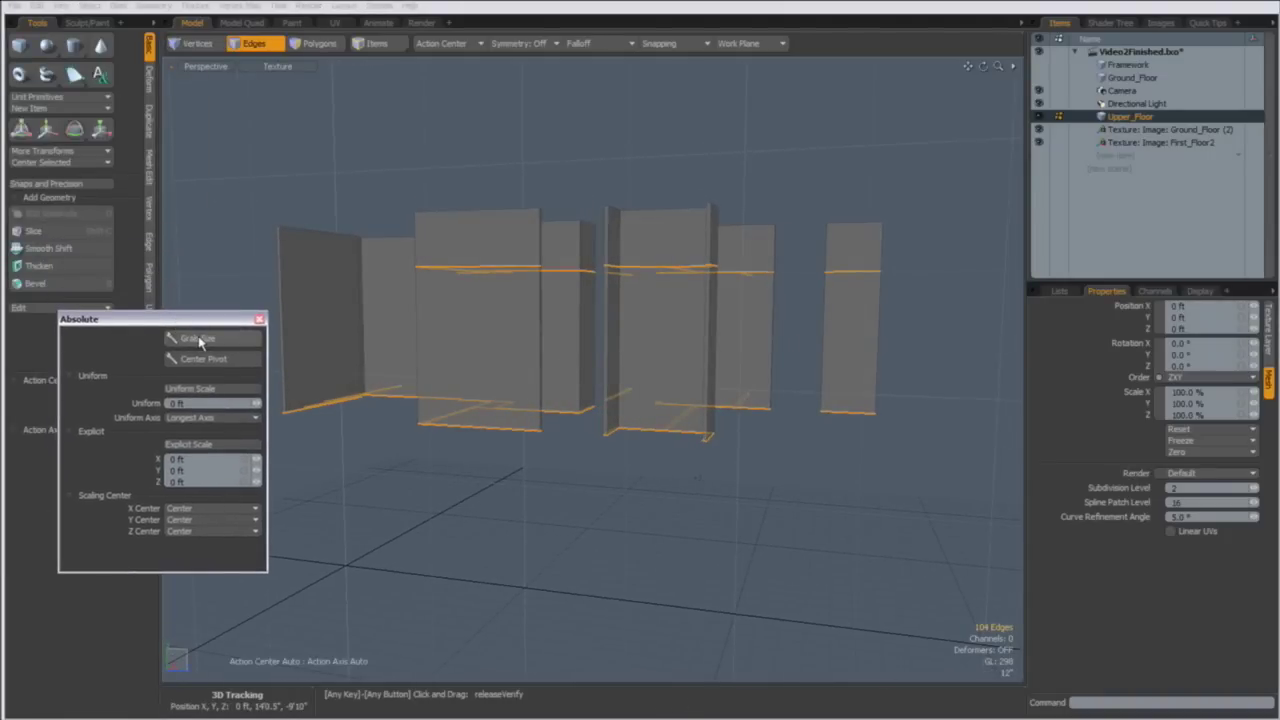
click(199, 340)
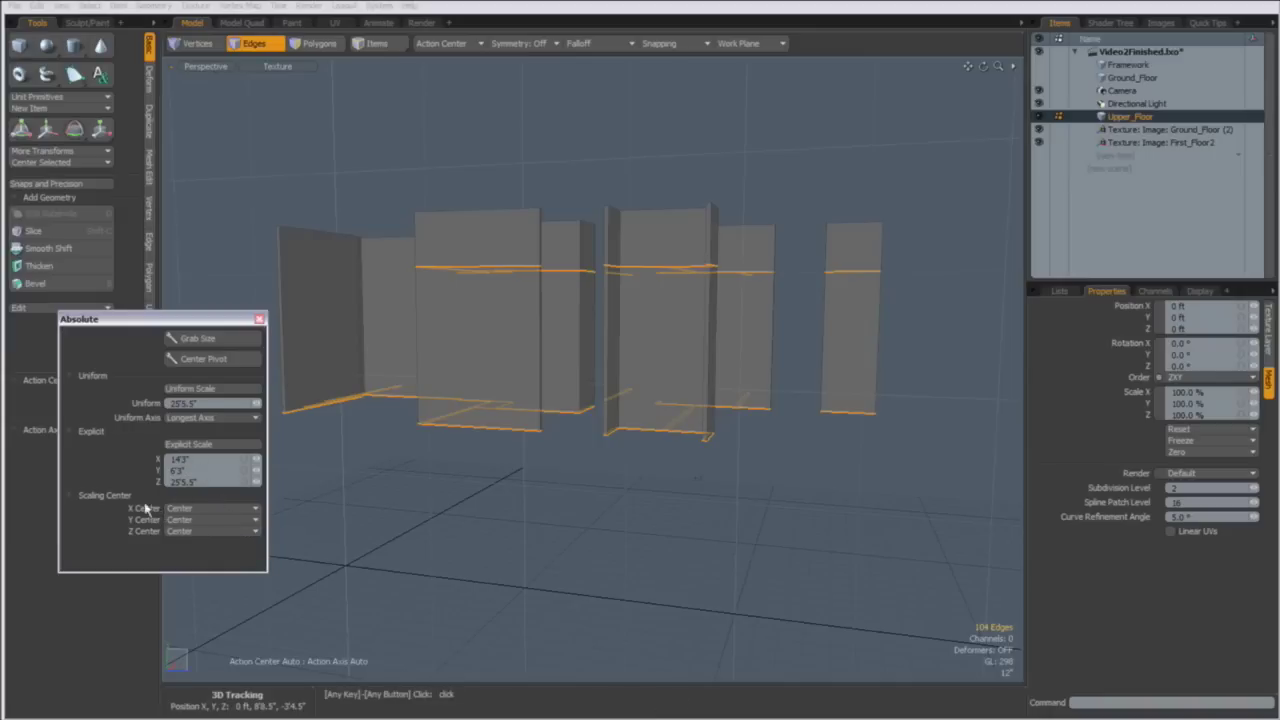
click(199, 531)
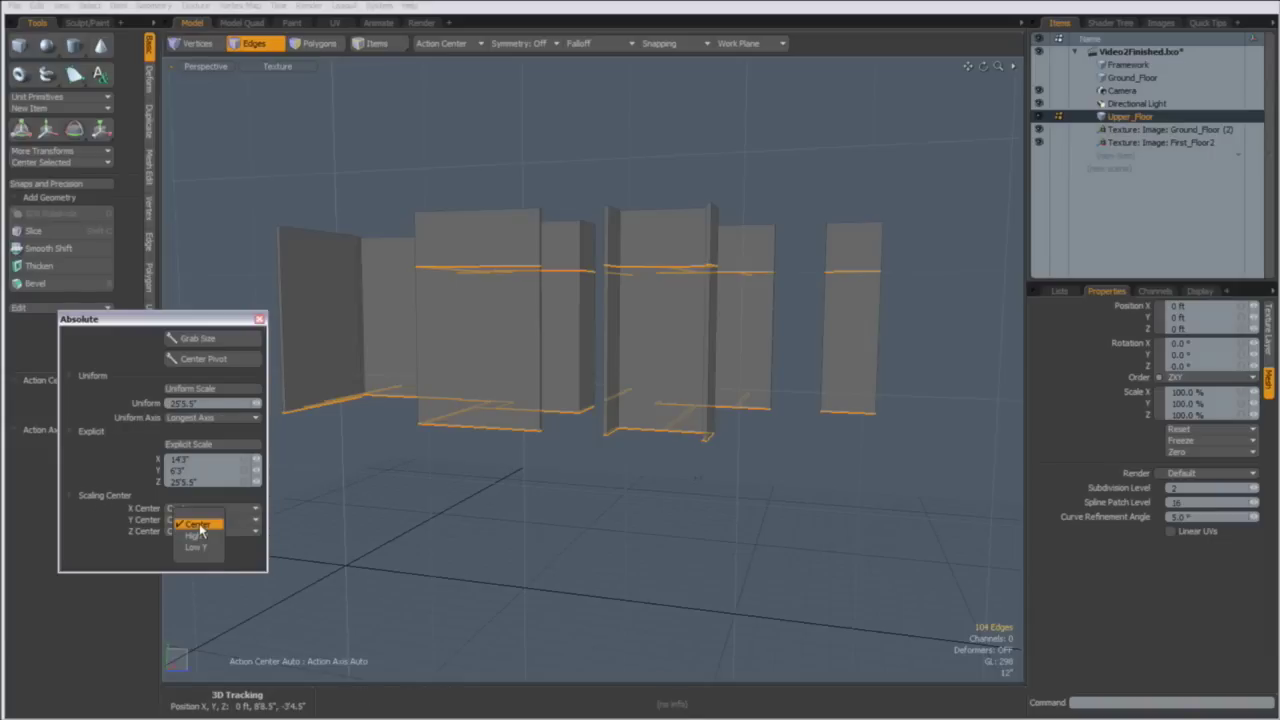
click(200, 548)
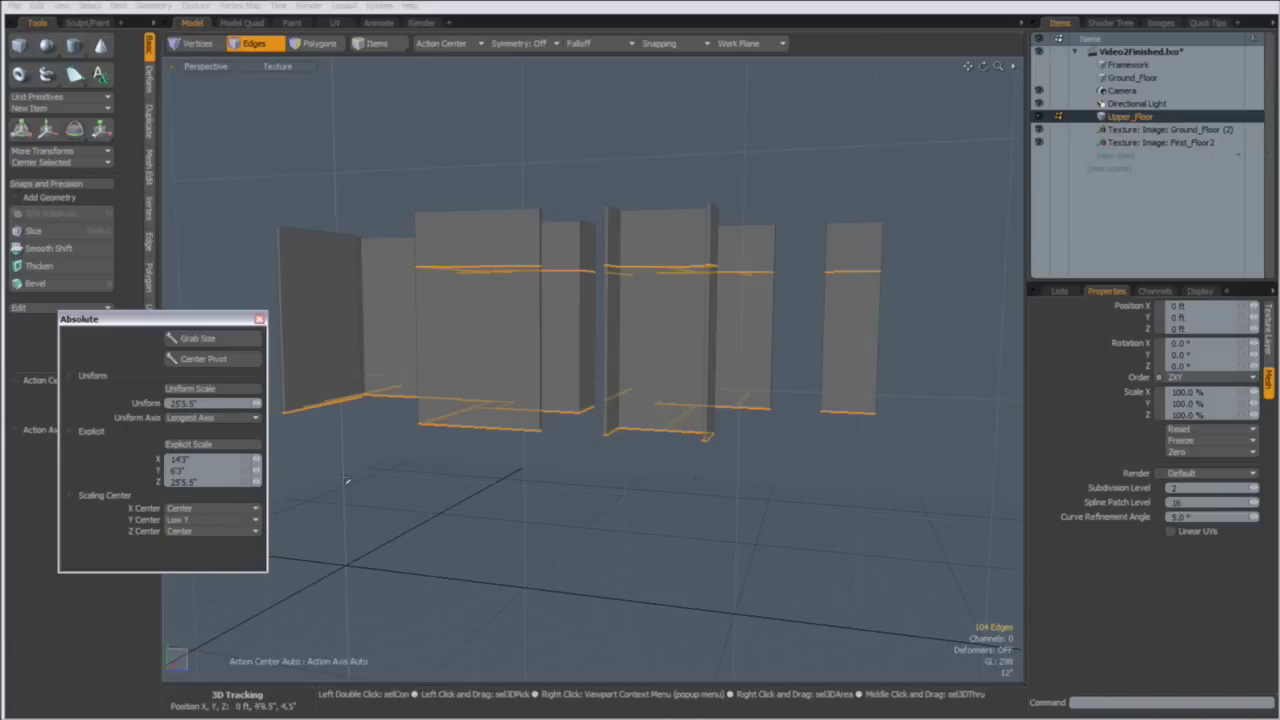
click(205, 446)
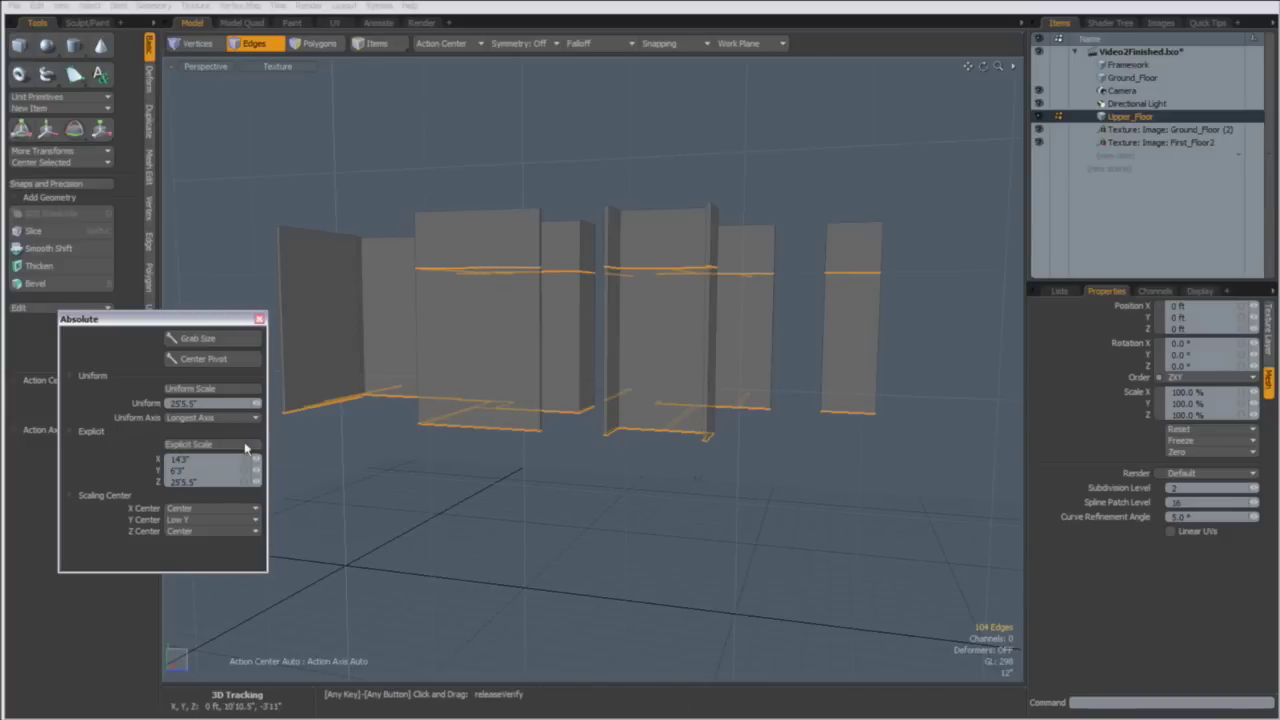
click(259, 319)
click(401, 512)
Show the walls from the top, zoomed in on the free end of an L-shaped wall, and enable grid snapping
alt+drag(628, 350, 720, 336)
key(2)
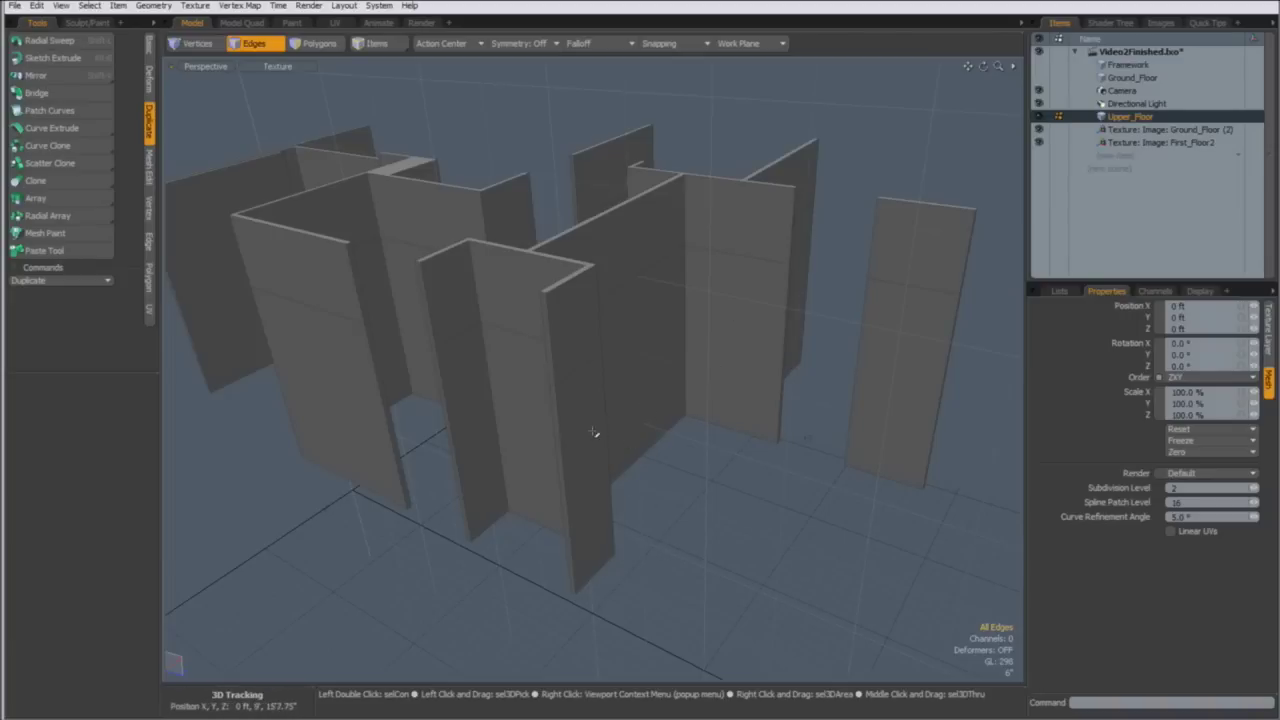
key(ctrl+space)
click(644, 403)
alt+shift+drag(420, 283, 580, 385)
alt+shift+drag(540, 390, 550, 420)
ctrl+alt+drag(550, 420, 617, 437)
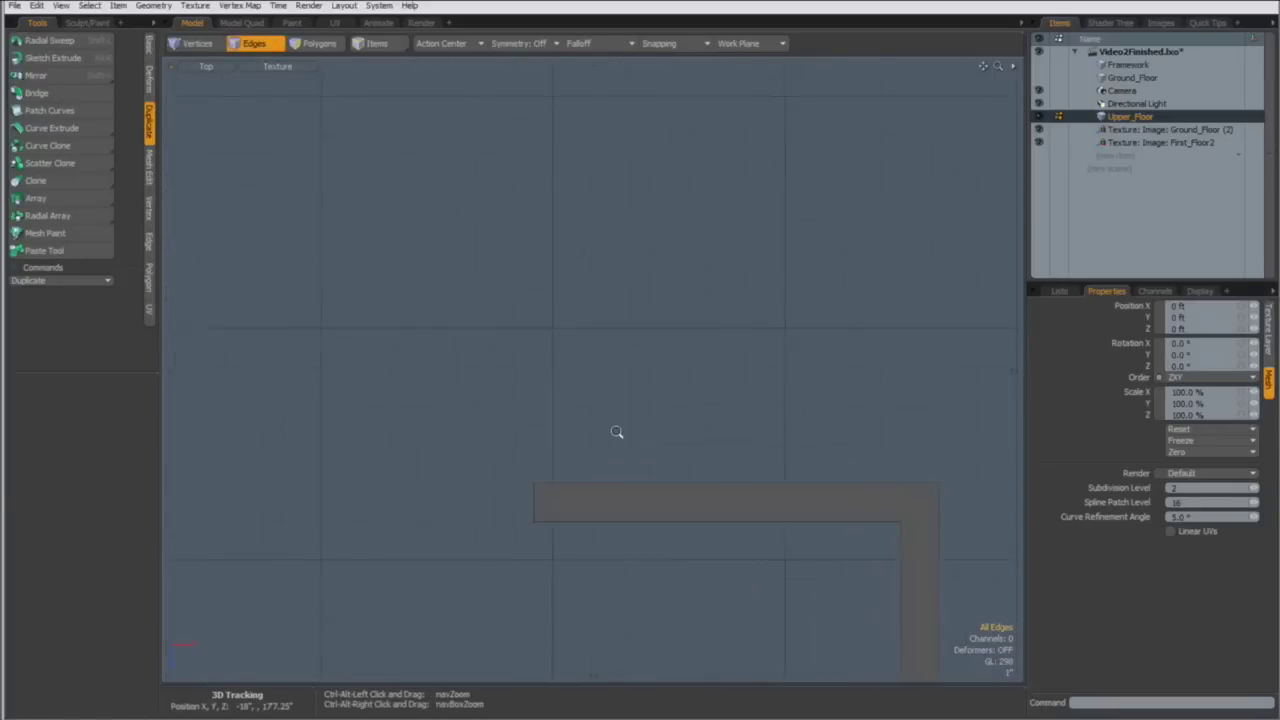
click(659, 43)
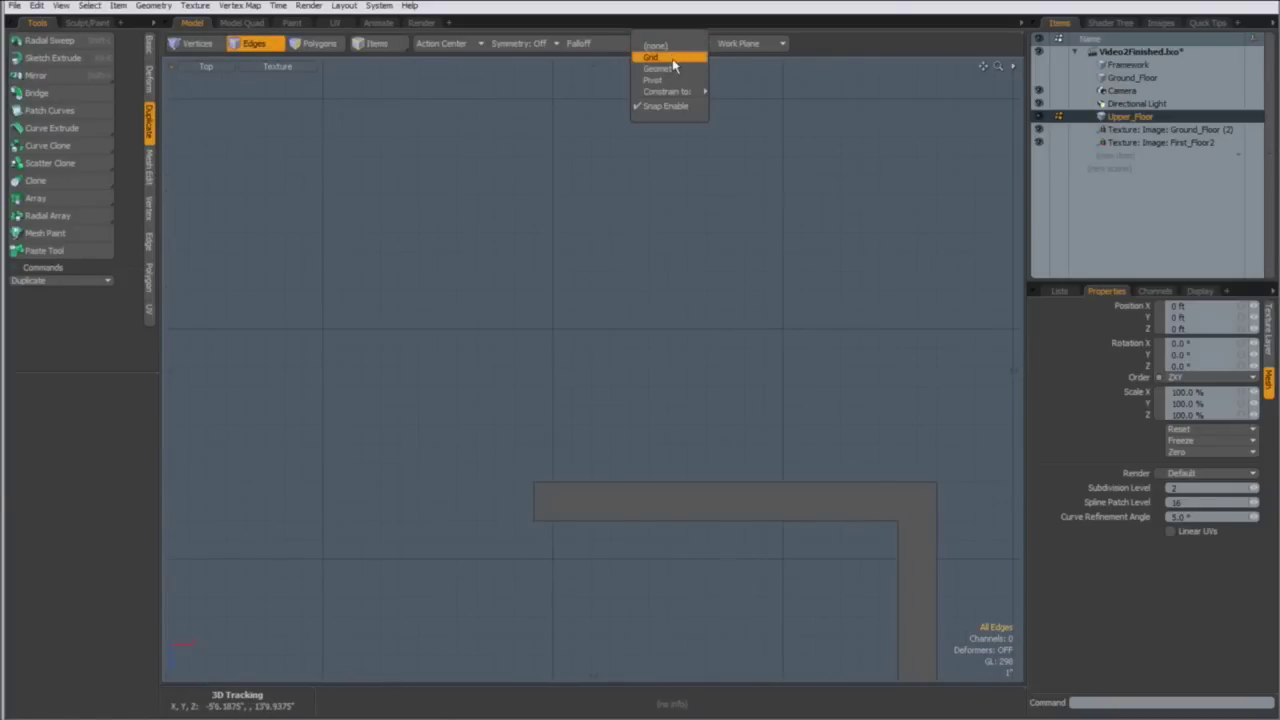
click(668, 58)
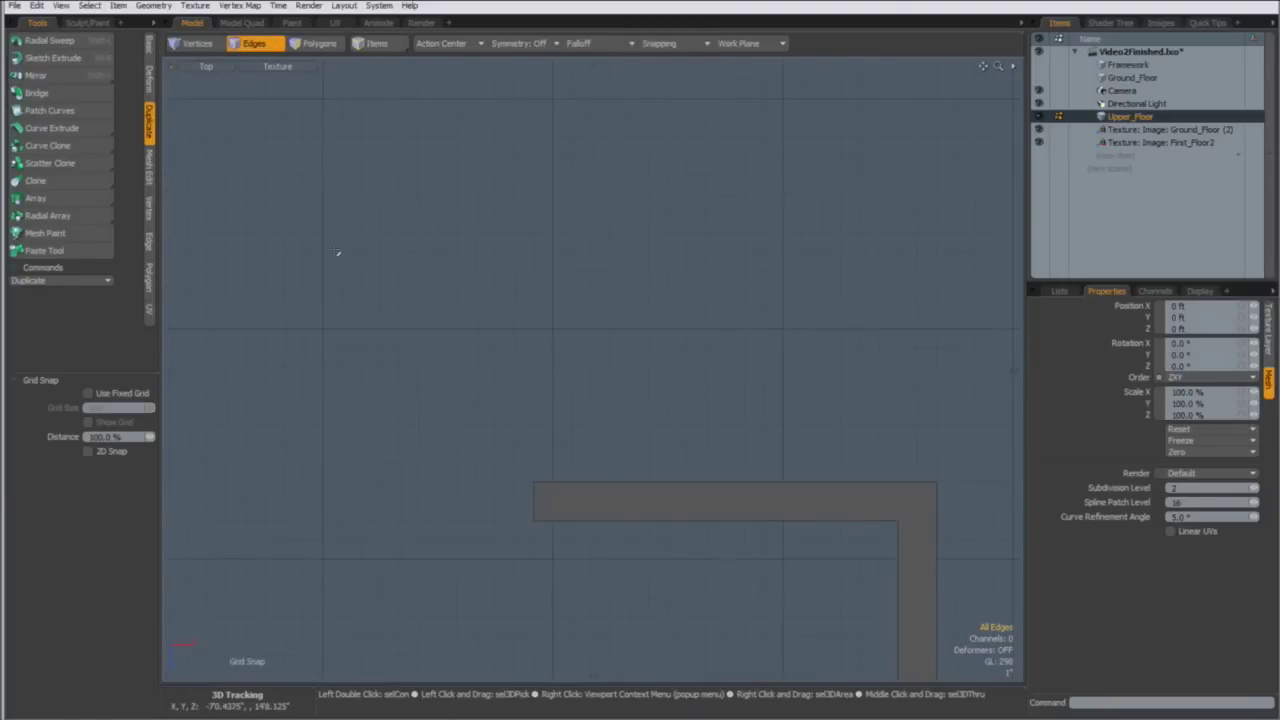
Slice straight across the L-shaped wall's short leg near its free end at X -5'11"
click(148, 180)
click(45, 44)
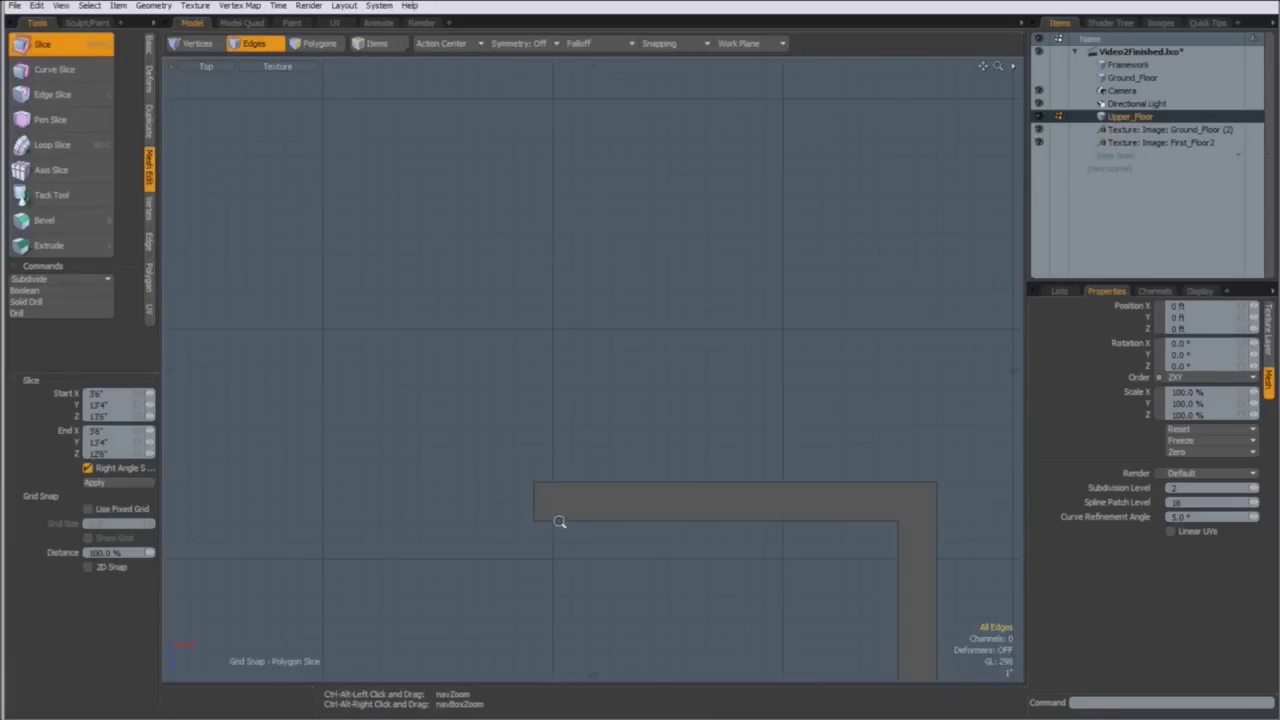
scroll(573, 453, up, 1)
drag(572, 540, 572, 580)
Slice across the opposite L-shaped wall's short leg near its free end at X 3'4"
scroll(770, 505, down, 4)
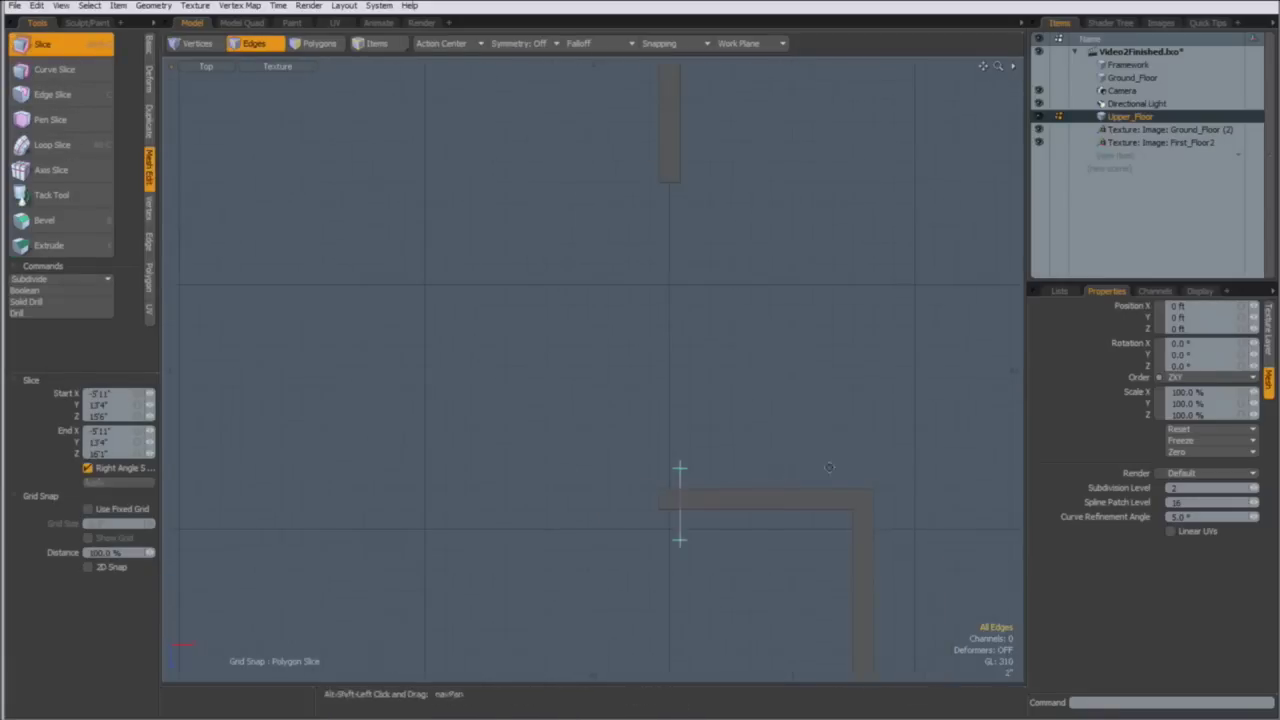
alt+shift+drag(890, 472, 381, 381)
alt+shift+drag(980, 371, 218, 417)
ctrl+alt+drag(522, 471, 606, 464)
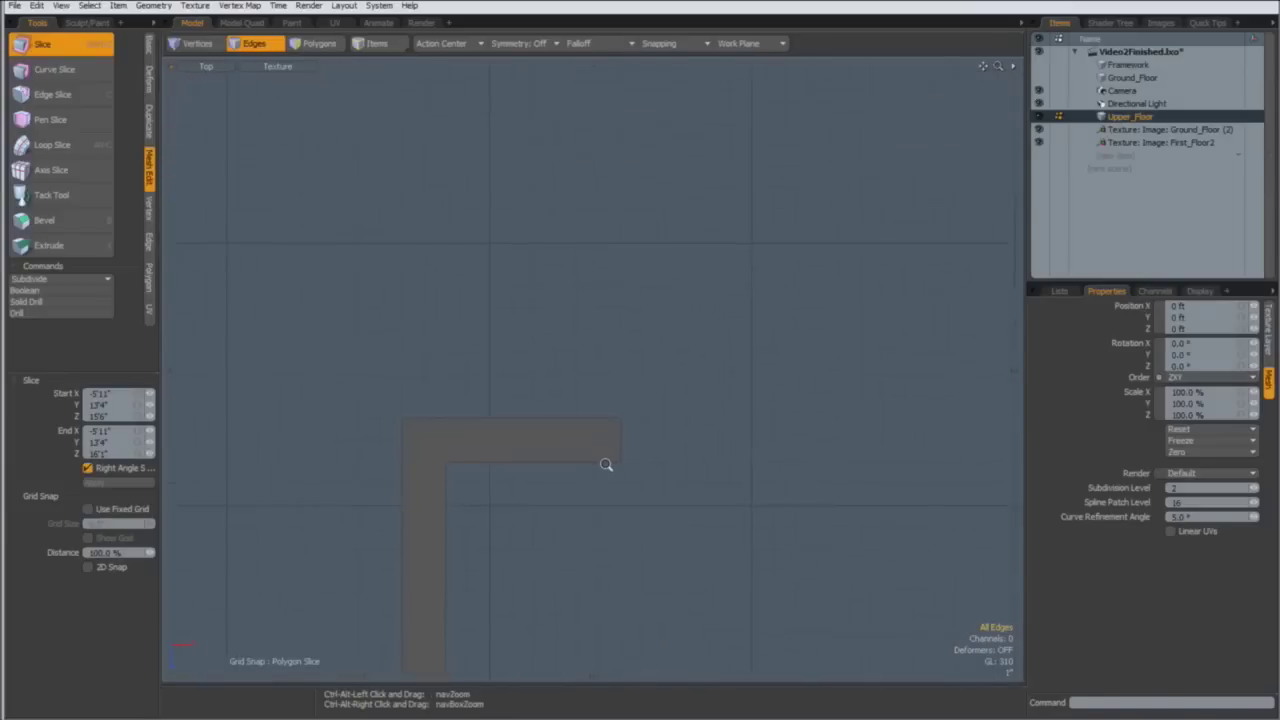
shift+drag(584, 412, 584, 511)
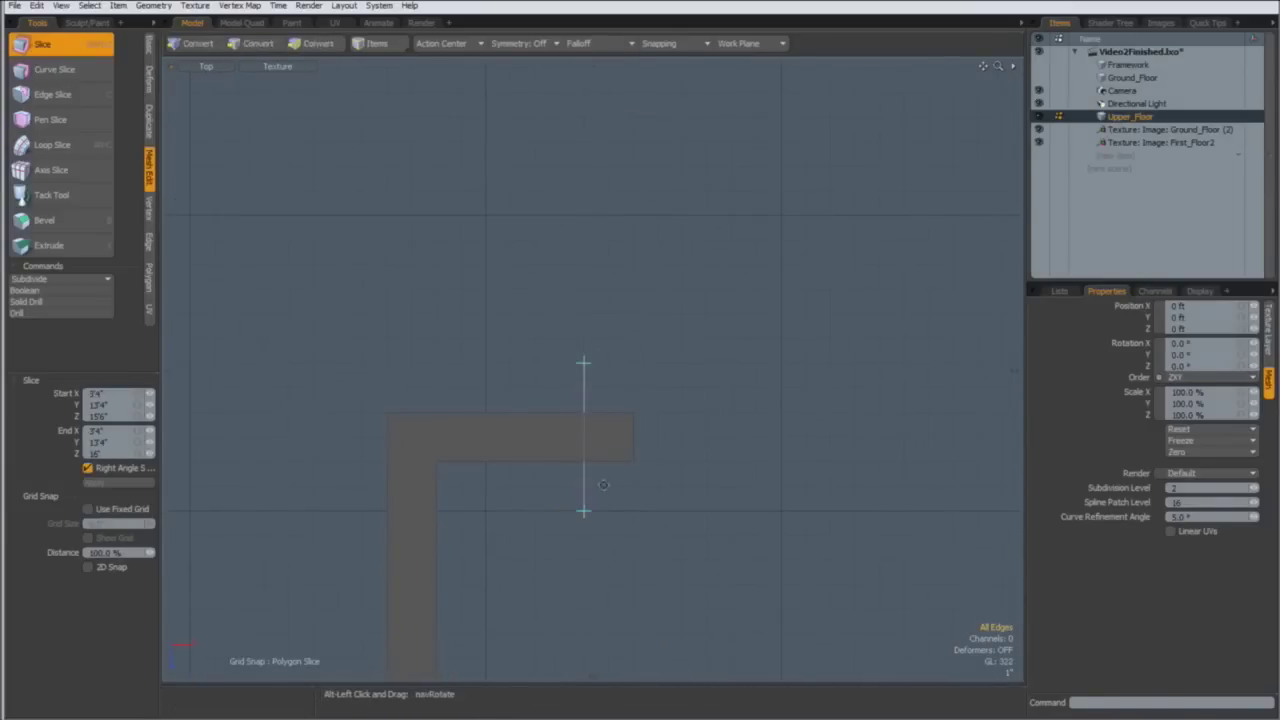
Slice across the long straight wall near its free end at X 3'6", from Z 13'4" to 12'8"
scroll(606, 432, down, 3)
alt+shift+drag(606, 432, 590, 600)
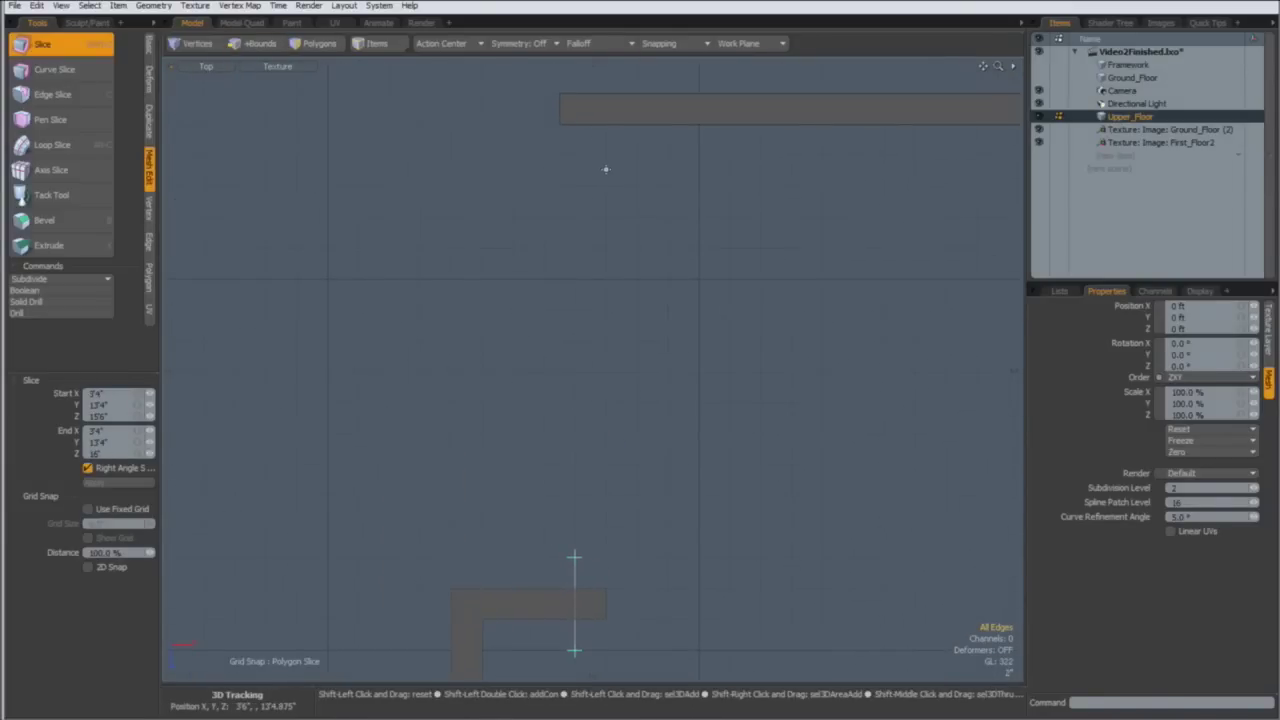
ctrl+alt+drag(568, 151, 543, 217)
alt+shift+drag(543, 217, 537, 297)
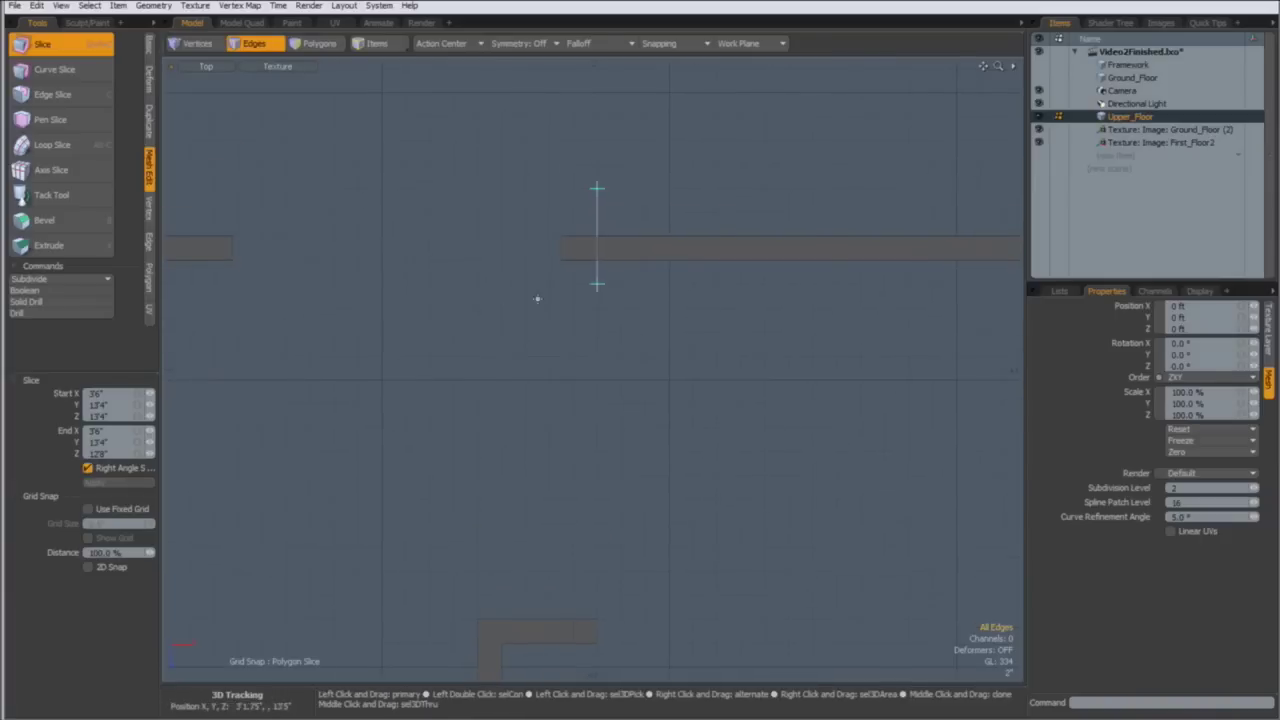
key(space)
Display the walls in wireframe and move the long wall's end edges inward, in line with the L-shaped wall's slice
click(277, 66)
click(270, 85)
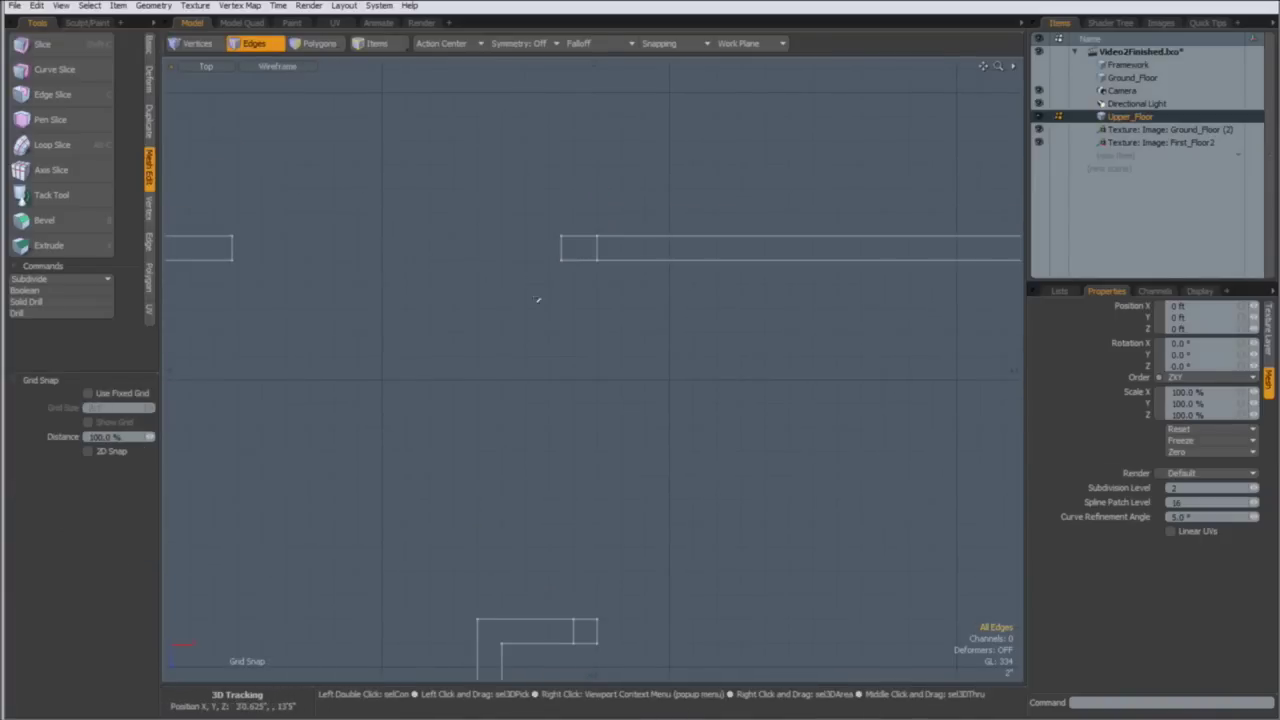
key(w)
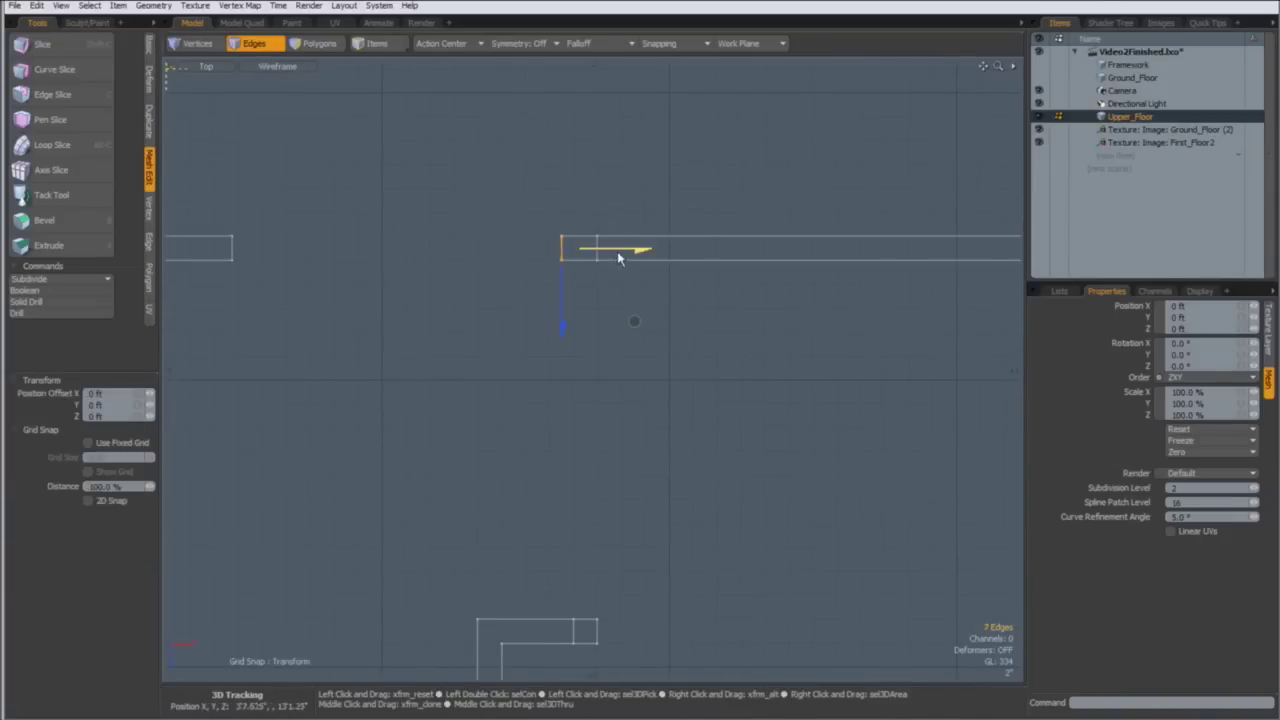
key(space)
click(532, 432)
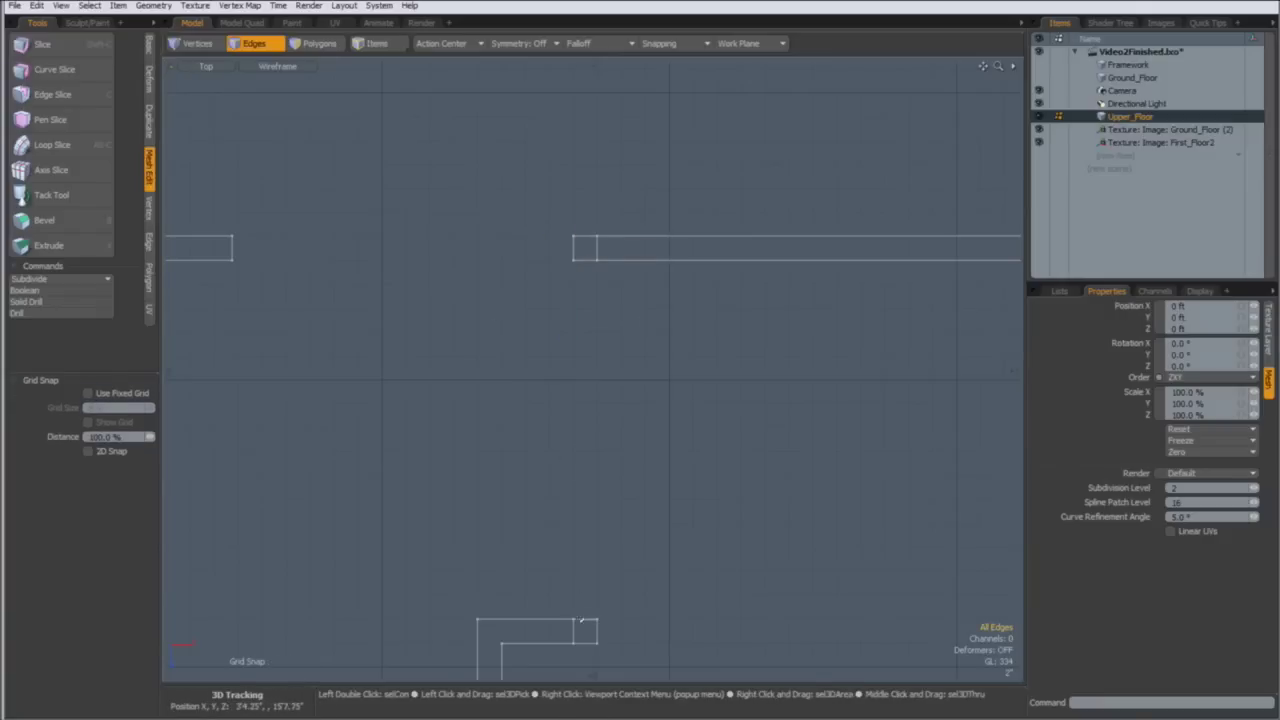
In the perspective view, bridge the upper end polygons of the detached narrow panel and the wall facing it
key(ctrl+space)
ctrl+alt+drag(622, 464, 421, 266)
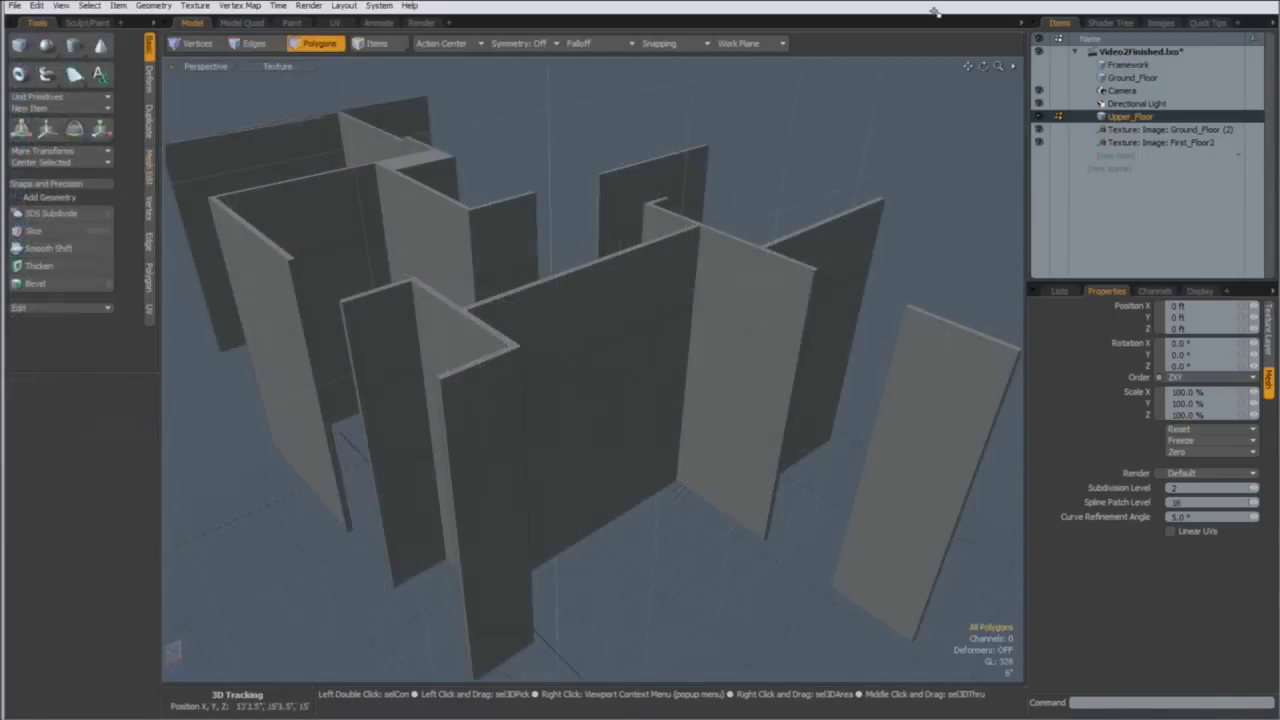
scroll(872, 364, up, 3)
alt+drag(871, 363, 855, 390)
click(749, 291)
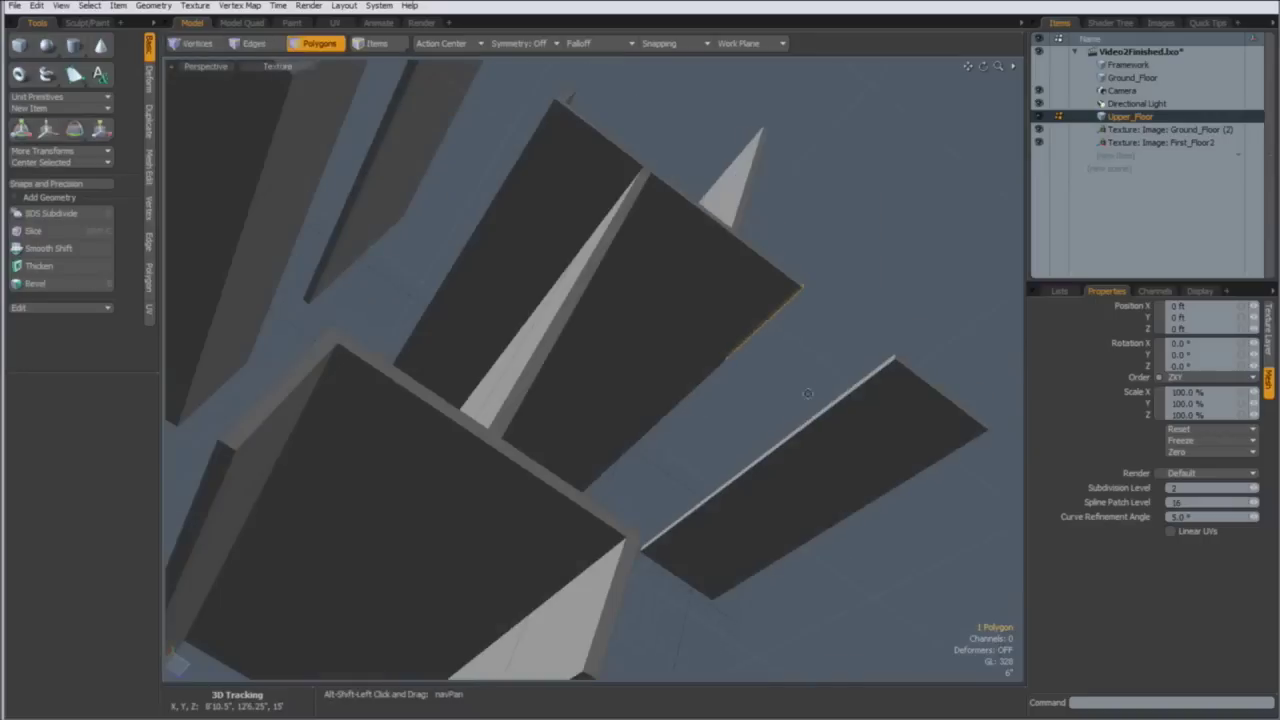
shift+click(858, 393)
click(148, 125)
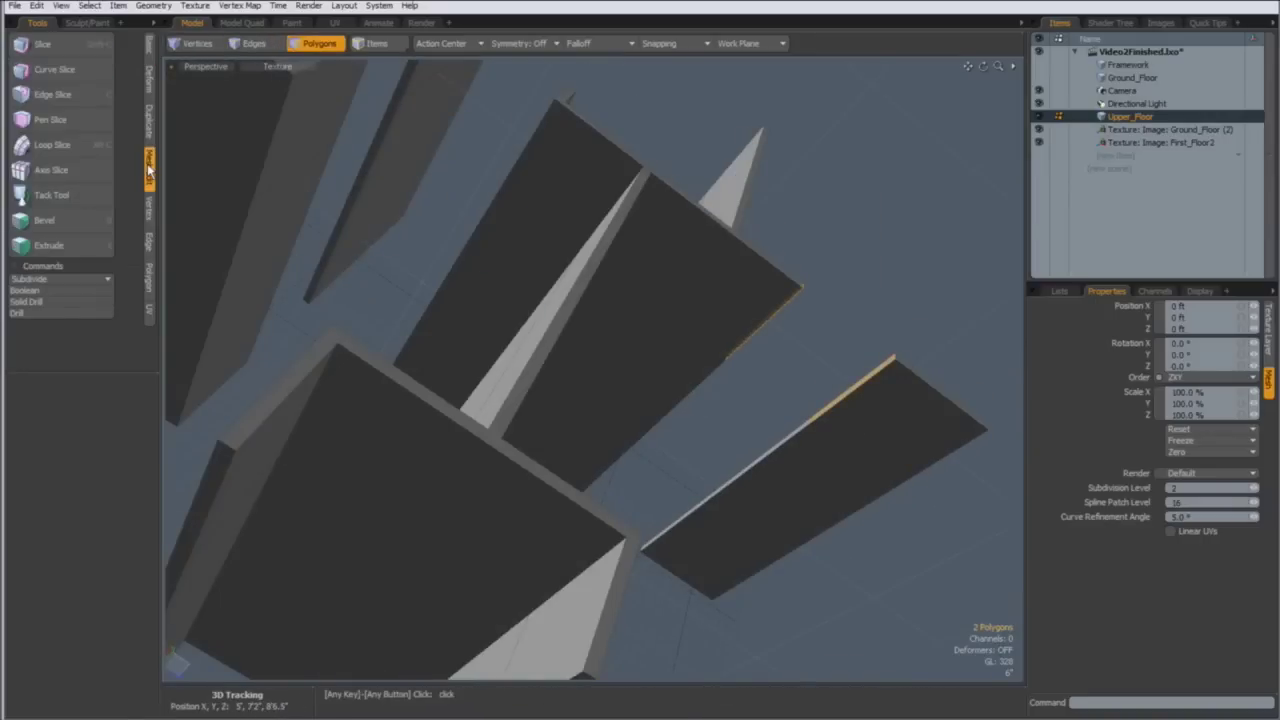
click(42, 93)
click(423, 257)
key(space)
Bridge the upper polygons between the L-shaped stub wall and the detached panel opposite it to form a door header
alt+drag(423, 257, 368, 354)
click(492, 255)
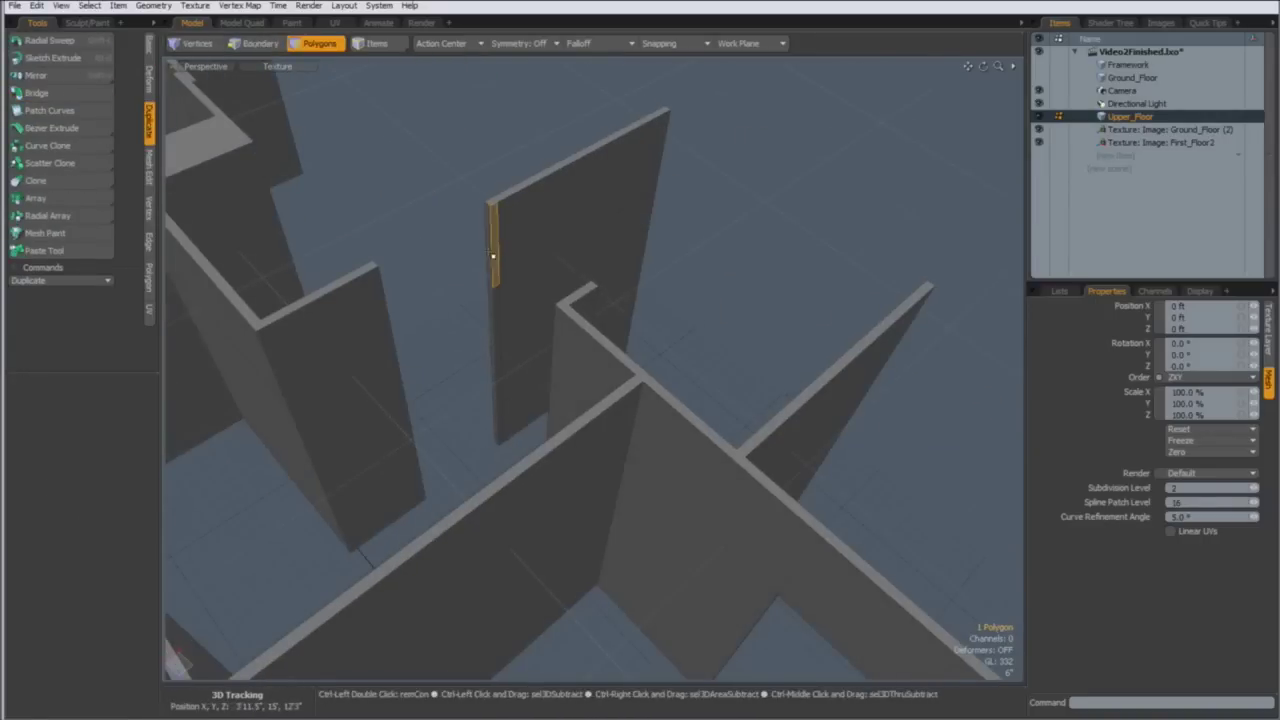
alt+drag(492, 258, 662, 408)
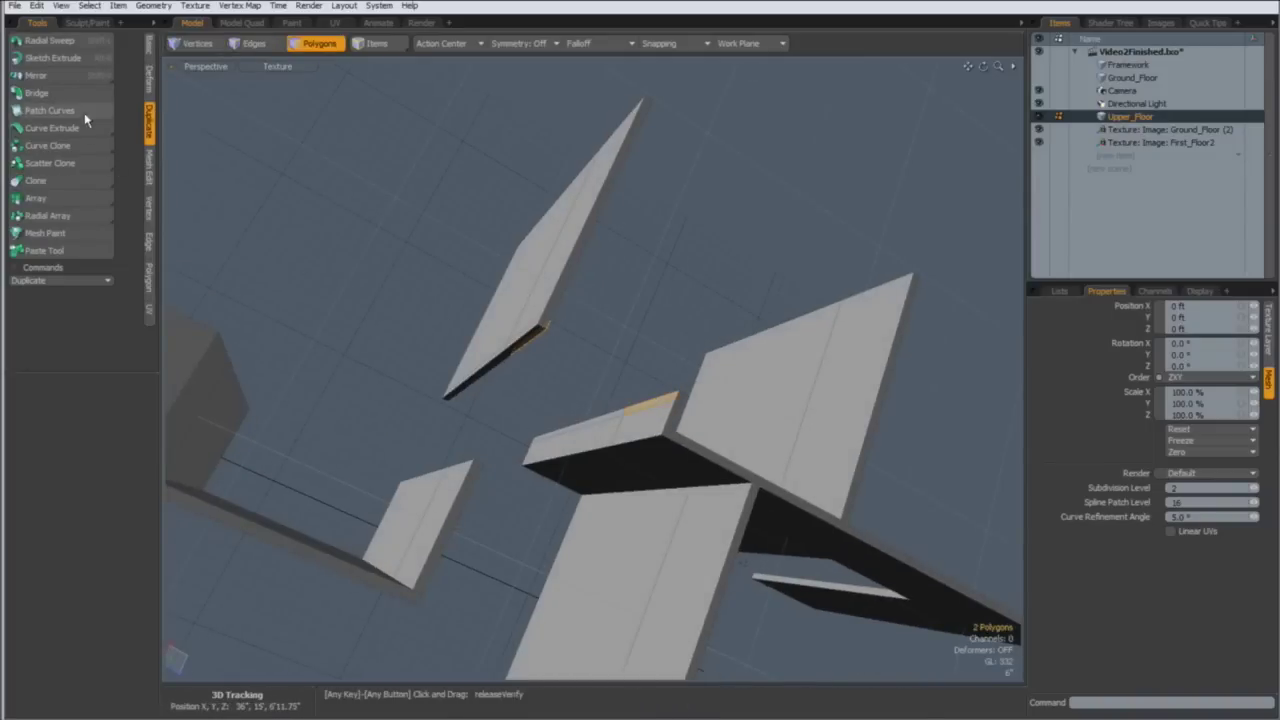
click(42, 93)
key(space)
Bridge the upper end polygons of the stub wall and the neighbouring panel to close the wall above that doorway
alt+drag(443, 391, 624, 314)
click(497, 310)
shift+click(363, 421)
click(42, 93)
click(345, 440)
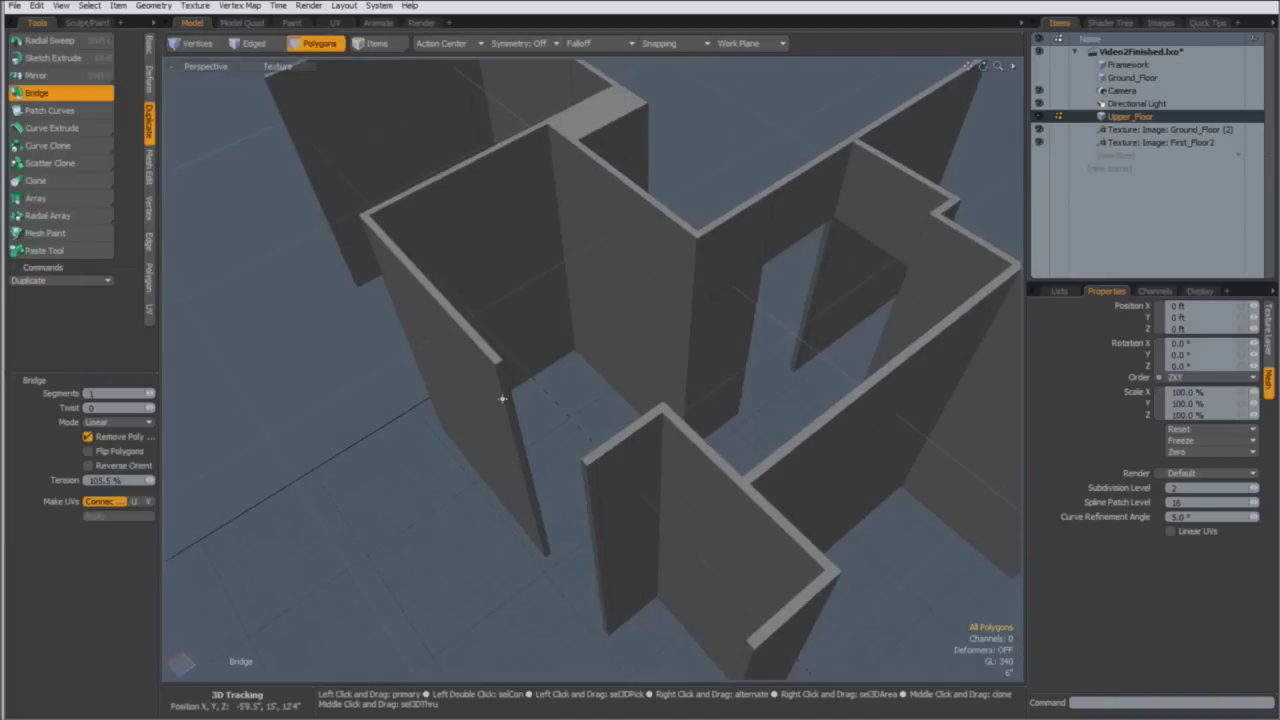
key(space)
Bridge the outer room wall's upper end polygon to the facing L-shaped wall polygon, leaving any mistakenly picked polygon unselected
alt+drag(509, 400, 749, 471)
click(749, 471)
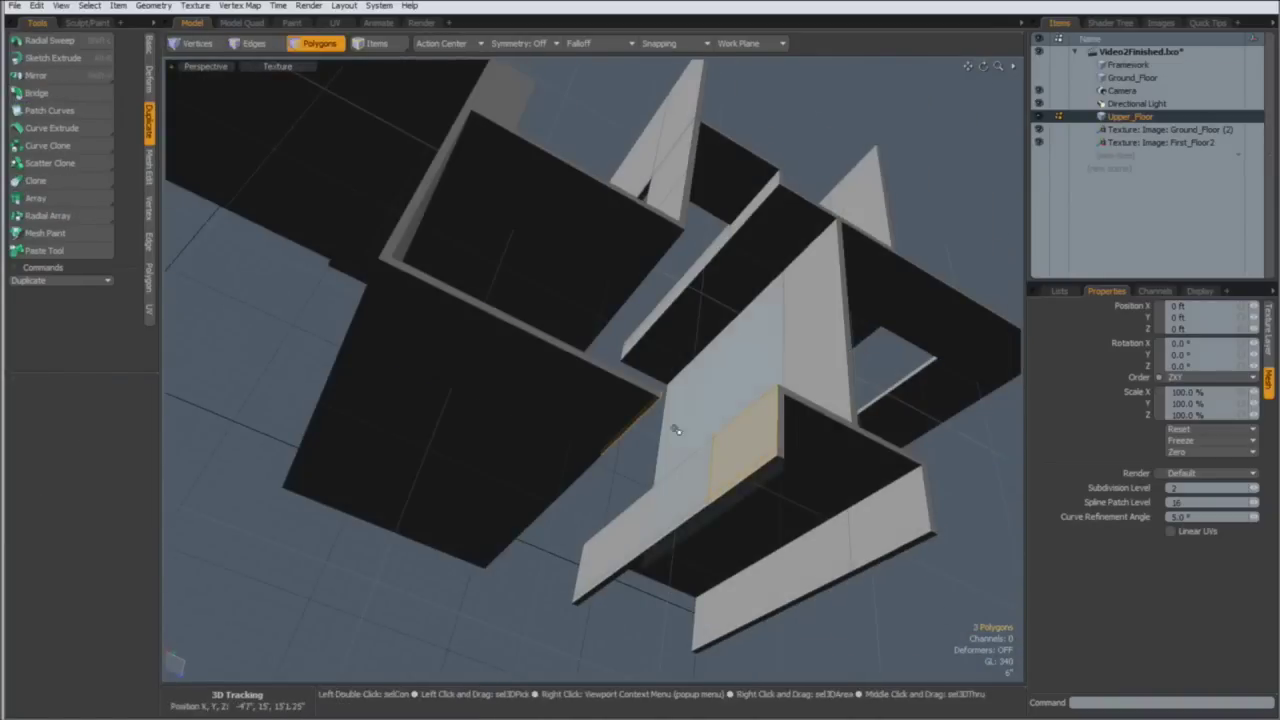
key(ctrl+z)
click(38, 92)
key(space)
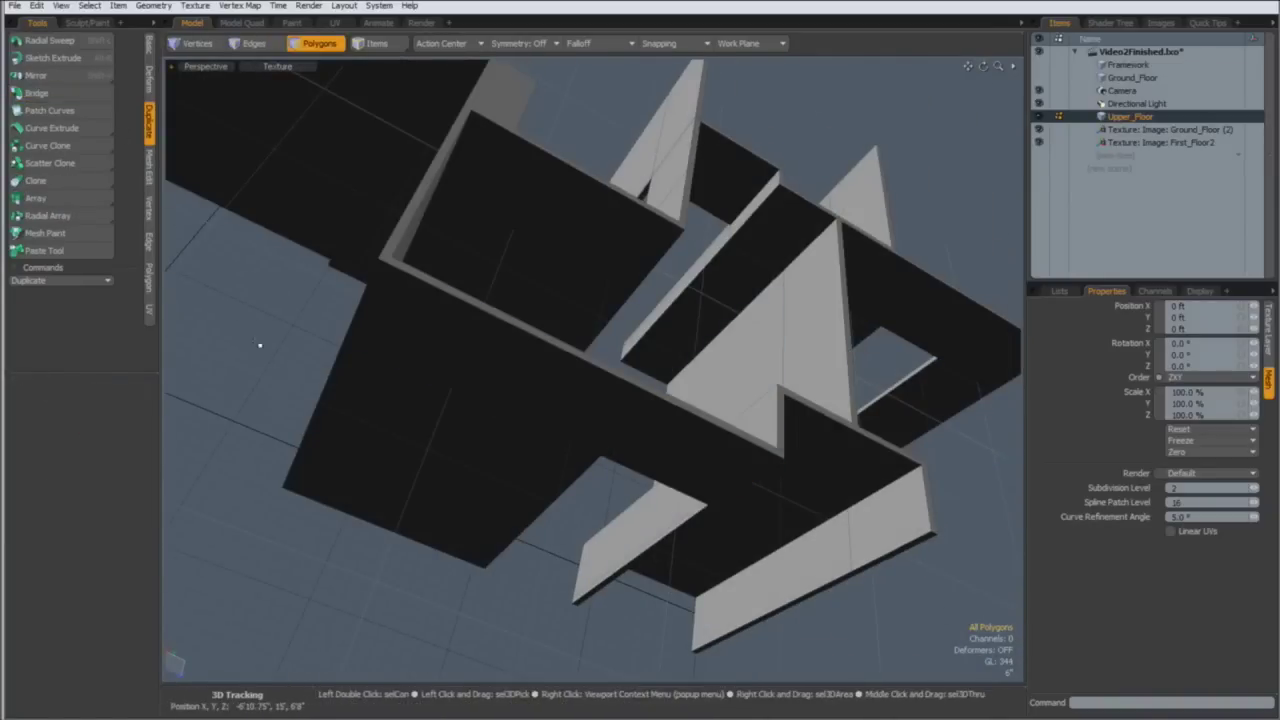
Select the two facing jamb polygons of the inner doorway and grab their size in the Absolute scaling dialog
alt+drag(260, 346, 606, 360)
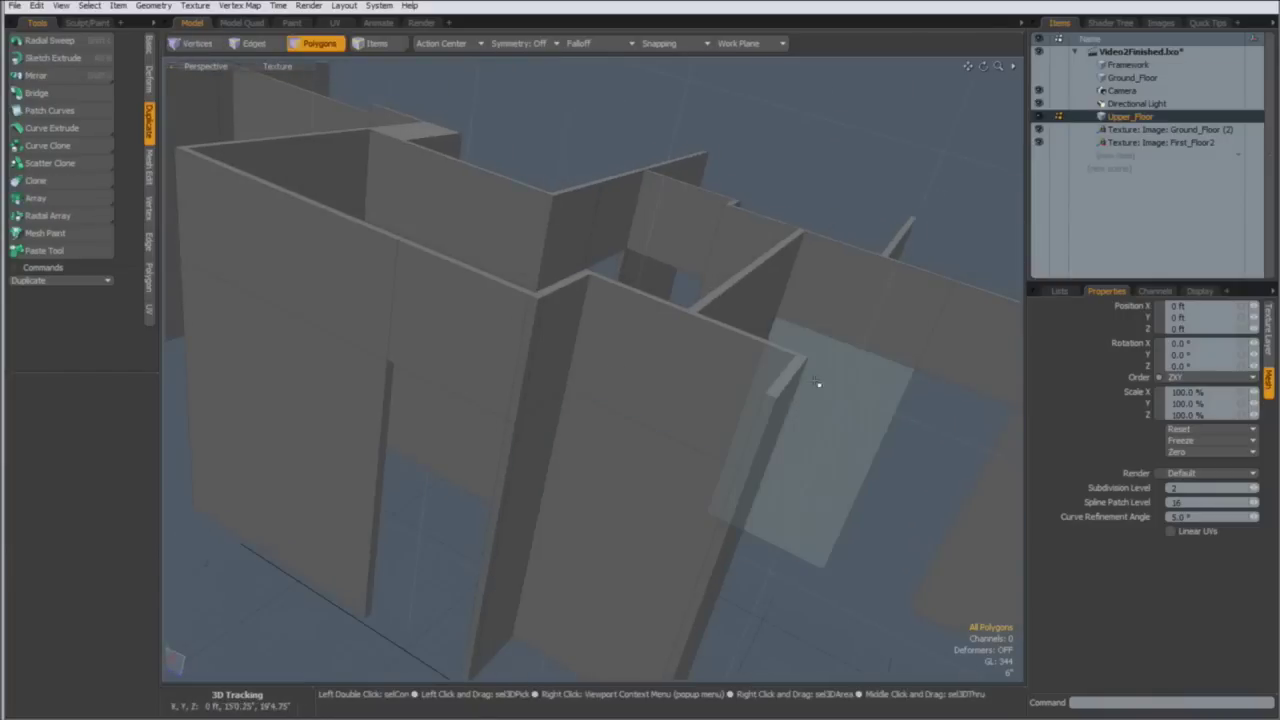
alt+drag(631, 493, 640, 286)
click(642, 247)
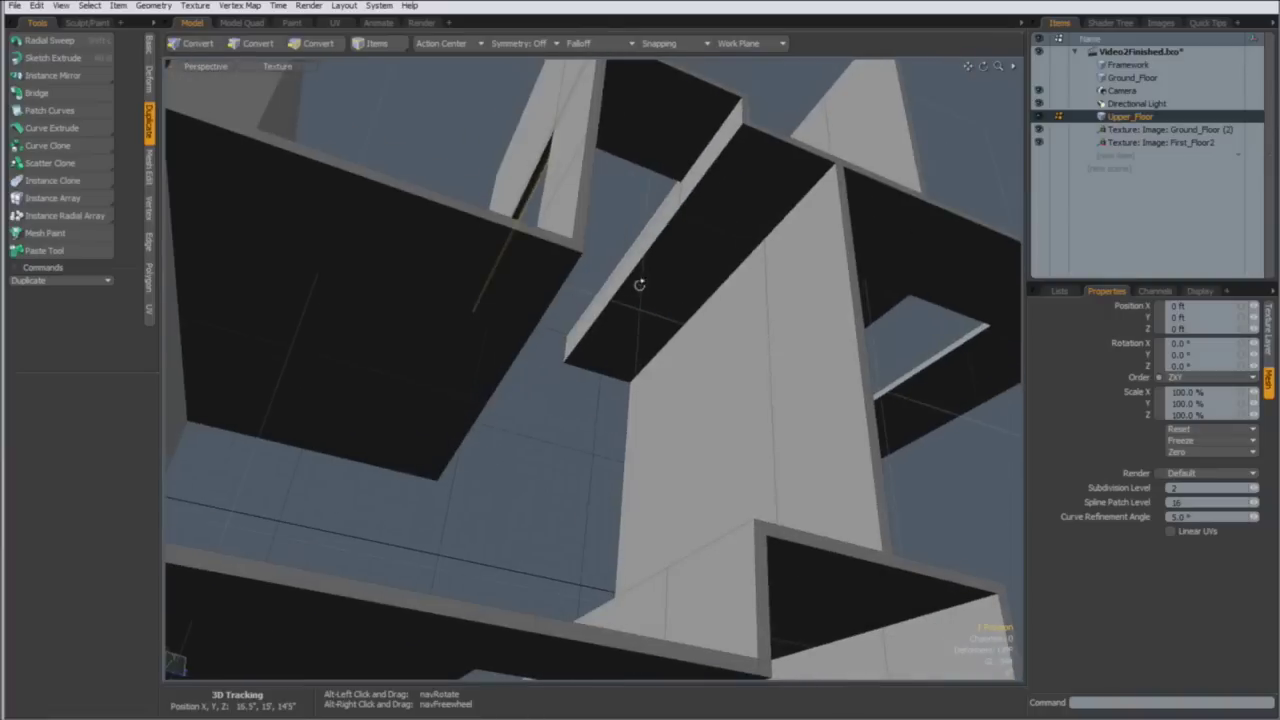
shift+click(664, 210)
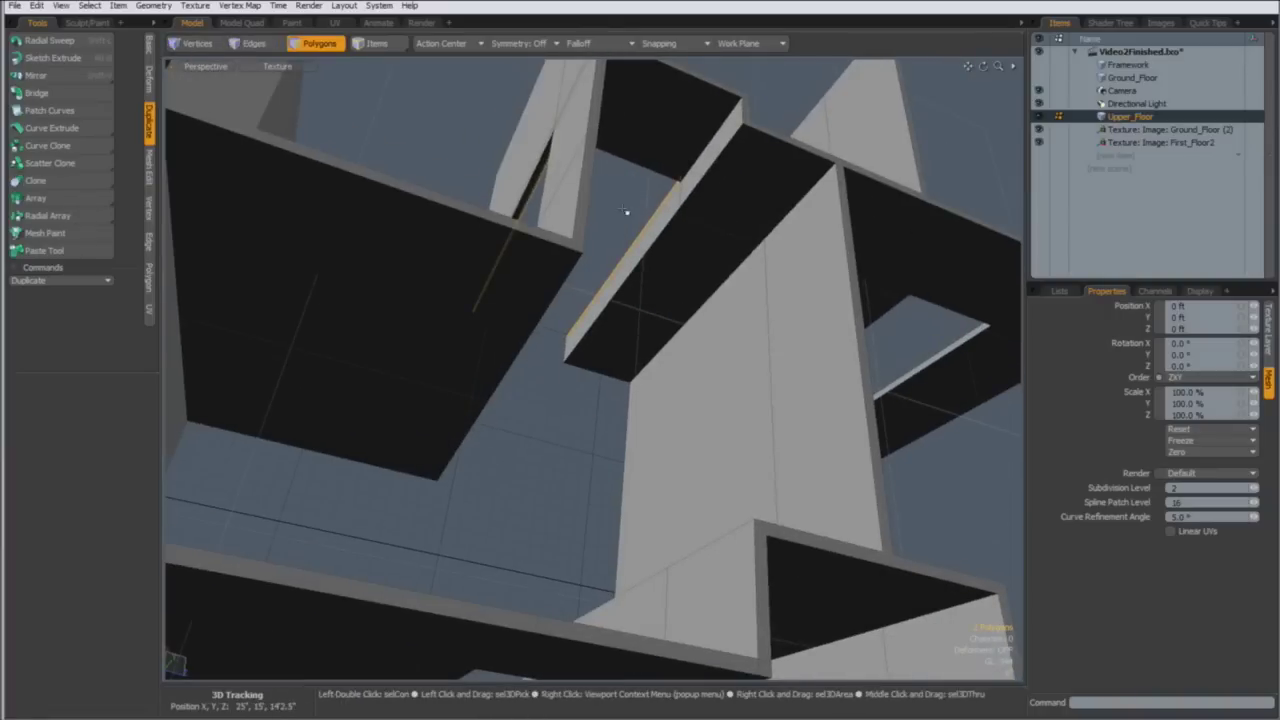
click(148, 50)
click(84, 186)
click(75, 266)
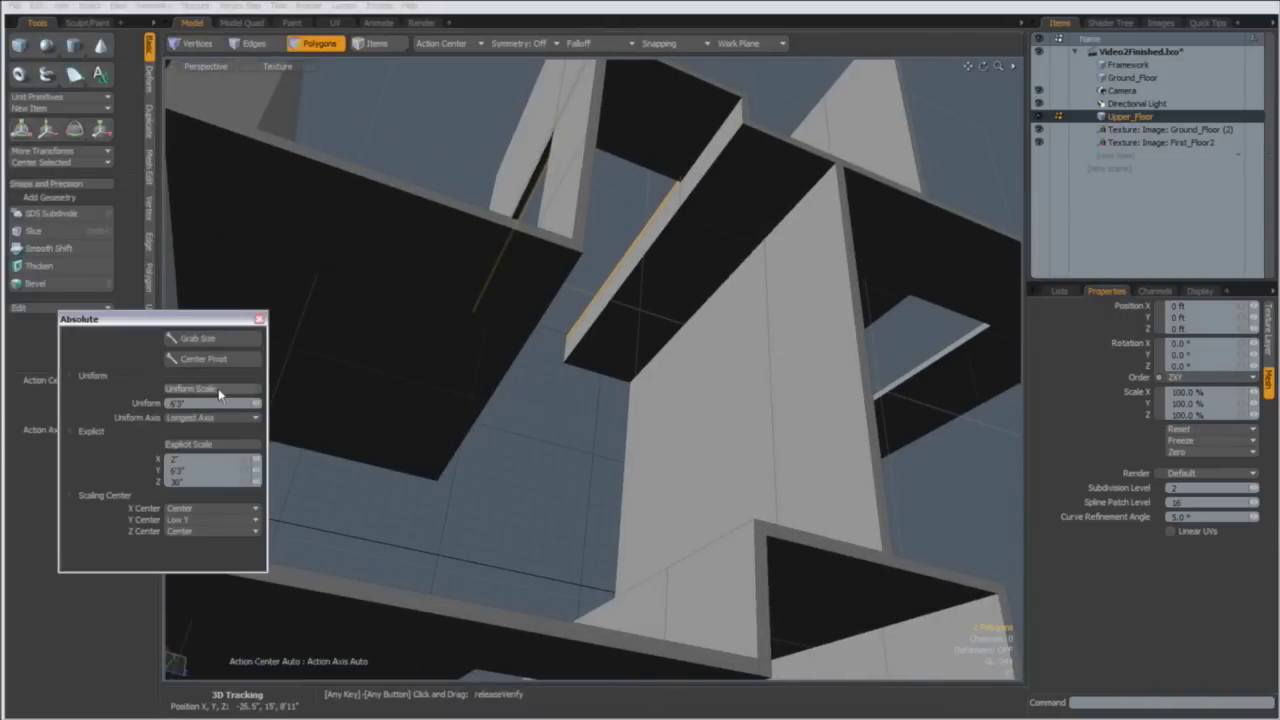
click(211, 345)
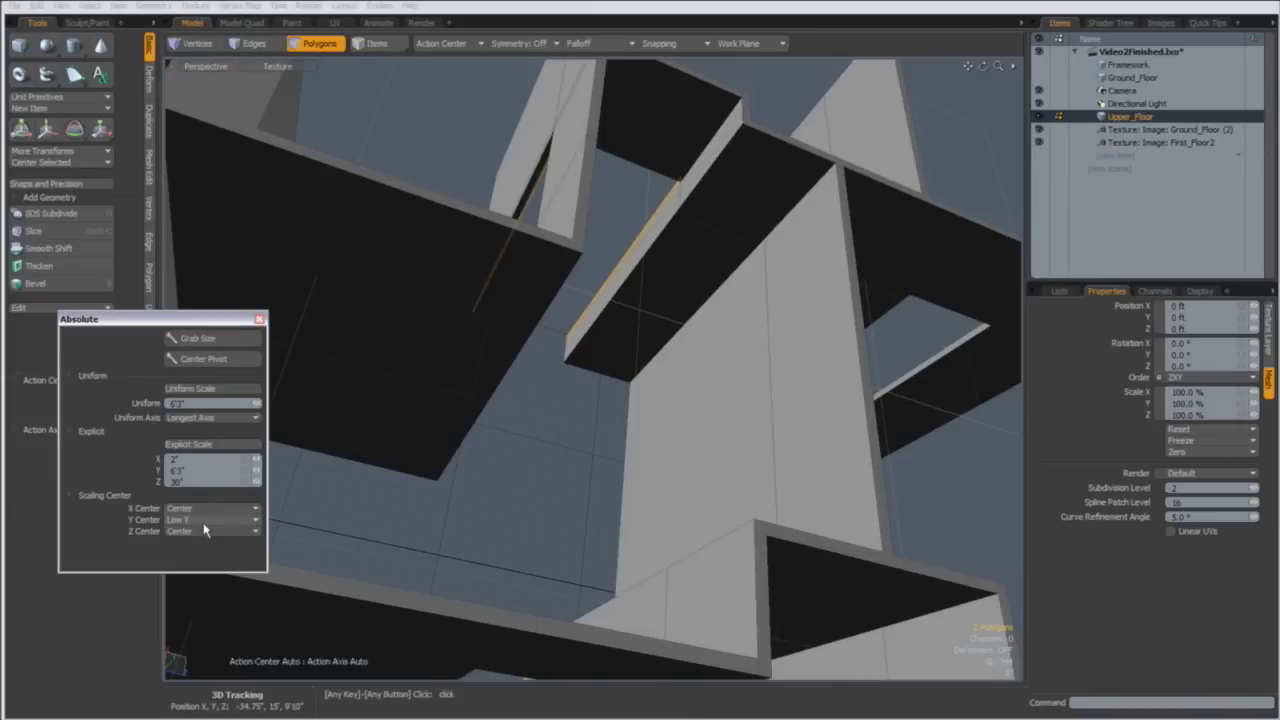
Select the facing jamb polygons of the doorway beside the L-shaped stub wall and grab their absolute size
alt+drag(500, 430, 563, 374)
scroll(568, 366, down, 3)
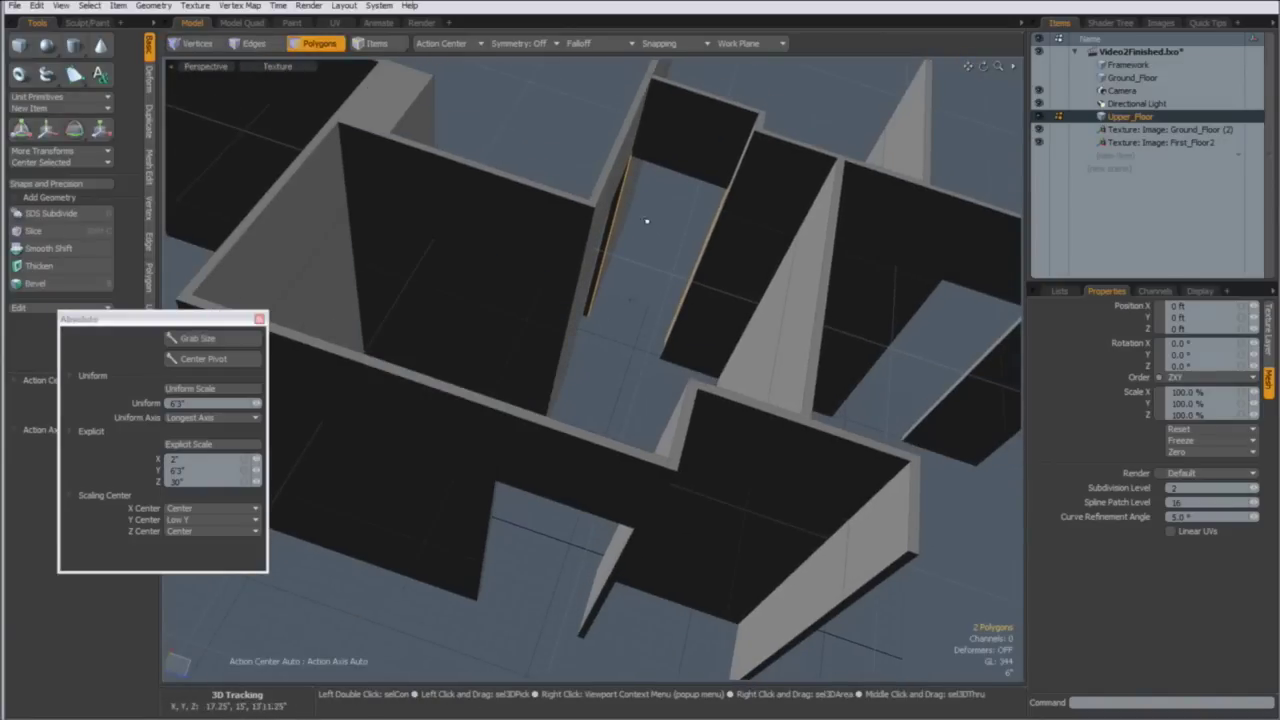
alt+drag(674, 323, 500, 491)
scroll(623, 325, up, 5)
shift+click(508, 368)
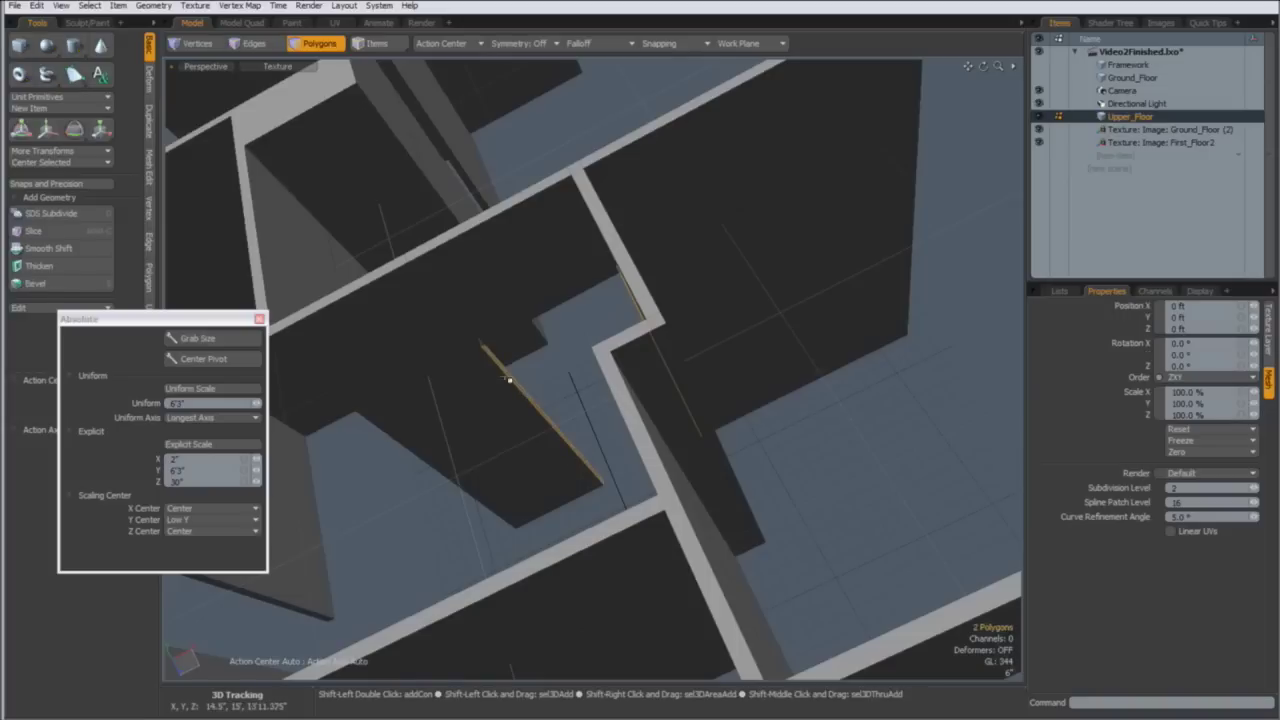
click(197, 340)
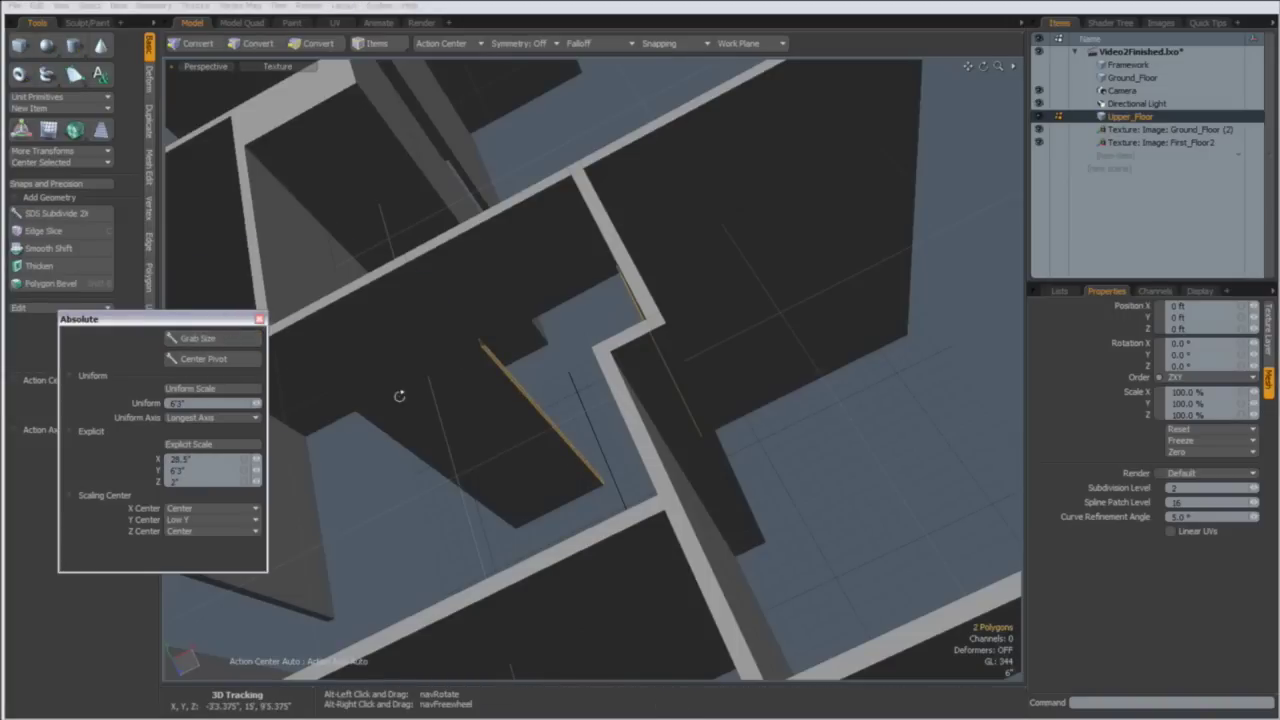
Widen the selected doorway to 30" in X with explicit scaling, using High X as X center and Center as Y center
mouse_move(400, 394)
alt+mouse_down()
mouse_move(506, 366)
mouse_move(471, 457)
mouse_move(424, 389)
alt+mouse_up()
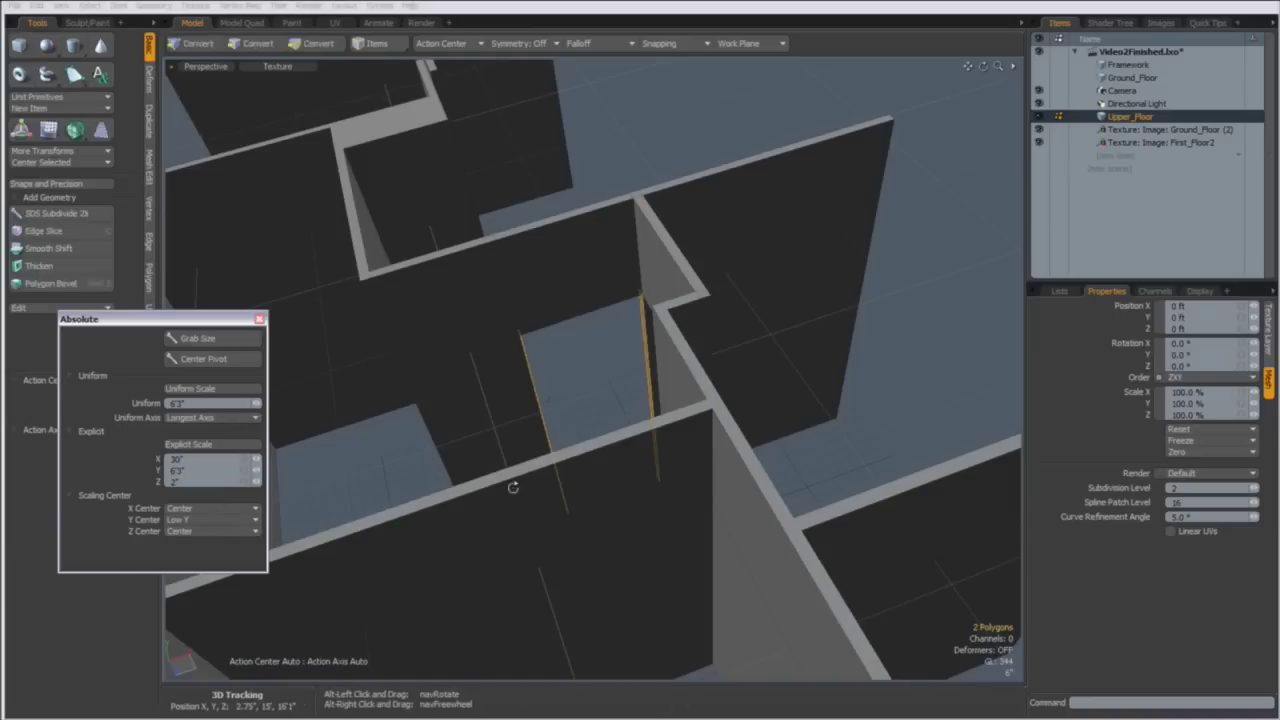
alt+drag(514, 486, 791, 449)
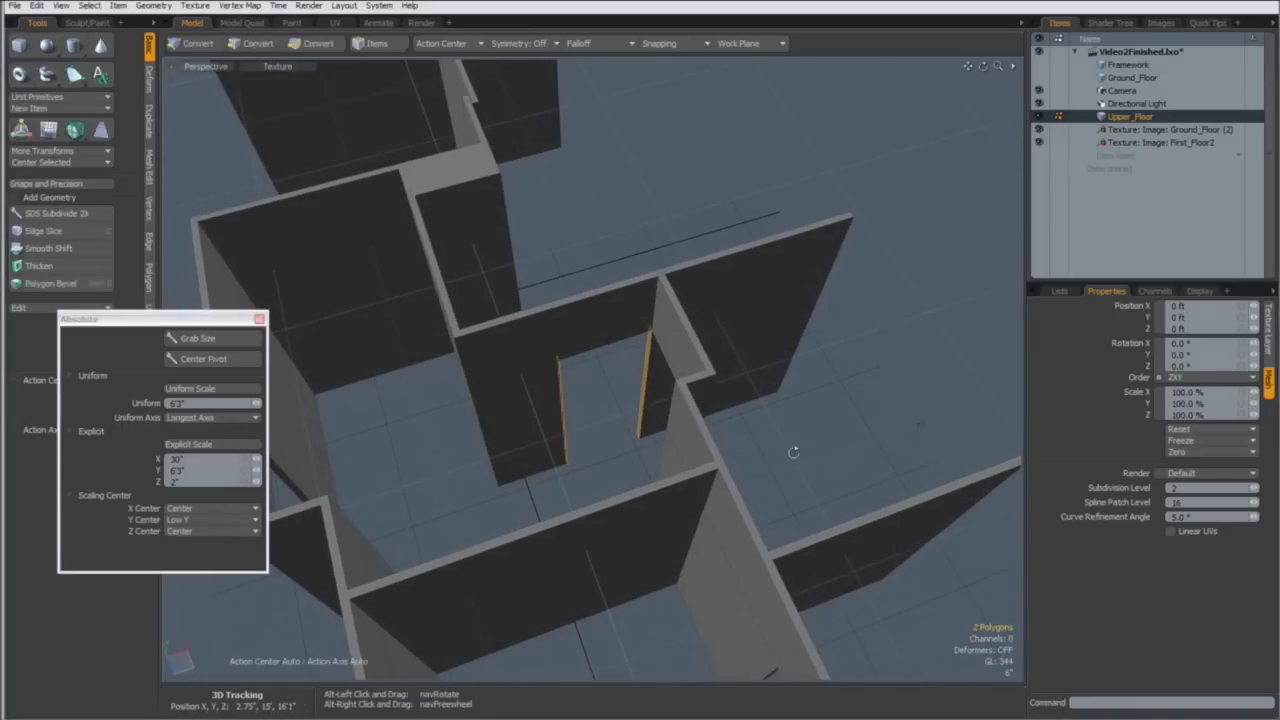
click(194, 521)
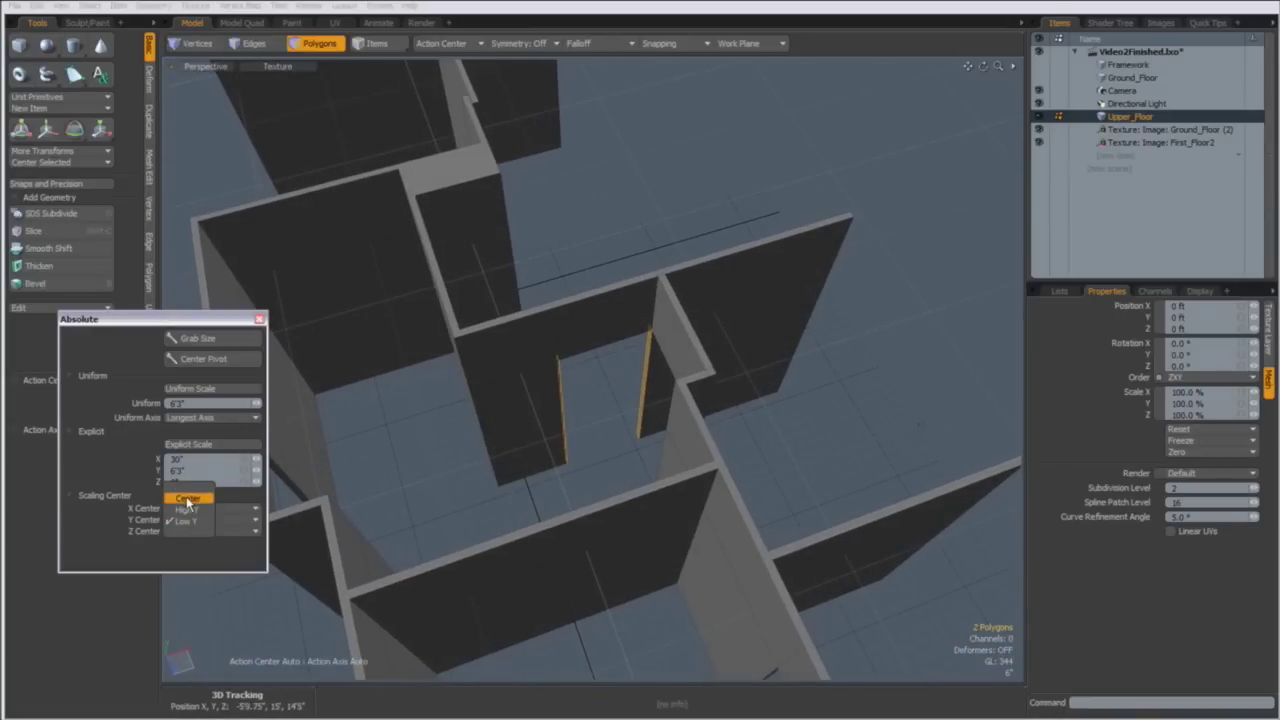
click(187, 497)
click(212, 506)
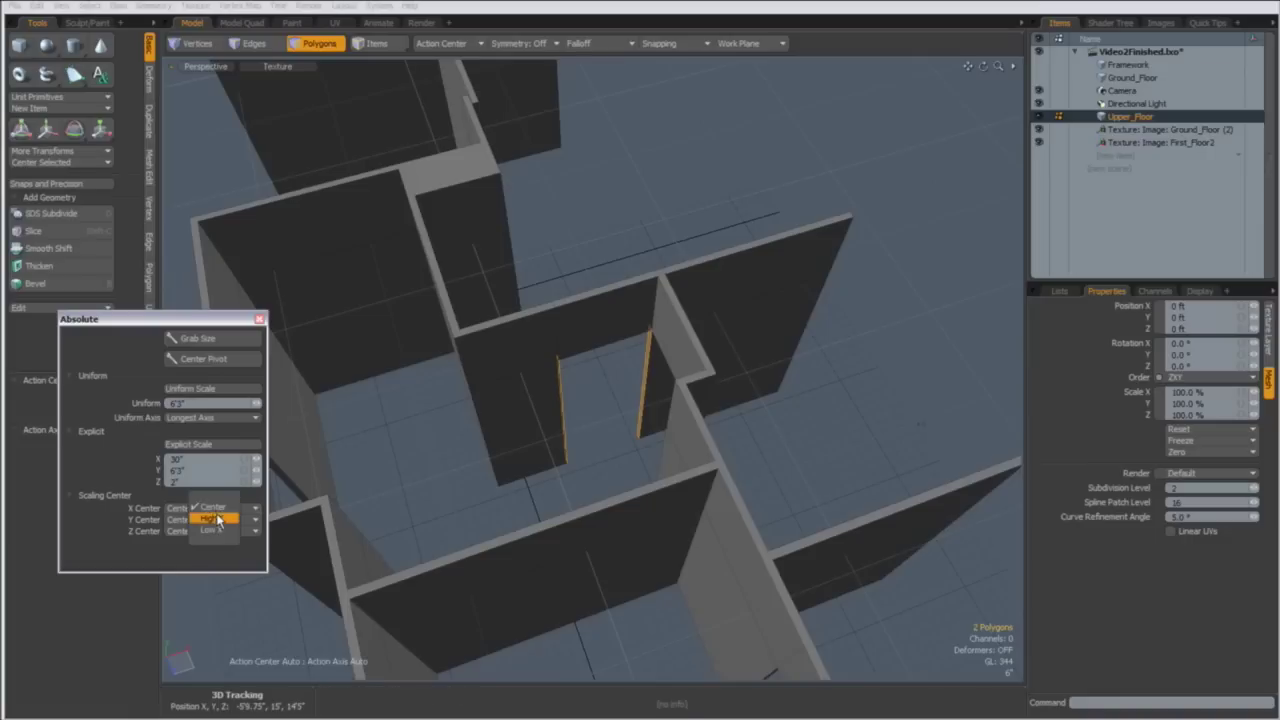
click(214, 519)
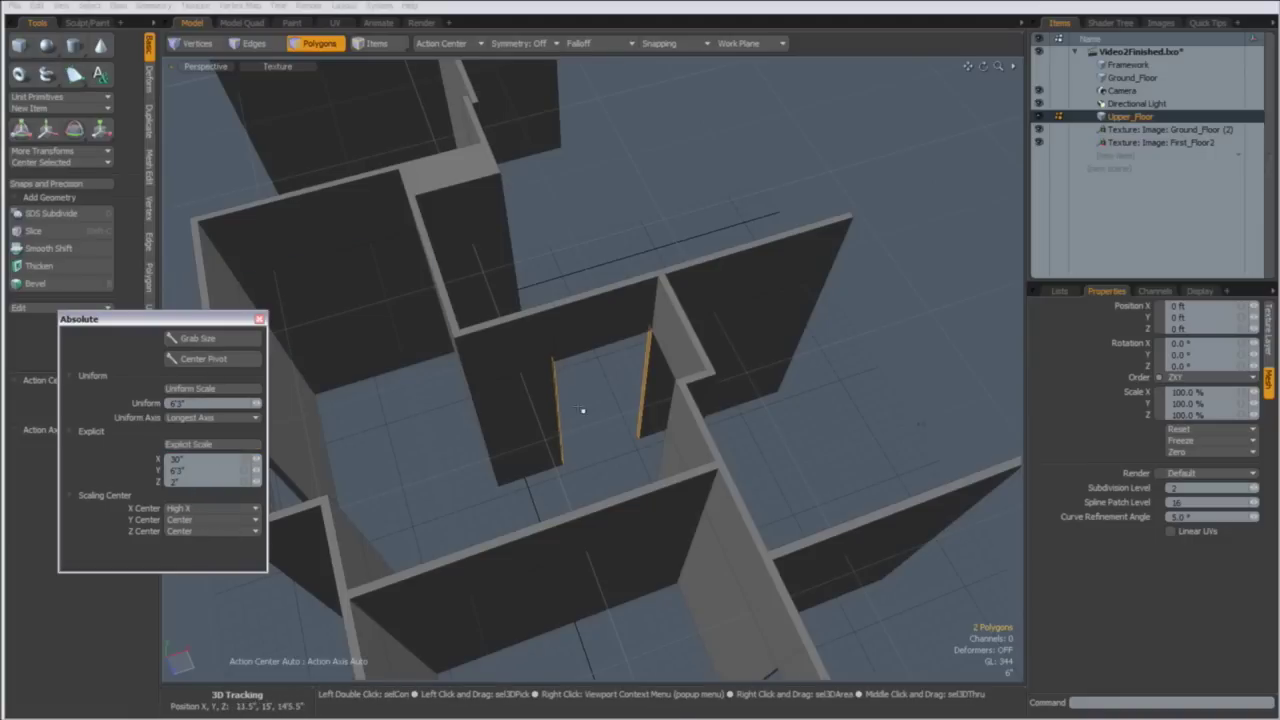
Select the facing jamb polygons of the next doorway, grab their size and scale the opening to 30" in Z, centered in X
alt+drag(637, 494, 657, 403)
scroll(684, 405, up, 3)
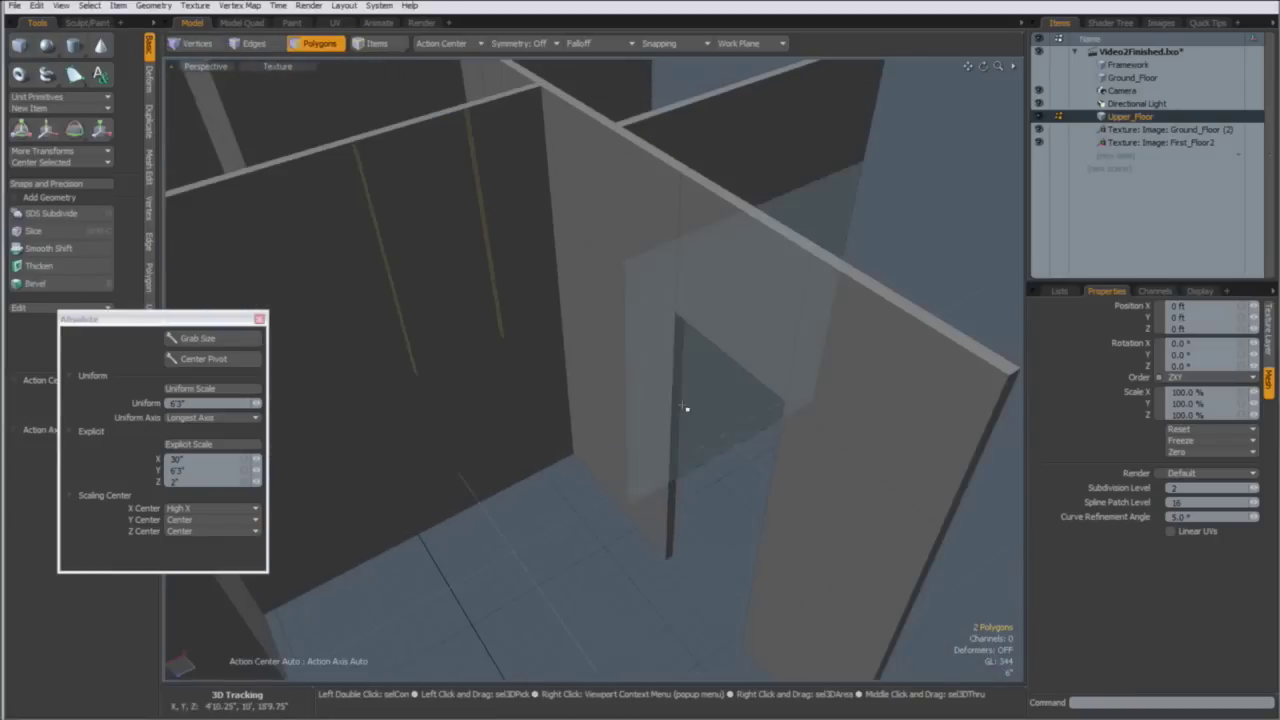
click(684, 405)
alt+drag(788, 640, 723, 466)
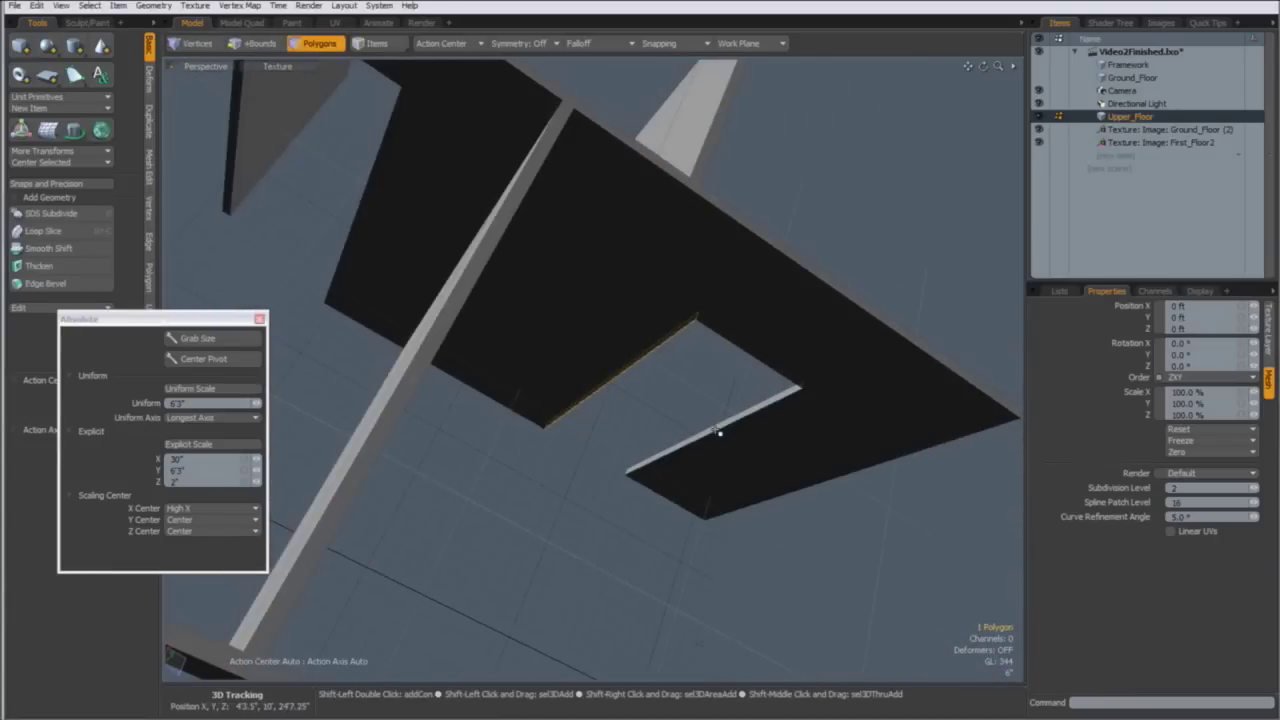
shift+click(718, 432)
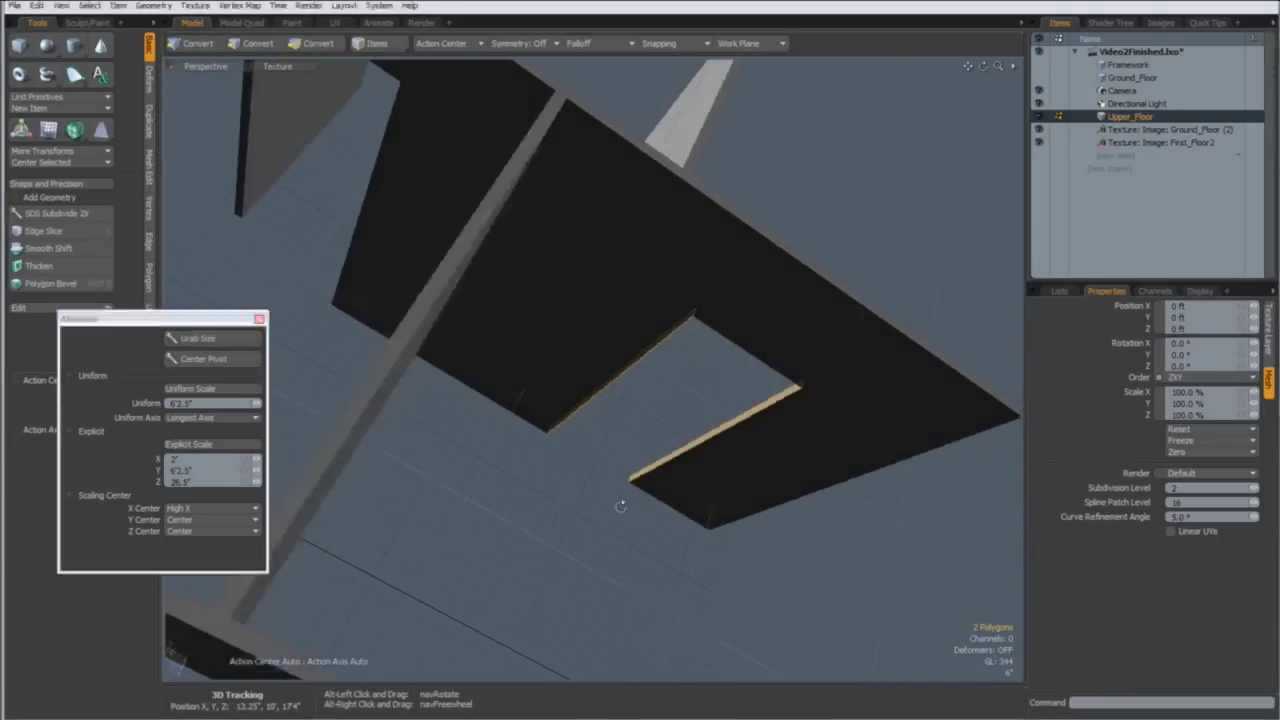
alt+drag(620, 507, 605, 475)
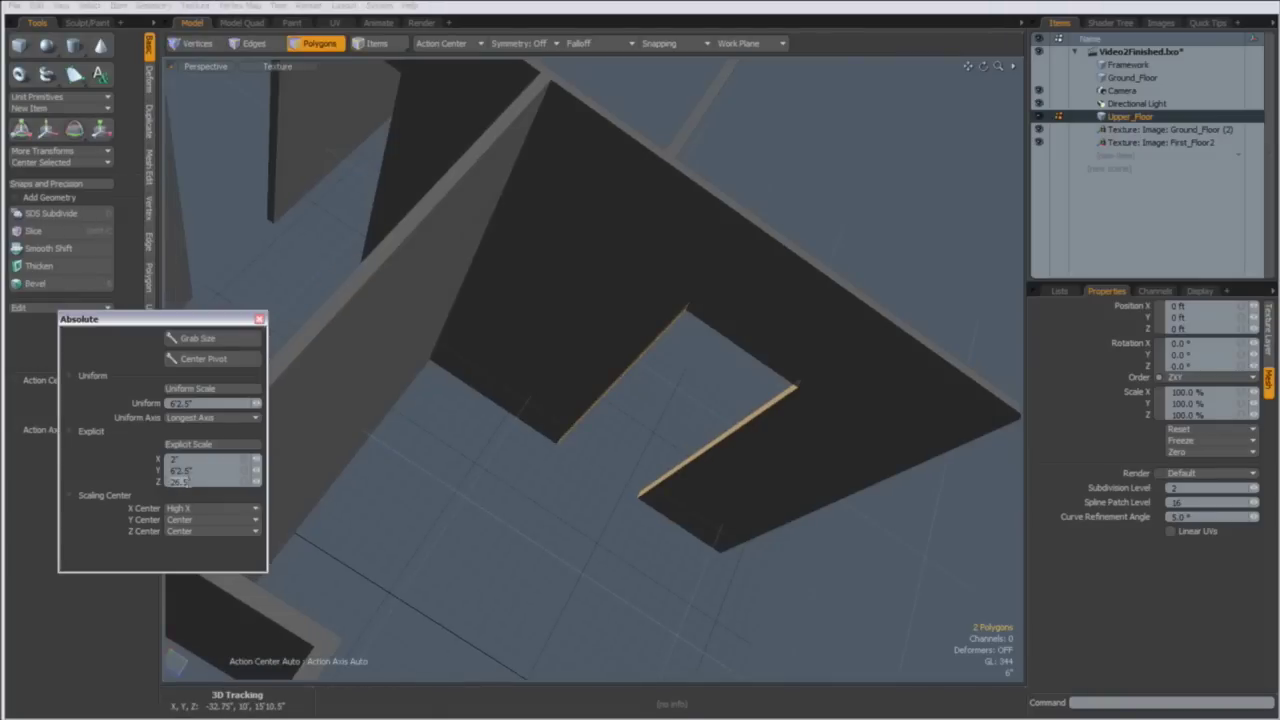
click(205, 510)
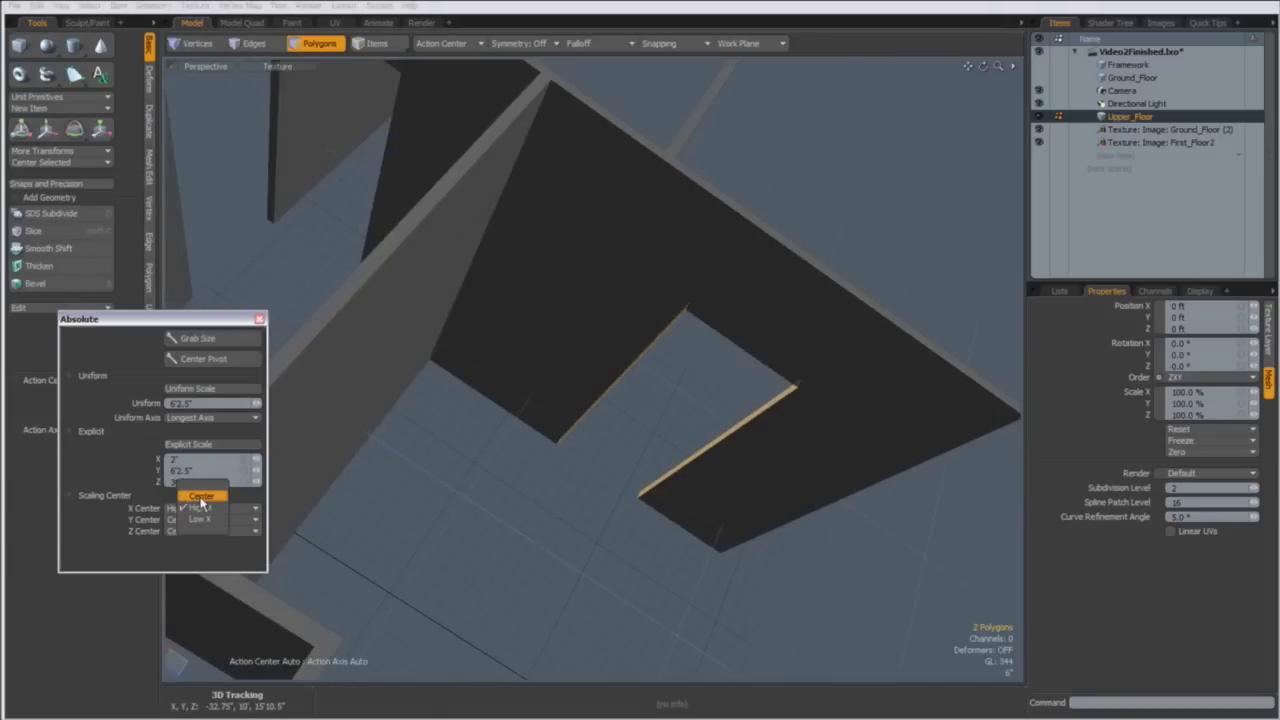
click(201, 498)
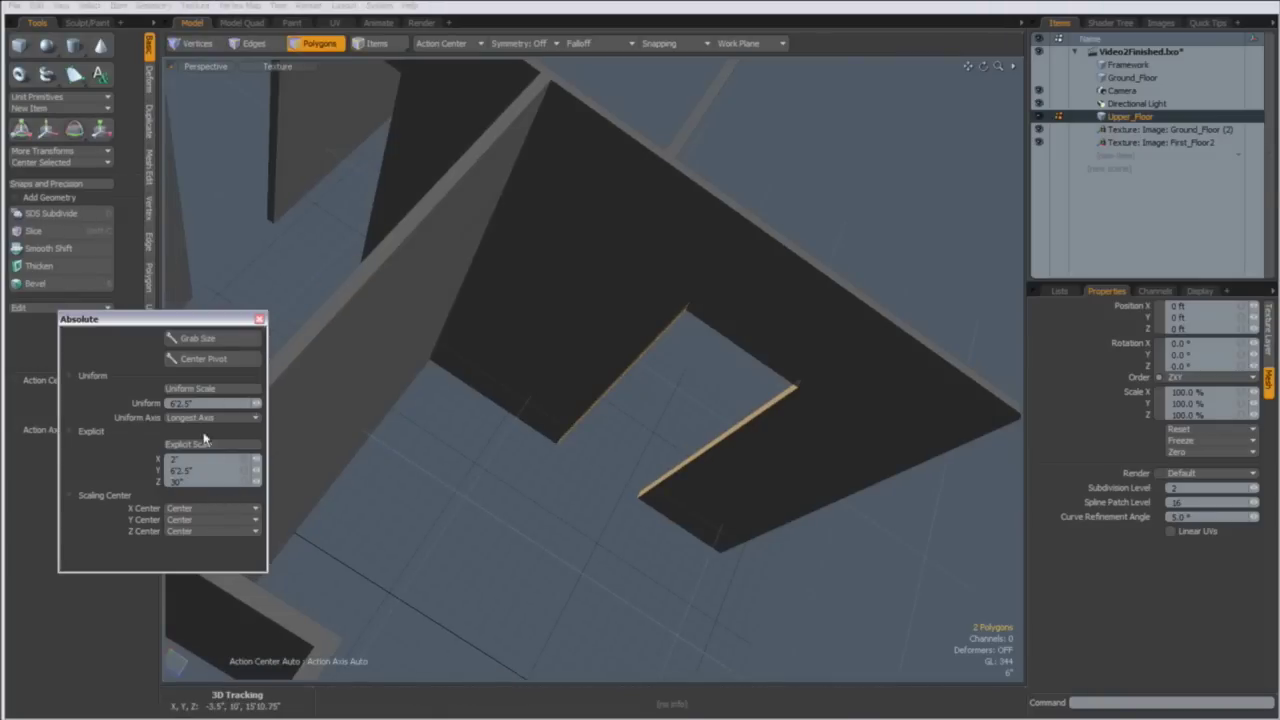
key(1)
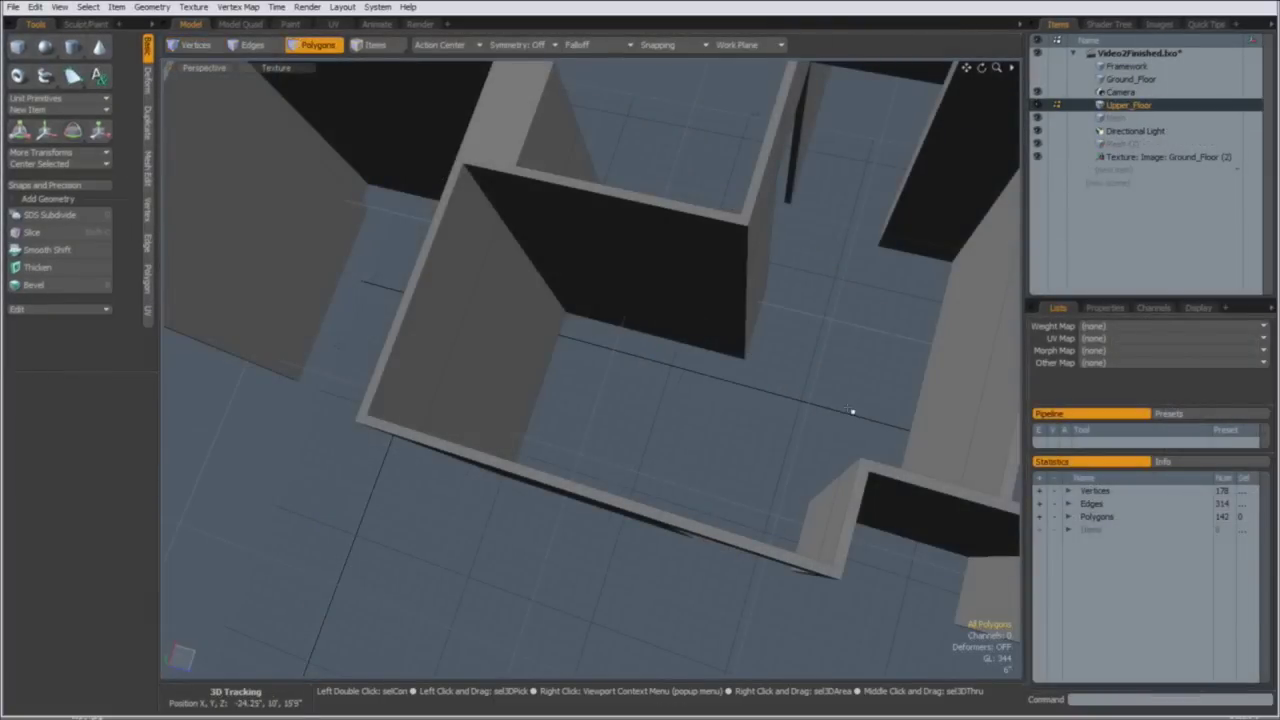
Select the two adjoining upper inner wall polygons of the small corner room and grab their size in the Absolute scaling dialog
alt+drag(577, 338, 572, 385)
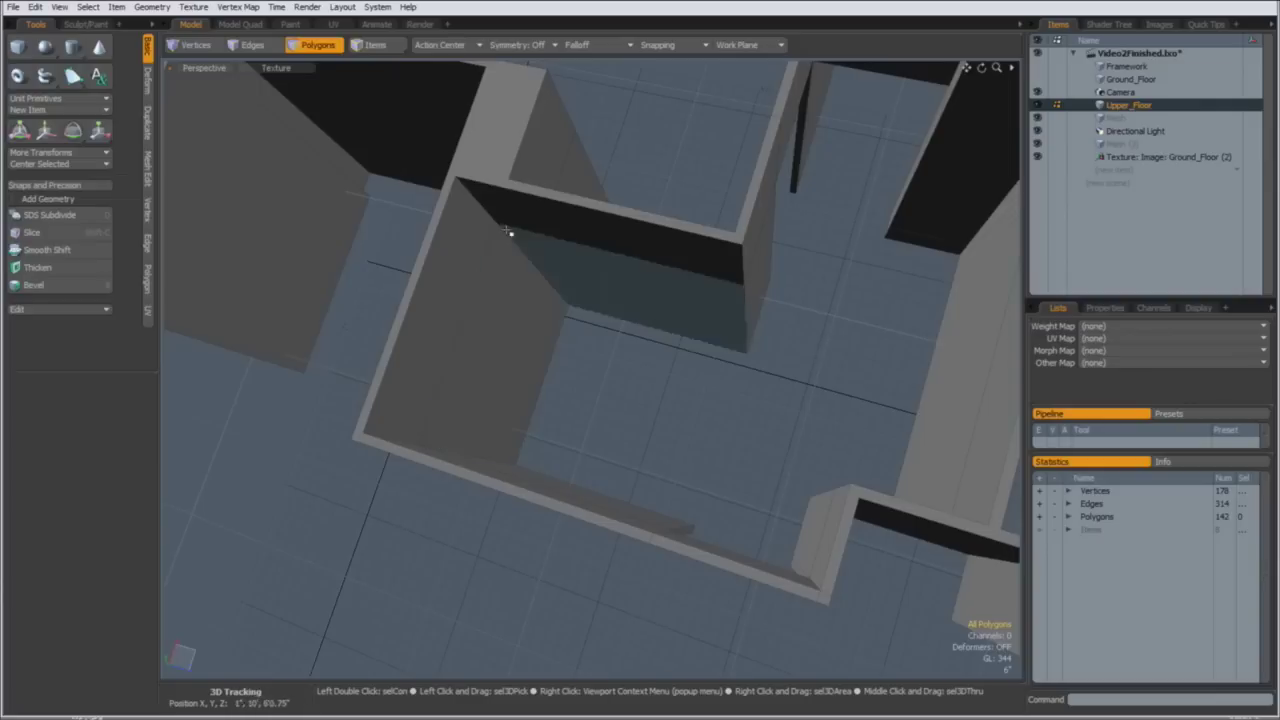
drag(509, 229, 477, 237)
click(91, 186)
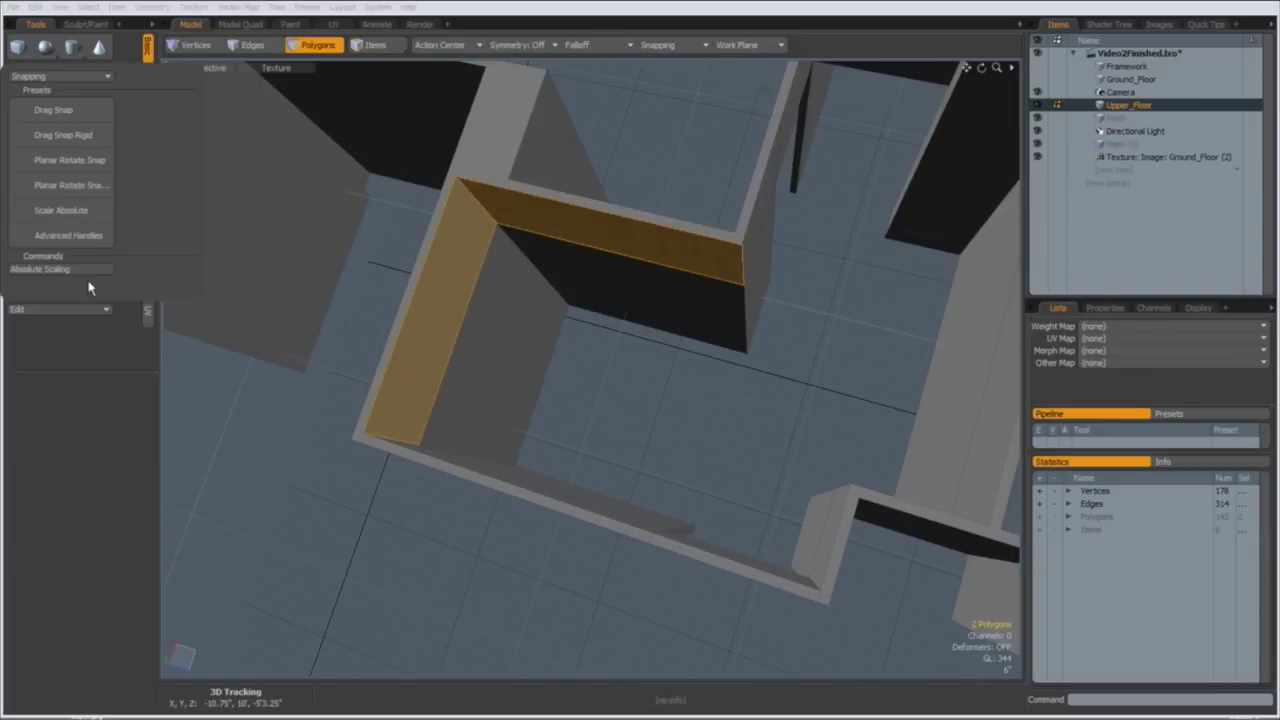
click(88, 270)
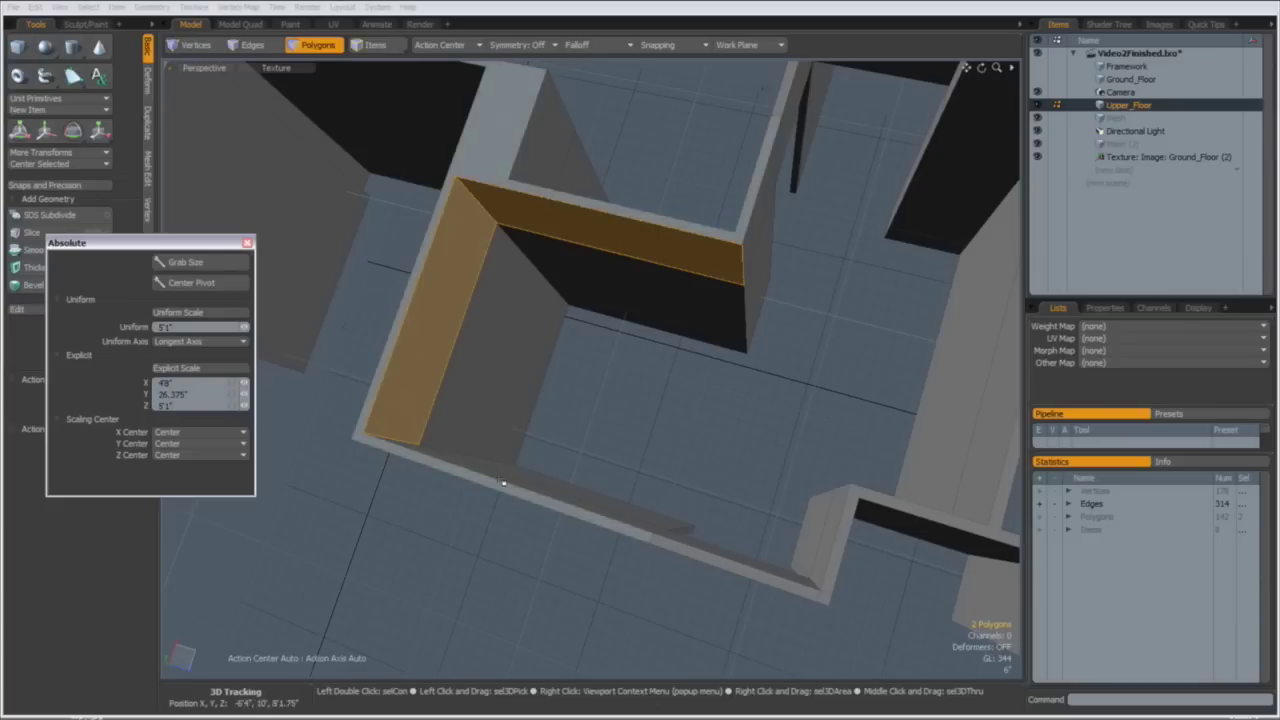
Select all polygons of the small room's end wall and move them 3" inward along Z, then close the Absolute dialog
alt+drag(537, 331, 720, 313)
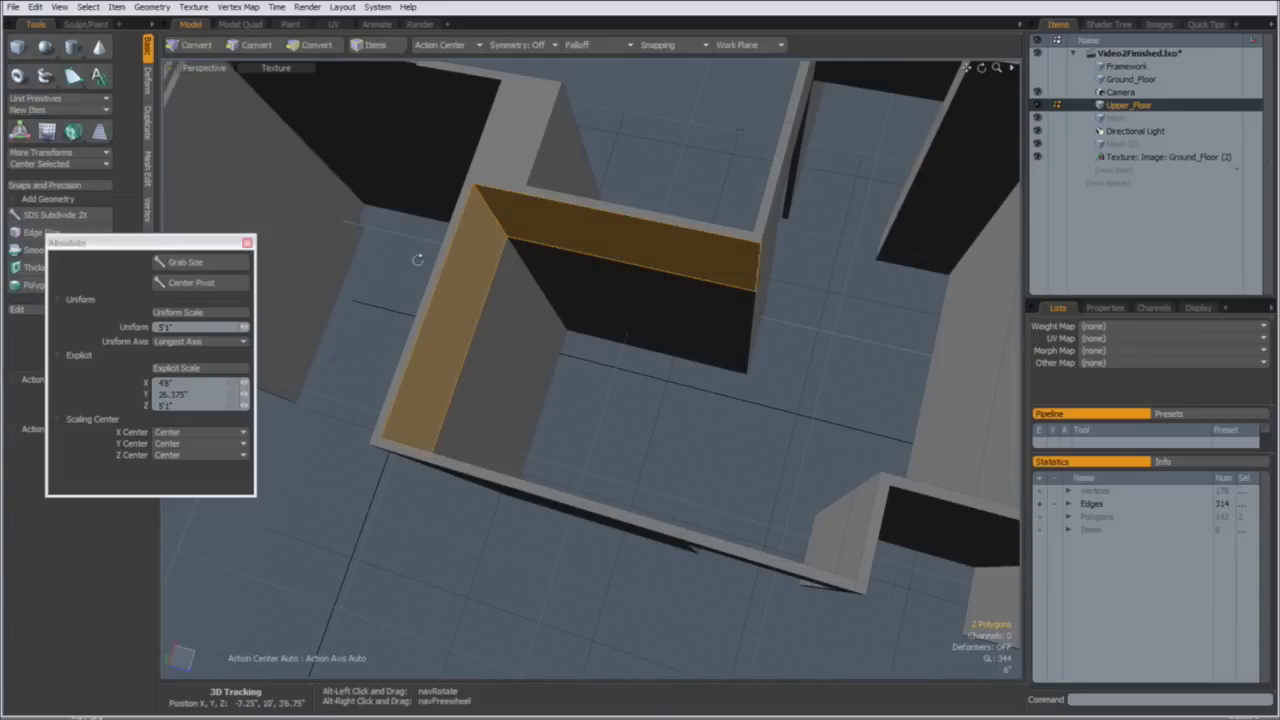
alt+drag(548, 337, 550, 320)
mouse_move(557, 533)
right_down()
mouse_move(471, 571)
mouse_move(660, 110)
mouse_move(651, 126)
right_up()
mouse_move(403, 223)
alt+mouse_down()
mouse_move(506, 309)
mouse_move(494, 326)
mouse_move(626, 309)
mouse_move(580, 269)
mouse_move(608, 354)
alt+mouse_up()
click(578, 197)
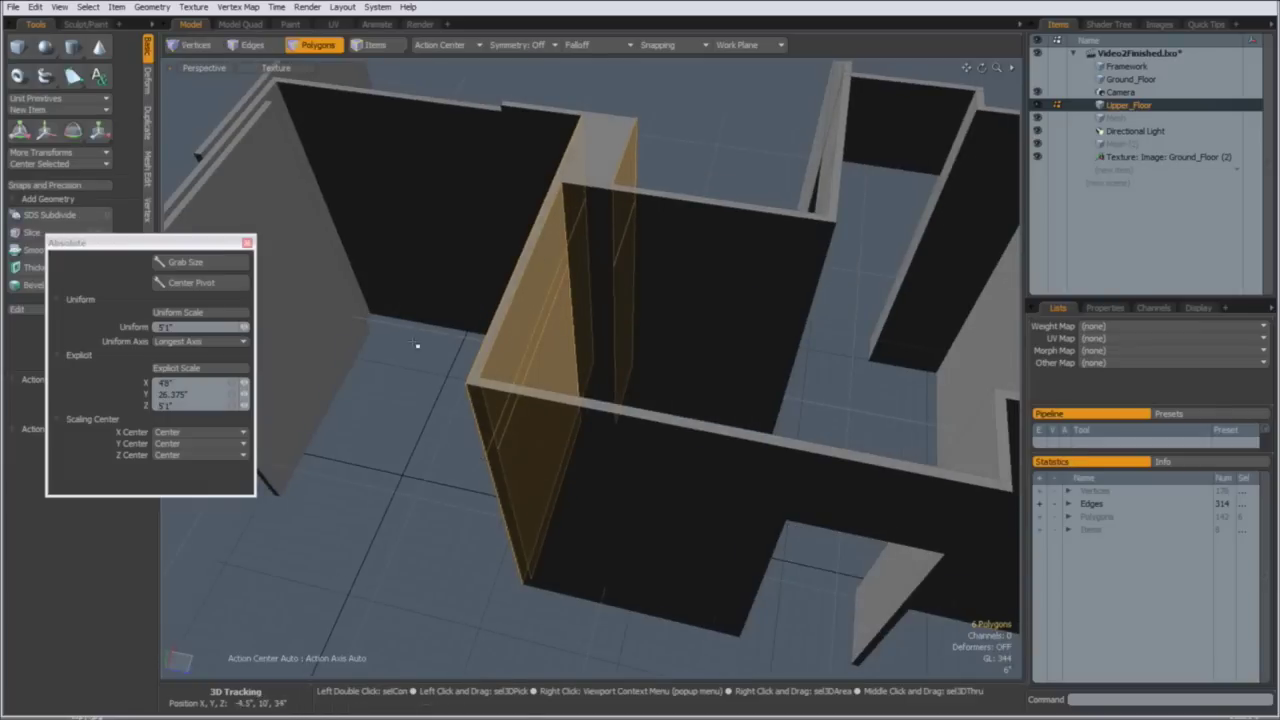
key(w)
drag(198, 243, 375, 177)
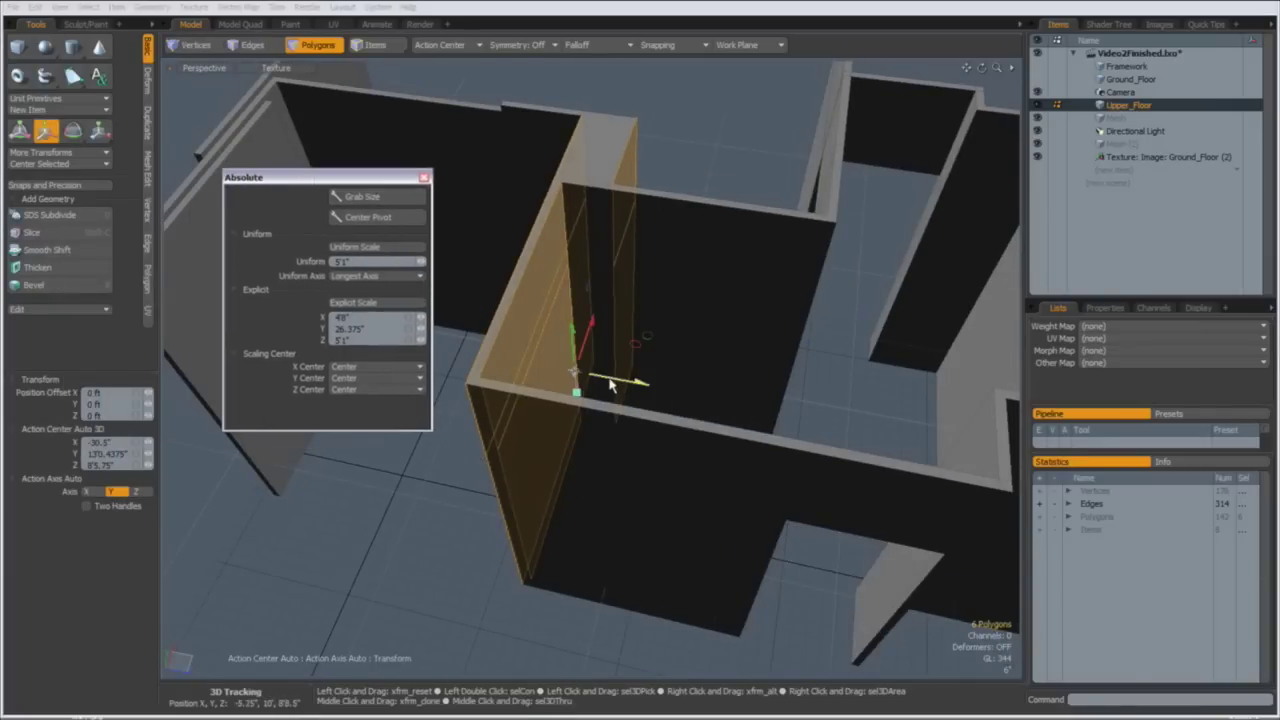
drag(612, 385, 642, 389)
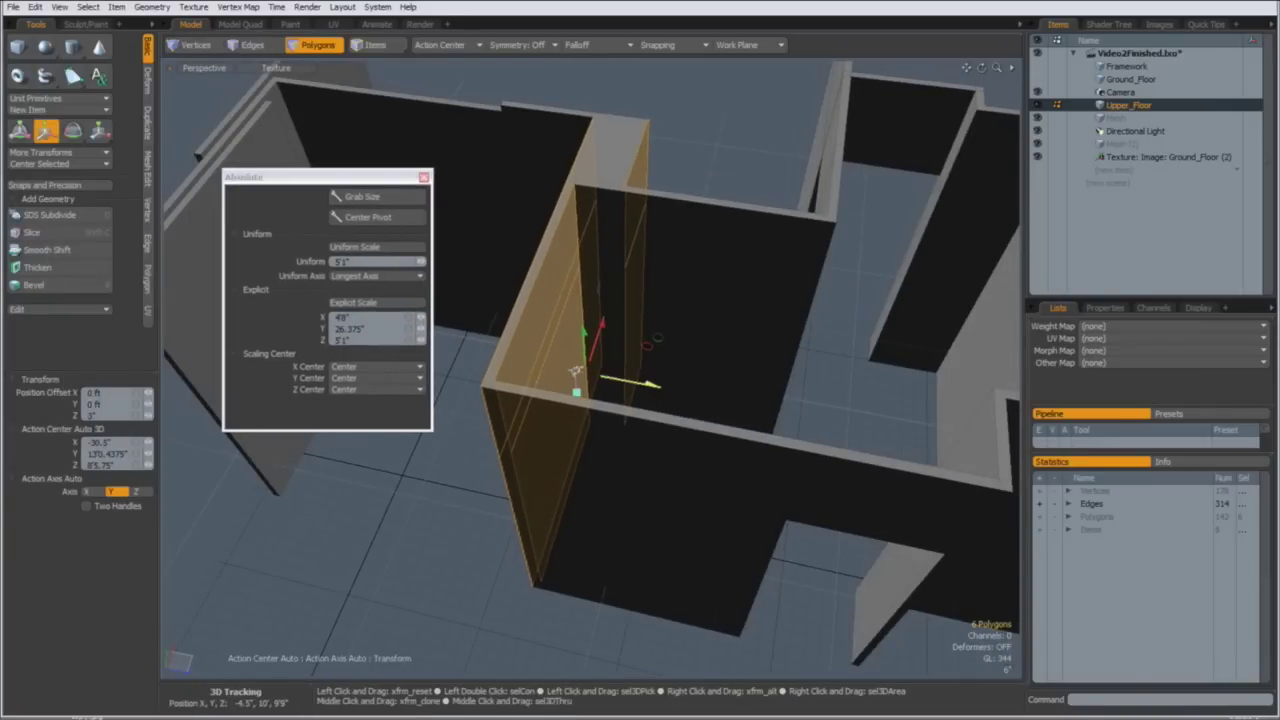
key(space)
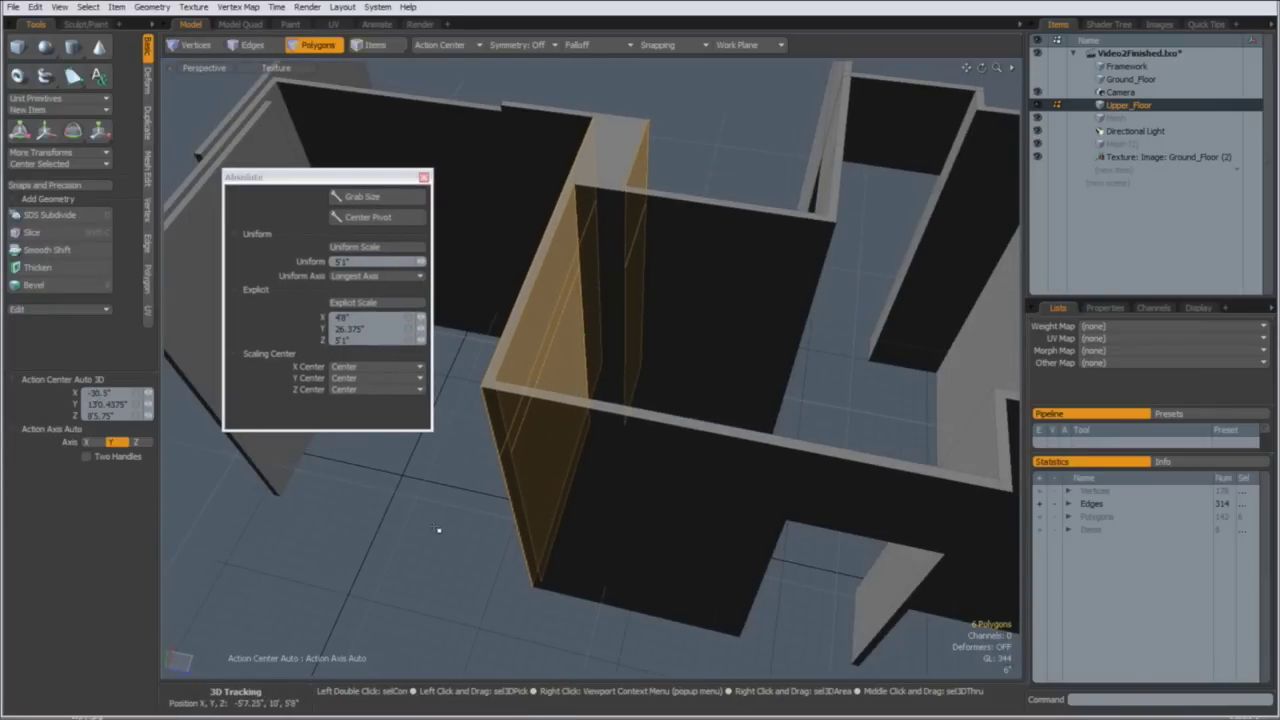
click(437, 529)
alt+drag(437, 529, 640, 280)
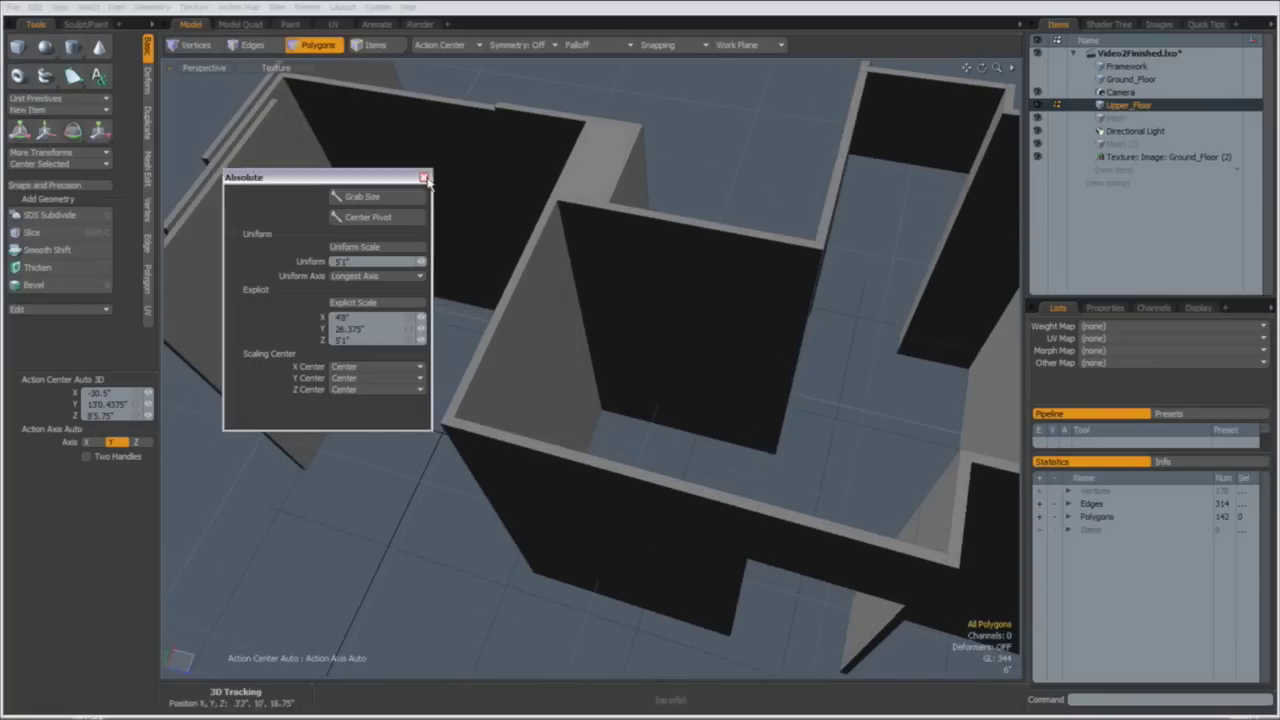
click(423, 180)
Enable grid snapping and slice across the small room's wall strip in the Top view
alt+drag(480, 260, 503, 540)
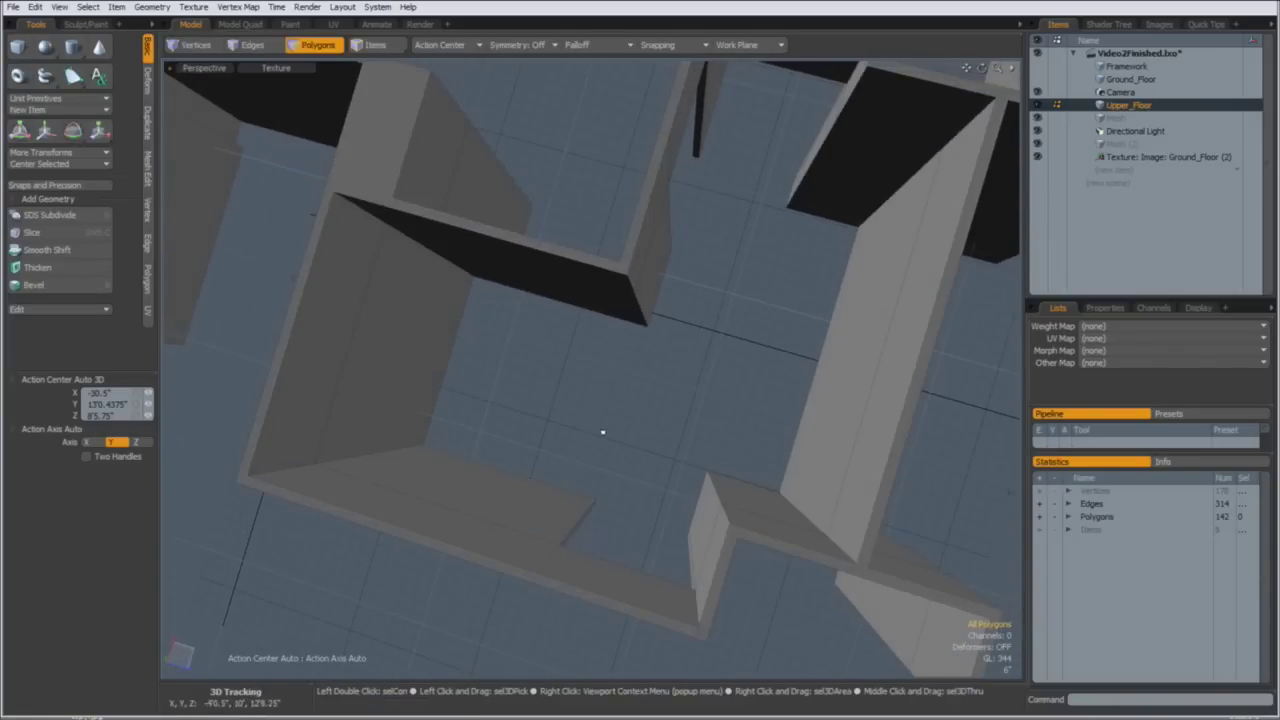
alt+drag(534, 497, 551, 360)
key(ctrl+space)
click(574, 319)
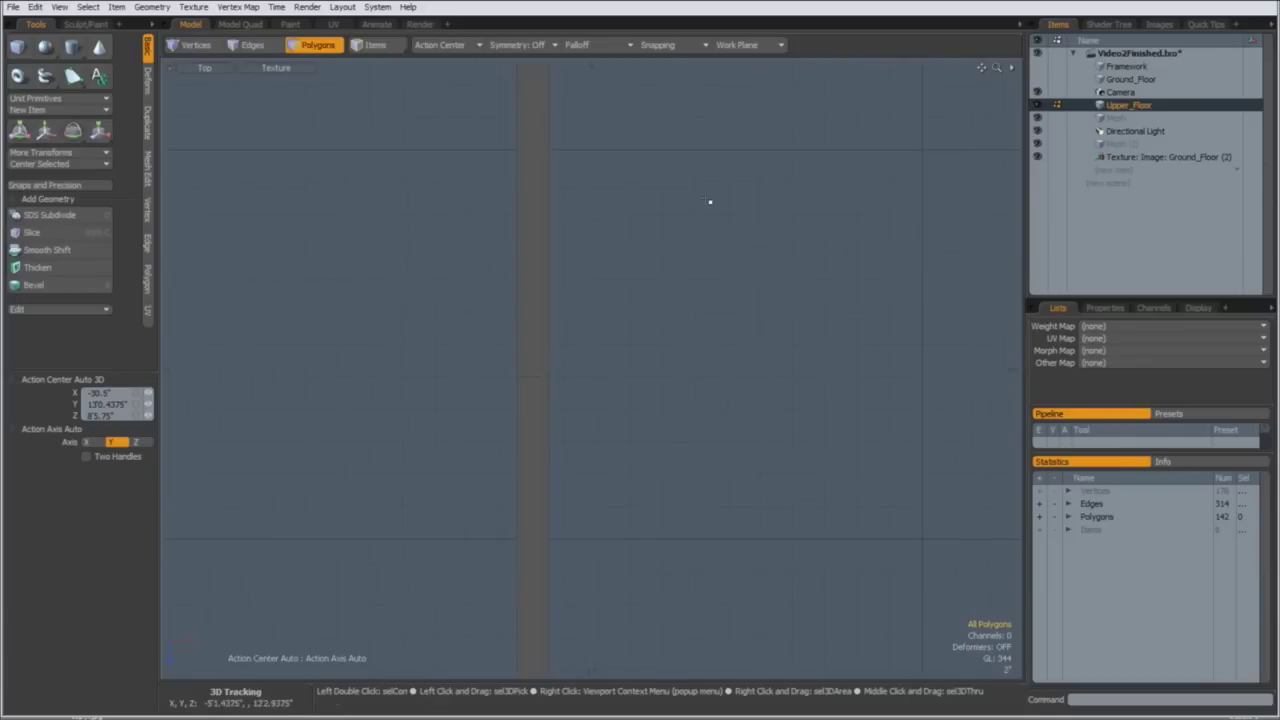
click(689, 48)
click(669, 57)
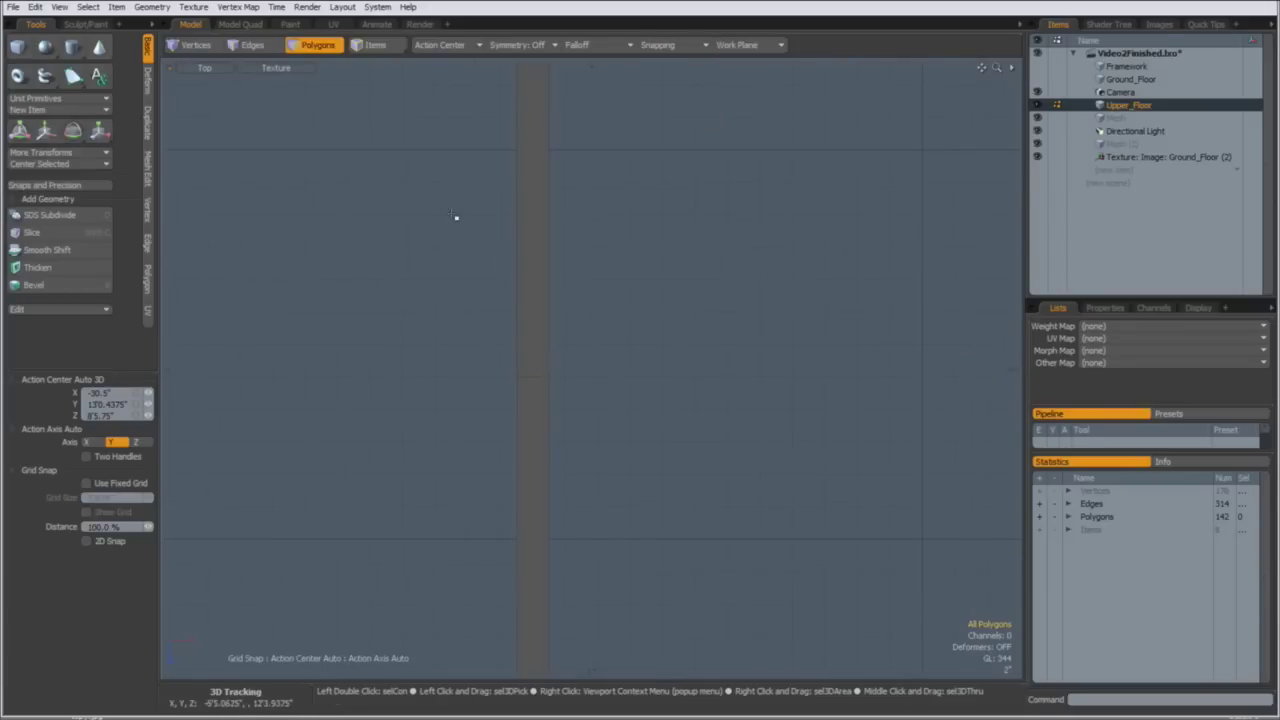
click(148, 172)
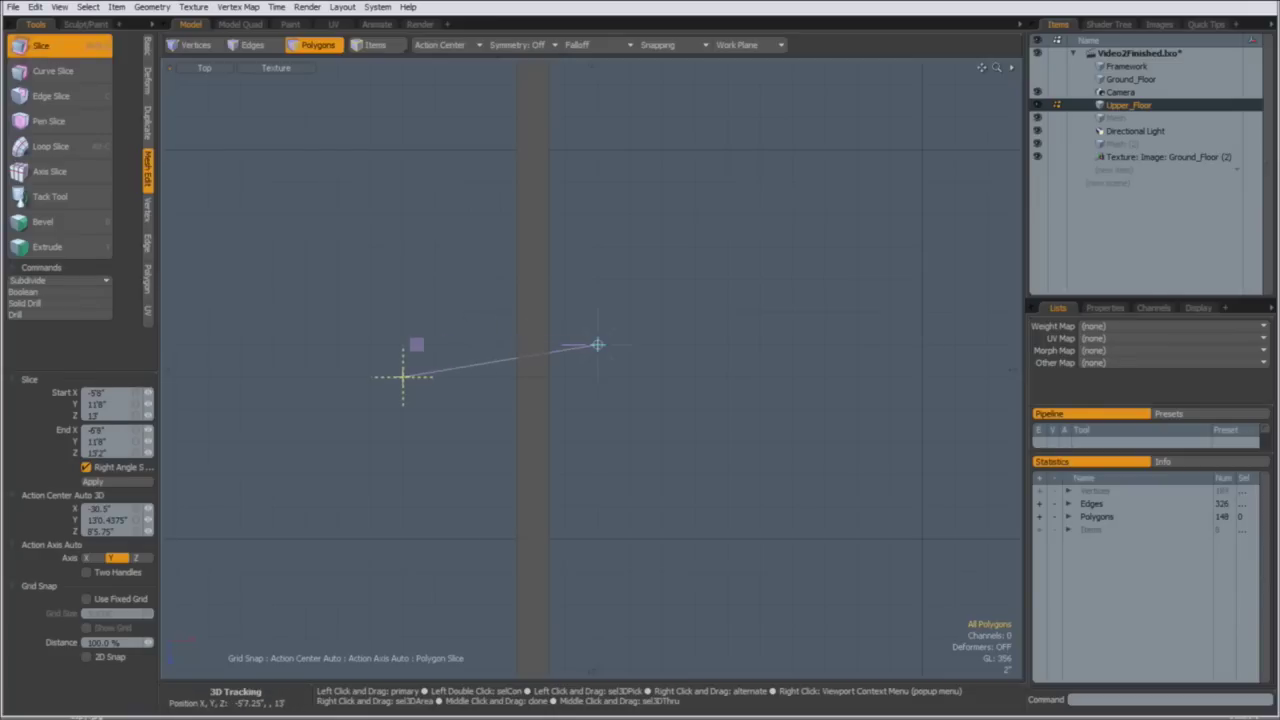
key(q)
Loop-slice the wall section beside the doorway horizontally at about mid-height in the Perspective view
key(ctrl+space)
click(691, 397)
alt+drag(688, 402, 526, 340)
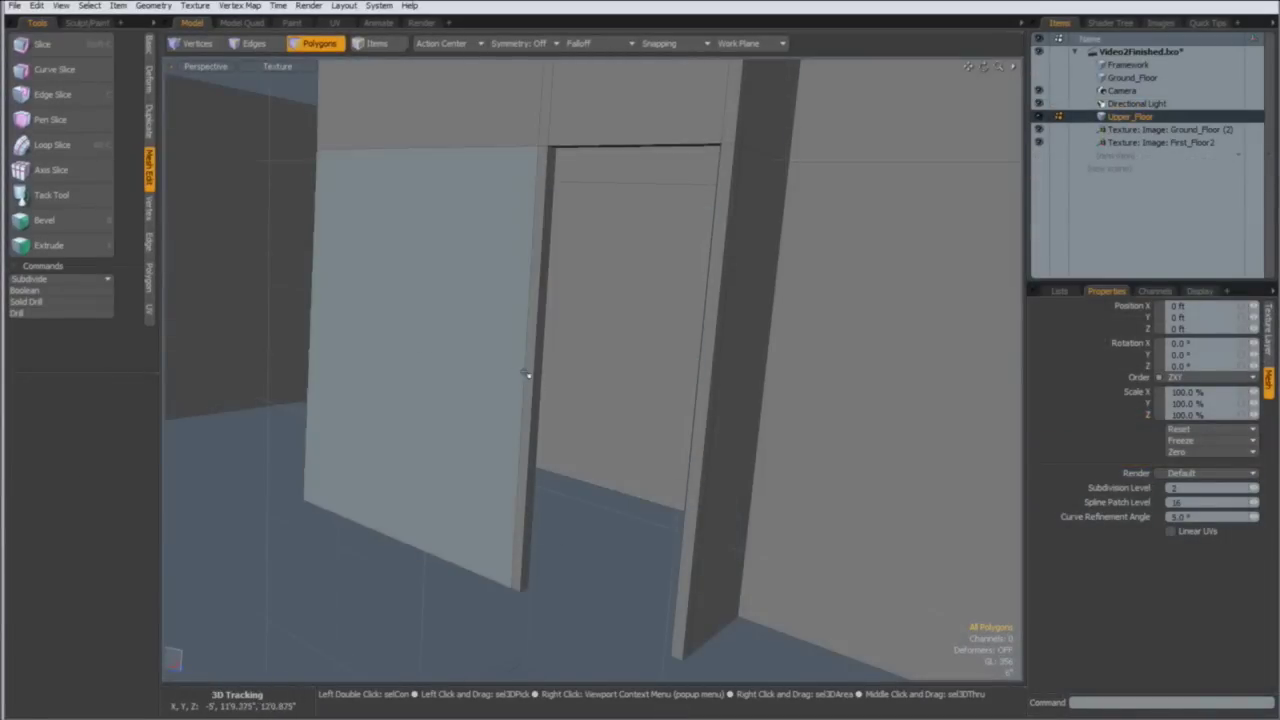
click(513, 372)
key(alt+c)
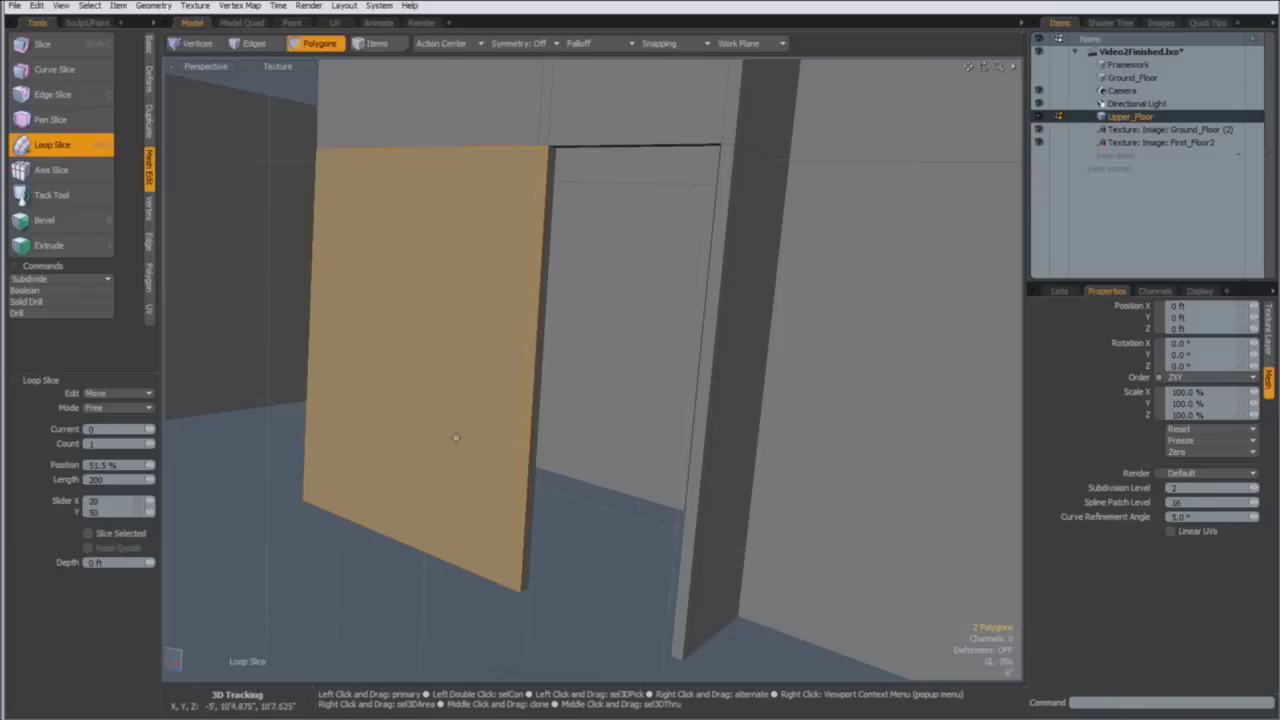
key(space)
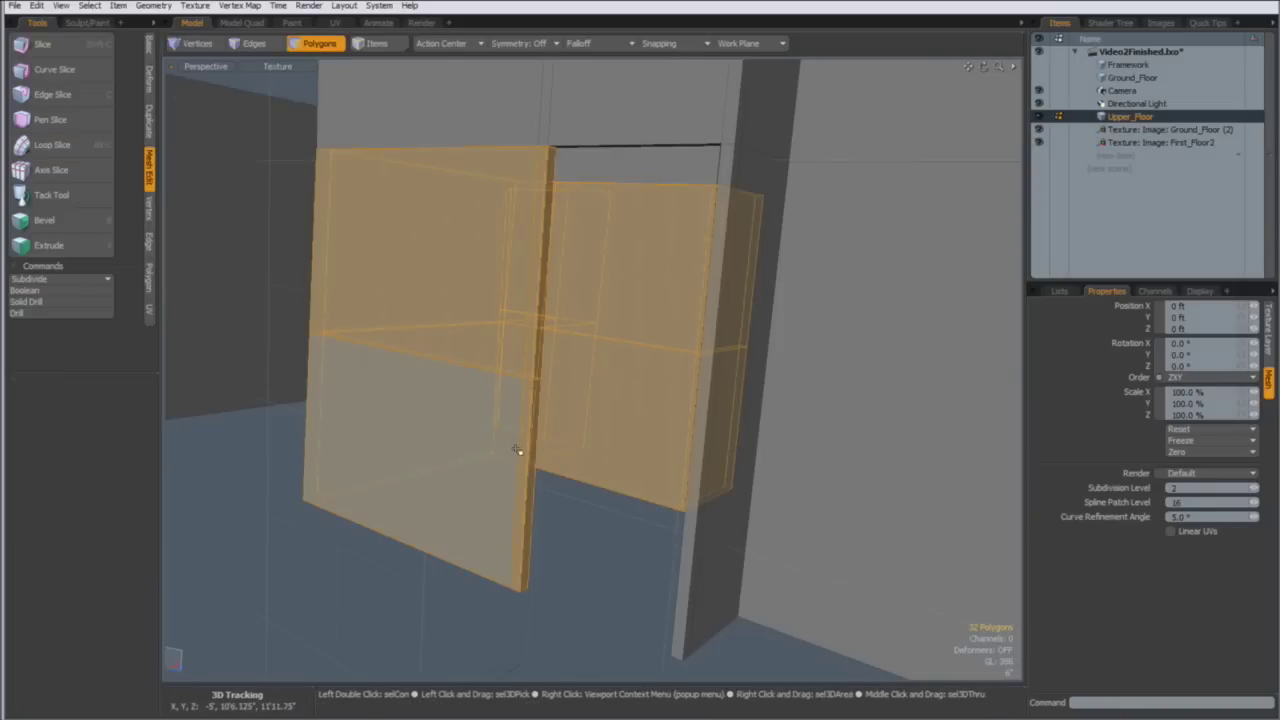
Select the lower loop of wall polygons and scale it to a Y height of 36" with Low Y as the scaling center
click(533, 452)
key(l)
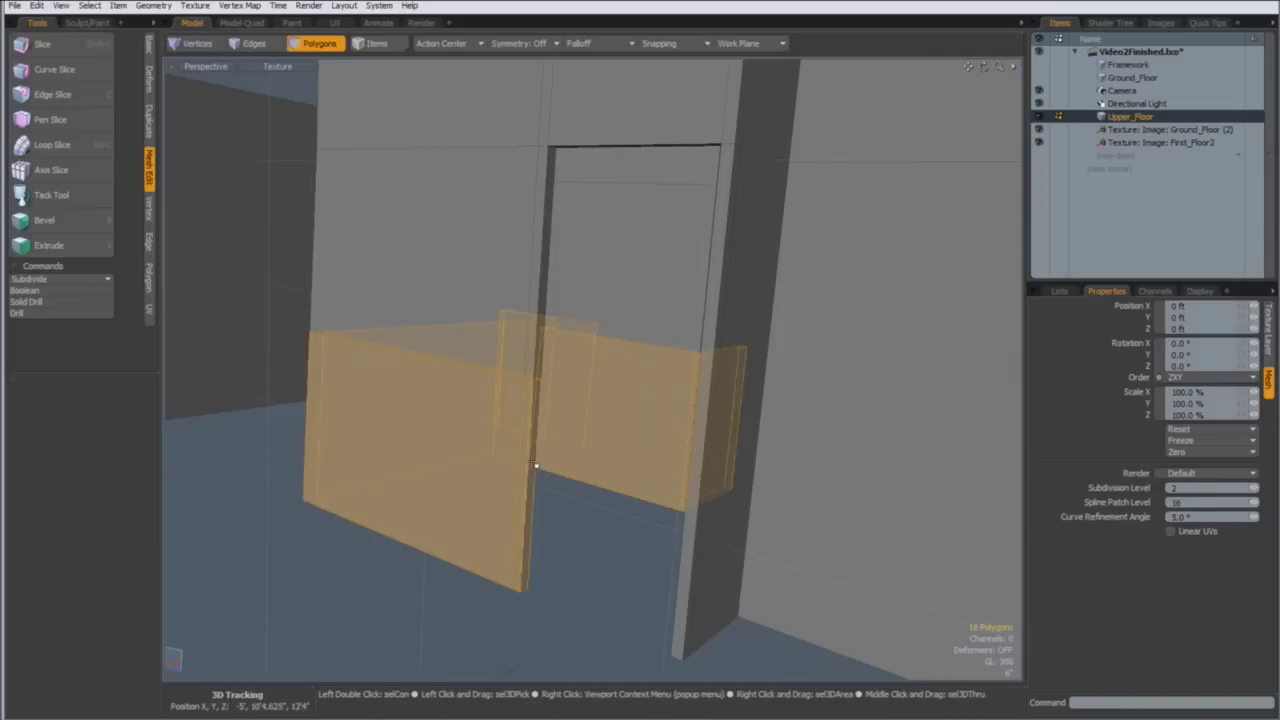
alt+drag(482, 486, 509, 459)
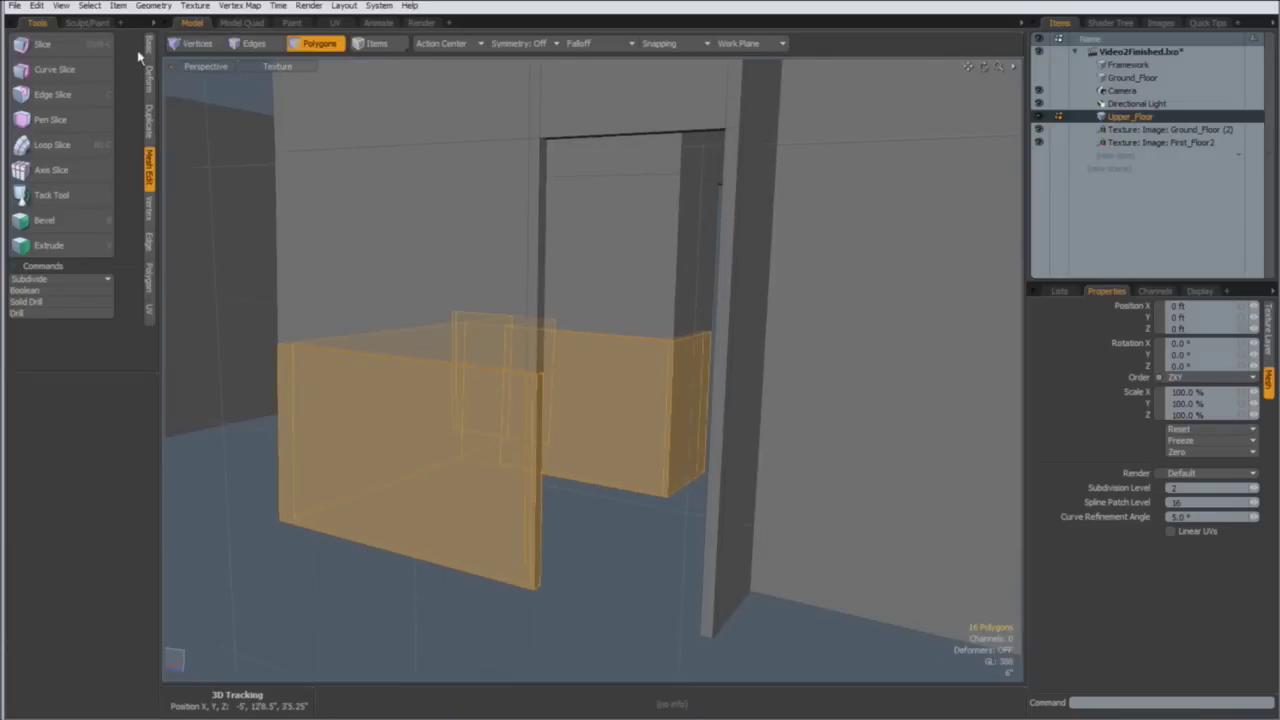
click(149, 46)
click(79, 185)
click(80, 271)
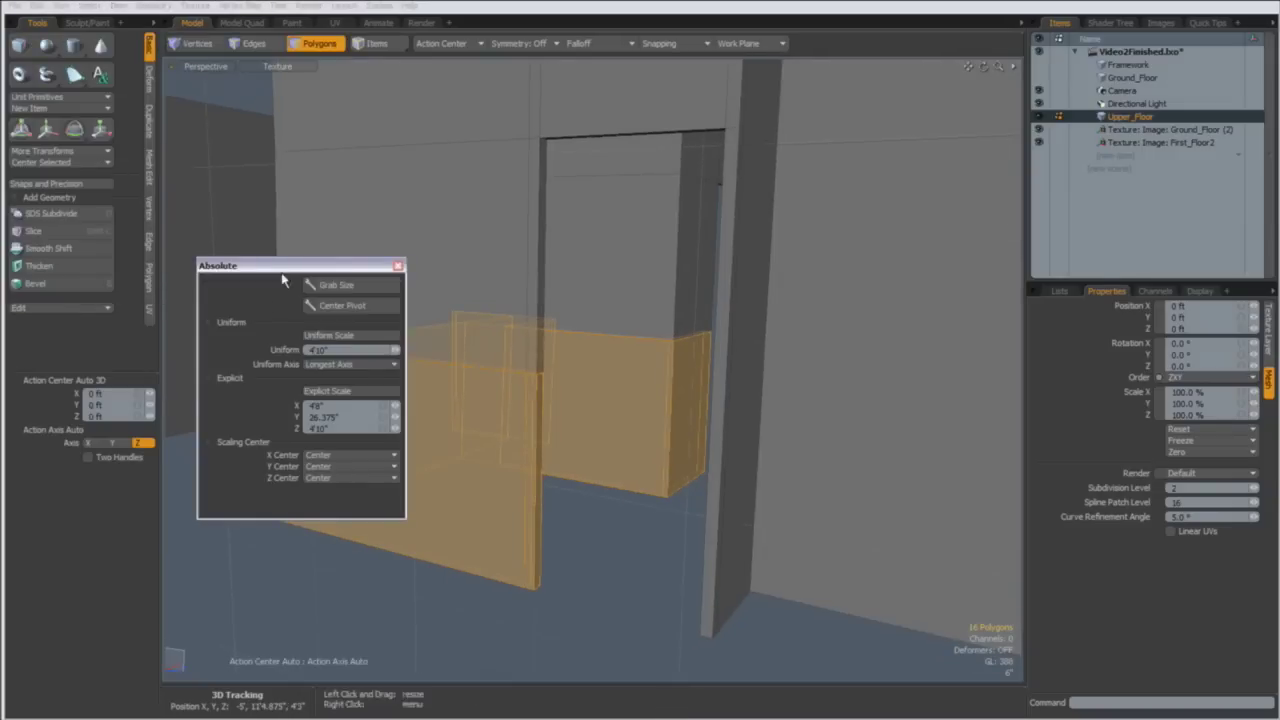
drag(290, 268, 150, 228)
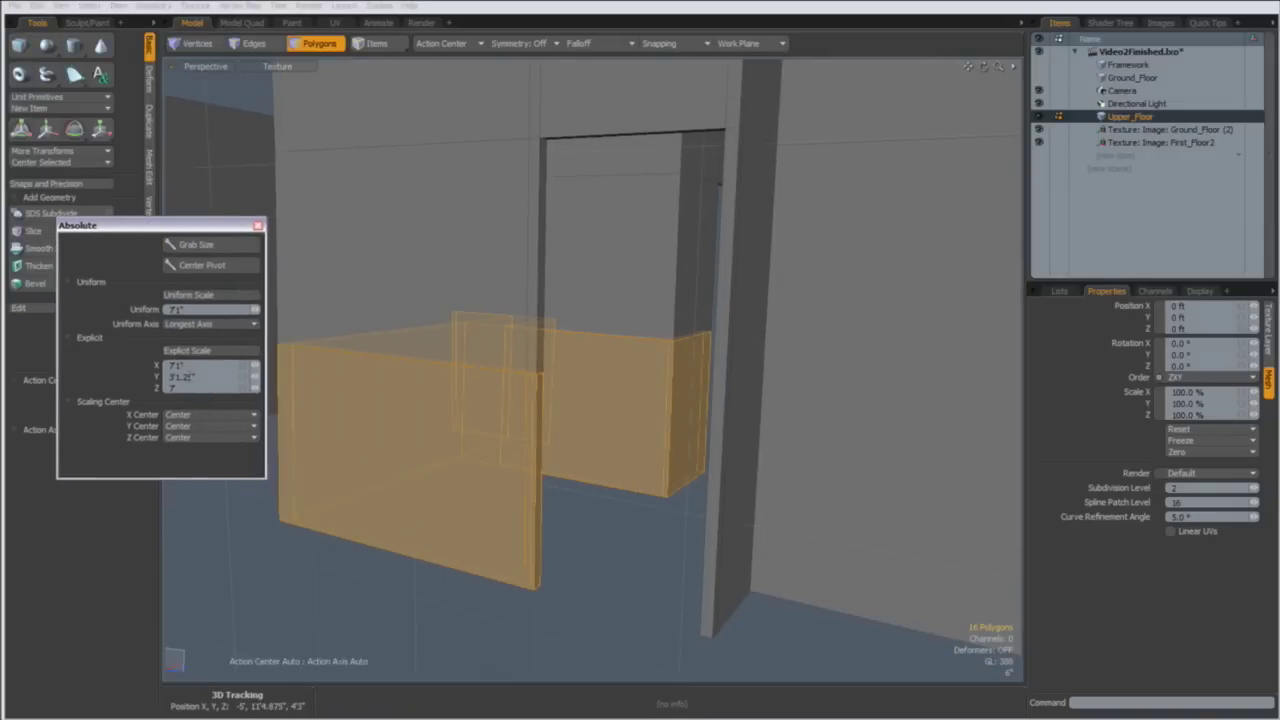
click(196, 427)
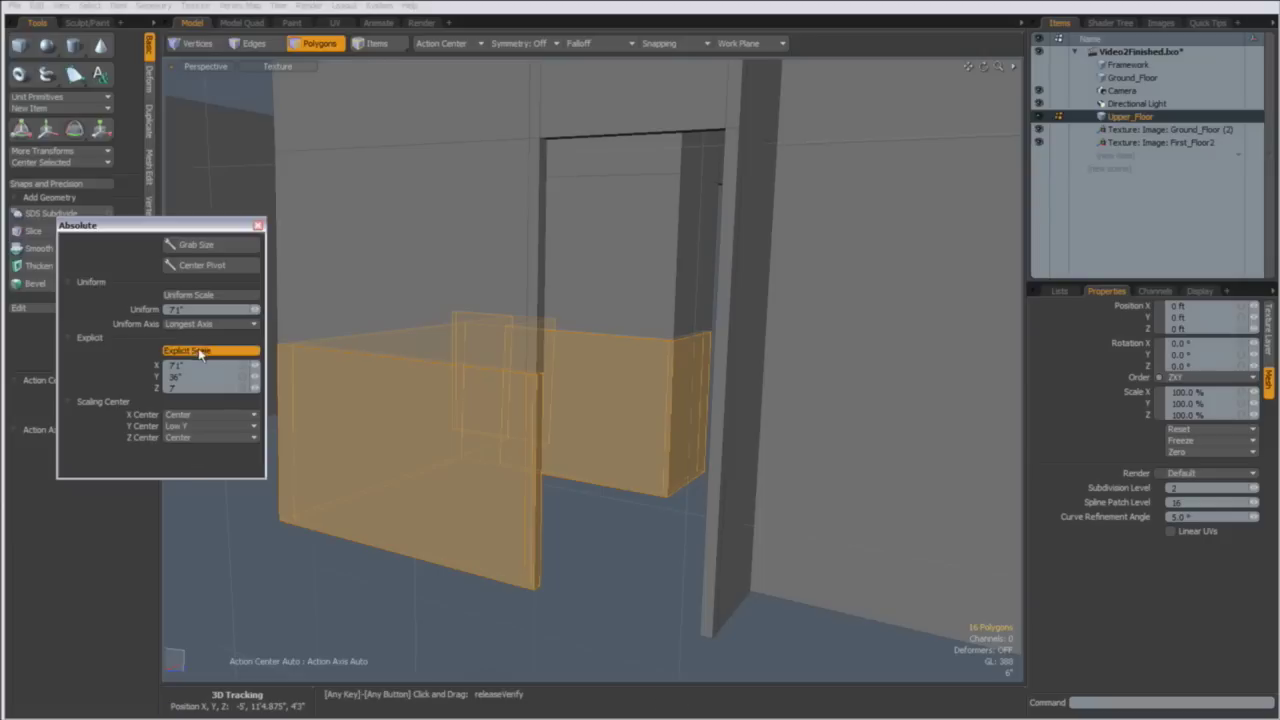
click(258, 226)
click(246, 477)
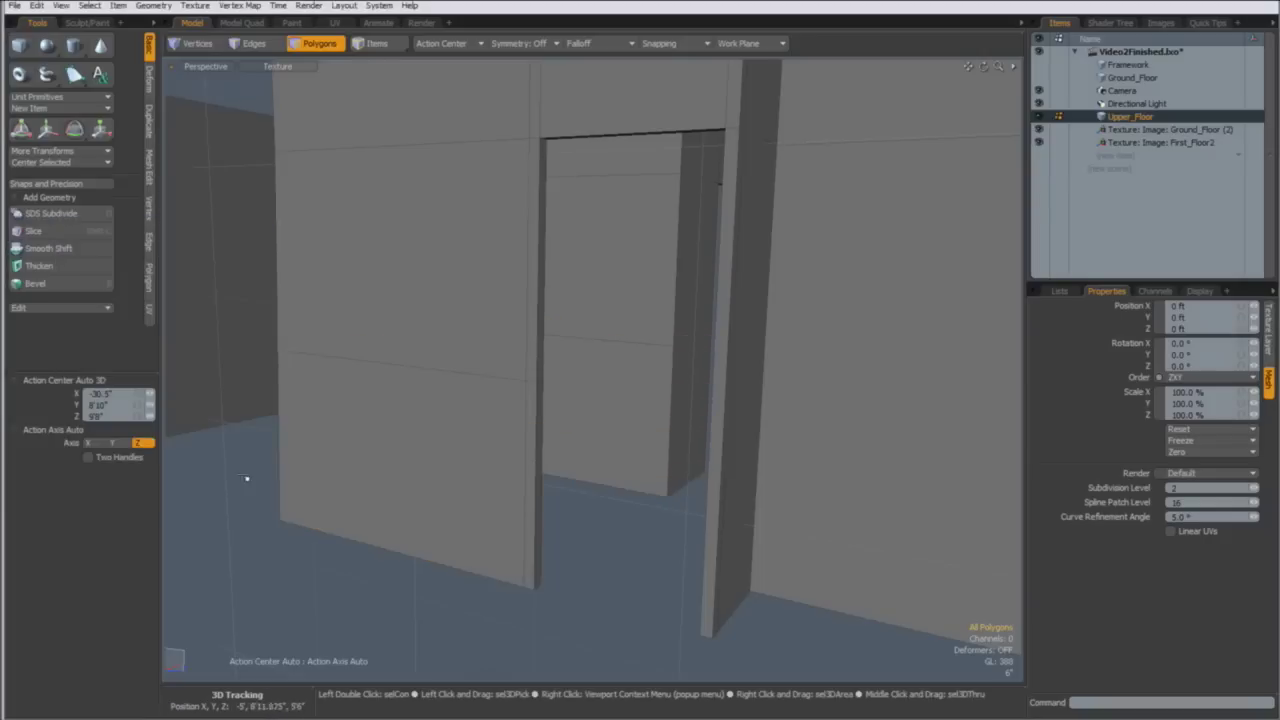
Select the lower polygon at the wall end beside the doorway and bevel it outward with a shift of about 28"
key(Escape)
alt+drag(591, 394, 546, 401)
click(549, 400)
alt+drag(489, 445, 555, 414)
key(b)
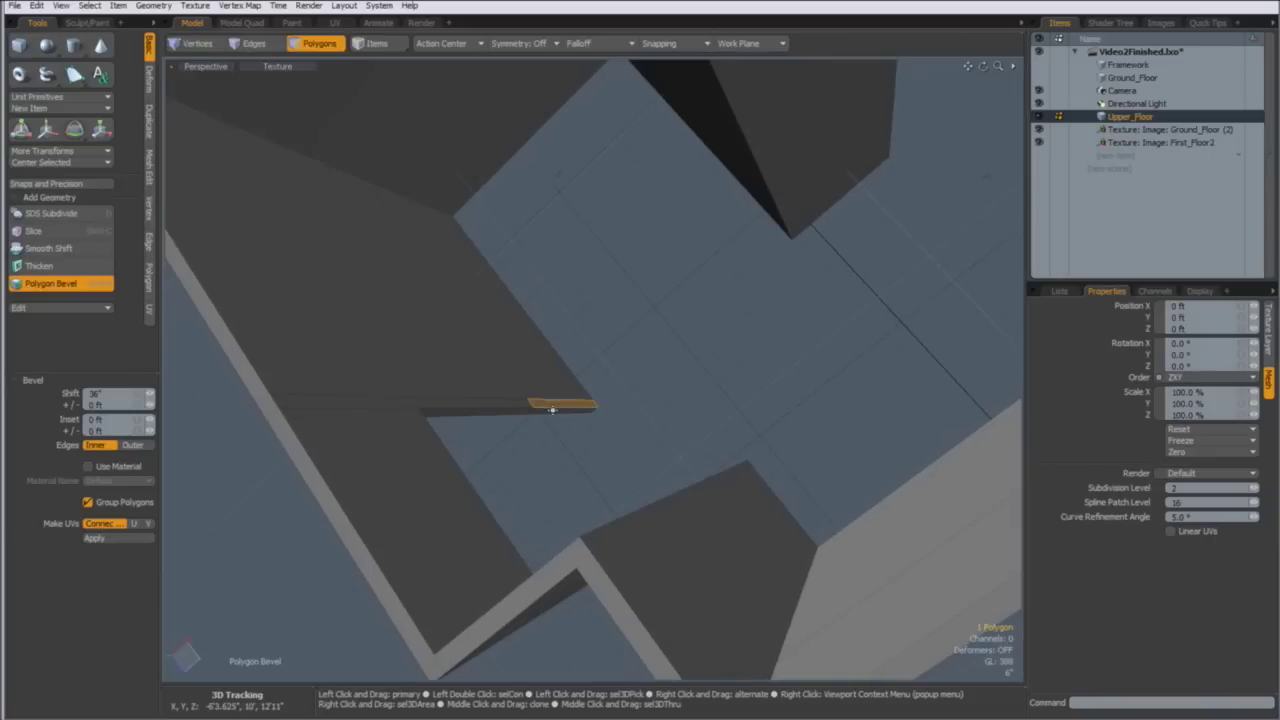
click(553, 409)
drag(605, 369, 737, 286)
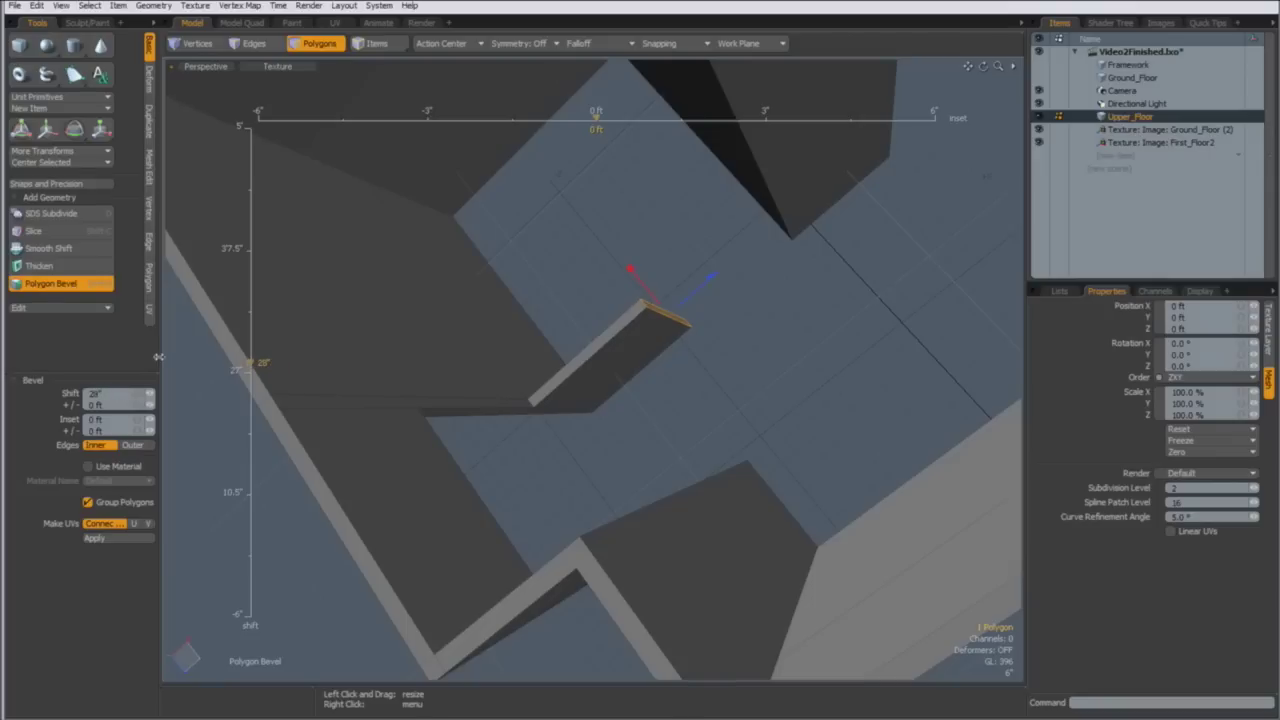
key(space)
Select the three inner polygons of the other doorway and paste a copy of them into a new mesh item
alt+drag(504, 508, 466, 424)
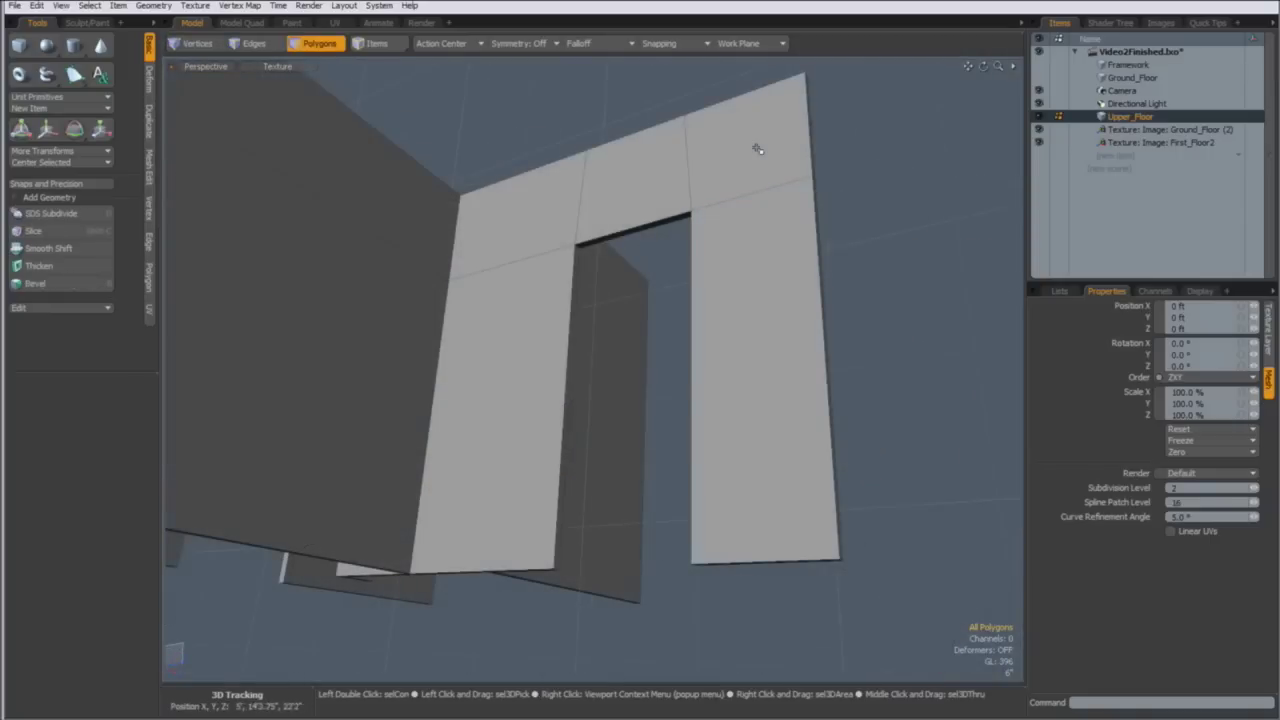
ctrl+alt+drag(571, 386, 596, 345)
mouse_move(571, 206)
mouse_down()
mouse_move(572, 190)
mouse_move(780, 215)
mouse_move(623, 266)
mouse_up()
ctrl+click(551, 208)
shift+click(843, 236)
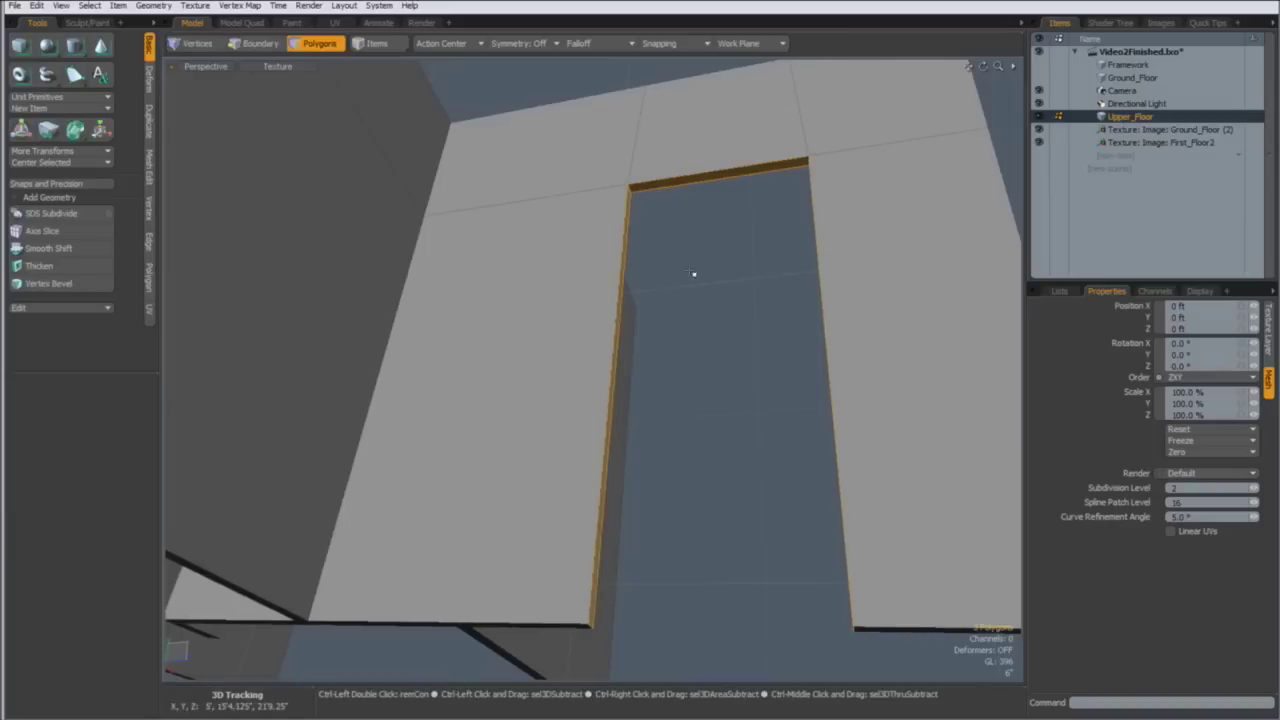
click(1118, 156)
click(1120, 158)
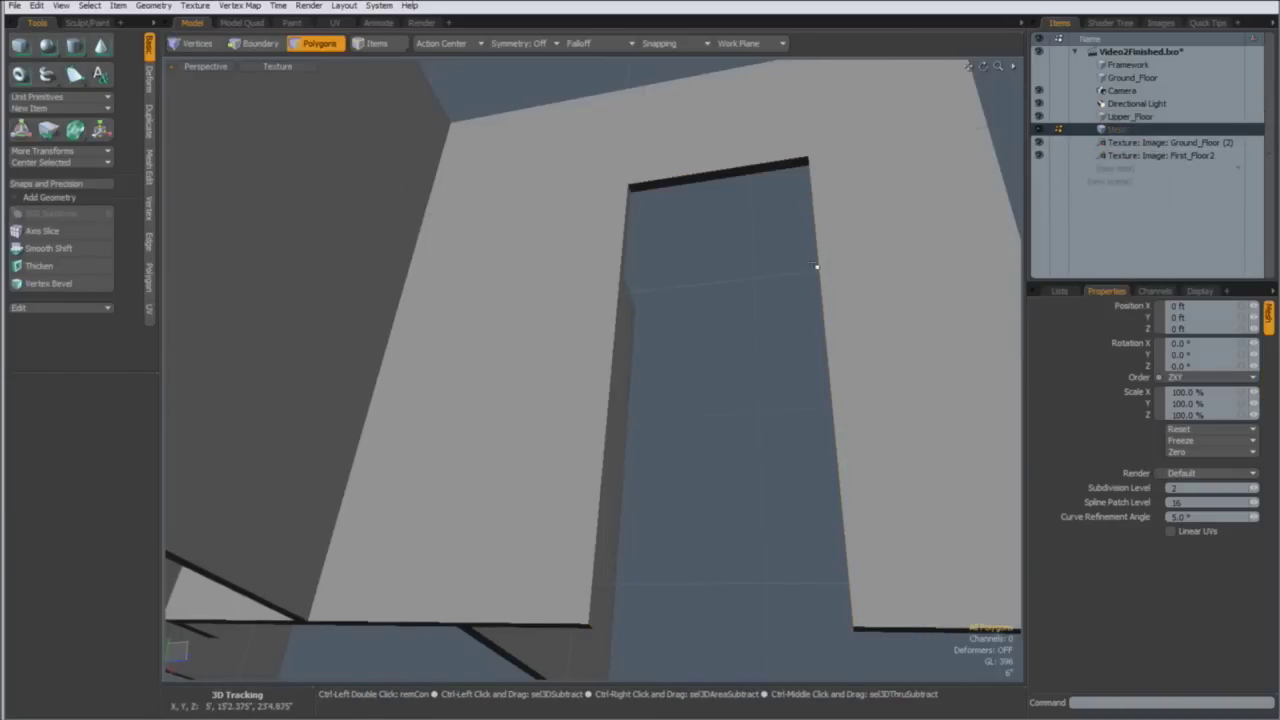
Select the three pasted doorway polygons and bevel them repeatedly to build a frame around the opening
double_click(664, 187)
alt+drag(664, 187, 538, 260)
key(b)
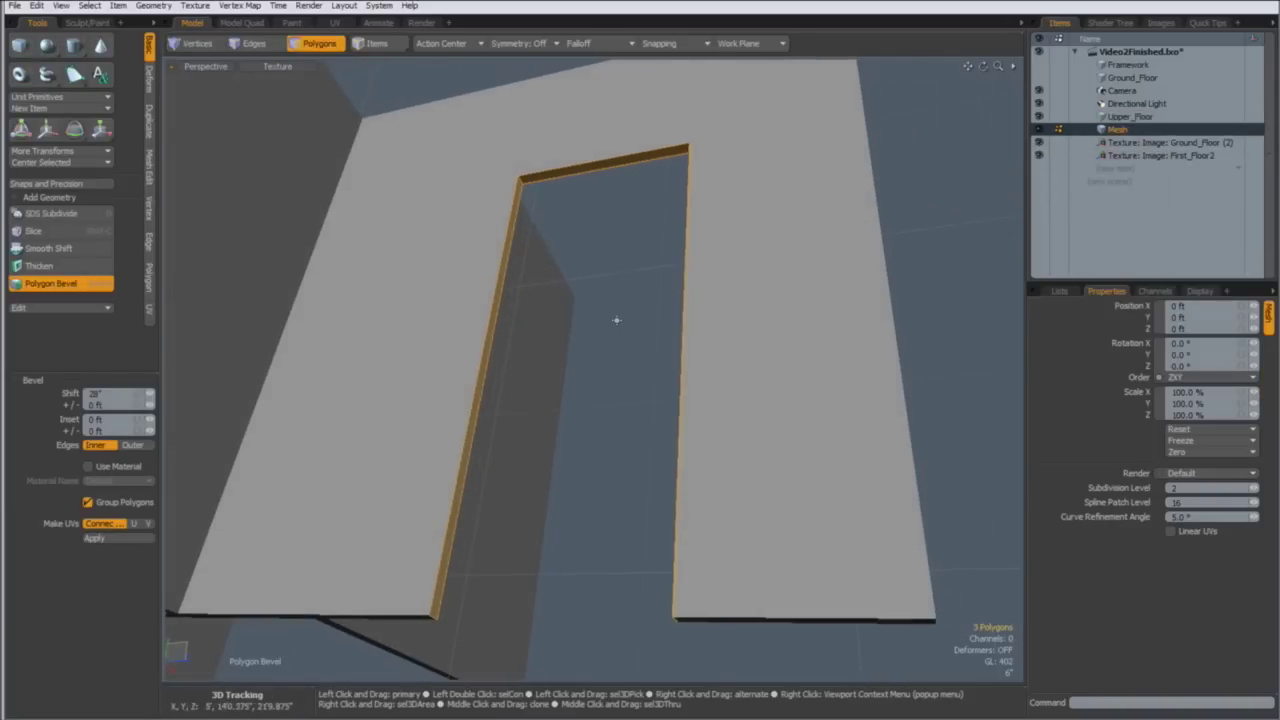
click(616, 321)
alt+drag(540, 363, 611, 361)
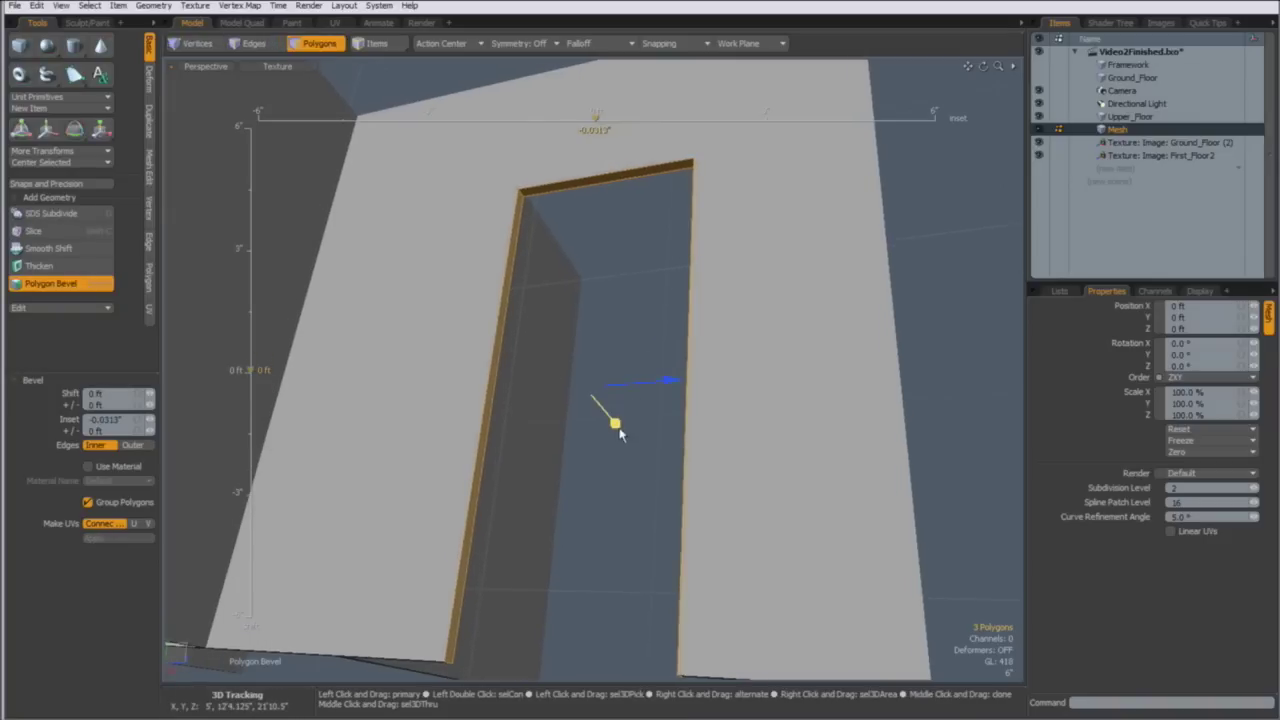
alt+drag(604, 413, 521, 447)
key(shift)
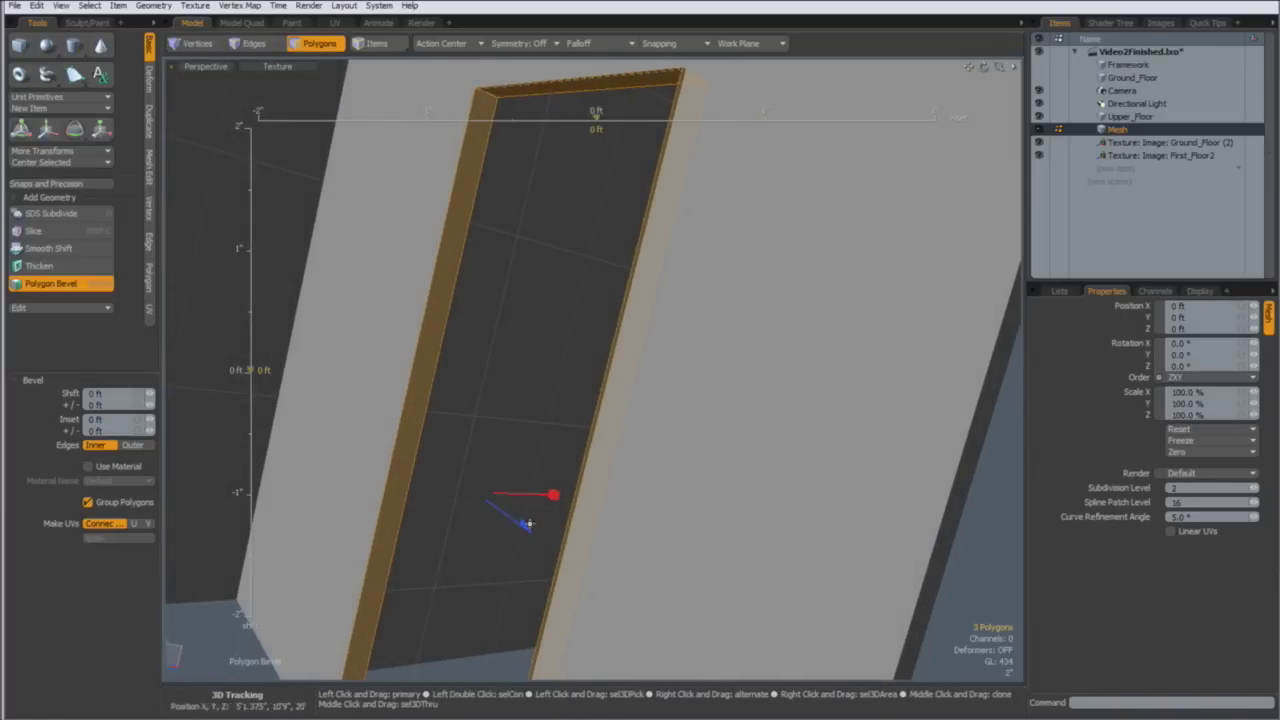
drag(524, 530, 505, 366)
key(space)
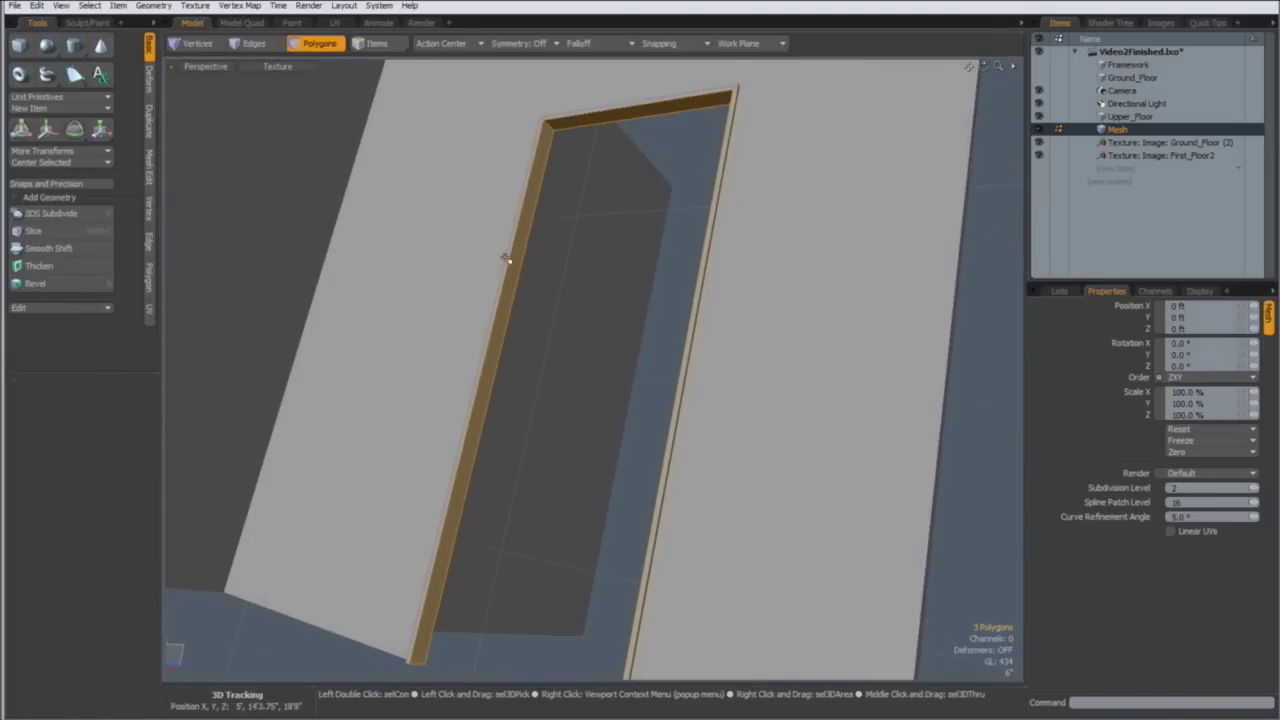
Copy the frame's three inner polygons into another new mesh item and select the pasted polygons there
click(1118, 169)
click(1120, 169)
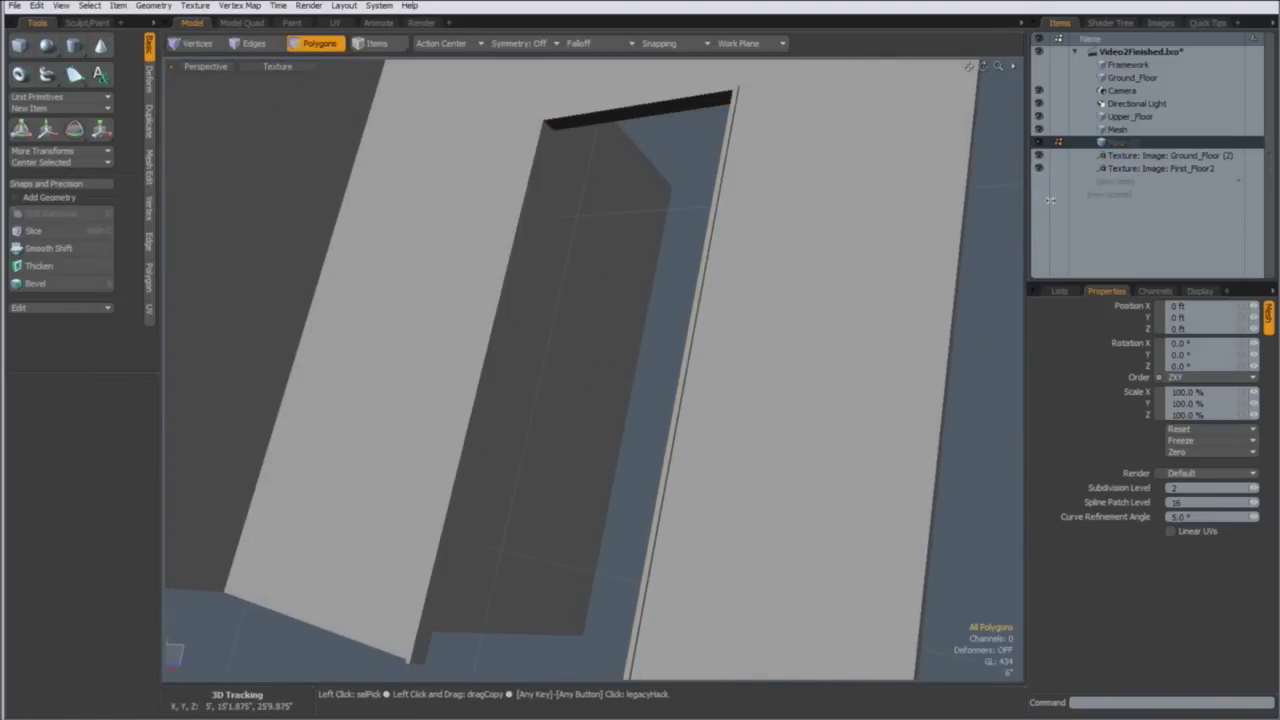
double_click(522, 267)
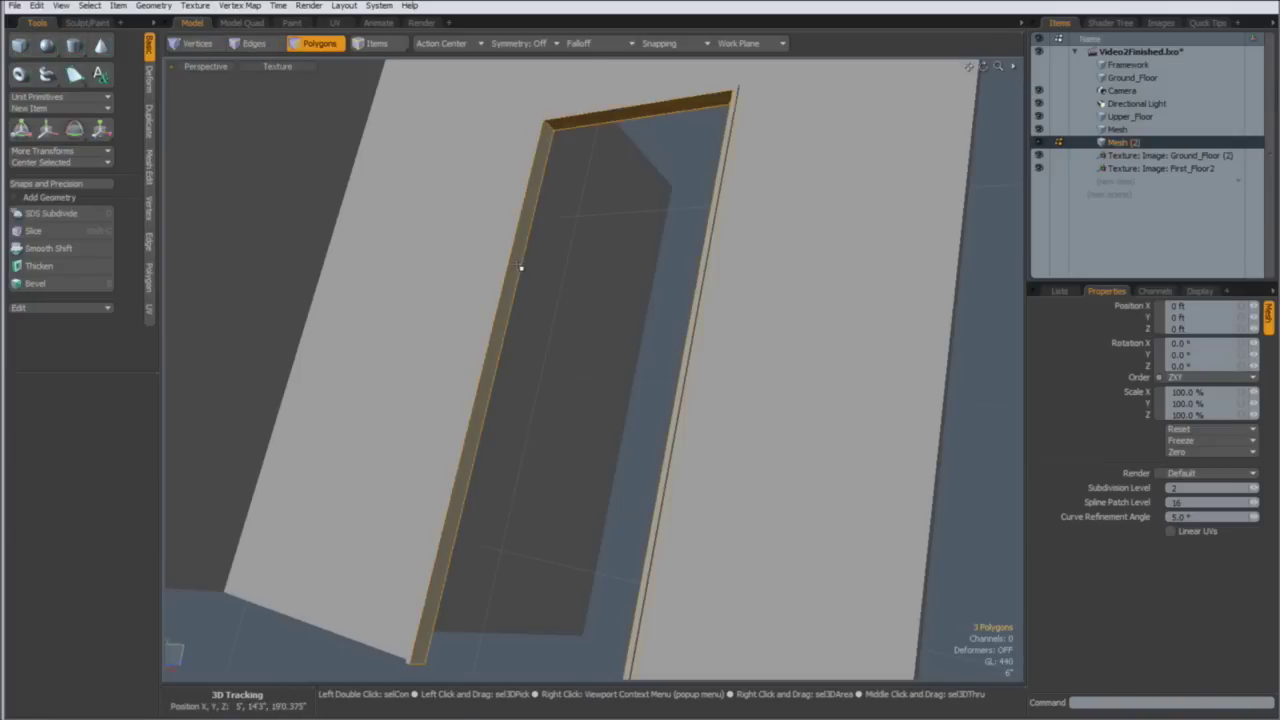
alt+drag(522, 267, 563, 286)
alt+drag(529, 400, 531, 463)
Select the two bottom edges of the pasted side polygons and bridge them across the doorway threshold
key(1)
key(2)
alt+drag(506, 514, 735, 492)
shift+click(750, 494)
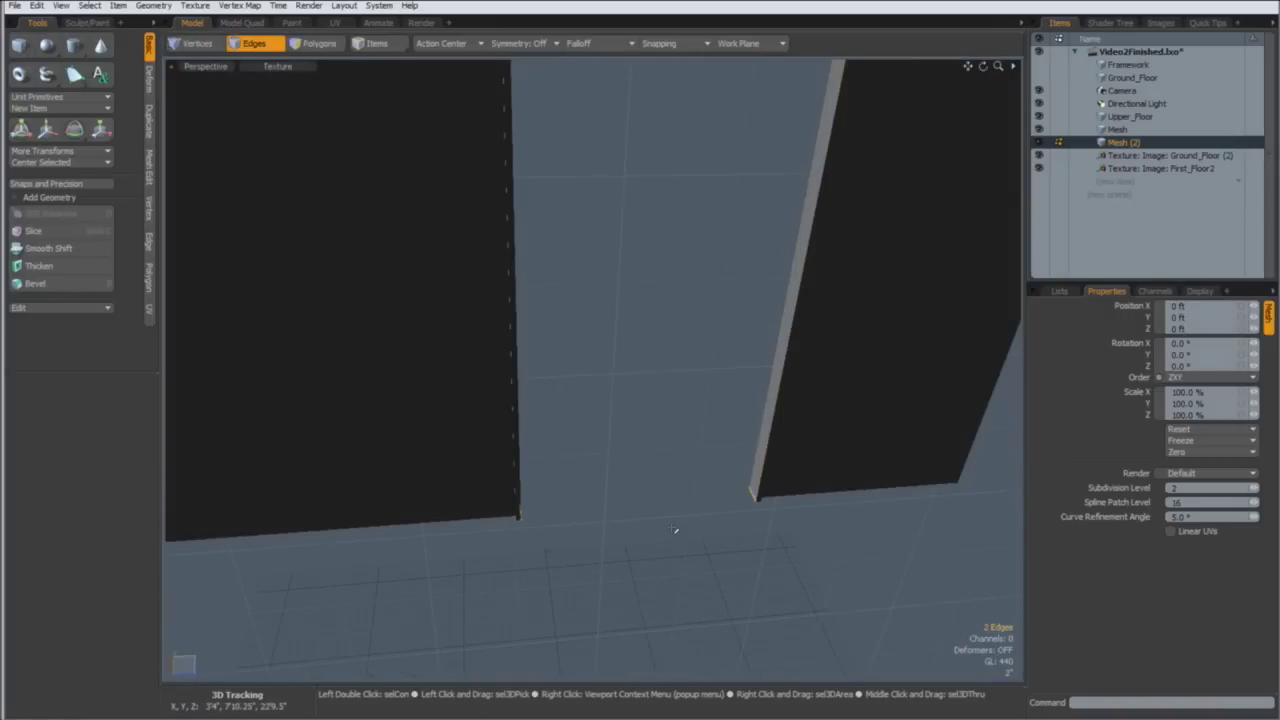
click(151, 126)
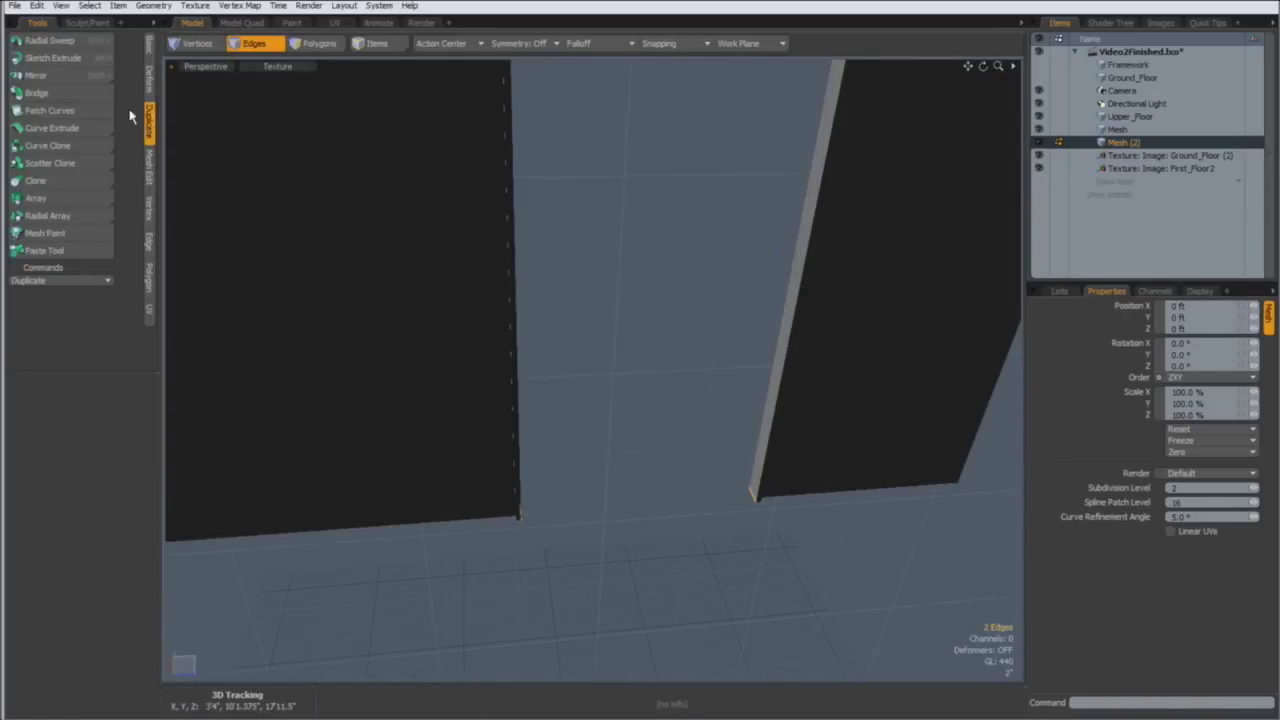
click(88, 94)
click(605, 296)
key(space)
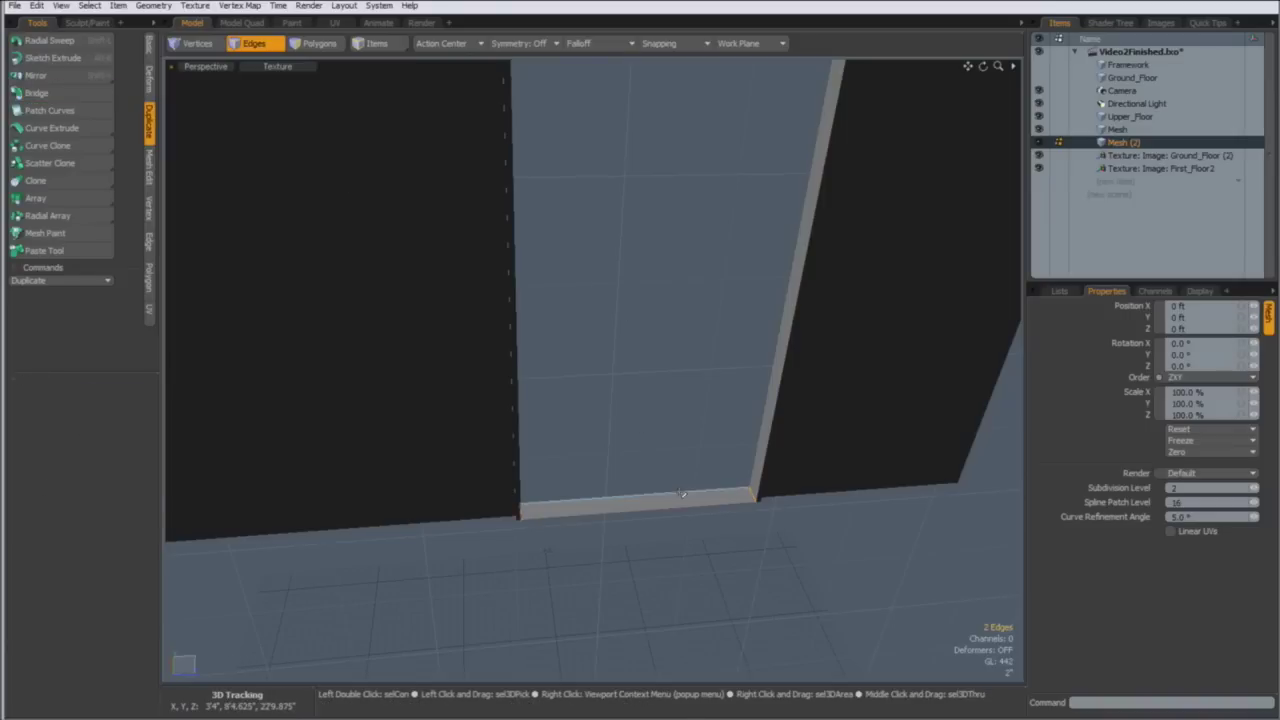
Select the four border edges on each side of the polygon loop and fill both openings to close the door slab
key(3)
alt+drag(637, 354, 543, 286)
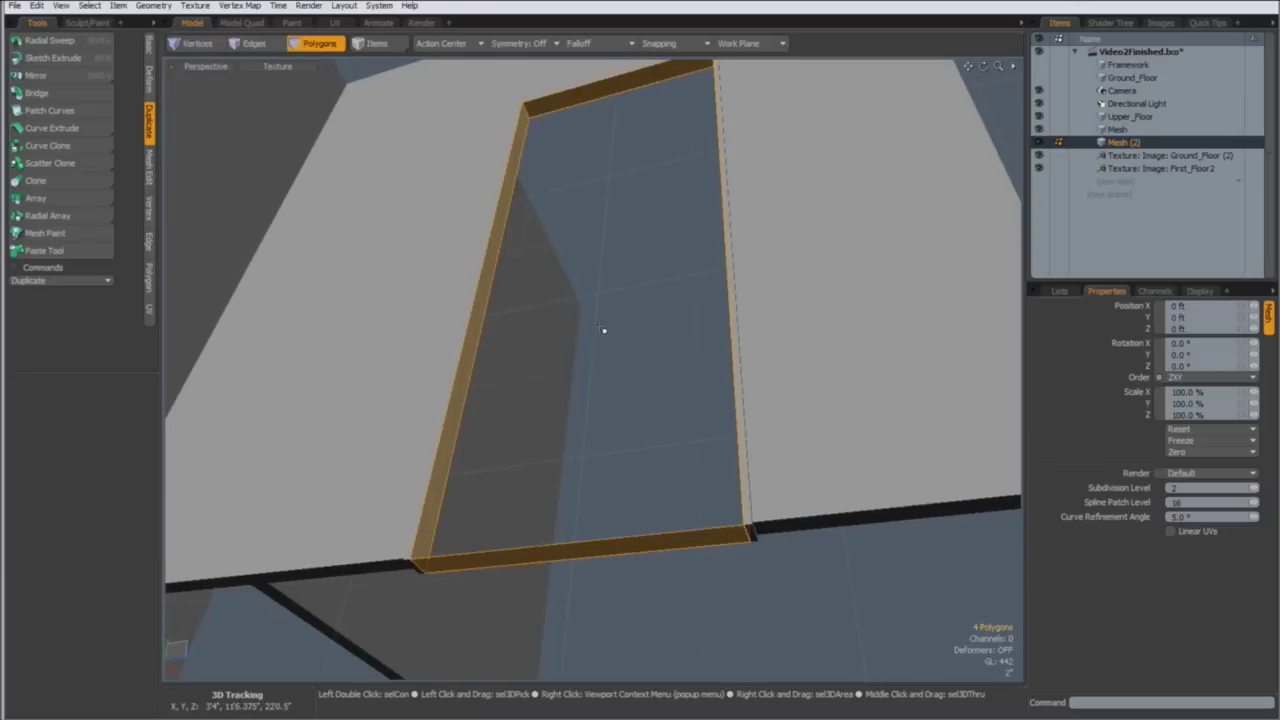
key(2)
key(3)
key(2)
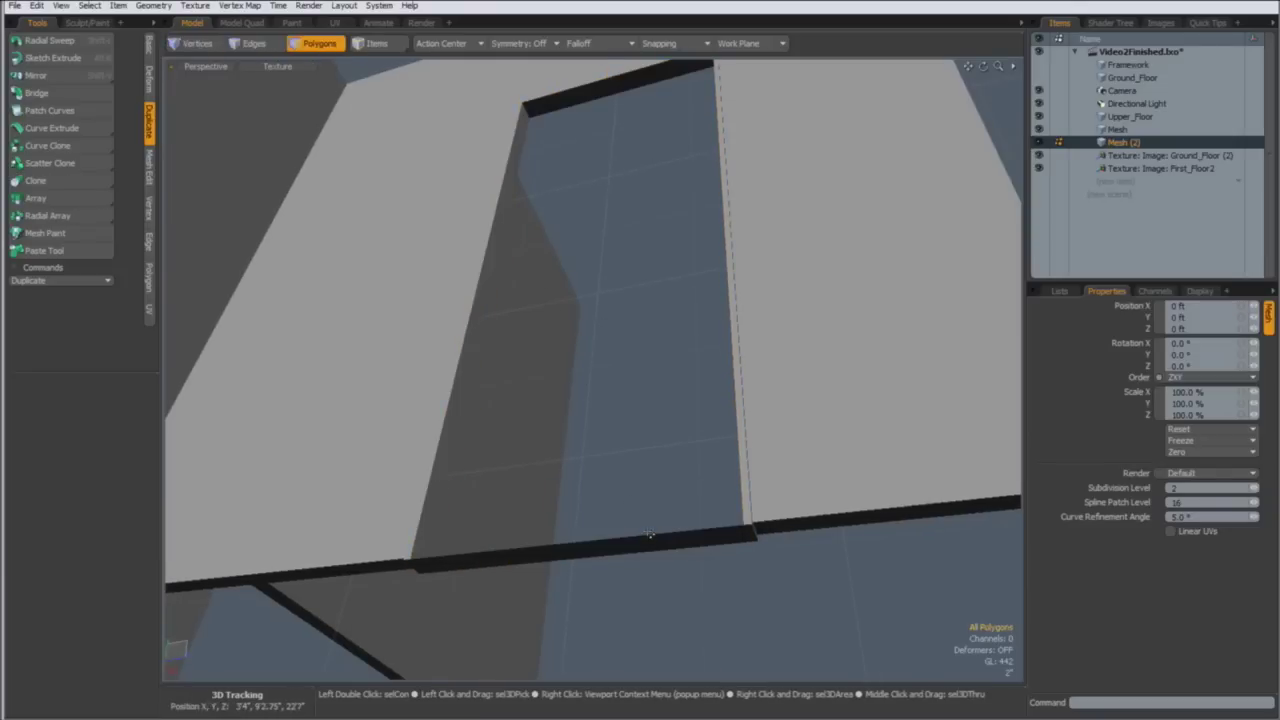
alt+drag(560, 360, 617, 385)
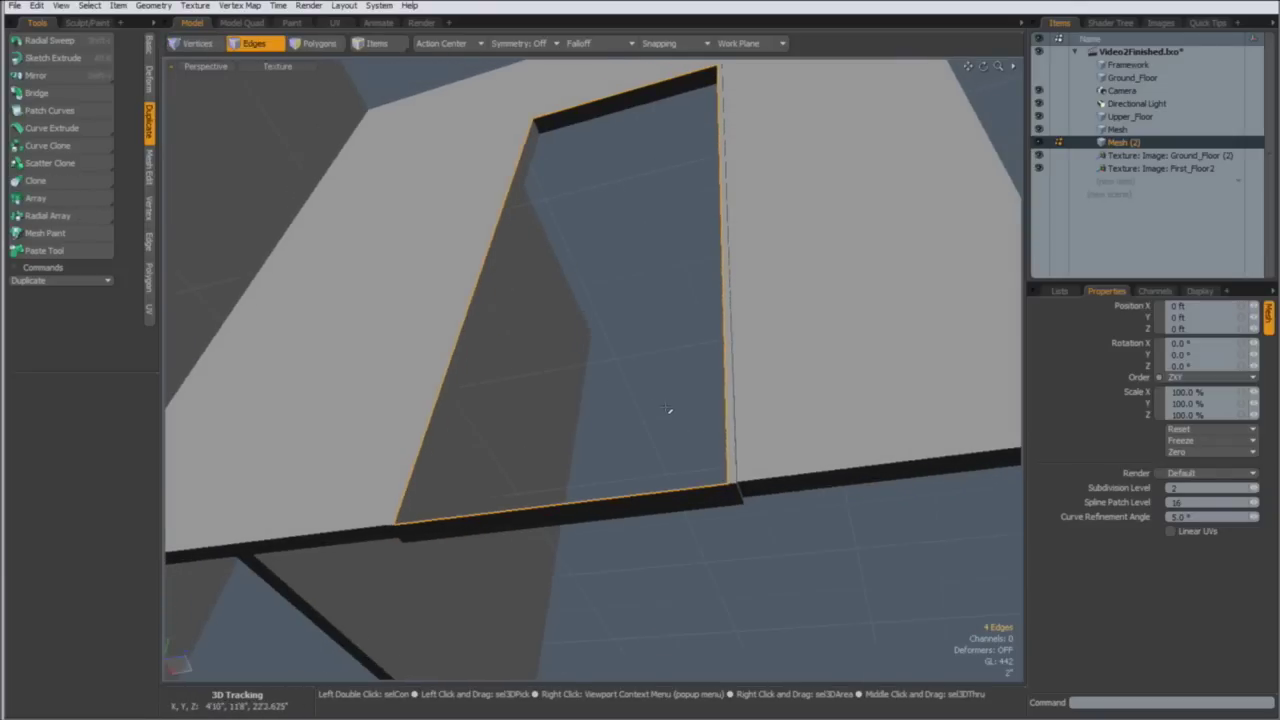
alt+drag(670, 447, 368, 254)
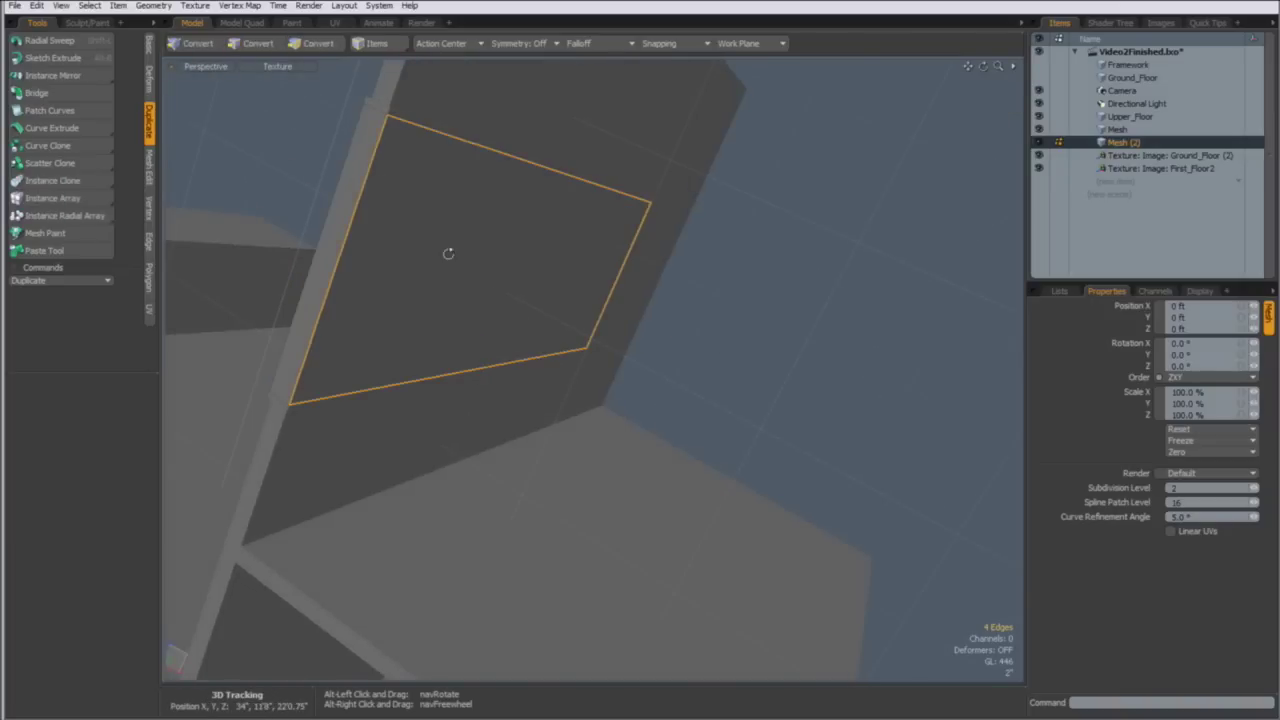
alt+drag(449, 251, 587, 311)
Select the door's bottom polygon and raise it about 0.625" along Y to leave a gap above the floor
key(3)
click(587, 311)
alt+drag(594, 214, 603, 346)
key(y)
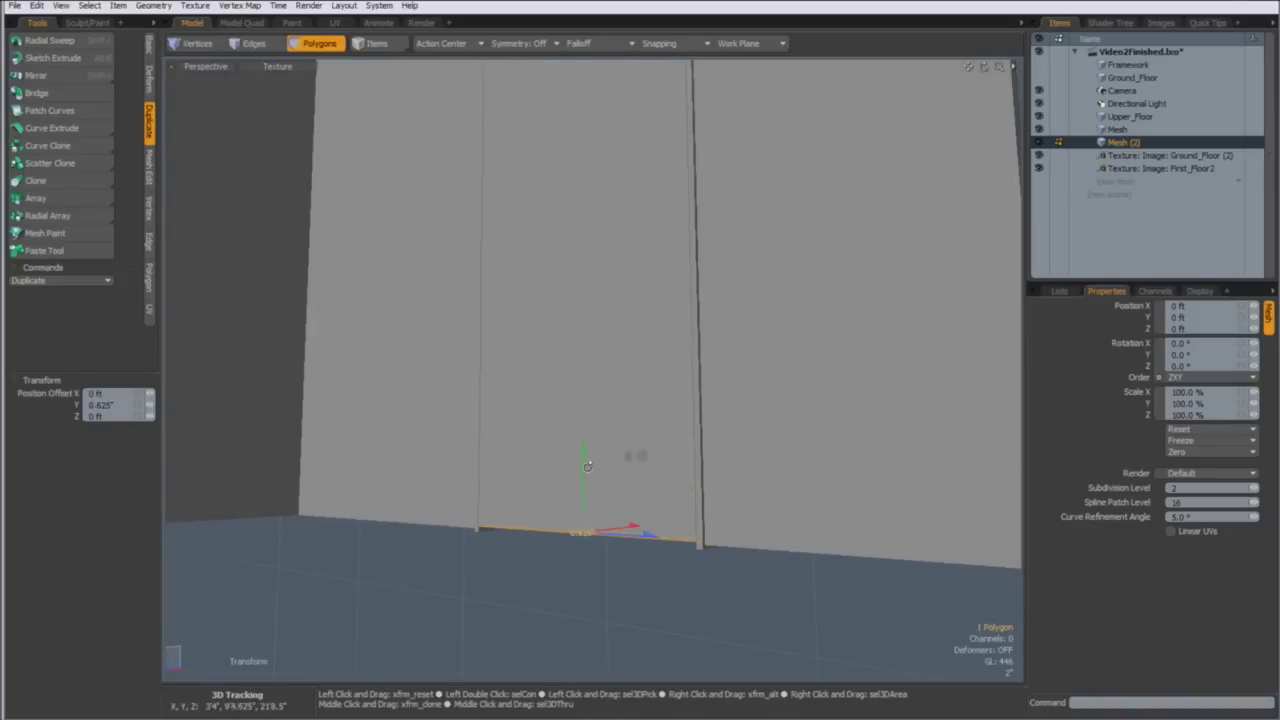
alt+drag(587, 466, 579, 458)
key(space)
key(space)
key(space)
key(space)
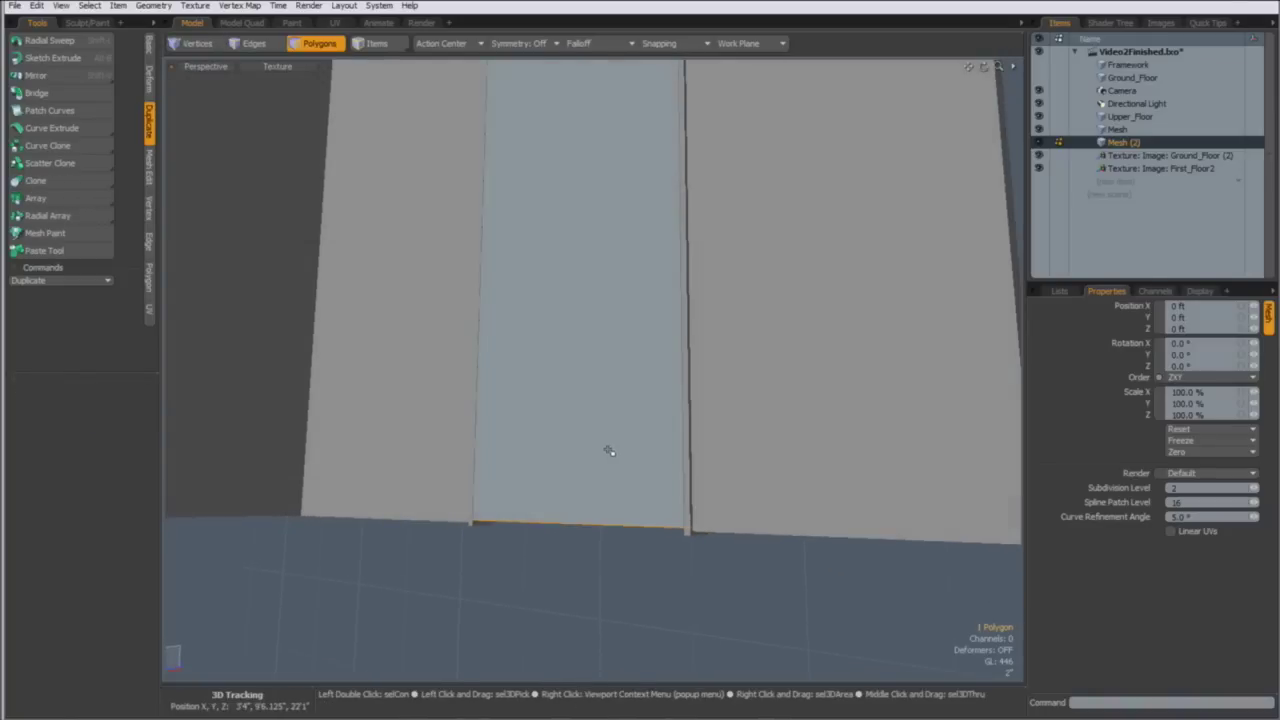
Select all six door polygons and scale them along X to about 46.5% to thin the door, then deselect them
alt+drag(654, 443, 580, 294)
key(r)
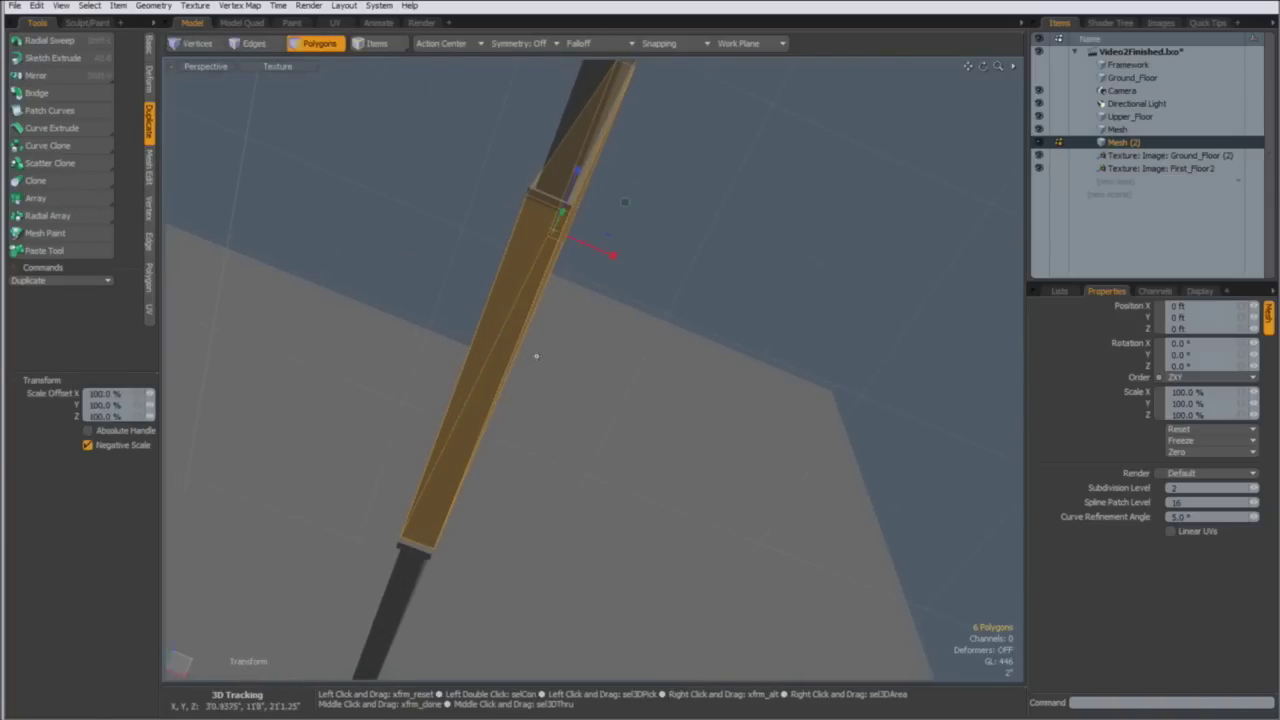
mouse_move(594, 246)
alt+mouse_down()
mouse_move(608, 269)
mouse_move(588, 257)
alt+mouse_up()
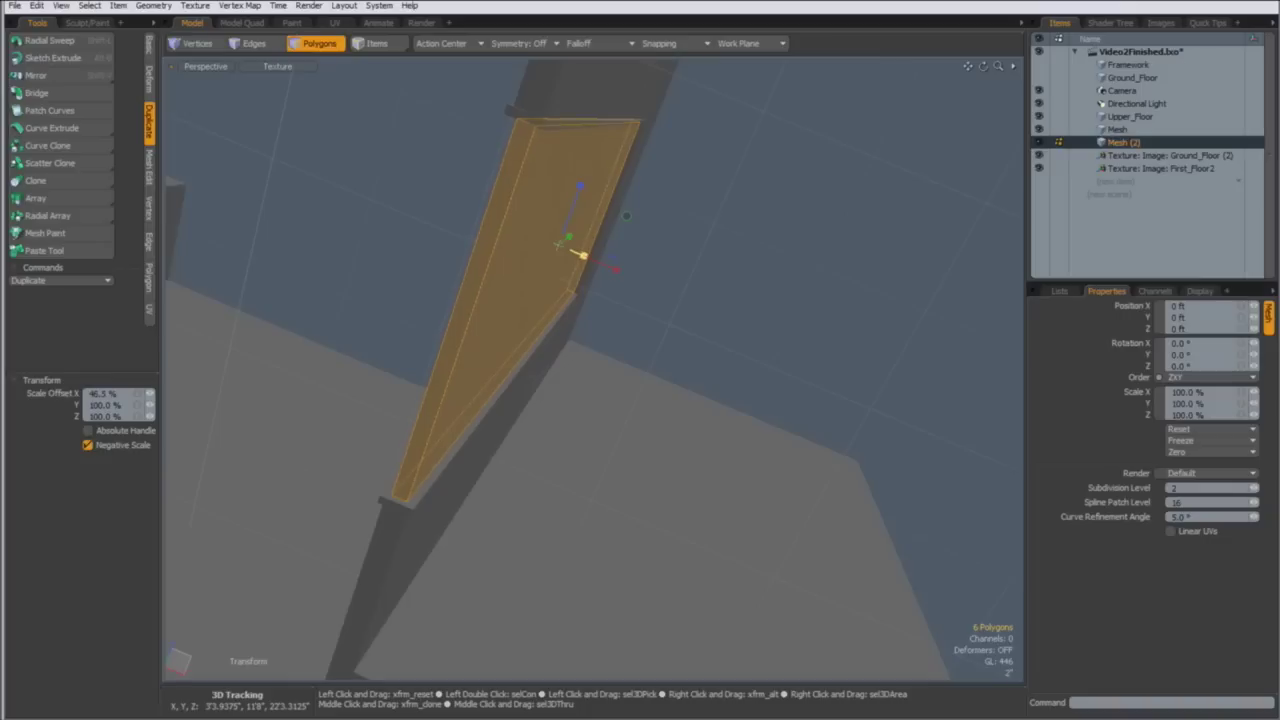
key(q)
click(455, 207)
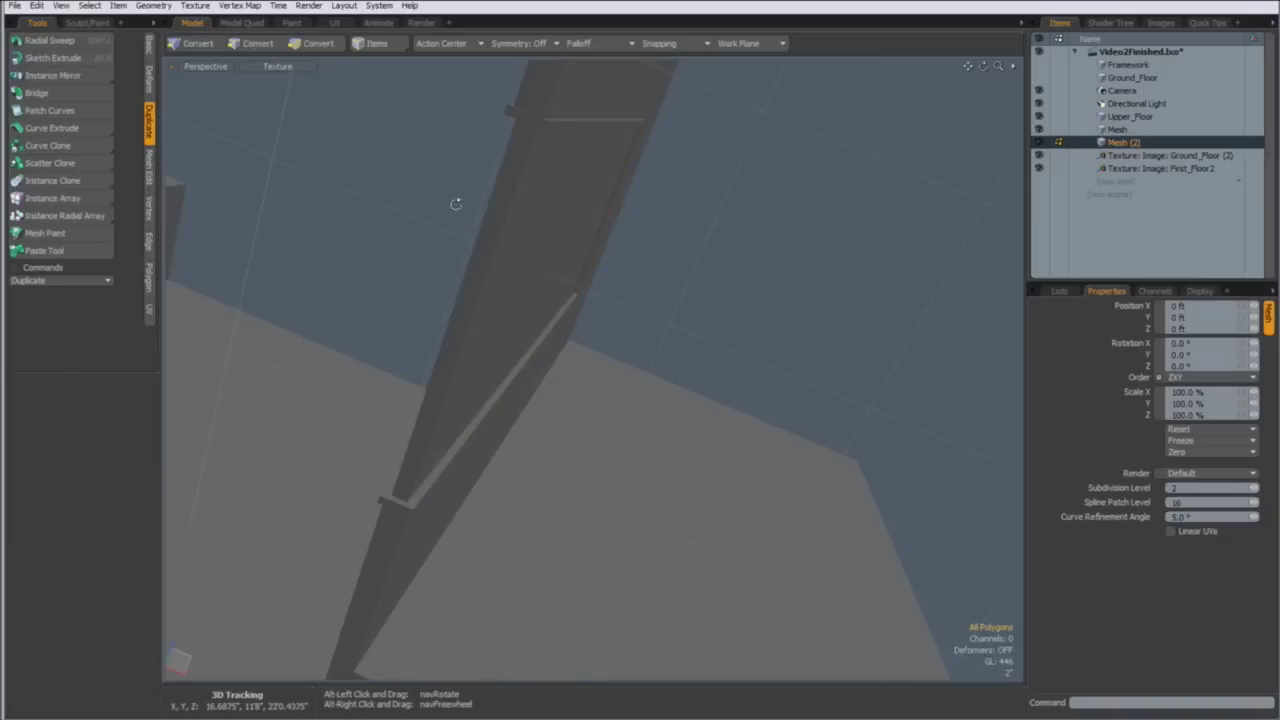
In the frame's mesh item, select the three inner polygons around the door and scale them to about 76% along X
alt+drag(488, 165, 519, 316)
scroll(555, 199, up, 5)
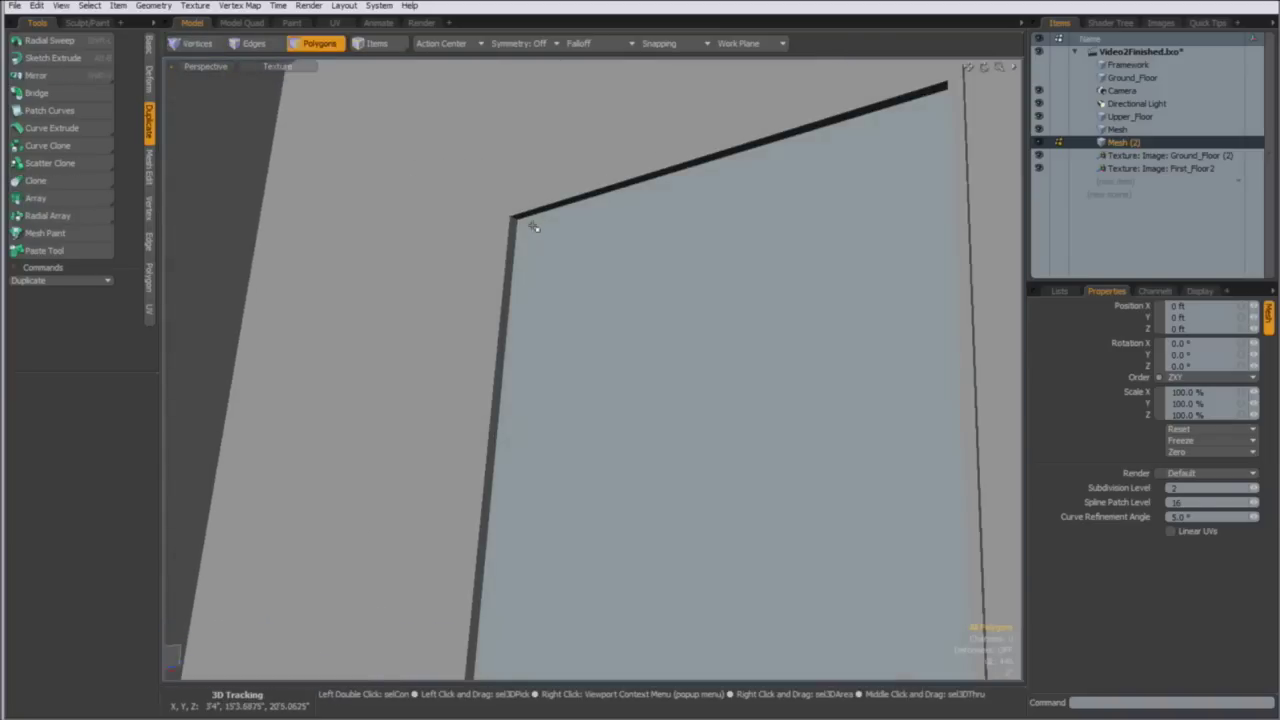
click(1117, 129)
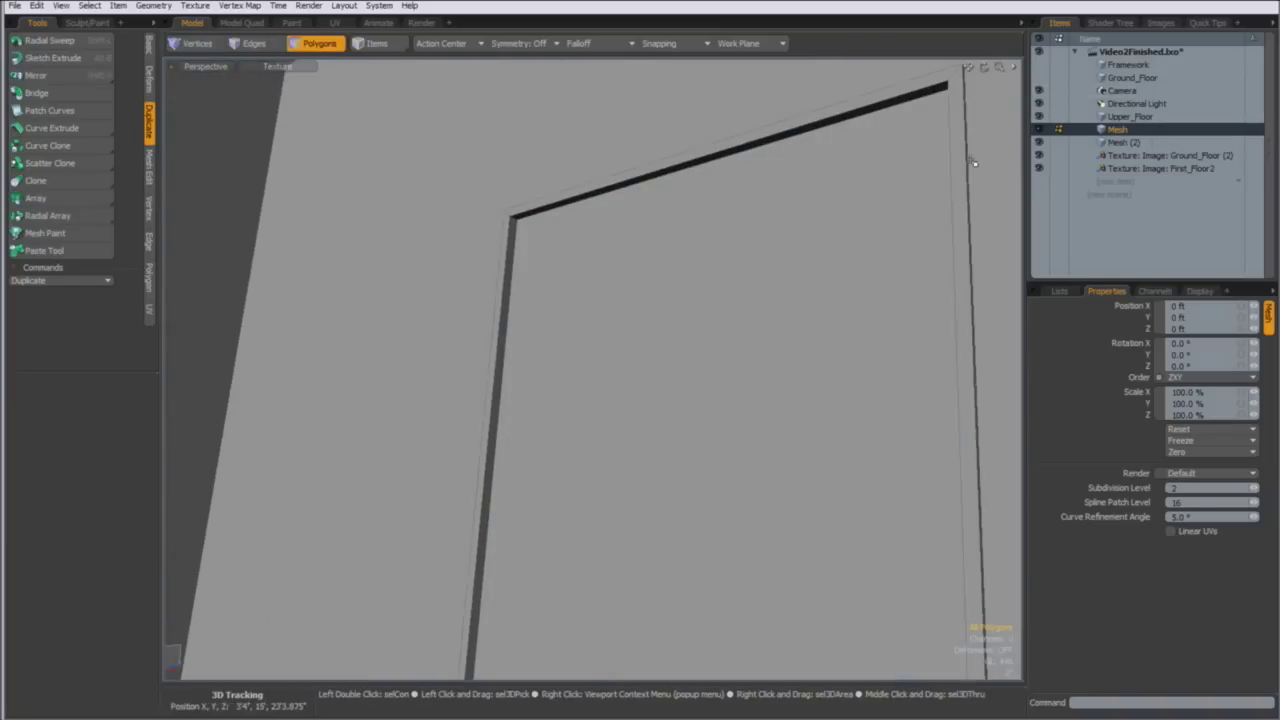
click(510, 235)
shift+click(520, 219)
key(shift+a)
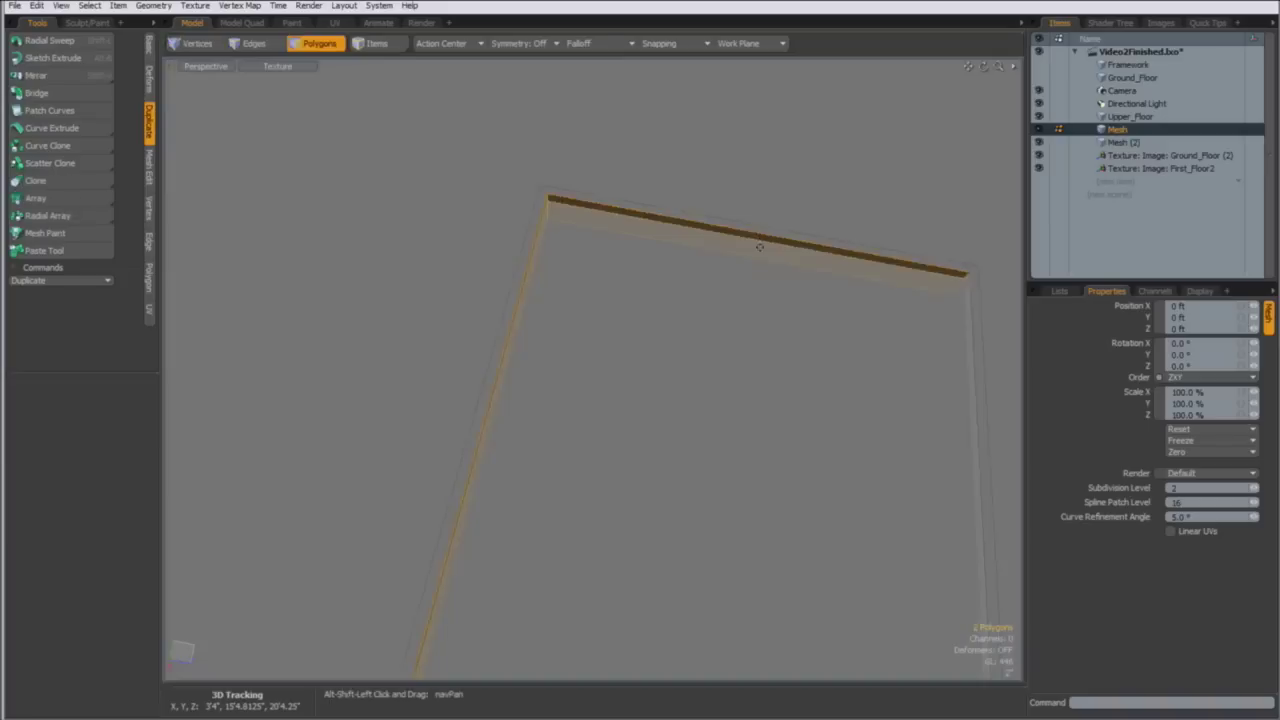
shift+click(788, 374)
alt+drag(786, 380, 685, 317)
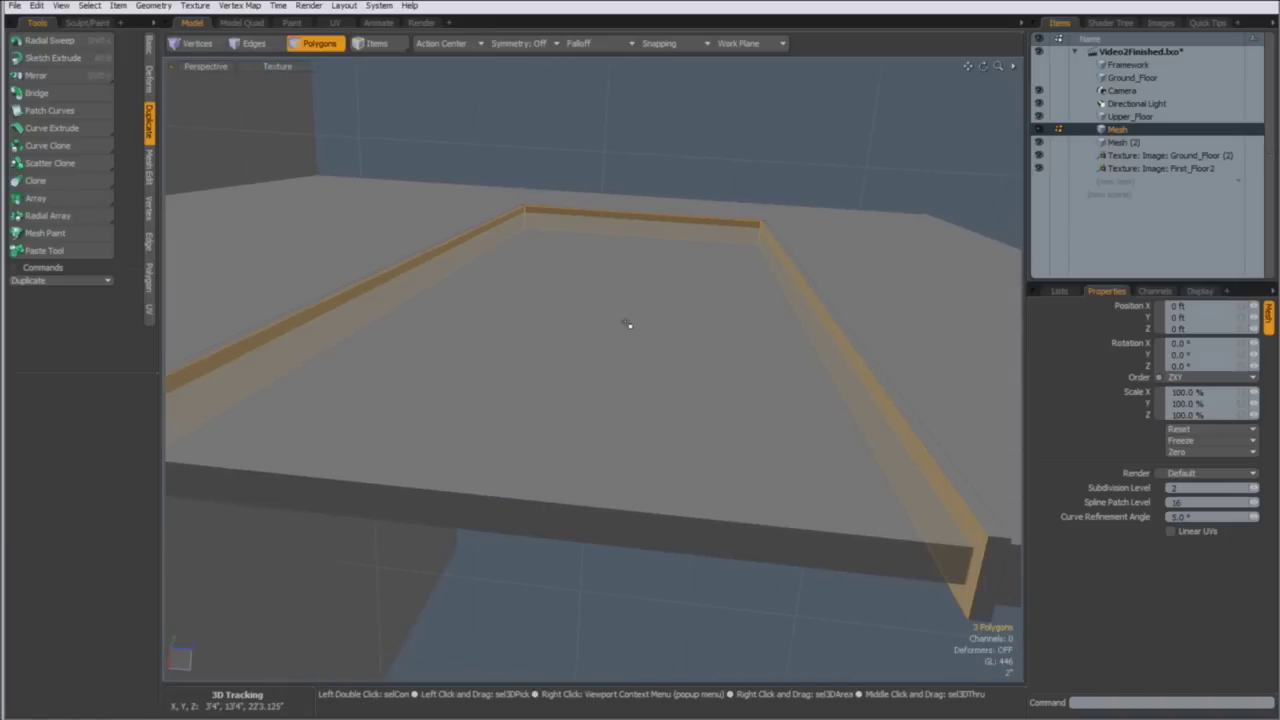
key(y)
drag(605, 377, 604, 354)
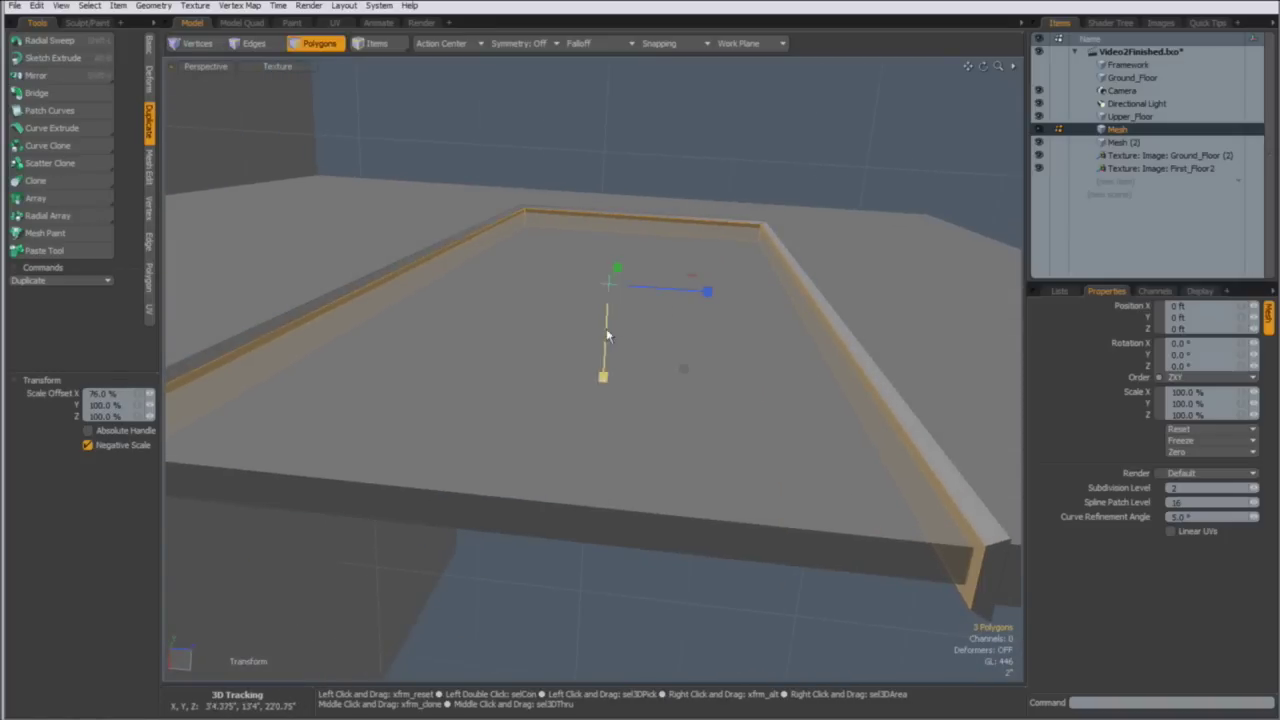
key(space)
click(617, 171)
alt+drag(617, 171, 426, 257)
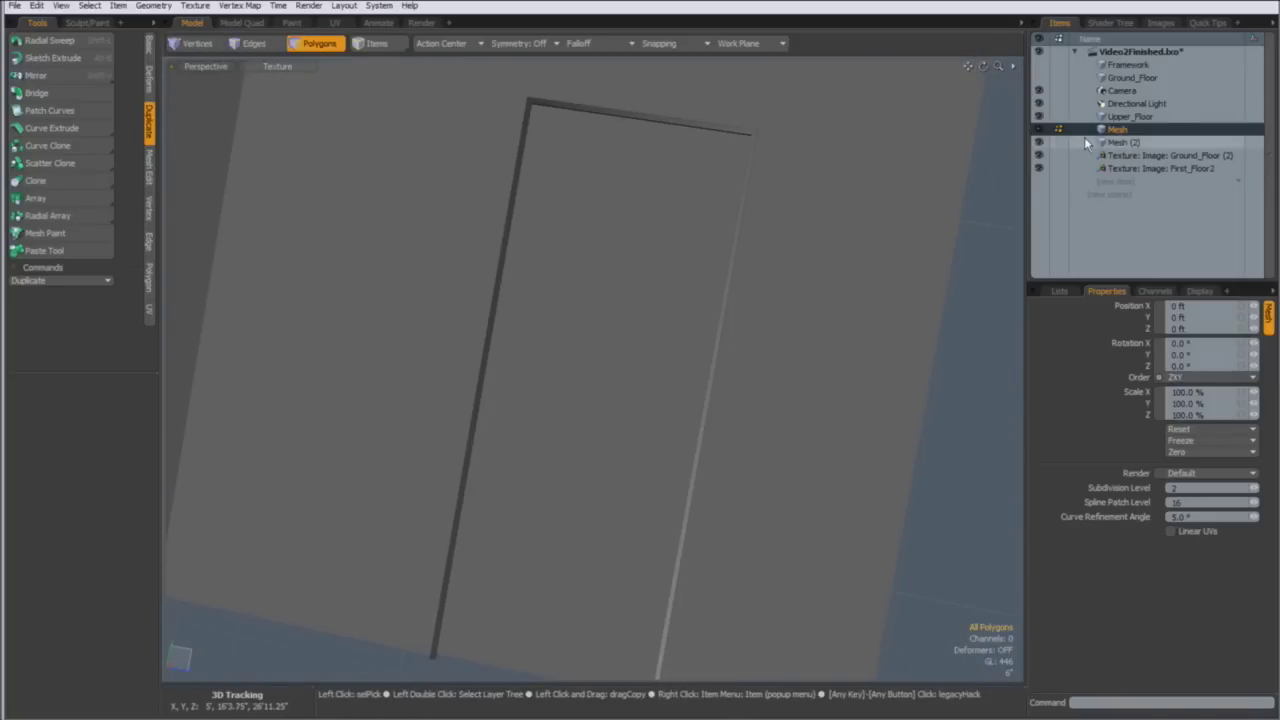
In the door's mesh item, create an X-axis cylinder for the doorknob, about 2" in Y and Z radius, extending through the door
click(1122, 142)
click(150, 50)
click(74, 45)
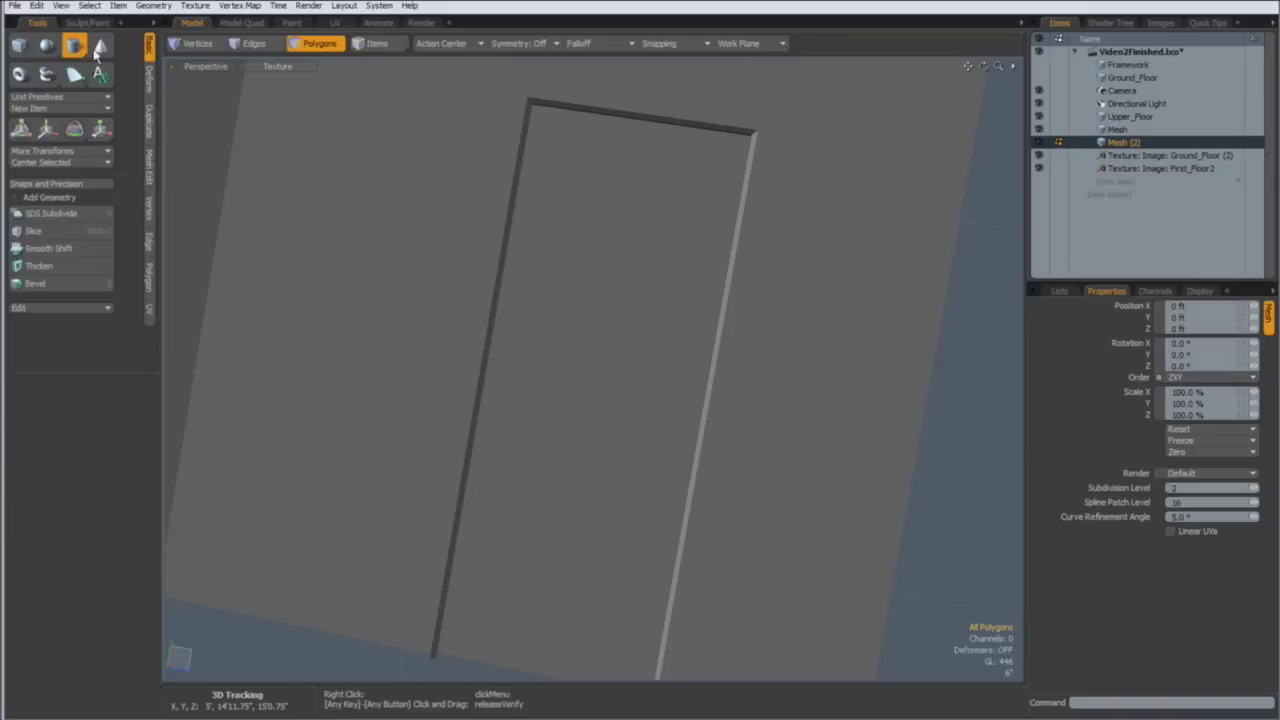
alt+drag(634, 378, 548, 369)
click(533, 362)
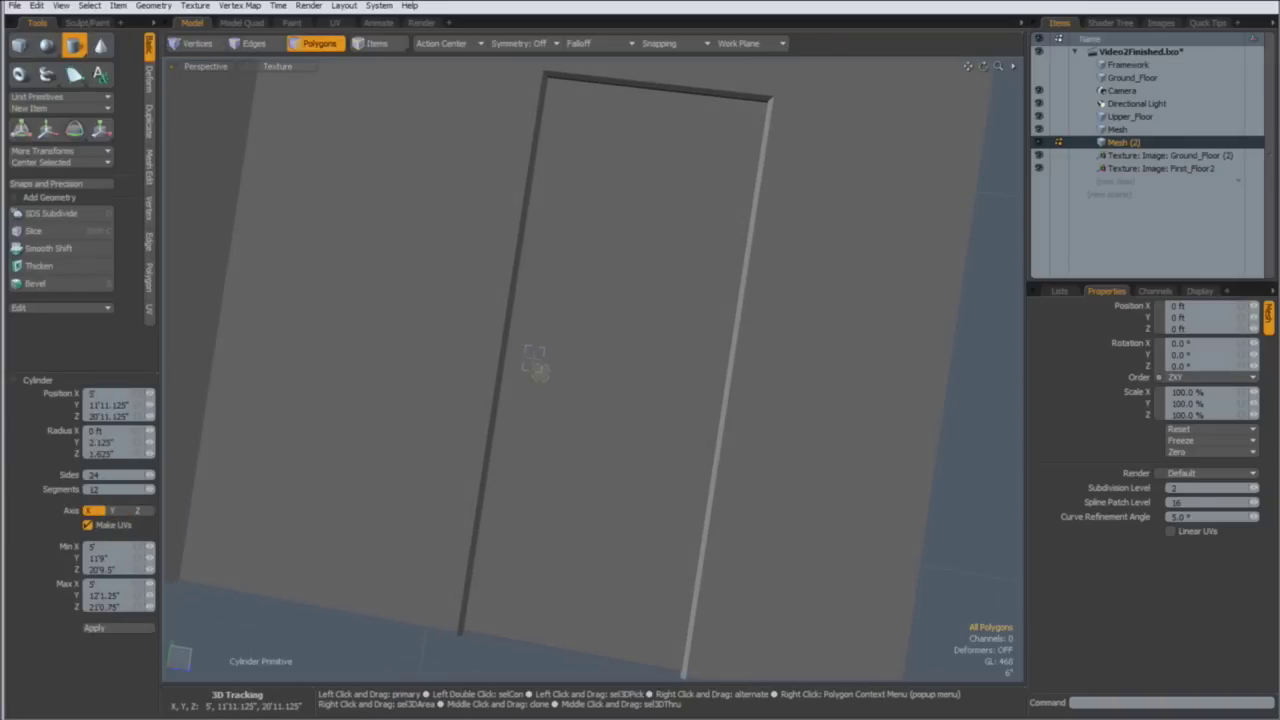
scroll(577, 354, up, 5)
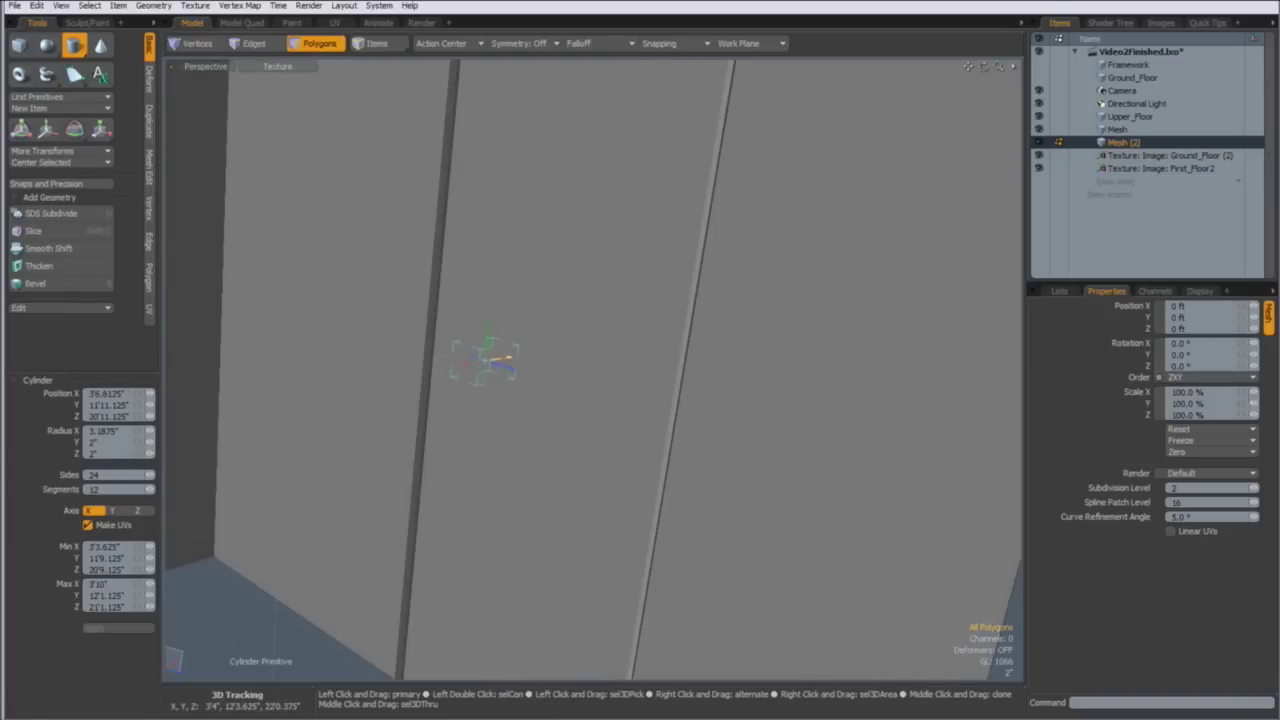
scroll(317, 432, up, 3)
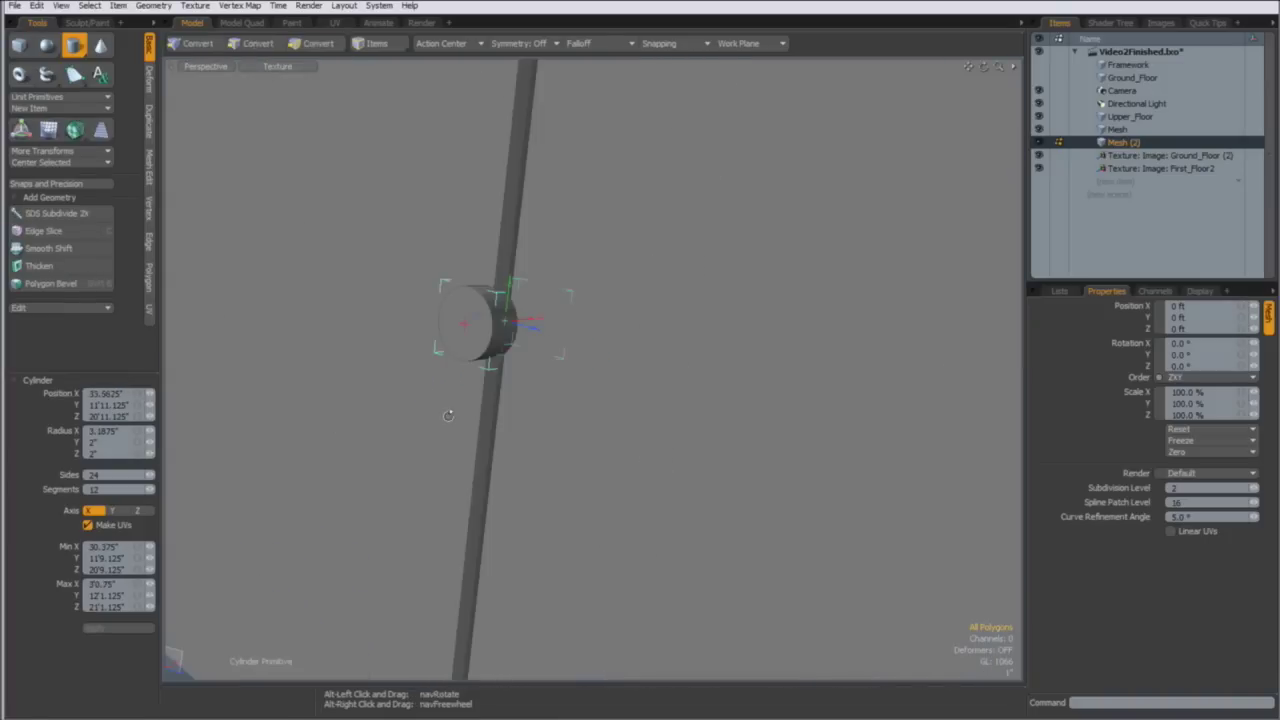
Move the doorknob cylinder inward from the door's edge and set it to 12 sides, 1 segment and a 2" X radius
alt+drag(448, 415, 470, 410)
drag(537, 333, 656, 355)
scroll(664, 360, down, 1)
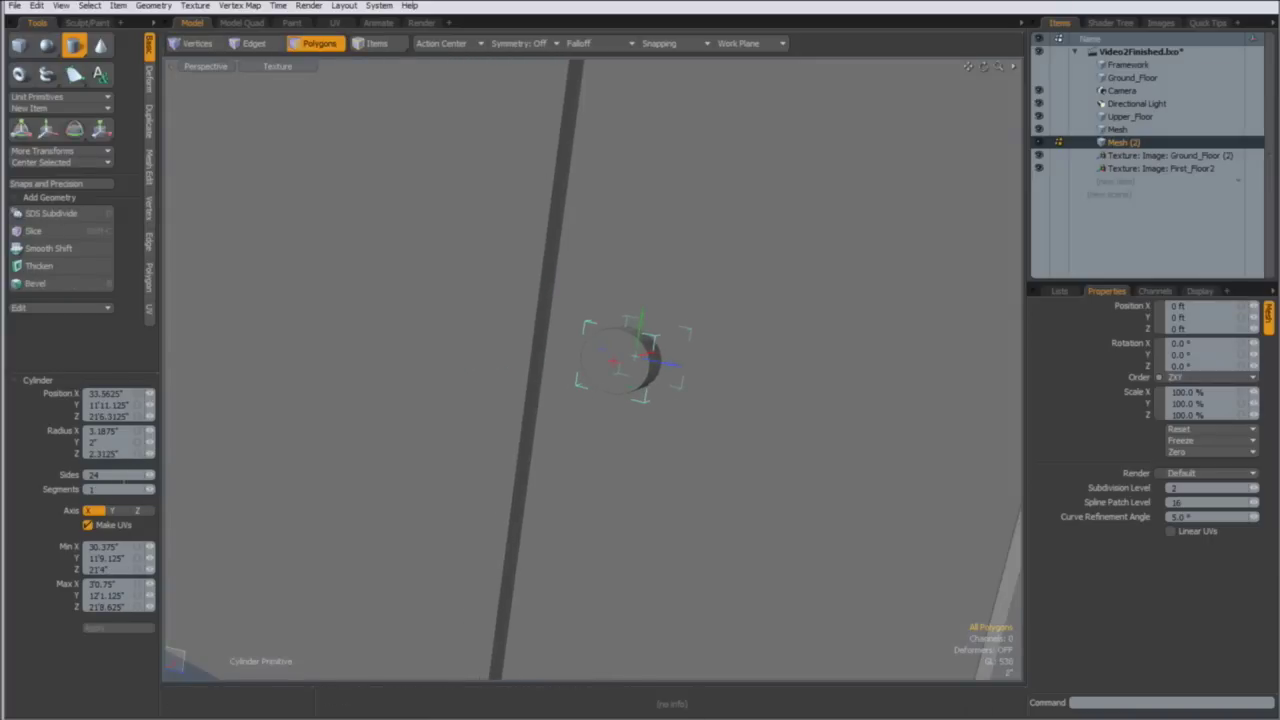
text(12)
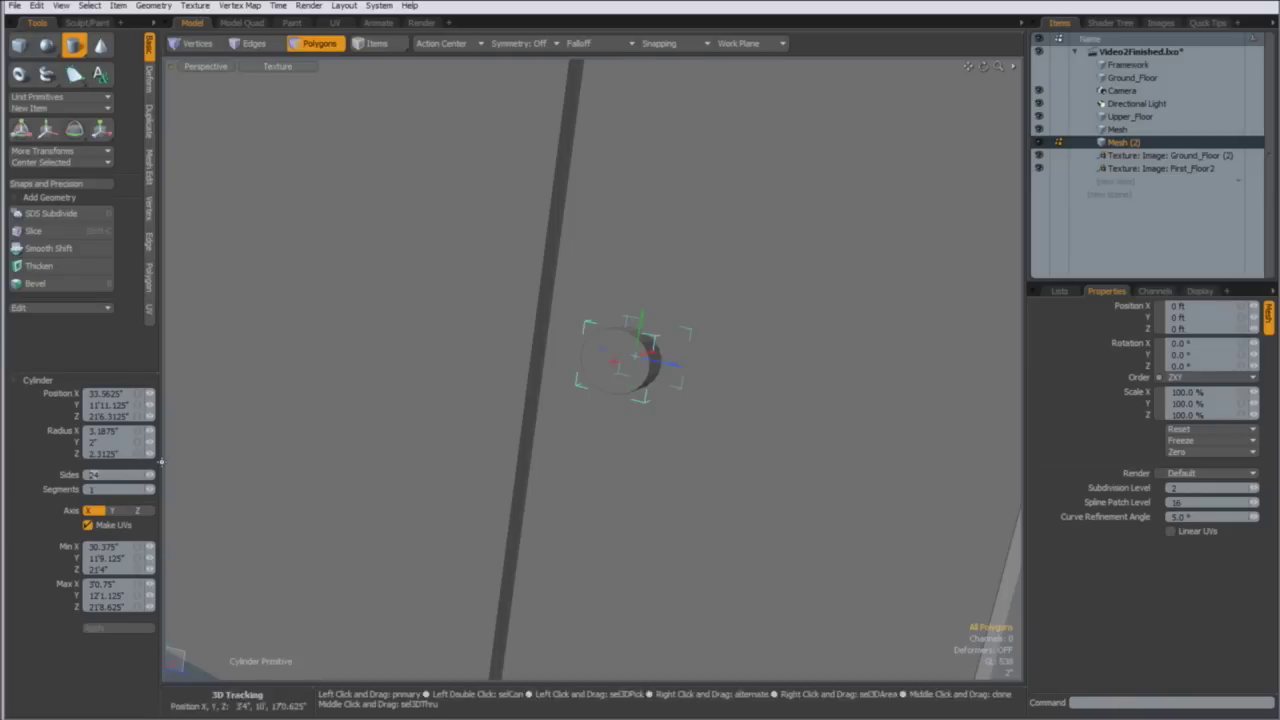
key(Return)
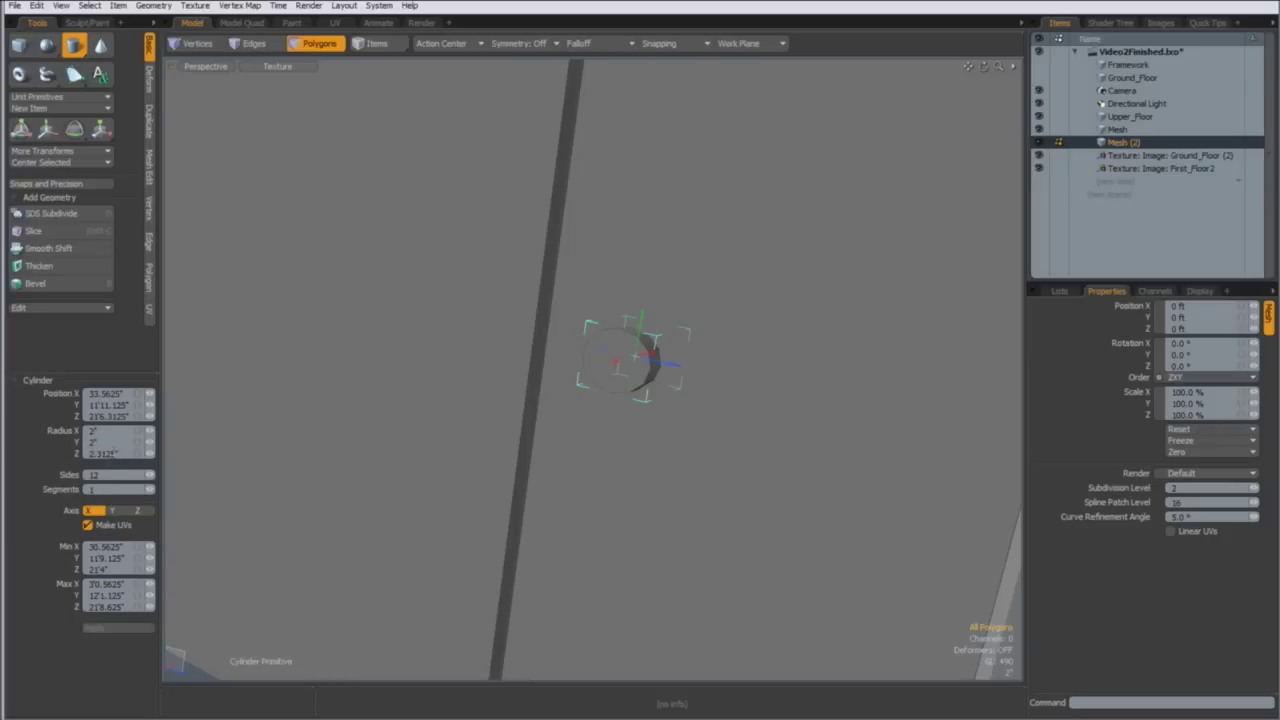
alt+drag(600, 355, 498, 372)
key(space)
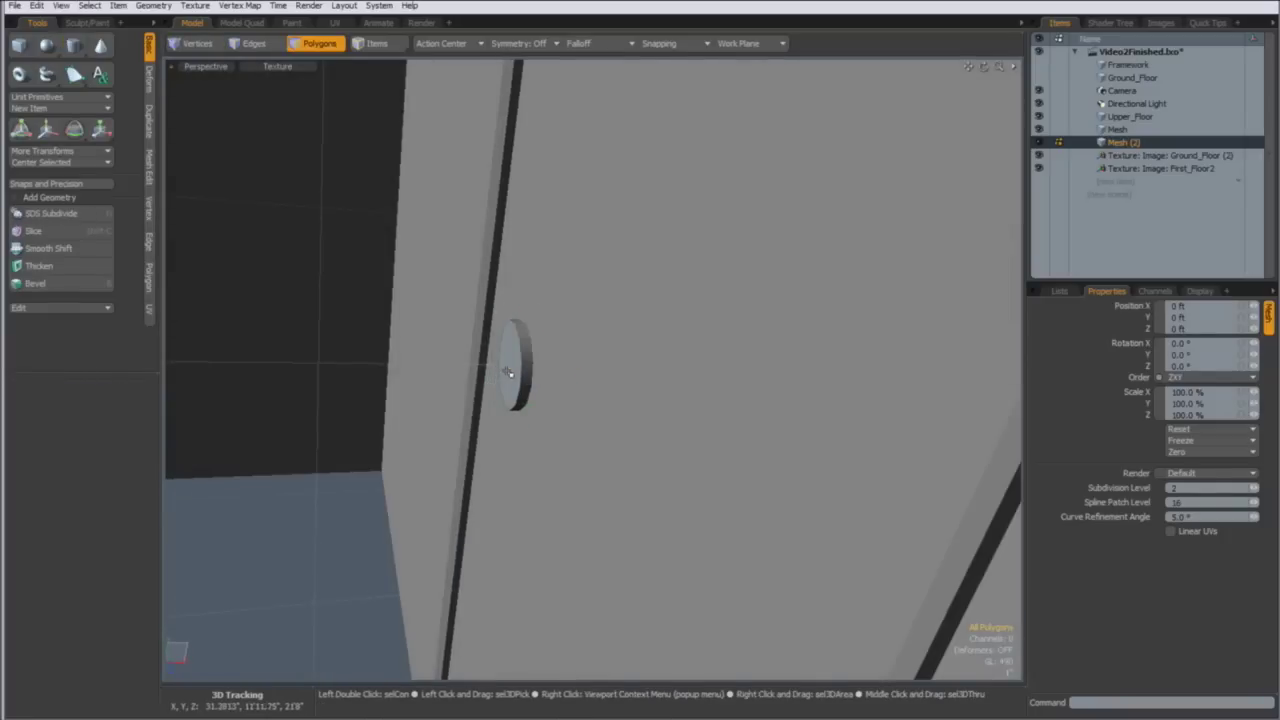
Inset the doorknob's two end faces 0.925" and bevel them outward in flared stages of about 0.375", 0.69" and 0.4"
alt+drag(617, 366, 513, 381)
key(b)
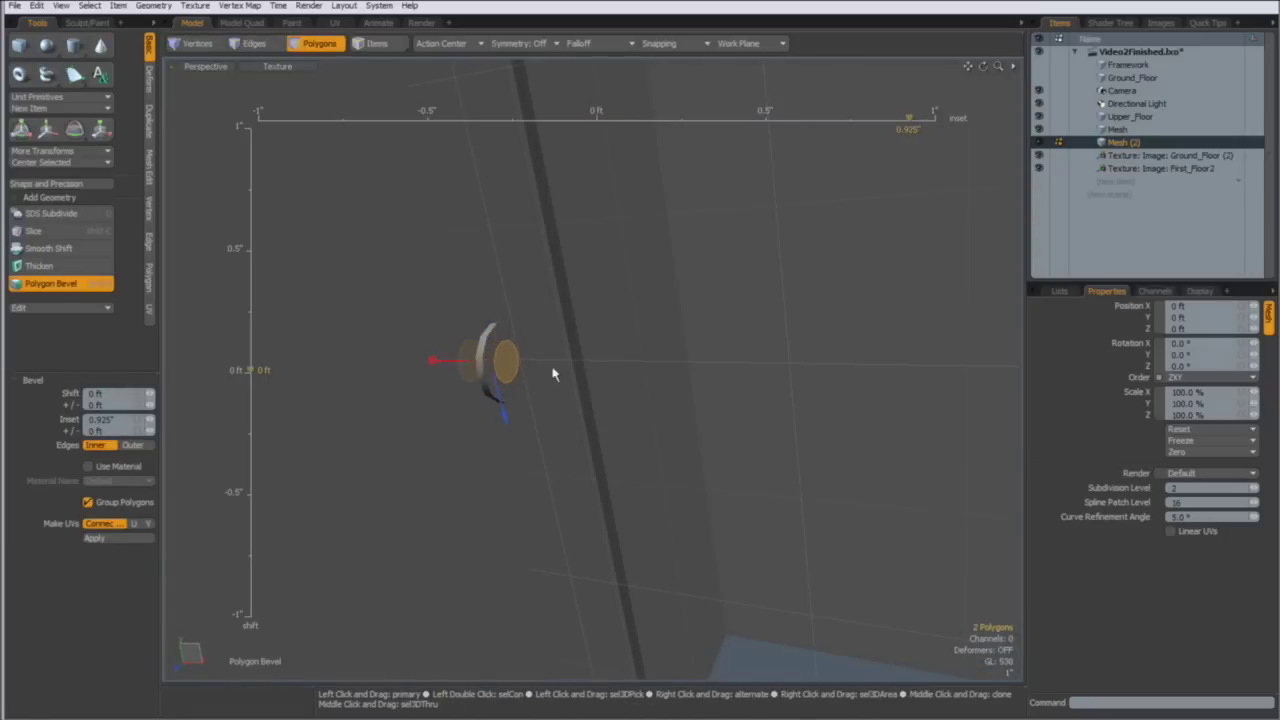
click(483, 366)
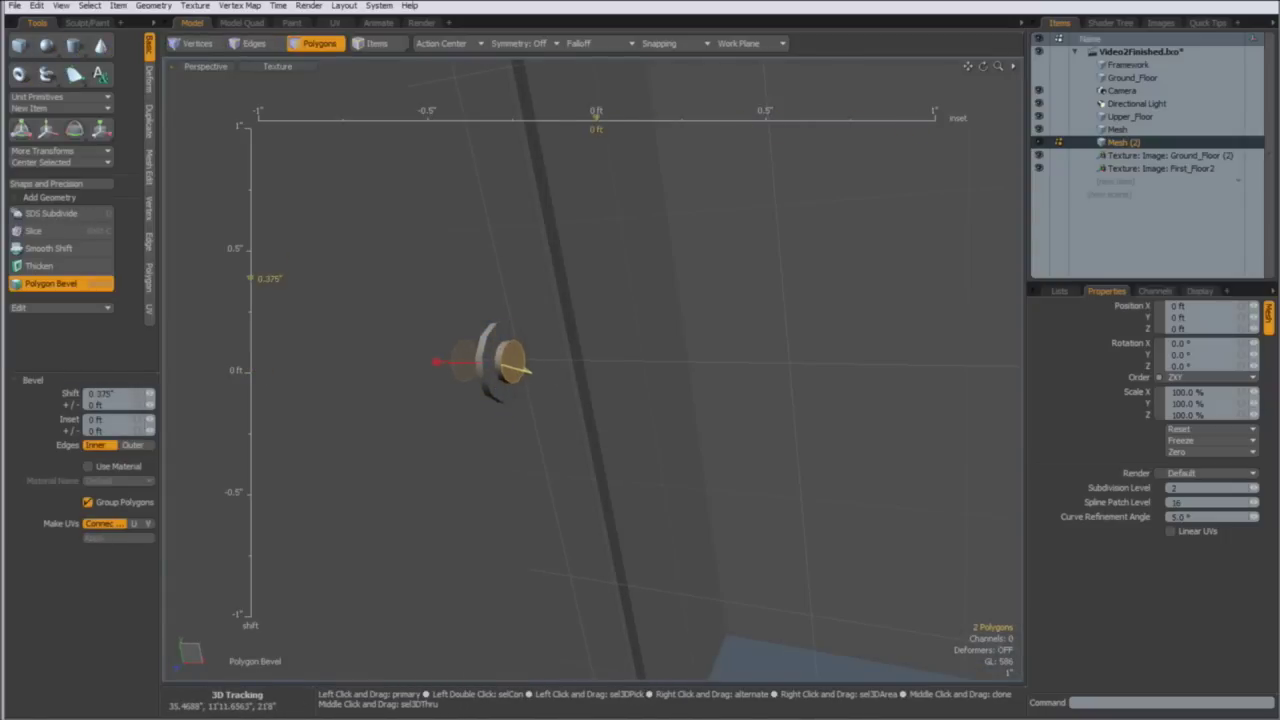
click(474, 366)
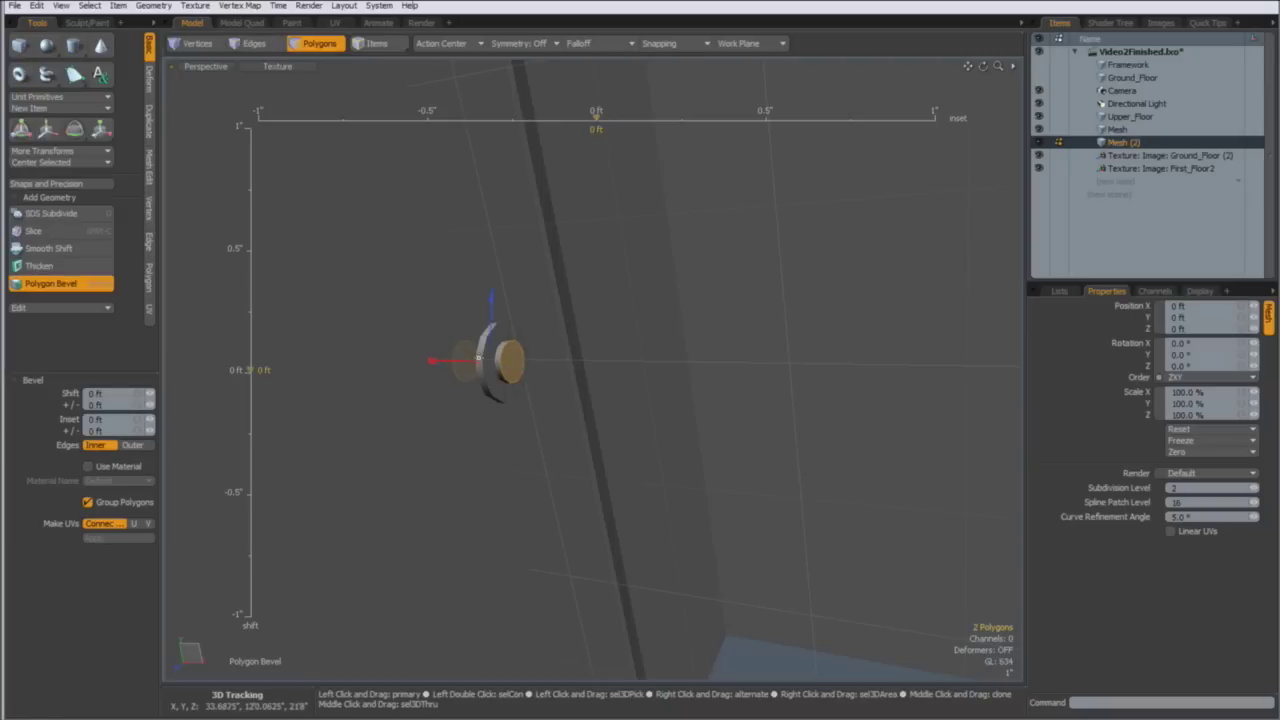
drag(492, 341, 492, 322)
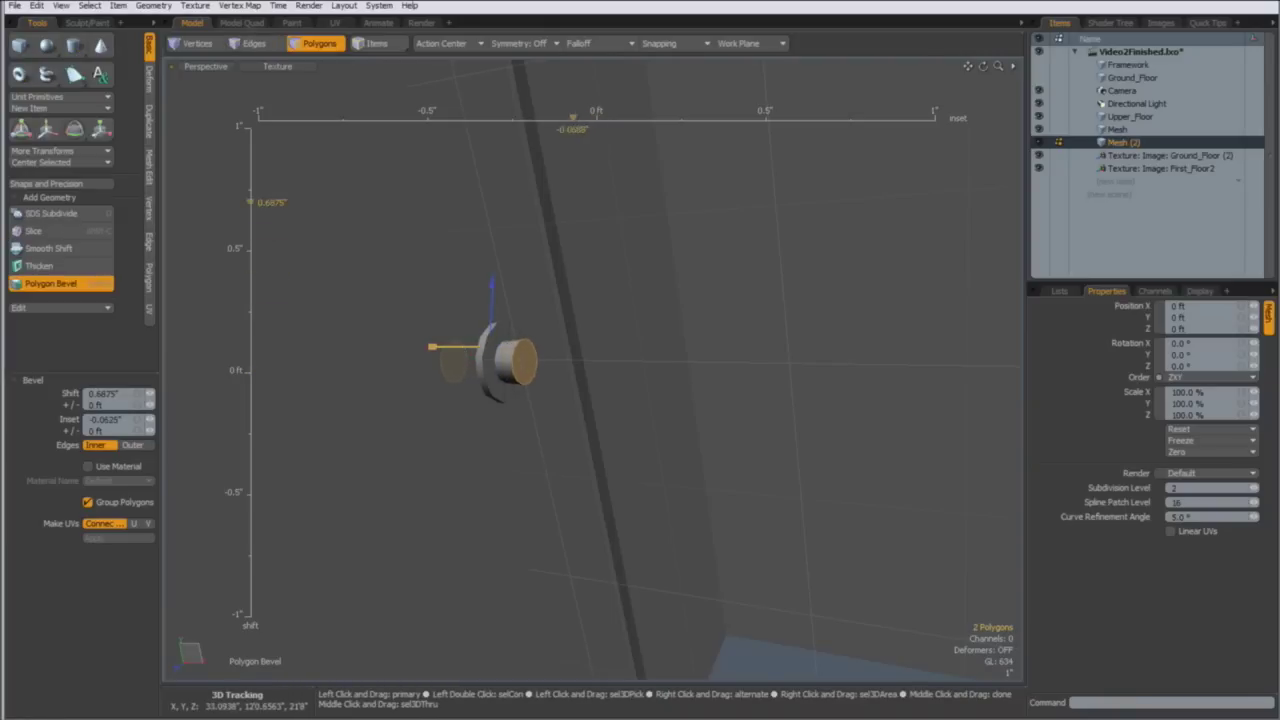
click(484, 330)
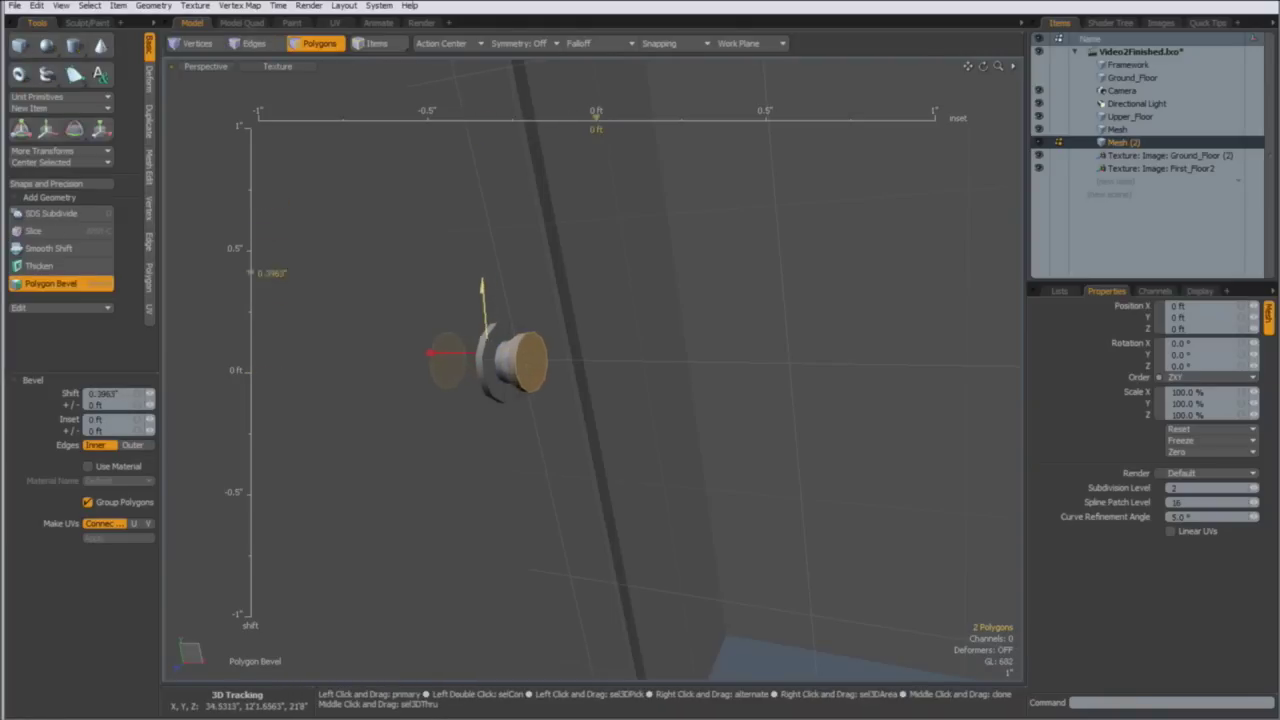
alt+drag(448, 388, 585, 372)
ctrl+alt+drag(585, 372, 620, 292)
key(space)
Select the whole doorknob, scale it to about 79% in Y and Z, and reposition it slightly on the door
double_click(590, 321)
ctrl+alt+drag(620, 292, 602, 263)
alt+shift+drag(602, 304, 629, 346)
key(r)
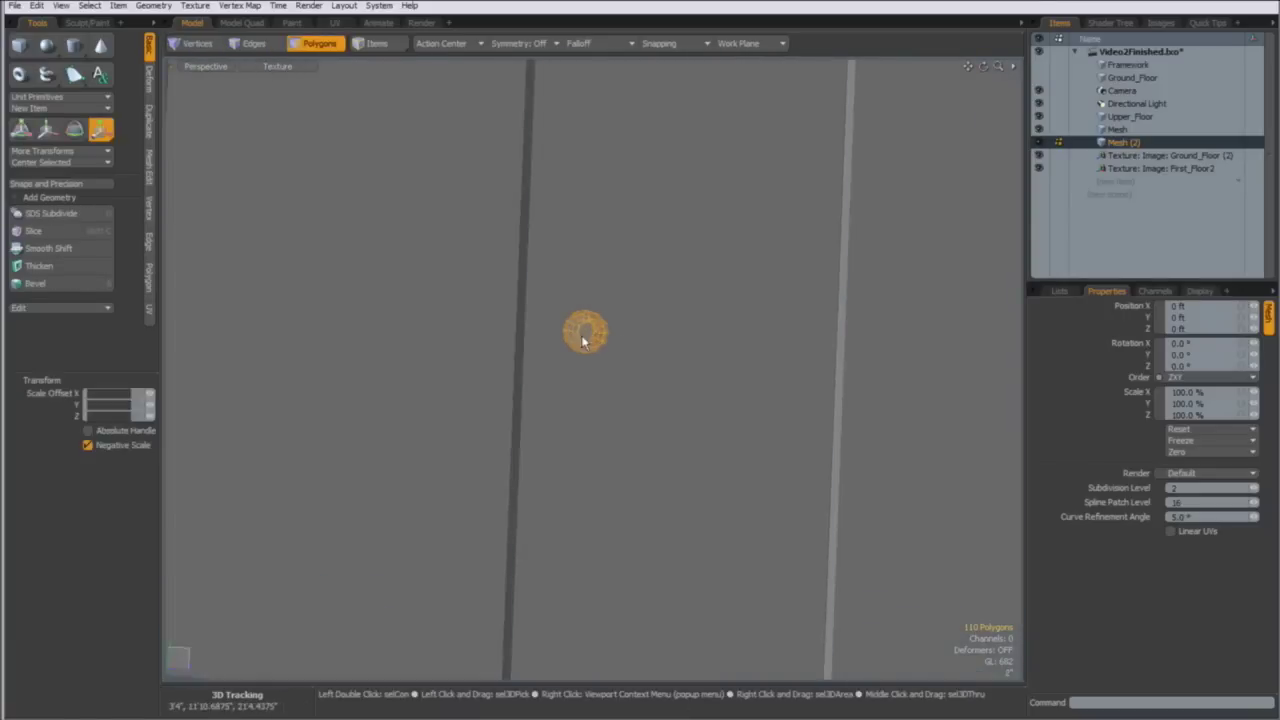
click(586, 334)
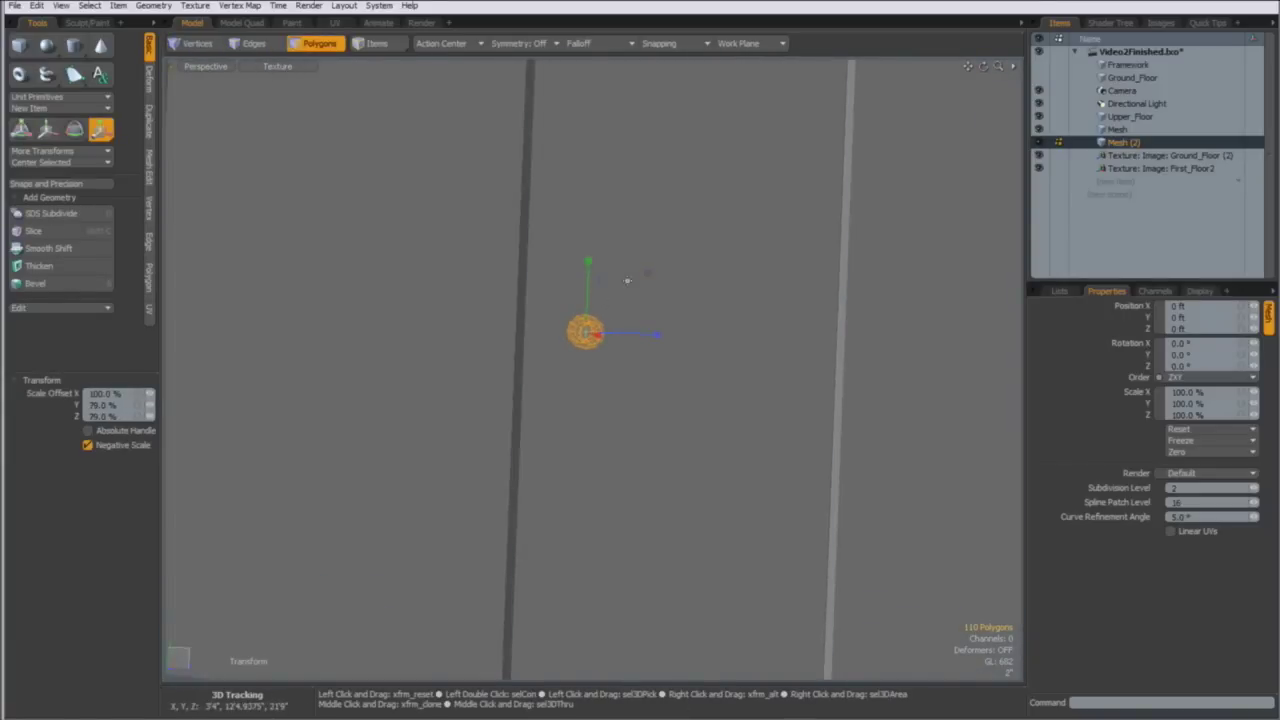
key(w)
drag(612, 383, 598, 397)
key(space)
click(591, 629)
alt+drag(580, 440, 460, 420)
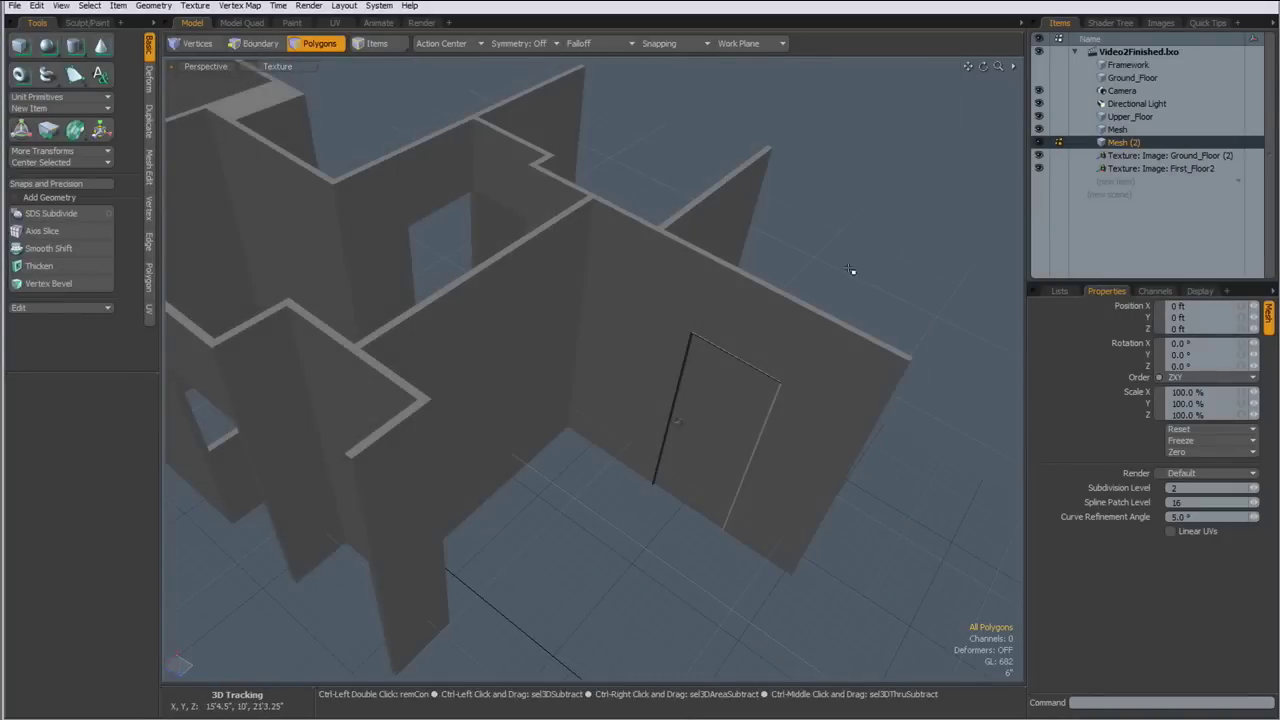
Cut the door and doorknob geometry from its mesh item and paste it into the frame's mesh item
key(ctrl+x)
click(1120, 130)
key(ctrl+v)
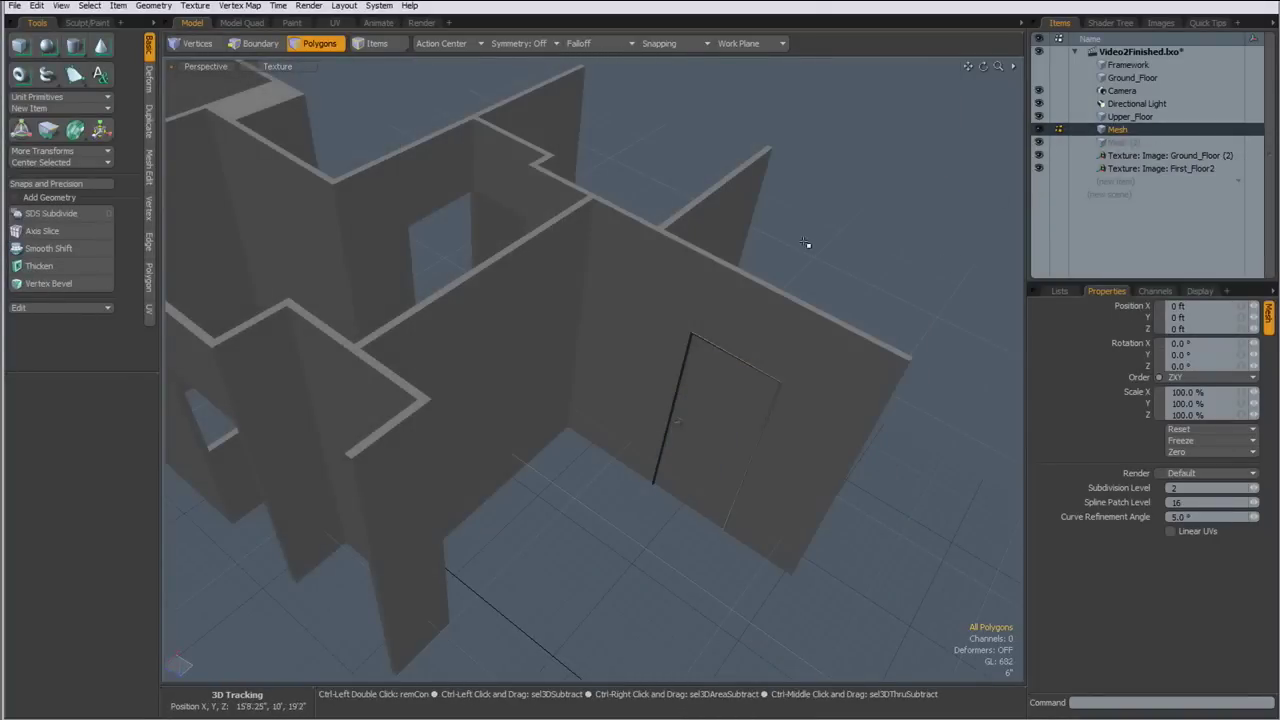
alt+drag(637, 366, 662, 372)
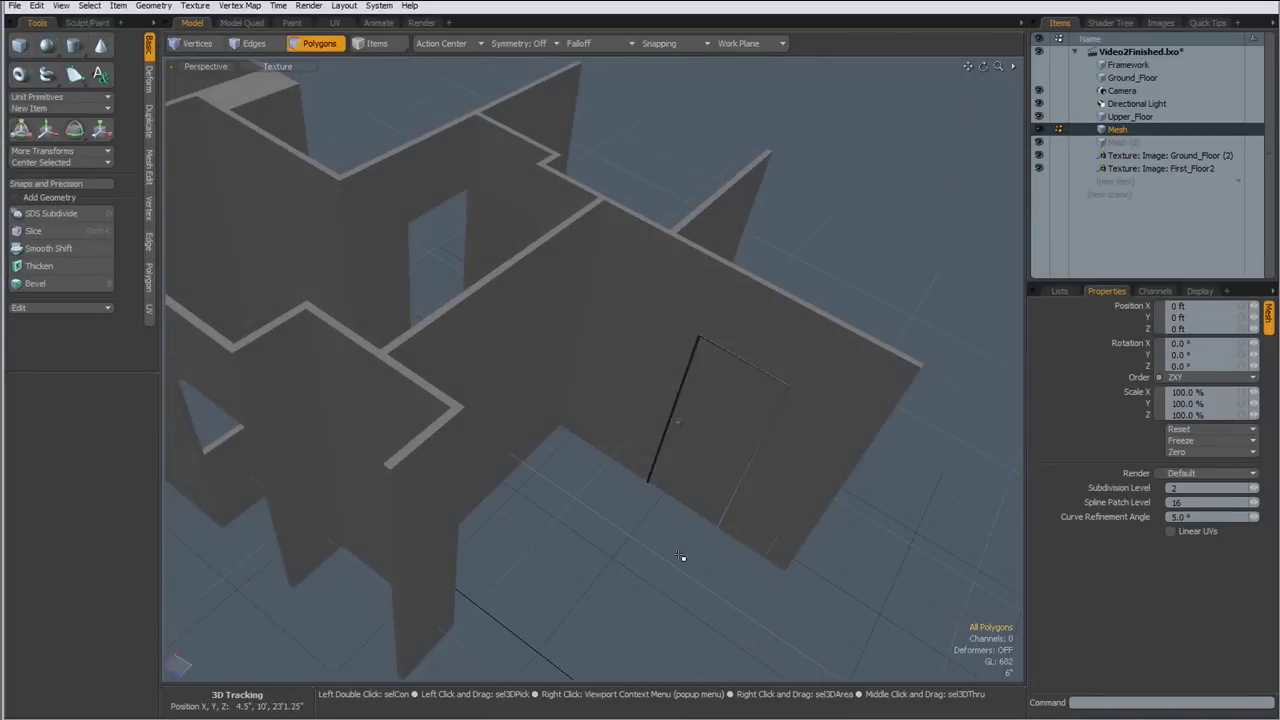
Select the complete door with frame and knob, duplicate it, and move the copy about 4'1.5" in X and -5'9" in Z
right_drag(787, 600, 786, 600)
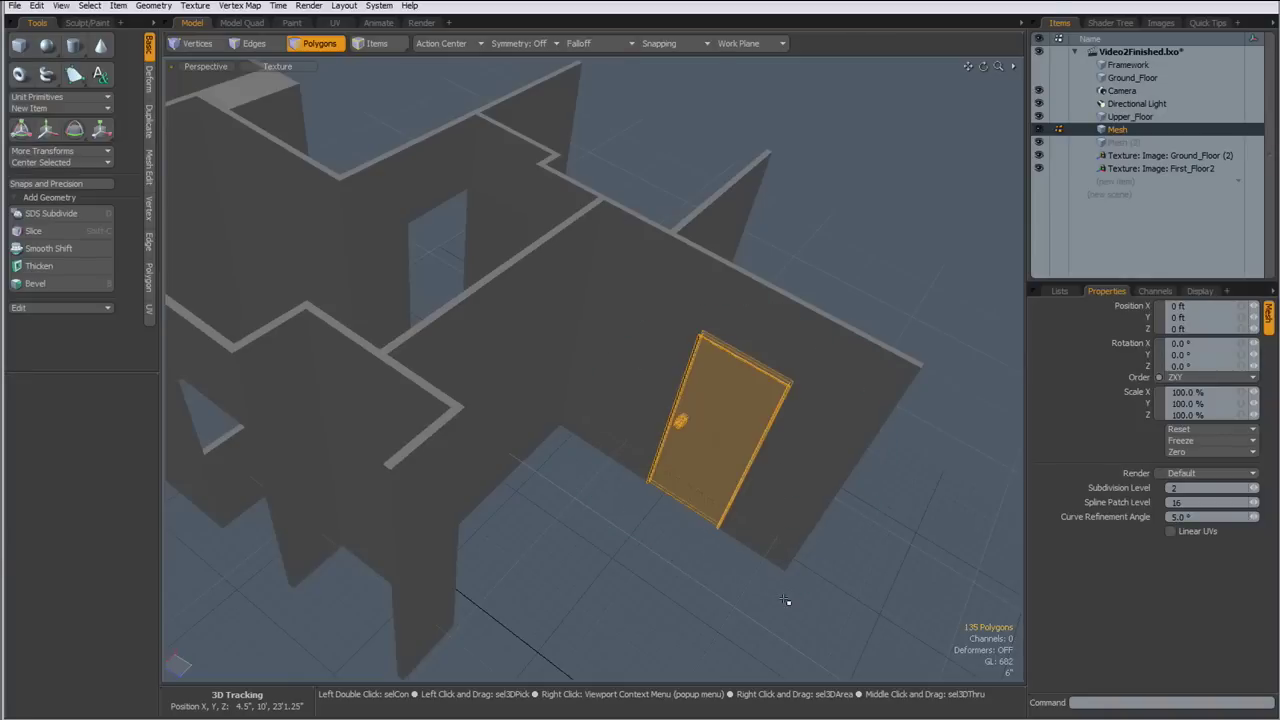
key(ctrl)
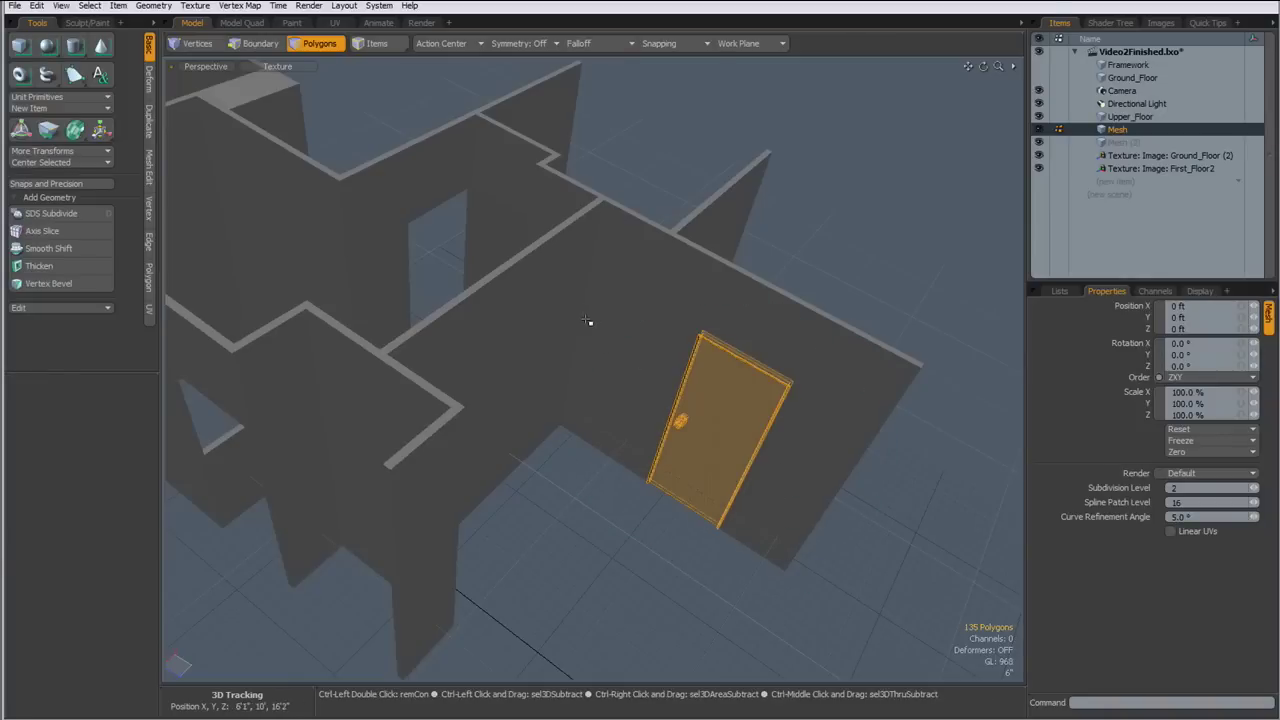
key(w)
drag(742, 461, 668, 207)
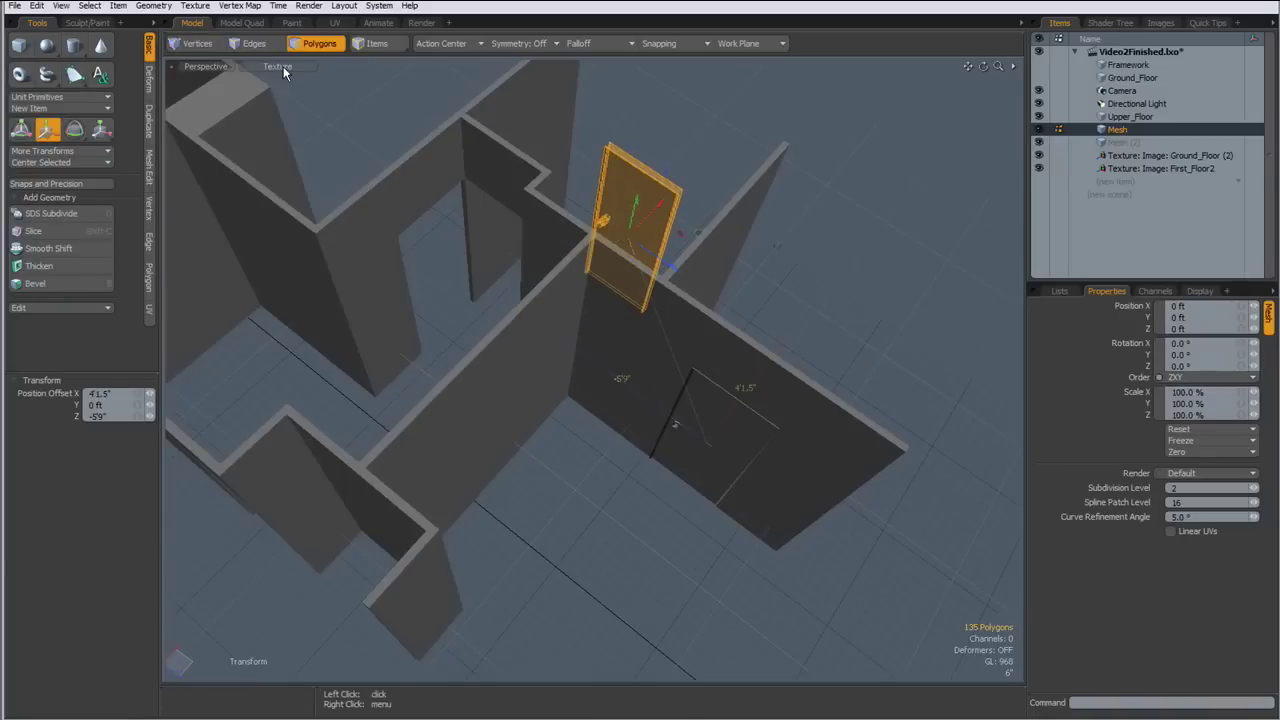
Set the viewport to display inactive meshes as wireframe
click(205, 66)
mouse_move(273, 183)
mouse_move(385, 217)
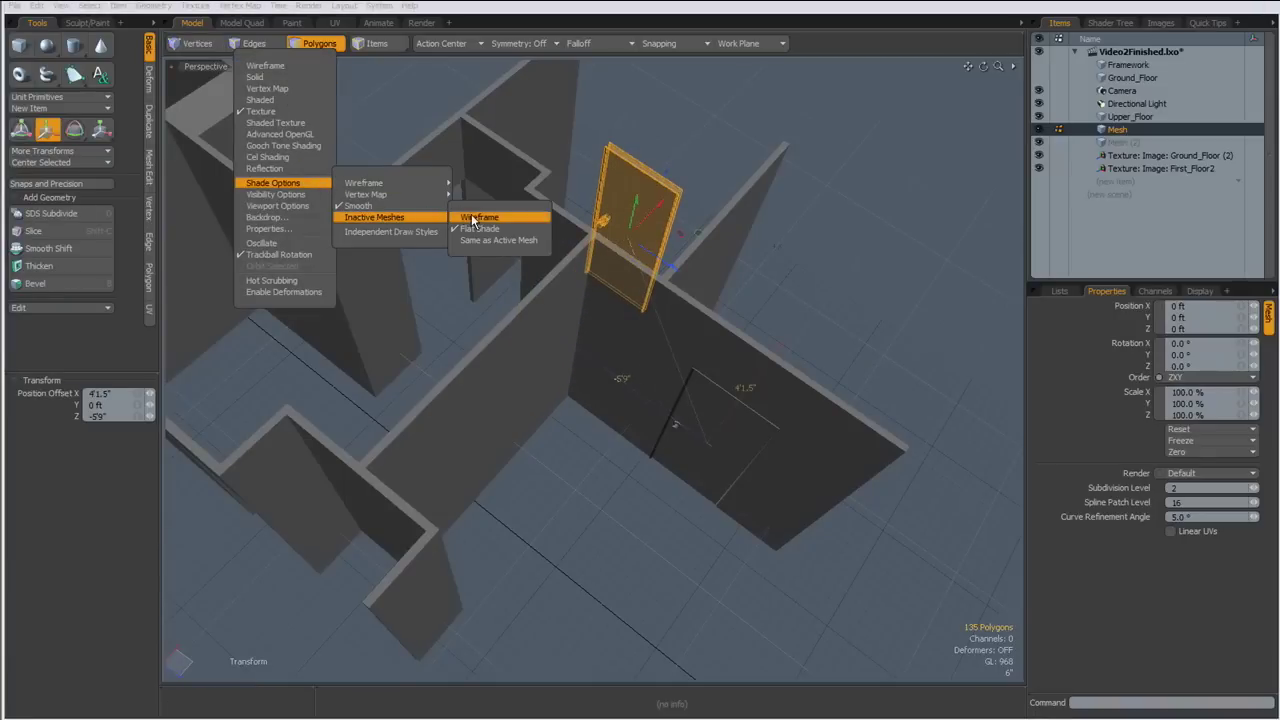
click(478, 217)
alt+drag(470, 220, 349, 187)
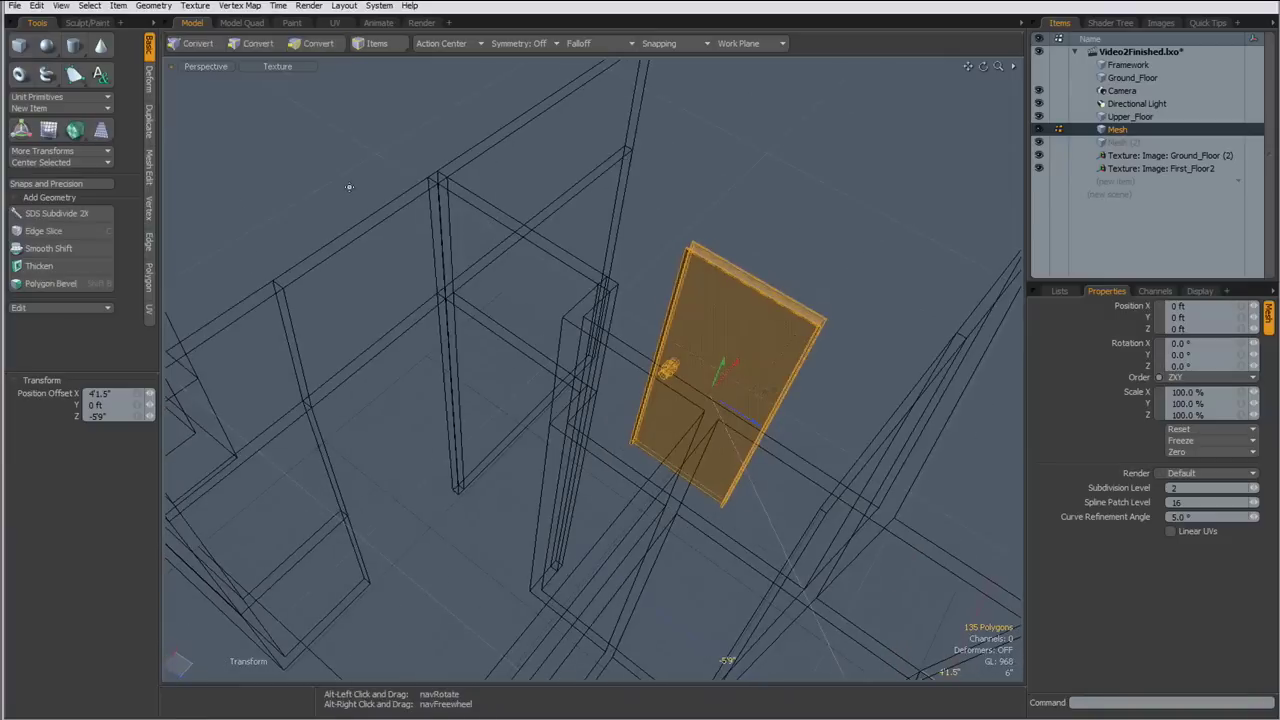
Use Drag Snap Rigid to snap the door copy's upper frame corner onto the matching corner of the interior doorway
key(3)
click(90, 184)
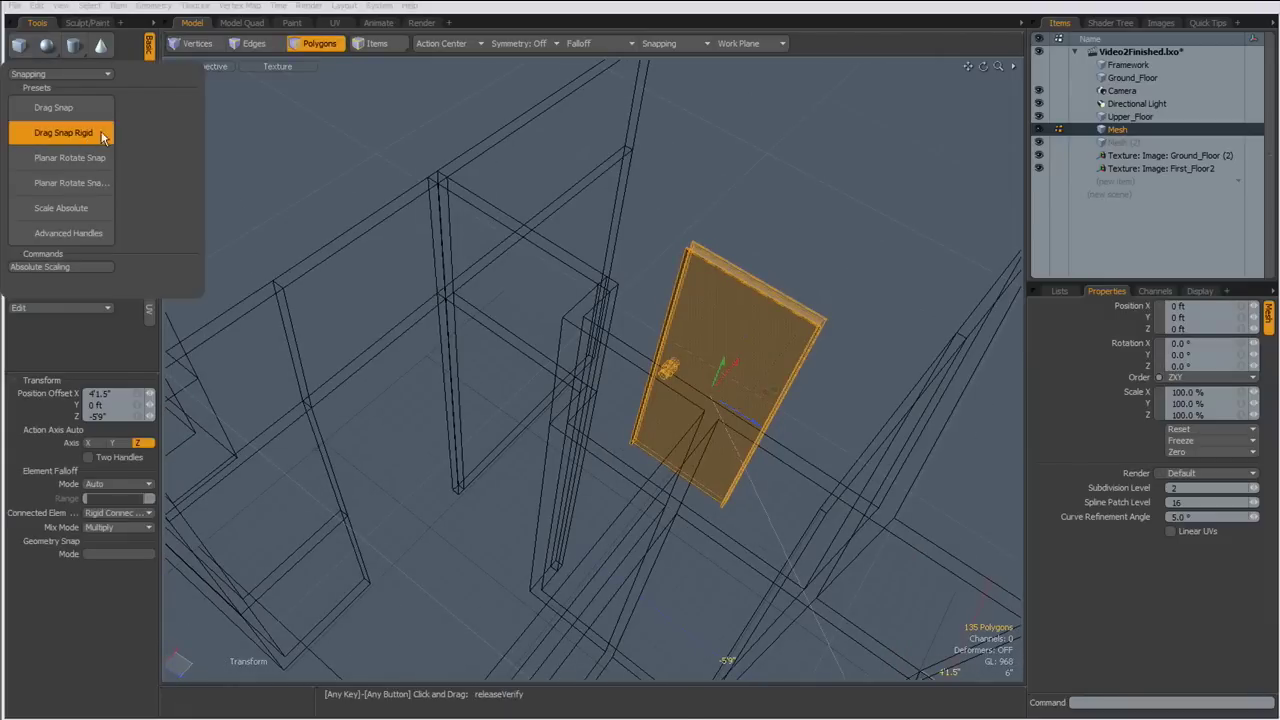
click(102, 136)
ctrl+alt+drag(686, 229, 757, 252)
alt+shift+drag(610, 259, 188, 371)
ctrl+alt+drag(380, 449, 472, 448)
alt+shift+drag(472, 448, 440, 430)
alt+drag(440, 430, 560, 410)
alt+drag(560, 410, 557, 344)
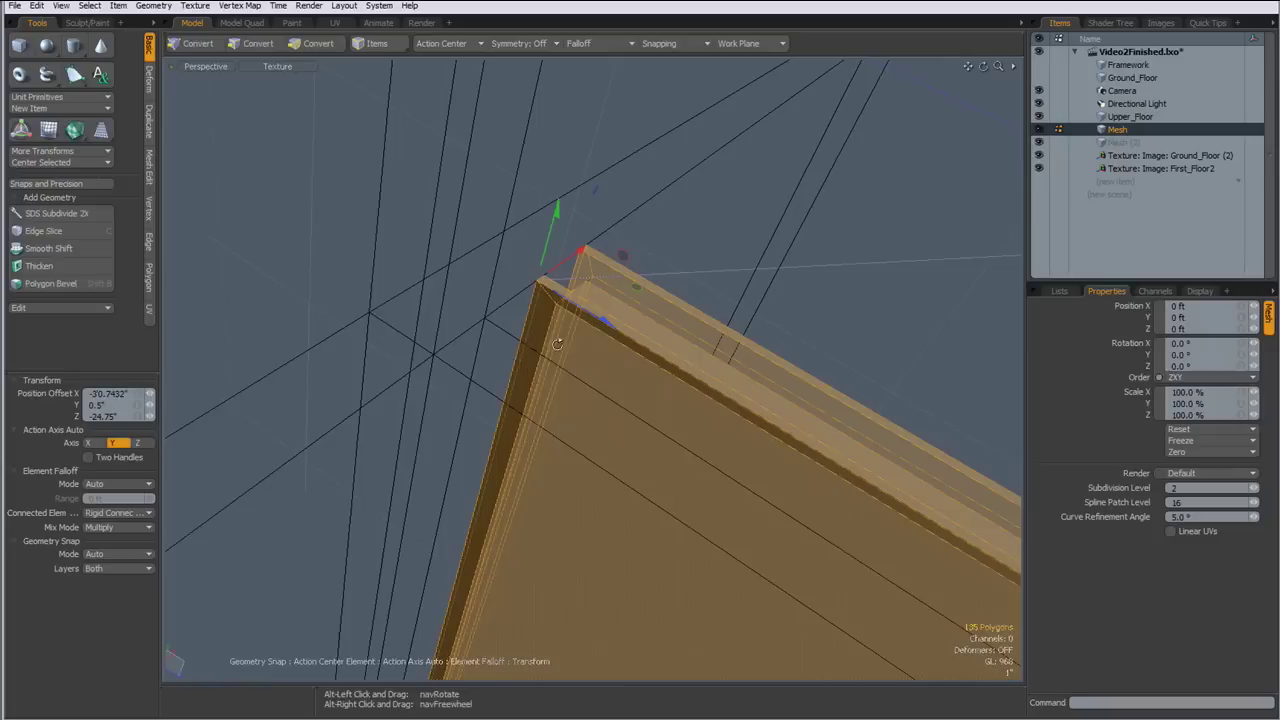
drag(543, 276, 430, 339)
ctrl+alt+drag(600, 389, 535, 375)
alt+shift+drag(535, 375, 557, 288)
ctrl+alt+drag(557, 288, 515, 366)
key(space)
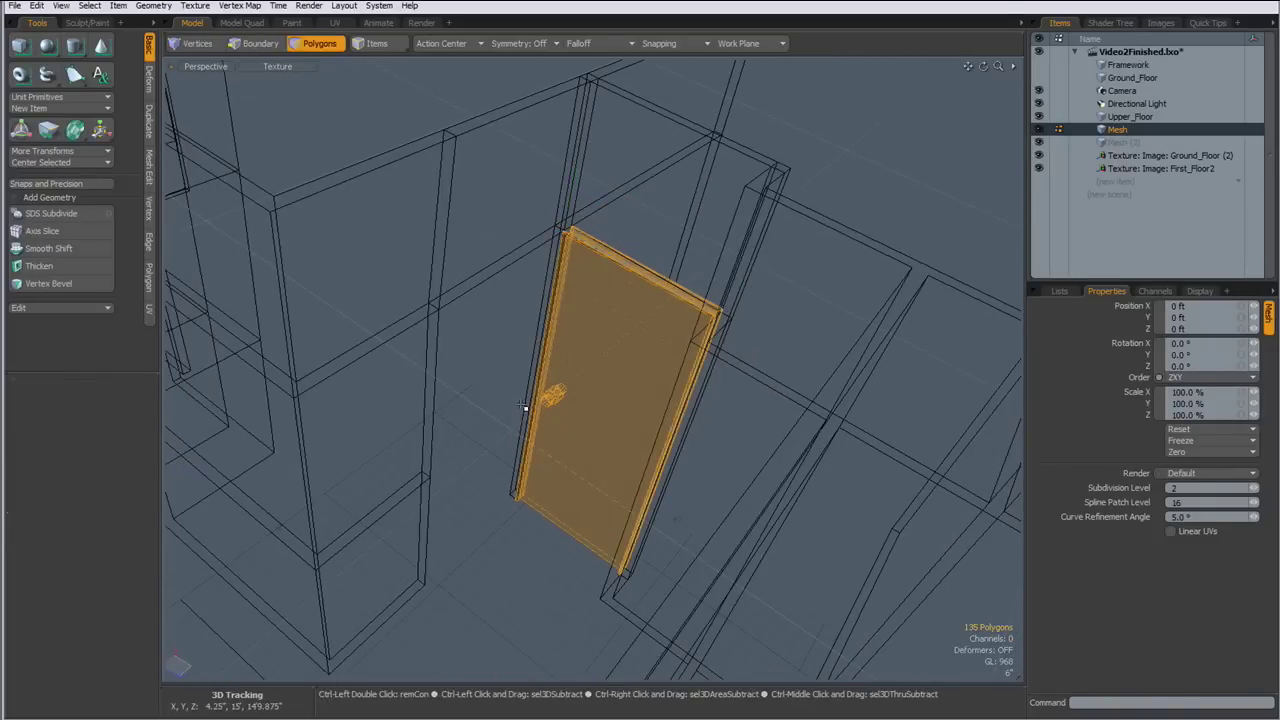
Duplicate the placed door and move the copy about -26.8" in X and -29.75" in Z
key(ctrl+c)
key(ctrl+v)
key(w)
alt+drag(535, 411, 563, 477)
drag(677, 409, 443, 400)
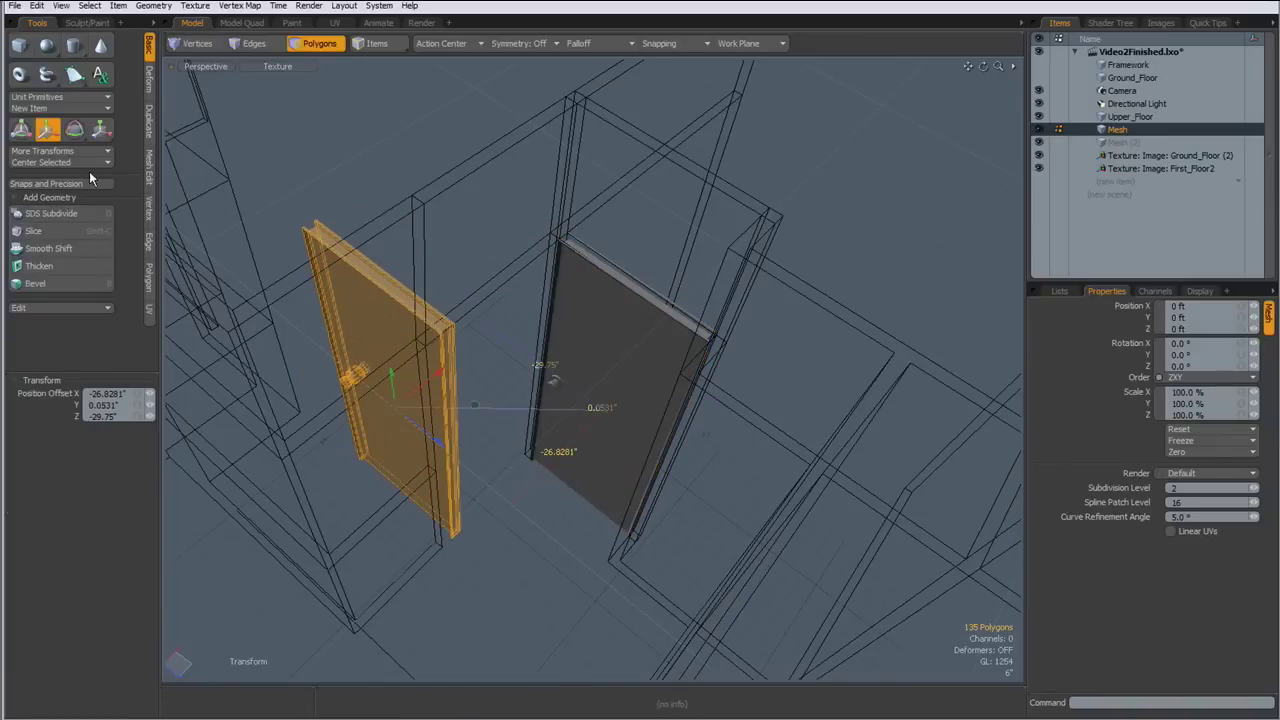
Turn the new door copy 90° with Axis Rotate so it faces the adjoining wall
click(105, 152)
click(101, 154)
alt+drag(385, 350, 415, 392)
text(90)
key(Return)
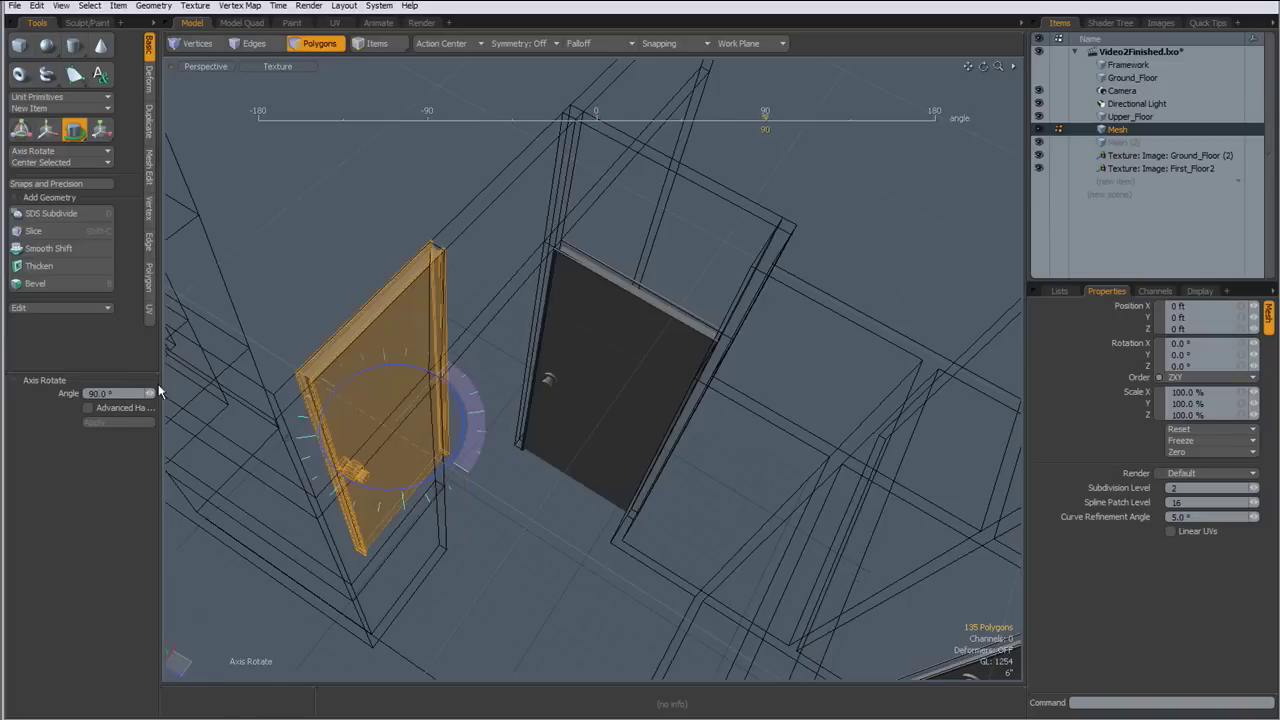
key(q)
Snap the rotated door into the adjoining doorway by its upper frame corner with Drag Snap Rigid
click(80, 186)
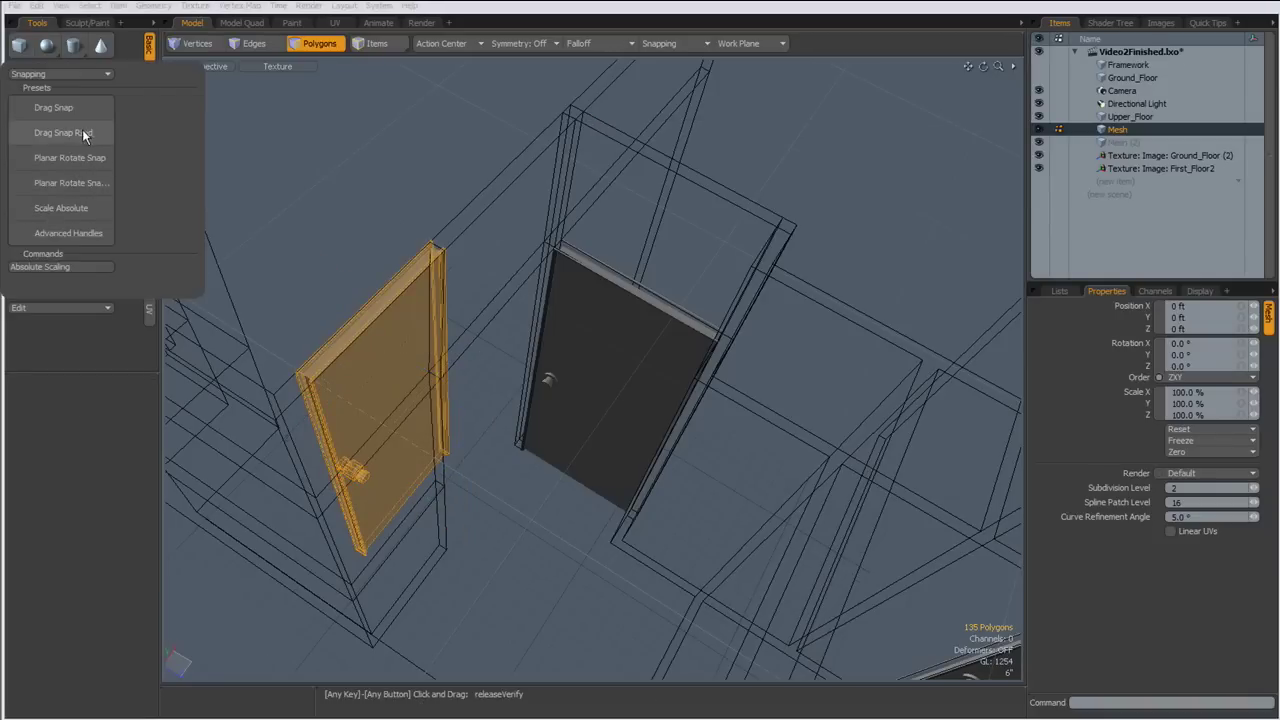
click(86, 134)
ctrl+alt+drag(471, 260, 617, 279)
alt+drag(617, 279, 590, 329)
drag(506, 281, 530, 150)
alt+drag(645, 281, 731, 284)
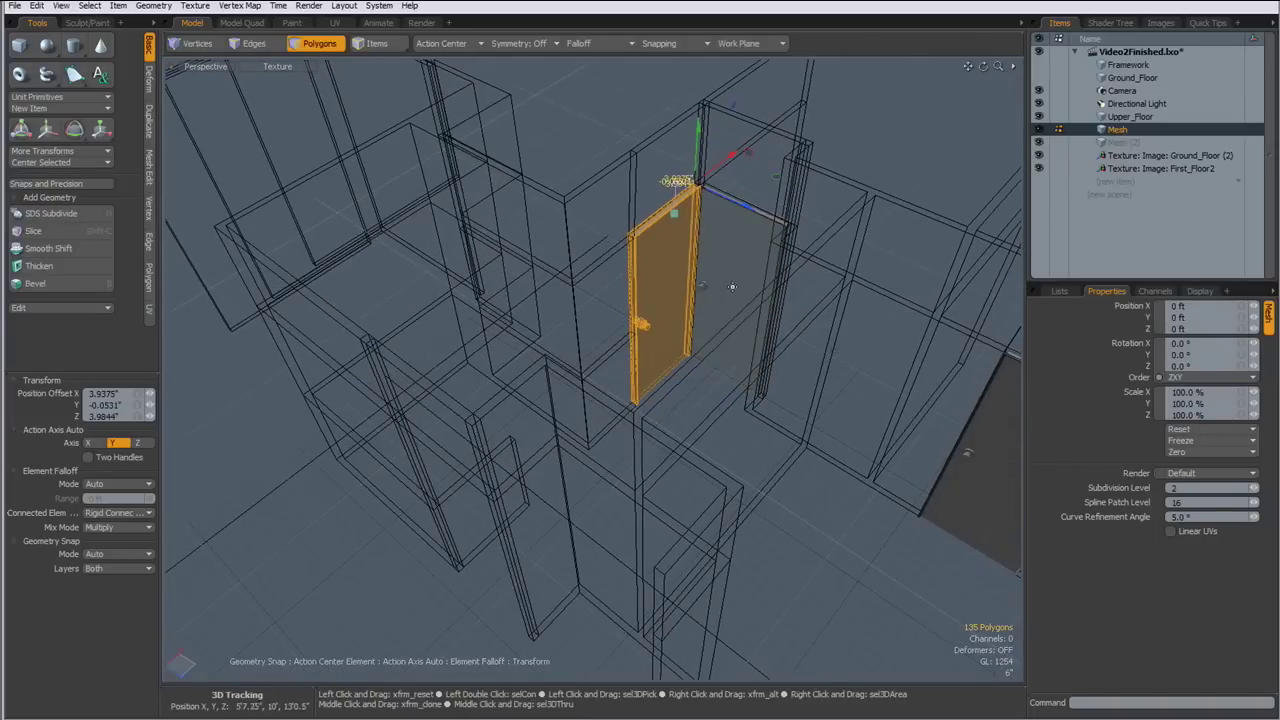
Select the unrotated door with its knob and frame, duplicate it, and move the copy about -7'5.5" in X
click(712, 301)
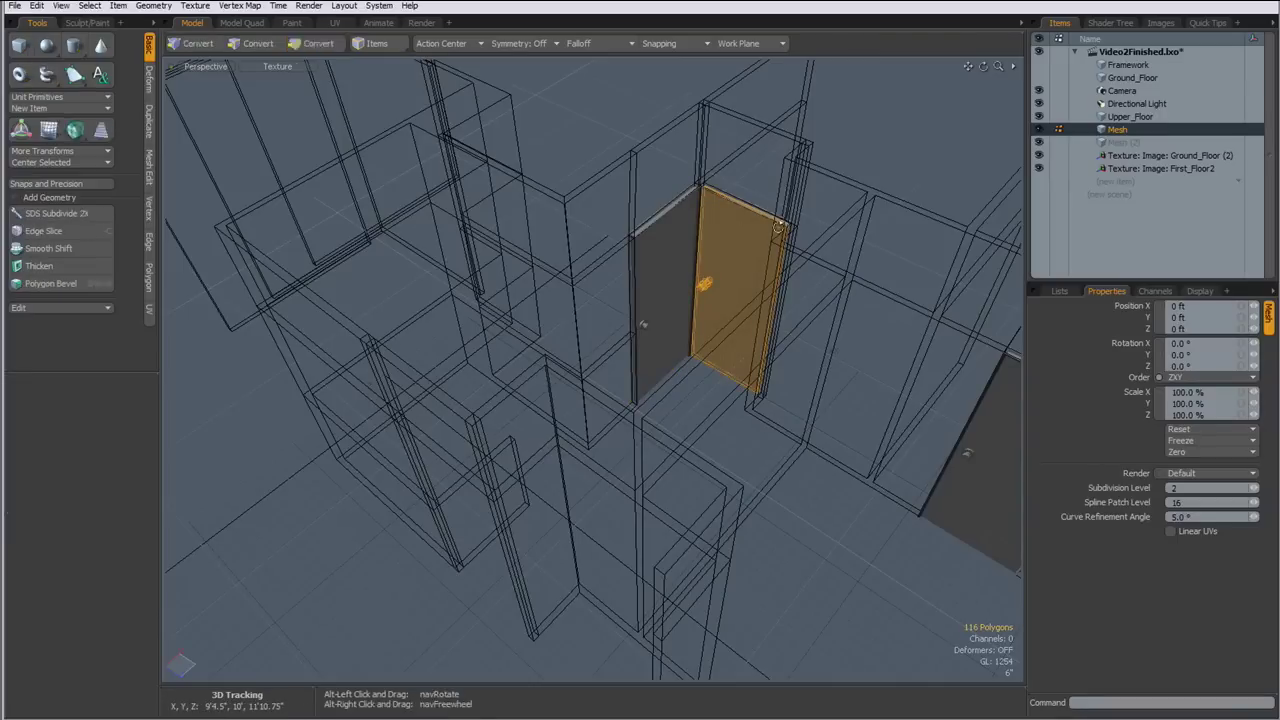
scroll(758, 232, up, 5)
alt+drag(711, 286, 652, 190)
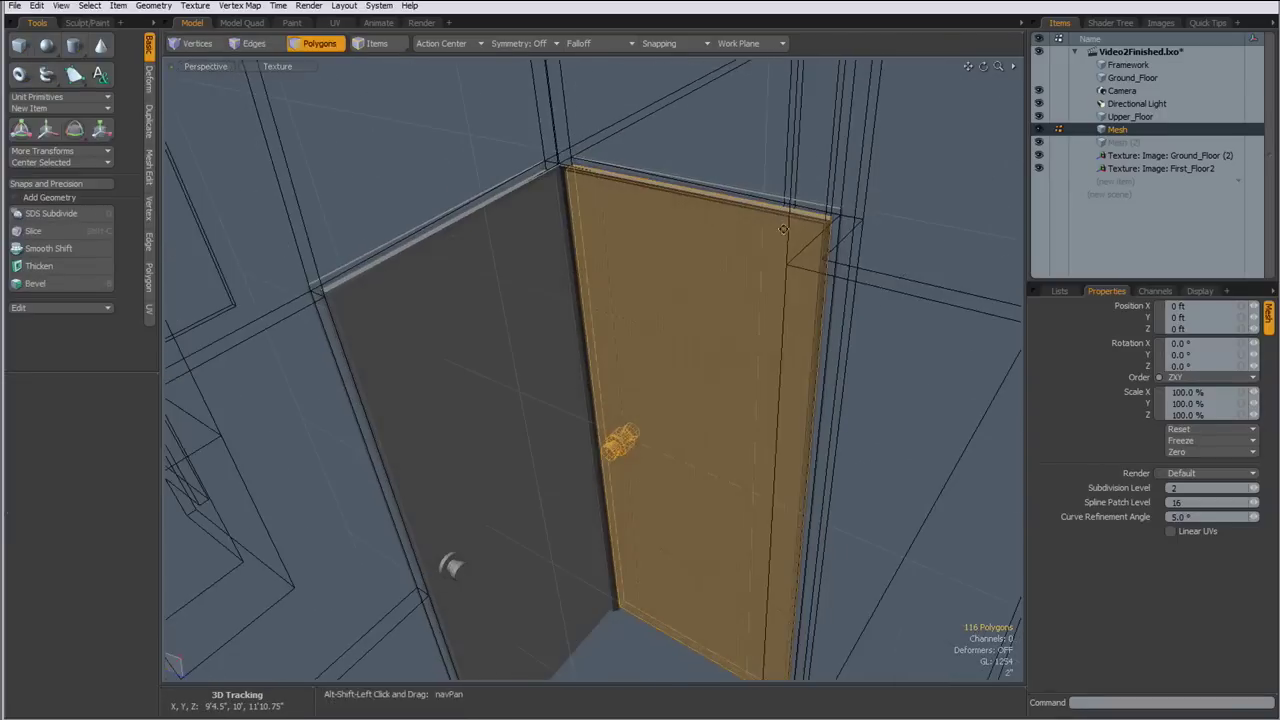
shift+double_click(596, 178)
scroll(652, 282, down, 5)
alt+drag(652, 282, 586, 334)
key(w)
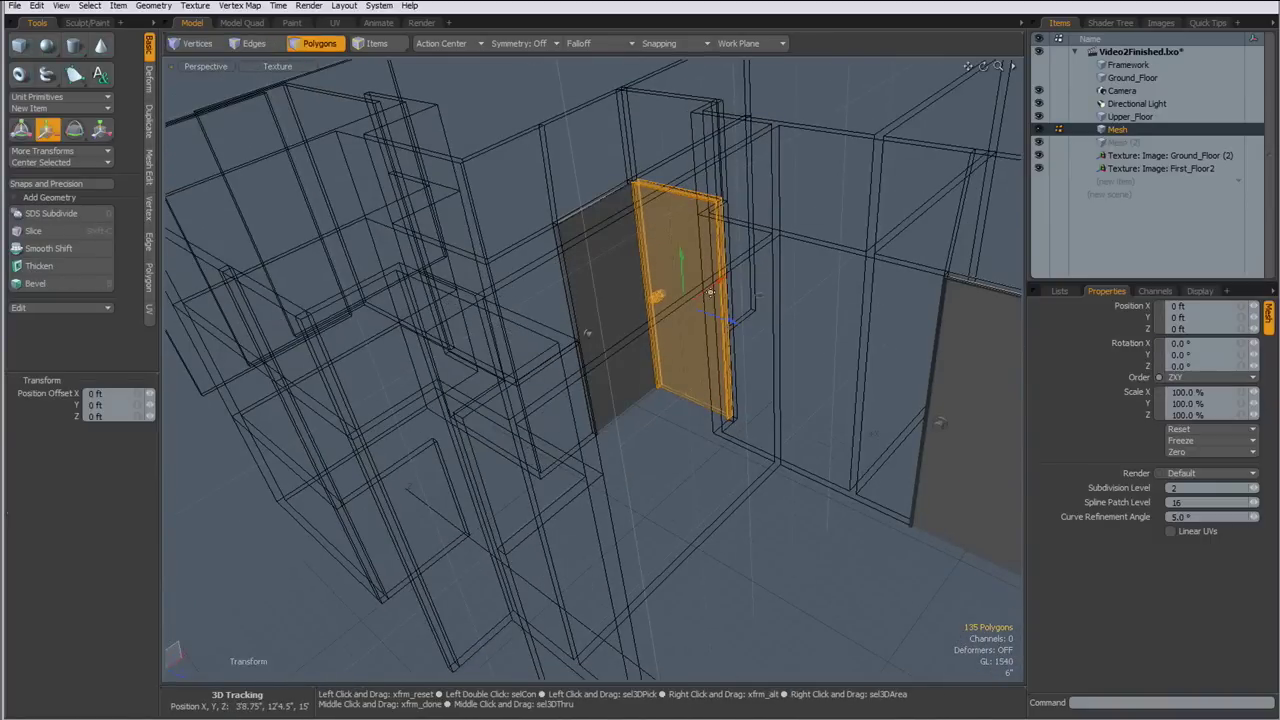
drag(710, 291, 480, 425)
Snap the third door copy's upper frame corner into the next open doorway with Drag Snap Rigid
alt+drag(480, 425, 171, 214)
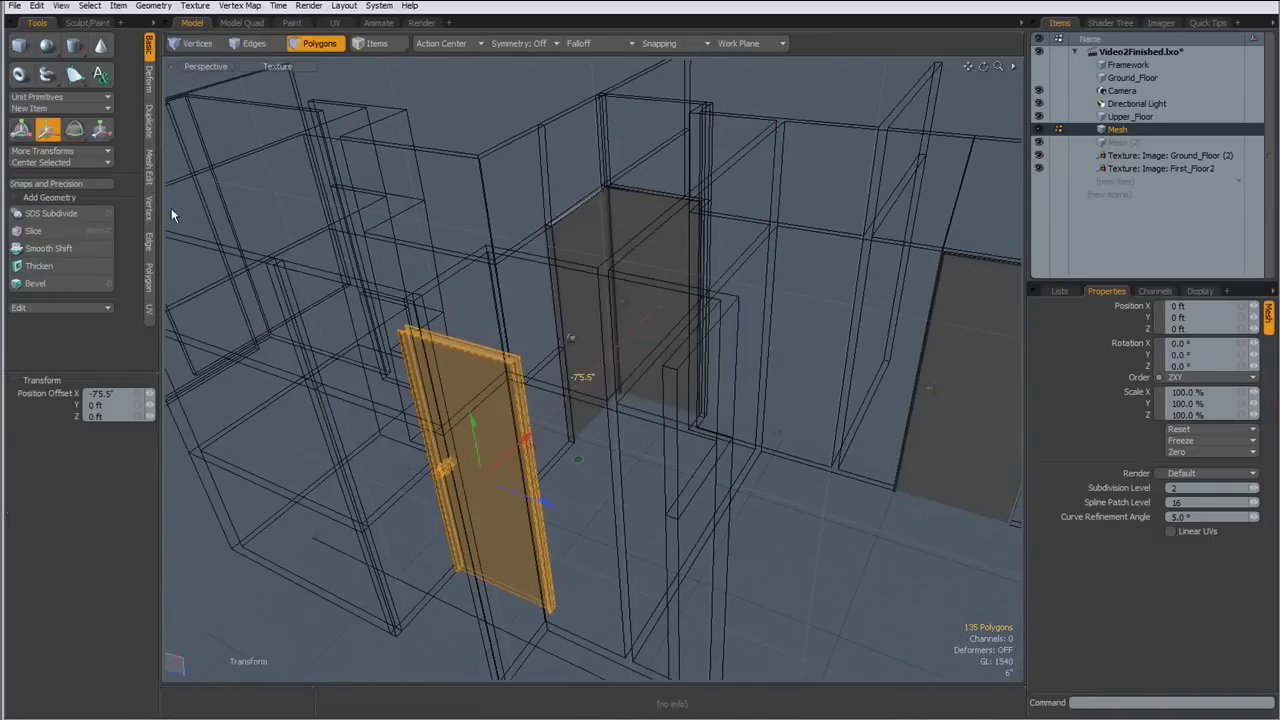
click(83, 190)
click(63, 138)
alt+drag(289, 246, 482, 320)
ctrl+alt+drag(482, 320, 517, 380)
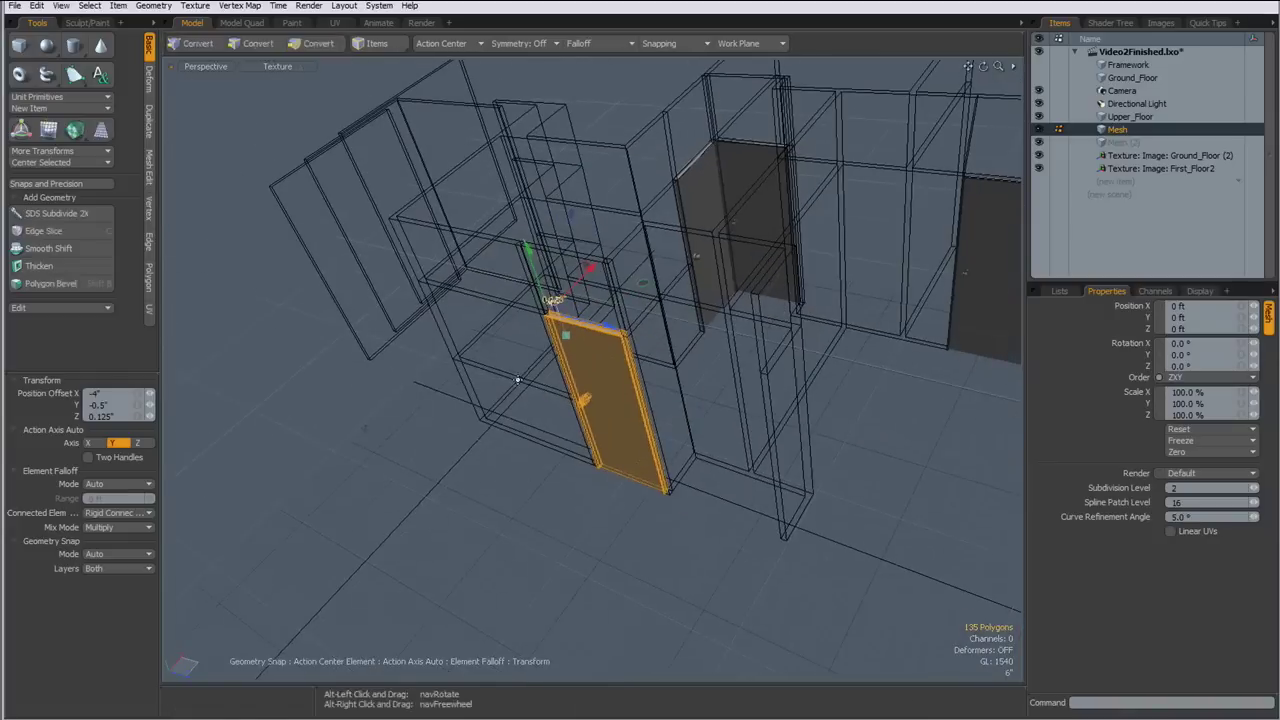
Align the work plane to the vertical hinge-side edge of the closed door in the Mesh item
key(q)
click(570, 457)
alt+drag(570, 457, 477, 443)
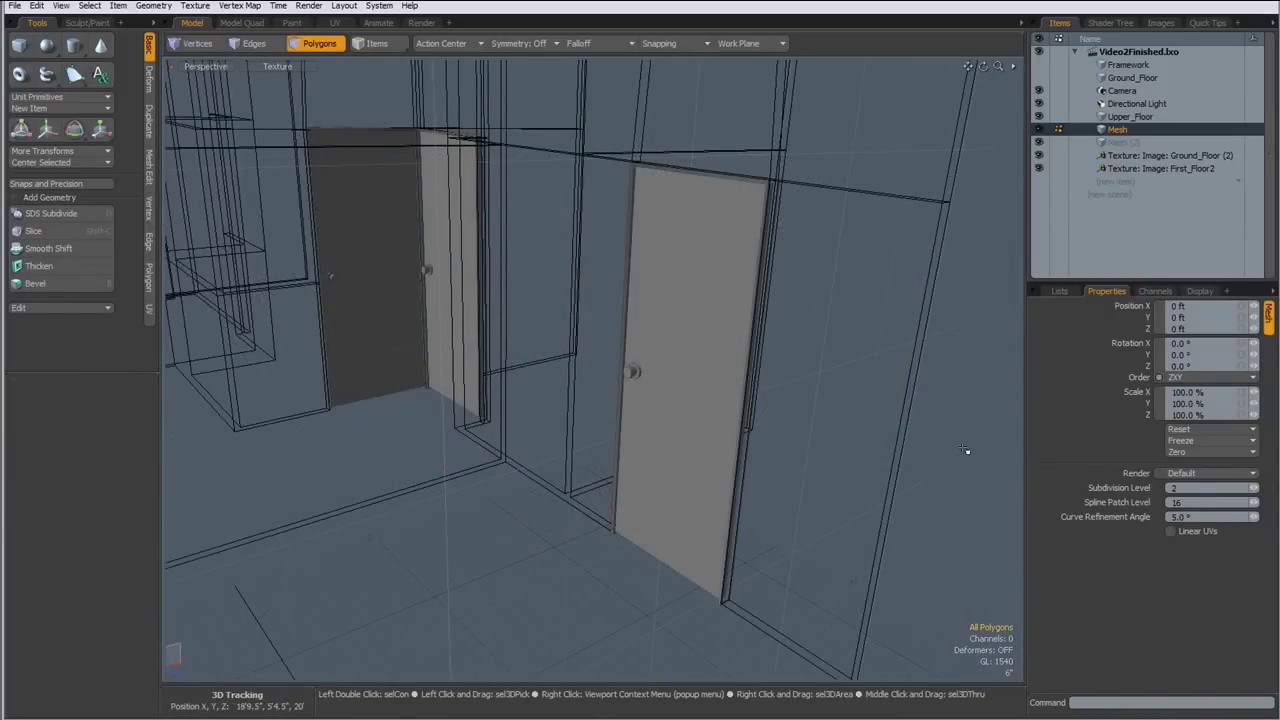
alt+drag(657, 194, 621, 142)
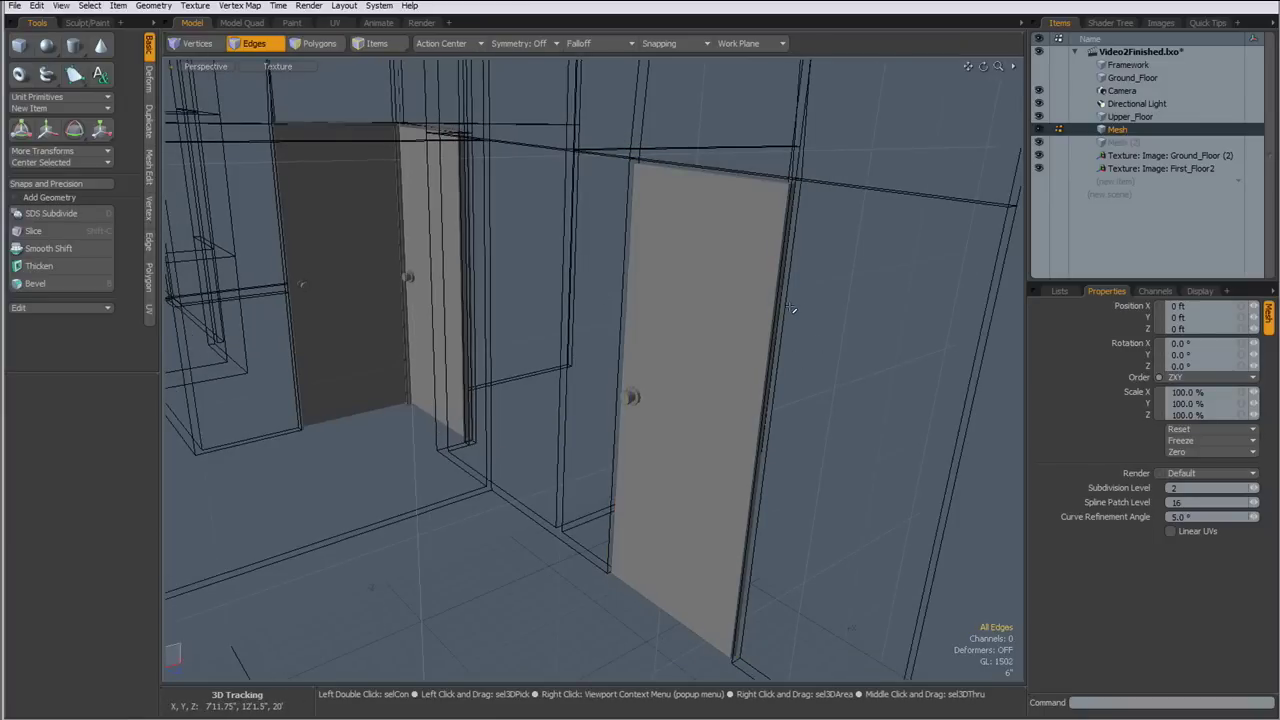
alt+drag(785, 310, 720, 287)
click(723, 46)
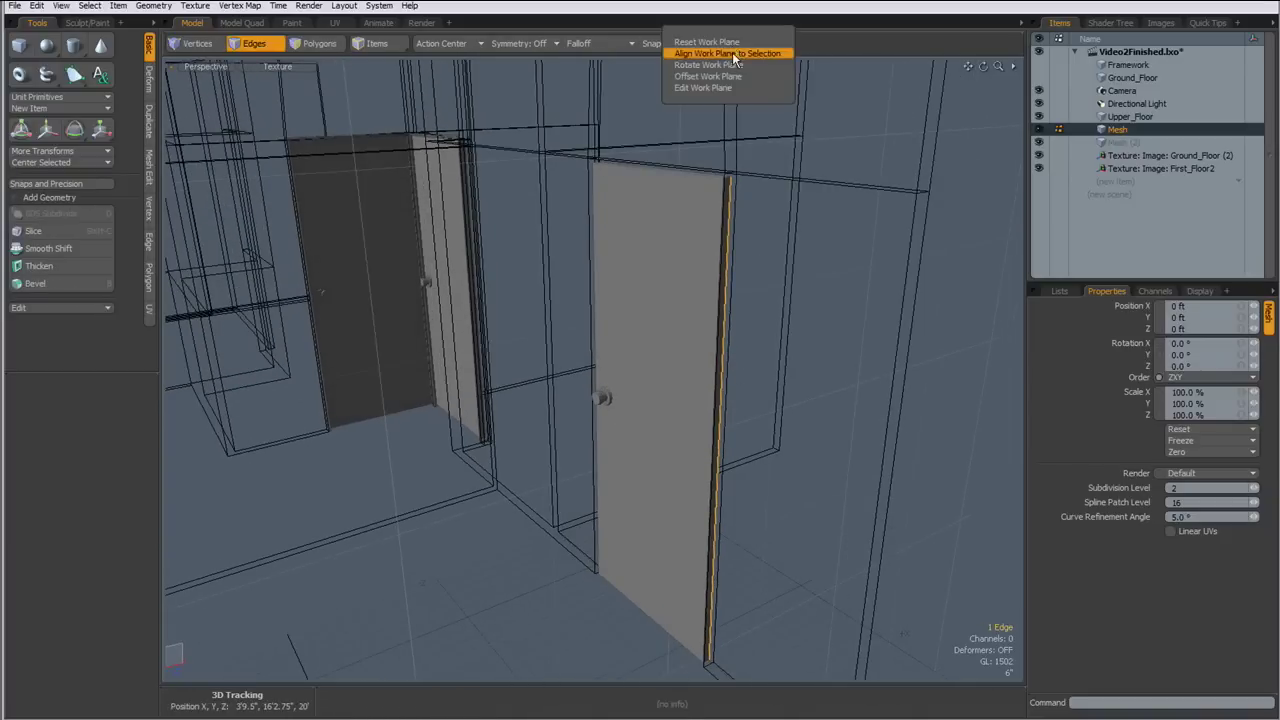
click(738, 55)
alt+drag(551, 311, 560, 316)
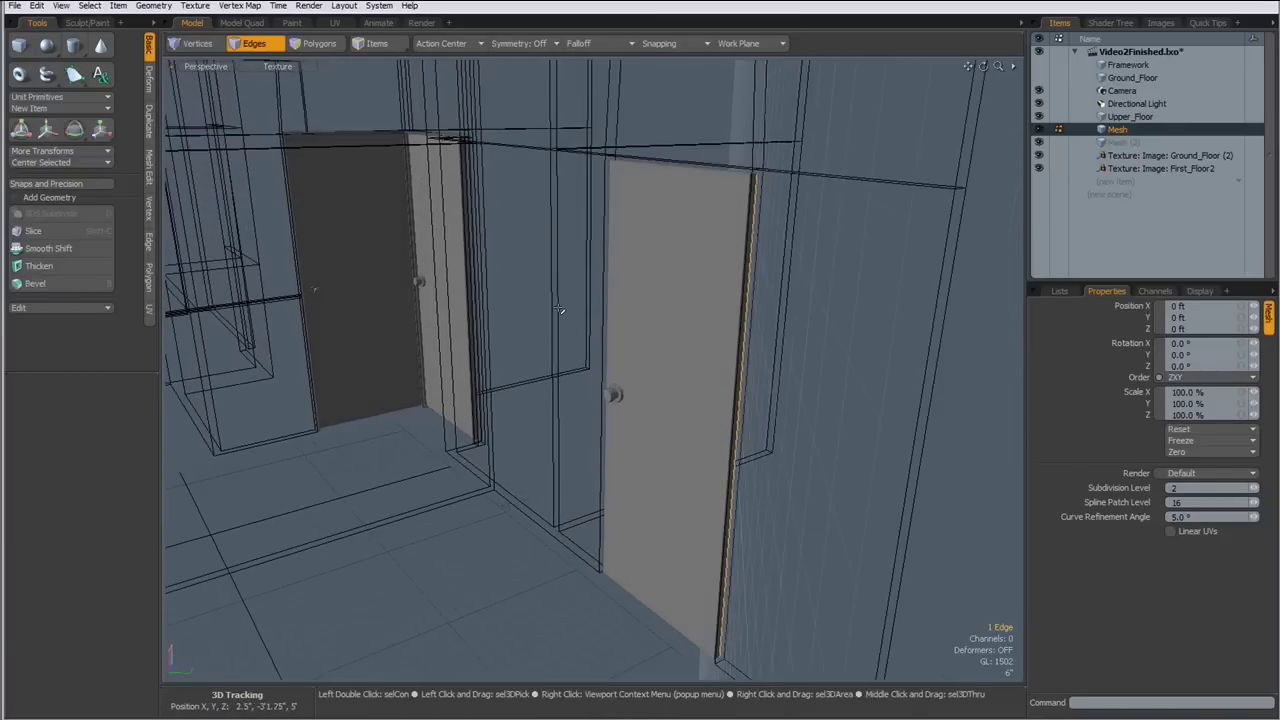
Rotate the door and its knob open by about -63.4° in X, using the aligned work plane's origin as action center
key(3)
click(614, 391)
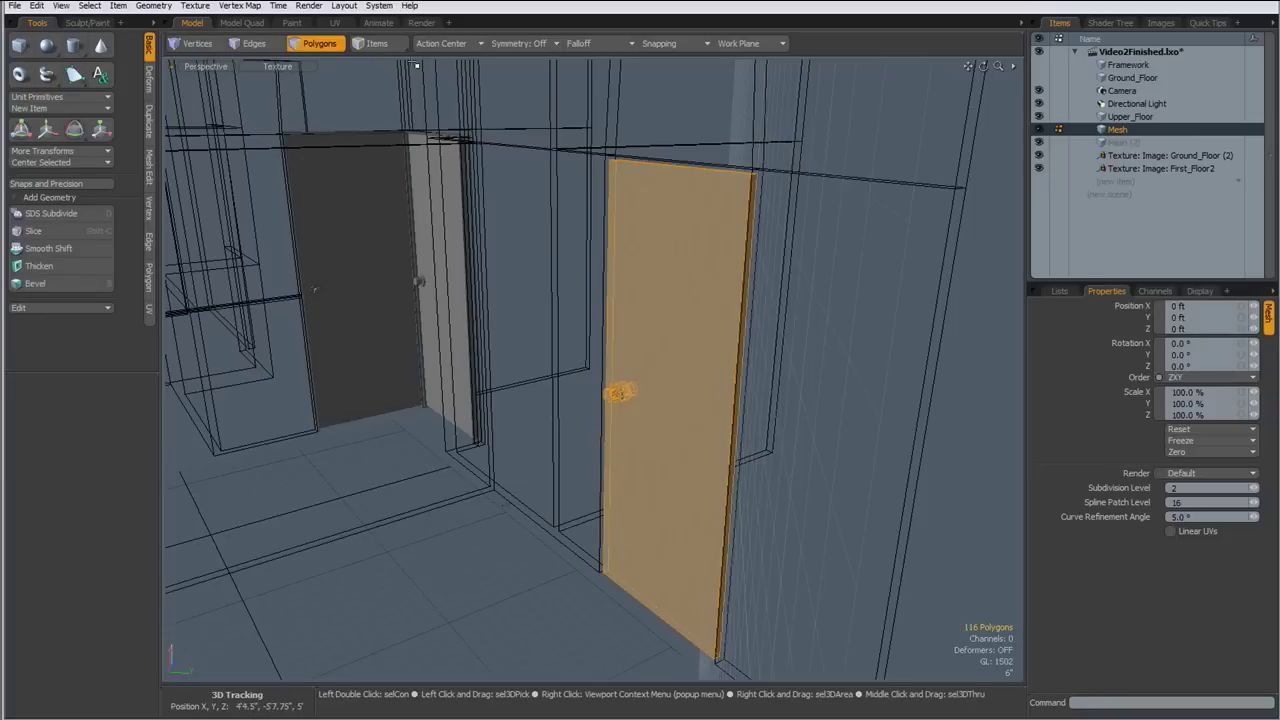
click(443, 45)
click(459, 118)
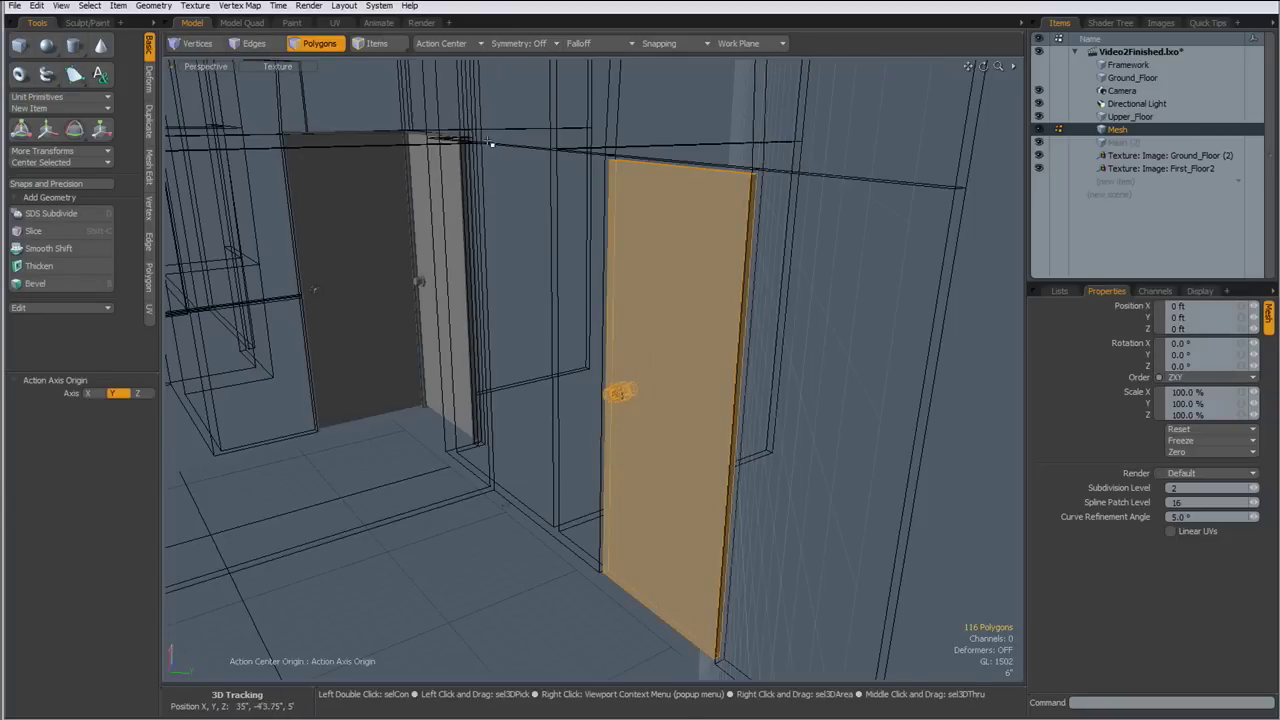
key(e)
alt+drag(600, 420, 568, 397)
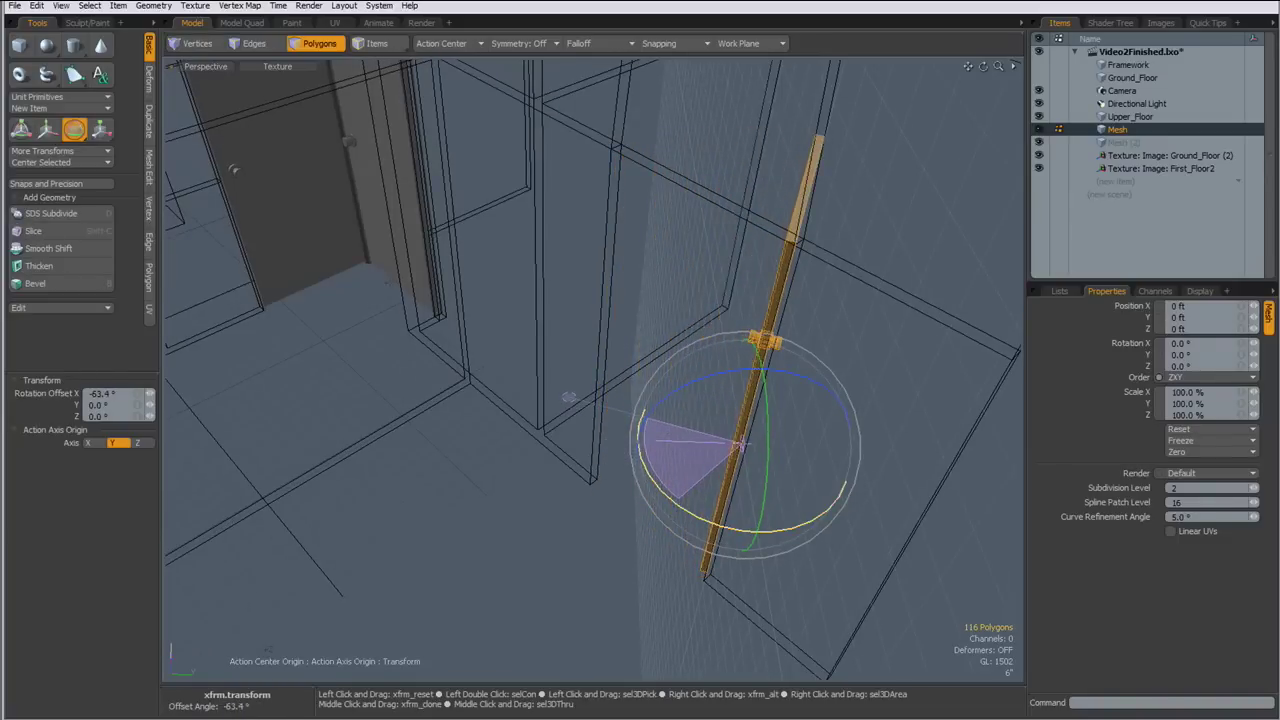
key(space)
click(567, 559)
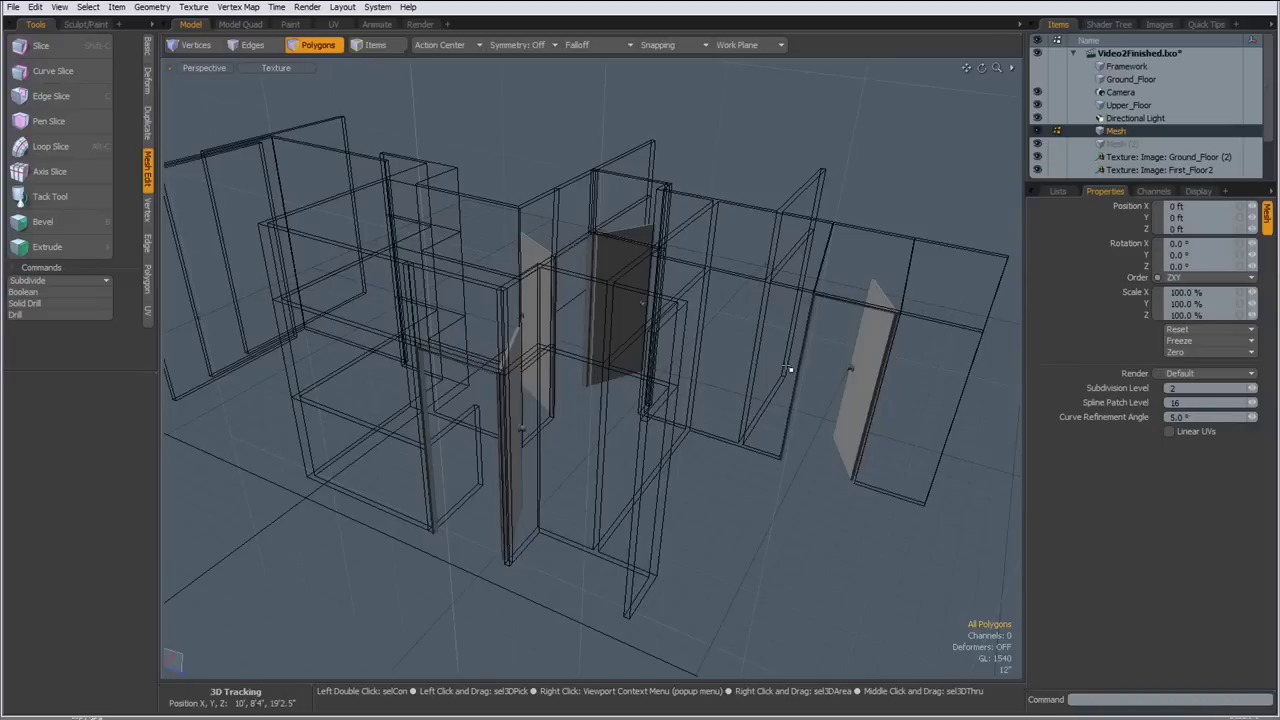
Cut all the doors from the Mesh item, paste them into Upper_Floor, and unhide that item's hidden geometry
key(ctrl+x)
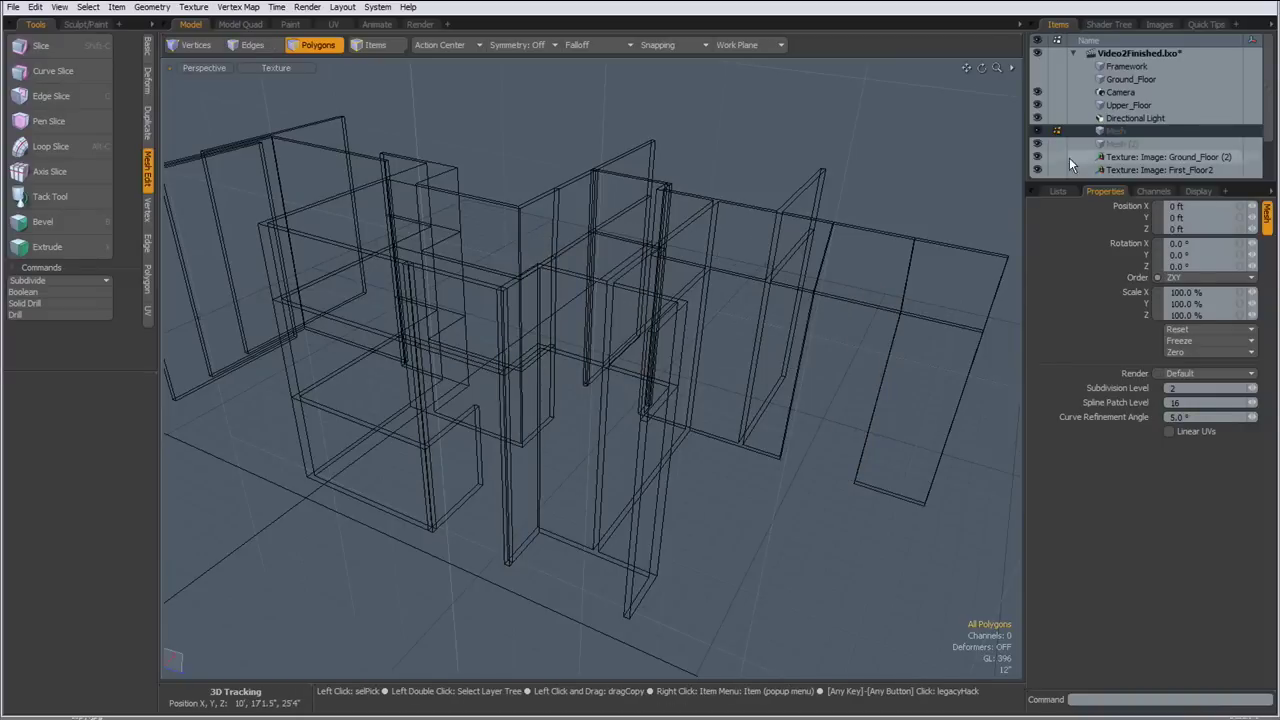
click(1122, 105)
key(ctrl+v)
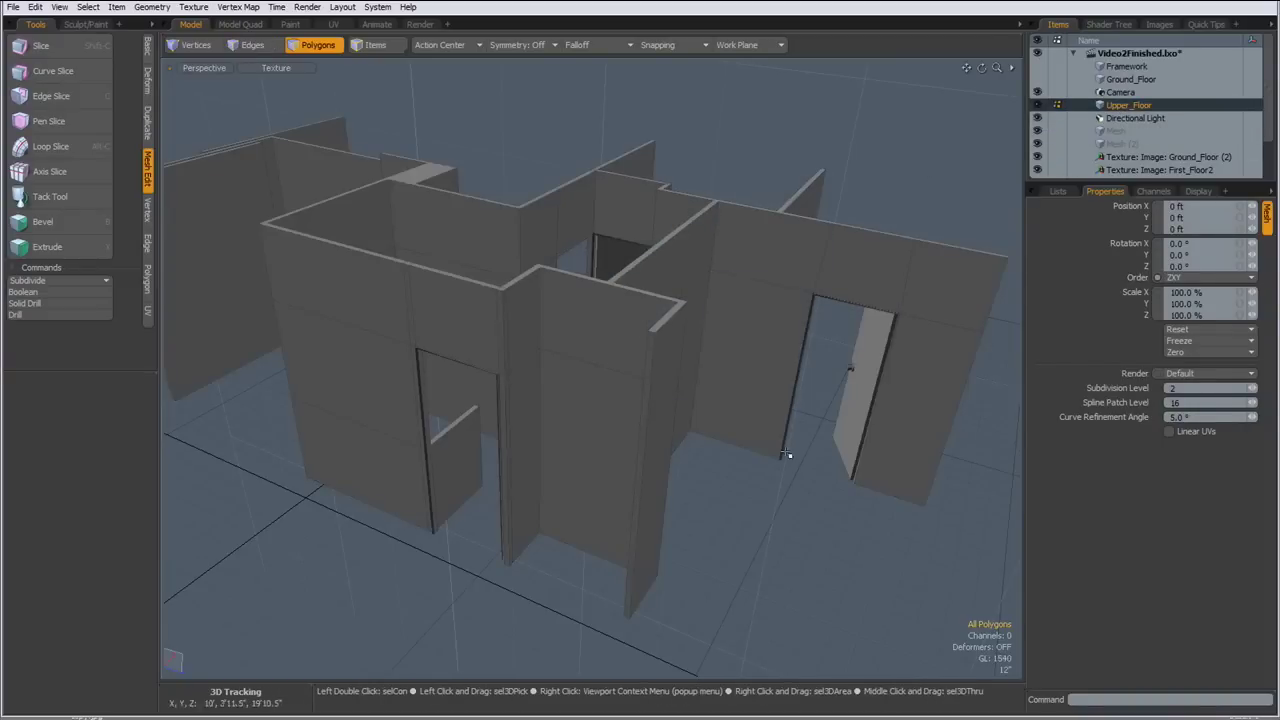
key(u)
alt+drag(548, 435, 540, 393)
ctrl+alt+drag(540, 393, 568, 361)
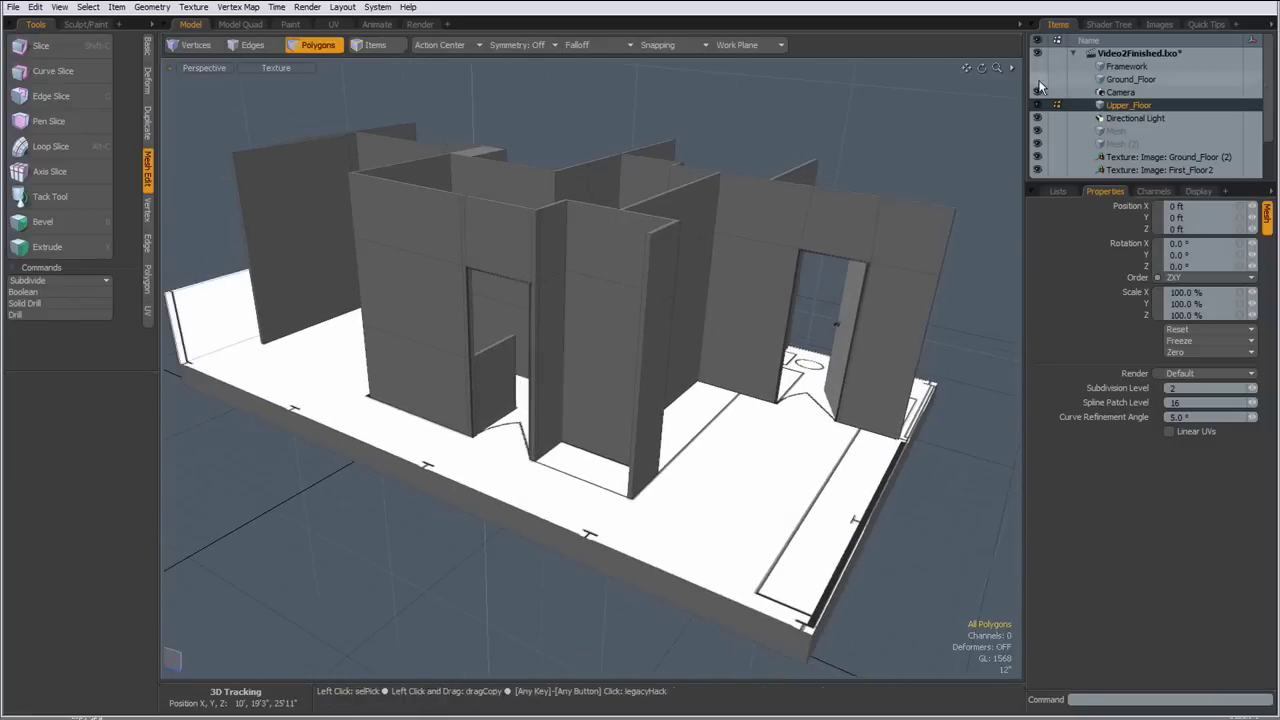
Delete the material group for the Upper polygon tag from the render shaders to remove the floor plan image
click(1110, 24)
click(1060, 68)
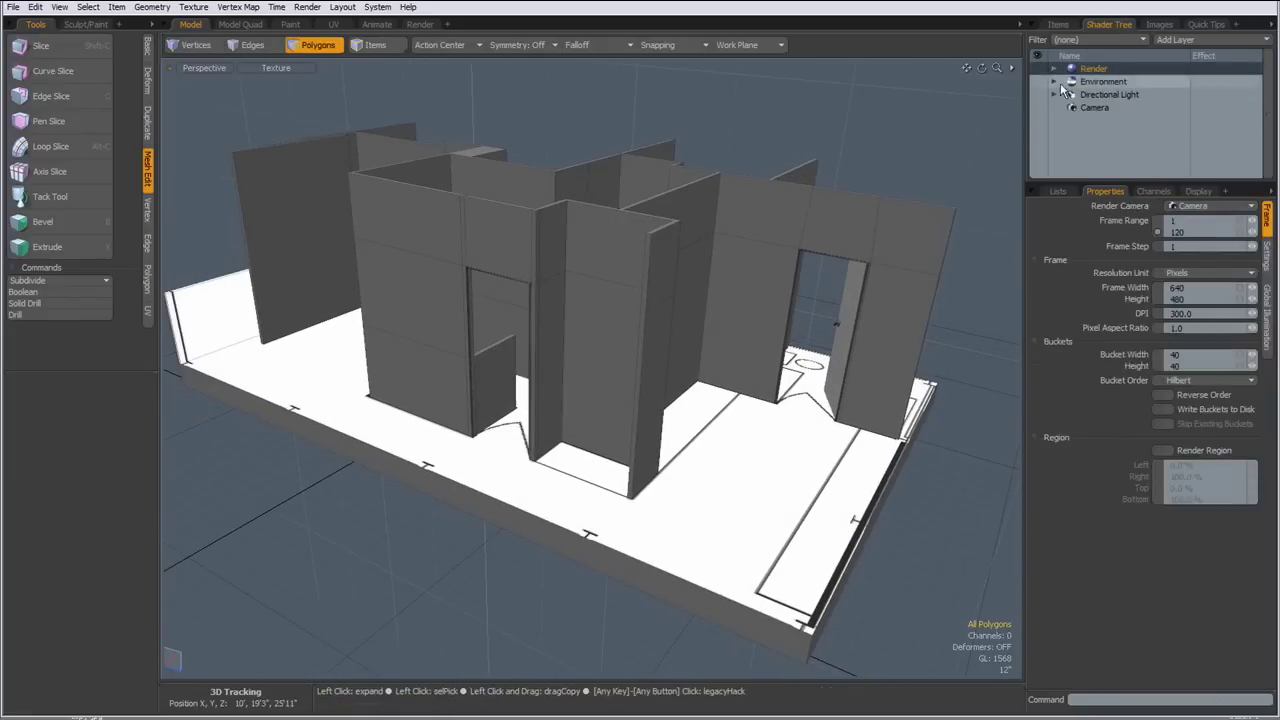
click(1053, 68)
click(1109, 133)
right_click(1109, 135)
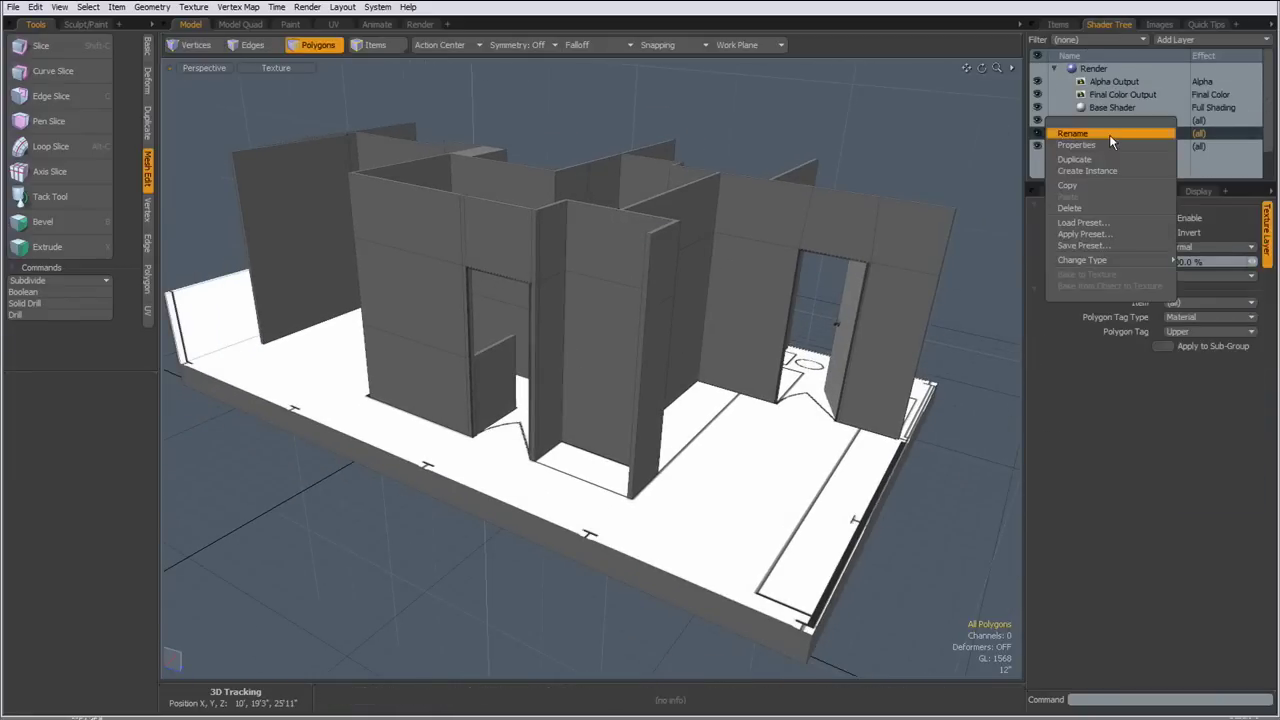
click(1107, 211)
alt+shift+drag(640, 360, 656, 376)
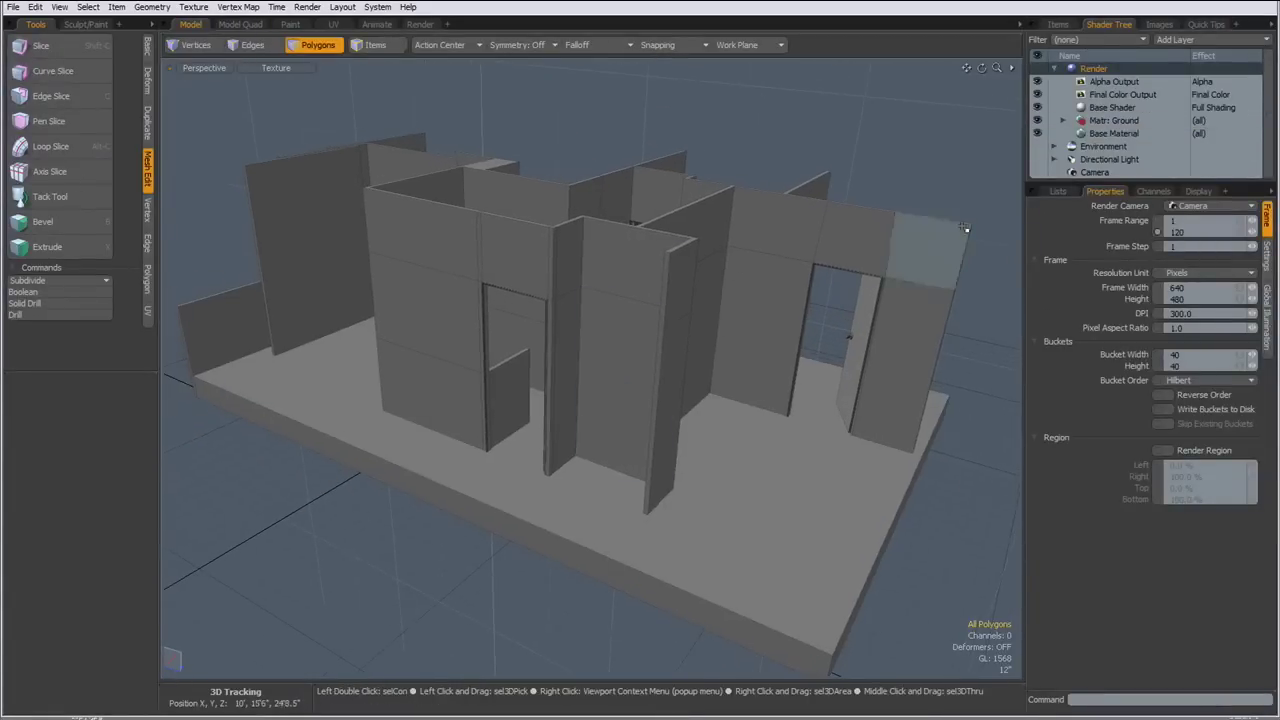
Enlarge the item list, make the empty Mesh item active, and create a unit cube in it
click(1058, 191)
drag(1056, 182, 1083, 299)
alt+drag(390, 286, 500, 300)
click(1061, 25)
click(1117, 132)
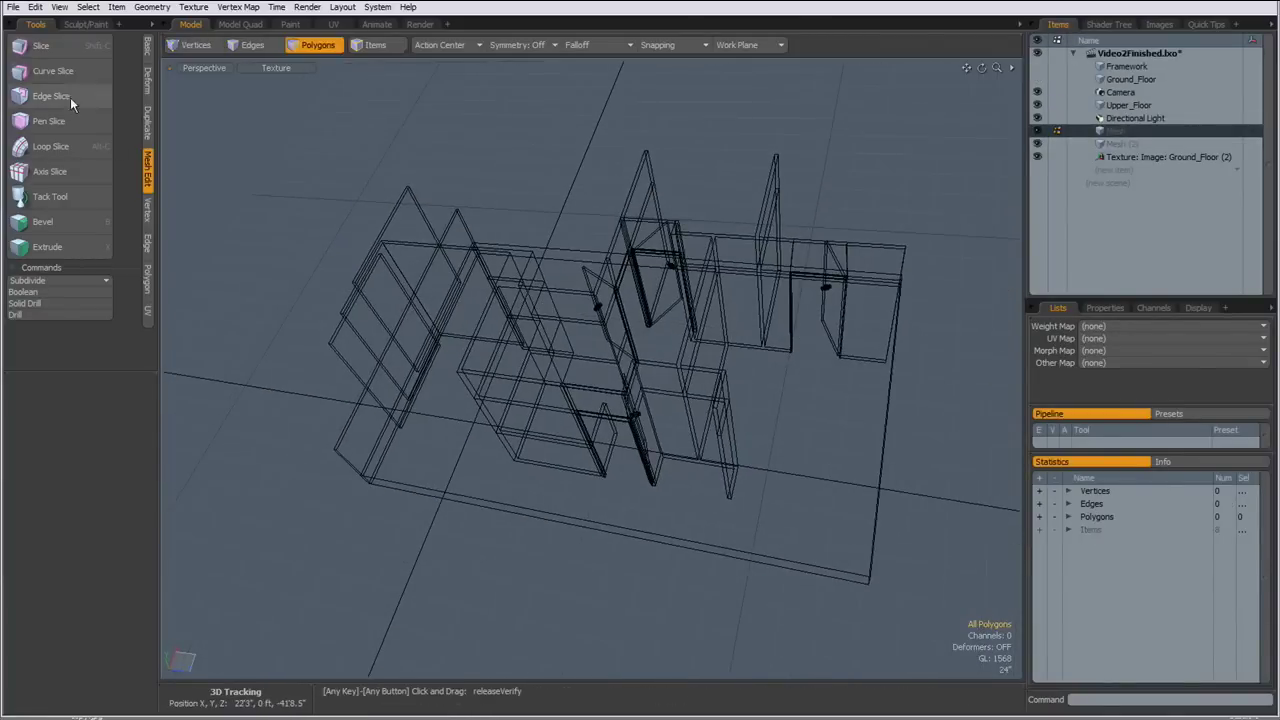
click(148, 45)
click(20, 47)
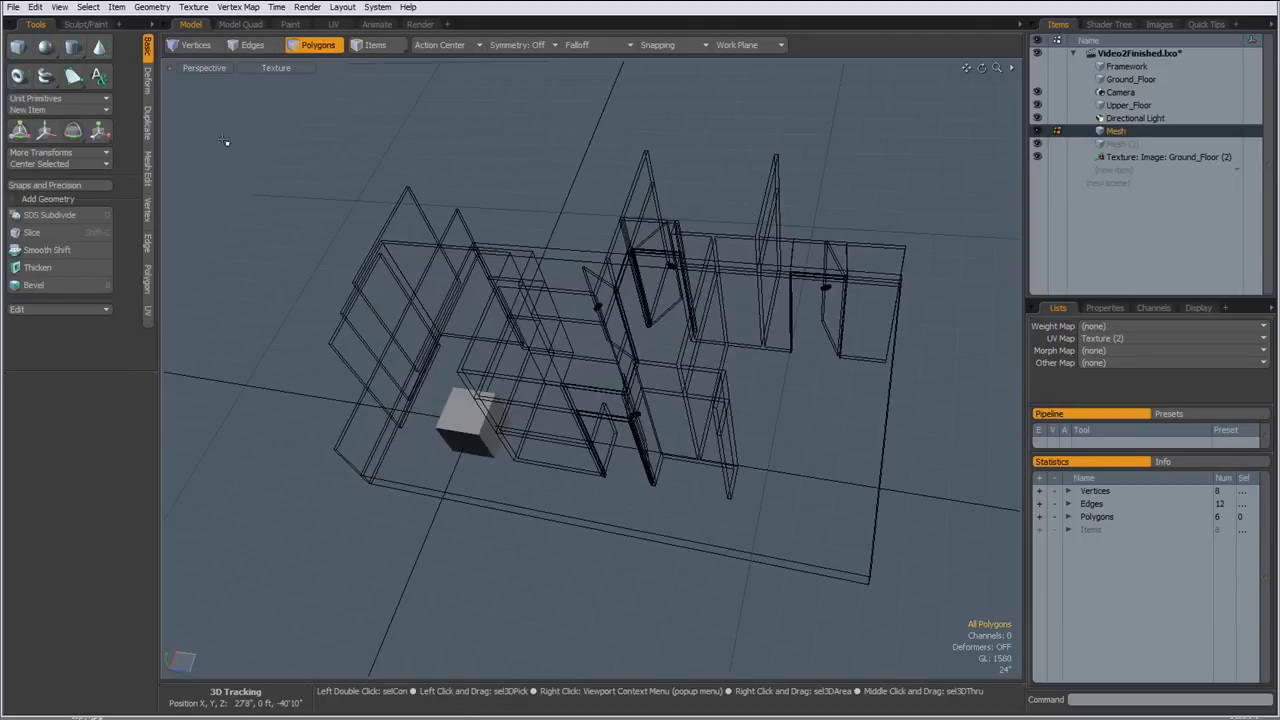
Scale the cube with explicit absolute scaling to 4'8" in X, Y and Z
click(99, 184)
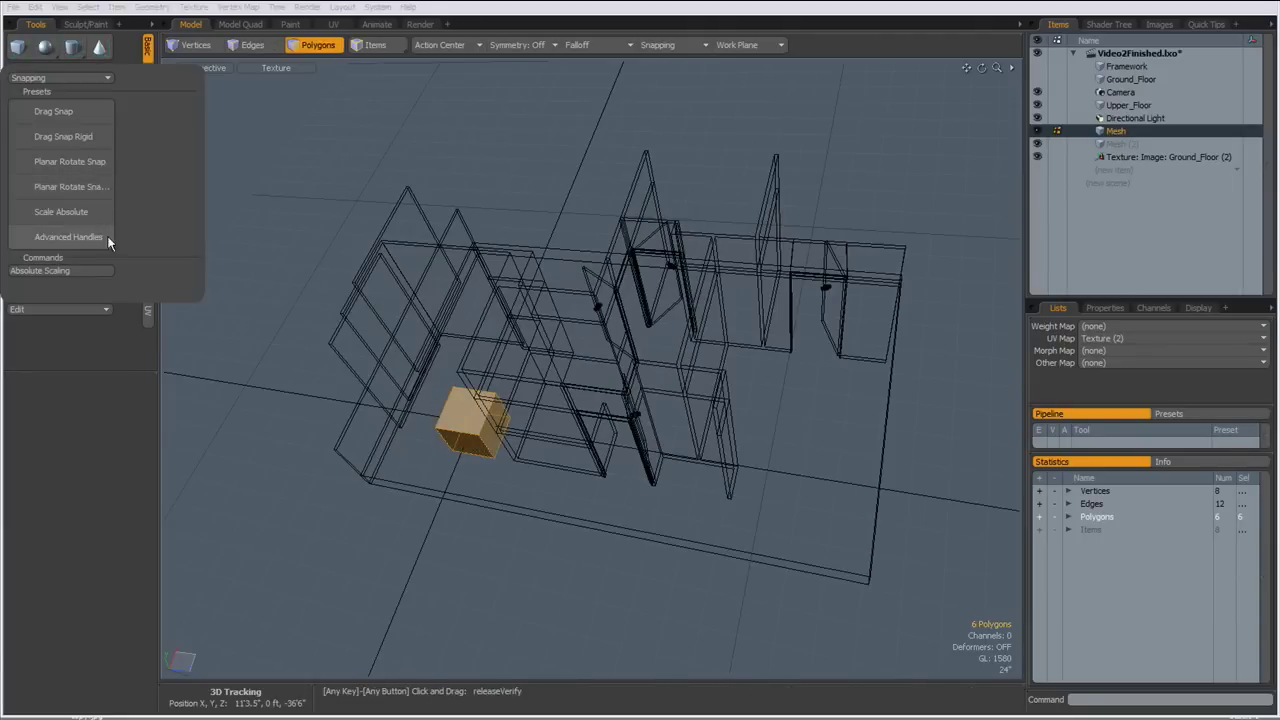
click(106, 239)
click(180, 262)
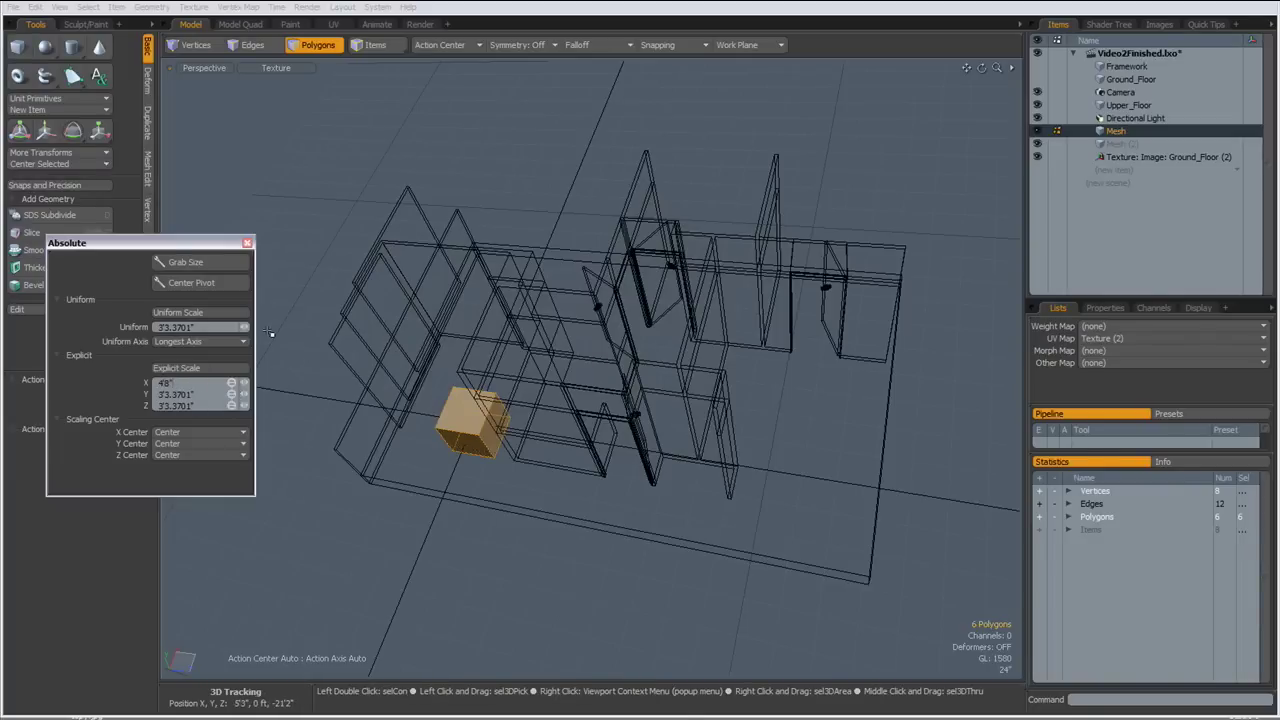
click(189, 370)
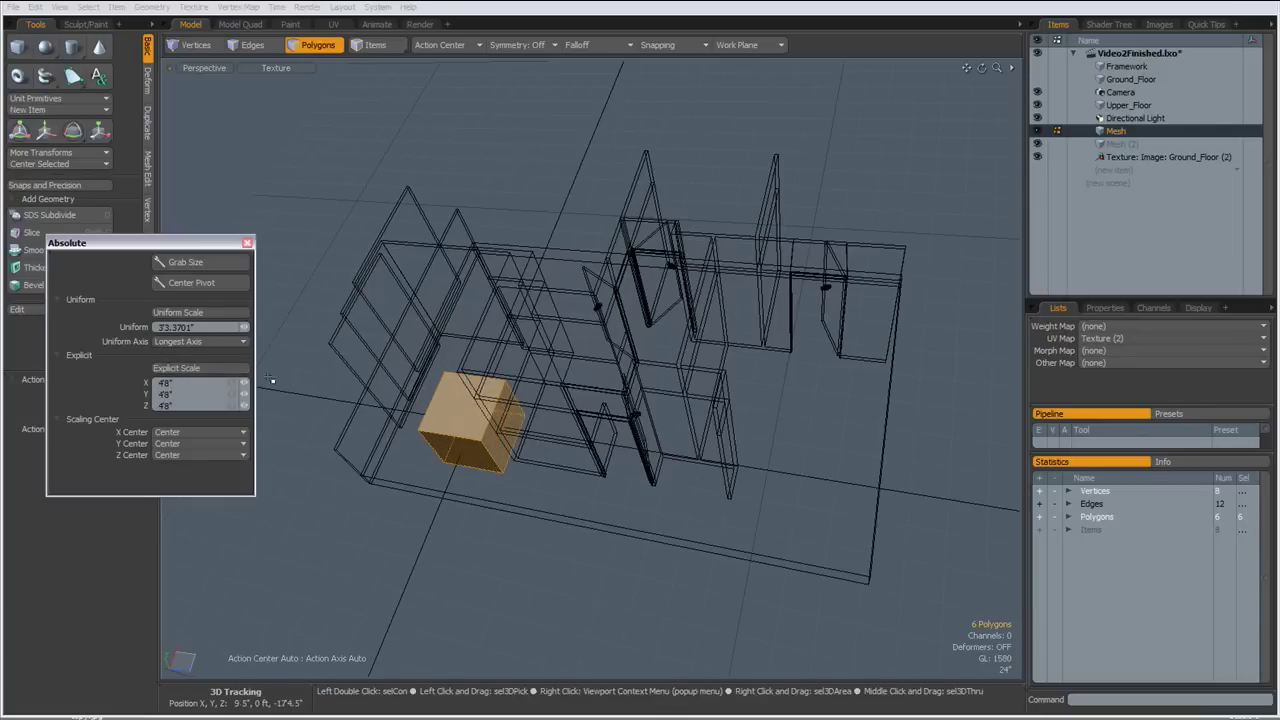
Move the cube with Drag Snap Rigid so its corner snaps into the corner of the stairwell walls
click(64, 186)
click(97, 144)
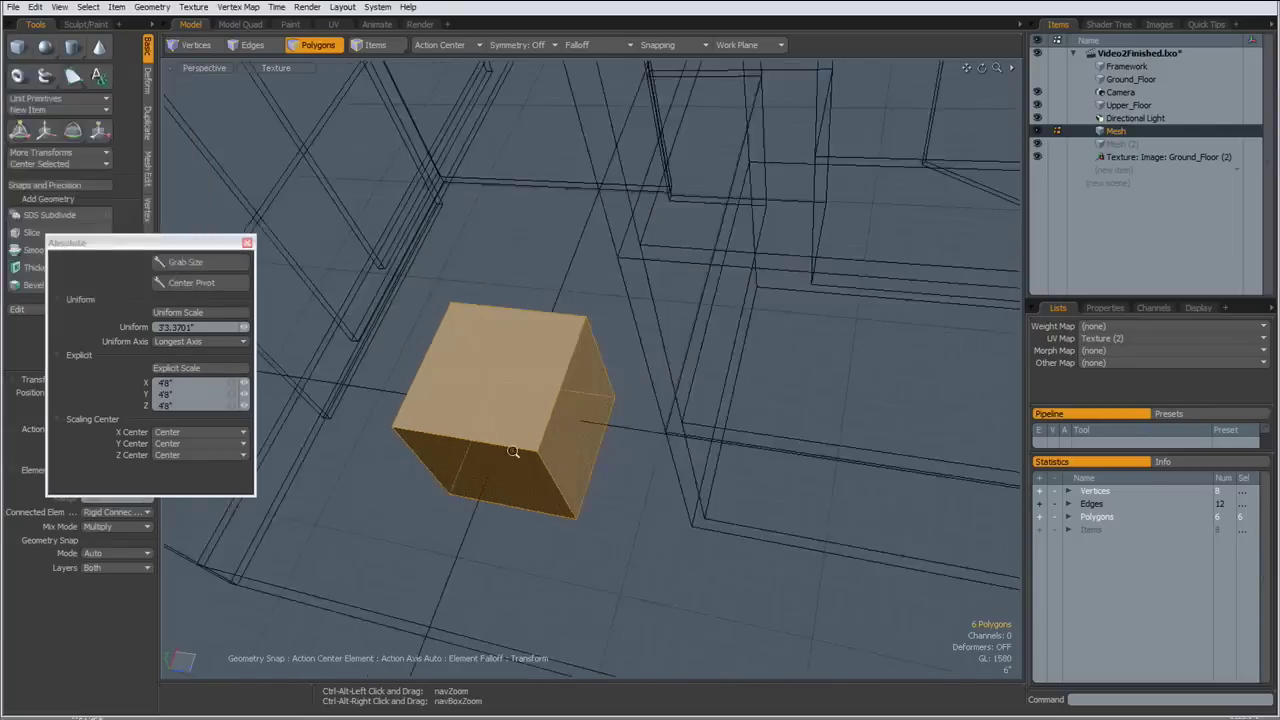
drag(437, 489, 696, 392)
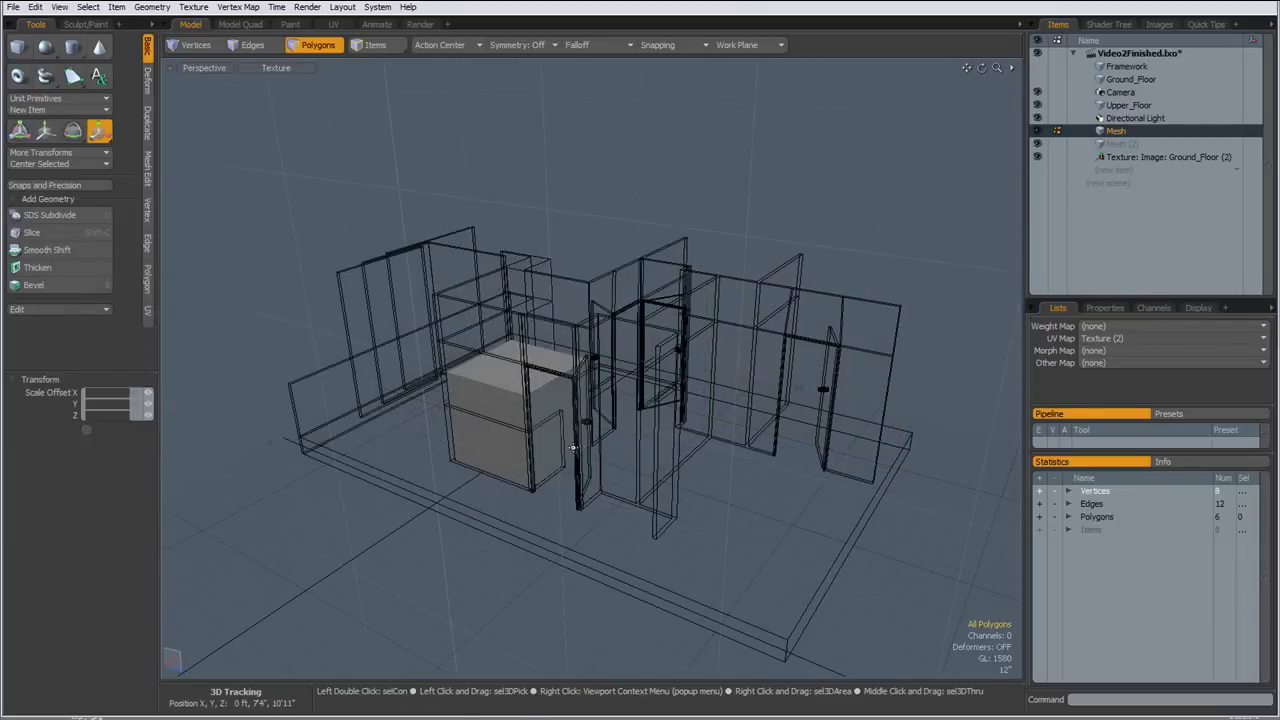
Stretch the cube vertically to about 929% in Y so it passes through the floor and roof levels
ctrl+alt+drag(573, 447, 543, 434)
drag(533, 356, 519, 63)
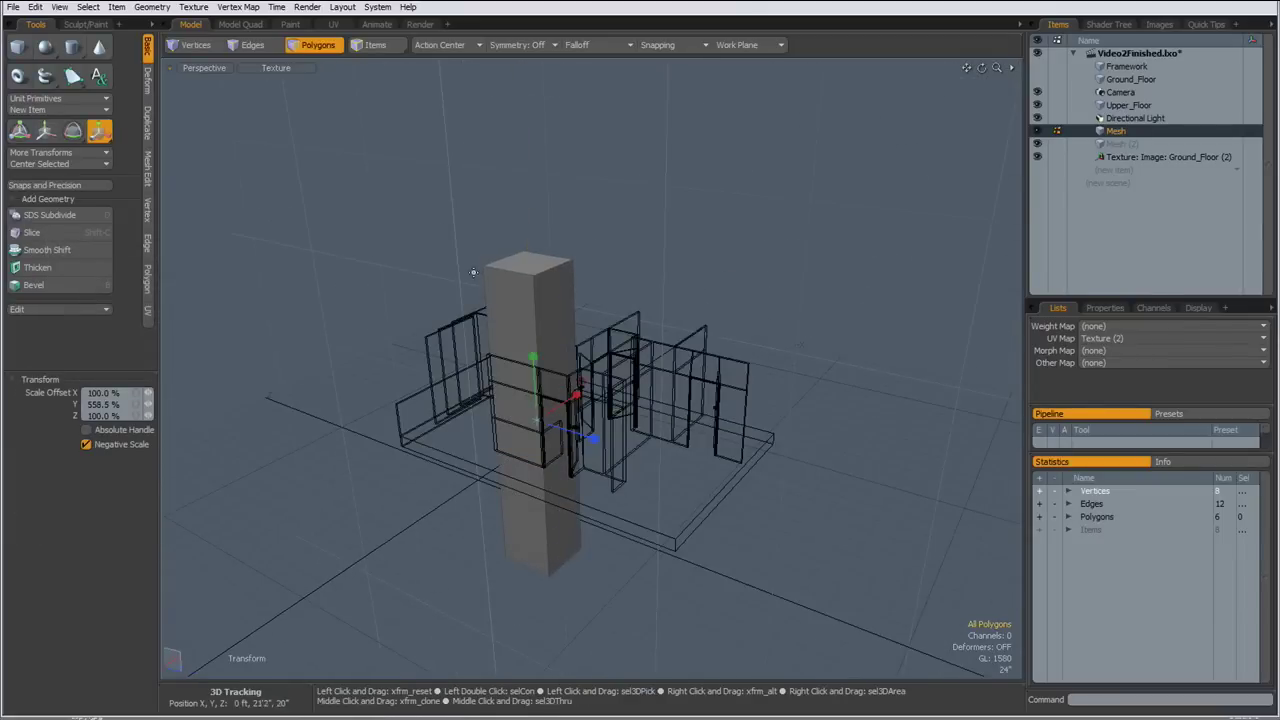
drag(537, 387, 523, 182)
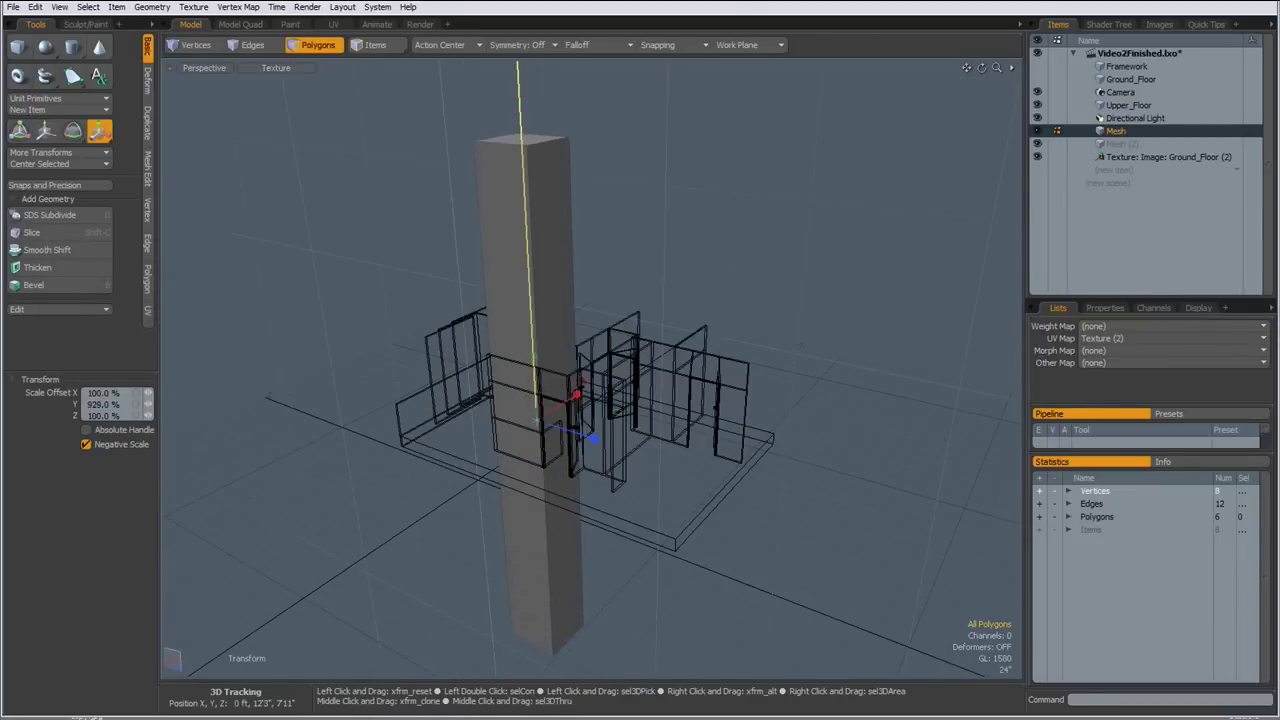
key(space)
Isolate the floor slab of the Upper_Floor item by hiding all of its other polygons
click(1128, 105)
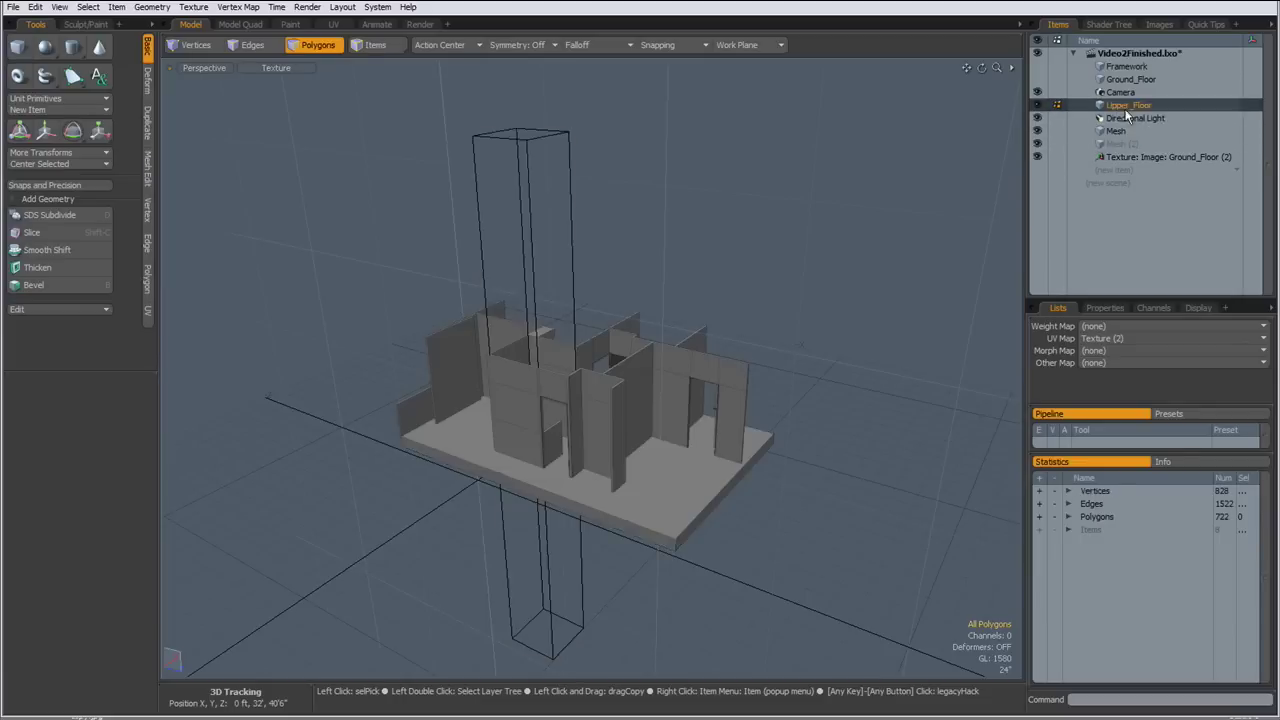
double_click(642, 477)
key(shift+h)
click(676, 343)
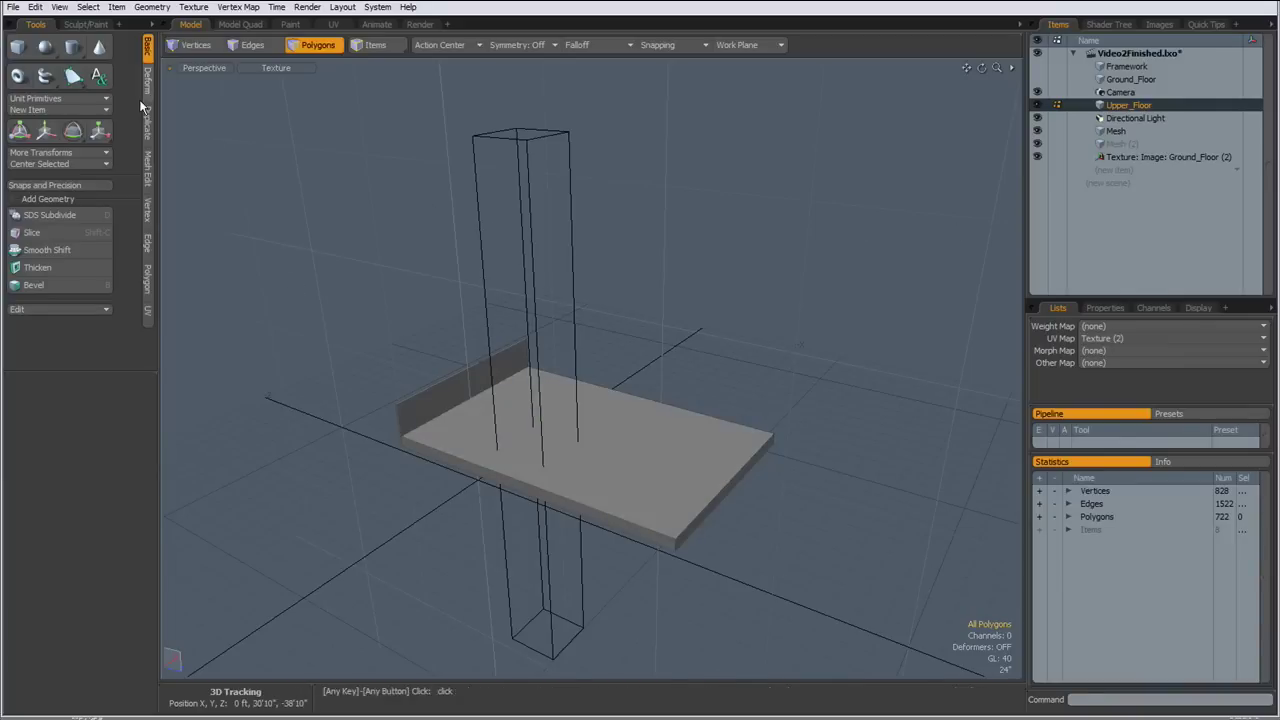
Cut the stretched box out of the upper floor slab with a Boolean and unhide the walls and doors
click(152, 8)
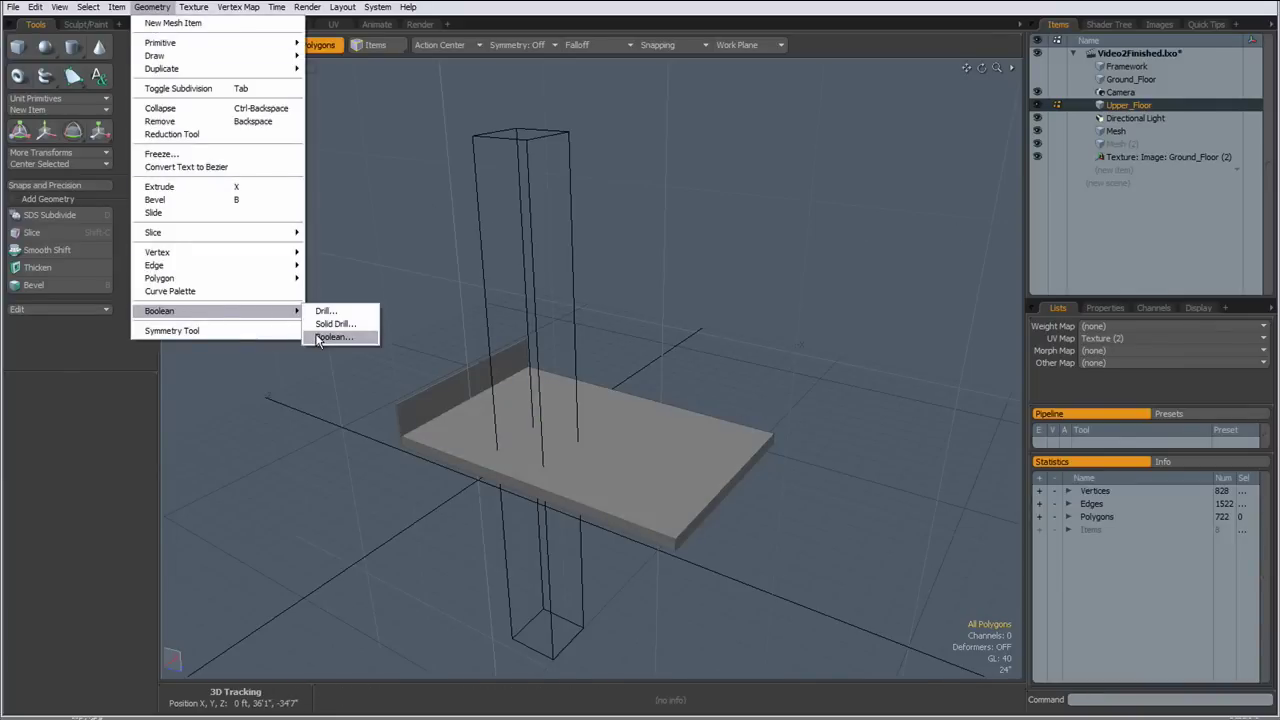
click(330, 337)
click(1171, 345)
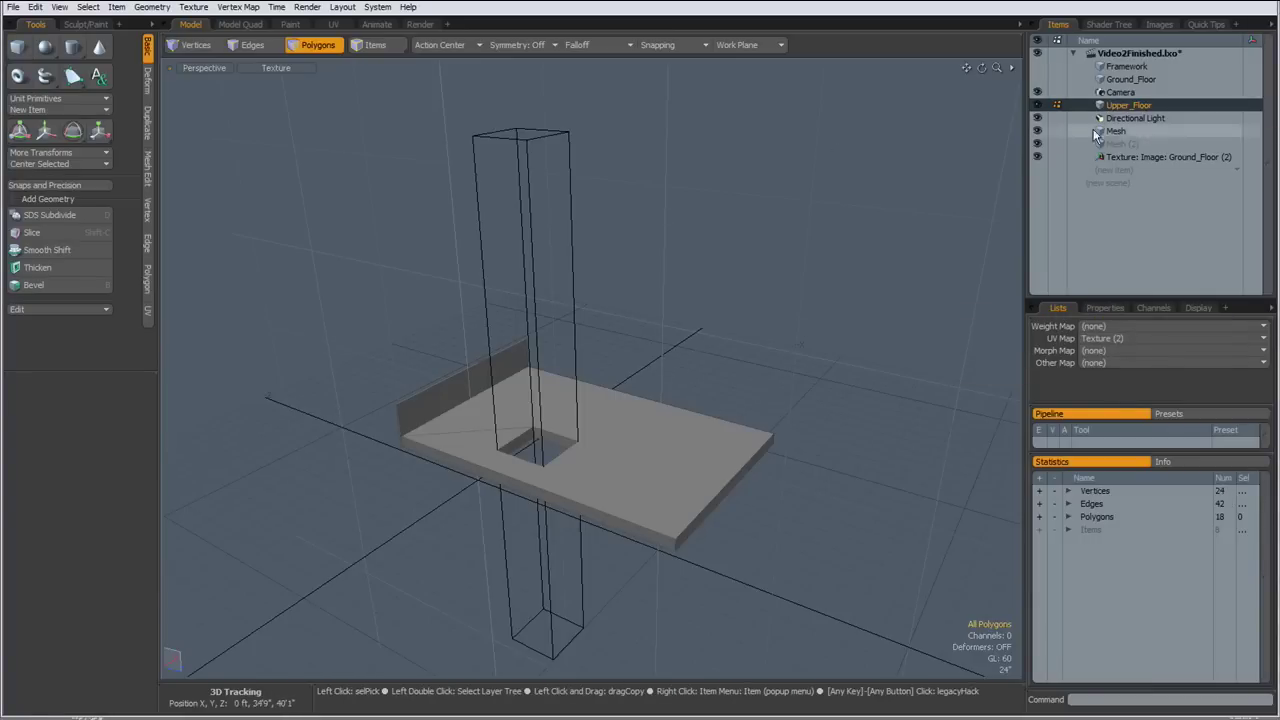
key(ctrl+z)
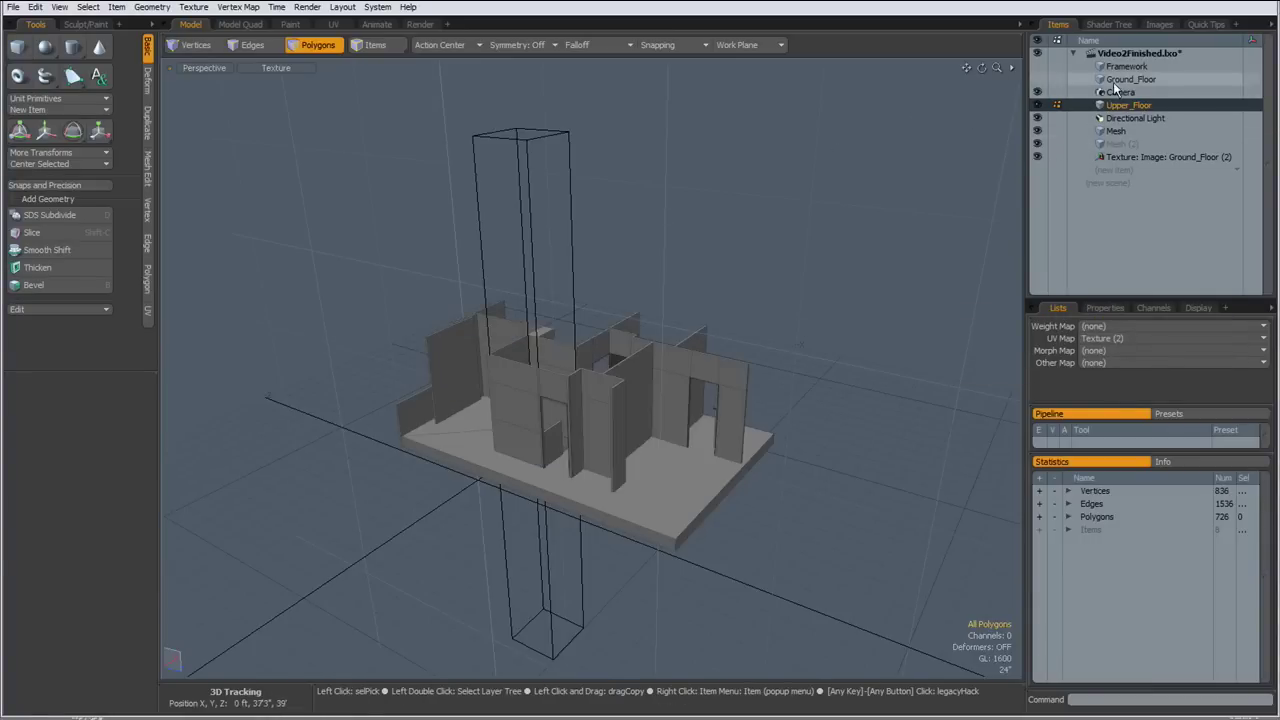
Show the Framework item, make it active, and hide the Upper_Floor item
click(1037, 67)
click(1115, 68)
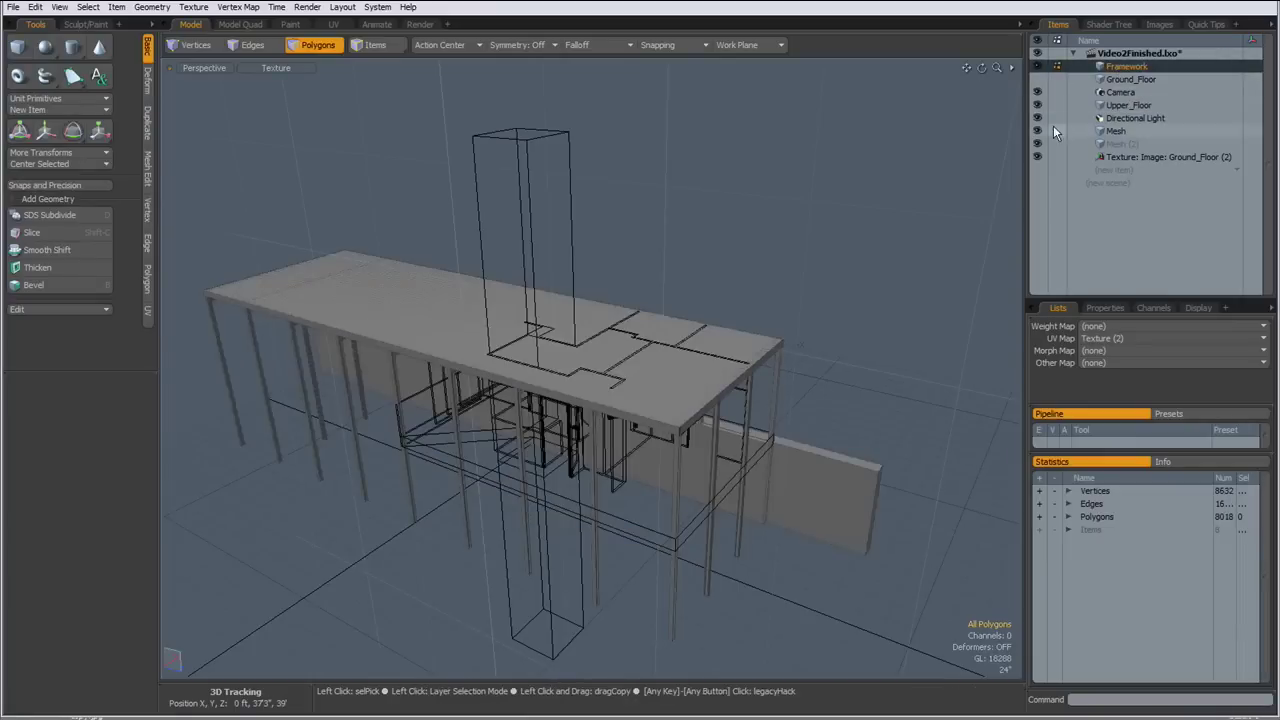
click(1037, 105)
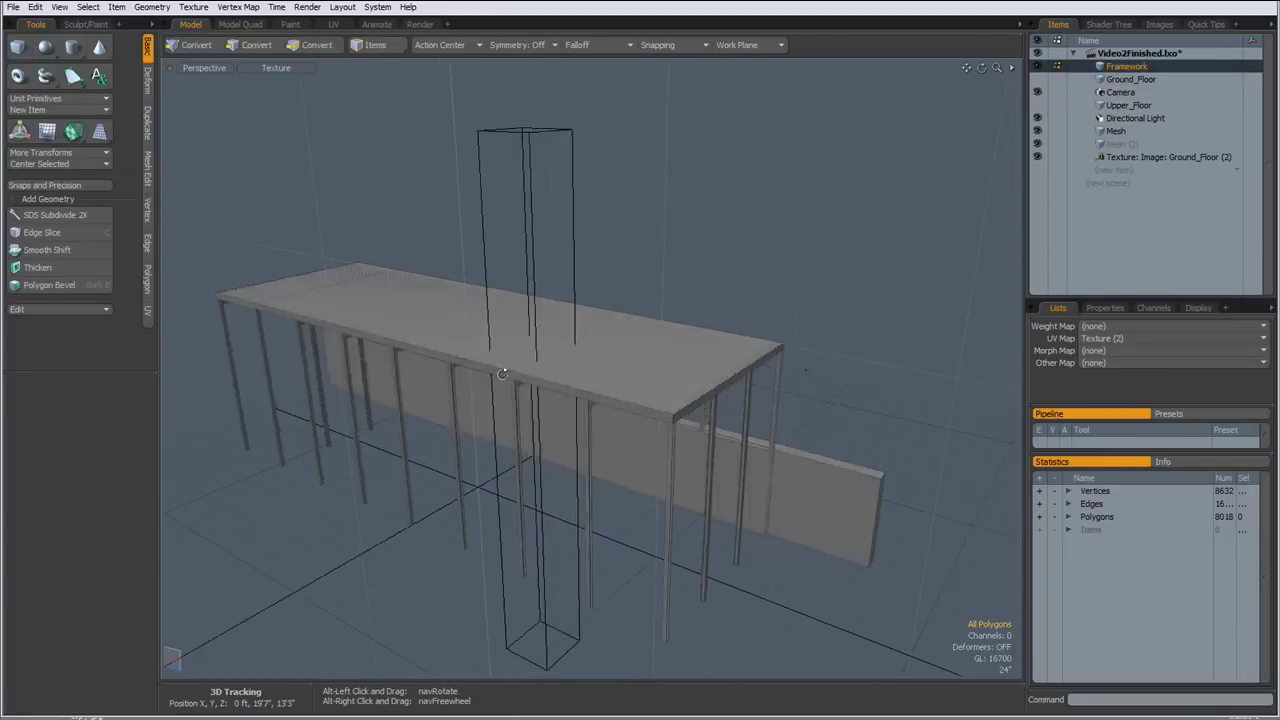
Isolate the roof slab and its decking in the Framework item by hiding the columns, trusses and walls
ctrl+alt+drag(560, 380, 607, 375)
double_click(596, 354)
alt+drag(560, 471, 594, 347)
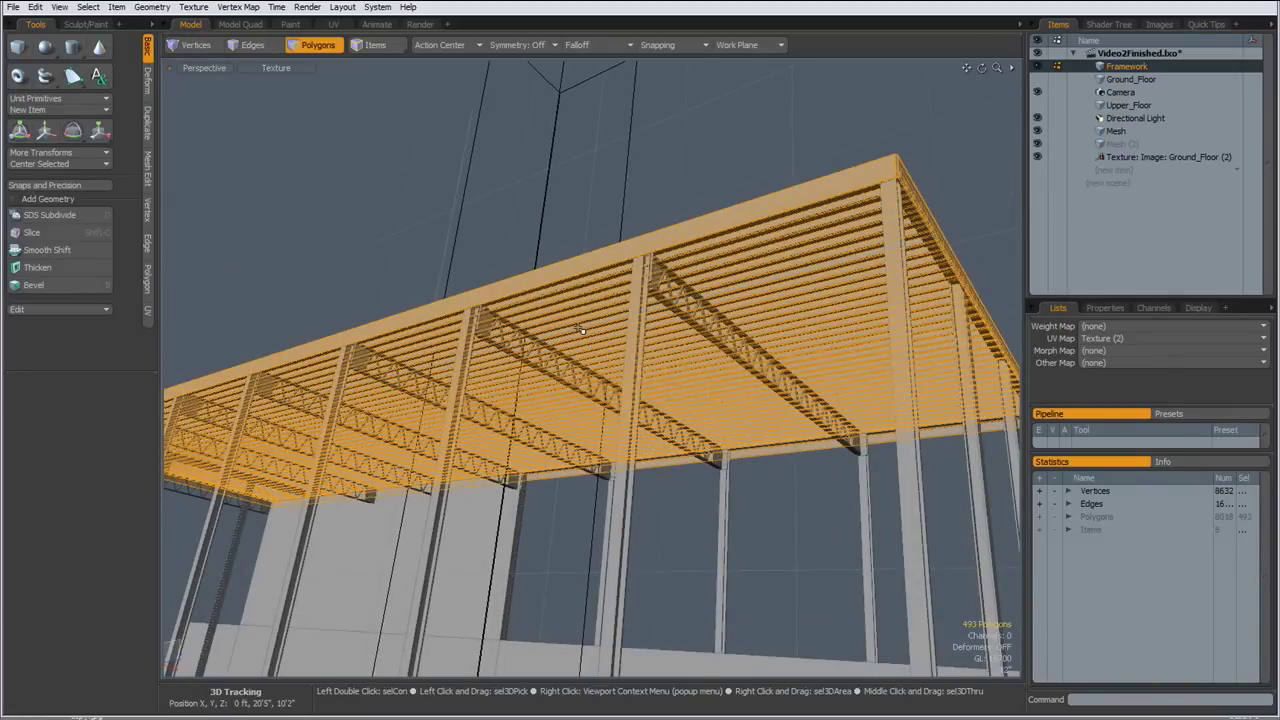
key(shift+h)
click(334, 234)
Select the ribbed decking beneath the roof and hide it, leaving only the plain roof slab
alt+drag(475, 320, 543, 500)
ctrl+alt+drag(597, 388, 611, 340)
double_click(616, 363)
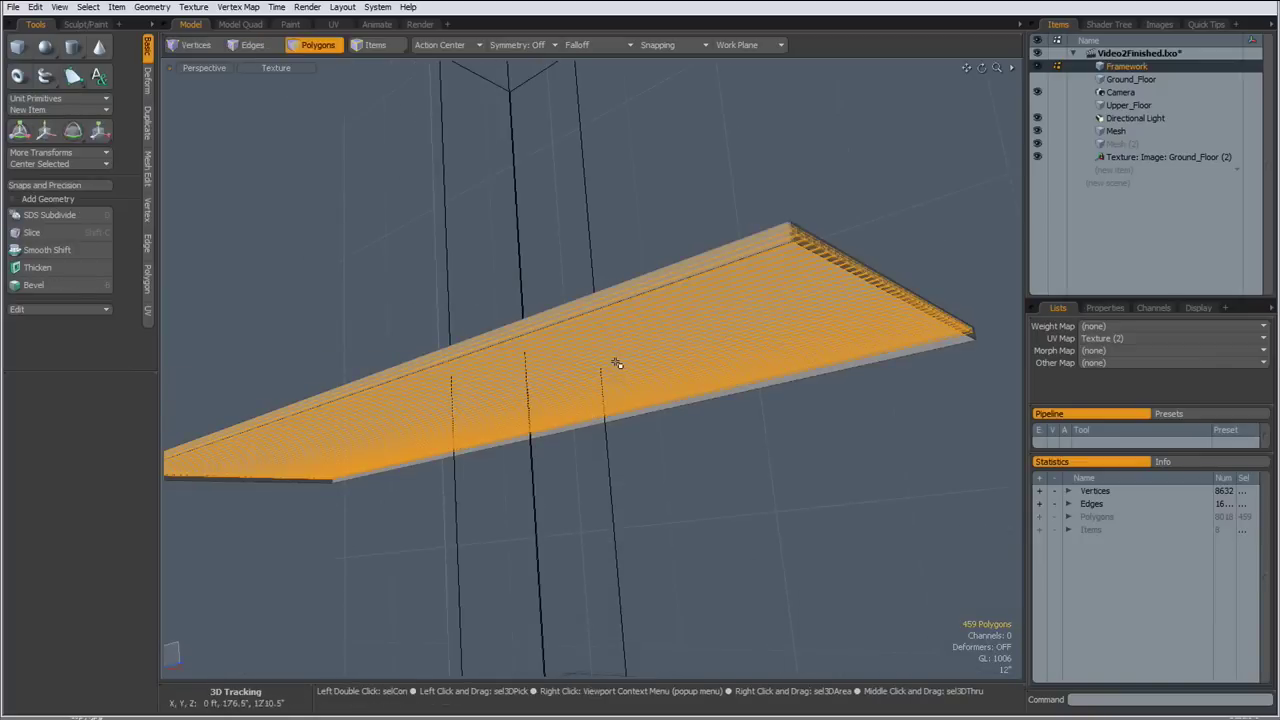
click(400, 257)
alt+drag(400, 257, 490, 345)
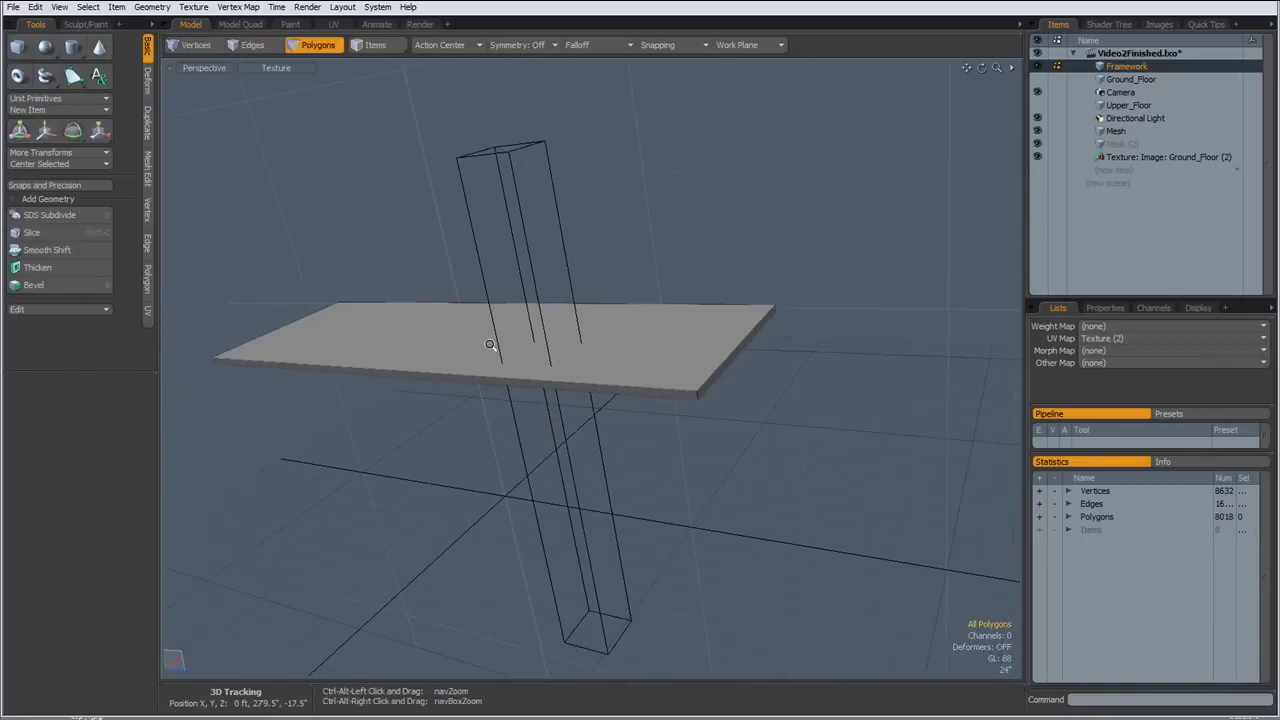
Subtract the background box from the plain roof slab with a Boolean
click(151, 8)
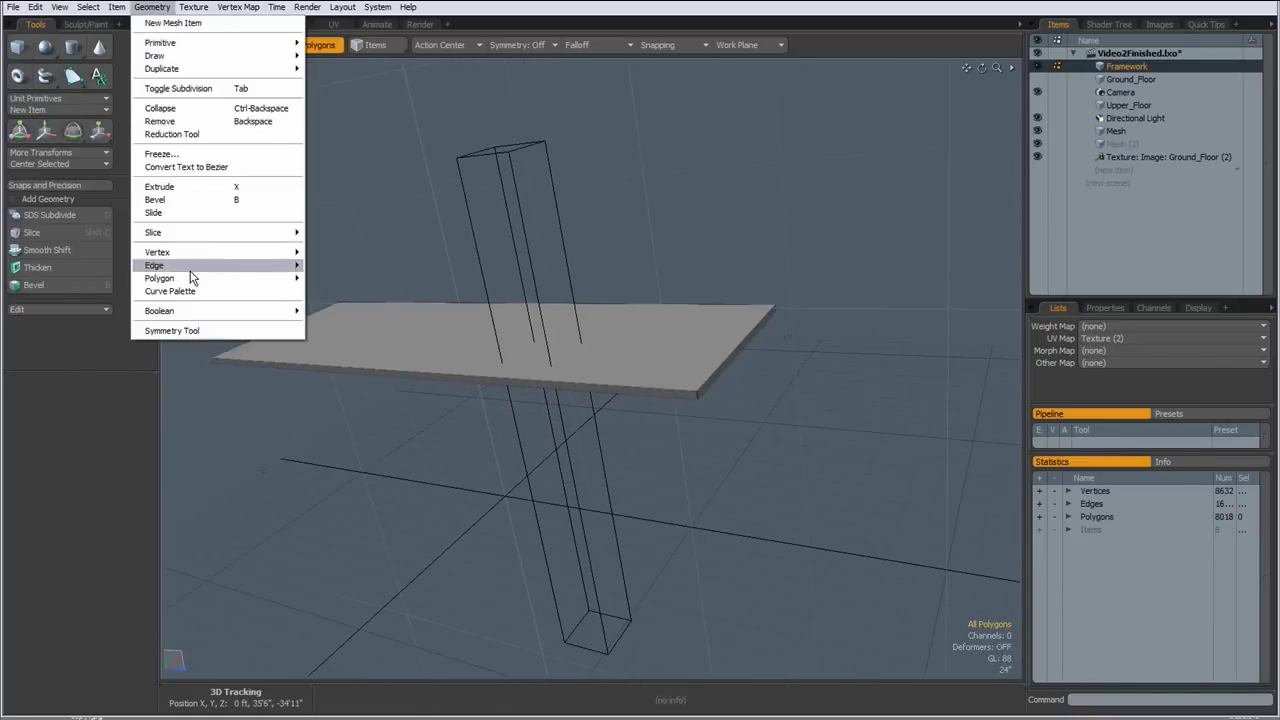
click(341, 338)
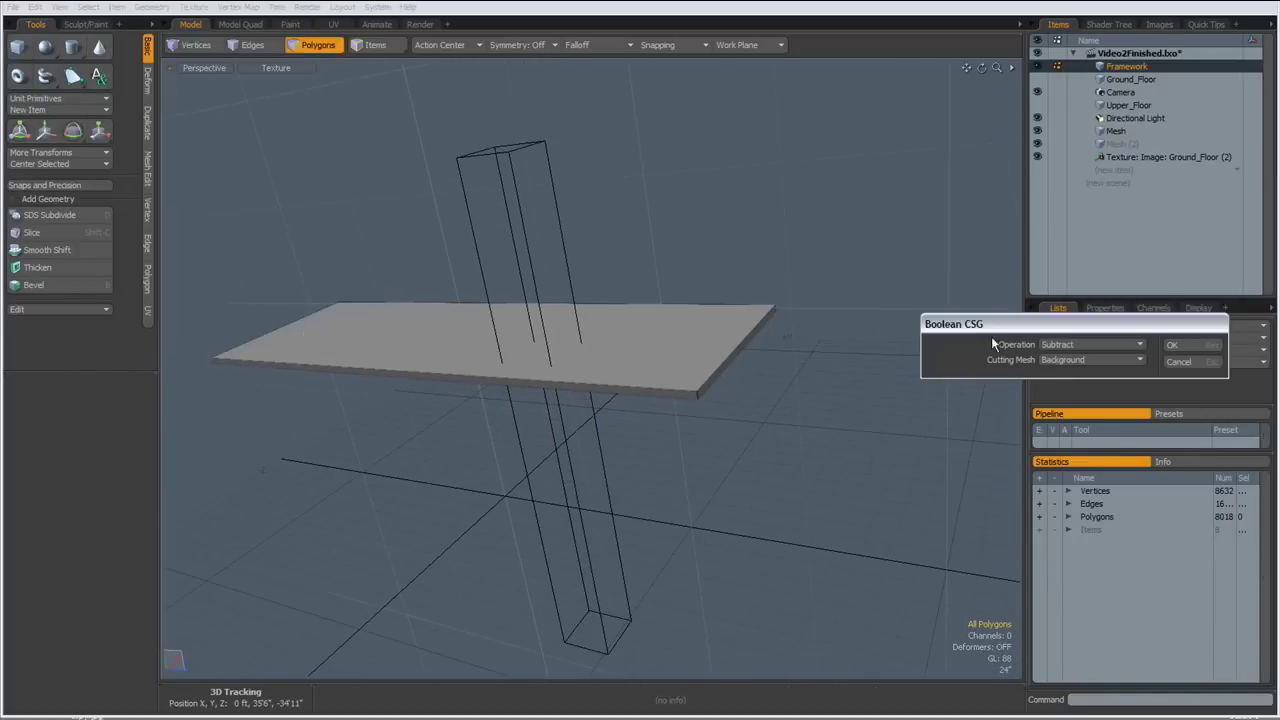
click(1175, 346)
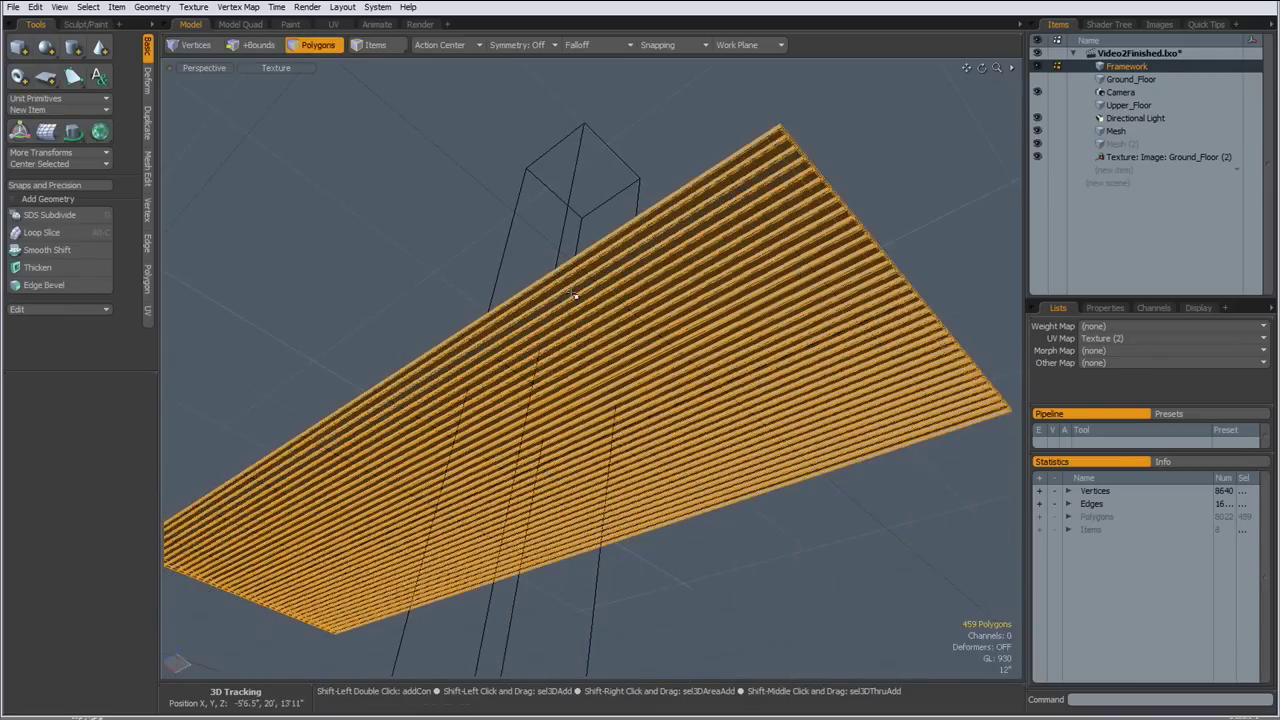
With only the ribbed decking shown, cut the background box's outline into it using Solid Drill
click(360, 217)
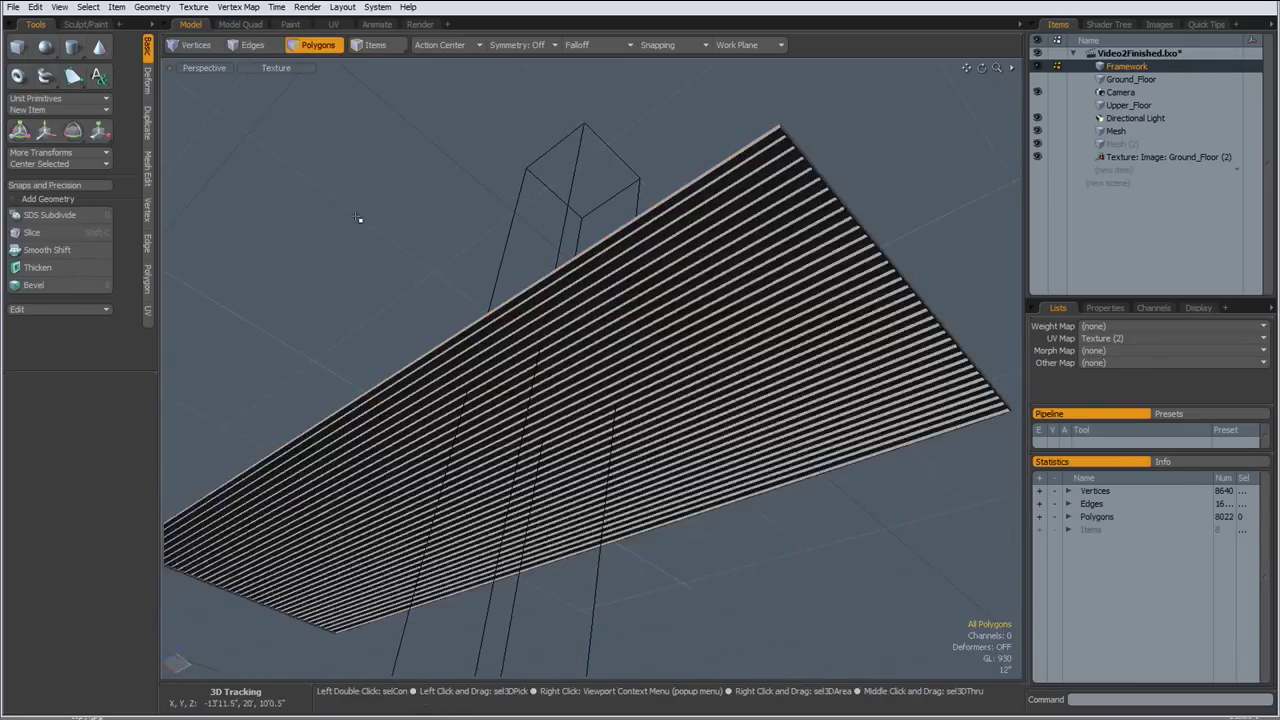
alt+drag(360, 217, 587, 381)
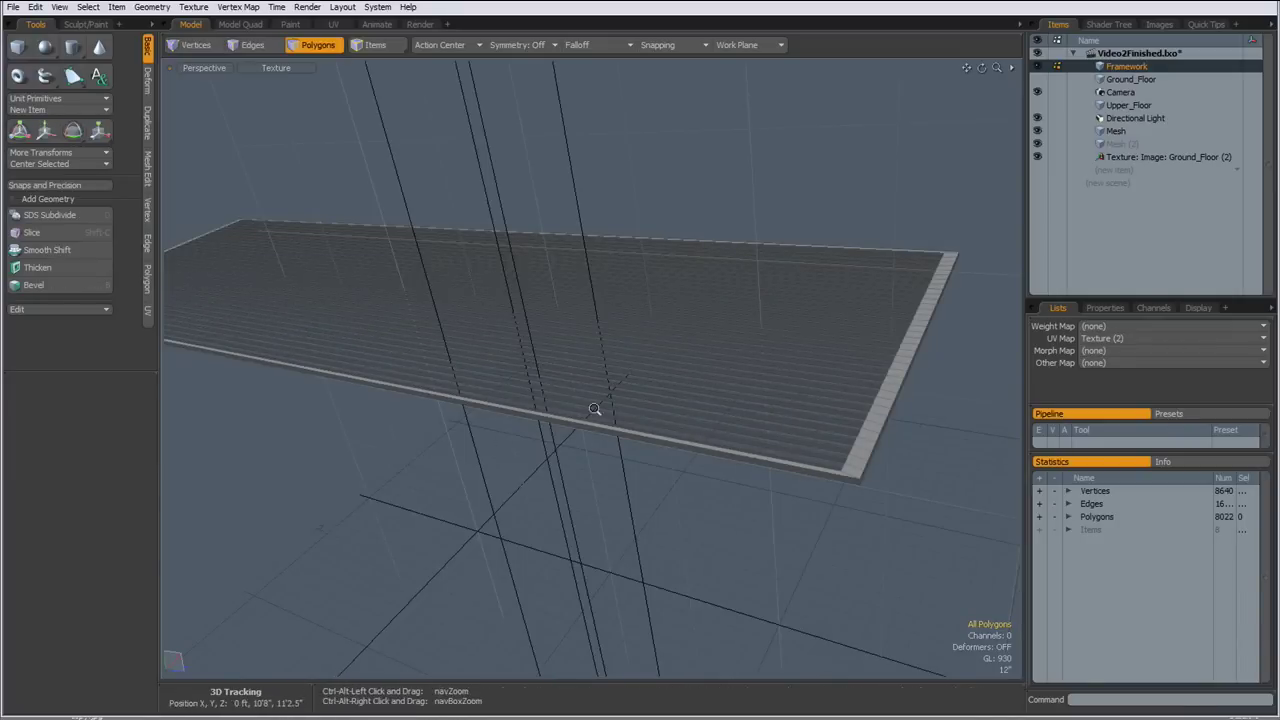
ctrl+alt+drag(594, 409, 623, 402)
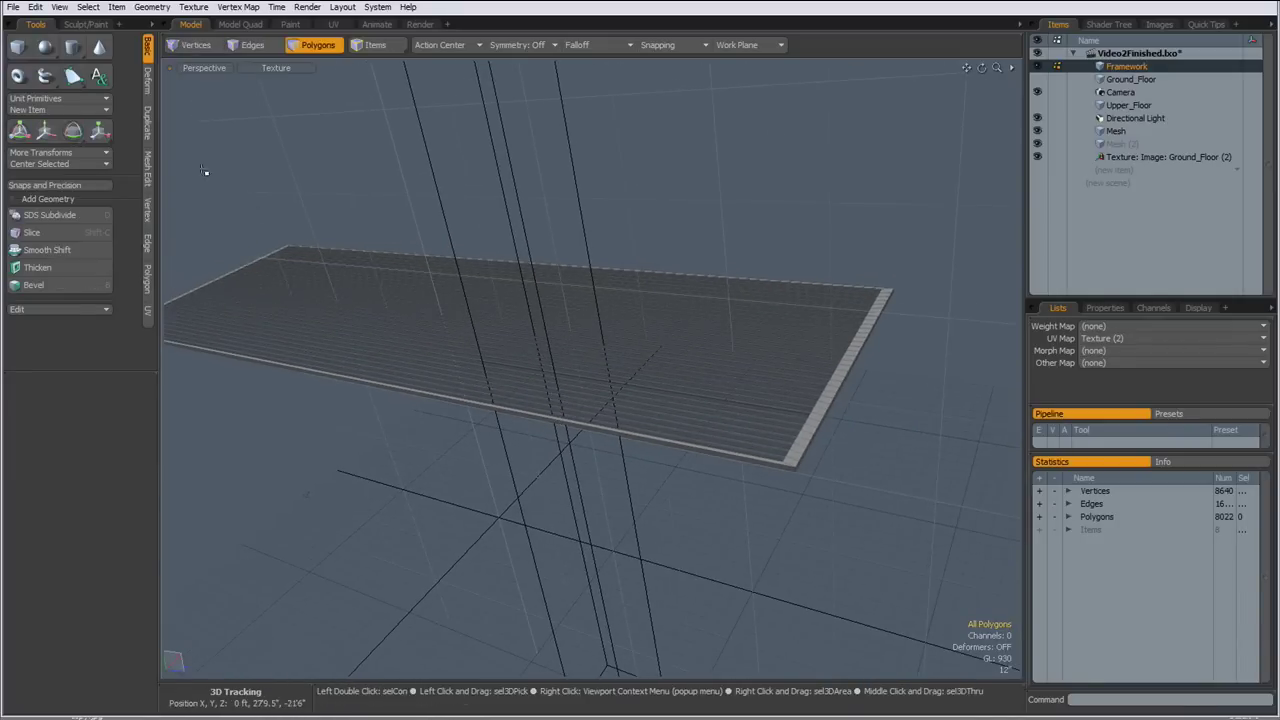
click(152, 7)
mouse_move(271, 312)
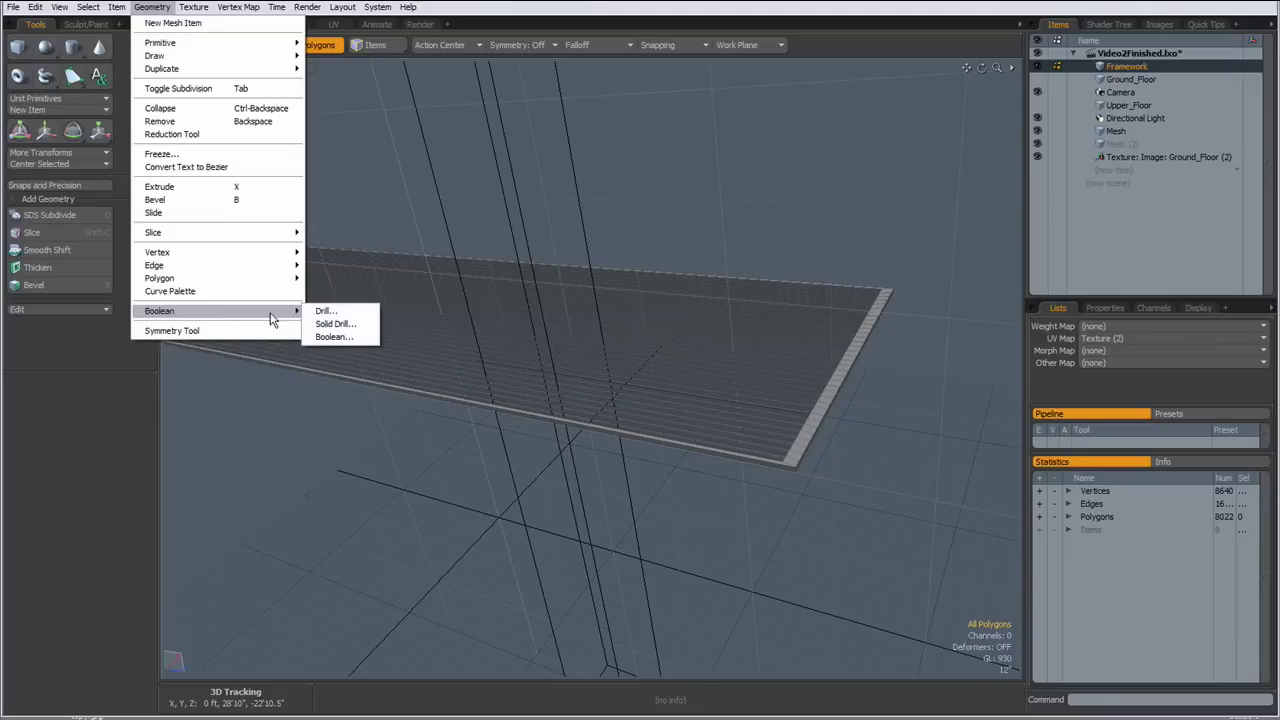
click(322, 311)
click(1055, 338)
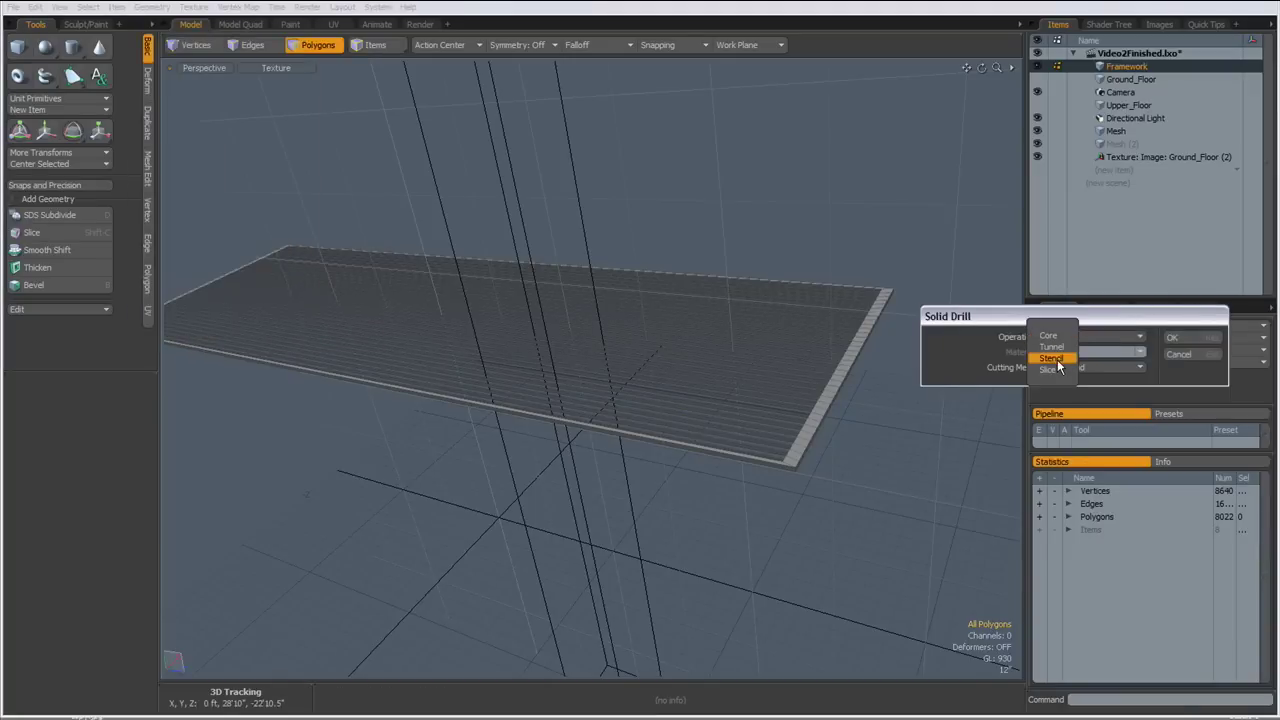
click(1180, 342)
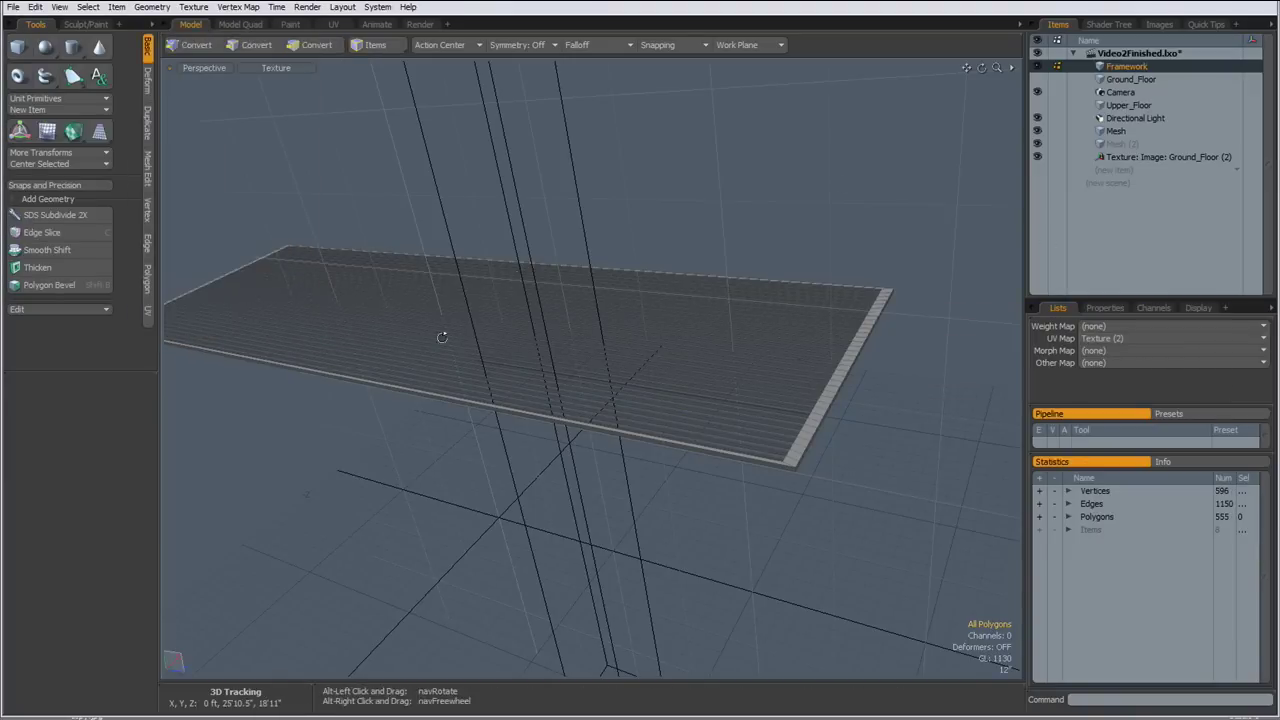
Delete the decking faces inside the box outline, and unhide the rest of the framework and the Upper_Floor item
alt+drag(443, 335, 563, 441)
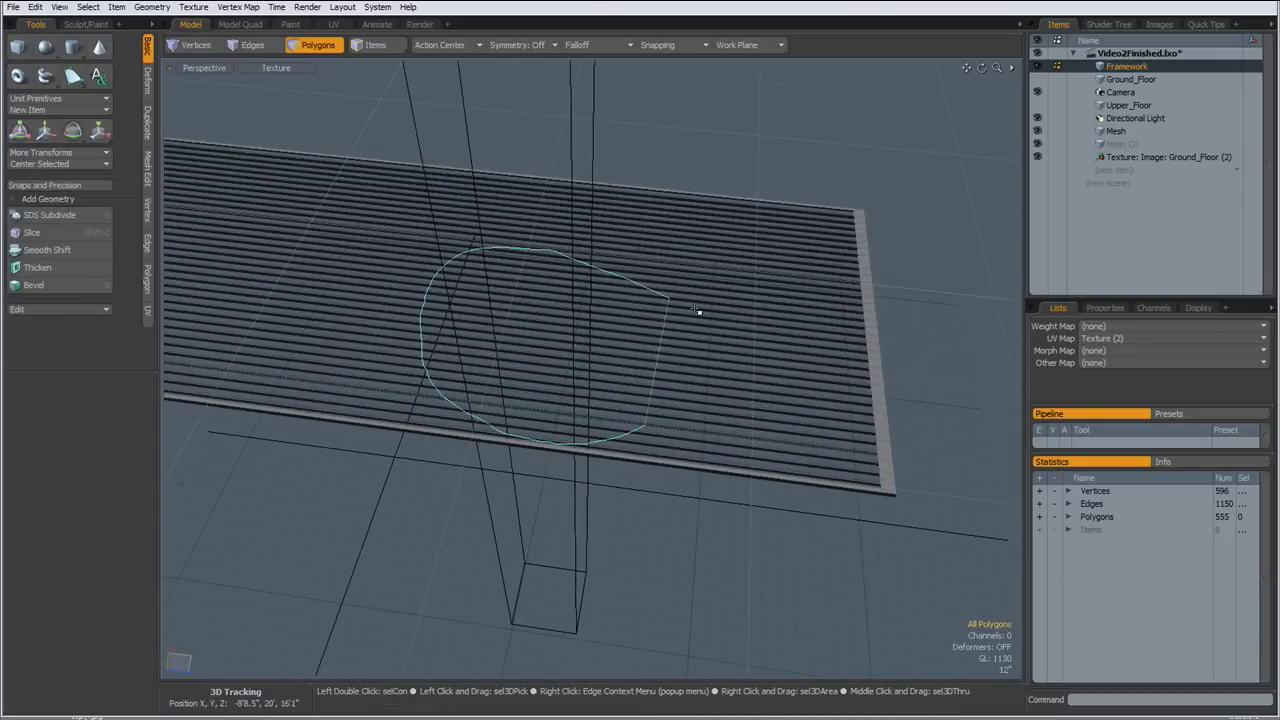
right_drag(697, 311, 705, 313)
key(Delete)
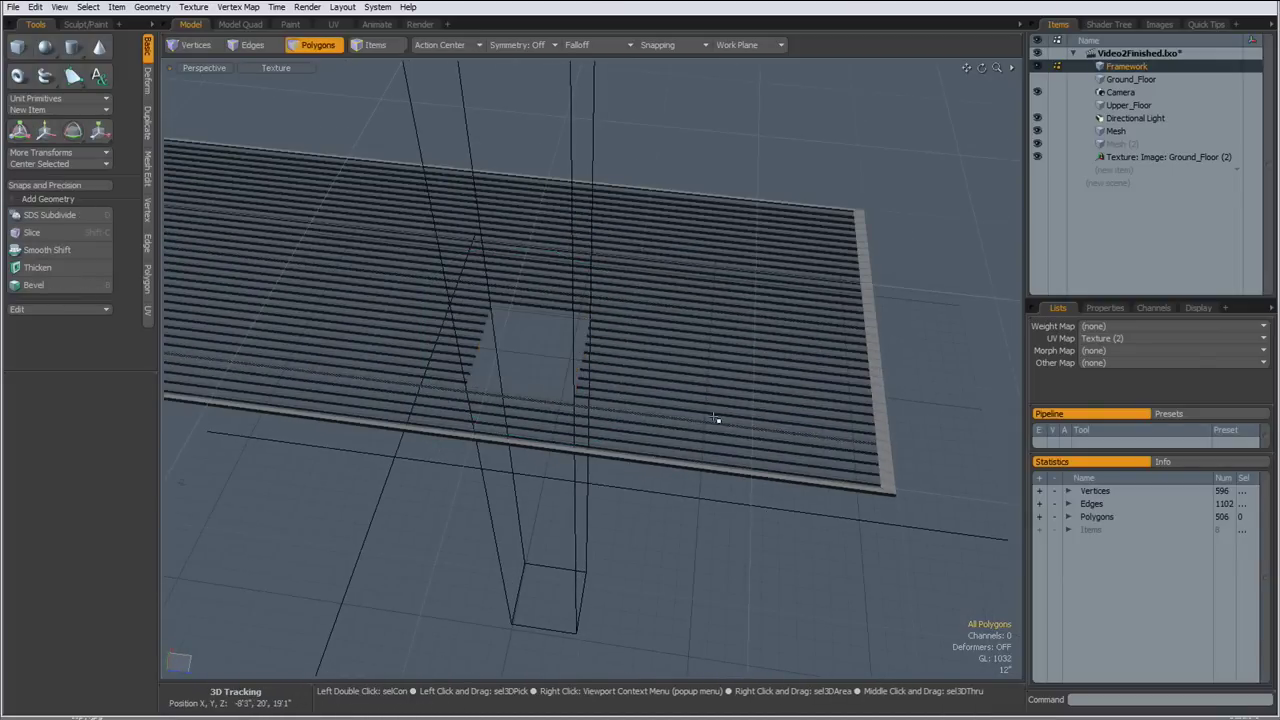
alt+drag(720, 417, 560, 387)
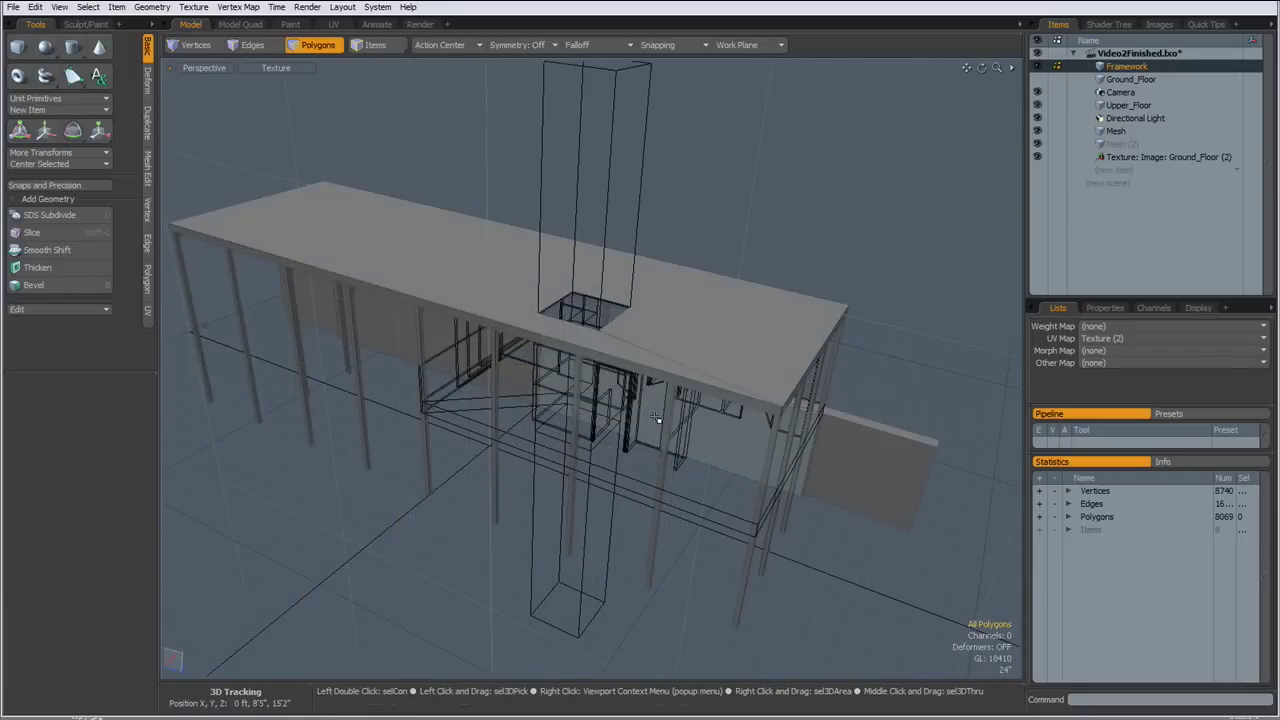
Make the Mesh item active and shorten its box vertically so it stands above the roof opening
alt+drag(648, 440, 623, 523)
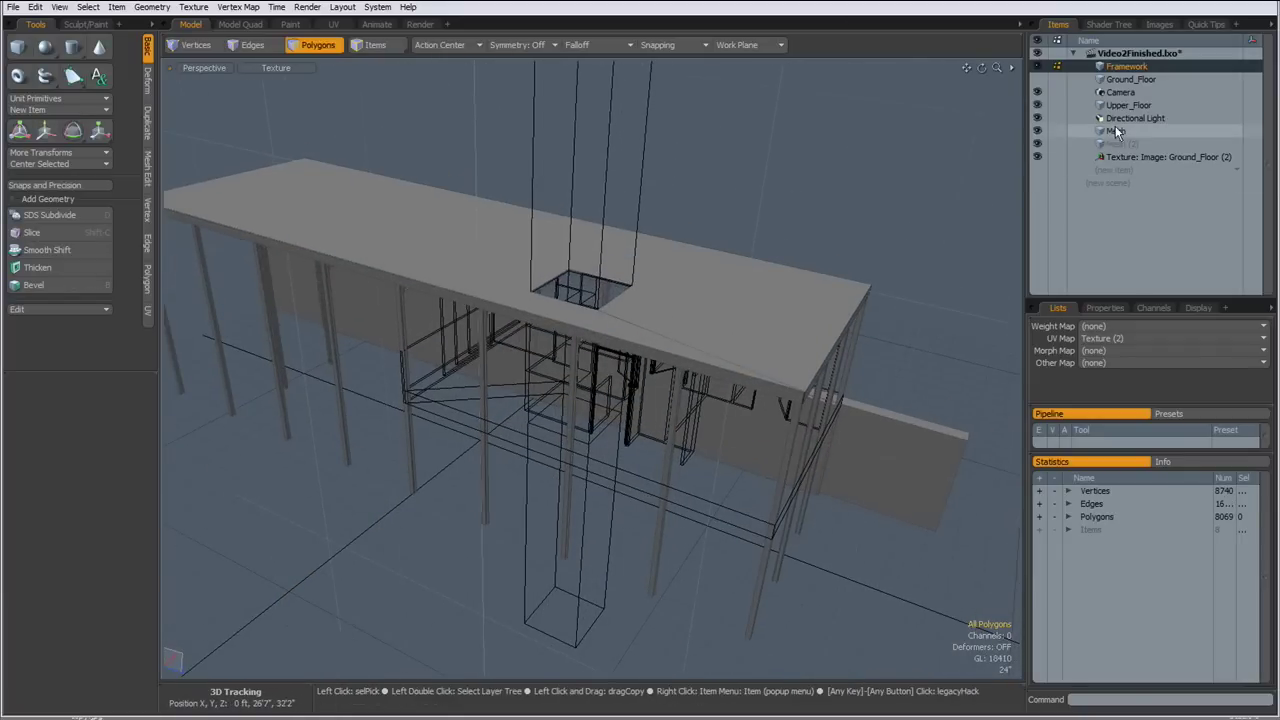
click(1115, 131)
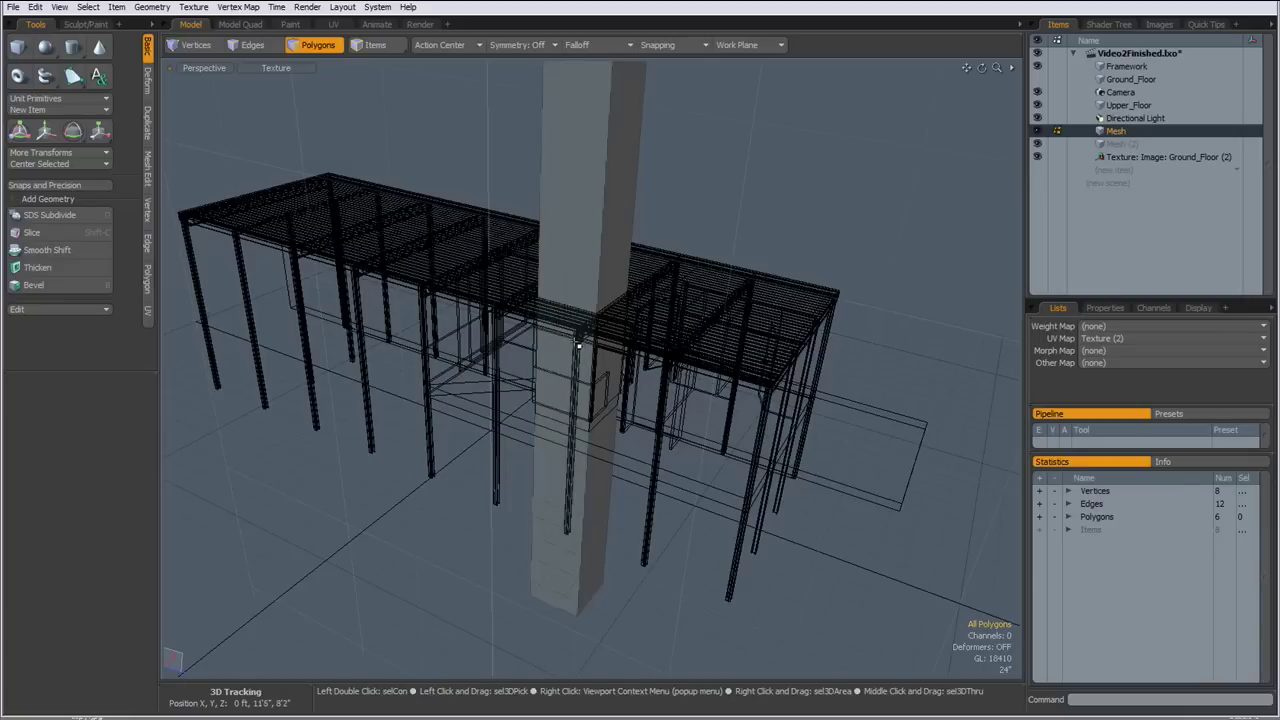
key(r)
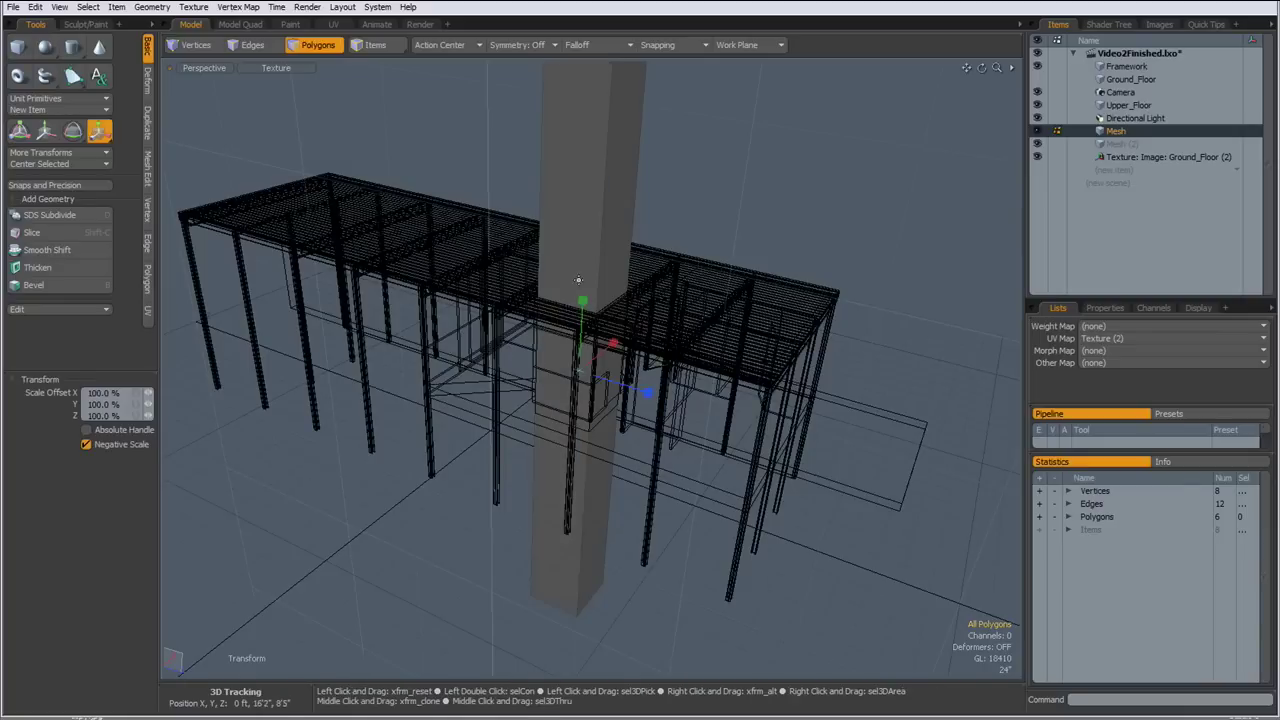
mouse_move(582, 300)
mouse_down()
mouse_move(579, 366)
mouse_move(586, 148)
mouse_move(653, 283)
mouse_move(700, 290)
mouse_up()
key(q)
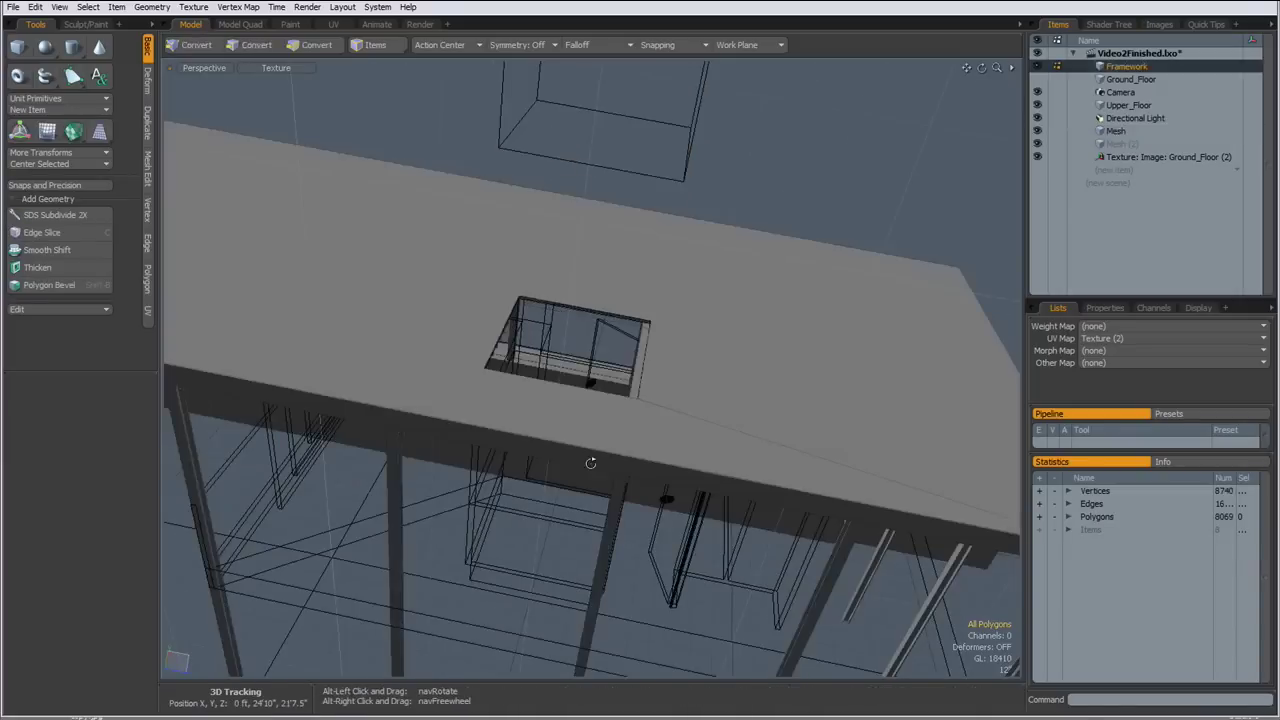
Align the work plane to the roof at the shaft opening
alt+drag(589, 457, 693, 338)
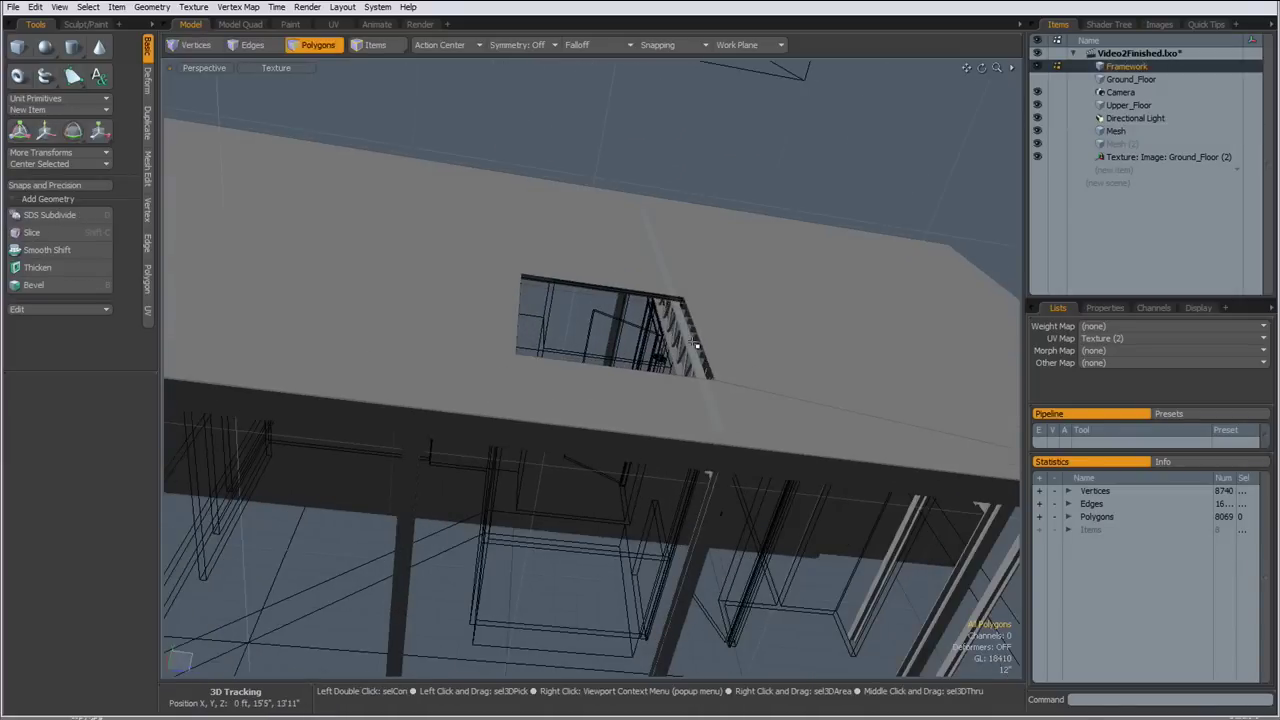
click(742, 46)
click(742, 55)
click(629, 138)
ctrl+alt+drag(632, 142, 684, 300)
Center the Mesh box's bottom face in Y on the aligned work plane, then reset the work plane
click(1116, 131)
alt+drag(668, 172, 664, 226)
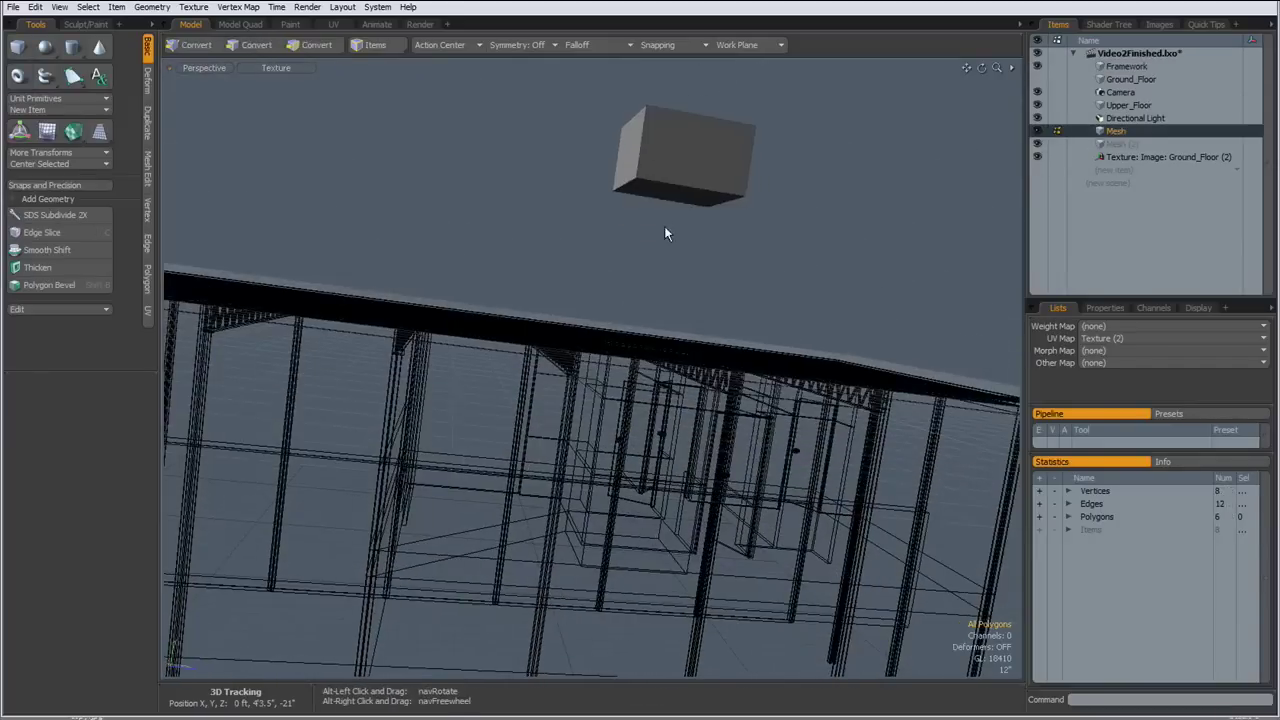
click(676, 194)
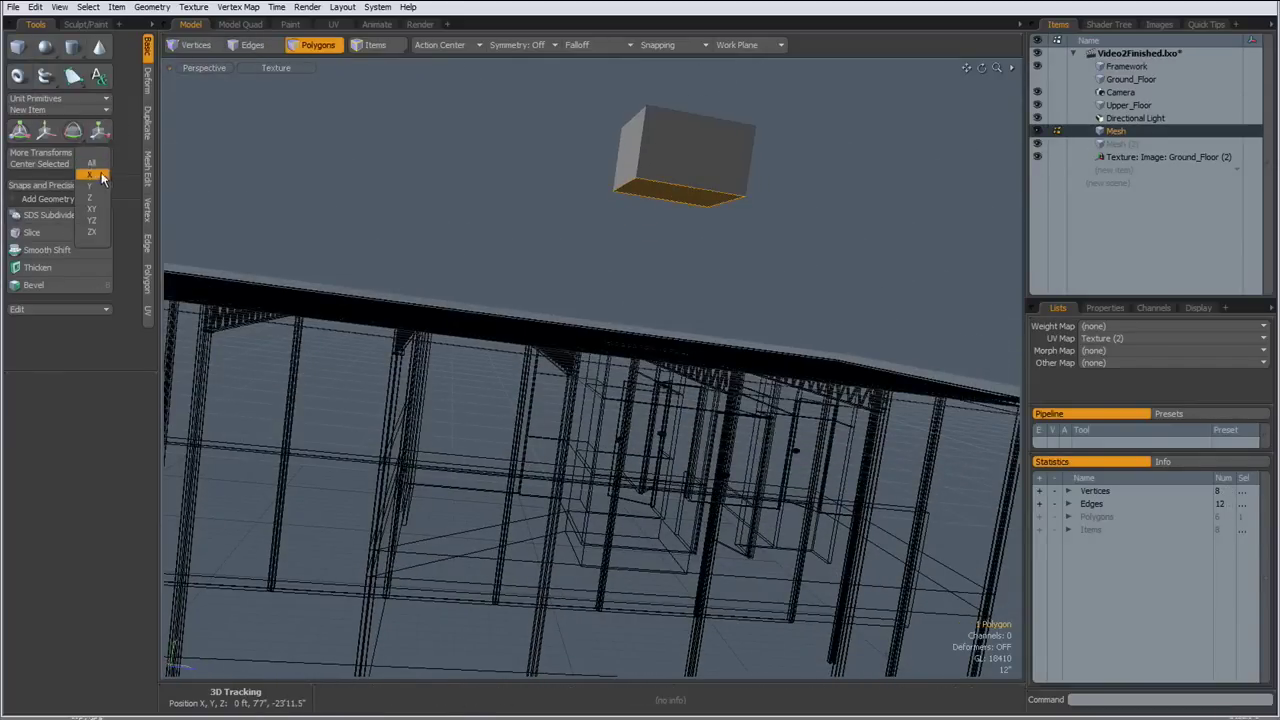
click(101, 187)
click(568, 178)
mouse_move(655, 183)
alt+mouse_down()
mouse_move(627, 299)
mouse_move(654, 251)
mouse_move(654, 177)
alt+mouse_up()
click(738, 44)
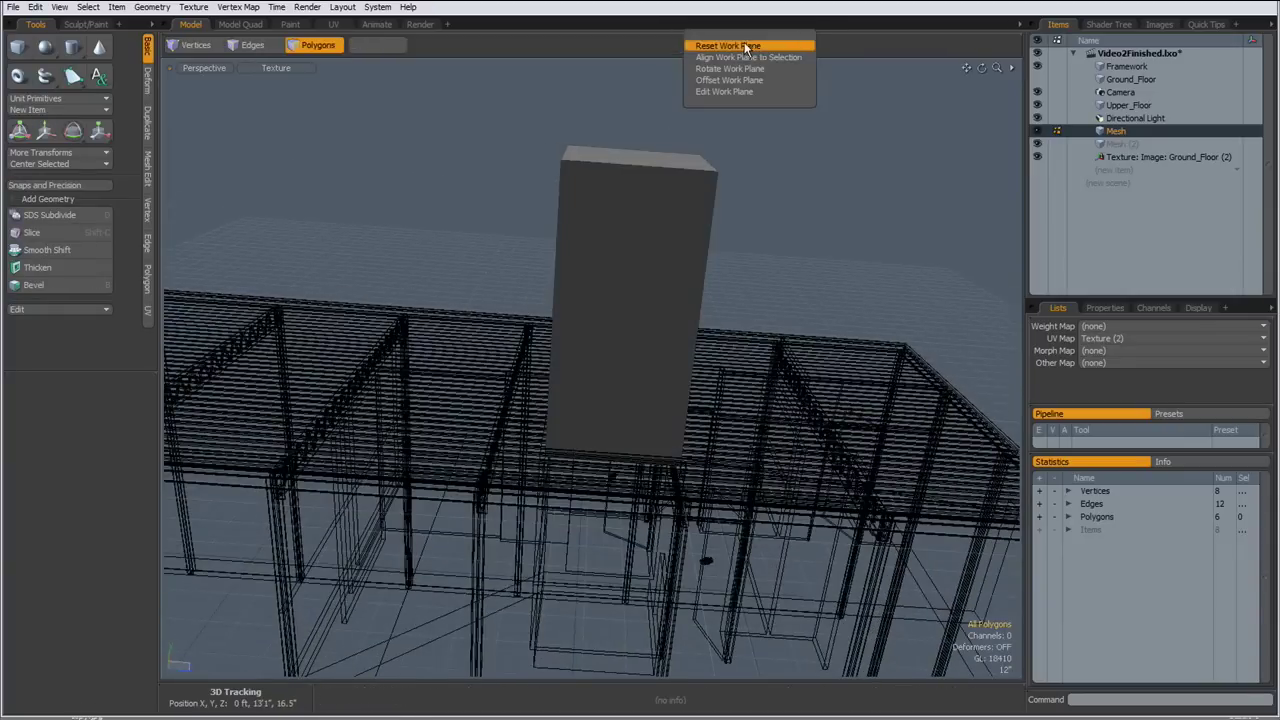
click(745, 47)
Lower the box's top face by 9'6.125" so it sits just above the roof surface
click(637, 163)
key(w)
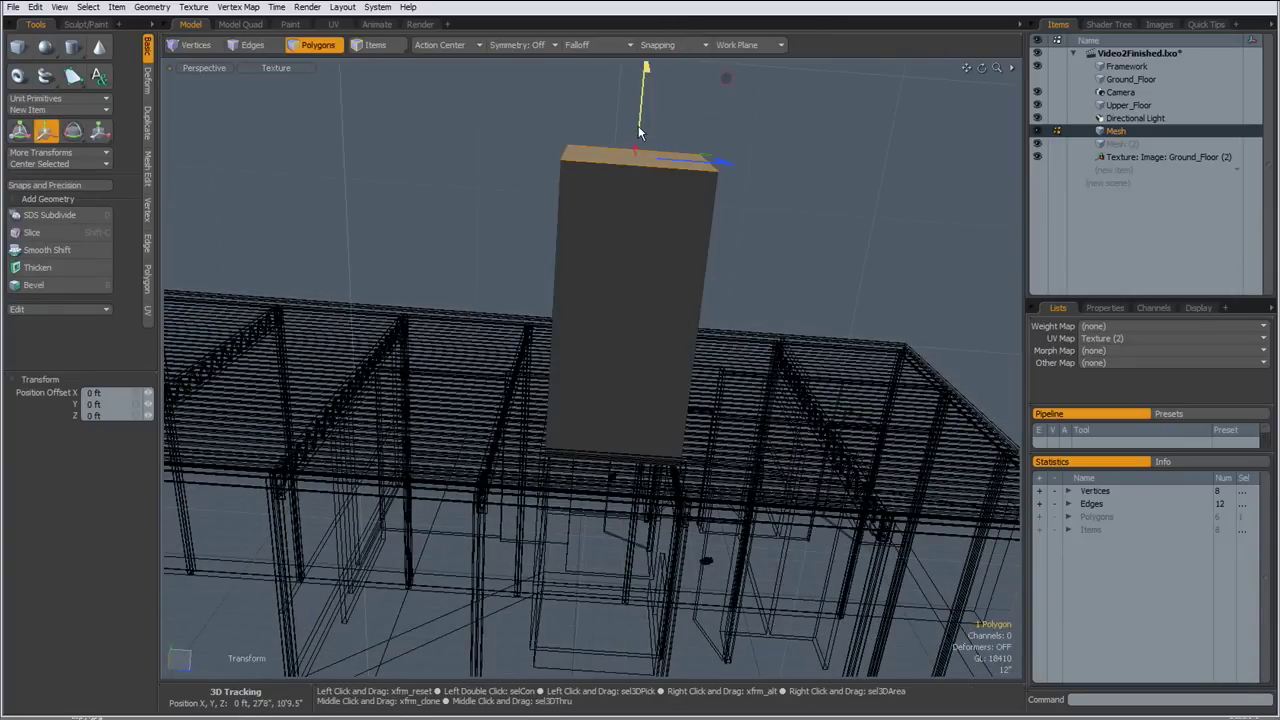
drag(640, 133, 561, 367)
scroll(597, 384, up, 3)
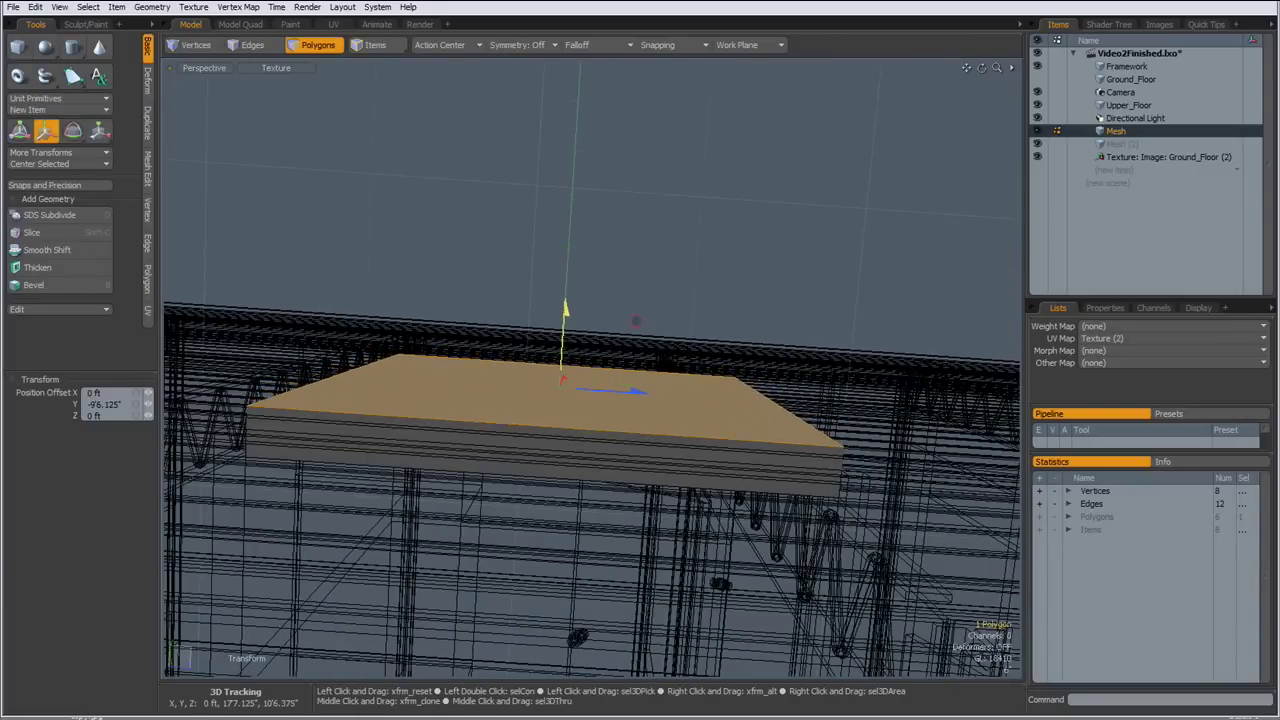
key(space)
Inset the top and bottom faces of the flattened box by 4.0188" with a polygon bevel
alt+drag(577, 440, 850, 305)
key(b)
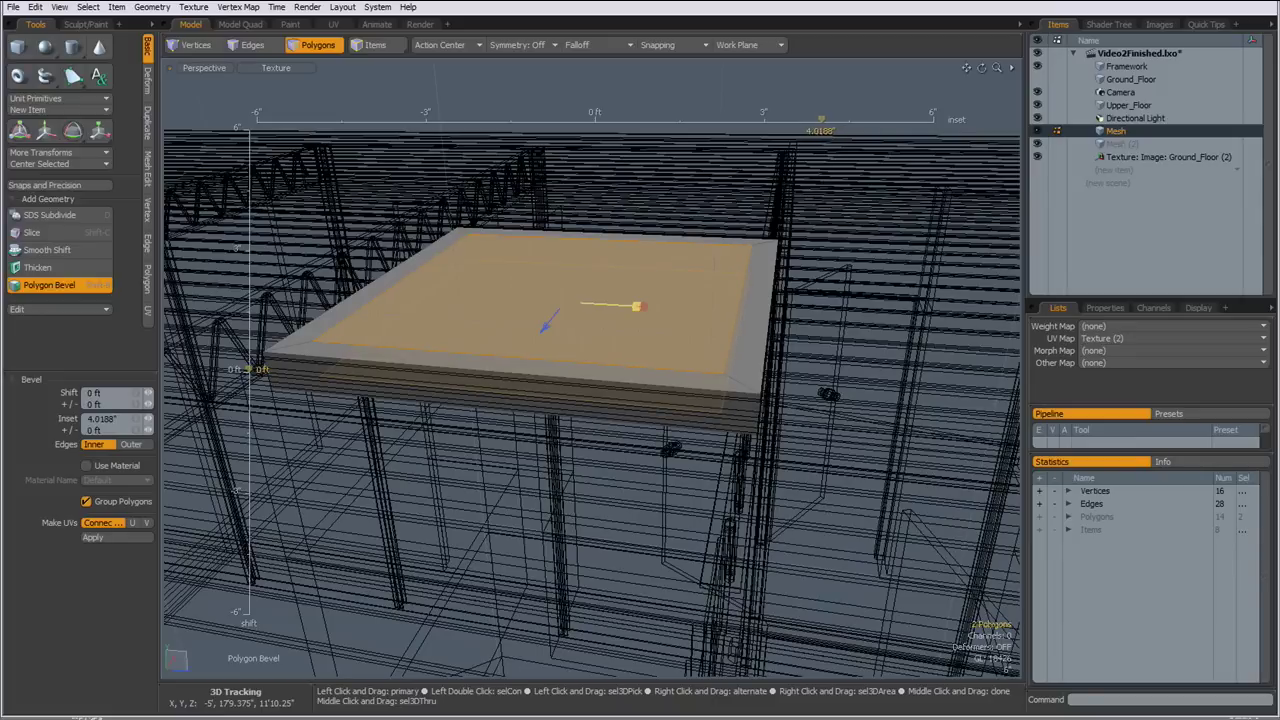
alt+drag(494, 302, 580, 322)
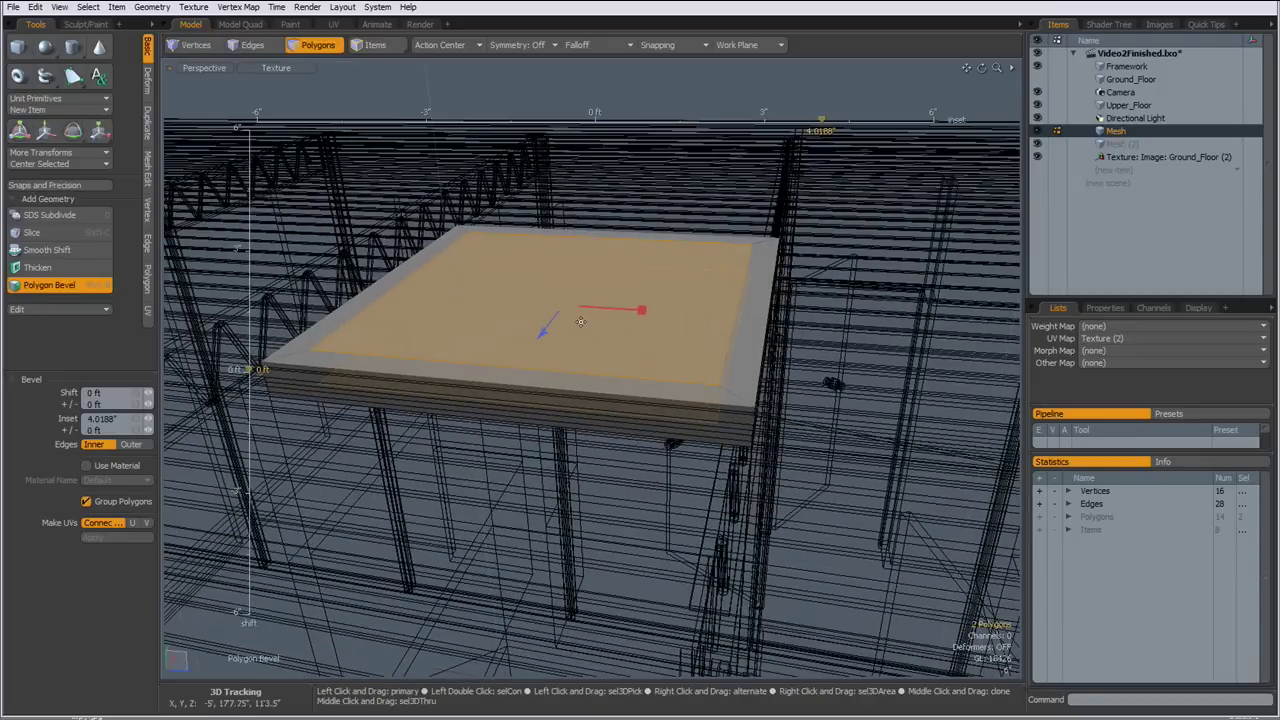
Bridge the inset top and bottom faces to hollow the box into an open square frame
click(148, 127)
click(100, 95)
click(457, 282)
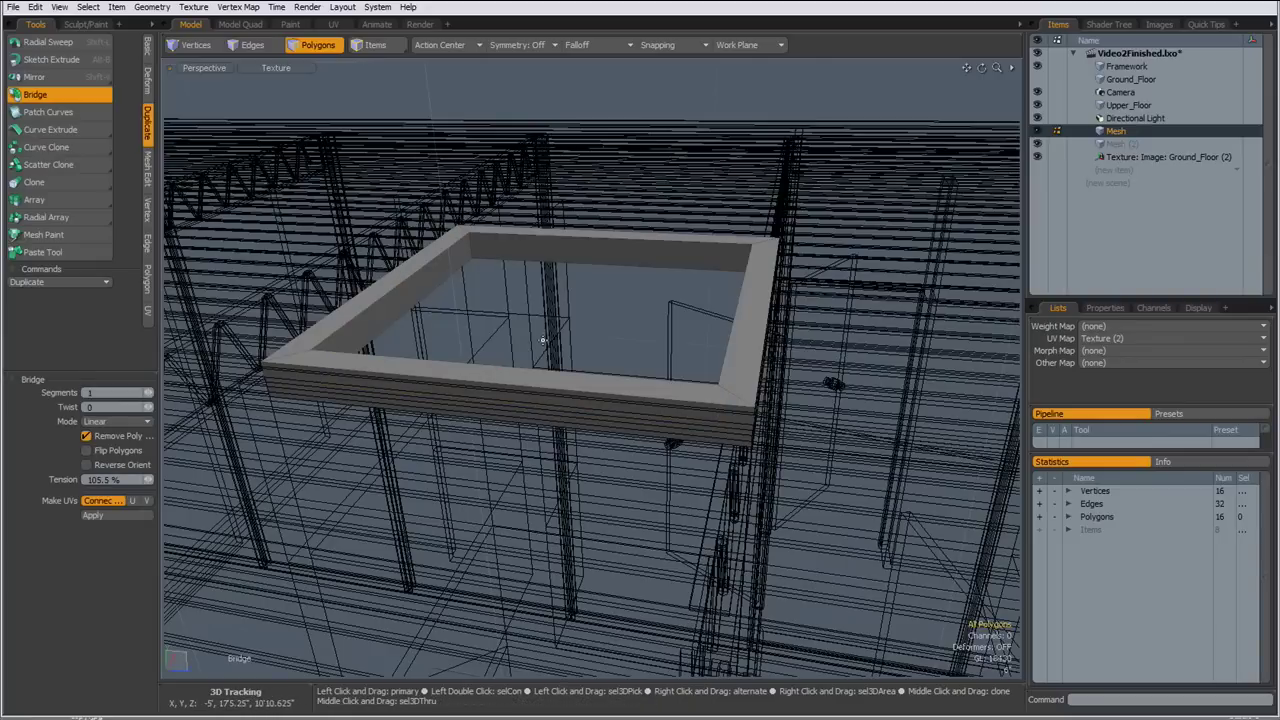
key(space)
Cut the square frame out of the Mesh item and paste it into the Framework item around the roof opening
key(Delete)
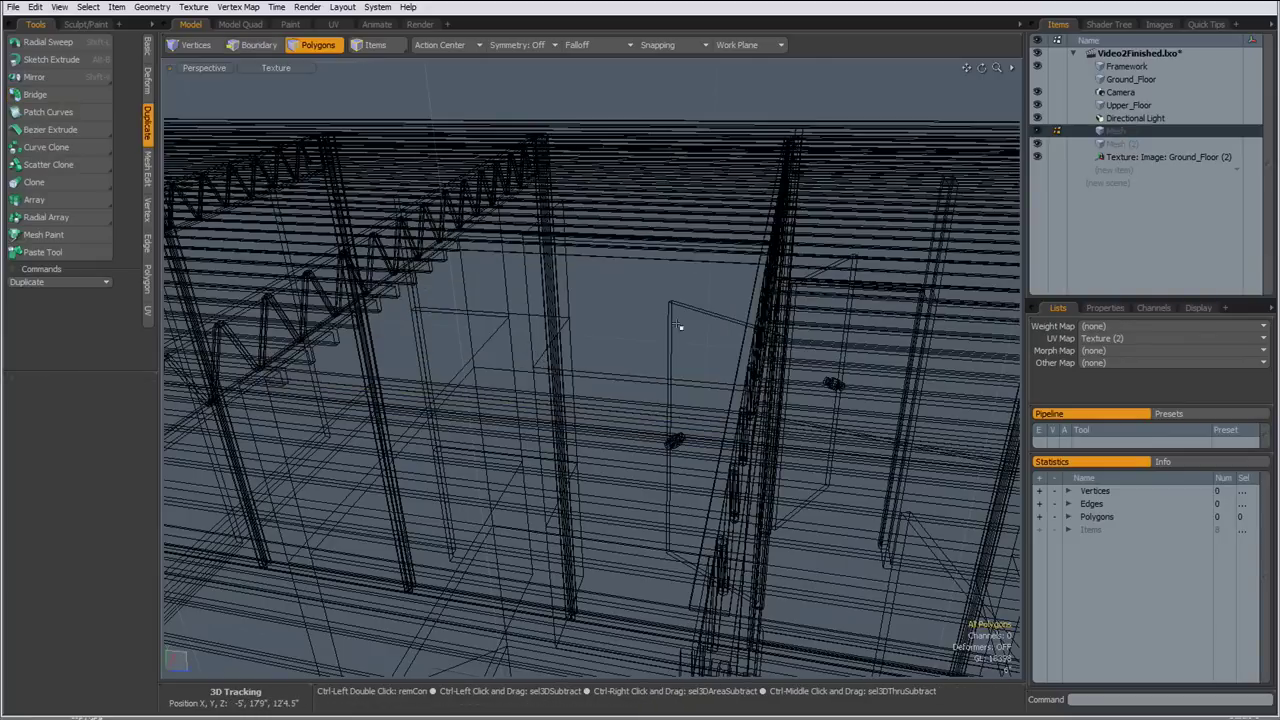
click(1126, 66)
scroll(573, 269, down, 3)
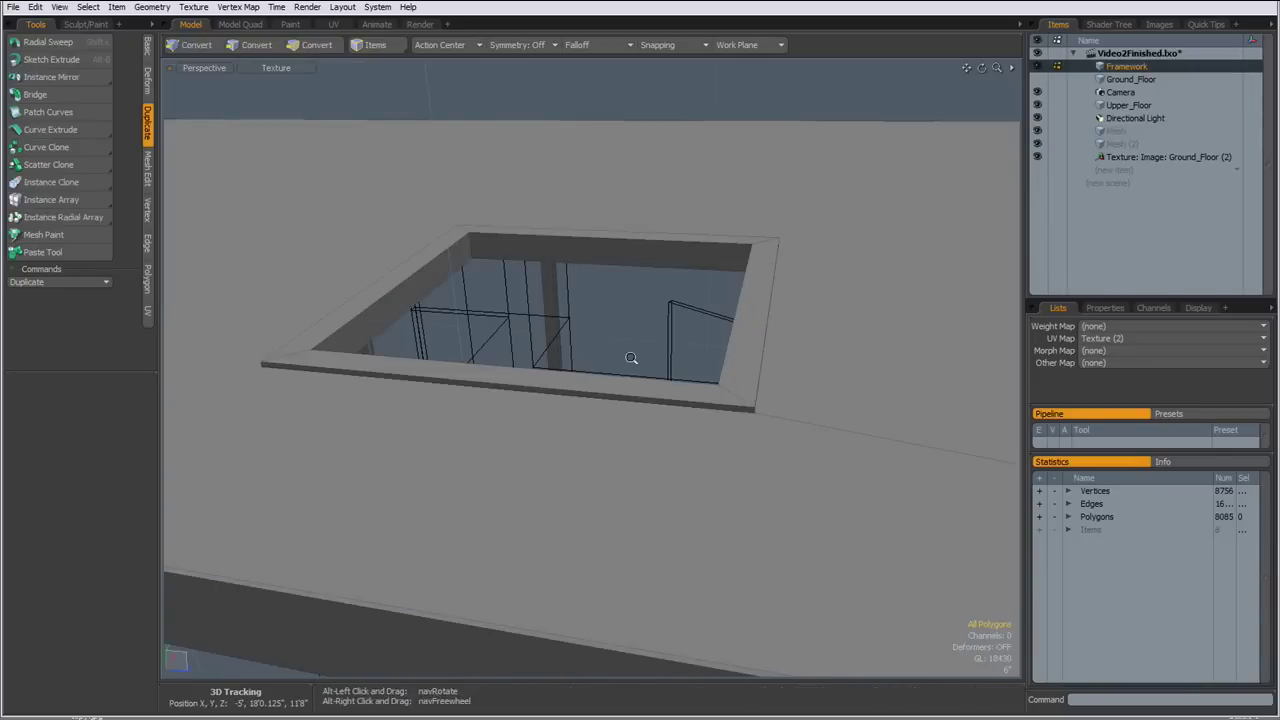
alt+drag(573, 269, 566, 356)
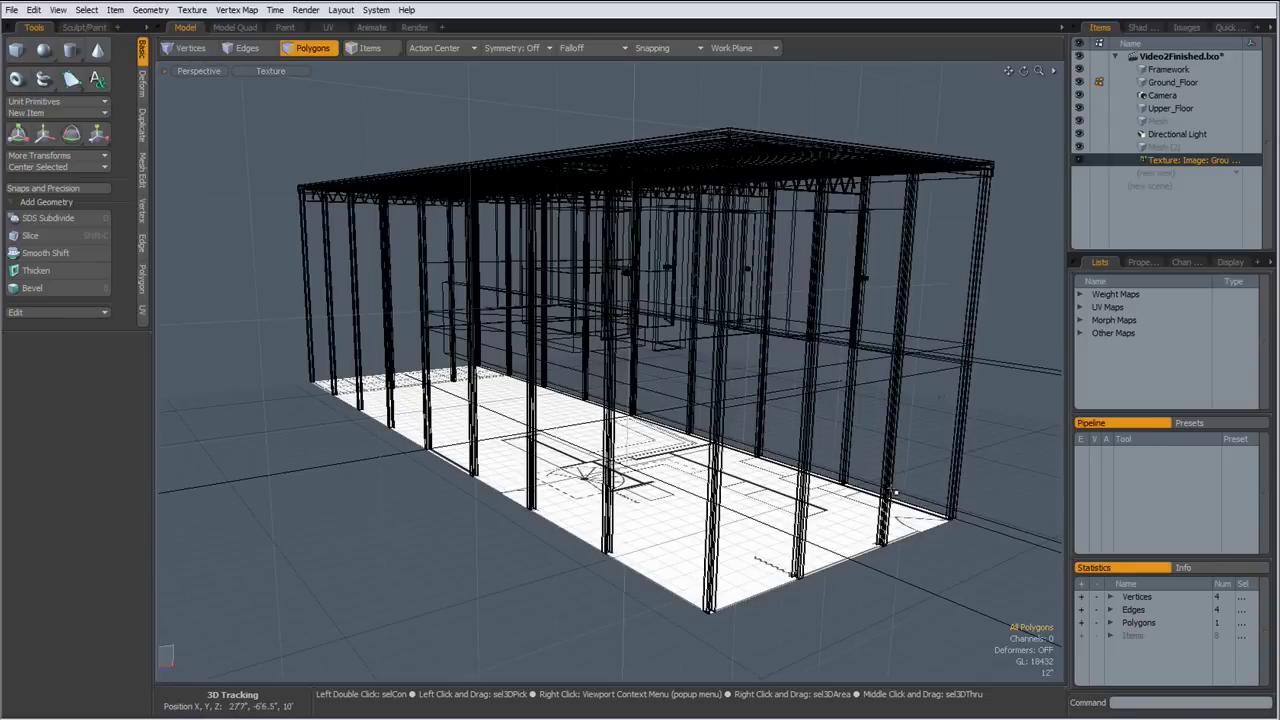
Switch to the Top view, hide the Framework item, and frame the spiral stair on the ground floor plan
key(ctrl+space)
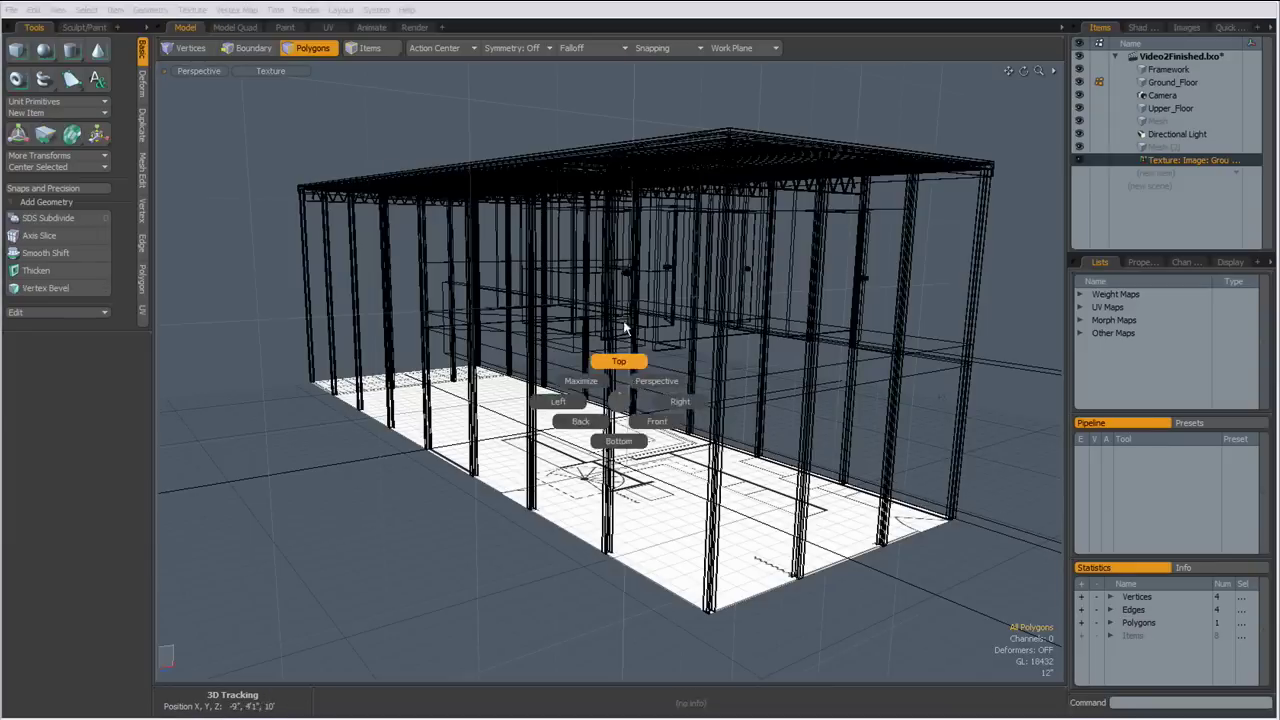
click(626, 332)
alt+shift+drag(628, 332, 723, 343)
click(1078, 69)
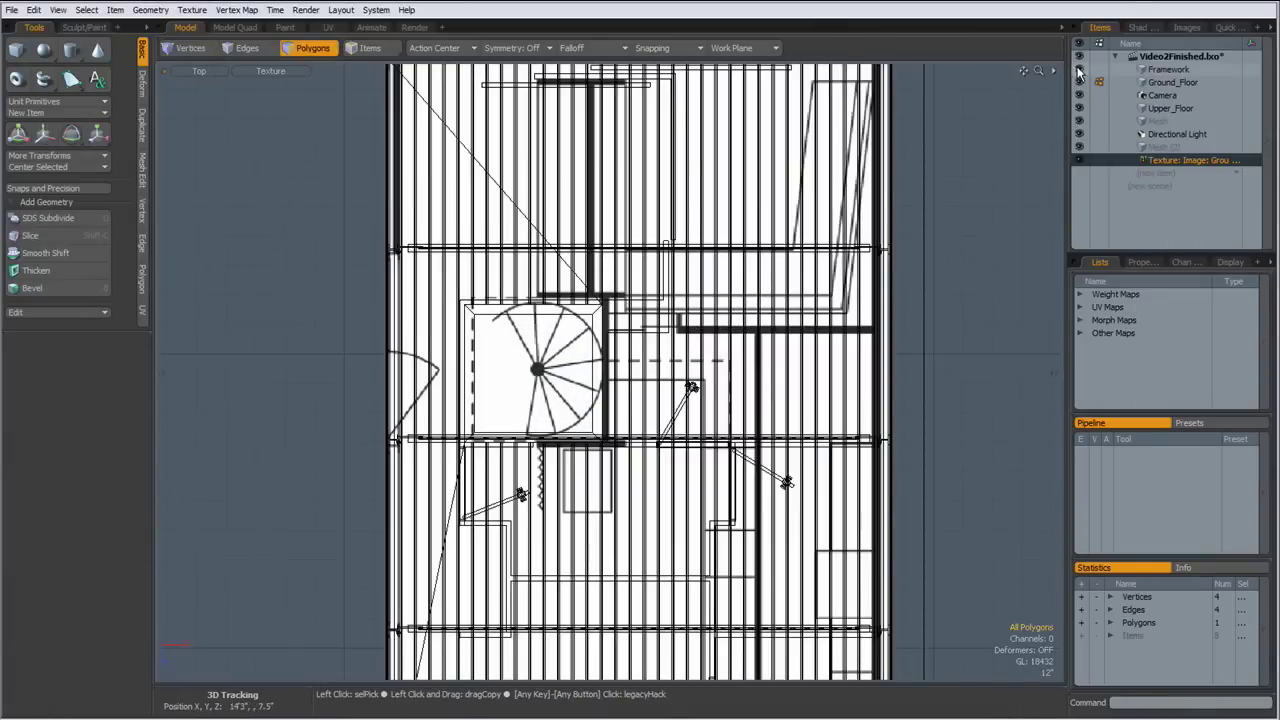
mouse_move(634, 365)
ctrl+alt+mouse_down()
mouse_move(689, 369)
mouse_move(651, 366)
ctrl+alt+mouse_up()
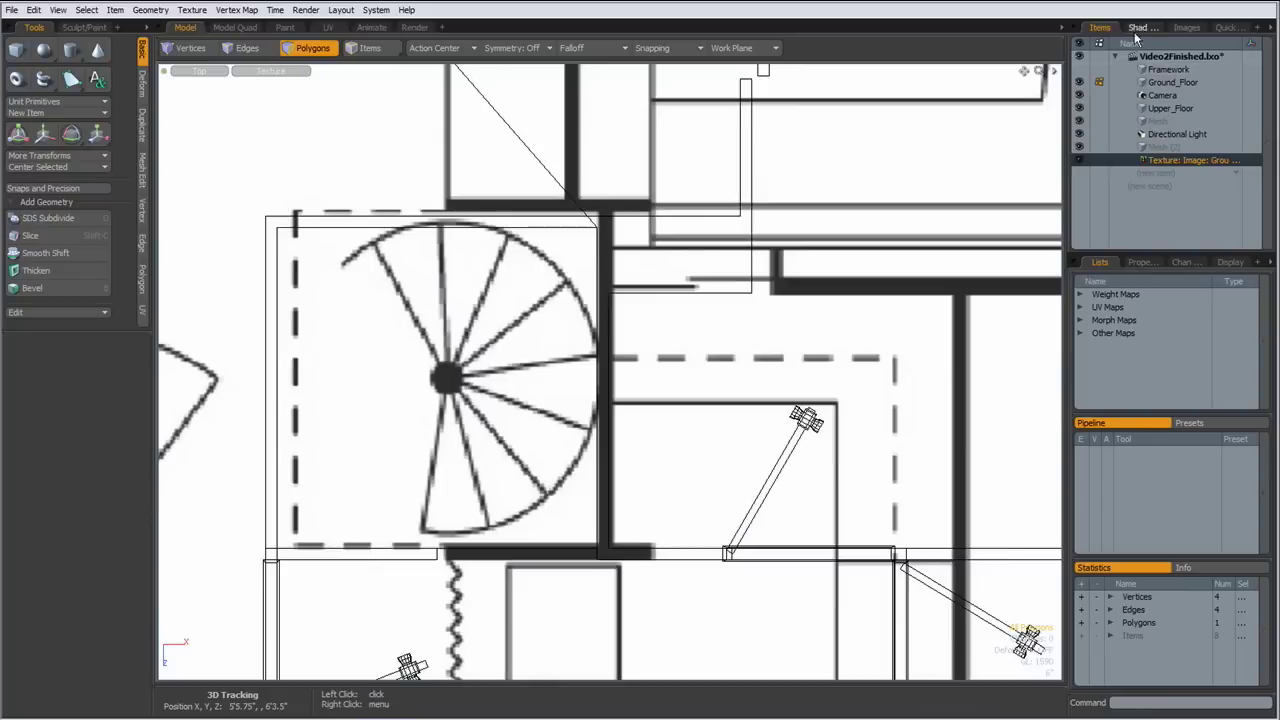
Set the ground material's transparent amount to 80% and switch to edge selection
click(1137, 27)
click(1158, 163)
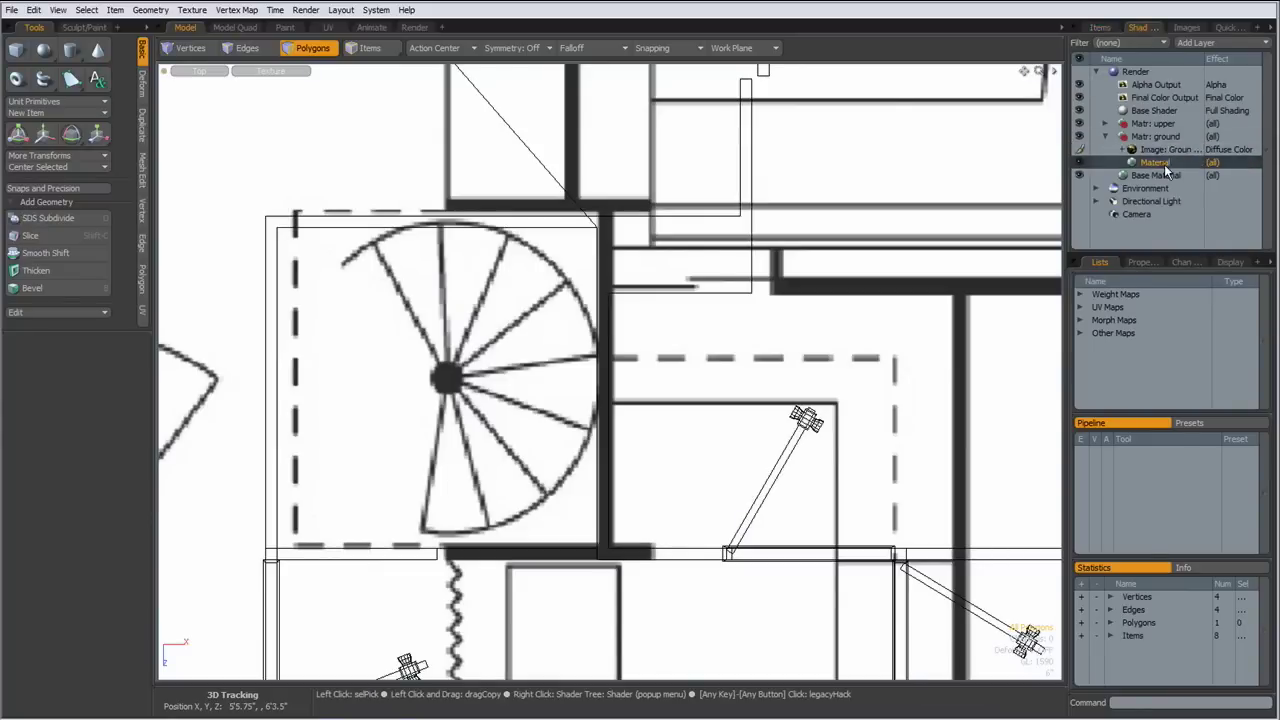
click(1141, 262)
click(1265, 365)
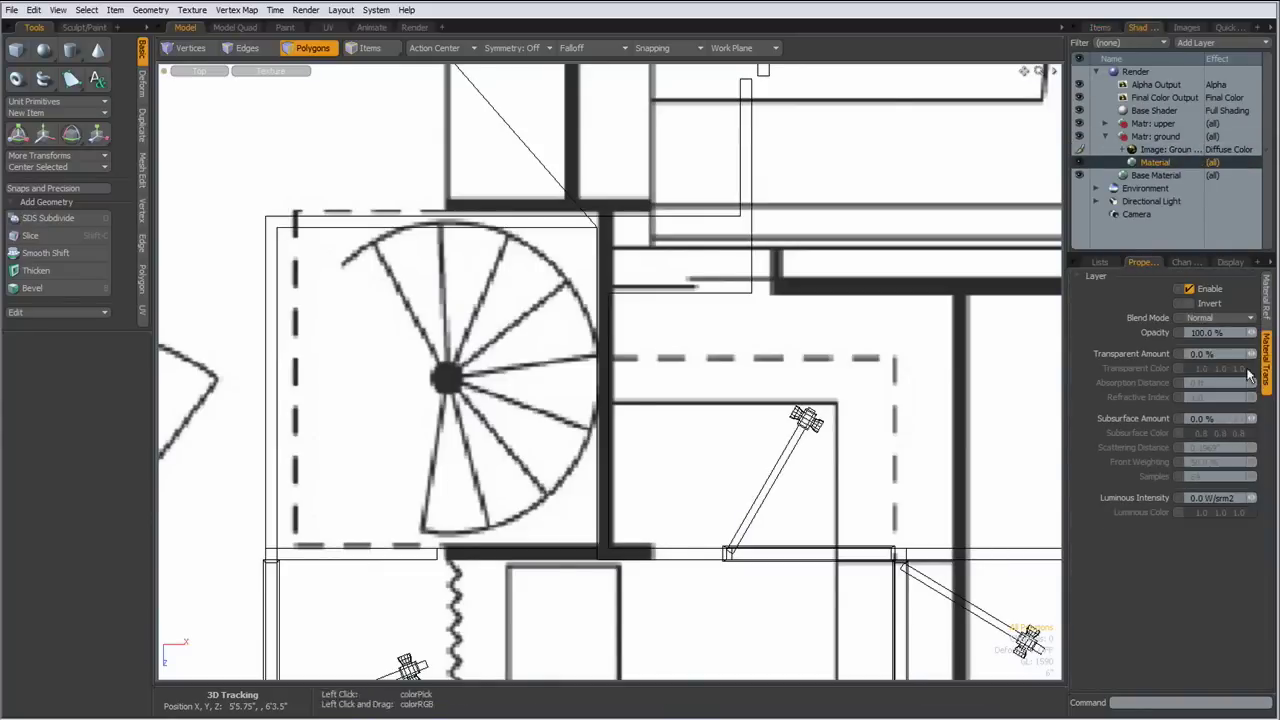
double_click(1202, 356)
text(80)
key(Return)
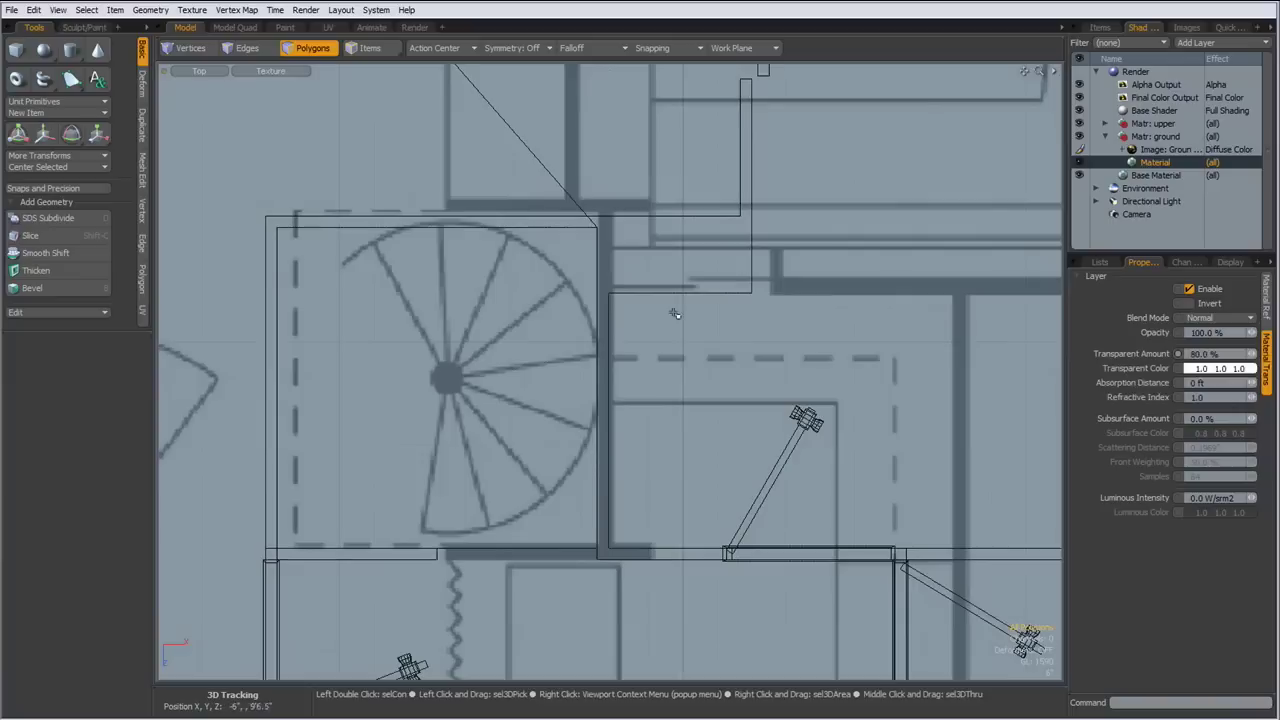
click(249, 48)
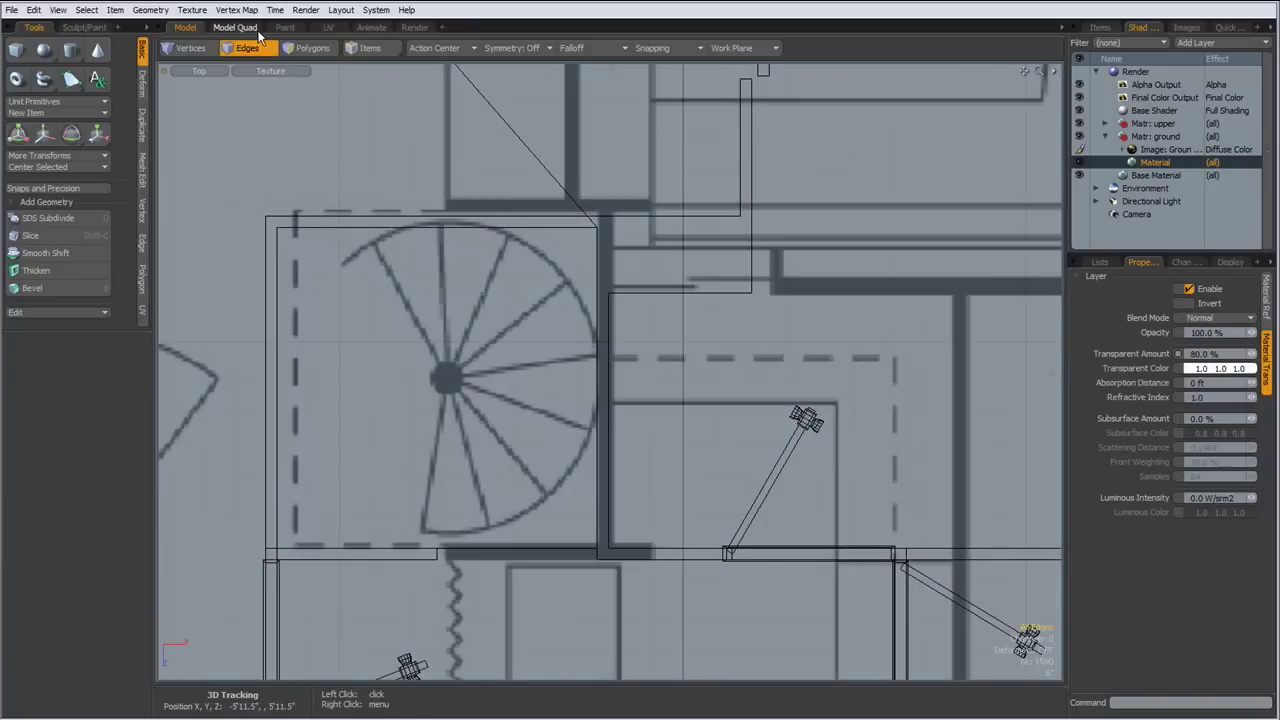
Turn on 1-inch grid snapping and begin a Pen polygon around the wall below the spiral stair, from X -5", Z 13'2" to X -15", Z 13'
click(678, 48)
click(668, 52)
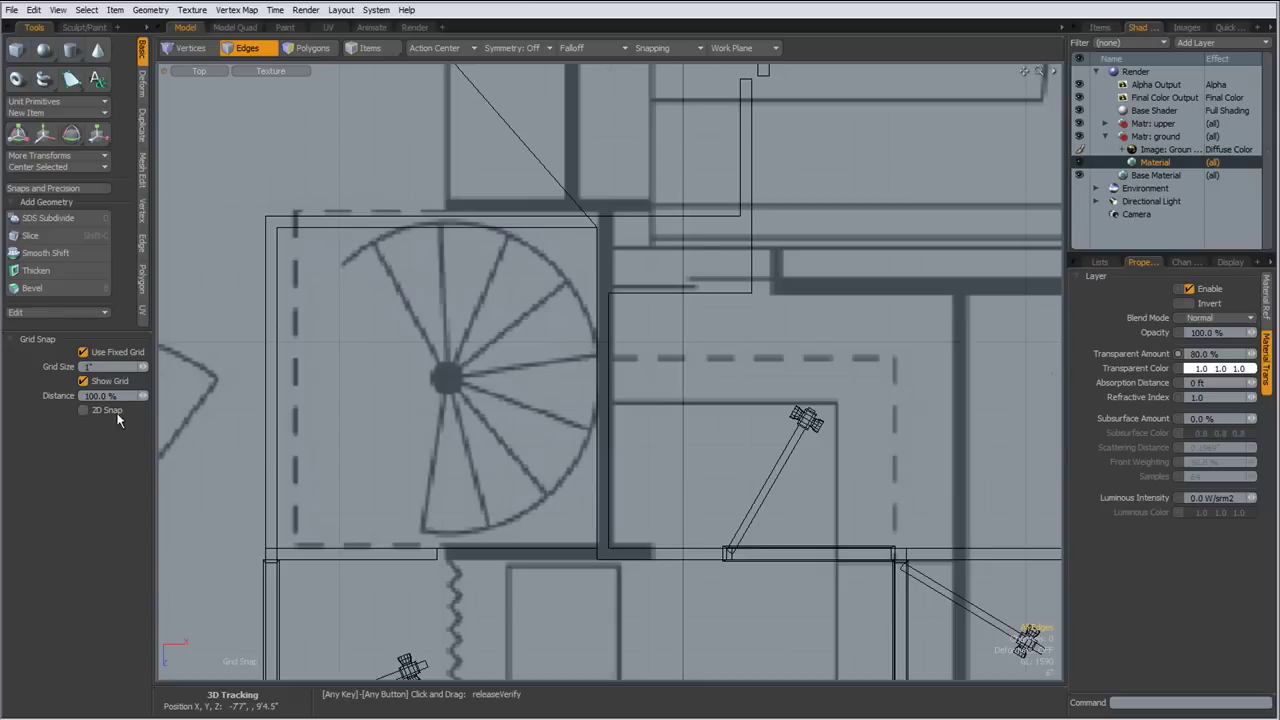
click(71, 79)
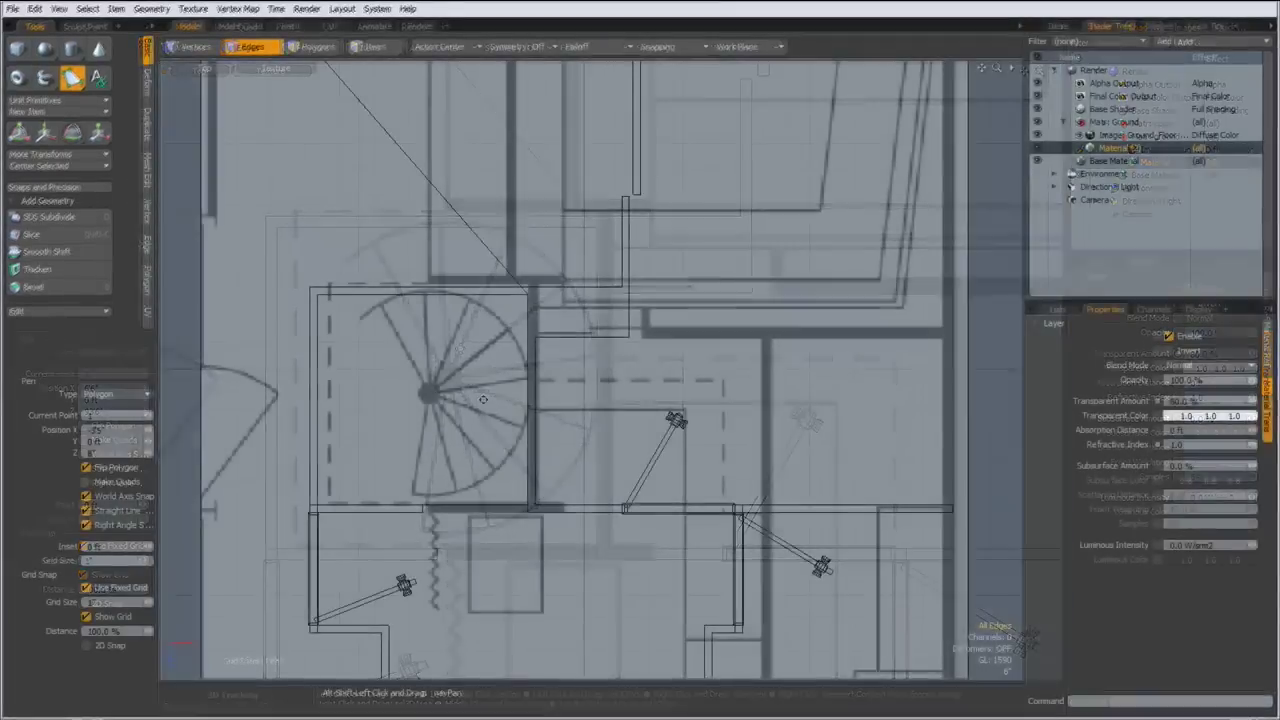
ctrl+alt+drag(560, 426, 770, 411)
ctrl+alt+drag(692, 434, 714, 436)
click(736, 417)
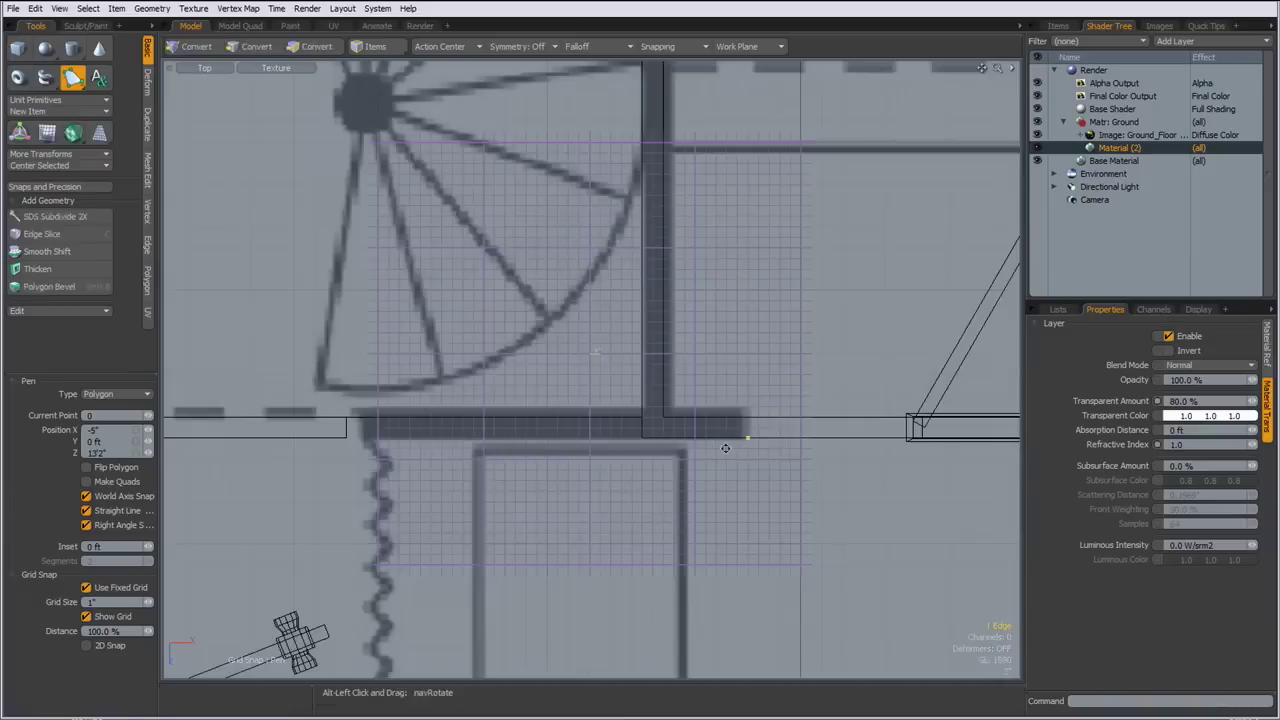
alt+shift+drag(747, 437, 741, 507)
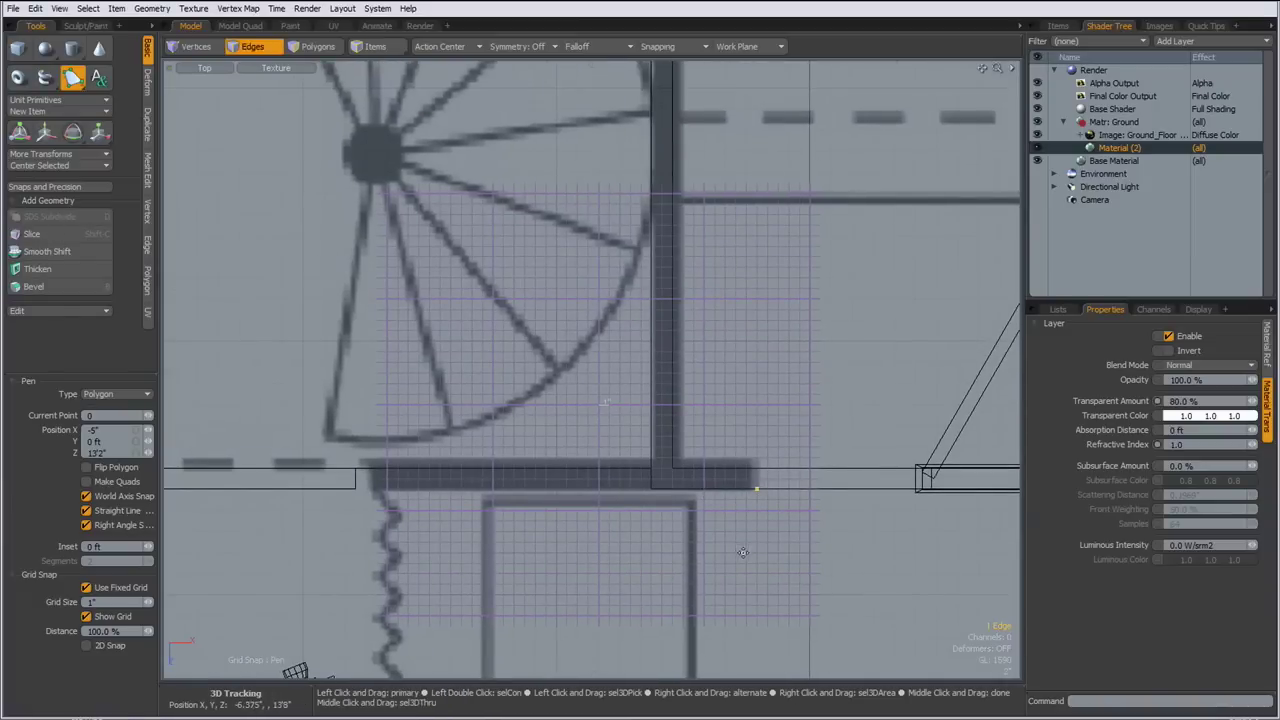
drag(395, 484, 376, 488)
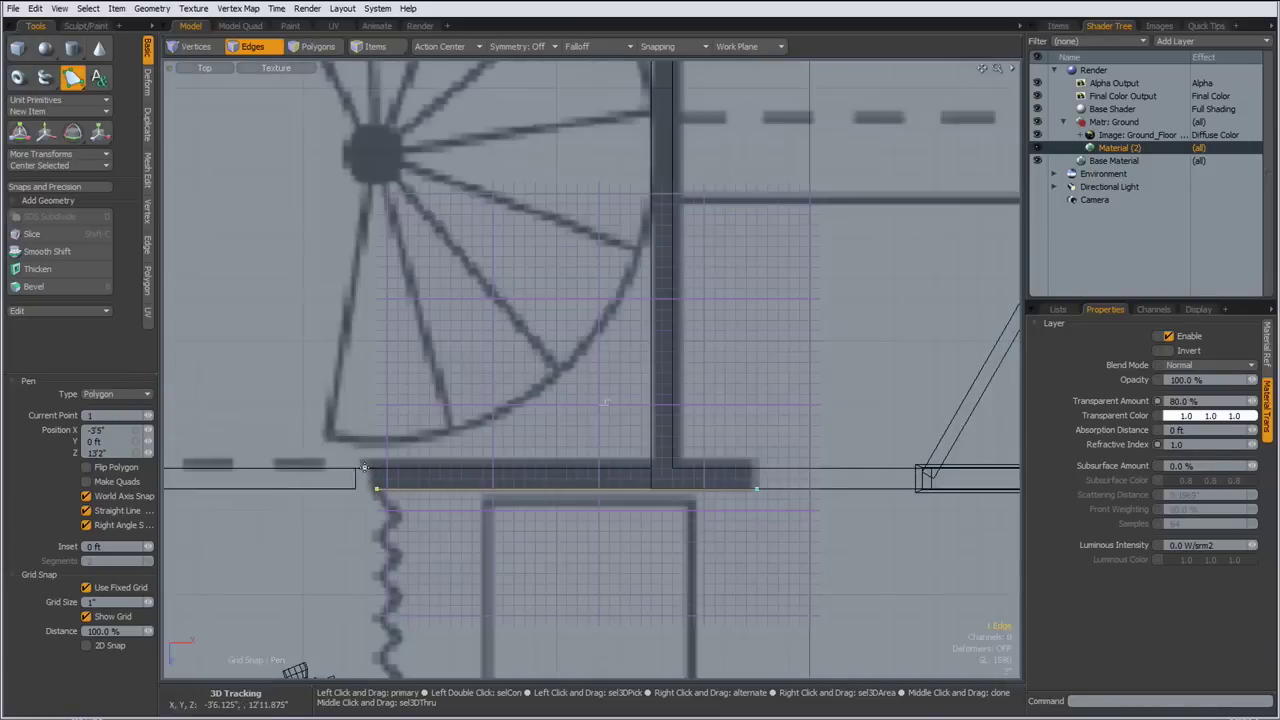
click(377, 470)
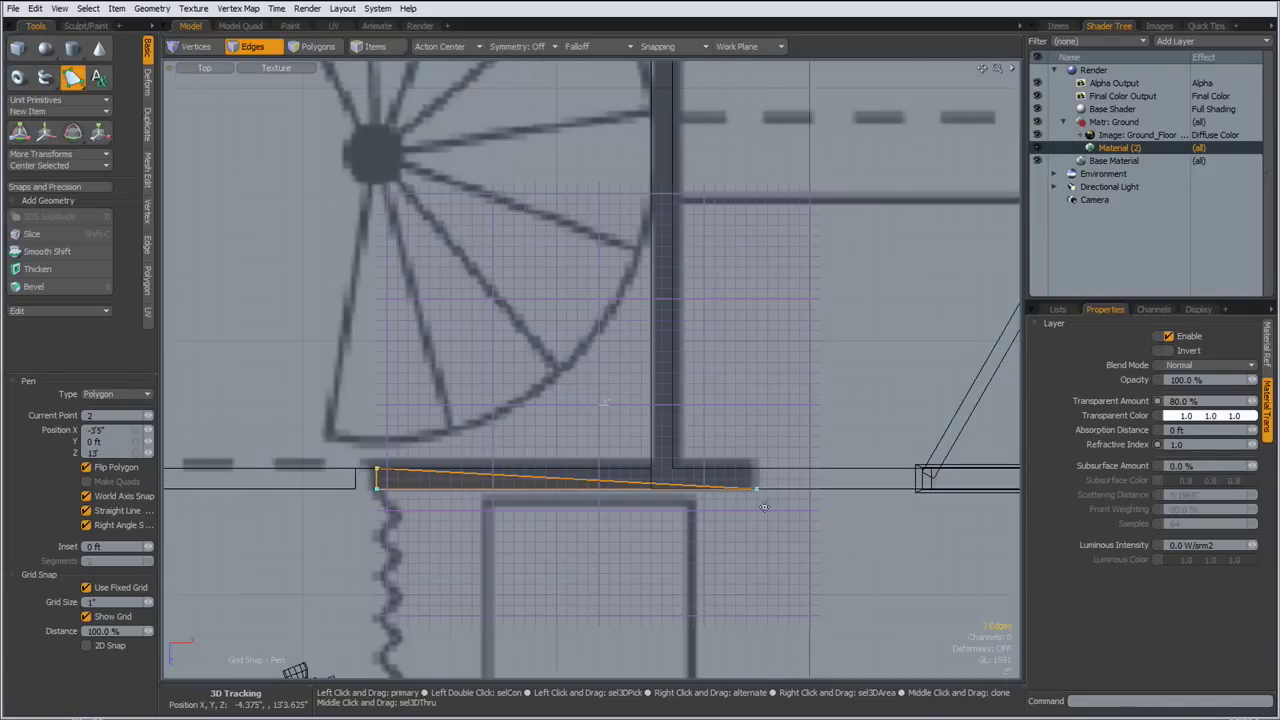
click(651, 470)
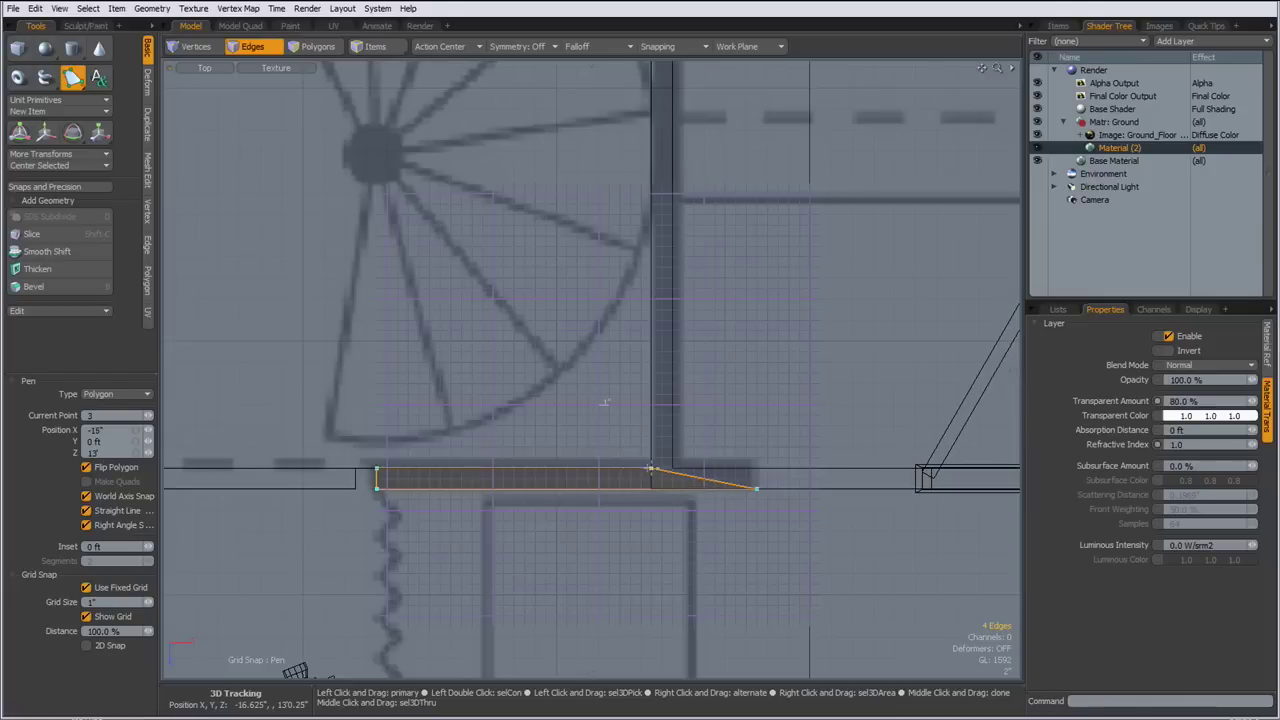
Continue the Pen outline up the wall beside the stair, around its upper end and across to X 12", Z 9'1"
alt+shift+drag(616, 165, 603, 622)
click(637, 333)
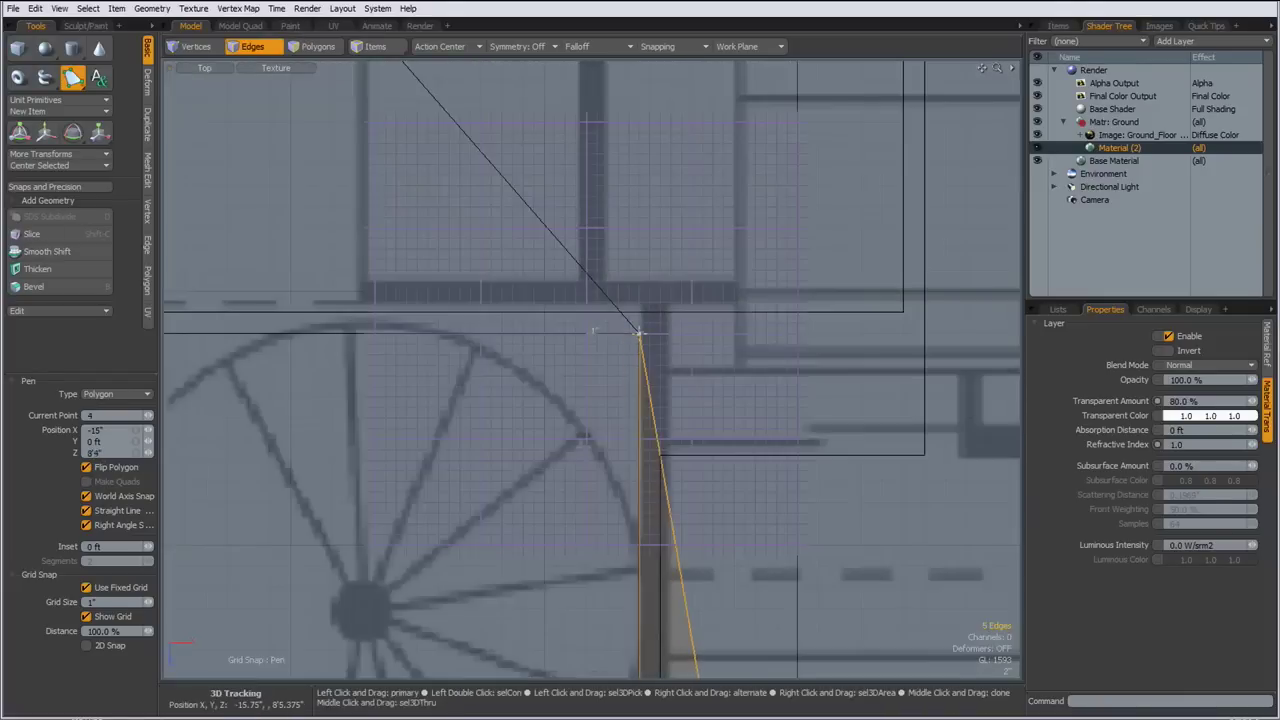
click(366, 336)
drag(356, 314, 364, 312)
drag(790, 303, 924, 312)
alt+shift+drag(785, 427, 484, 396)
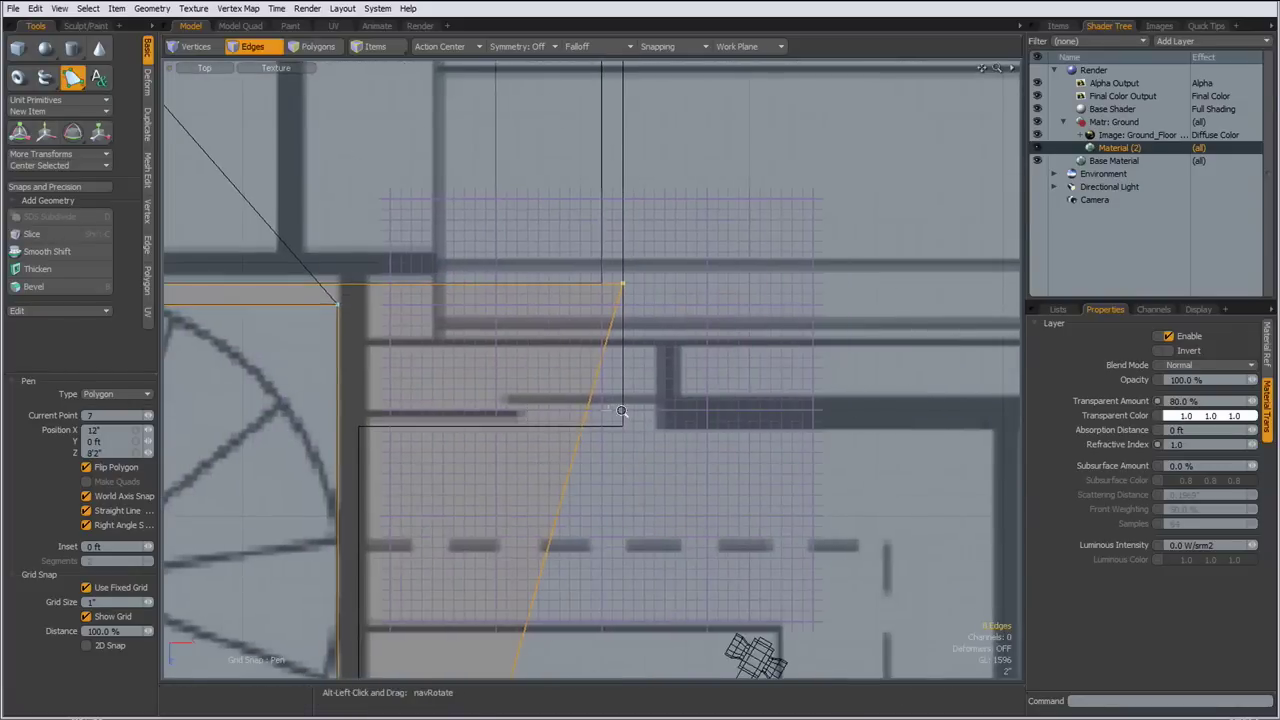
scroll(621, 402, up, 1)
click(622, 398)
Extend the Pen outline along the horizontal wall to the exterior wall at X 8'3", ending that side at Z 9'3"
scroll(622, 400, down, 3)
alt+shift+drag(688, 431, 301, 418)
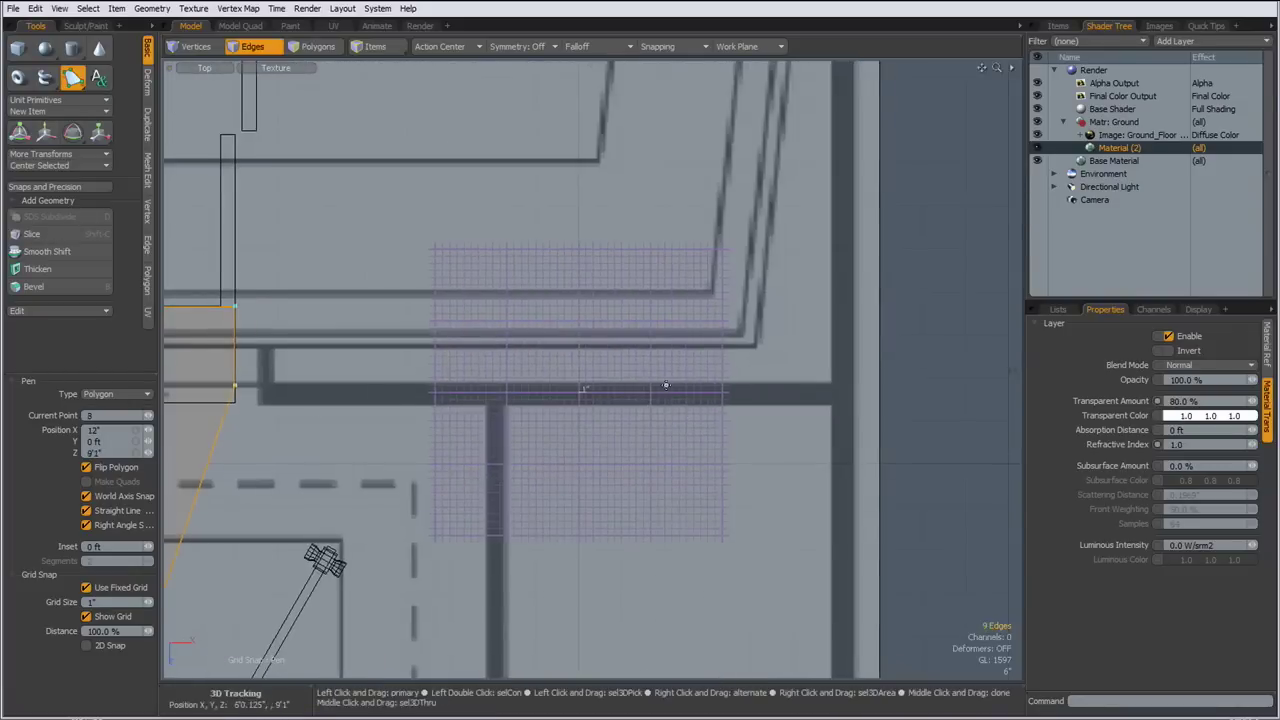
drag(766, 389, 857, 385)
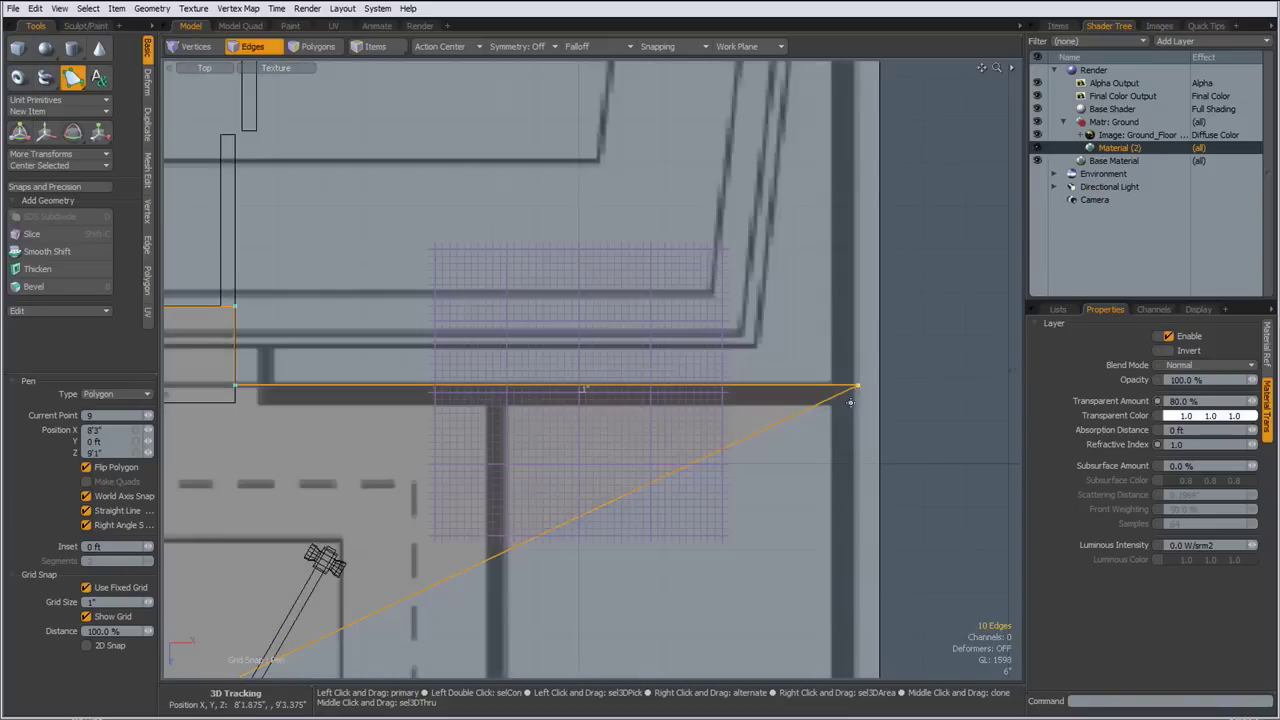
click(857, 399)
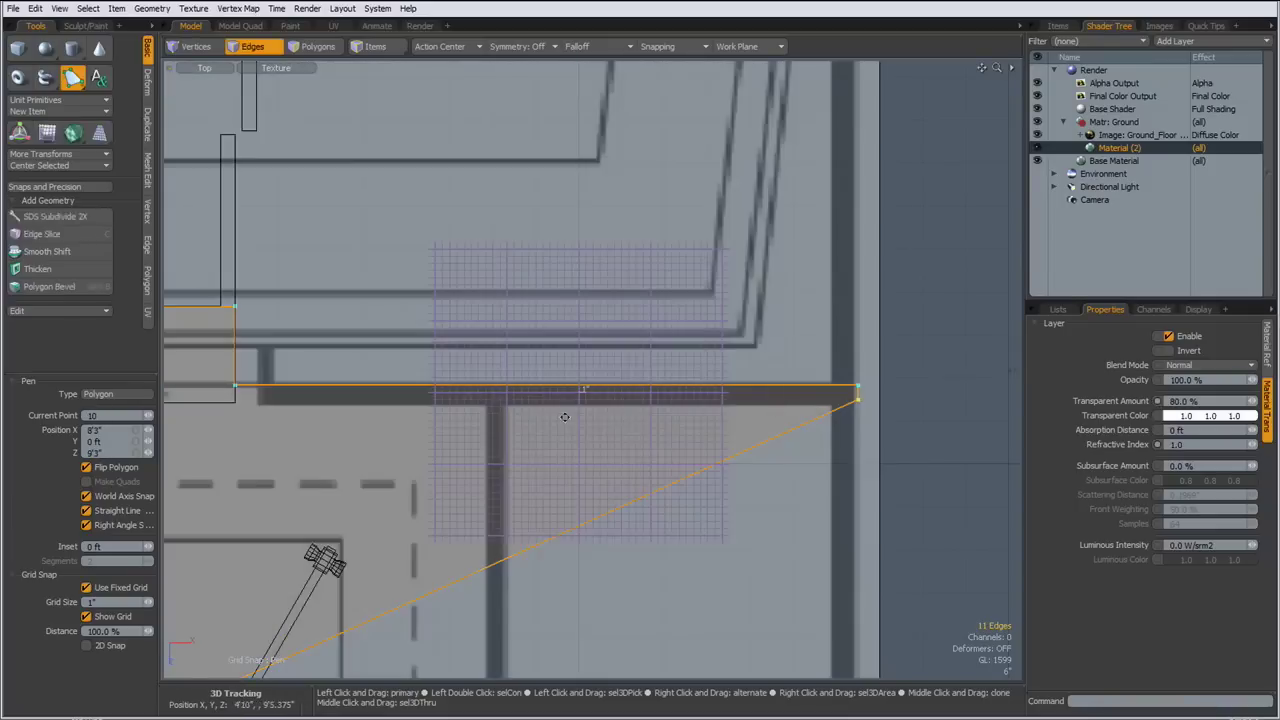
Trace back to the wall junction at X 4'1", then down the interior wall to Z 21'7", capping its end at X 3'11"
alt+shift+drag(503, 422, 571, 386)
click(571, 405)
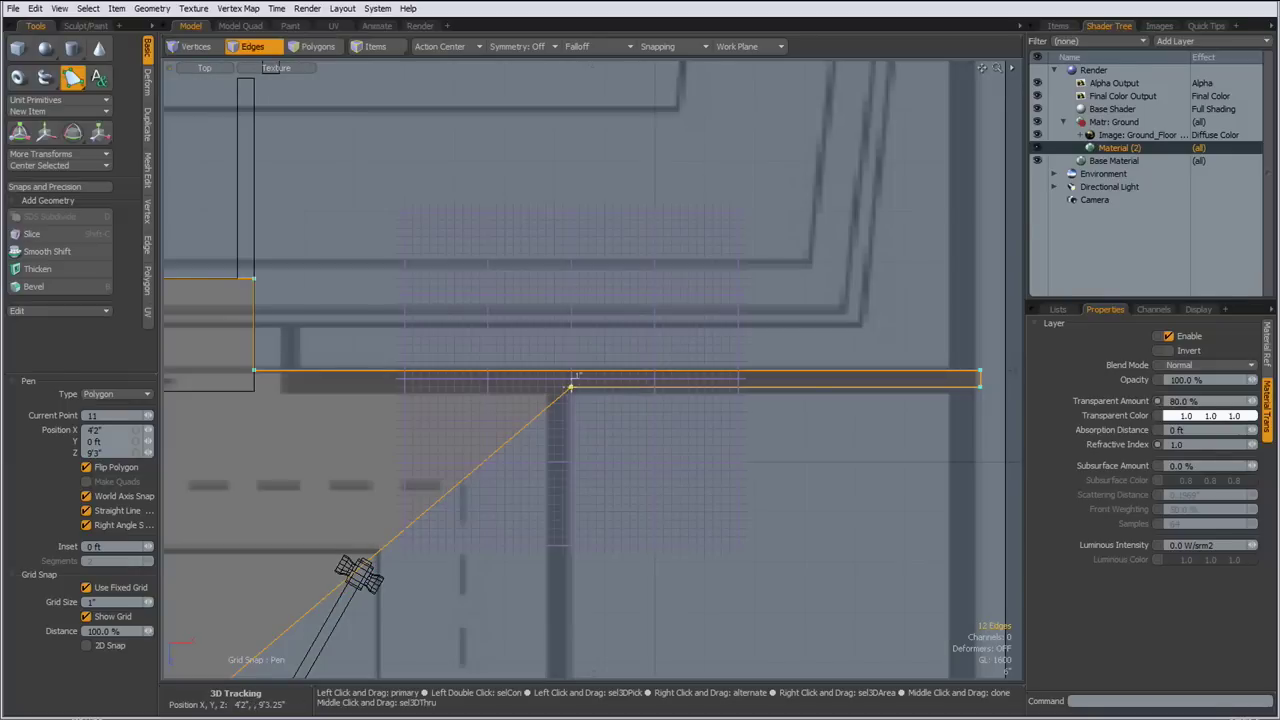
drag(571, 386, 563, 386)
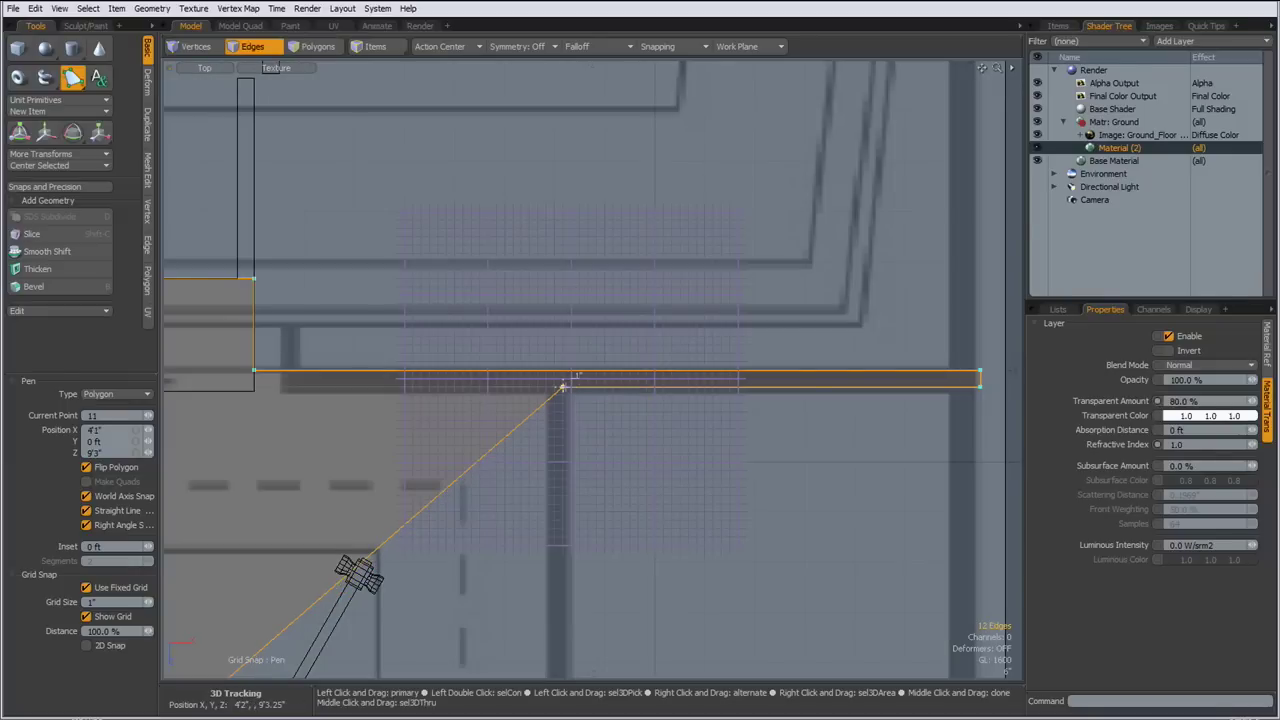
scroll(565, 390, down, 3)
alt+shift+drag(560, 640, 560, 346)
drag(601, 603, 590, 623)
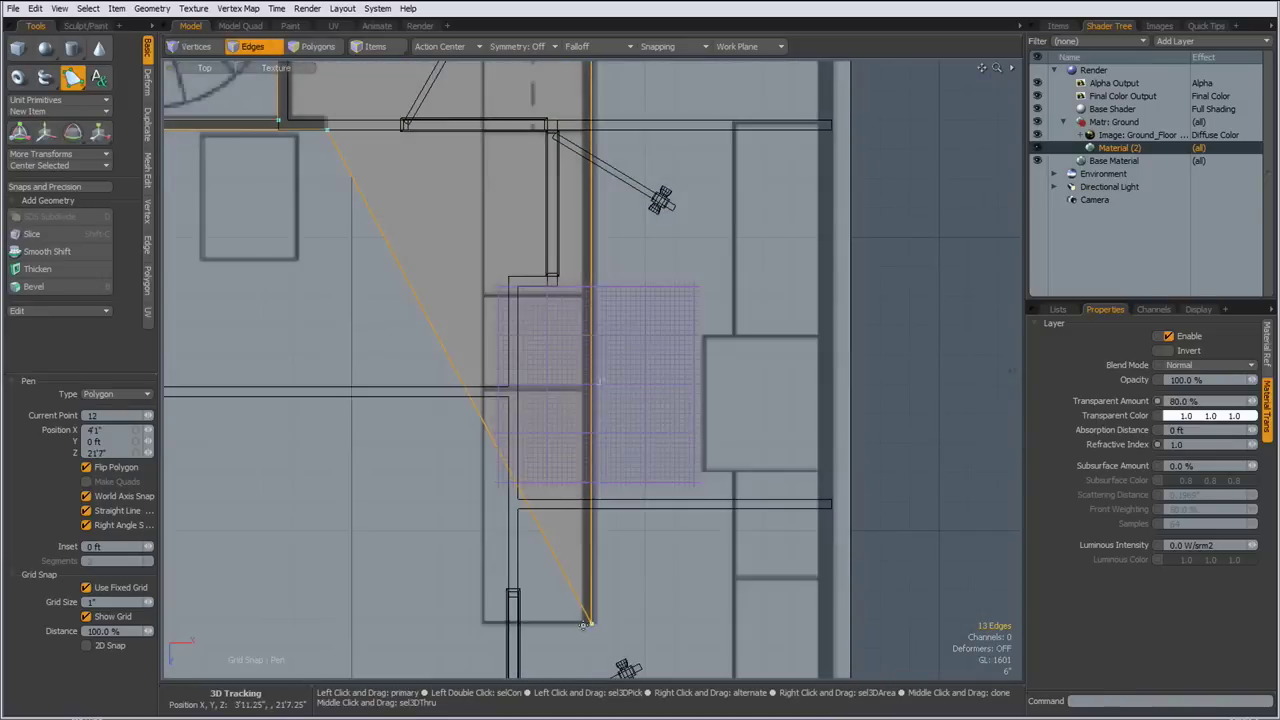
click(583, 623)
Complete the wall outline through X 3'11", Z 9'3" and back down beside the stair to X -13", Z 13', ending at X -5", Z 13'
alt+shift+drag(559, 316, 557, 668)
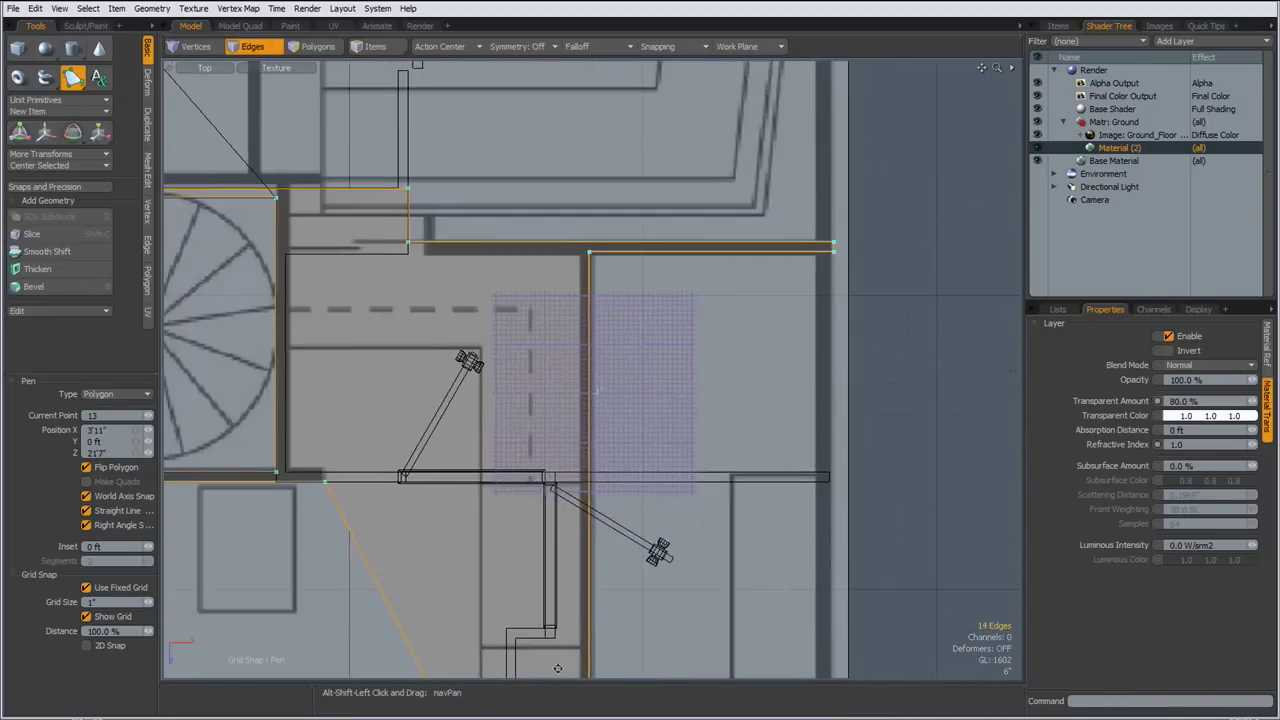
scroll(600, 385, up, 5)
click(590, 373)
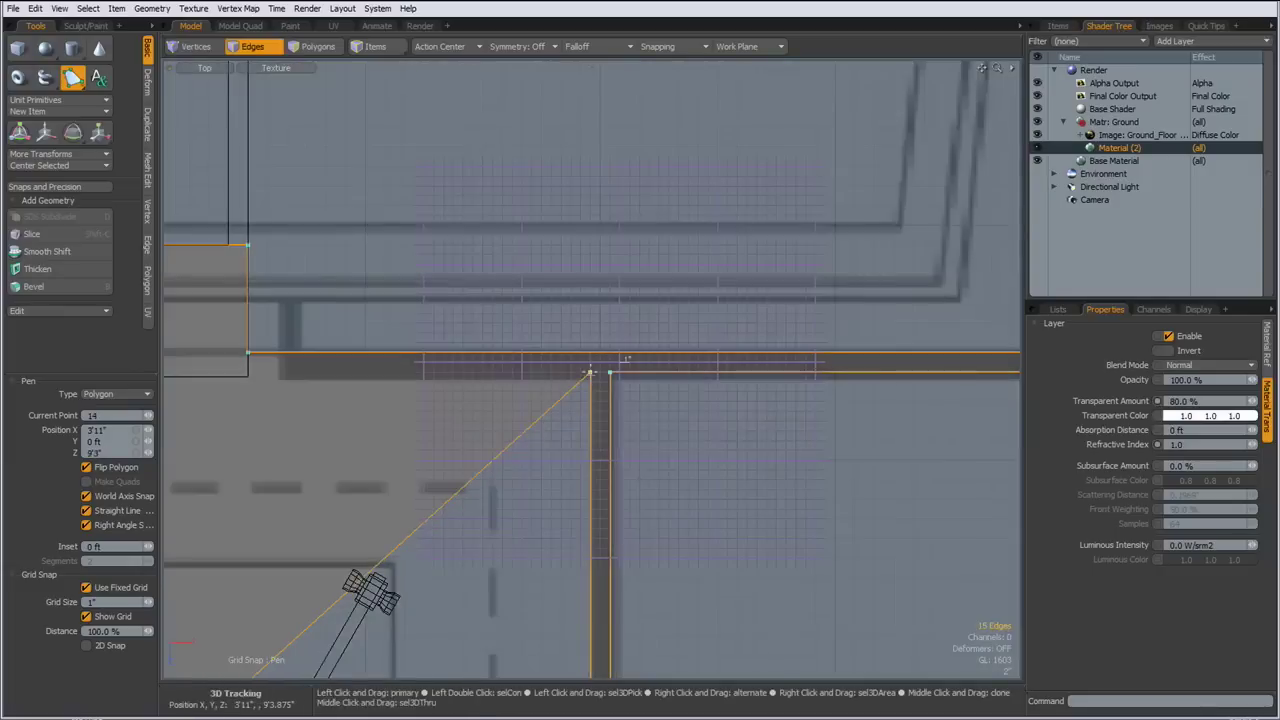
scroll(590, 373, down, 2)
alt+shift+drag(413, 396, 797, 417)
drag(617, 409, 533, 394)
alt+shift+drag(676, 401, 605, 396)
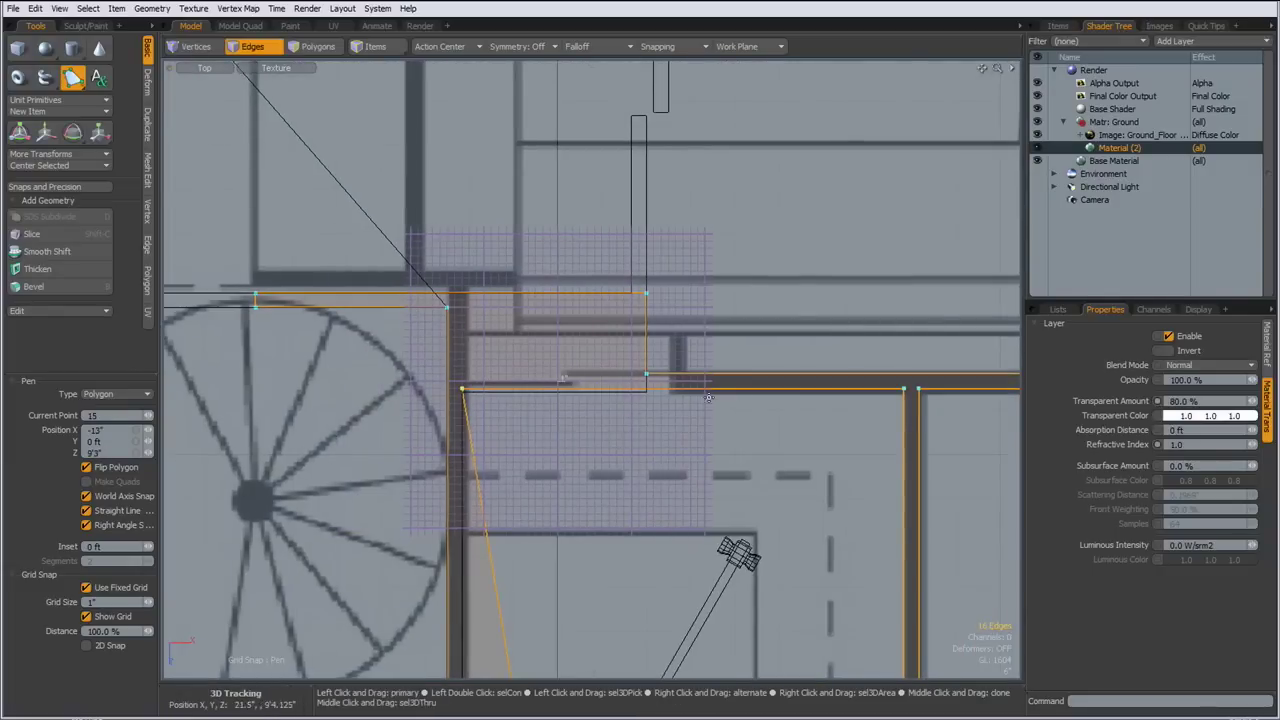
alt+shift+drag(525, 540, 654, 346)
ctrl+alt+drag(540, 560, 629, 569)
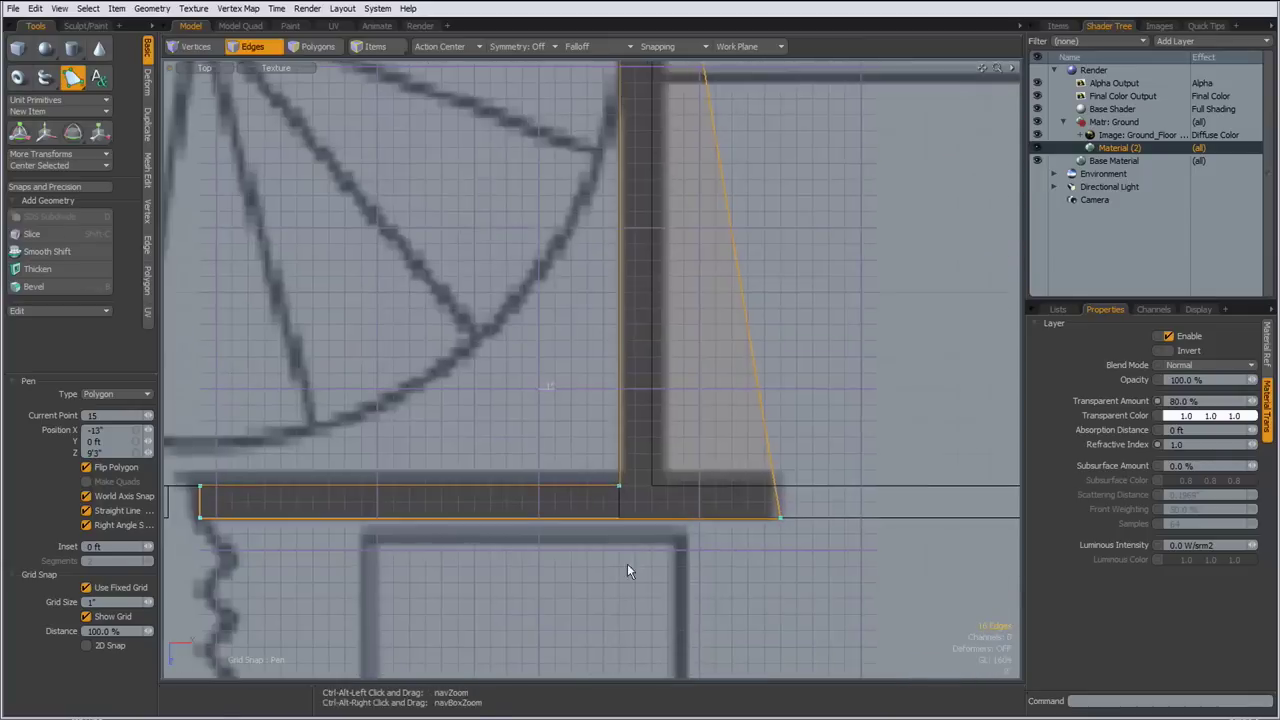
click(654, 480)
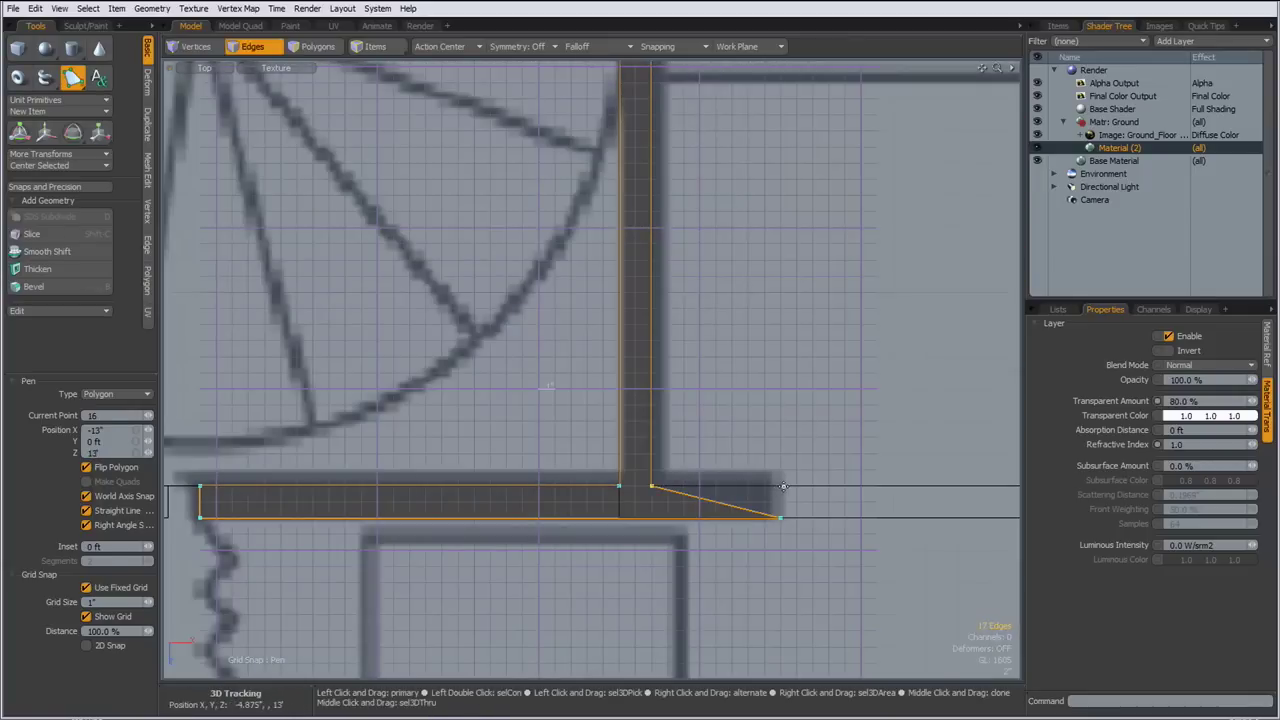
click(783, 486)
Start a second Pen polygon for the vertical wall above the stair, running from X -19", Z 8'2" to X -19", Z 10"
ctrl+alt+drag(783, 486, 596, 482)
ctrl+alt+drag(561, 362, 571, 400)
alt+shift+drag(580, 252, 576, 420)
alt+shift+drag(576, 329, 589, 364)
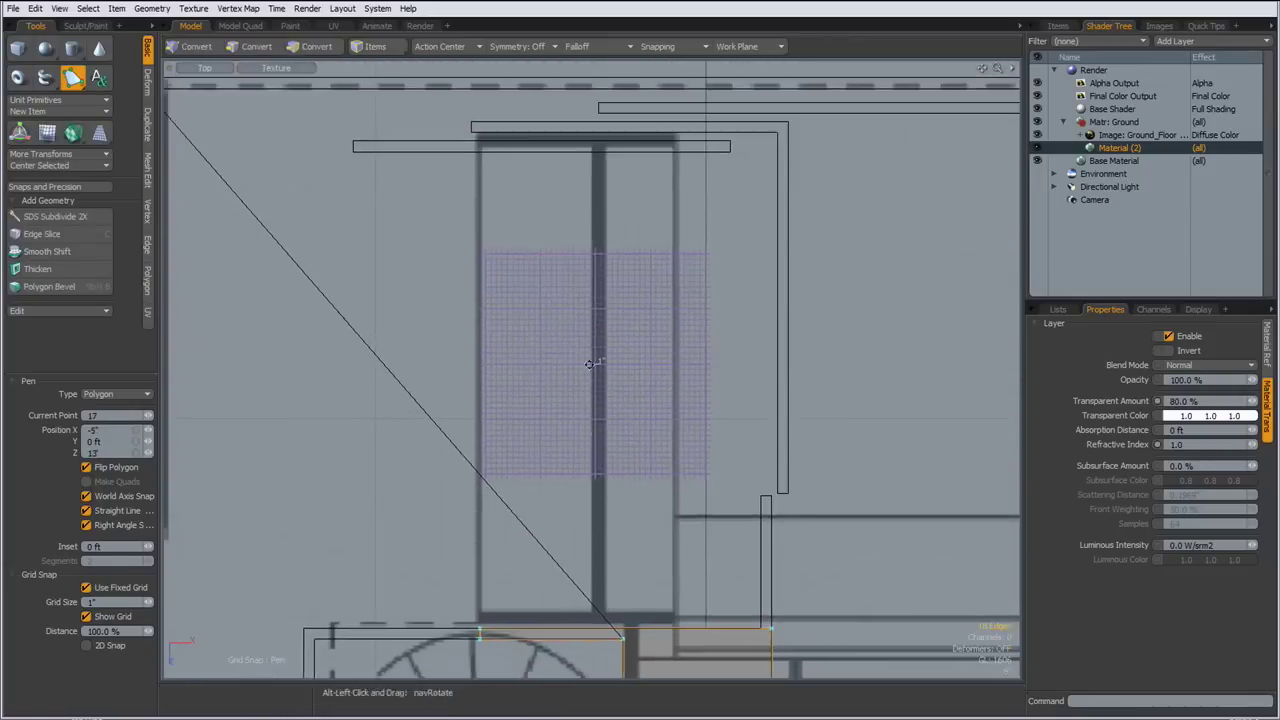
key(2)
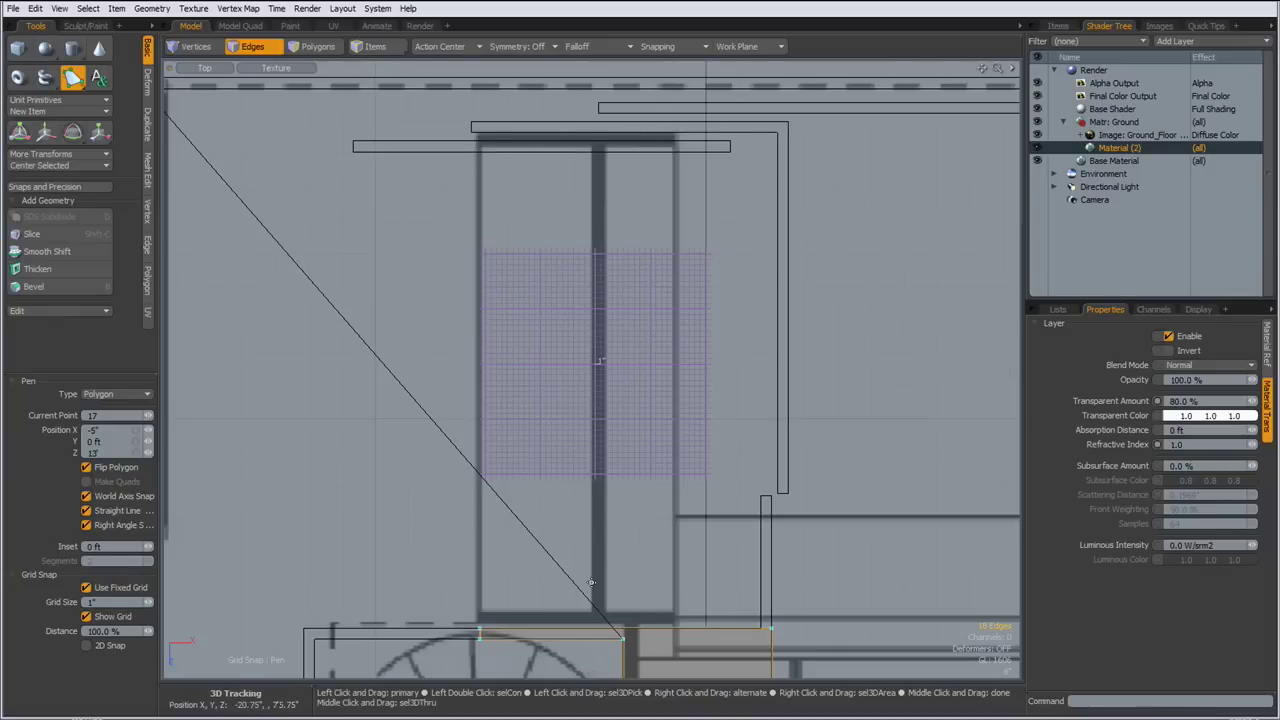
ctrl+alt+drag(591, 582, 613, 559)
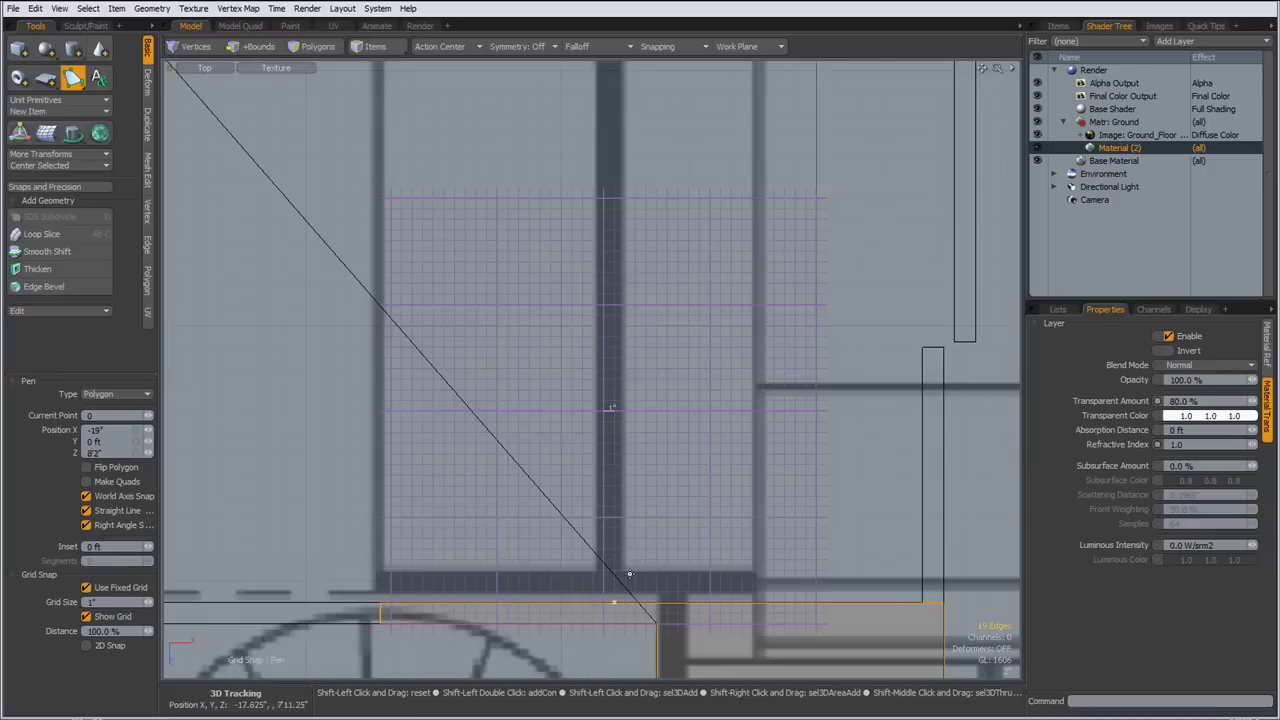
alt+shift+drag(636, 150, 612, 654)
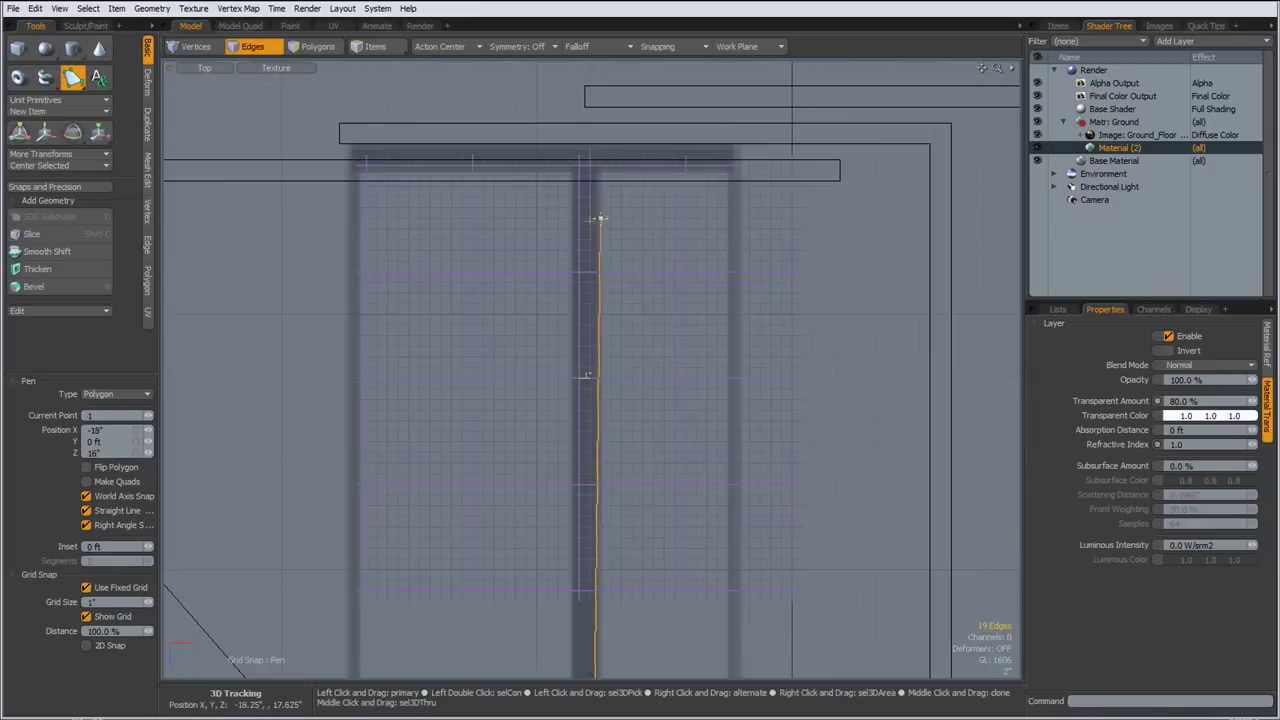
click(590, 186)
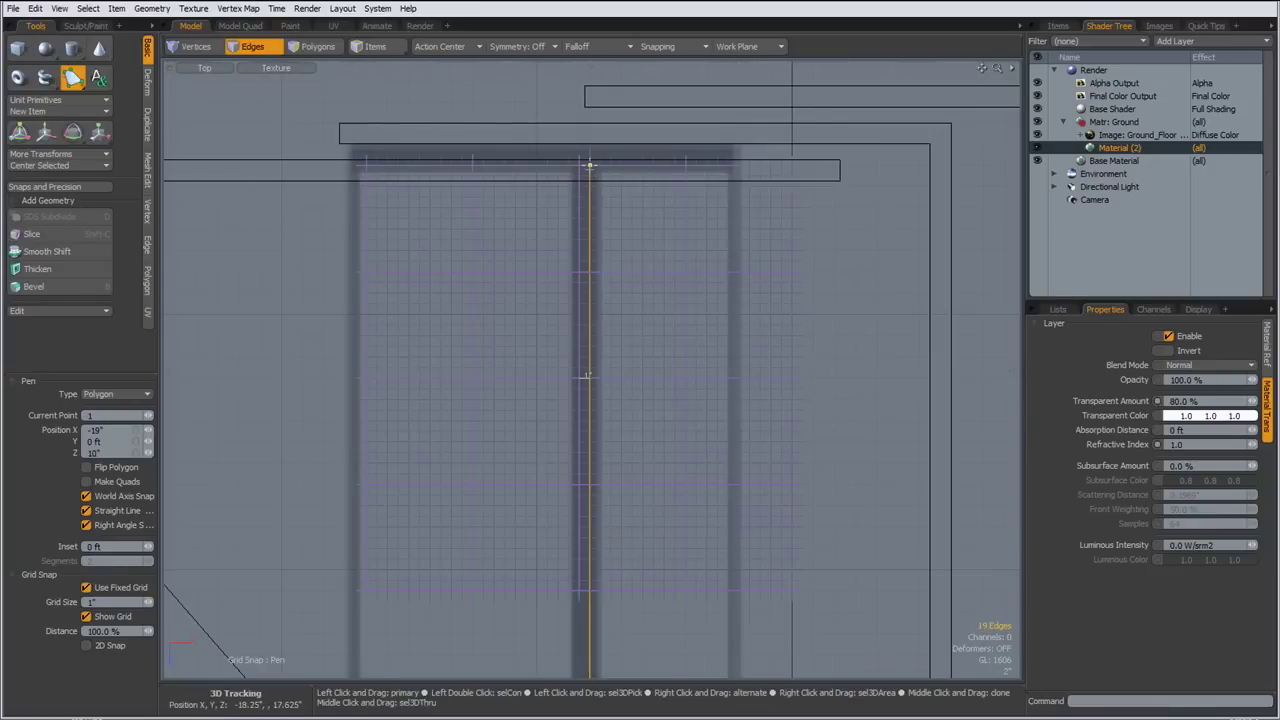
Outline the crosspiece at the wall's upper end between X -5" and X -3'5", from Z 10" to Z 8"
alt+shift+drag(619, 203, 734, 319)
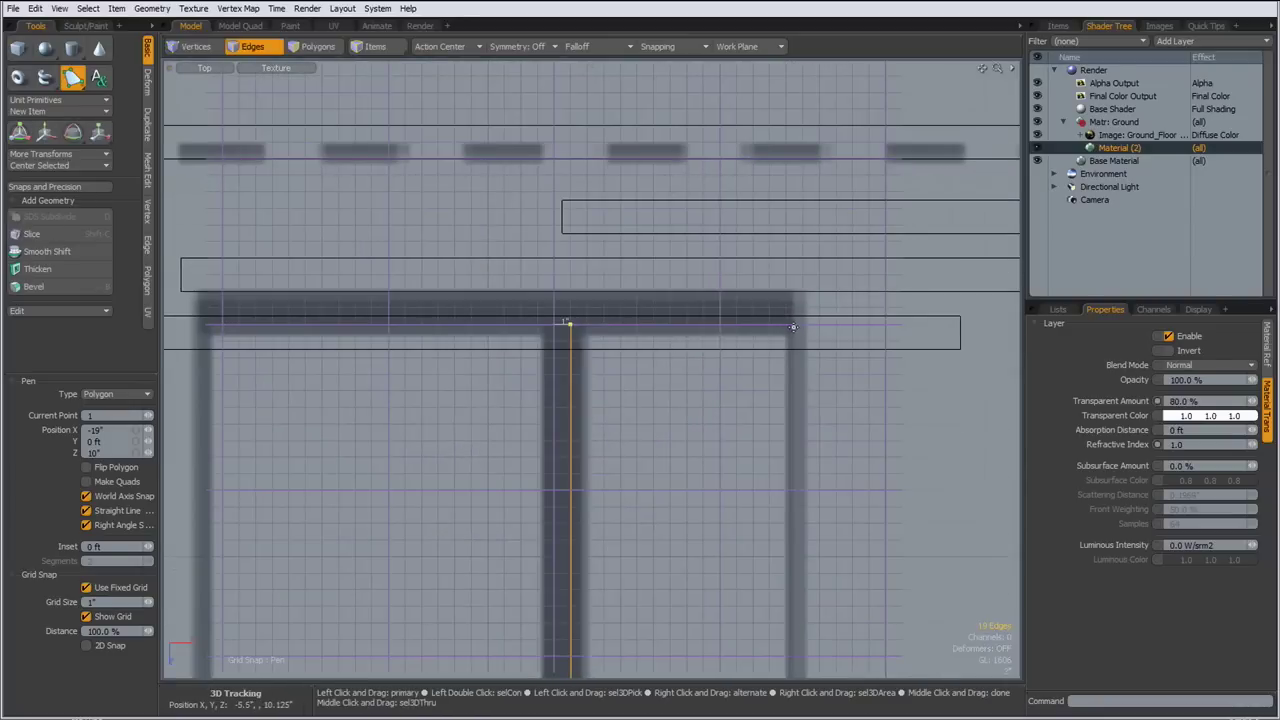
click(802, 325)
click(801, 293)
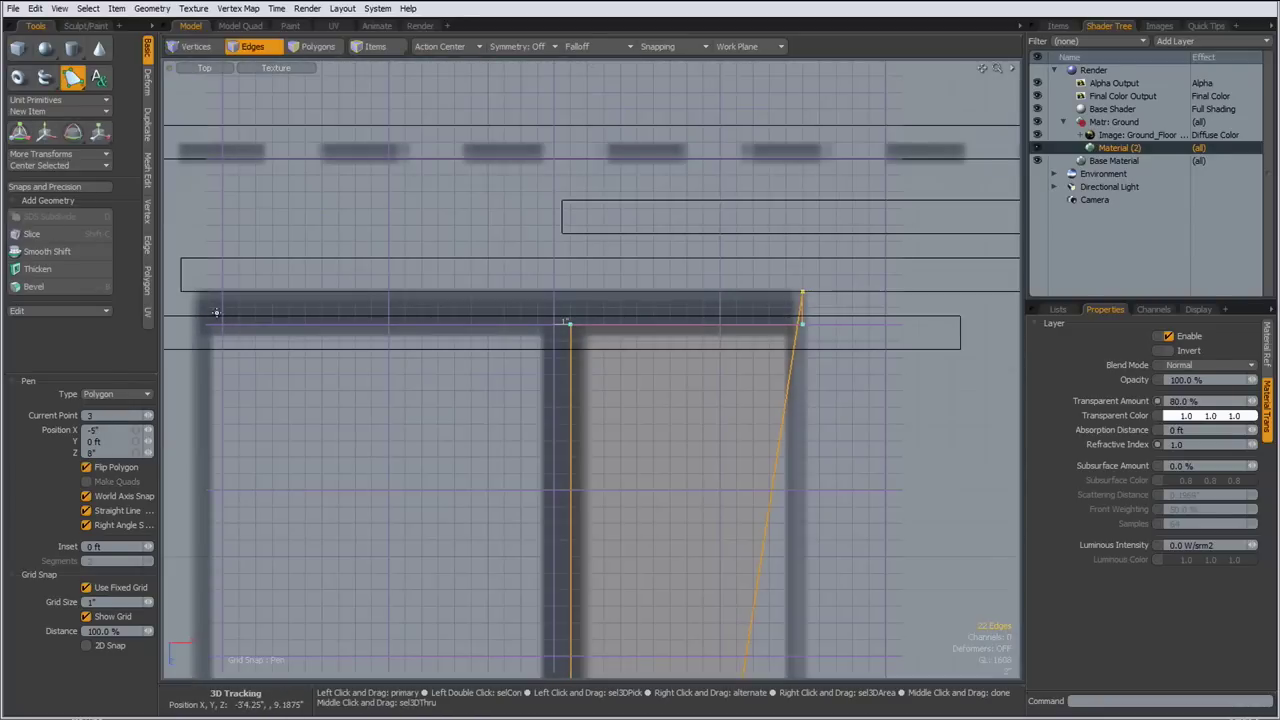
click(206, 293)
click(206, 323)
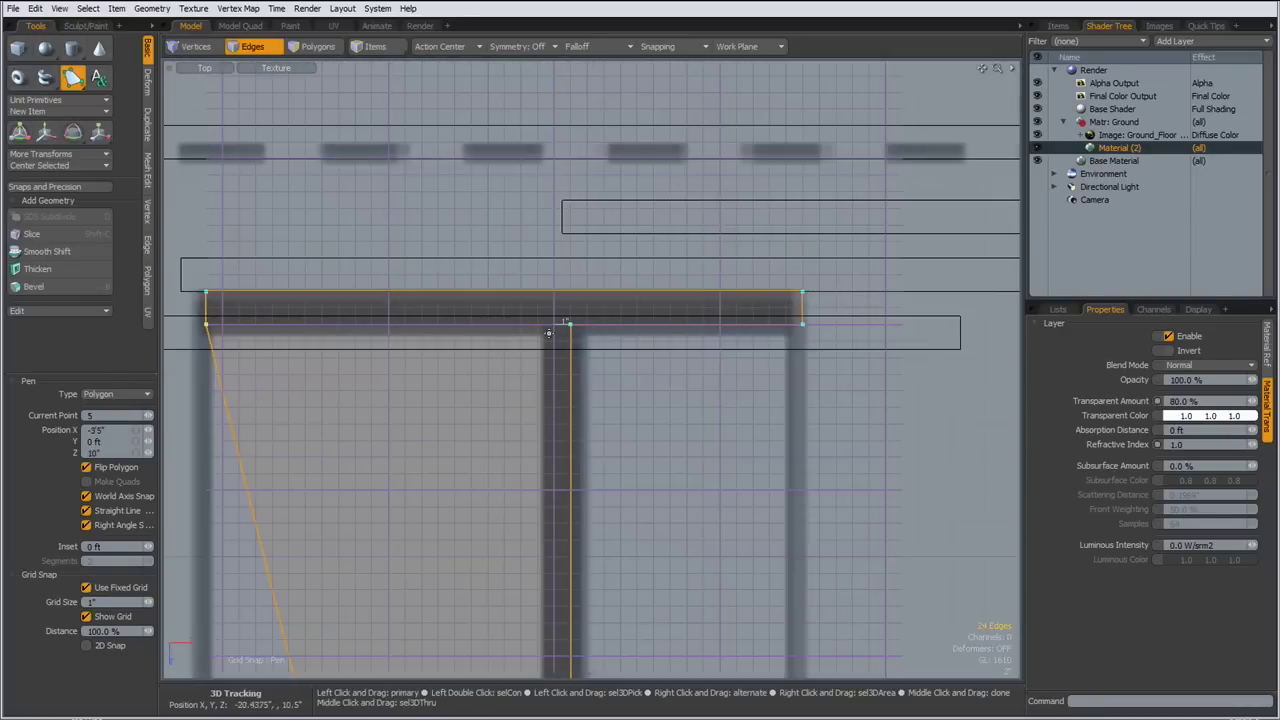
Close the T-shaped wall outline along X -21" from Z 10" down to the stair wall, and drop the Pen tool
click(537, 323)
ctrl+alt+drag(612, 445, 566, 423)
alt+shift+drag(563, 640, 546, 280)
alt+shift+drag(588, 620, 599, 254)
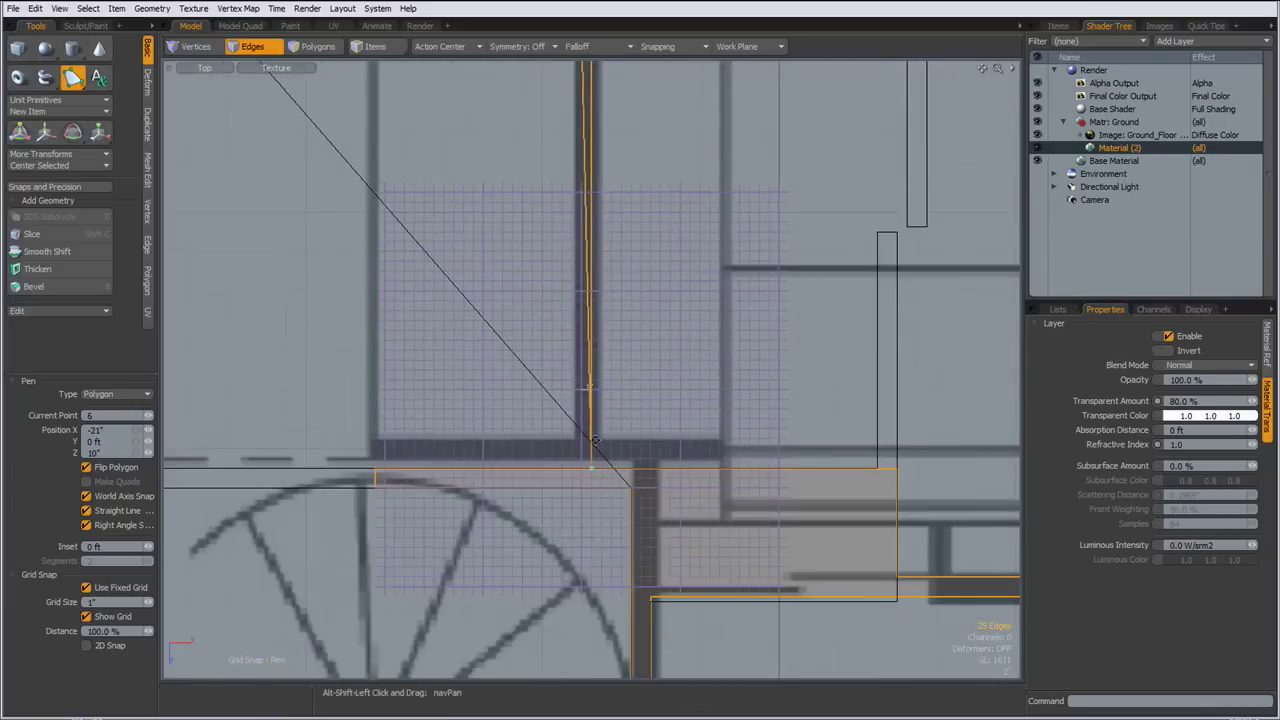
mouse_move(599, 479)
ctrl+alt+mouse_down()
mouse_move(666, 489)
mouse_move(578, 424)
mouse_move(500, 394)
ctrl+alt+mouse_up()
click(543, 458)
alt+shift+drag(620, 440, 480, 351)
key(space)
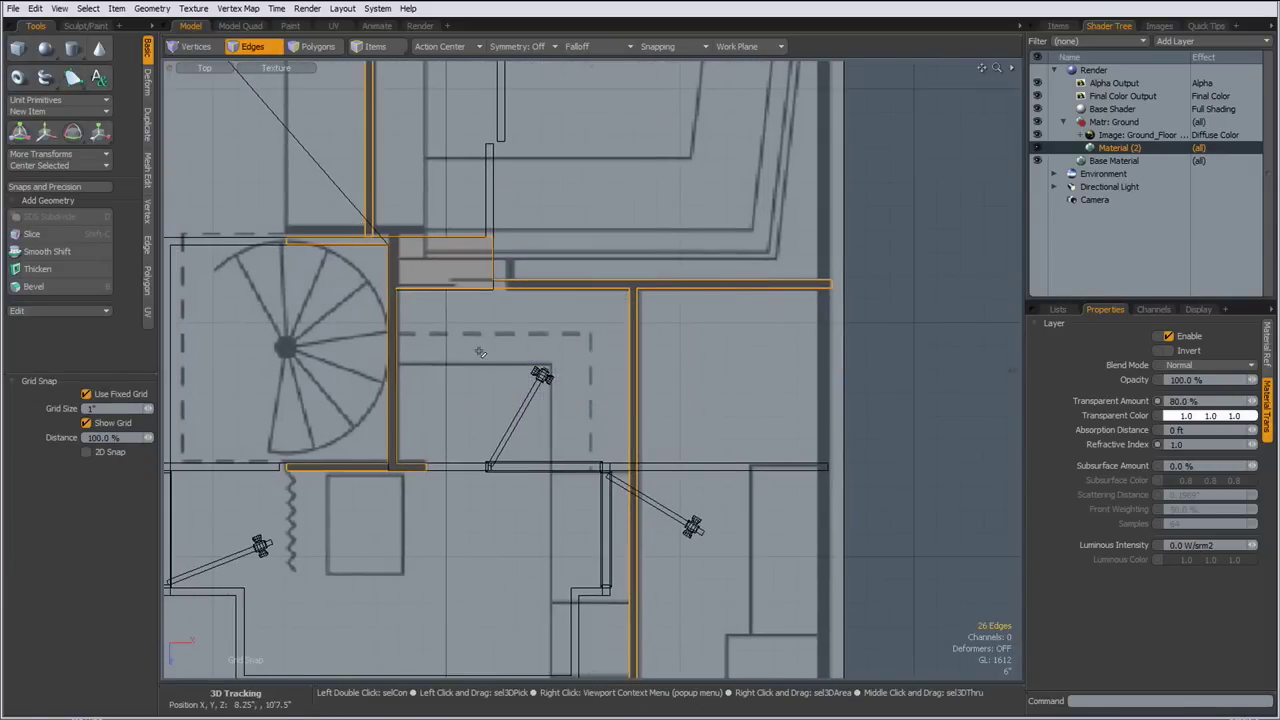
Select the horizontal wall's two lower edges and, with the fixed grid off, move them along Z to the wall's lower face on the plan
click(480, 351)
ctrl+alt+drag(606, 299, 617, 303)
click(626, 287)
shift+click(774, 287)
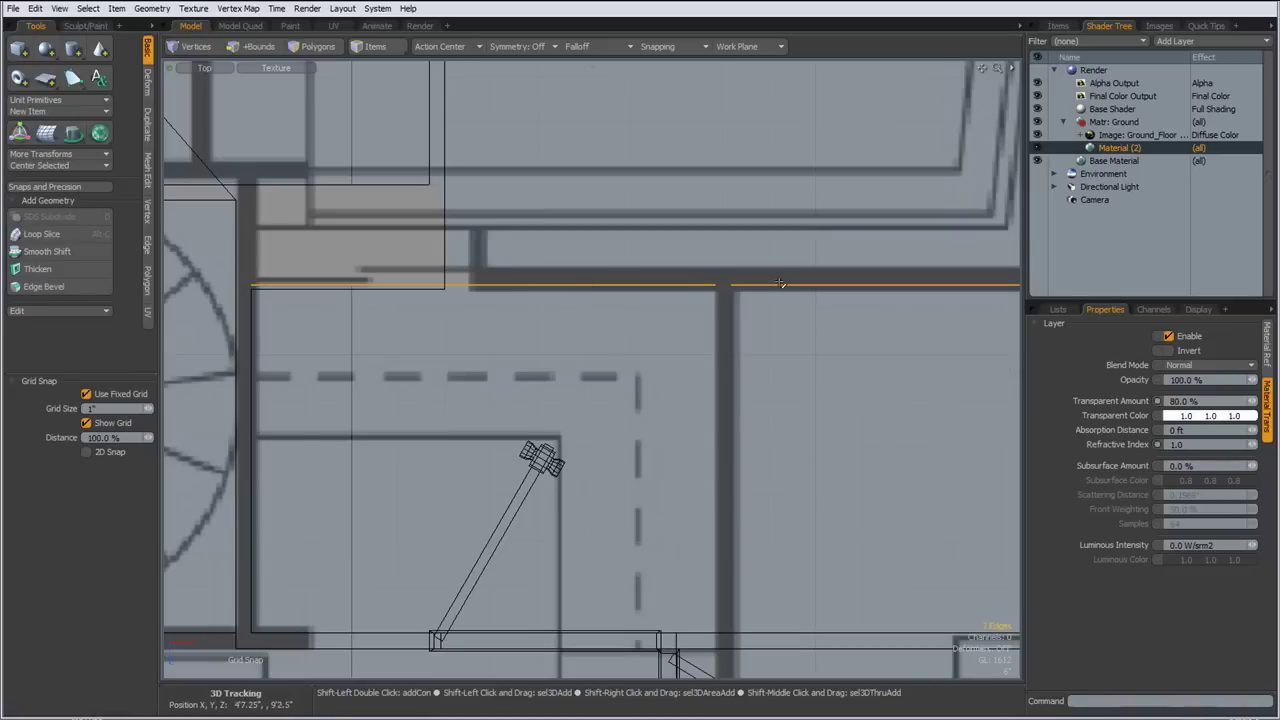
alt+shift+drag(558, 372, 380, 466)
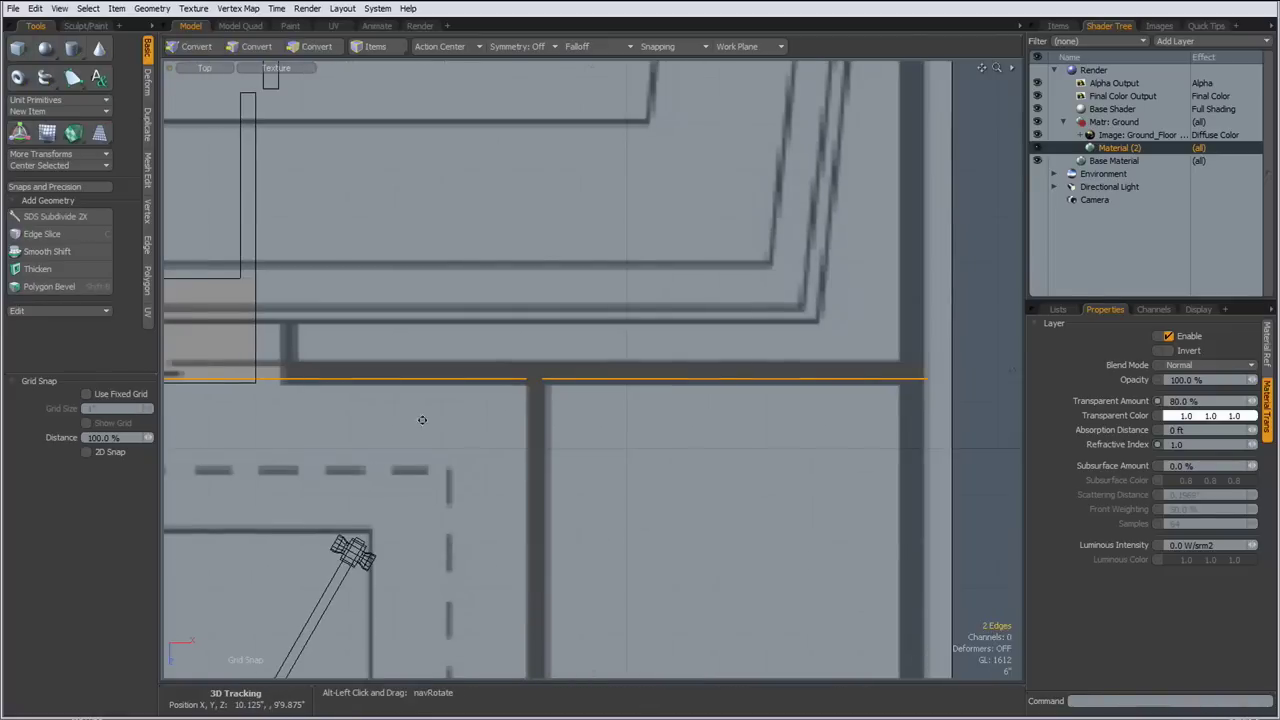
ctrl+alt+drag(283, 394, 382, 429)
alt+shift+drag(382, 429, 584, 446)
ctrl+alt+drag(672, 437, 709, 440)
ctrl+alt+drag(915, 609, 929, 614)
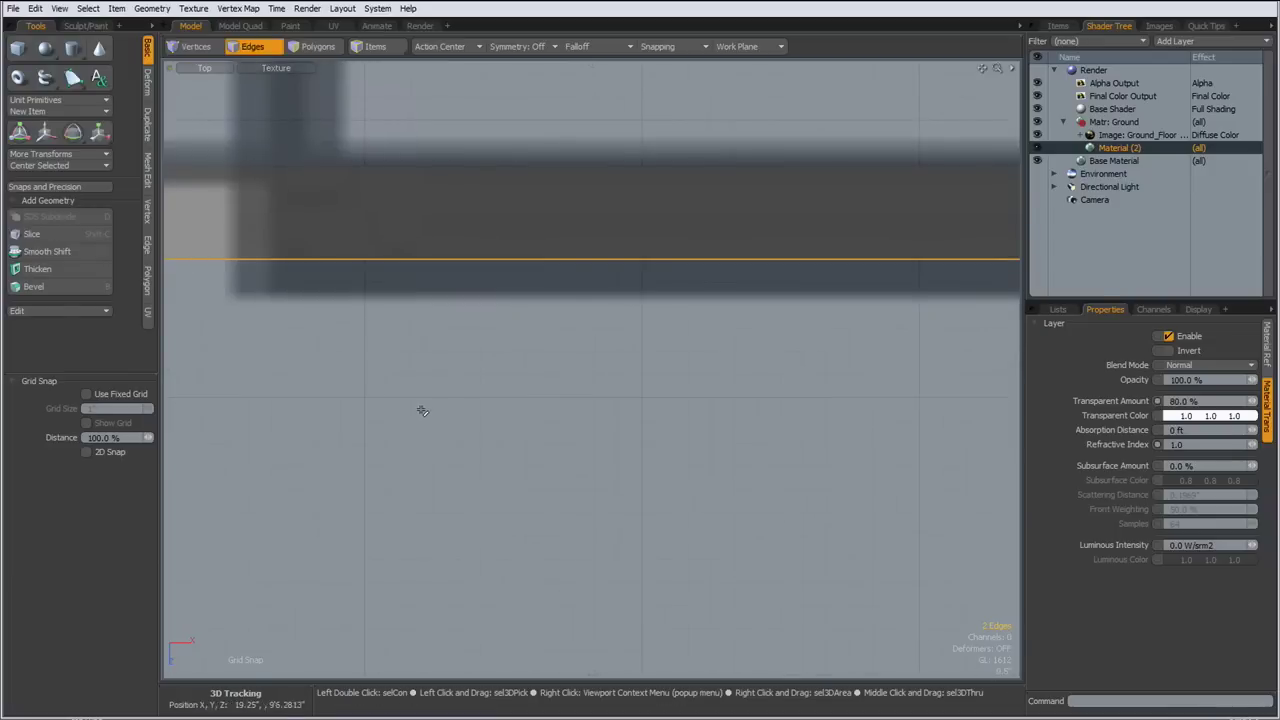
key(w)
alt+shift+drag(812, 392, 464, 414)
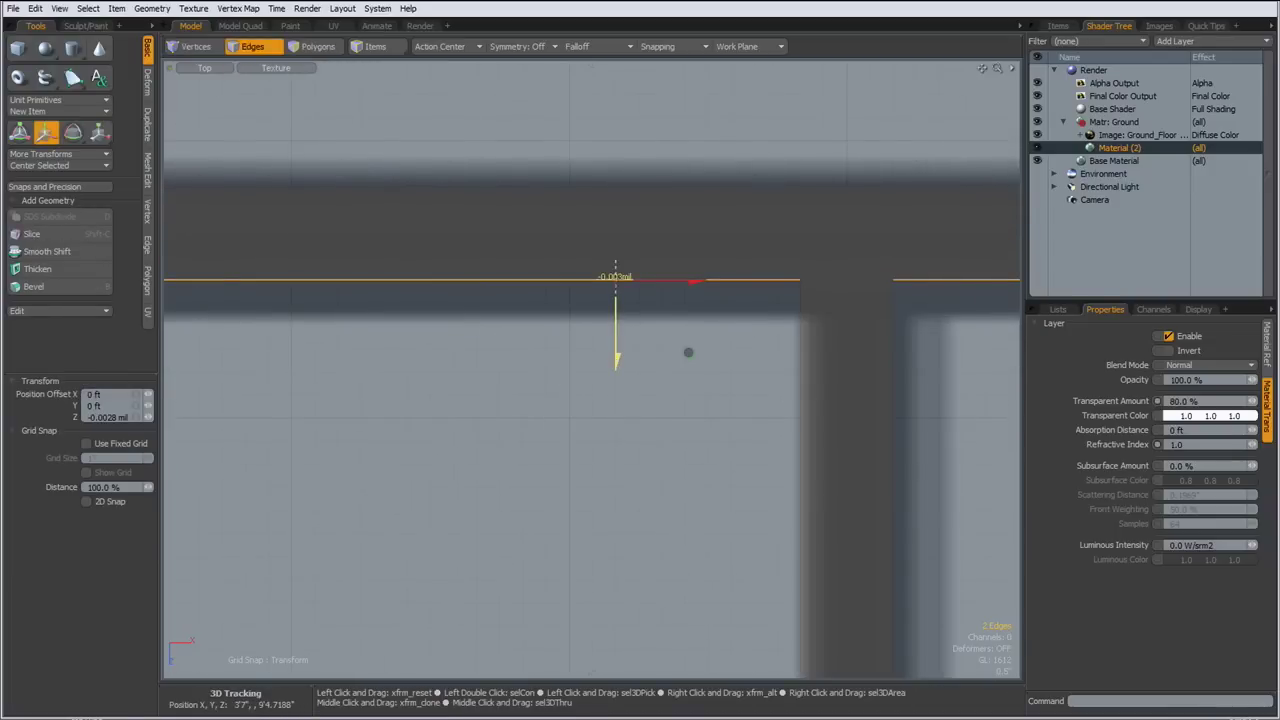
drag(616, 355, 616, 378)
key(space)
click(577, 498)
ctrl+alt+drag(670, 424, 445, 420)
alt+shift+drag(445, 420, 826, 363)
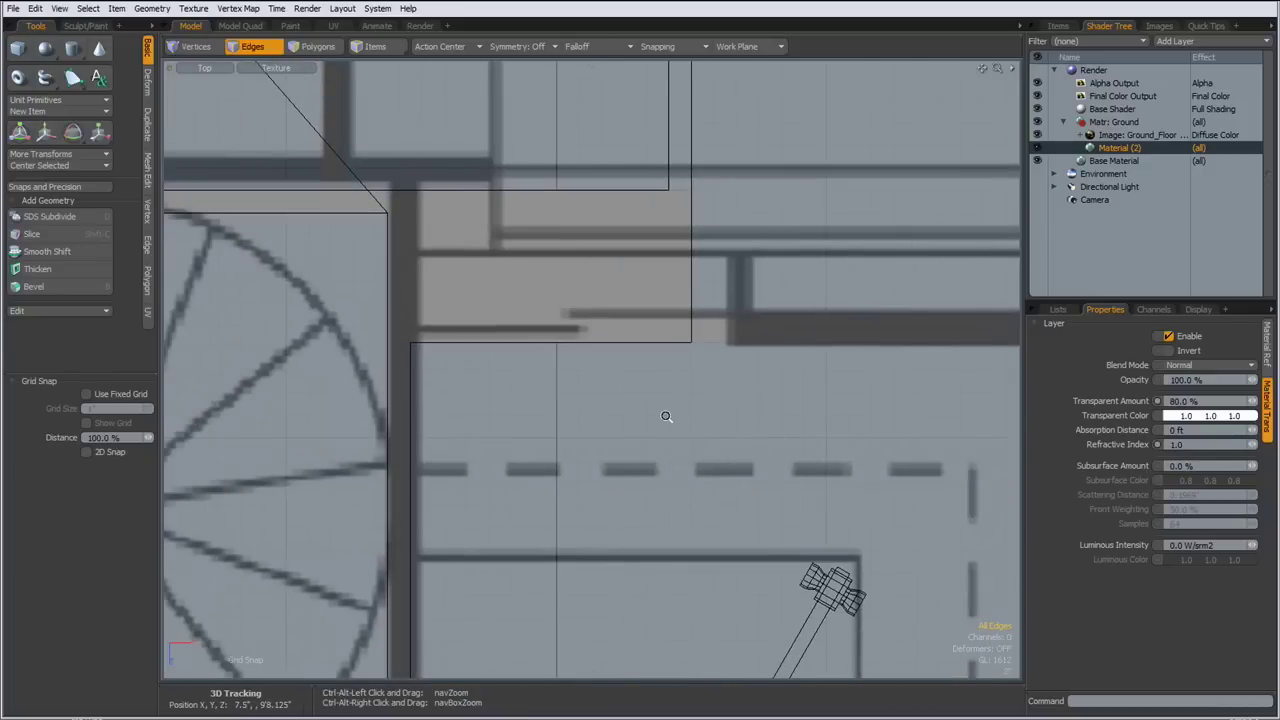
Delete the Ground material group together with its floor plan image and material from the shader tree
ctrl+alt+drag(666, 417, 811, 431)
key(space)
alt+shift+drag(811, 431, 839, 408)
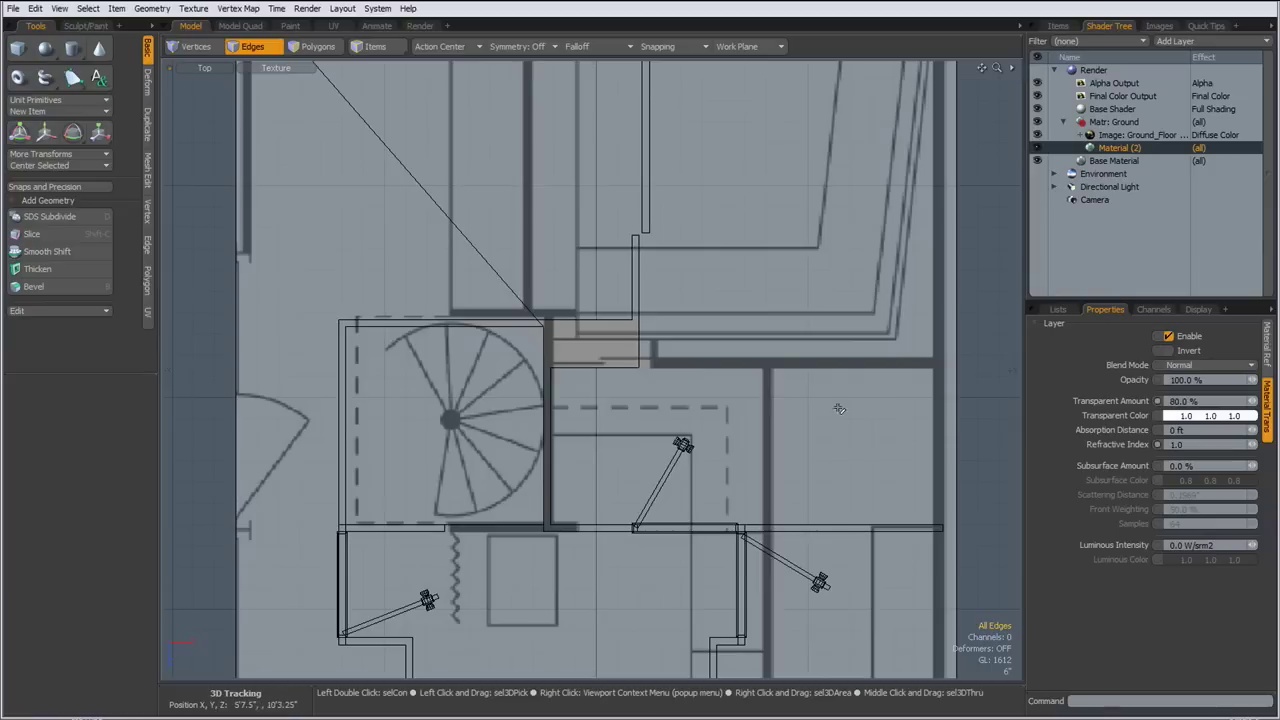
click(1115, 134)
right_click(1109, 130)
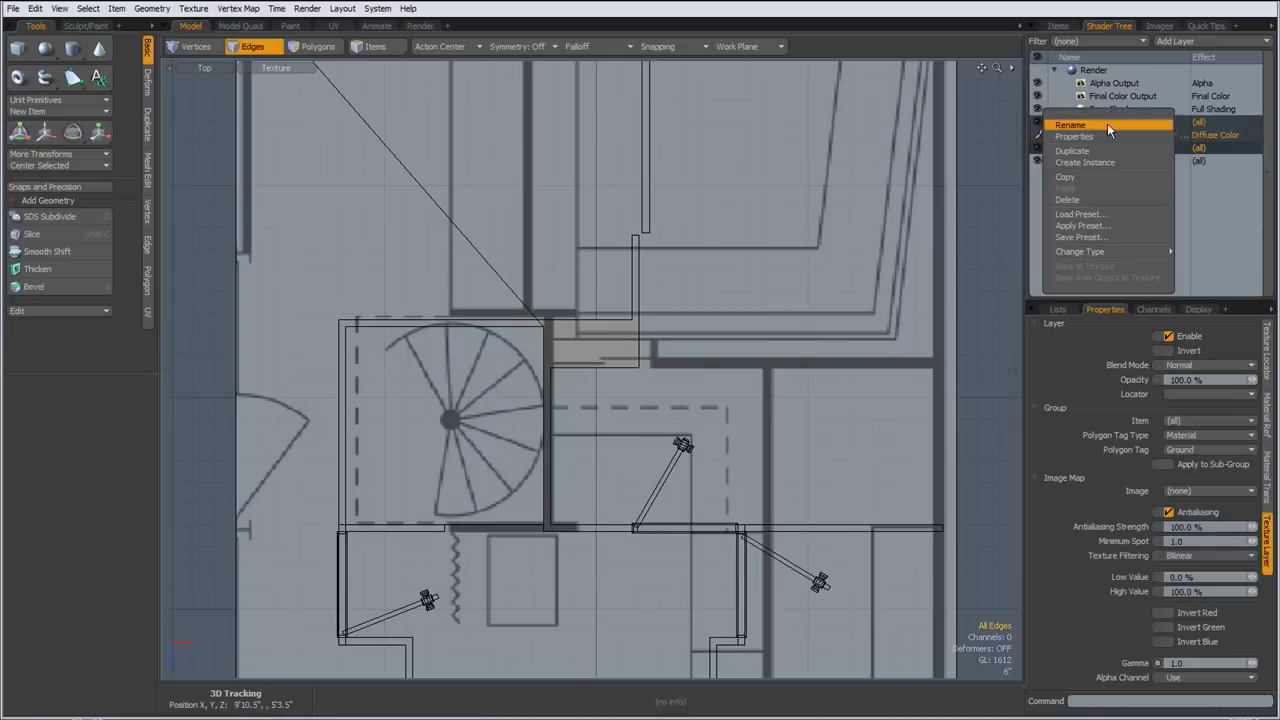
click(1092, 199)
In the perspective view, select only the larger wall outline polygon, leaving out the ground plane and the T-shaped outline
key(ctrl+space)
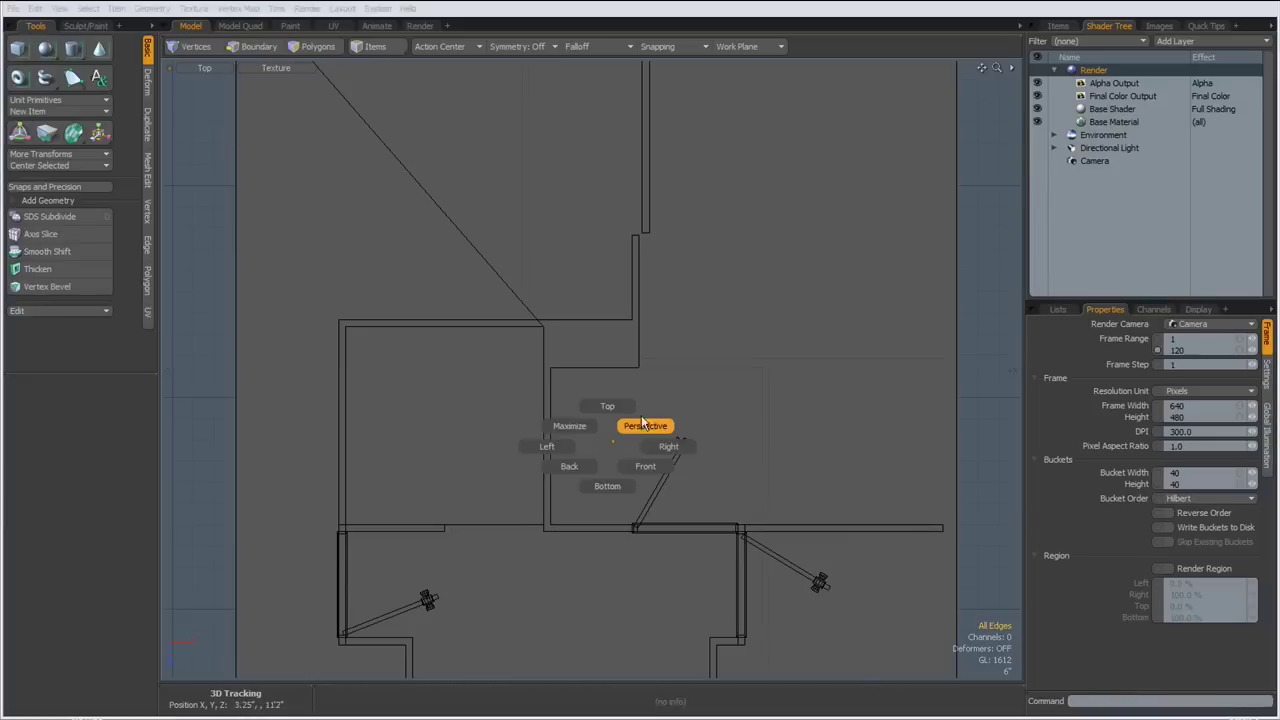
click(647, 424)
alt+drag(636, 532, 540, 462)
alt+drag(540, 462, 571, 546)
key(space)
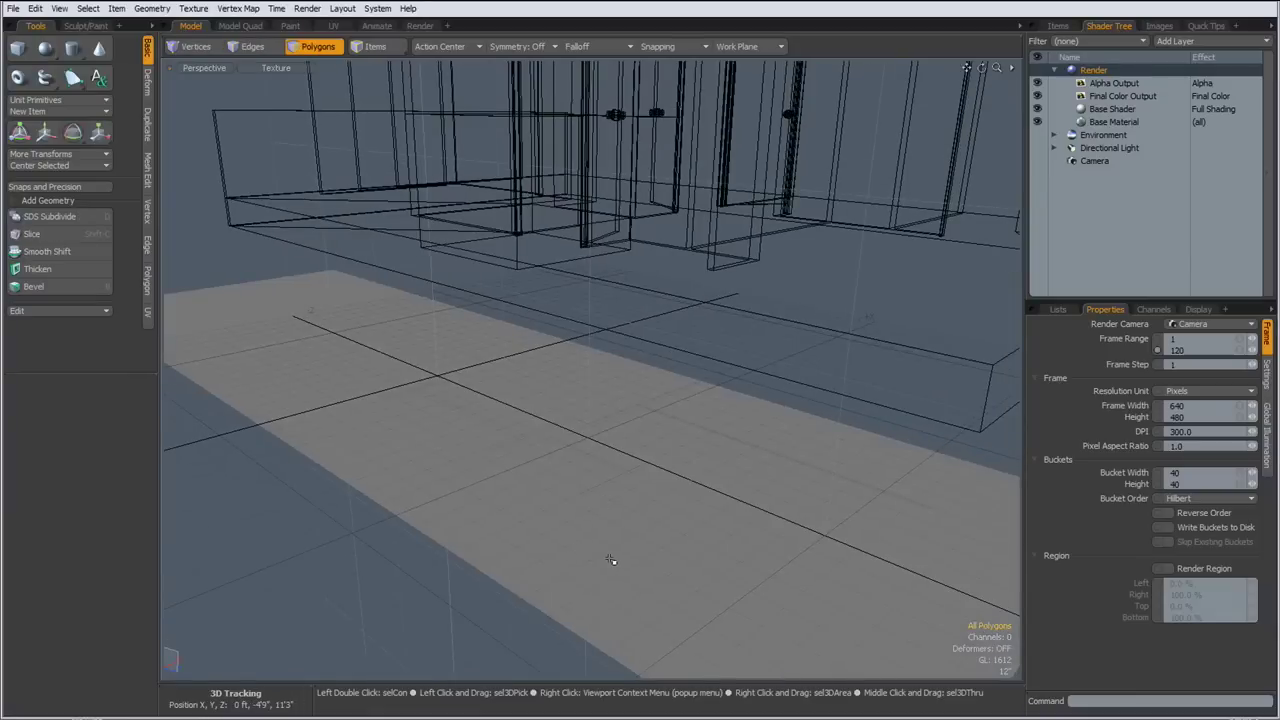
click(608, 557)
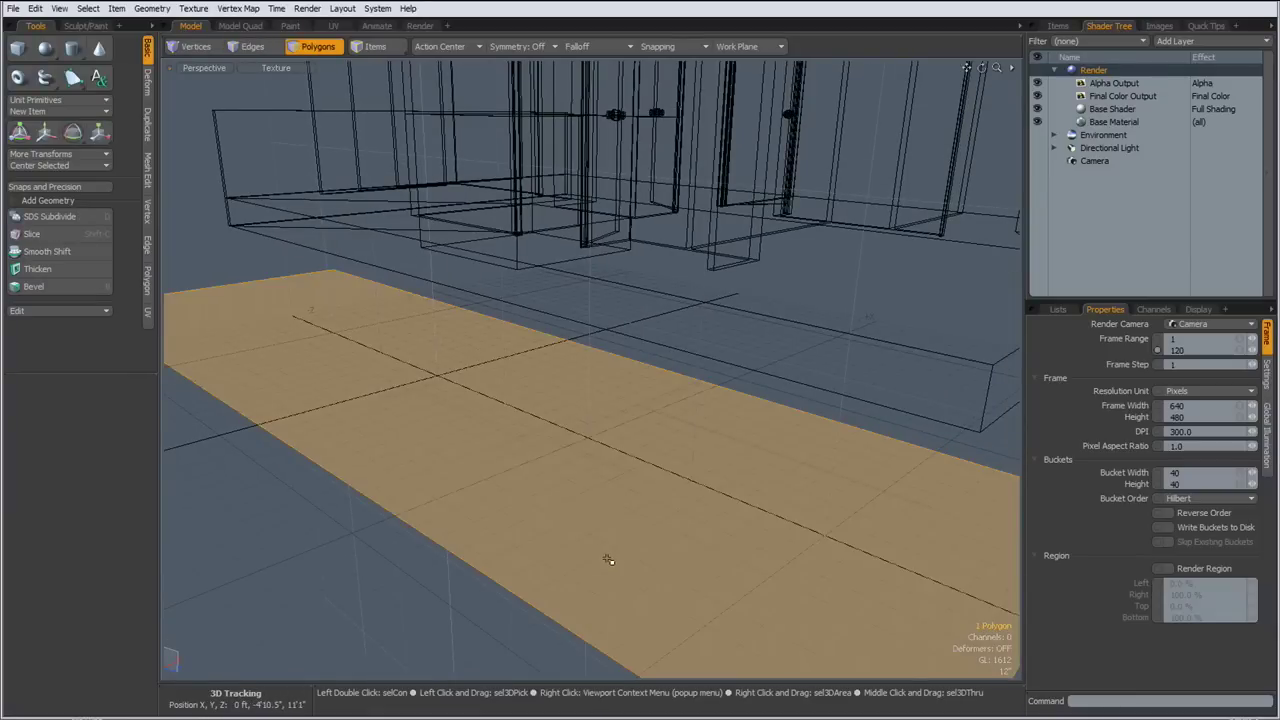
key(bracketleft)
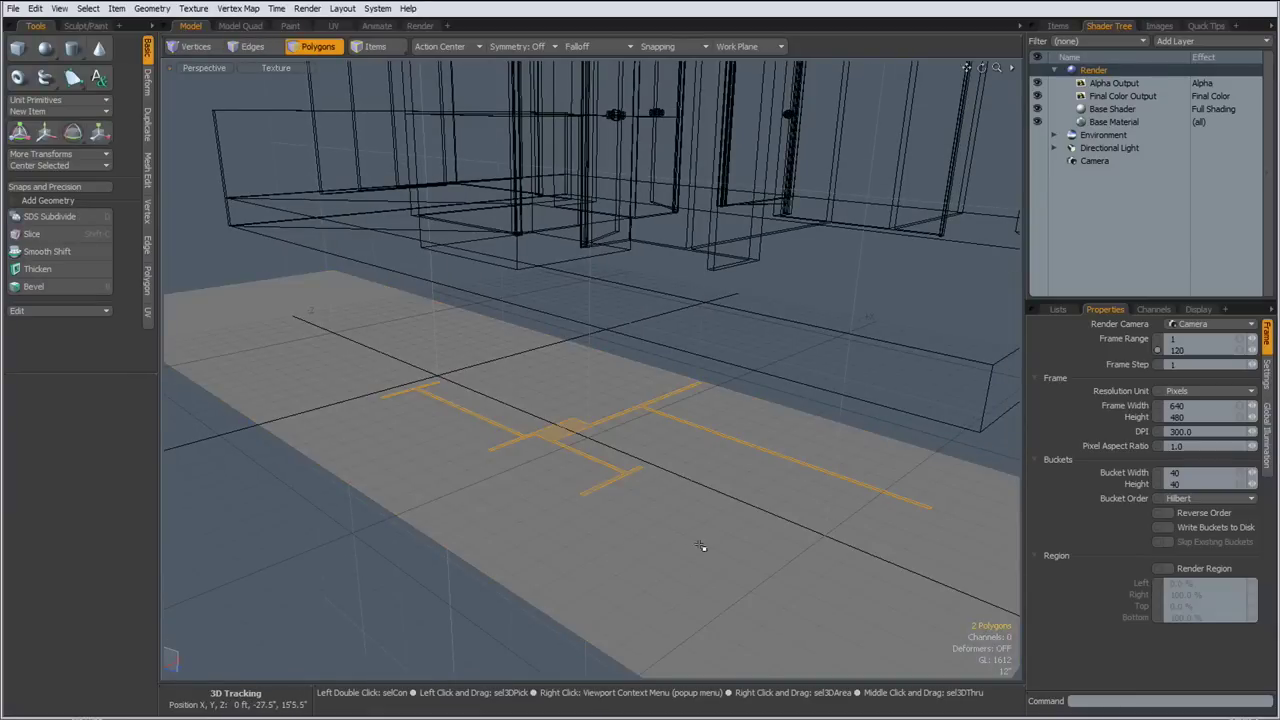
key(ctrl)
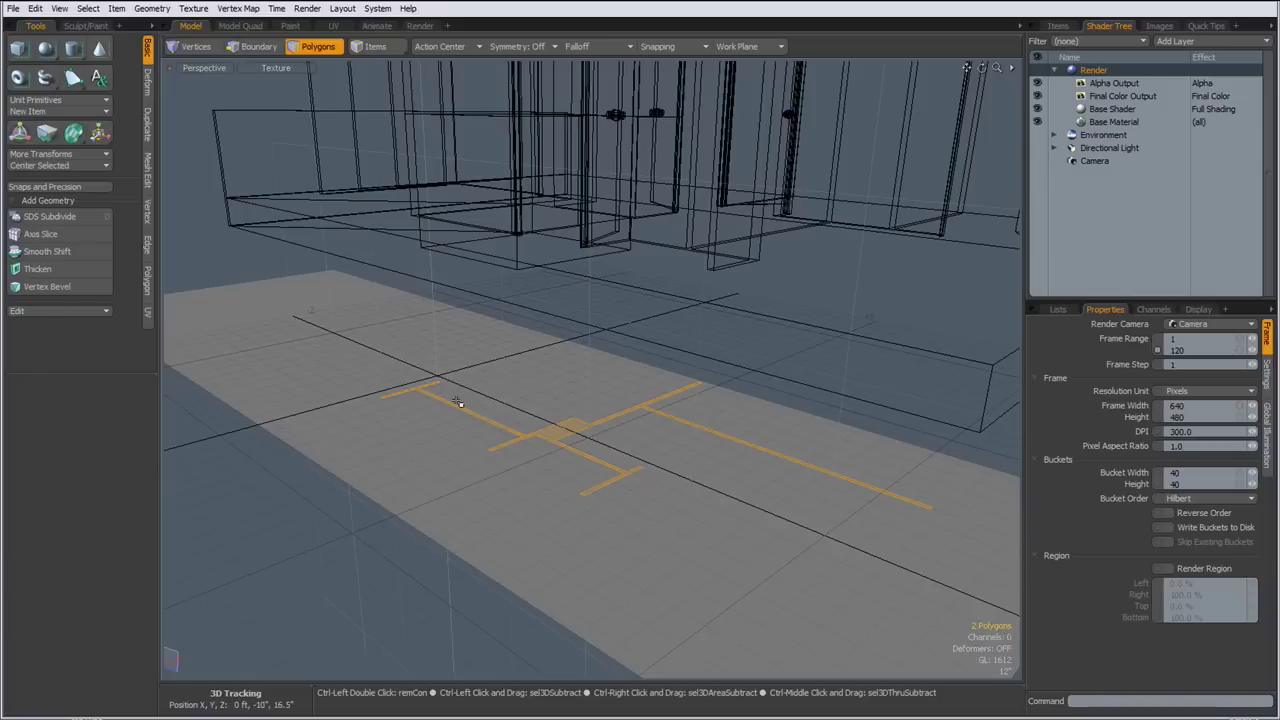
ctrl+click(462, 403)
Extrude the larger wall outline upward along Y by 7'10" with Polygon Extrude
alt+drag(600, 493, 582, 519)
key(shift+x)
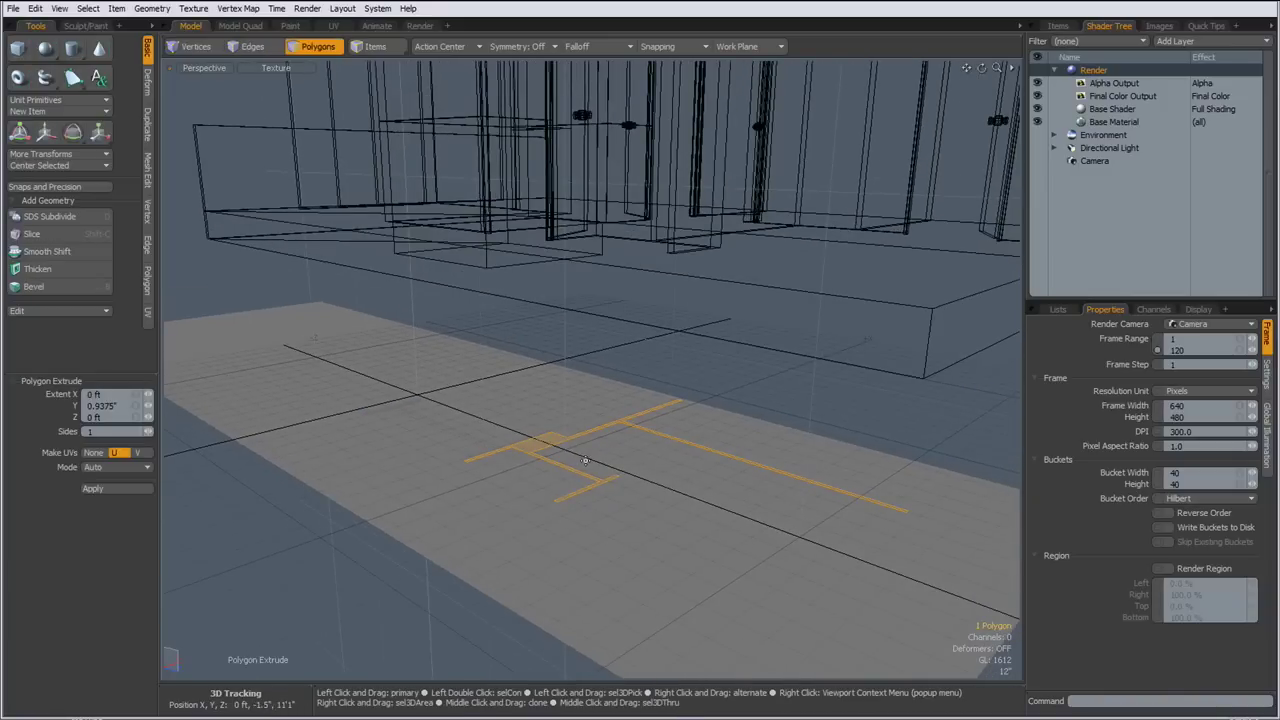
click(585, 460)
drag(712, 420, 714, 320)
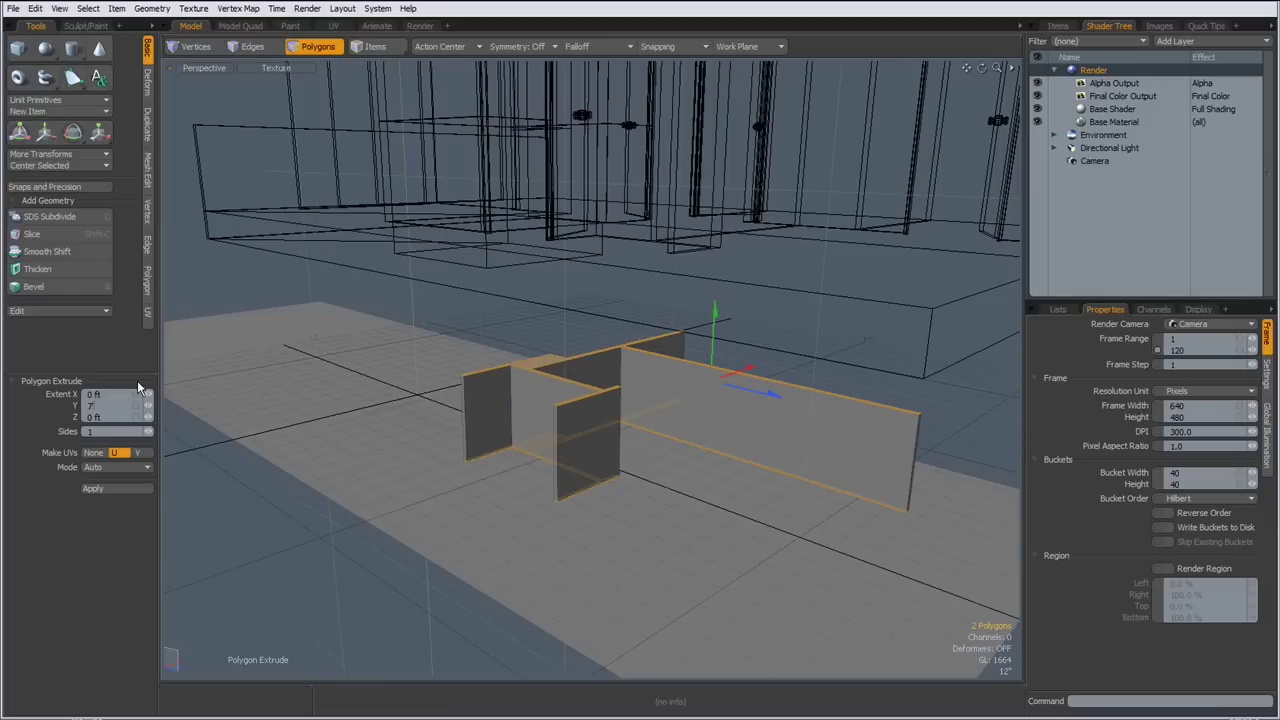
key(Return)
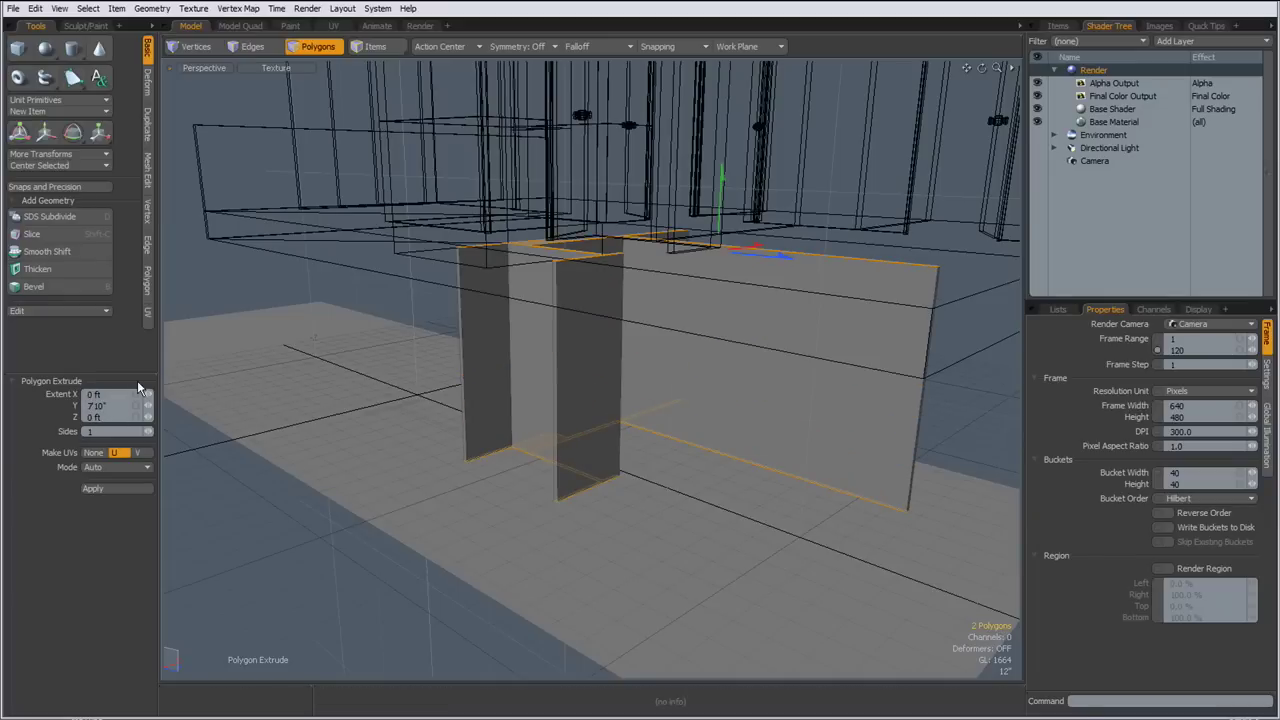
alt+drag(591, 446, 507, 420)
key(space)
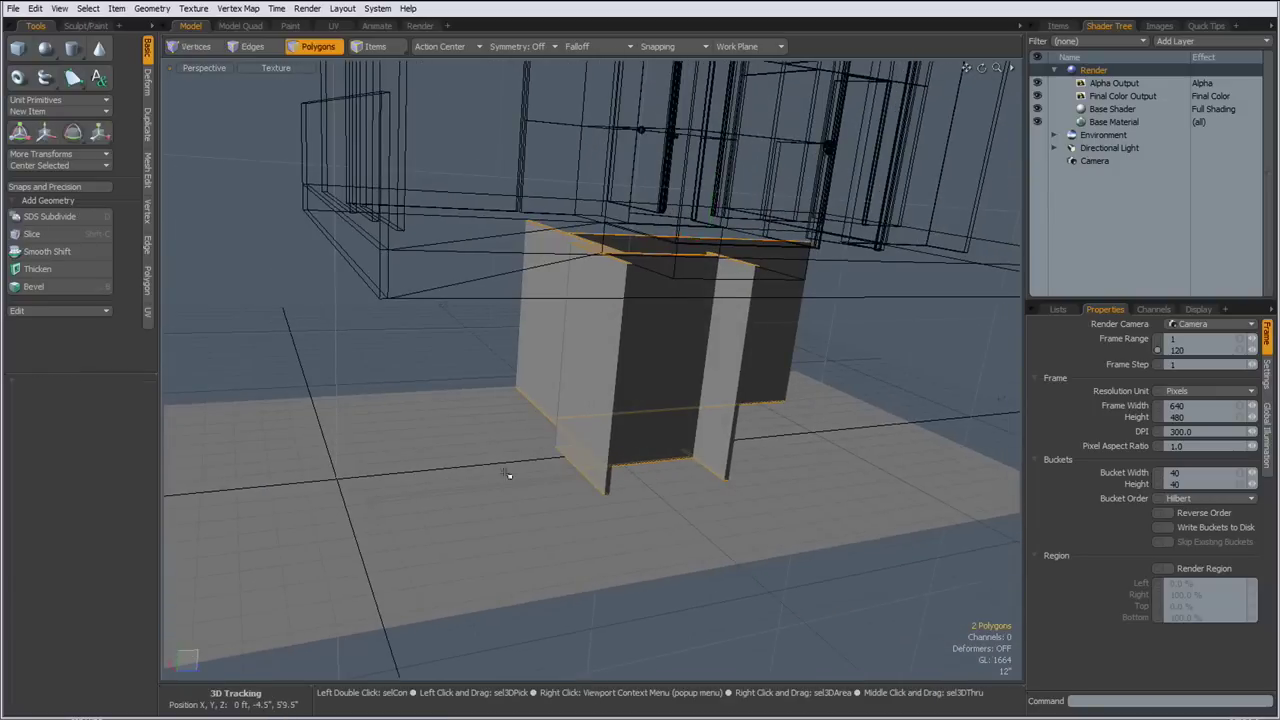
Select the T-shaped wall outline and extrude it along Y to the same height as the other walls
drag(498, 486, 491, 486)
ctrl+click(504, 504)
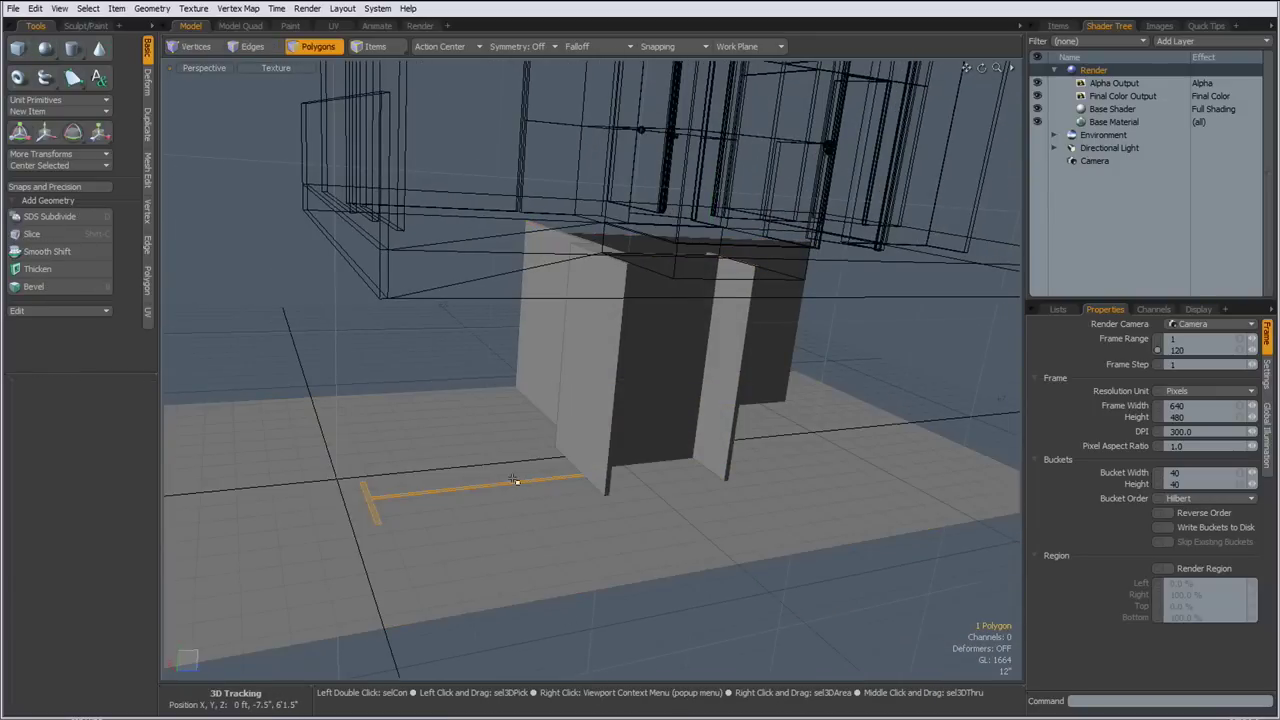
key(shift+x)
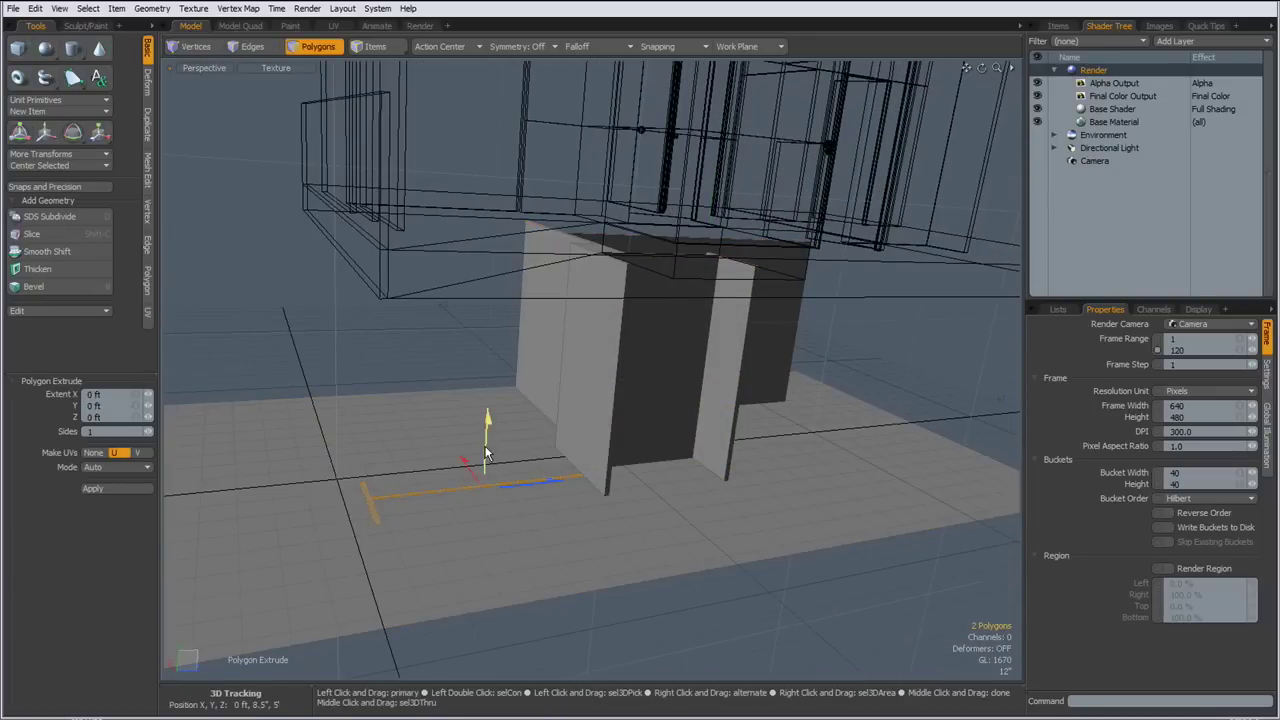
drag(486, 453, 488, 360)
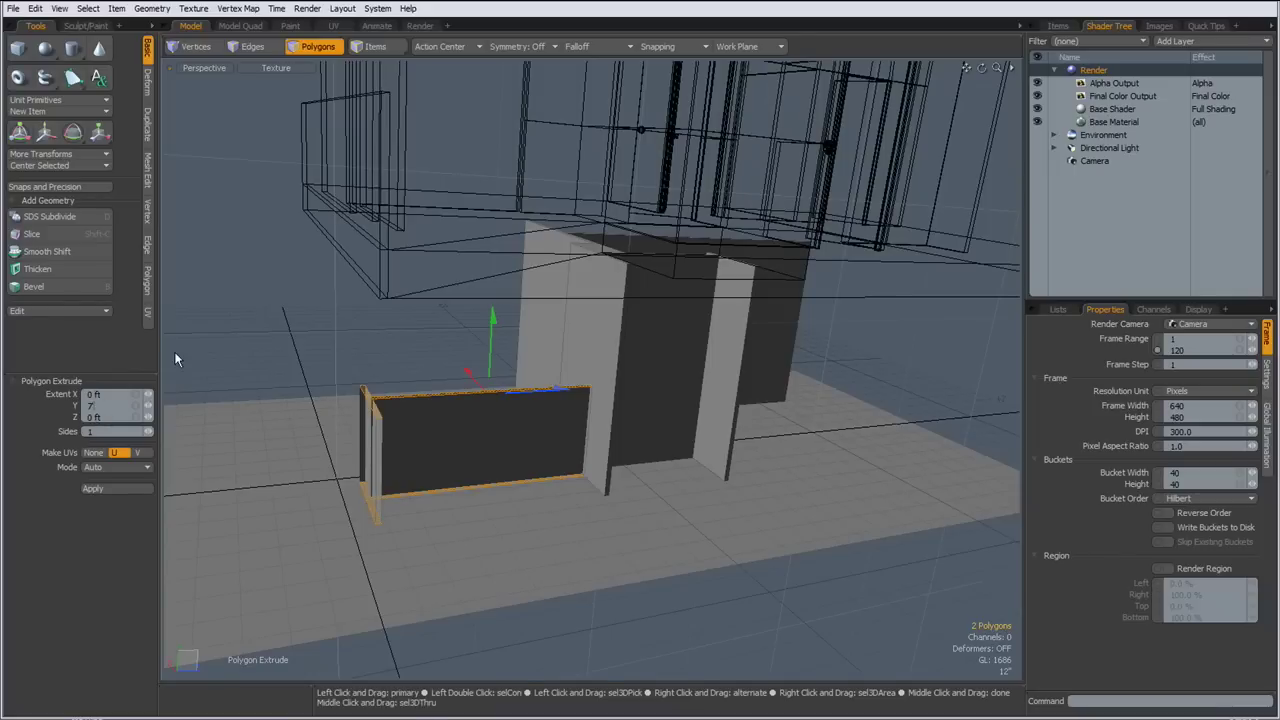
key(Return)
alt+drag(398, 290, 517, 400)
key(space)
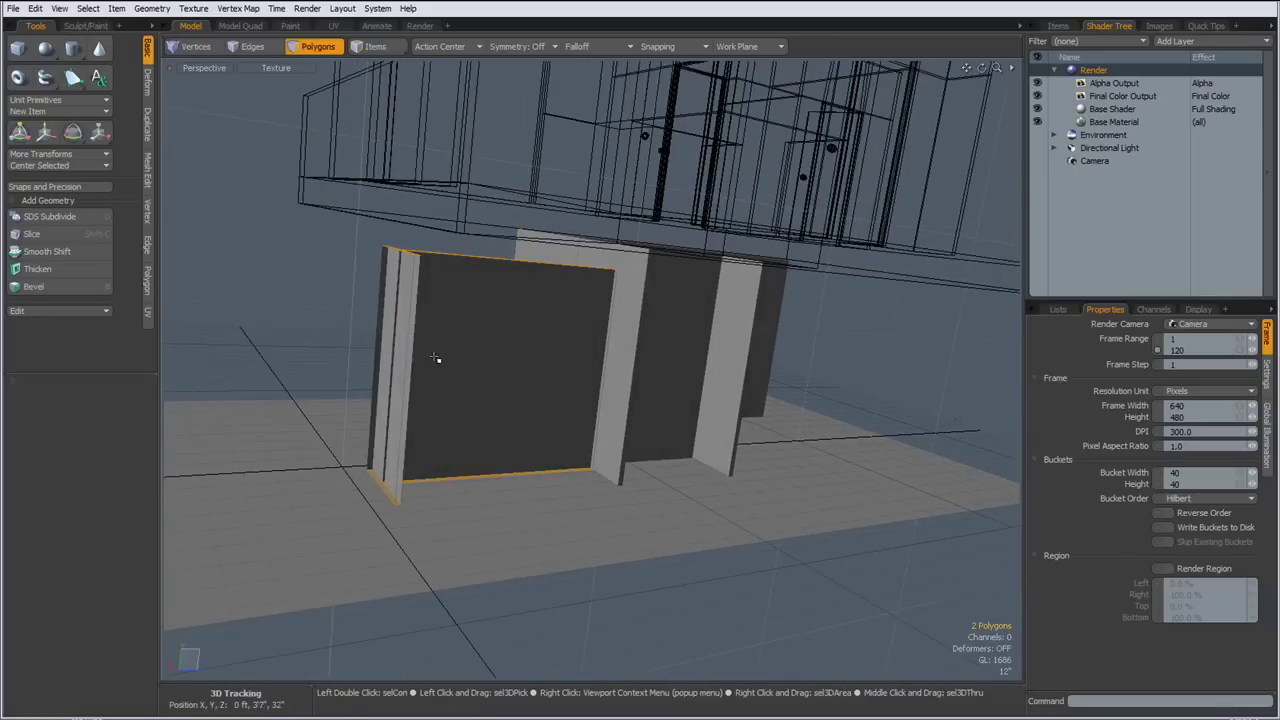
Flip all polygons of the T-shaped wall, clear the selection, and look over the walls together with the upper floor
double_click(453, 360)
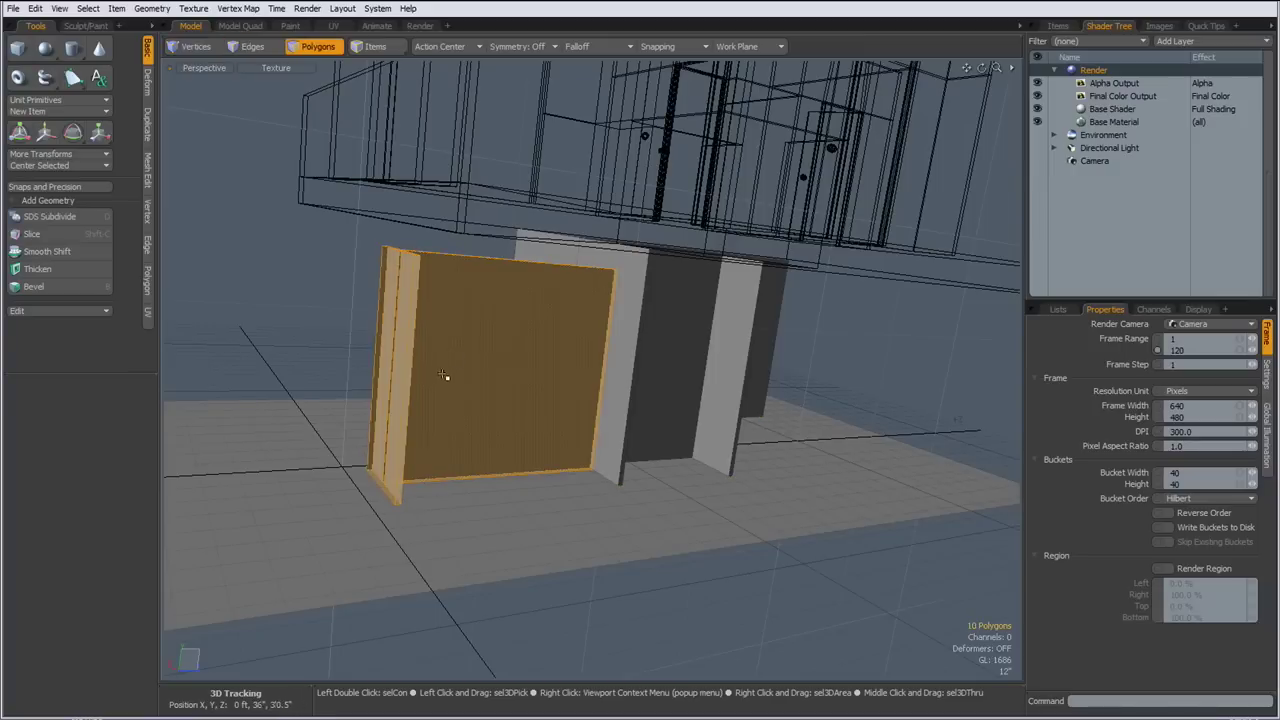
key(f)
click(262, 302)
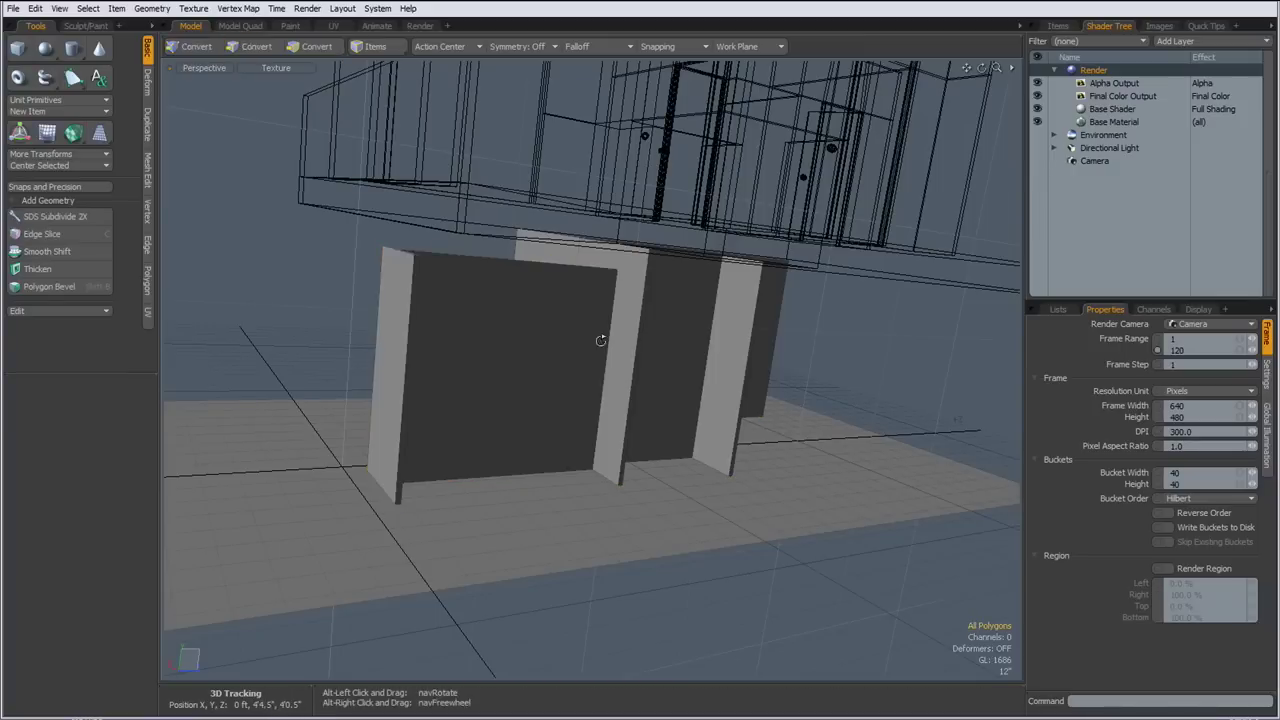
alt+drag(600, 337, 486, 526)
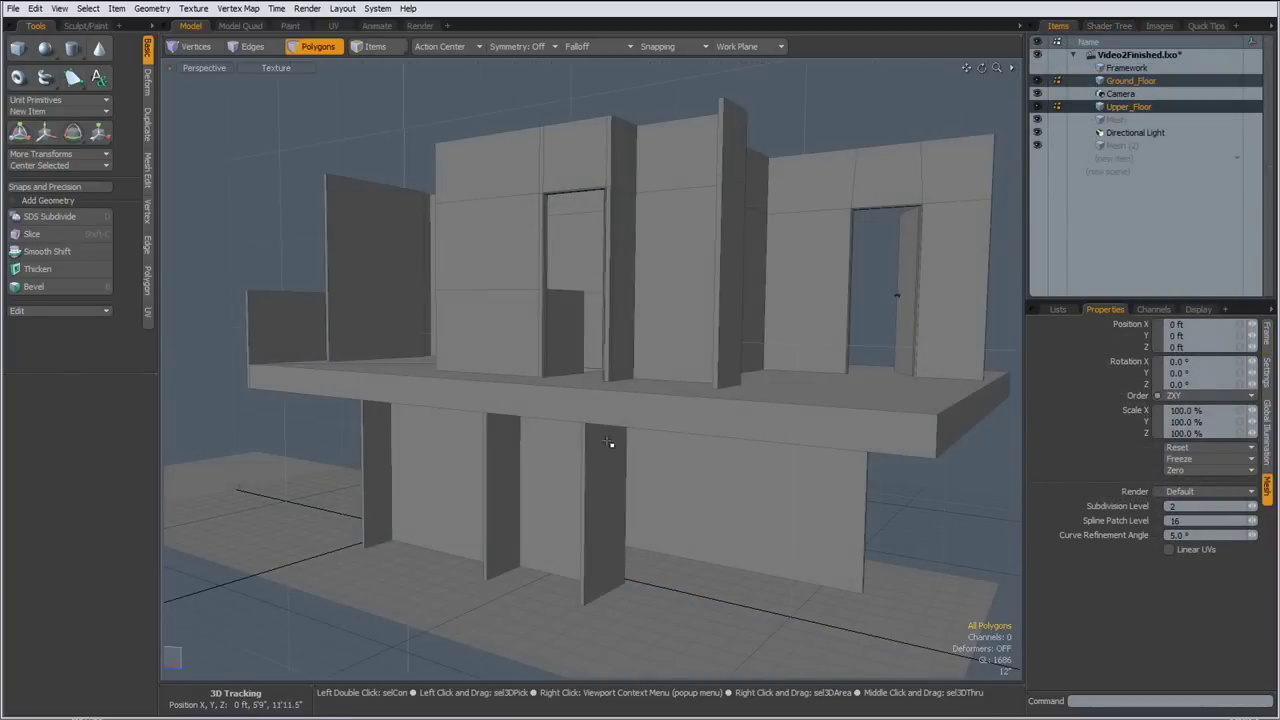
alt+drag(608, 442, 578, 435)
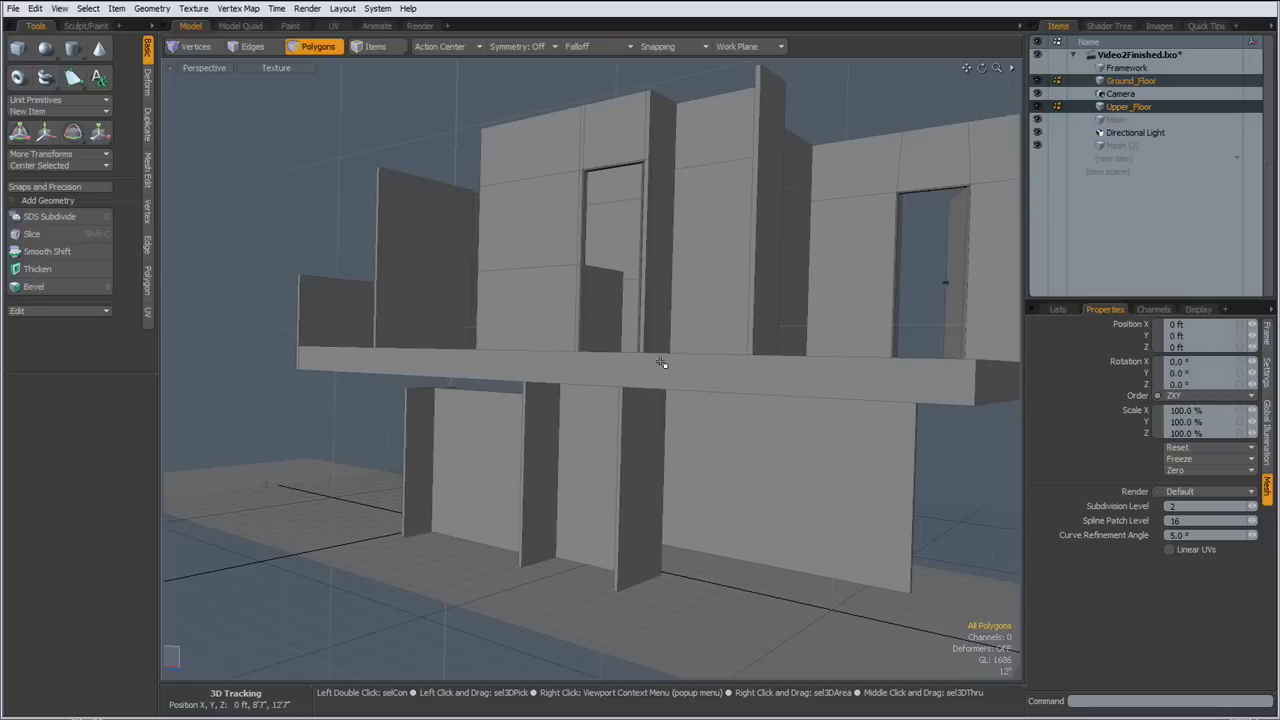
In the empty Mesh item, create a flat 12-sided cylinder disc of 1" radius on the Y axis near the stairwell's centre
click(1120, 119)
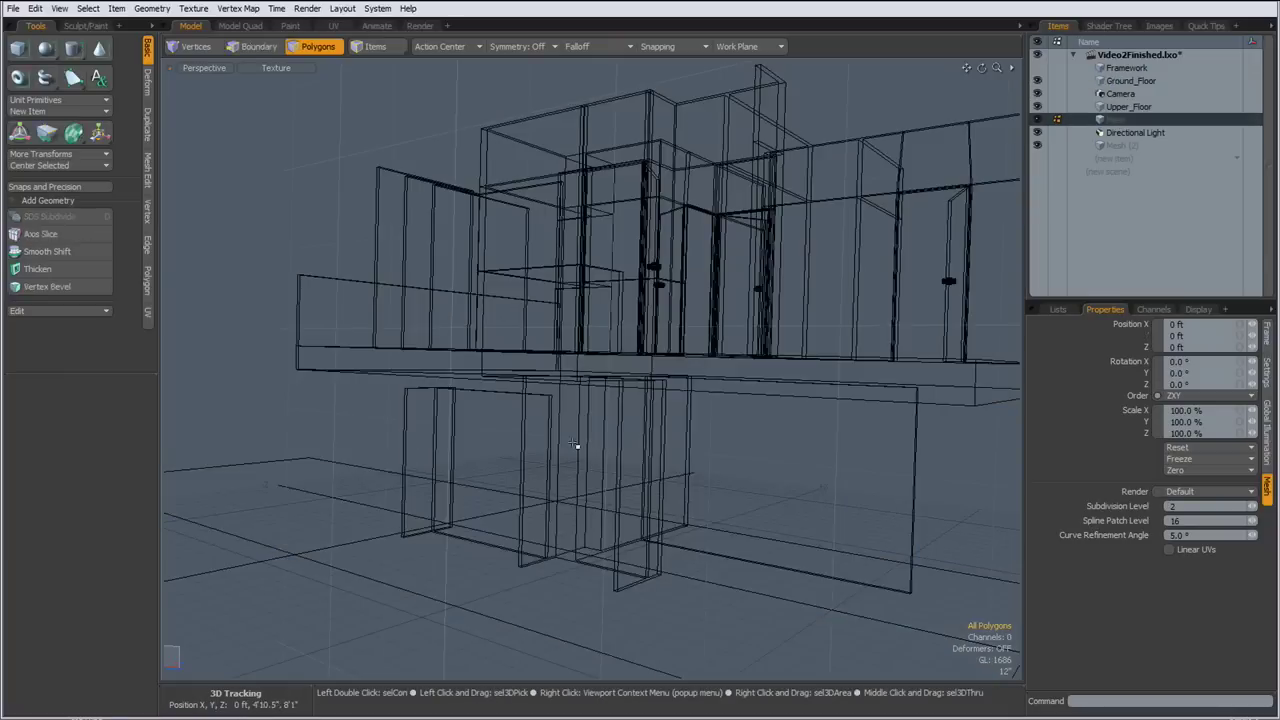
key(ctrl+space)
click(565, 410)
alt+shift+drag(540, 411, 655, 368)
alt+shift+drag(552, 357, 554, 336)
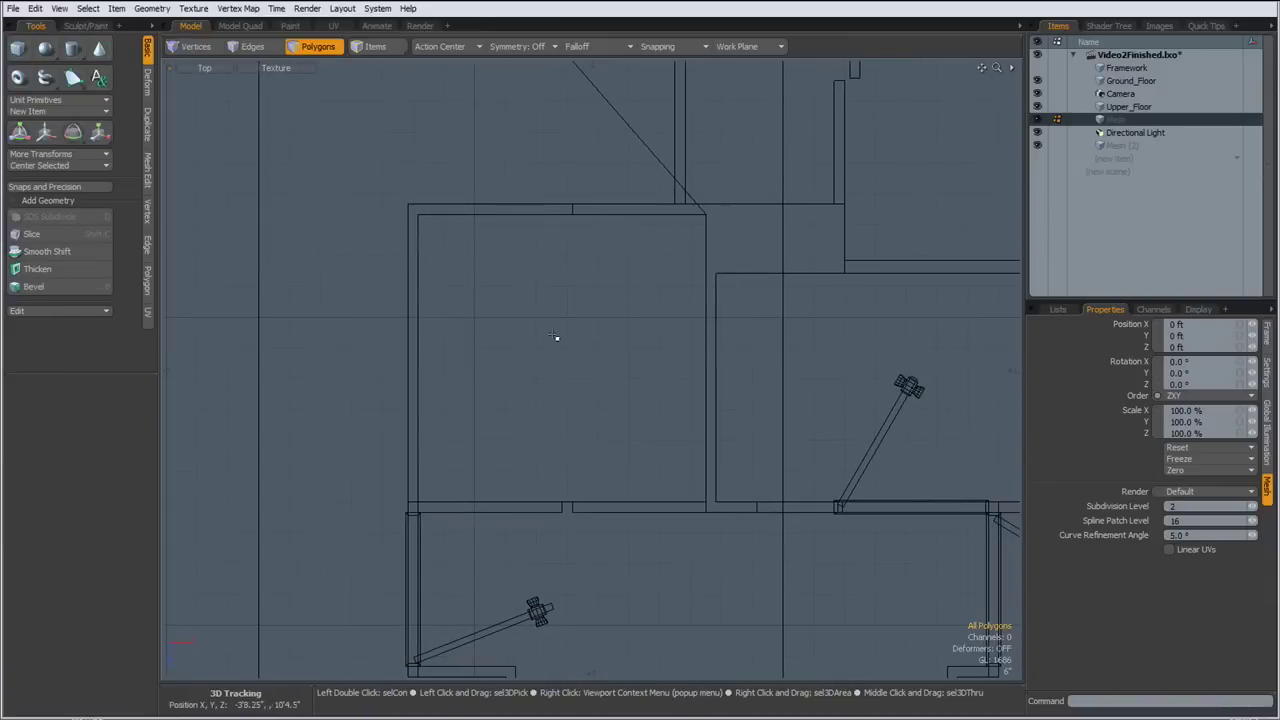
alt+shift+drag(713, 392, 729, 390)
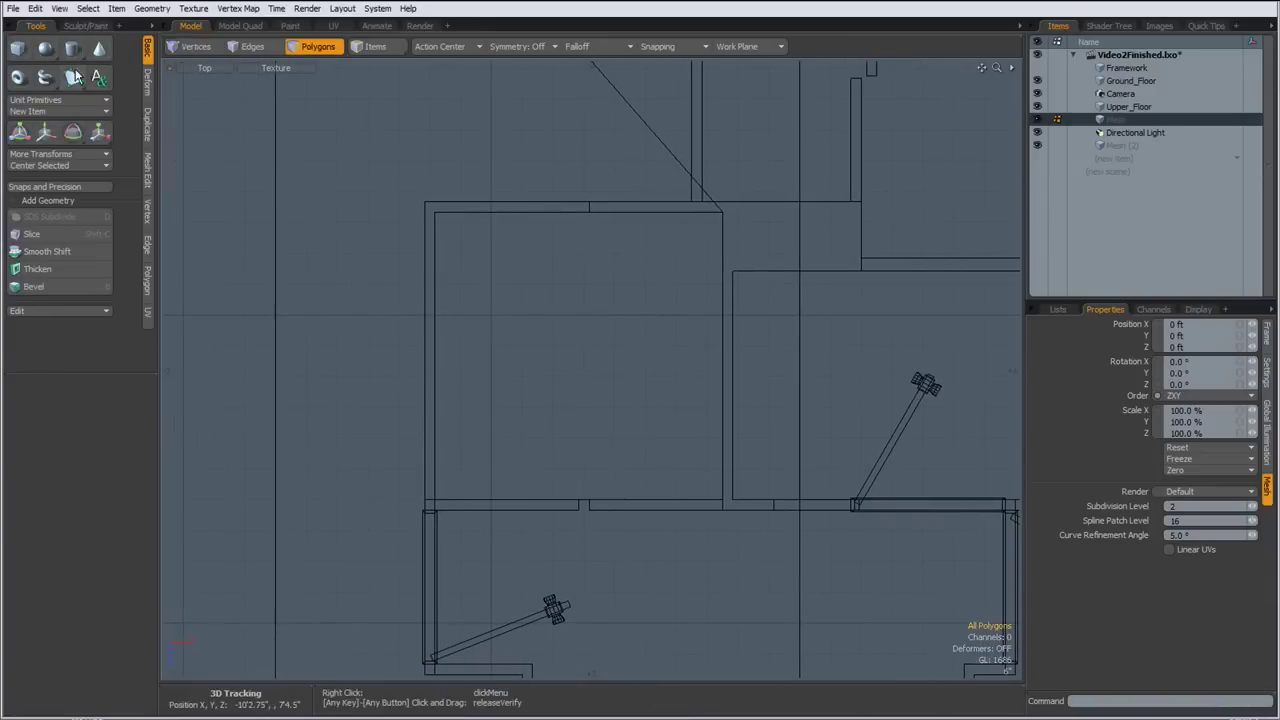
click(72, 49)
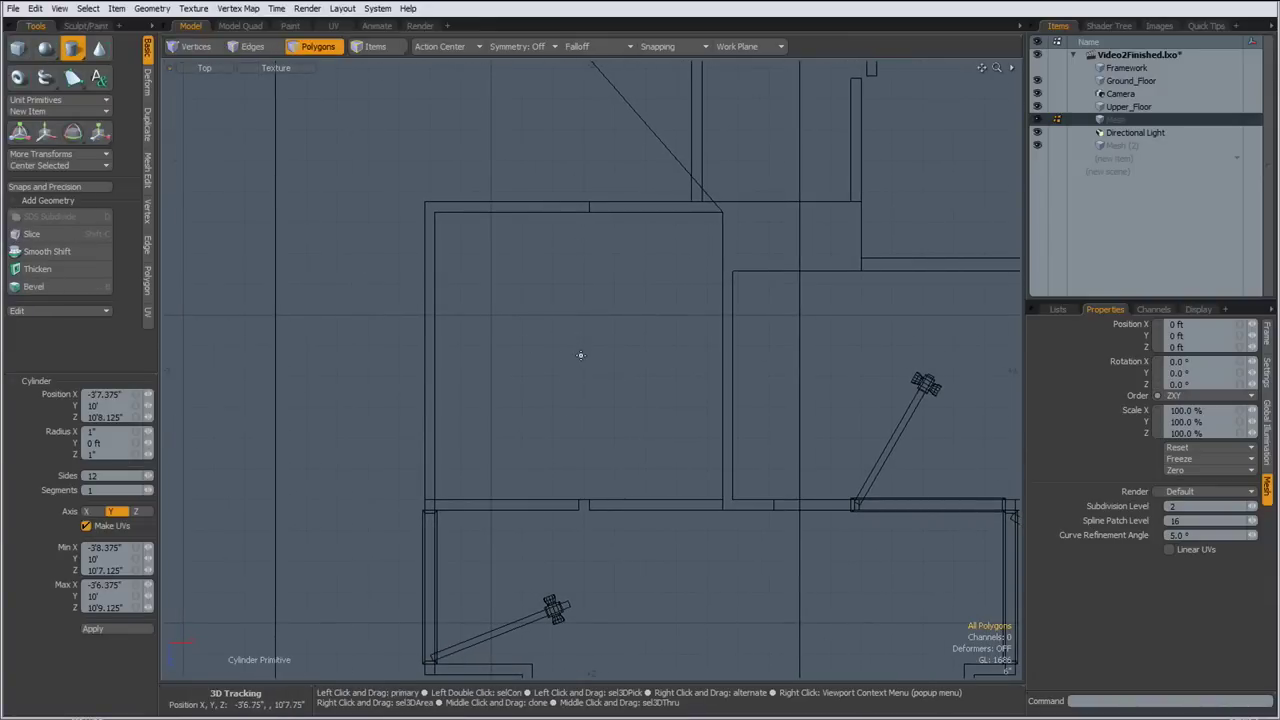
click(575, 352)
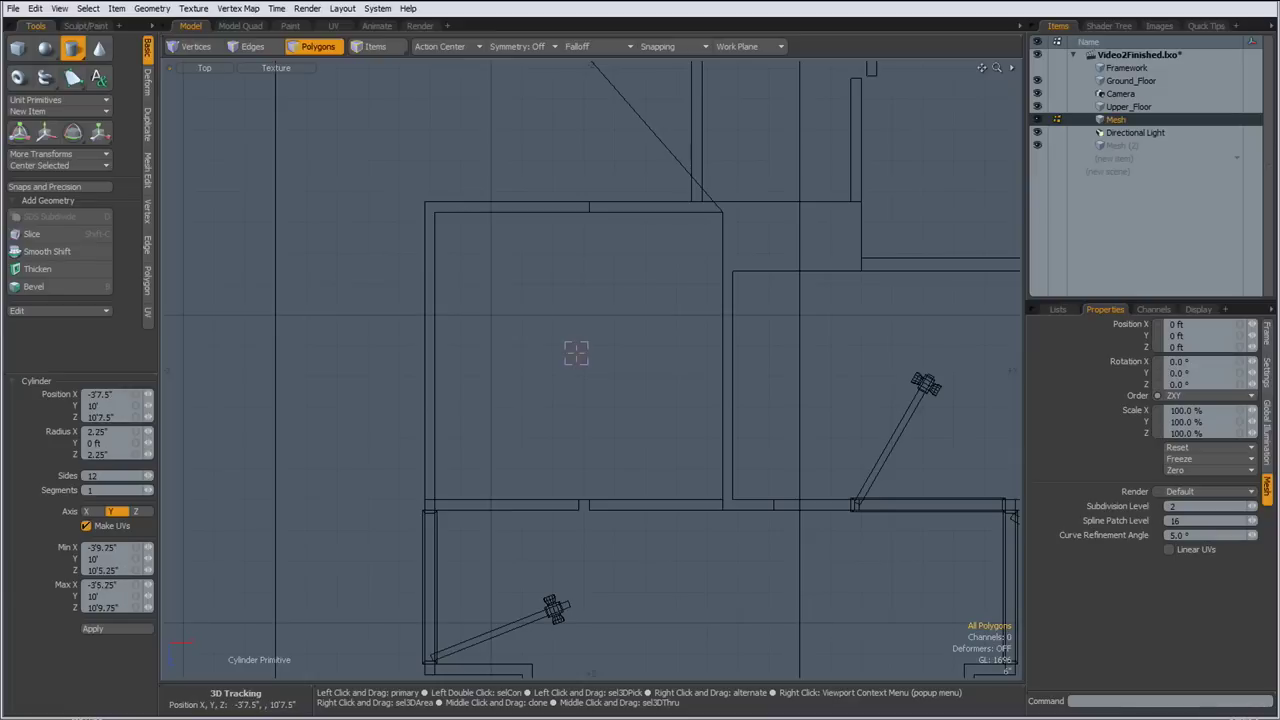
drag(590, 365, 591, 368)
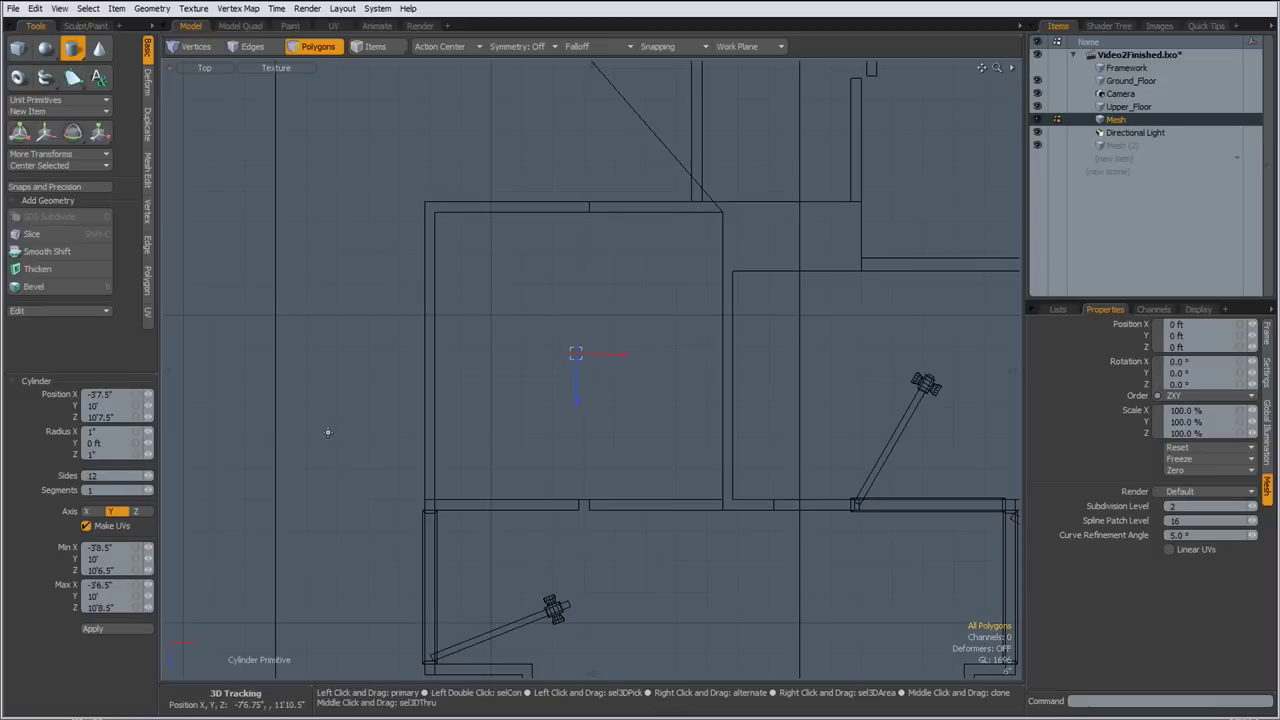
key(space)
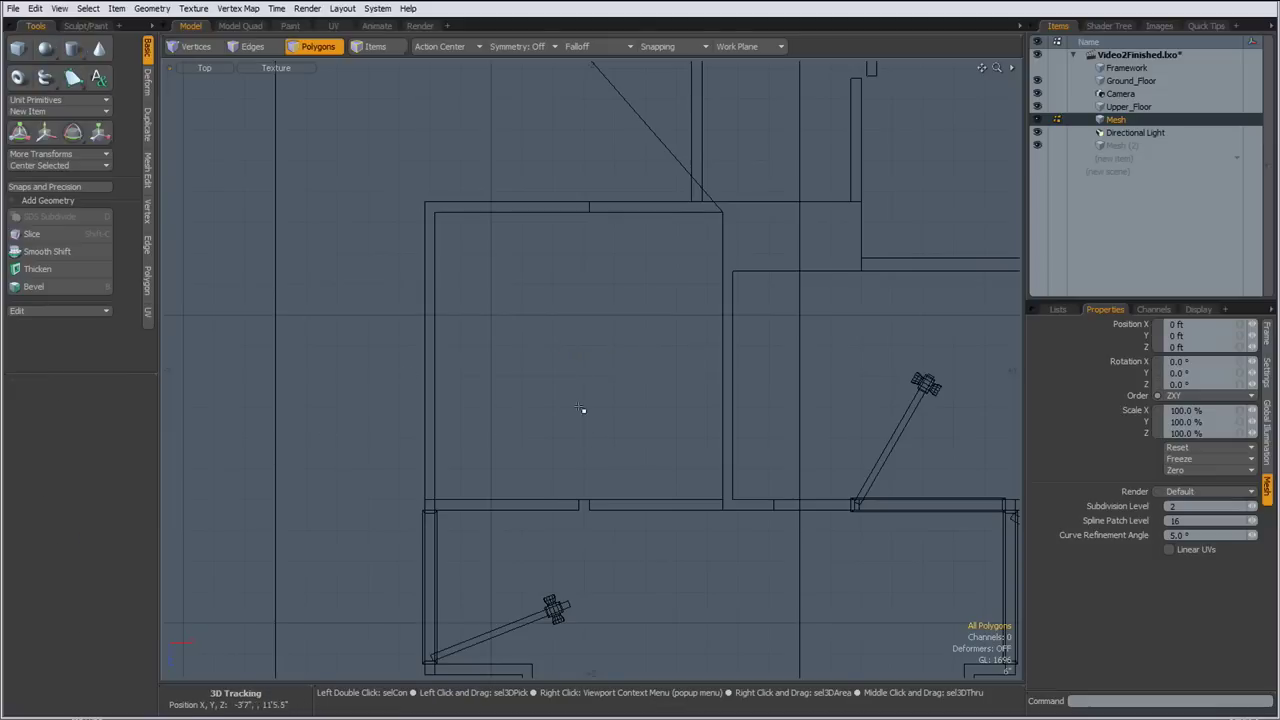
Select the loop of four inner faces around the Upper_Floor stair opening and align the work plane to them
scroll(620, 357, up, 3)
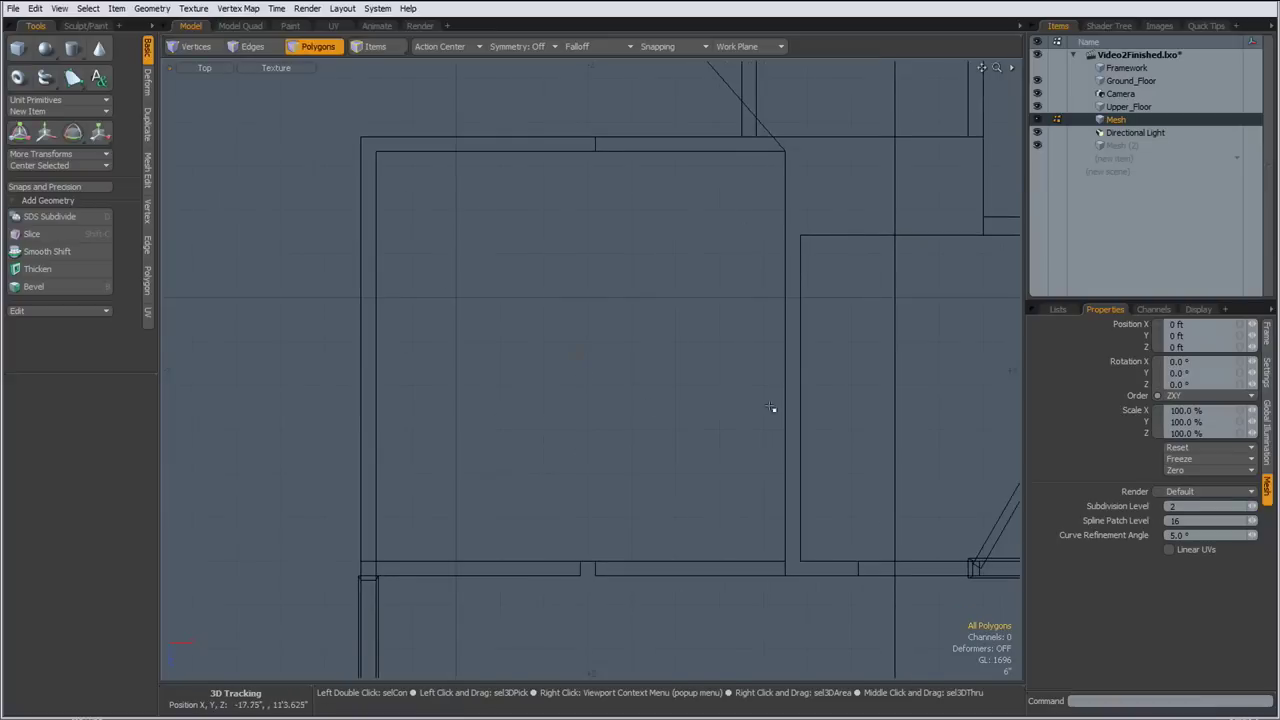
key(ctrl+space)
click(666, 388)
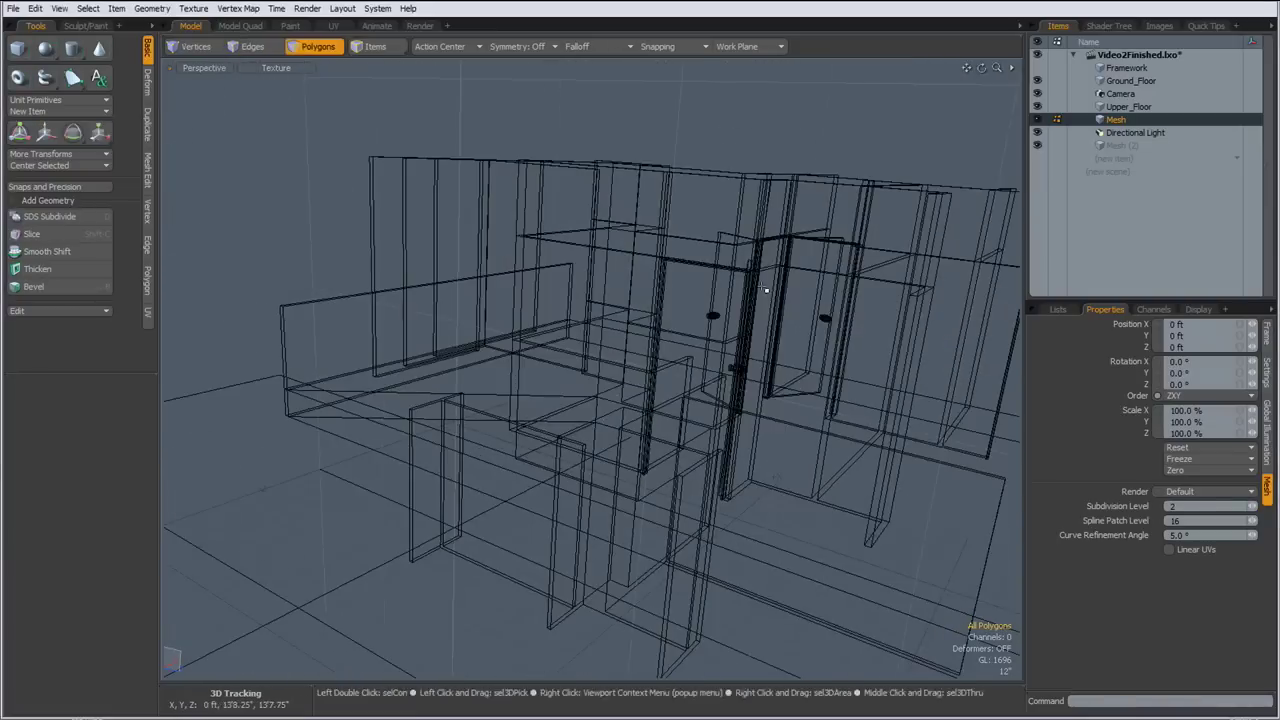
click(1112, 107)
mouse_move(610, 300)
alt+mouse_down()
mouse_move(526, 431)
mouse_move(628, 369)
mouse_move(638, 352)
mouse_move(626, 335)
mouse_move(608, 338)
alt+mouse_up()
key(l)
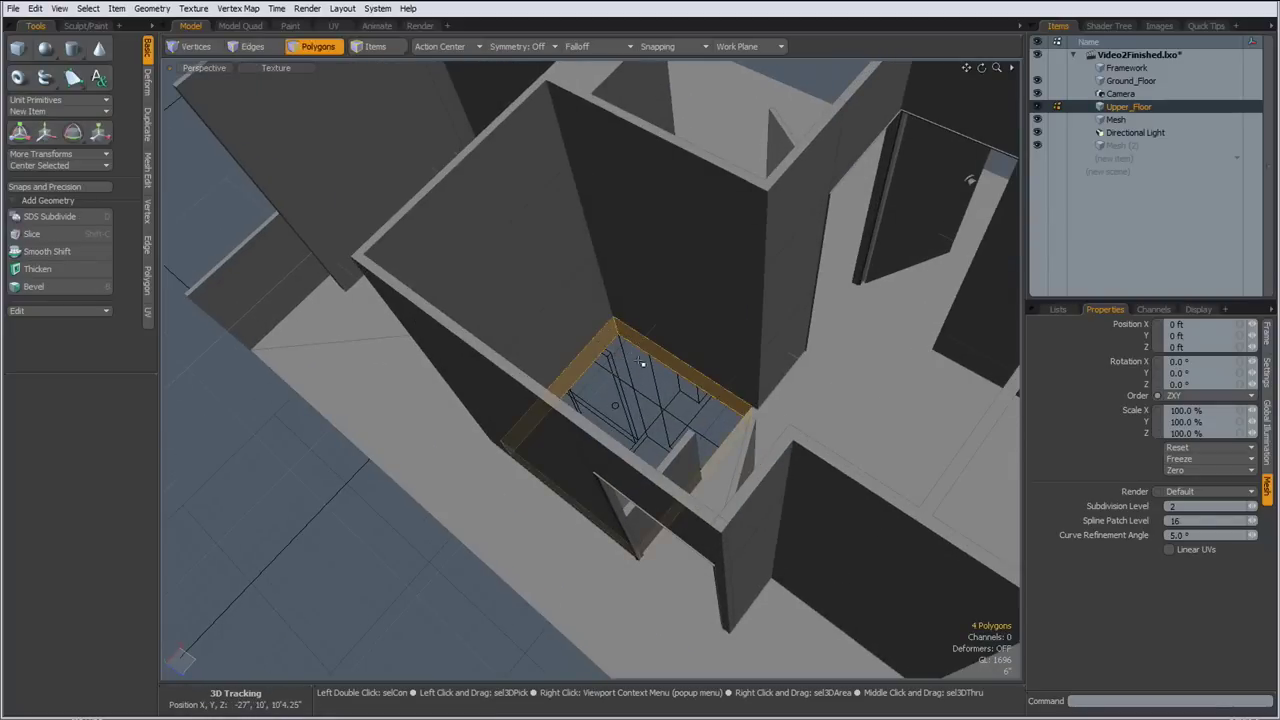
alt+drag(560, 423, 680, 150)
click(737, 46)
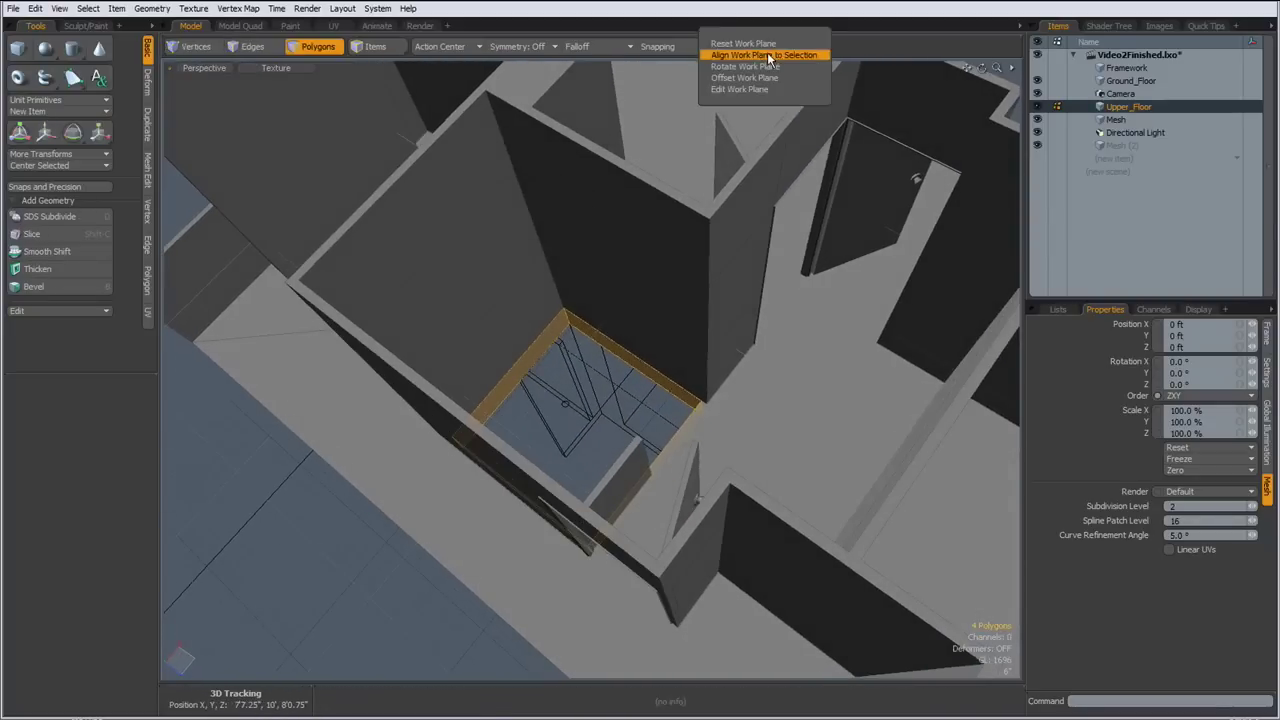
click(768, 56)
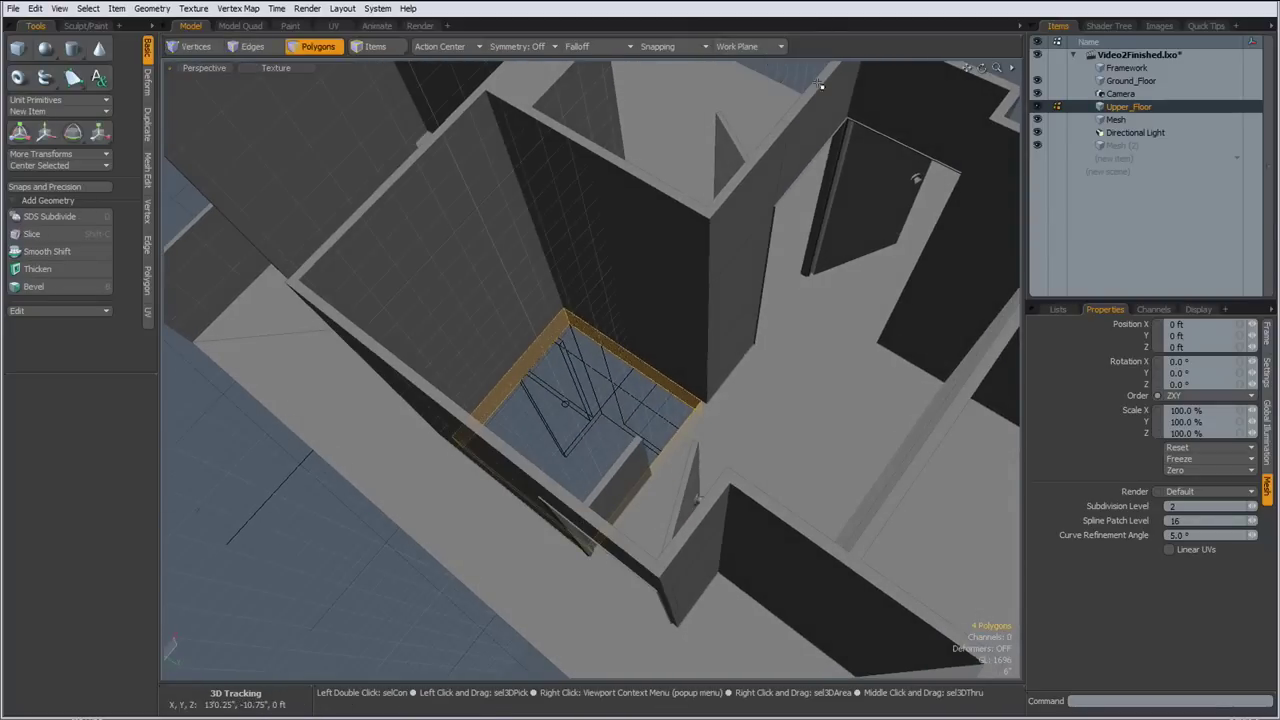
Select the disc polygon in the Mesh item and center it on the aligned work plane
click(1116, 119)
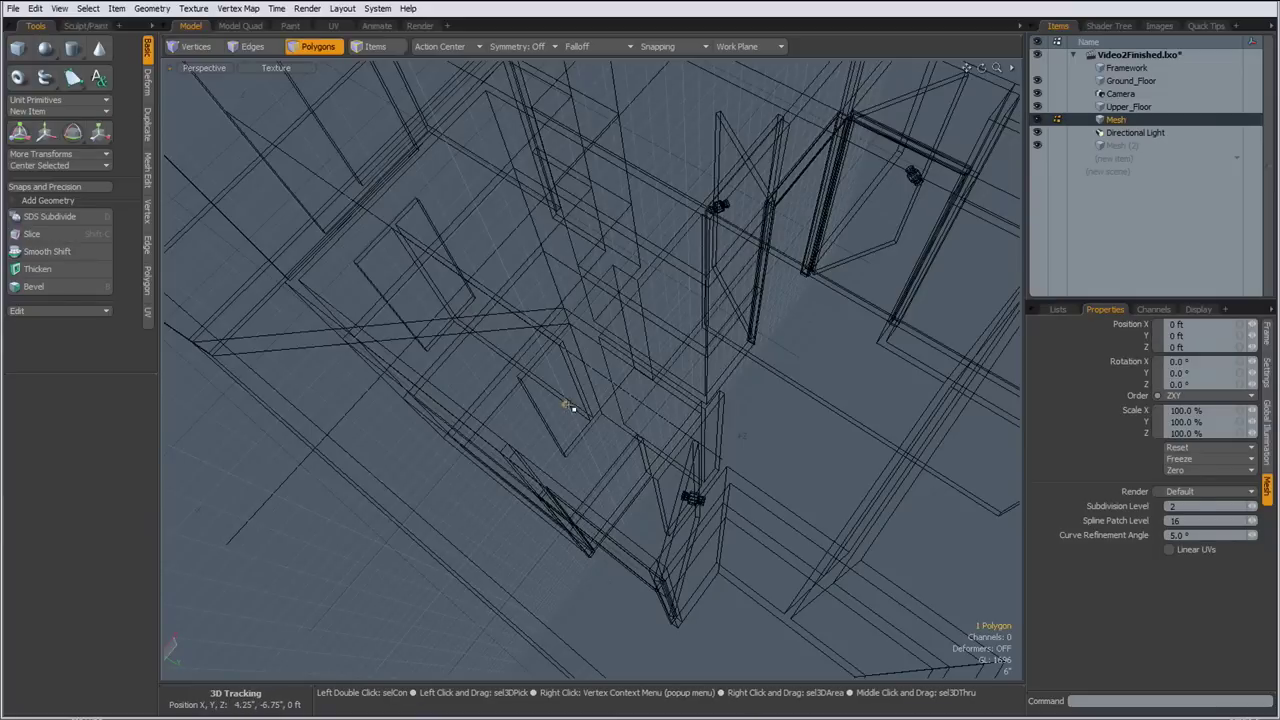
click(566, 403)
click(90, 167)
click(94, 170)
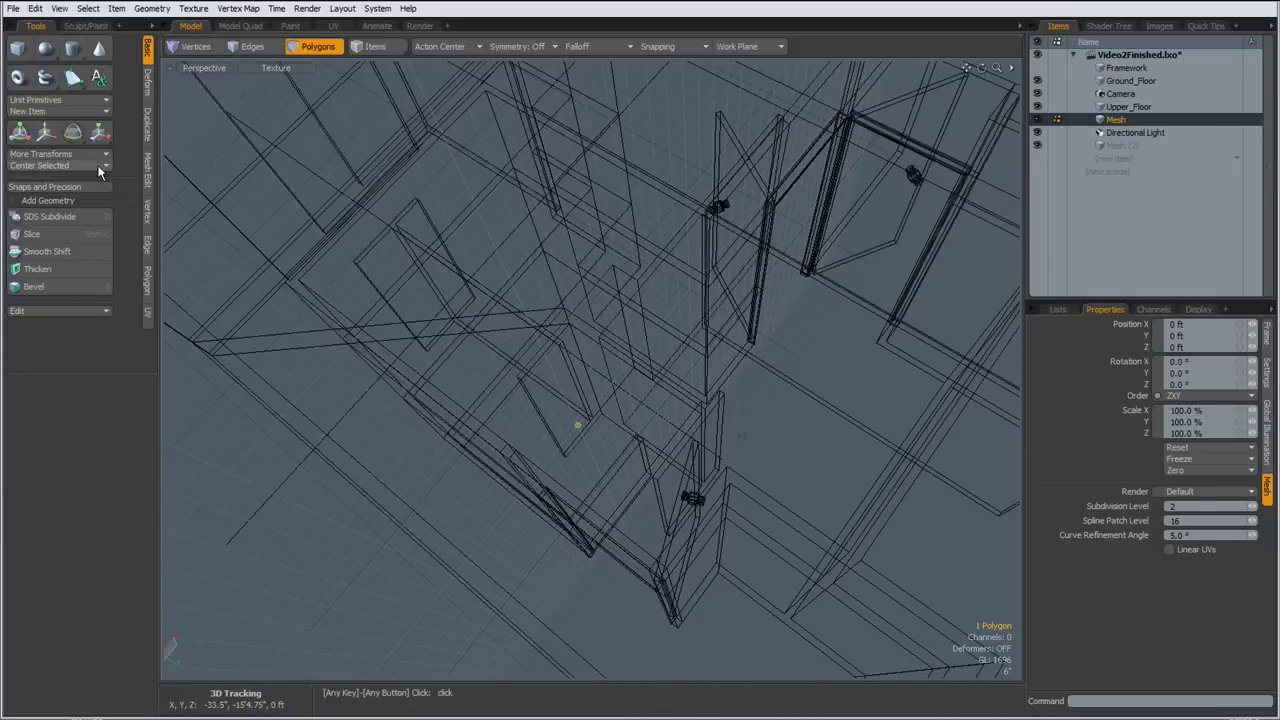
Reset the work plane and extrude the disc polygon upward about 3'4.5" along Y to form the stair pole
alt+drag(466, 415, 683, 155)
click(760, 46)
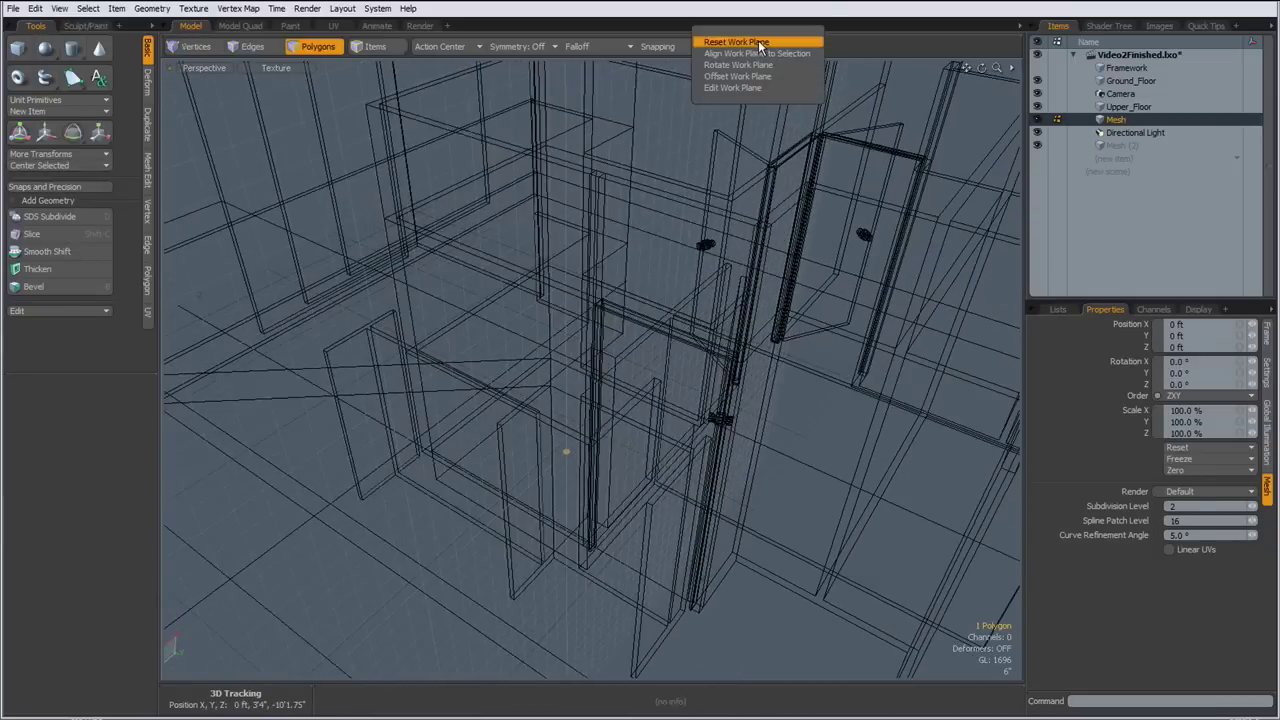
alt+drag(600, 300, 622, 397)
key(shift+x)
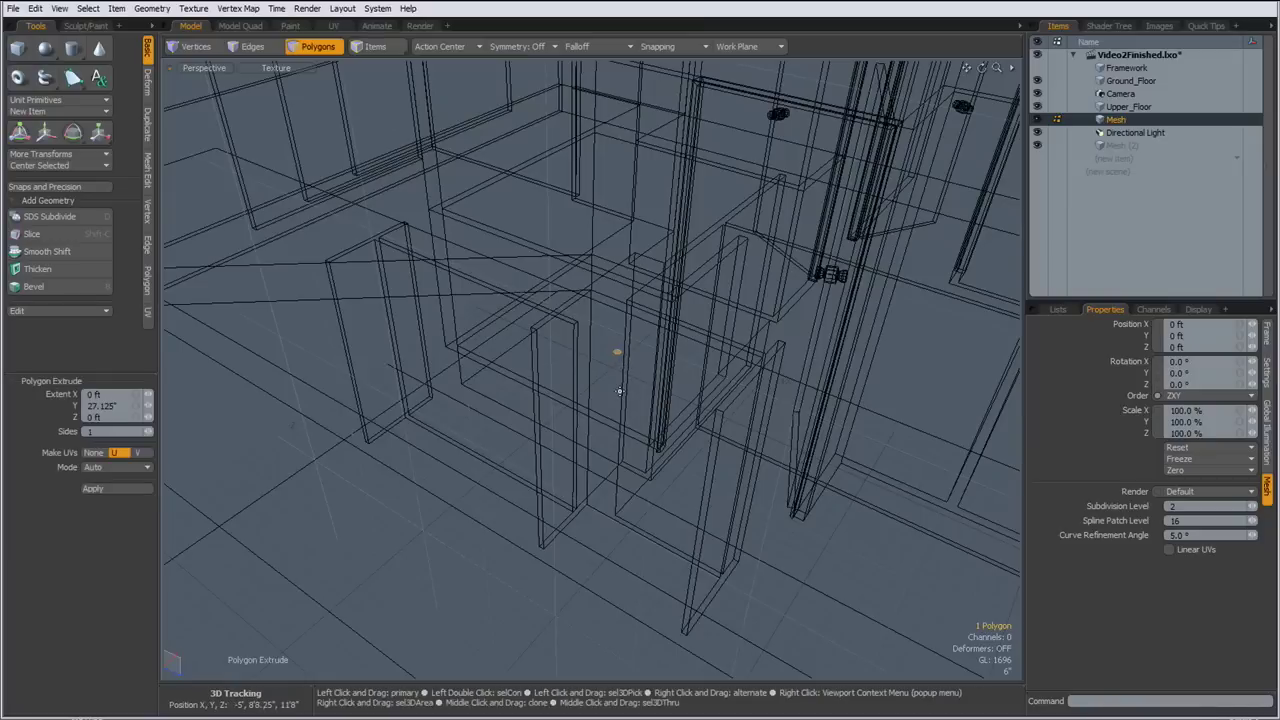
drag(620, 305, 628, 140)
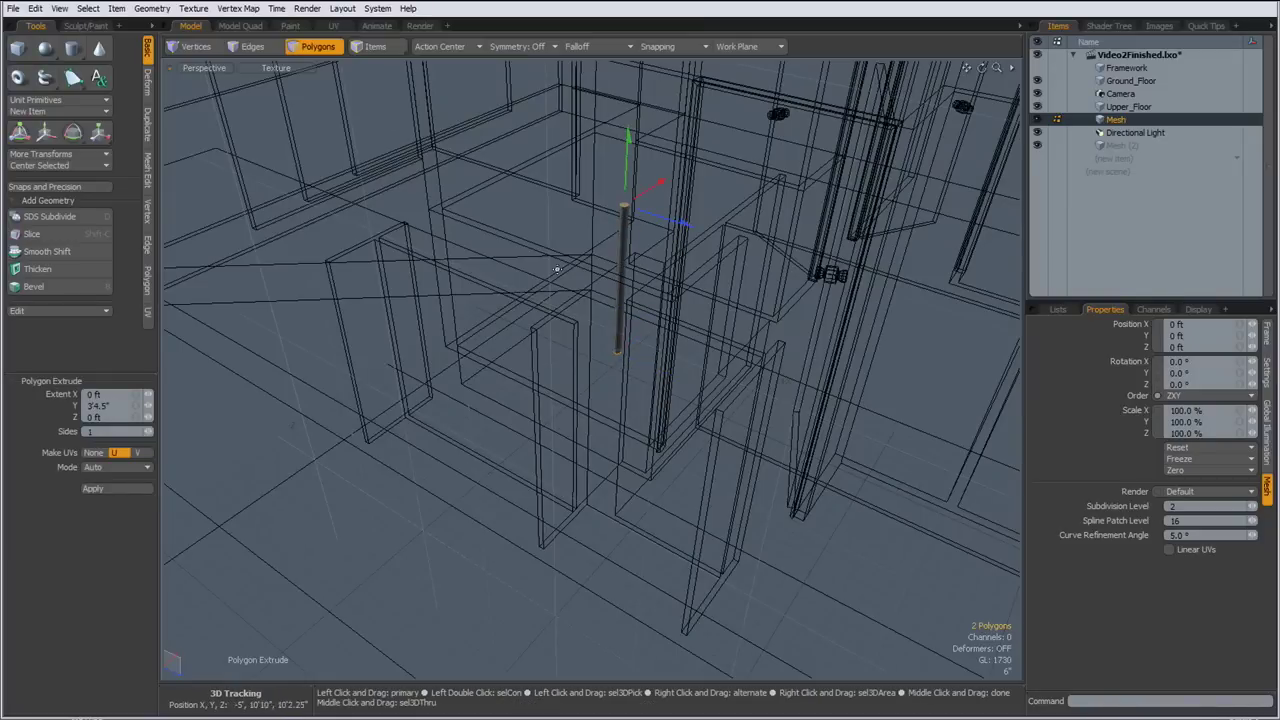
key(space)
Keep only the pole's bottom polygon selected and center it on Y so the pole reaches the ground level
alt+drag(606, 497, 640, 505)
mouse_move(654, 274)
ctrl+mouse_down()
mouse_move(564, 265)
mouse_move(614, 543)
mouse_move(660, 440)
ctrl+mouse_up()
click(88, 165)
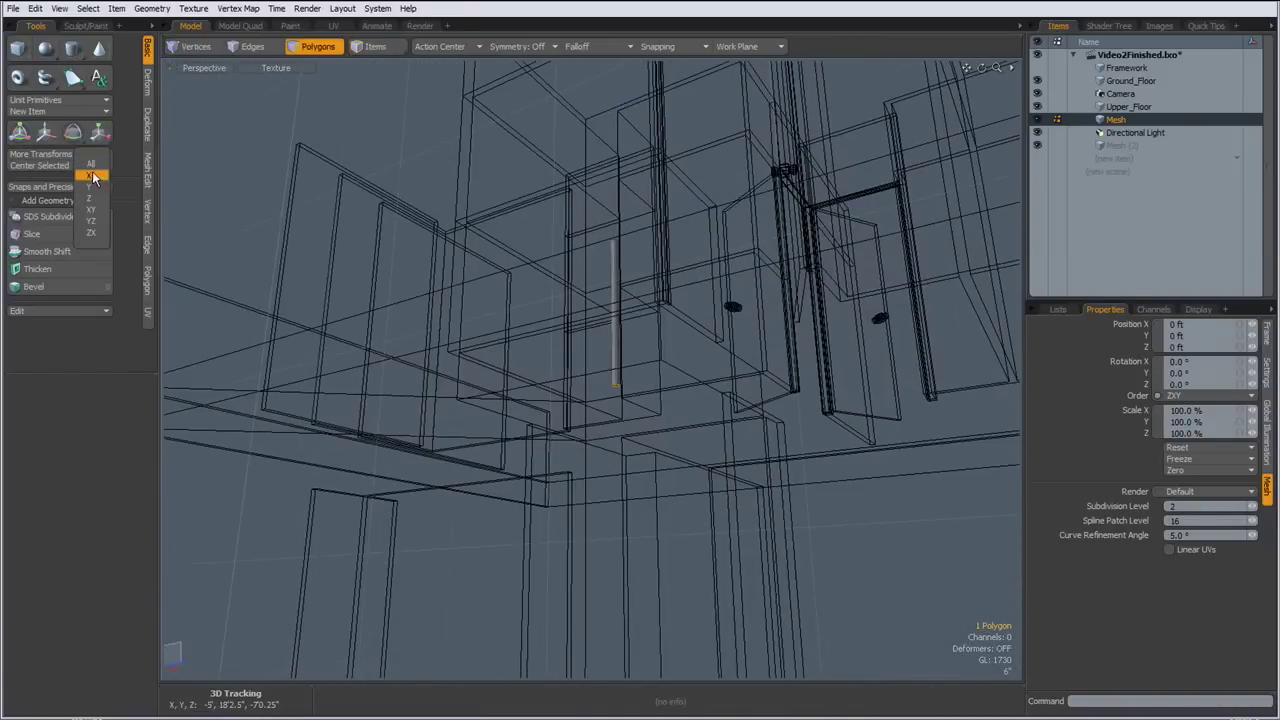
click(93, 177)
mouse_move(600, 263)
alt+mouse_down()
mouse_move(563, 422)
mouse_move(582, 415)
alt+mouse_up()
Select the top face of the Upper_Floor half wall beside the stair opening and align the work plane to it
click(1124, 109)
alt+drag(726, 355, 714, 499)
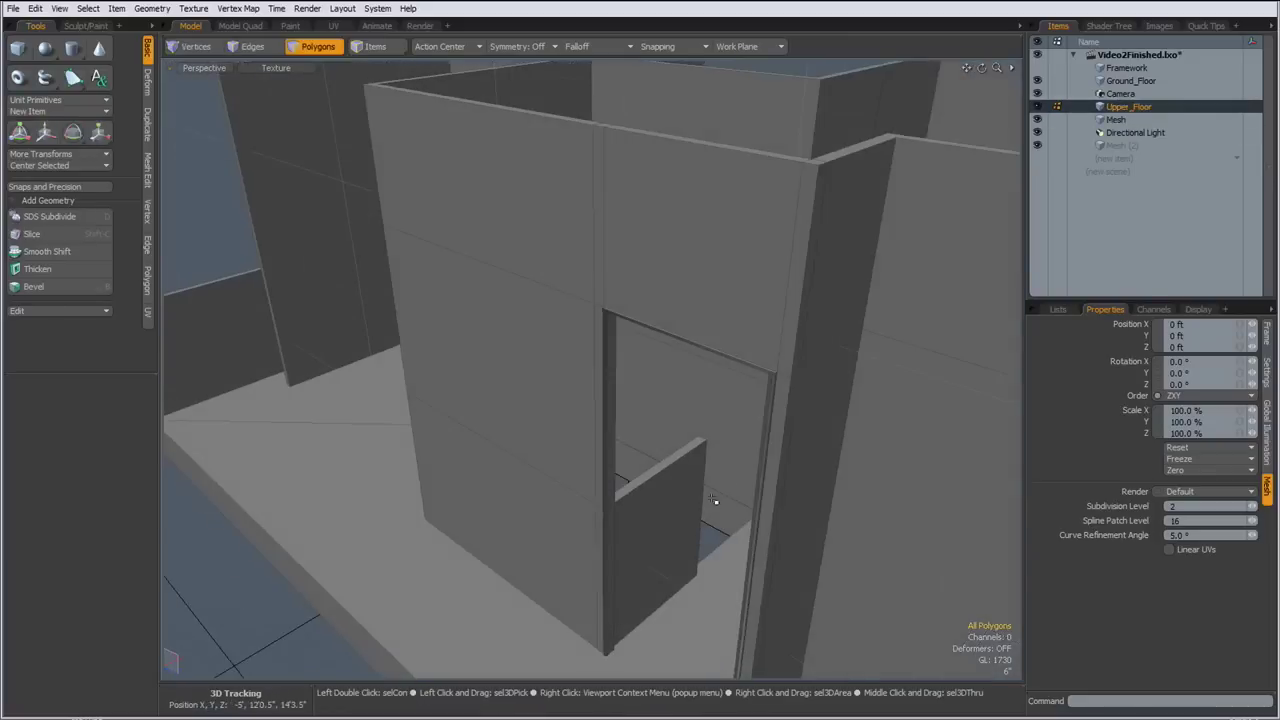
click(678, 459)
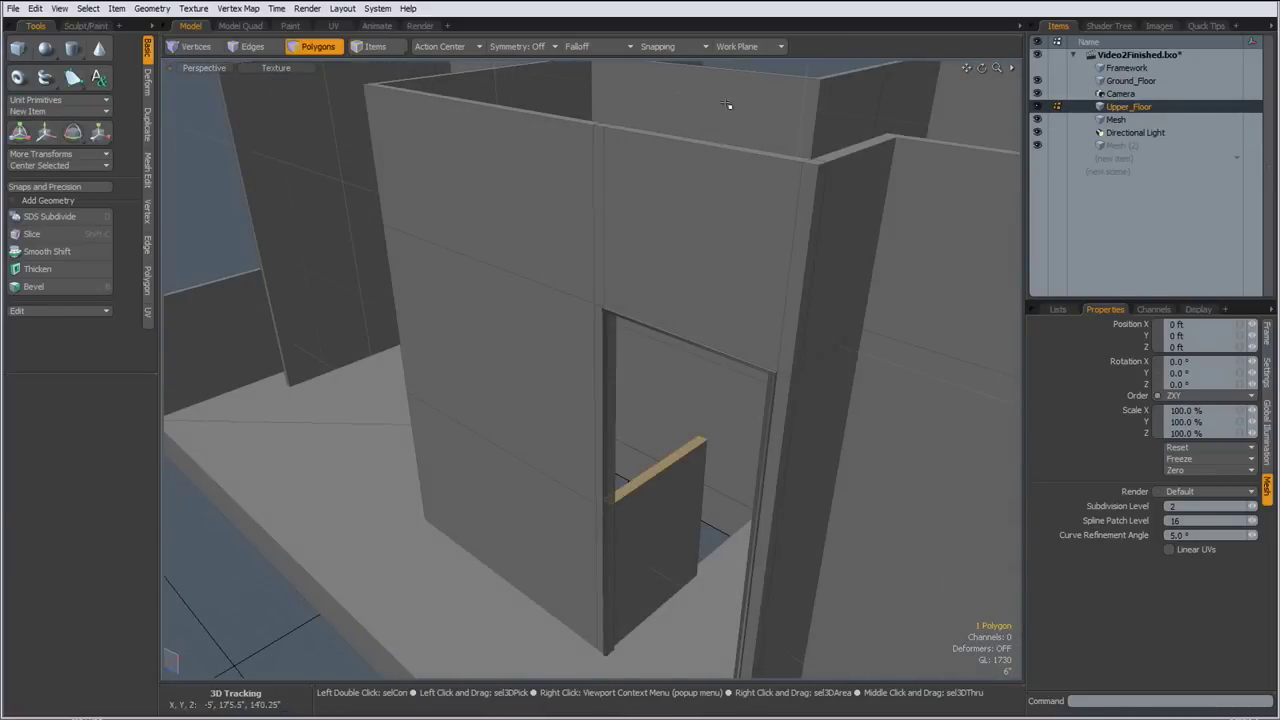
click(741, 47)
click(759, 62)
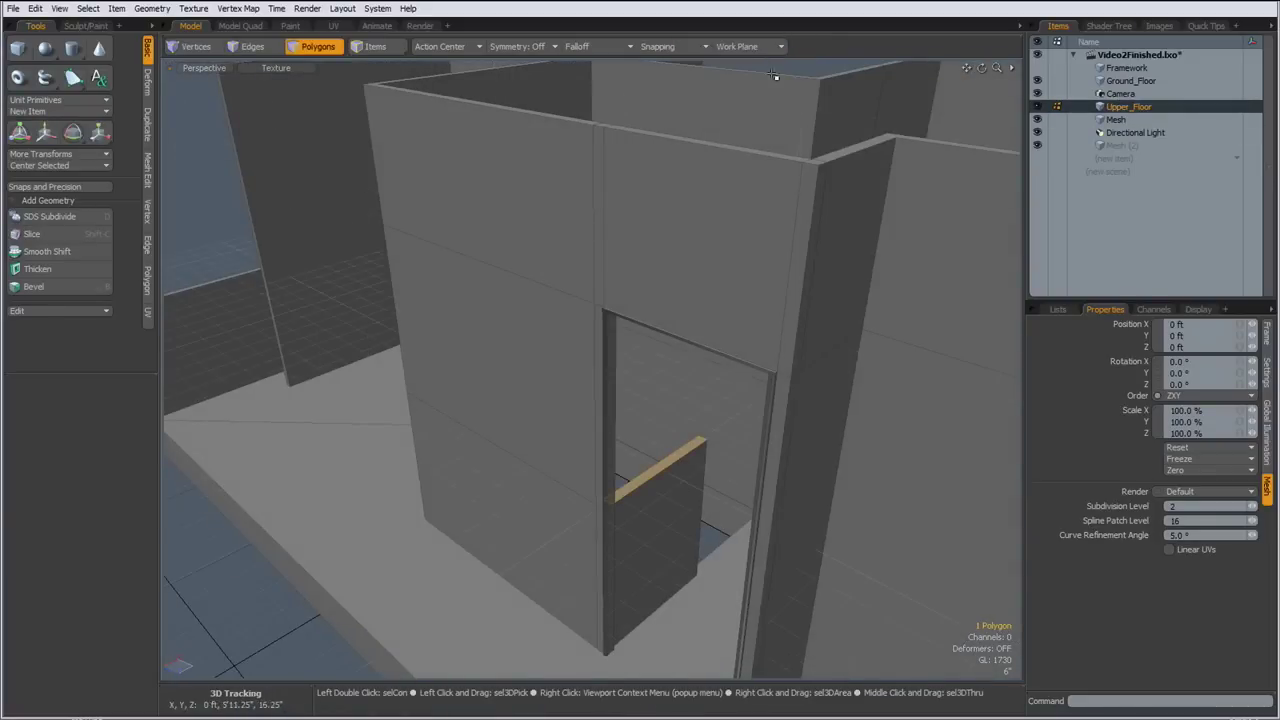
Center the pole's top polygon in the Mesh item on Y of the aligned work plane, and reset the work plane
click(1116, 119)
click(604, 393)
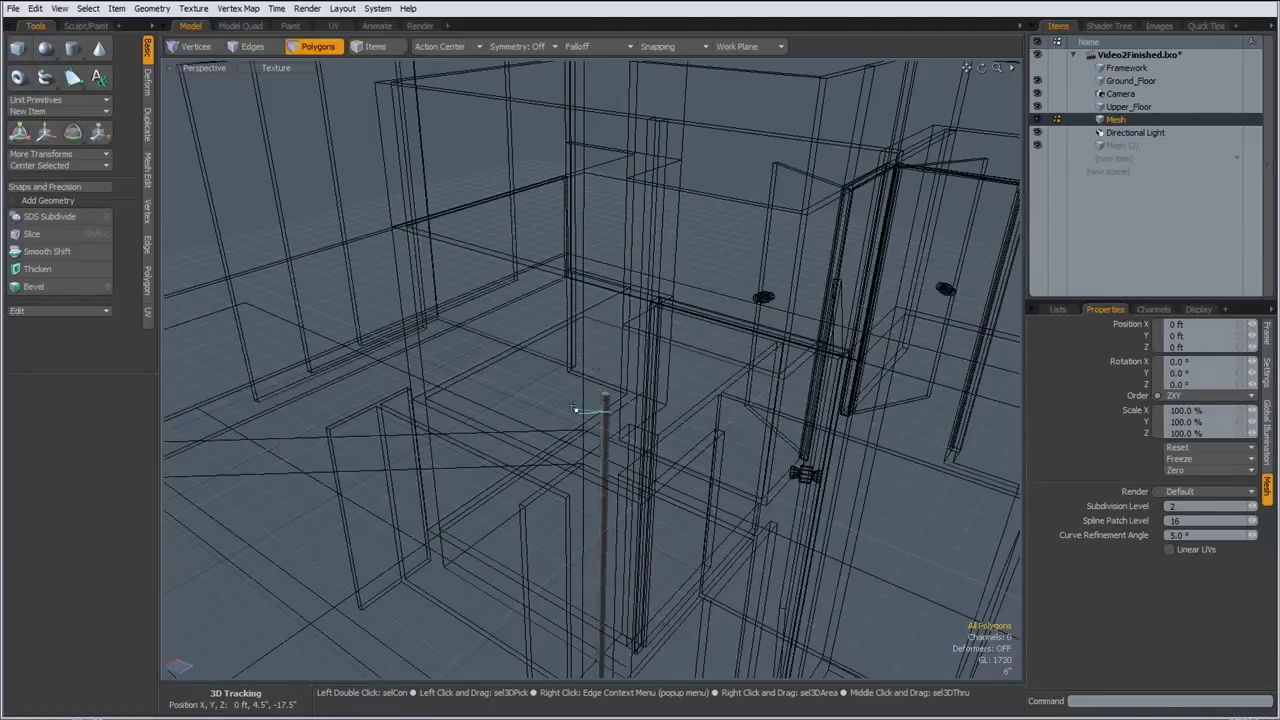
click(106, 163)
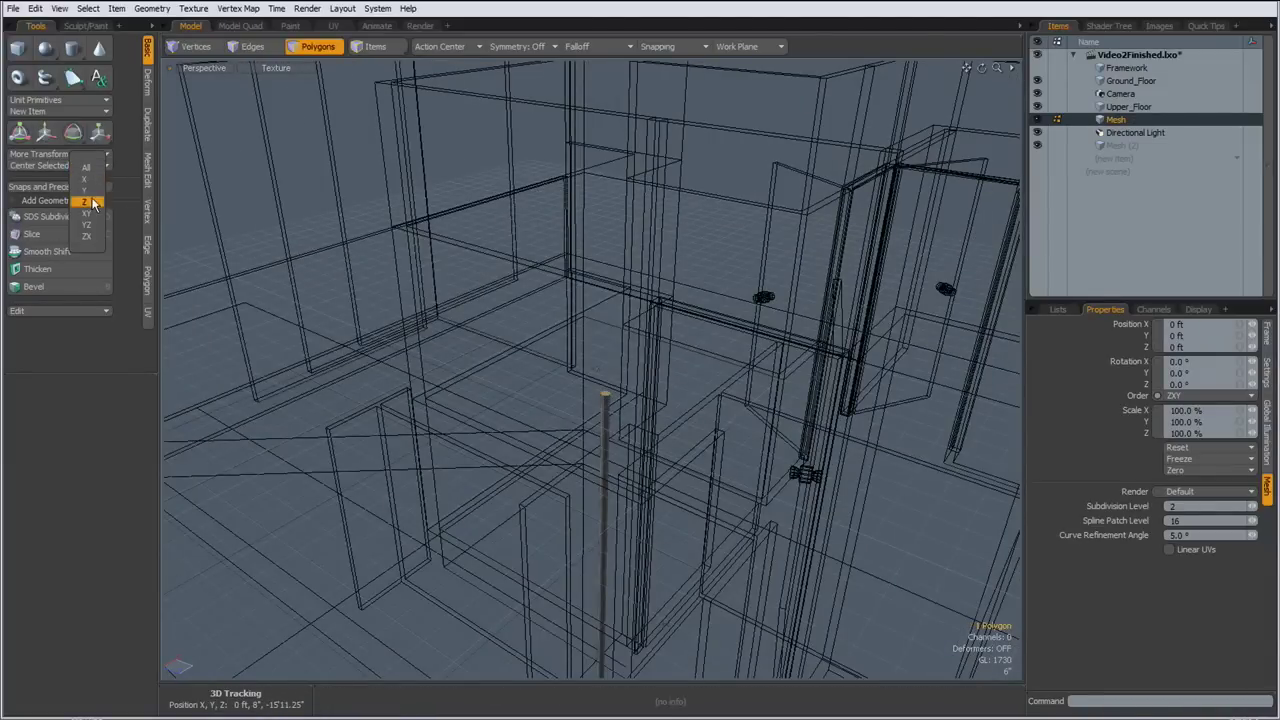
click(90, 191)
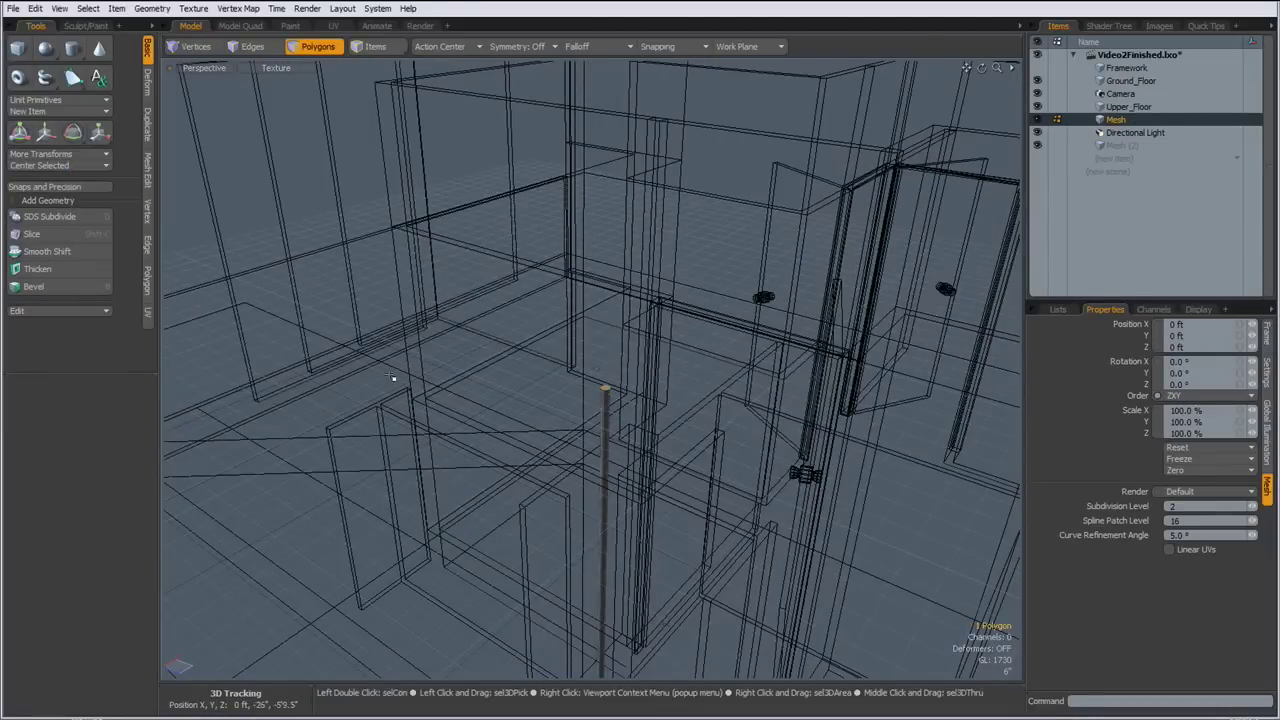
click(749, 47)
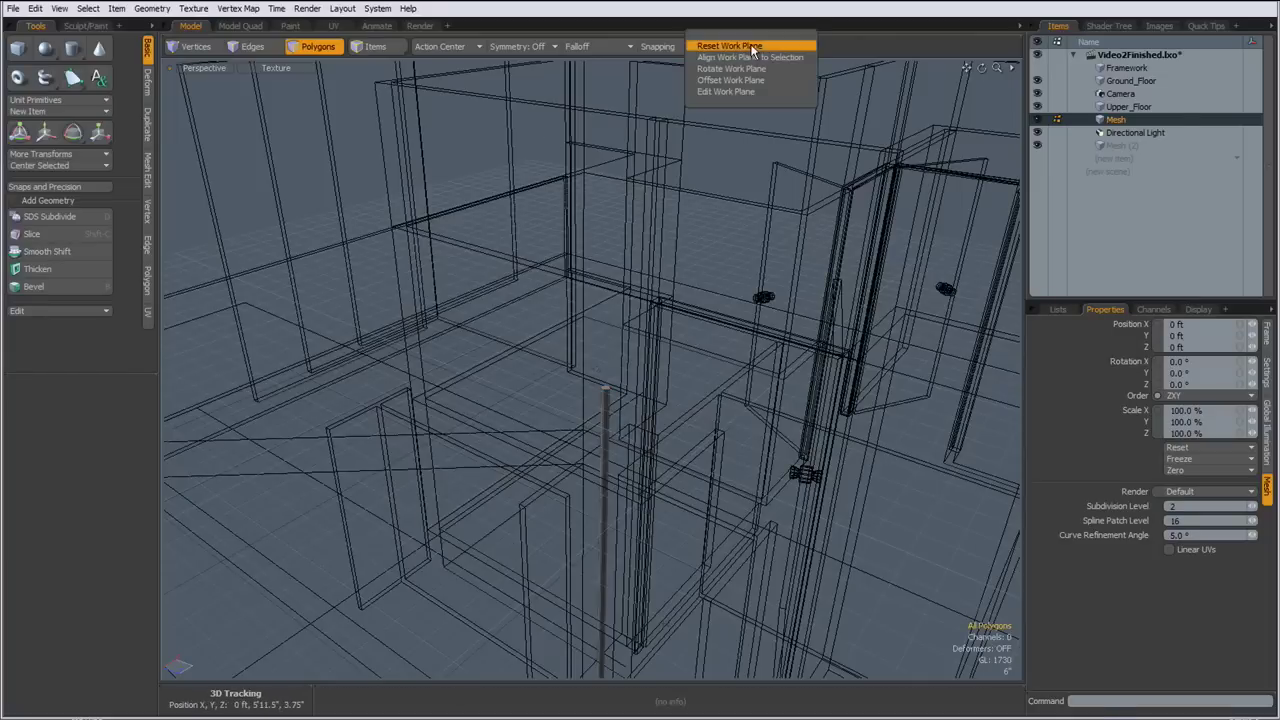
click(752, 47)
alt+drag(516, 480, 514, 542)
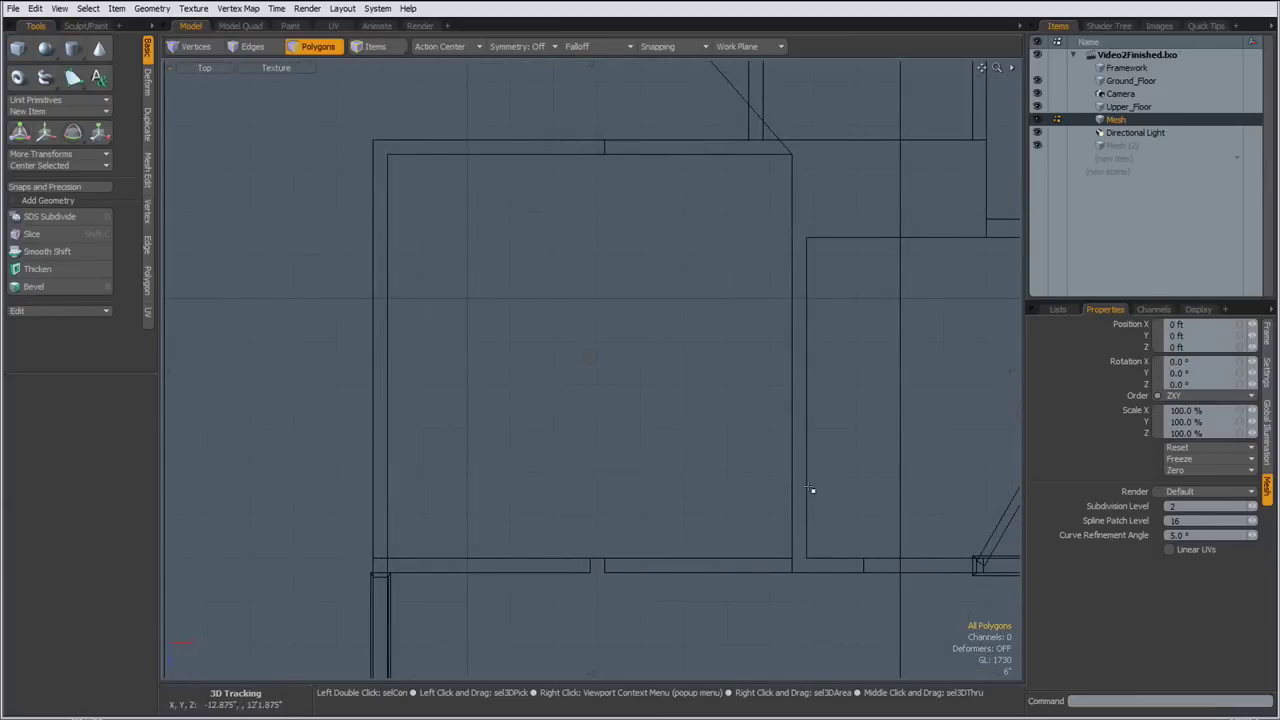
Duplicate the whole pole in place and scale the copy to about 244% in X and Z
double_click(590, 357)
key(ctrl)
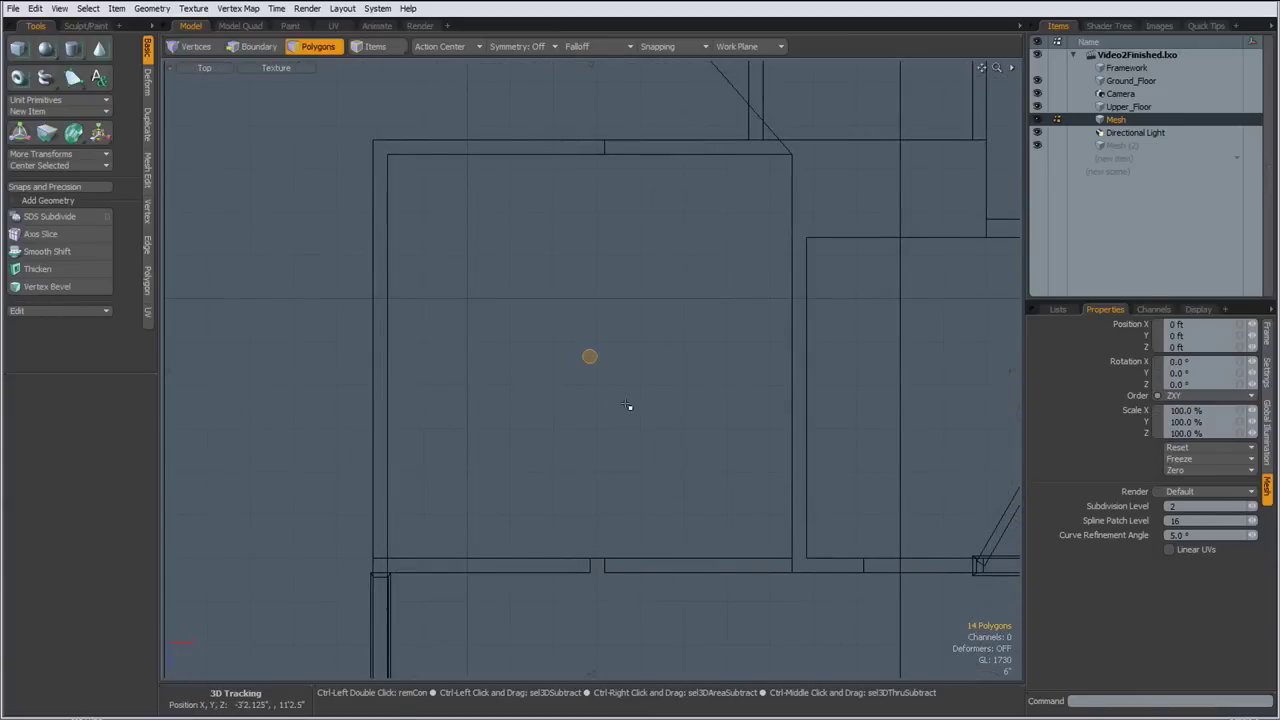
key(r)
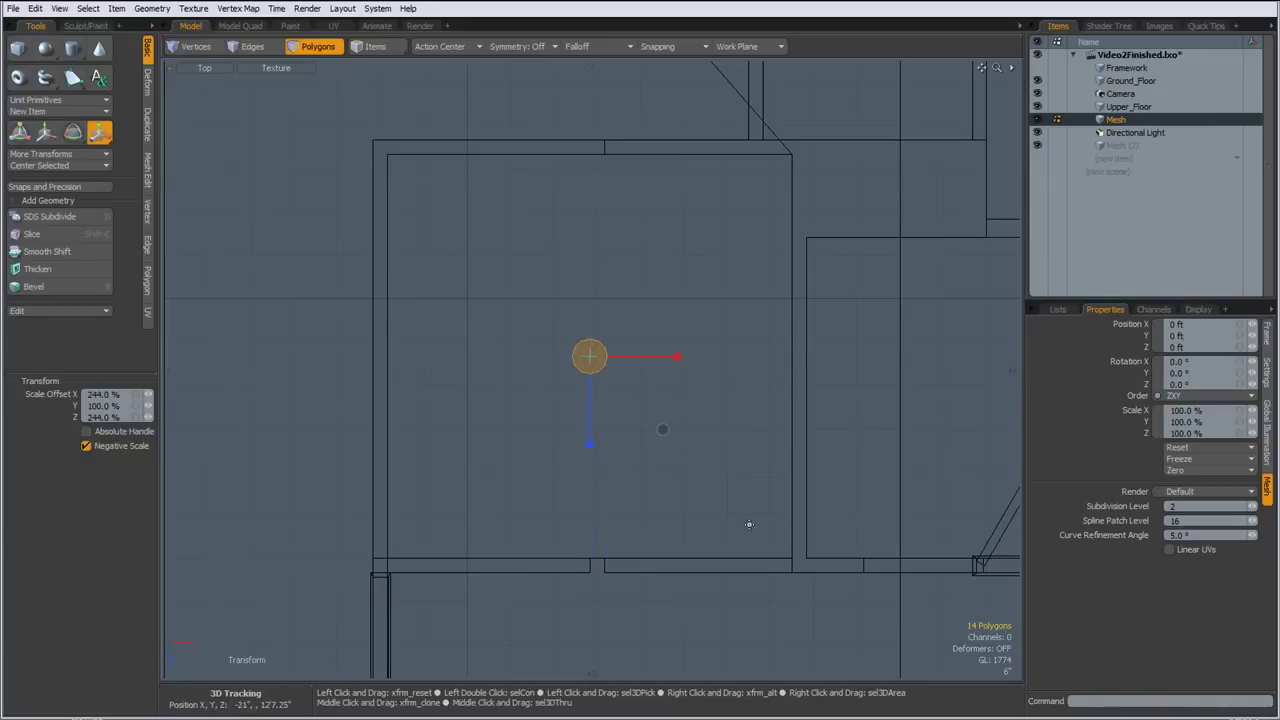
key(space)
key(ctrl+space)
click(723, 443)
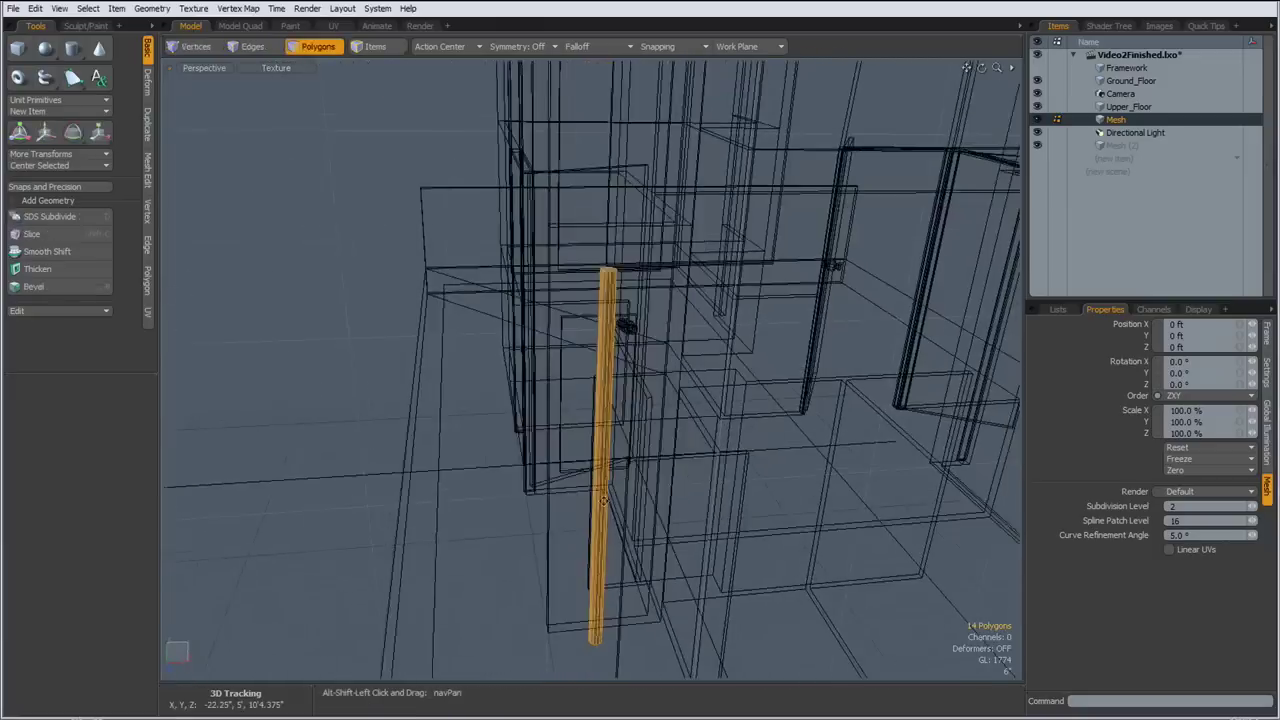
Scale the thicker copy to about 6% in Y and move the resulting collar down about 5'6.4" to the pole's base
alt+drag(603, 500, 583, 293)
key(r)
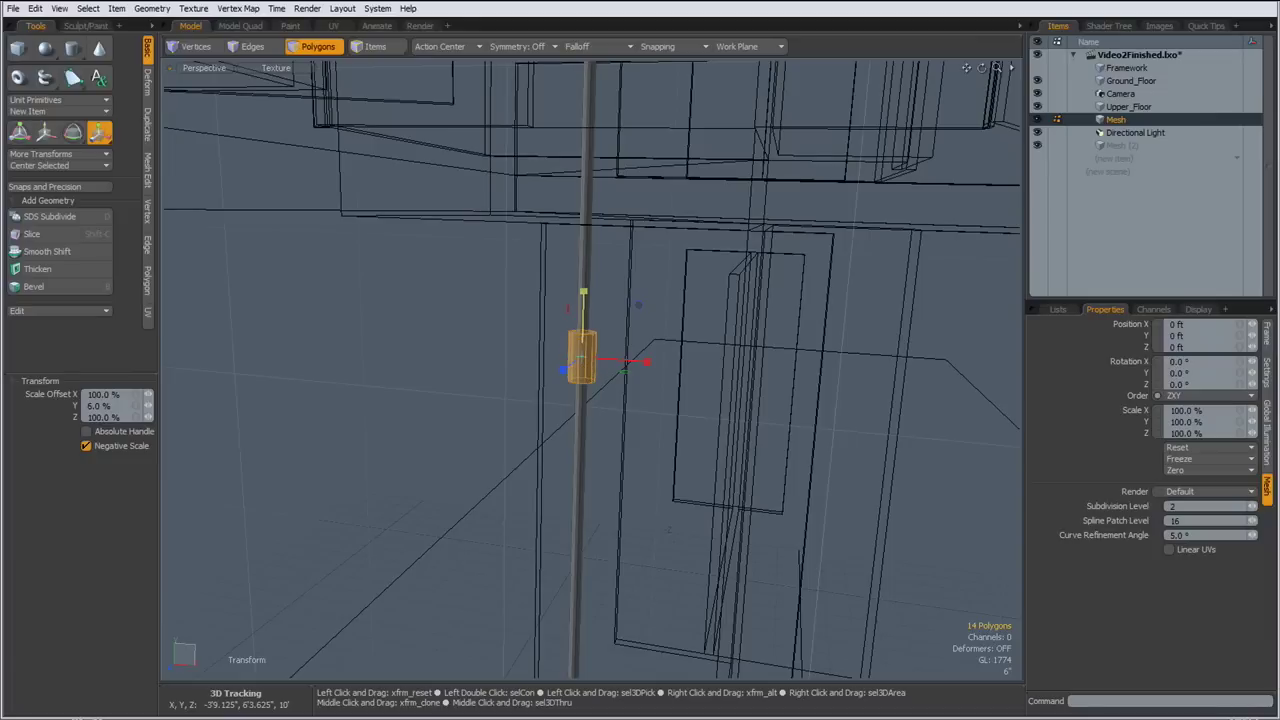
key(w)
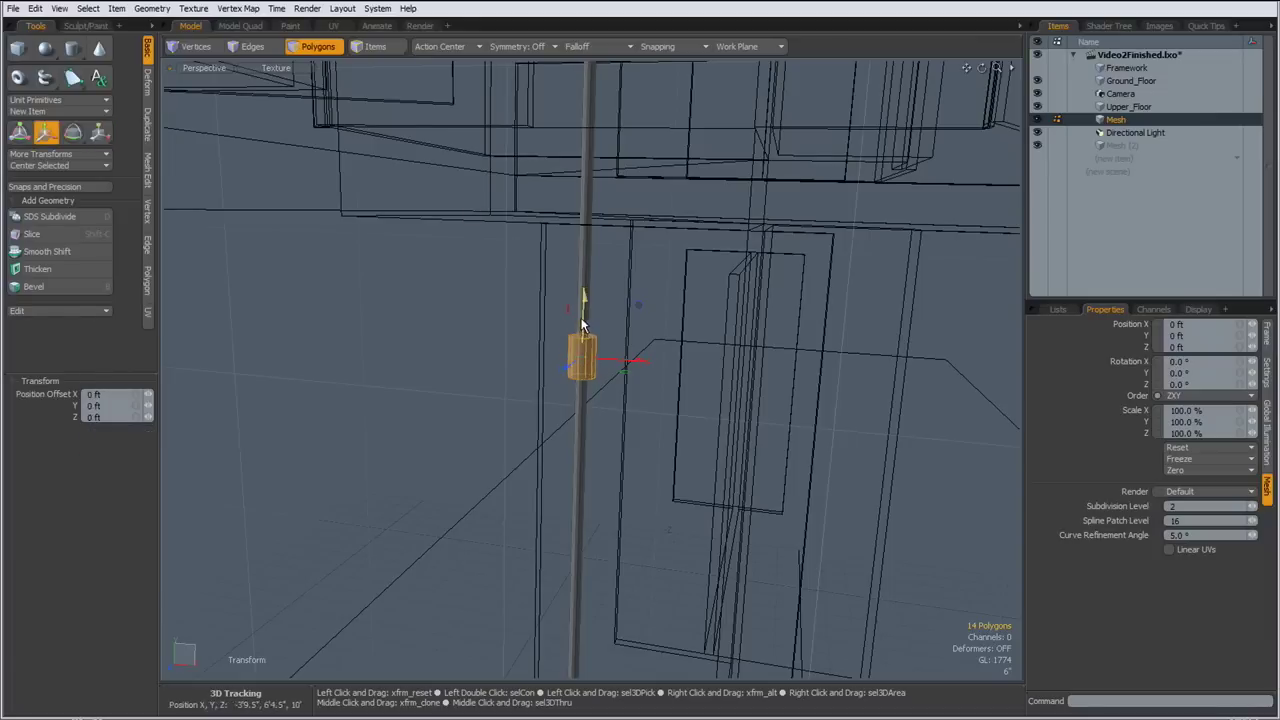
drag(584, 312, 591, 430)
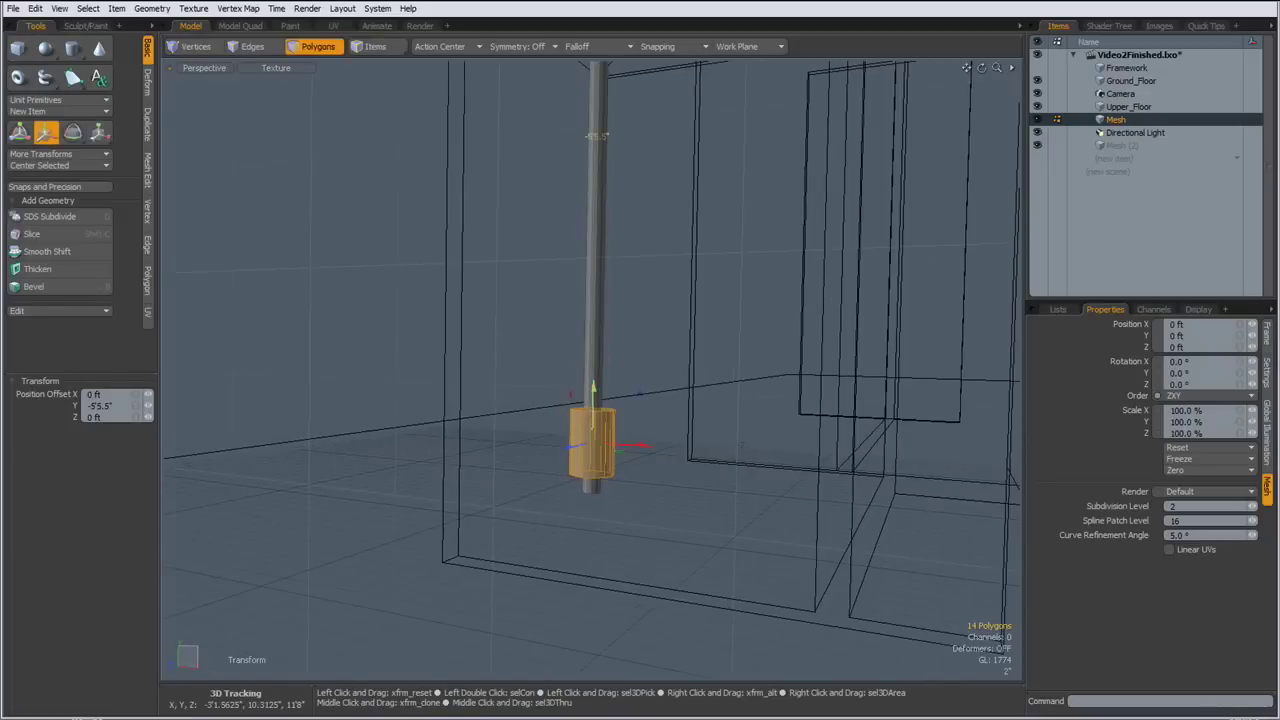
drag(596, 136, 597, 140)
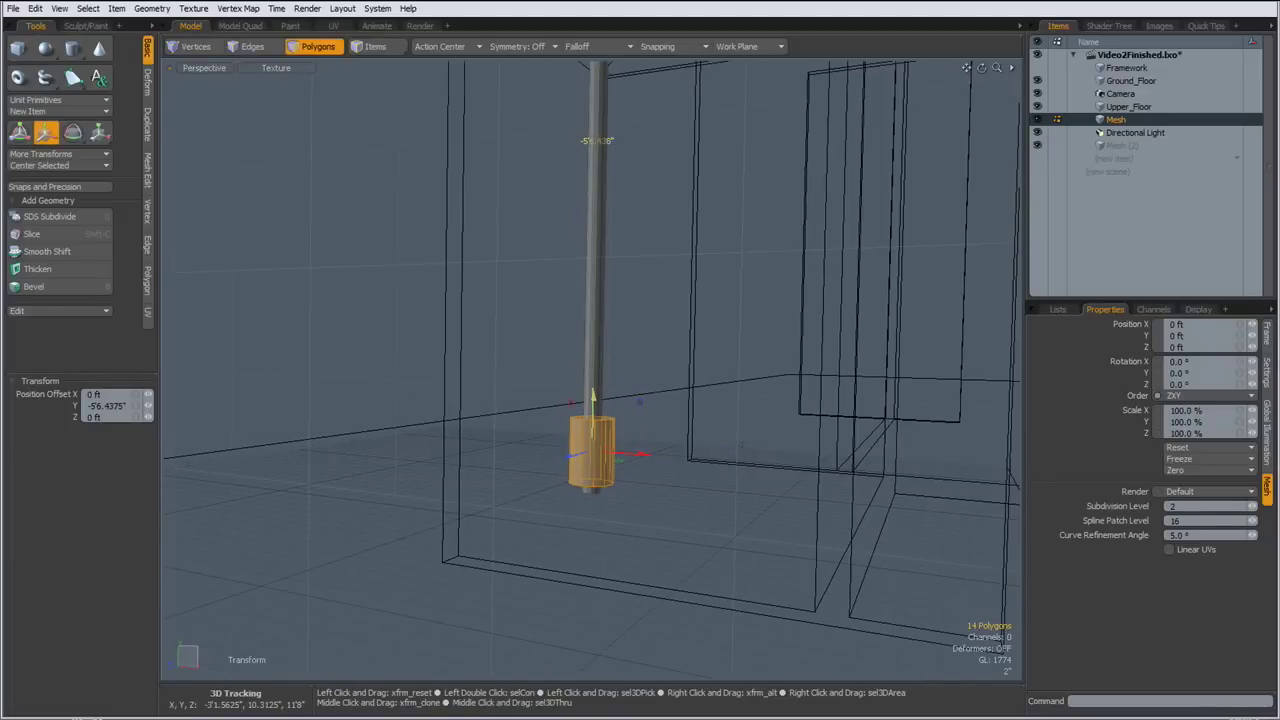
key(space)
click(497, 451)
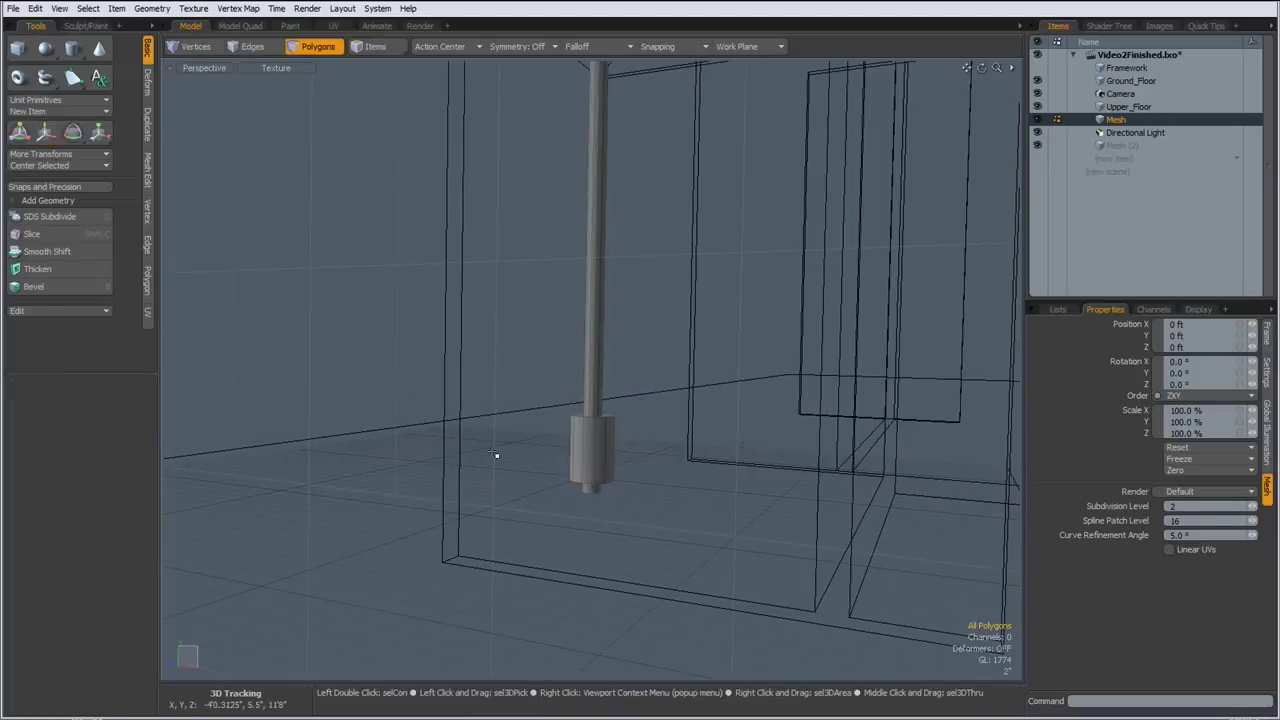
Bevel two adjacent side faces of the collar without shift or inset and move them about 22" outward along Z as a support arm
alt+drag(497, 451, 669, 445)
key(1)
key(2)
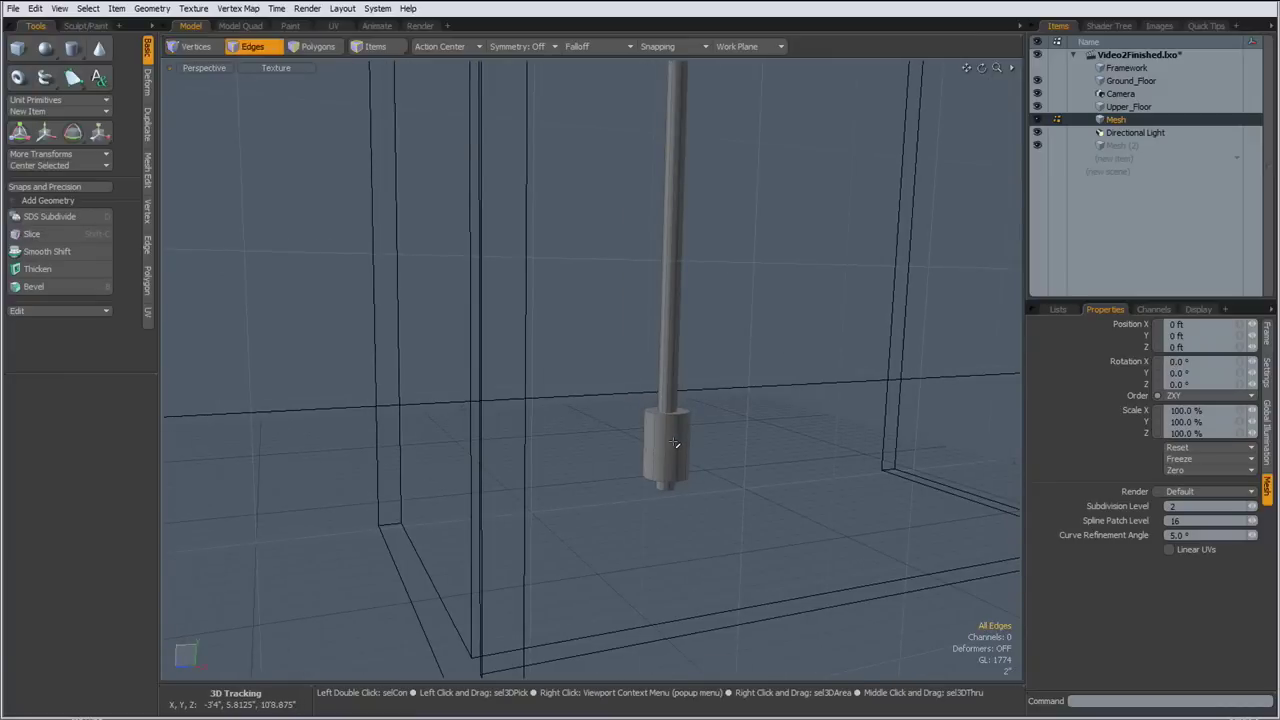
key(3)
click(679, 452)
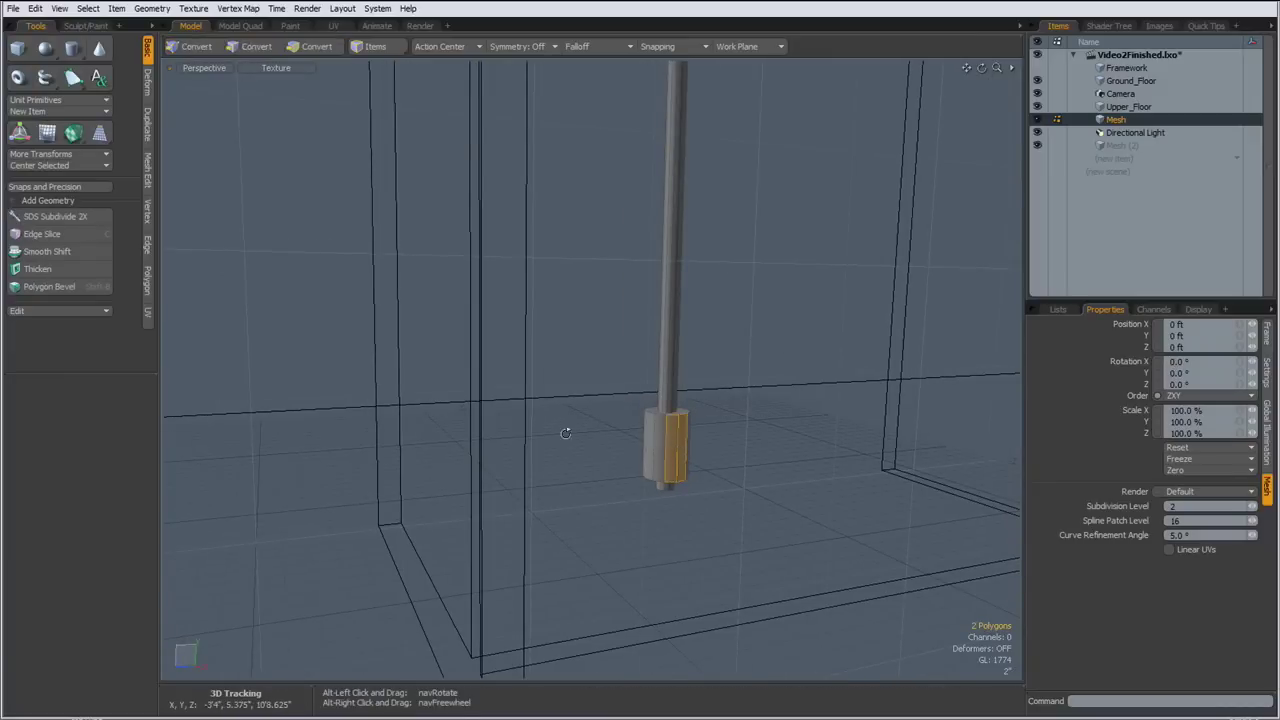
mouse_move(679, 452)
alt+mouse_down()
mouse_move(466, 440)
mouse_move(494, 460)
alt+mouse_up()
key(b)
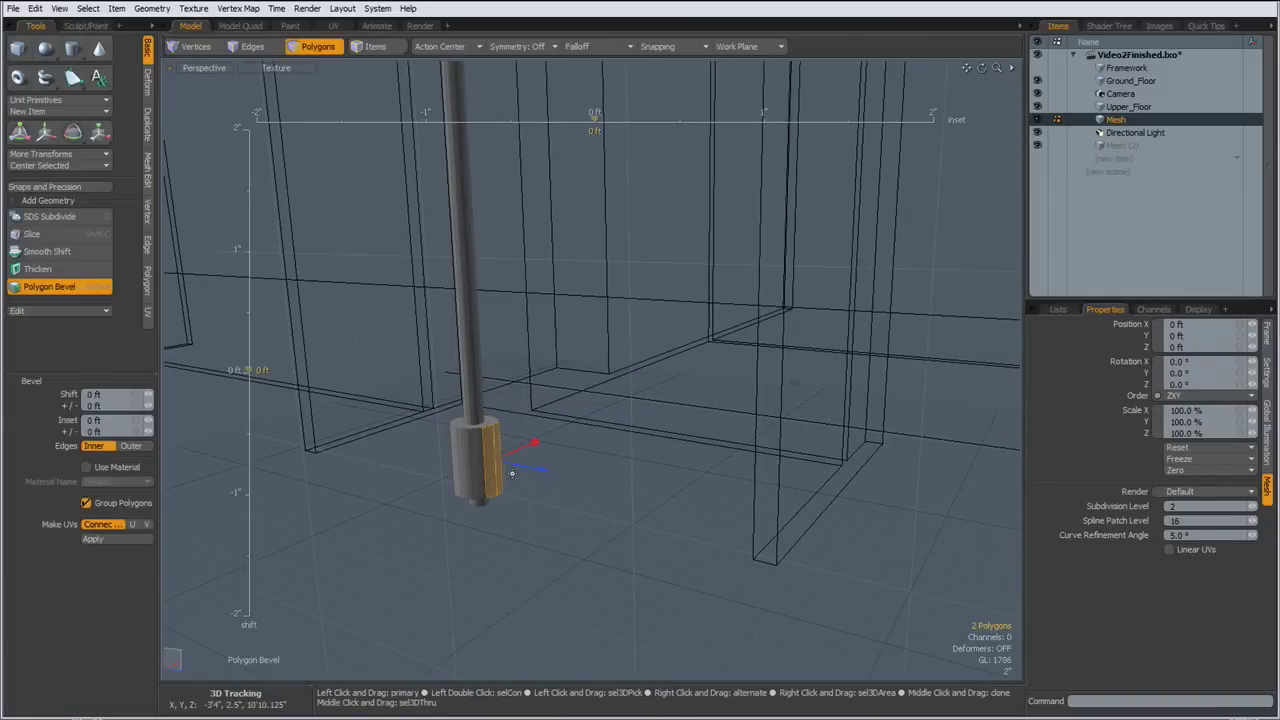
key(w)
drag(535, 468, 812, 468)
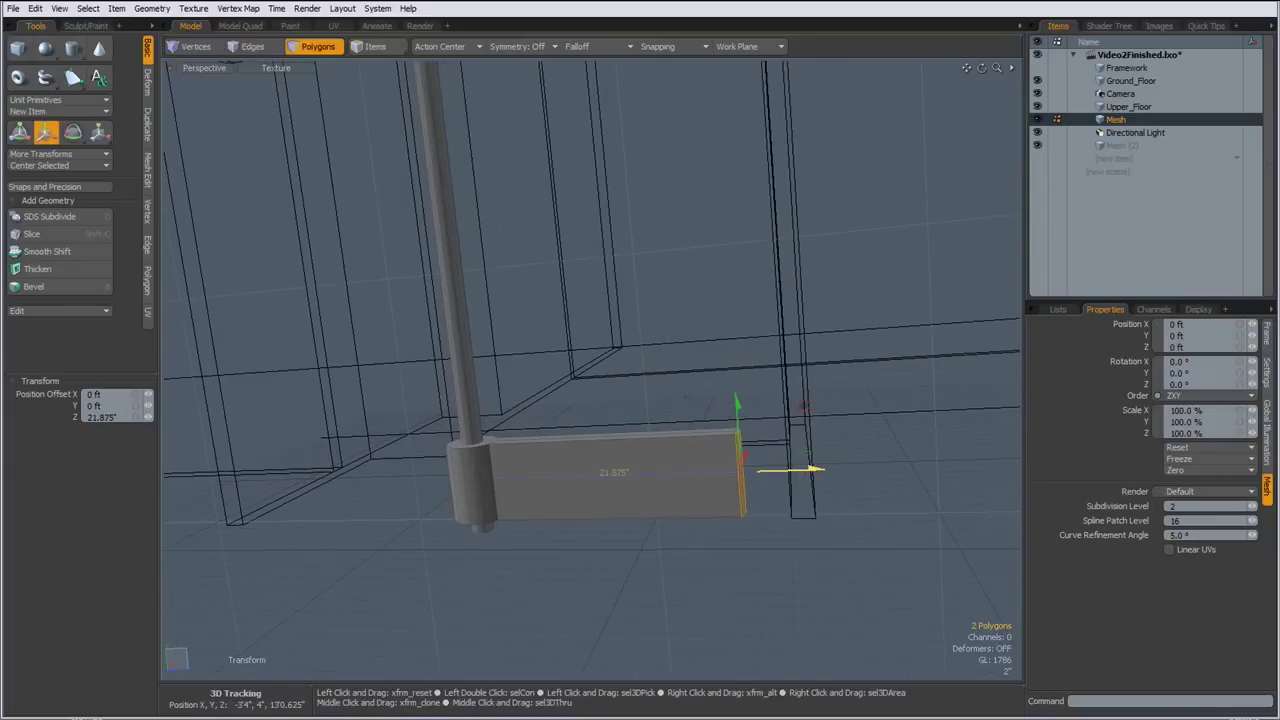
mouse_move(666, 267)
alt+mouse_down()
mouse_move(509, 380)
mouse_move(569, 352)
mouse_move(617, 477)
alt+mouse_up()
key(space)
click(668, 578)
Raise the two bottom edges at the arm's outer end about 5.44" along Y to taper its underside
key(space)
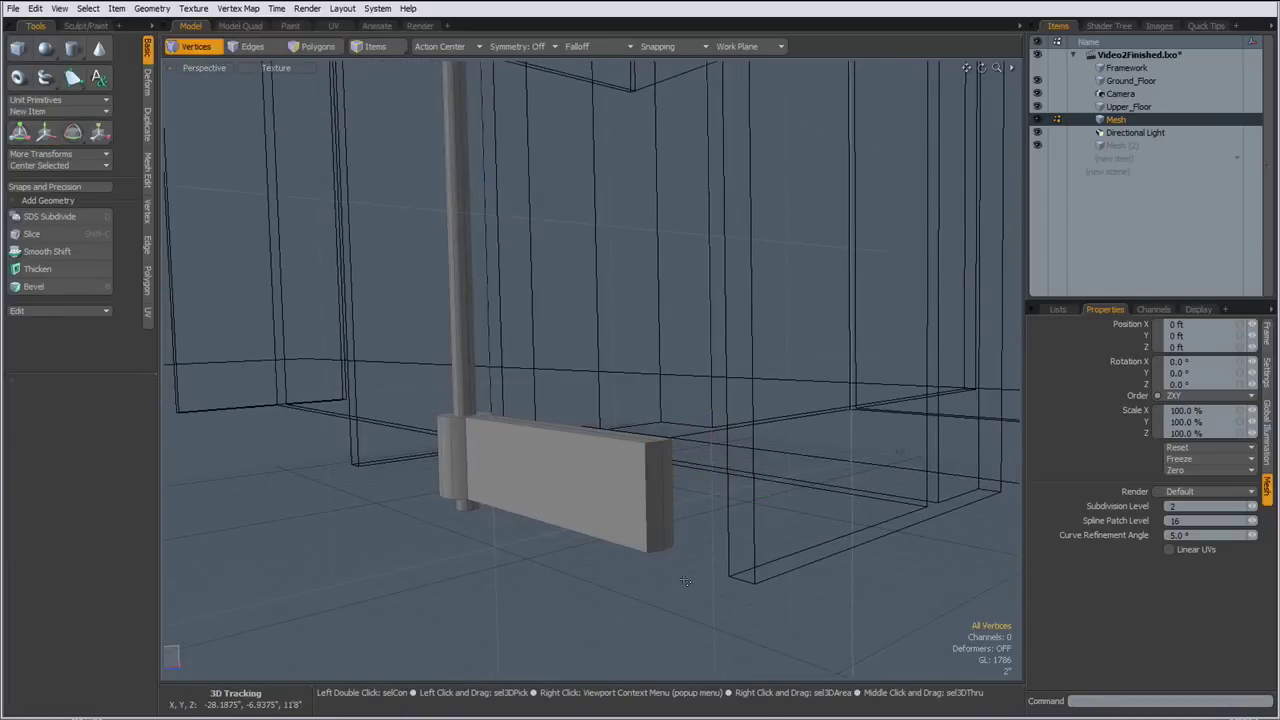
key(space)
mouse_move(705, 532)
right_down()
mouse_move(718, 558)
mouse_move(668, 550)
right_up()
key(w)
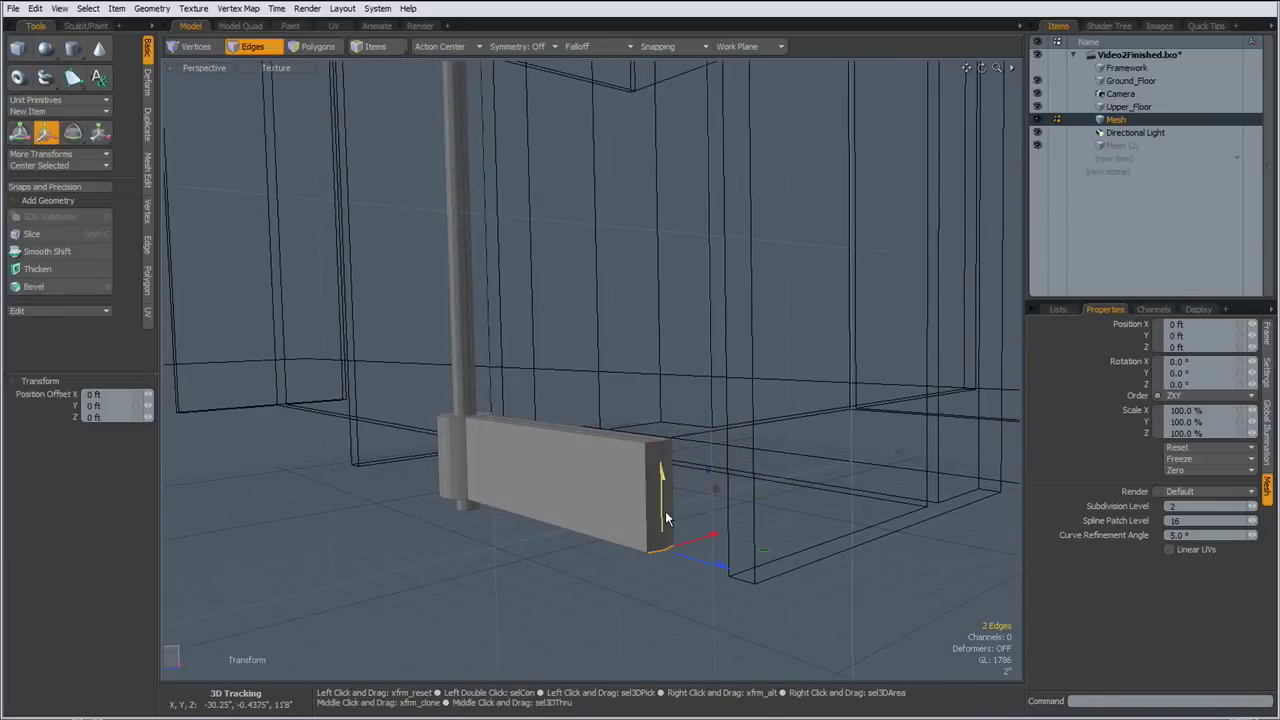
drag(665, 511, 665, 431)
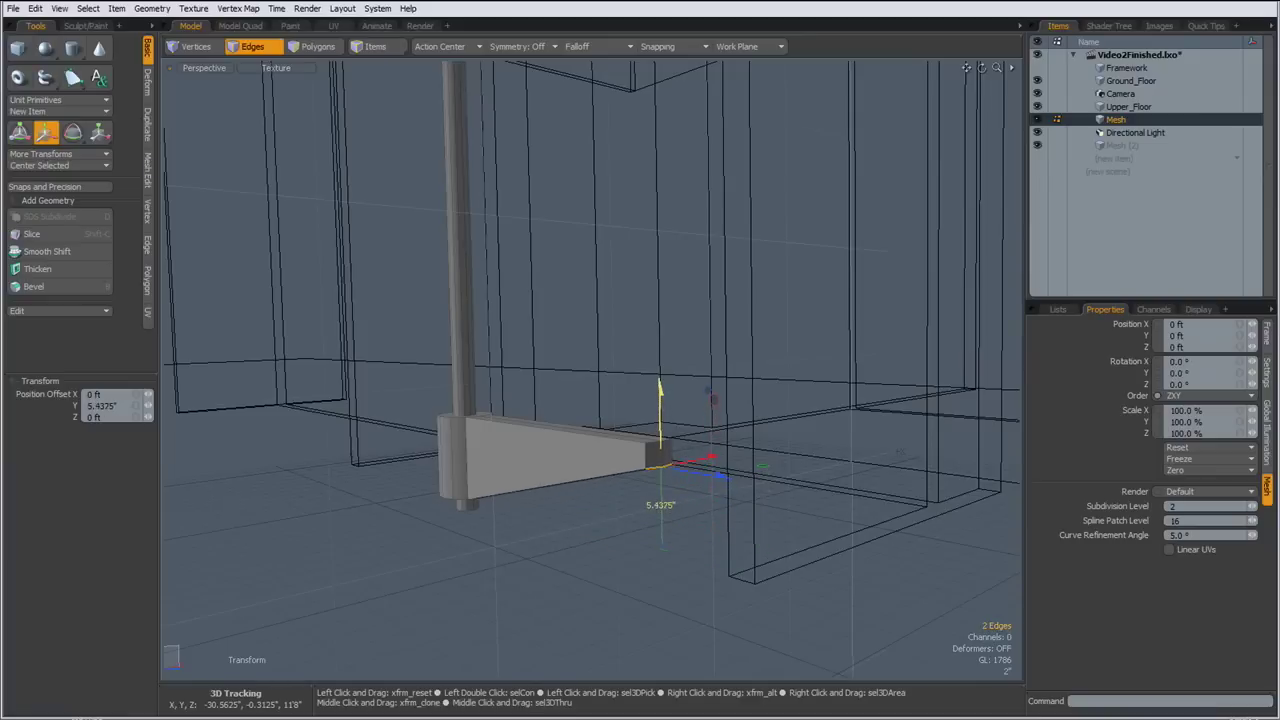
key(space)
Narrow the arm's two end faces to about 35% in X
key(3)
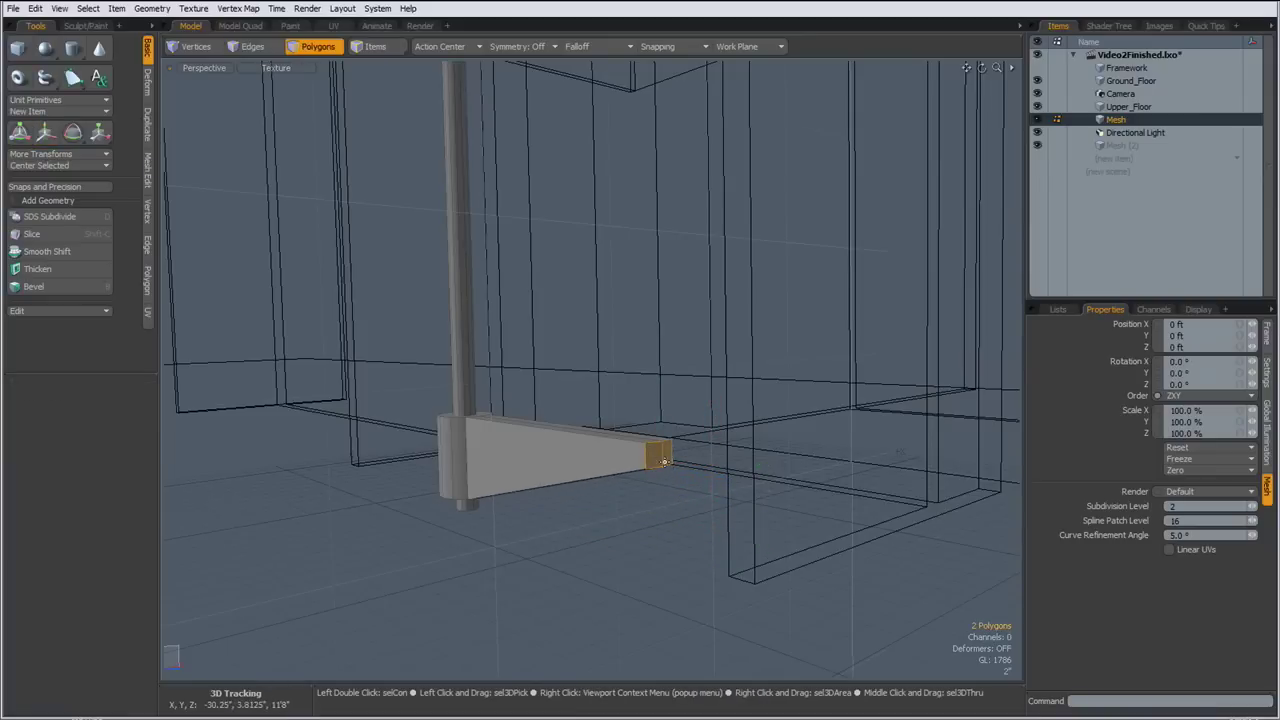
key(r)
drag(709, 445, 682, 450)
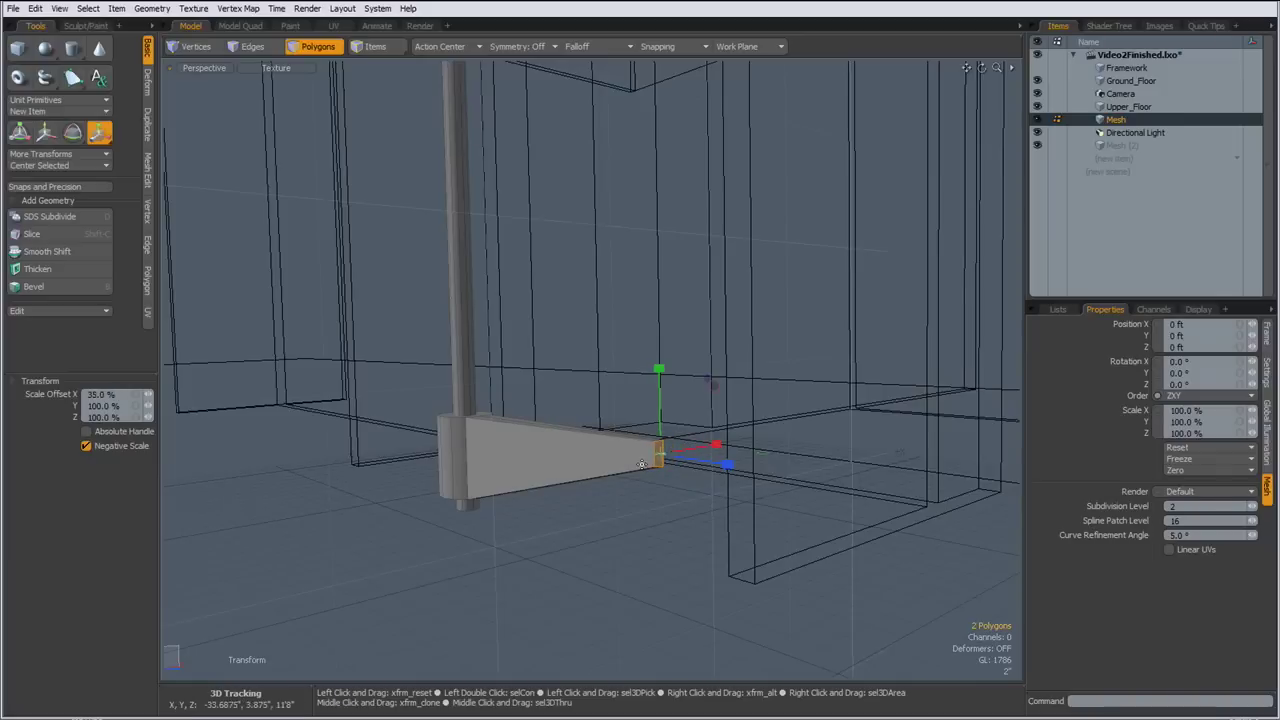
key(space)
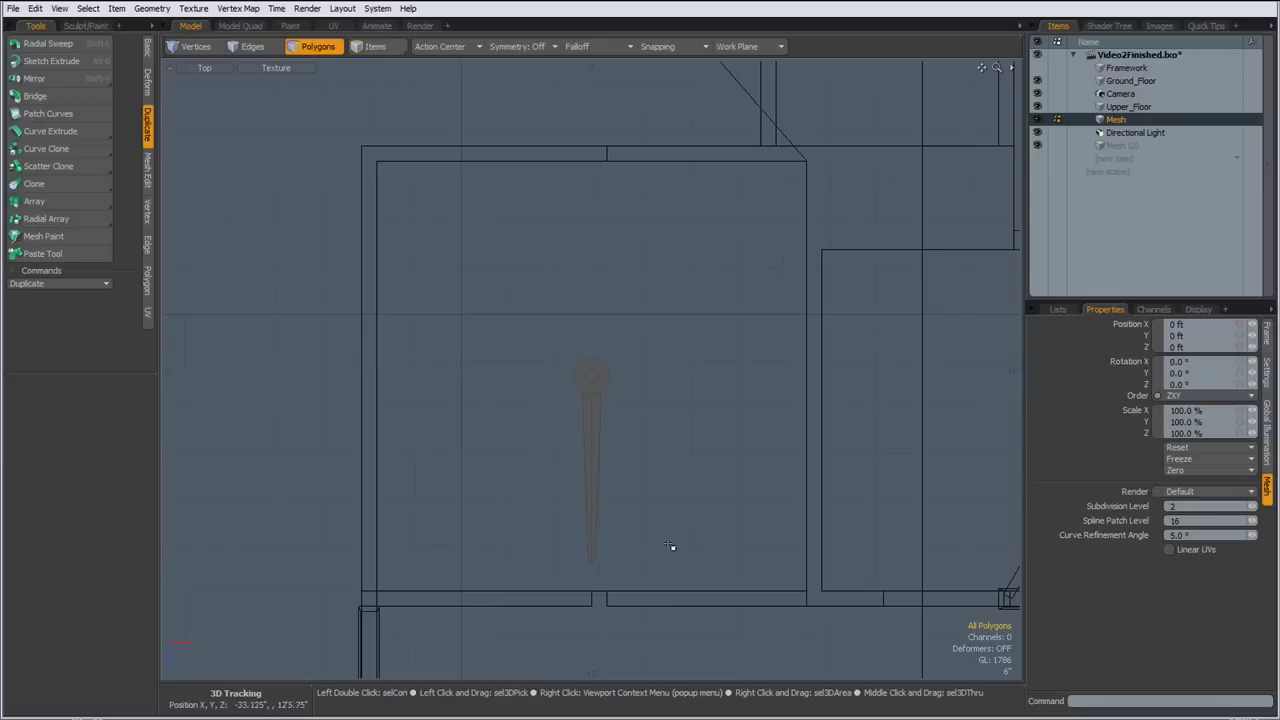
Create a flat 50-sided cylinder disc of 27" radius on the Y axis, centered on the pole, and make the Upper_Floor item active
click(147, 50)
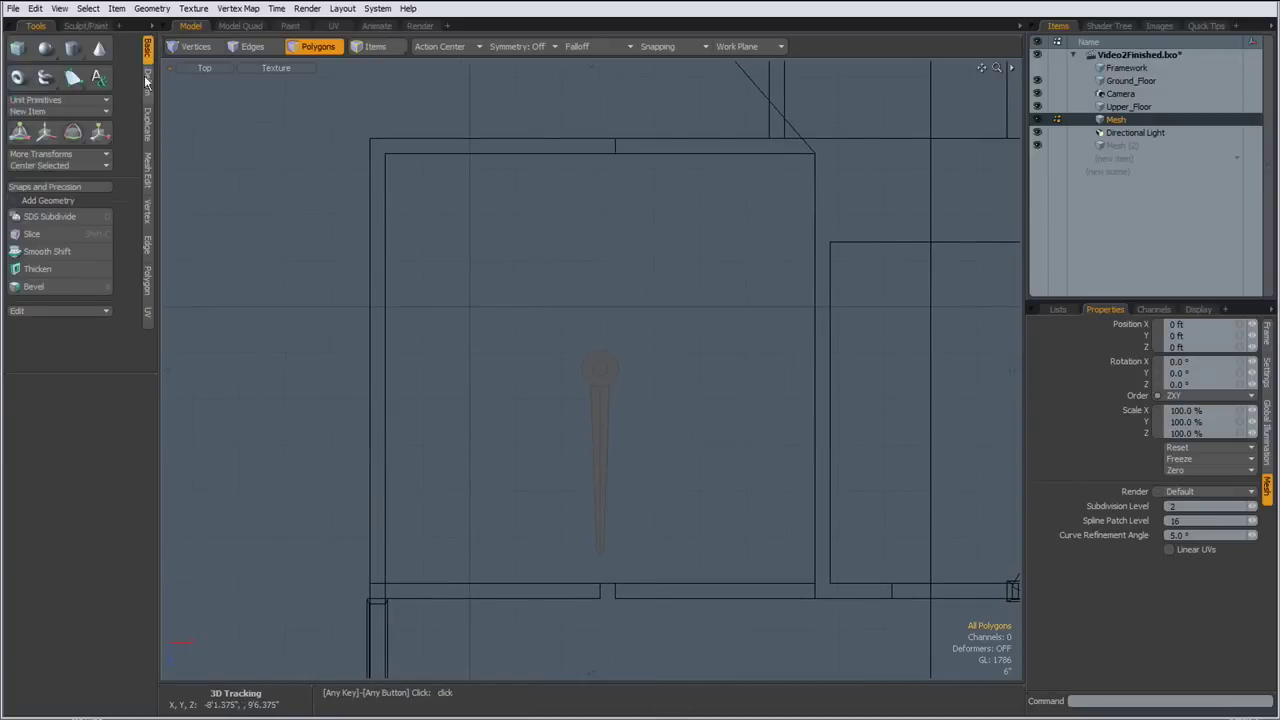
click(72, 48)
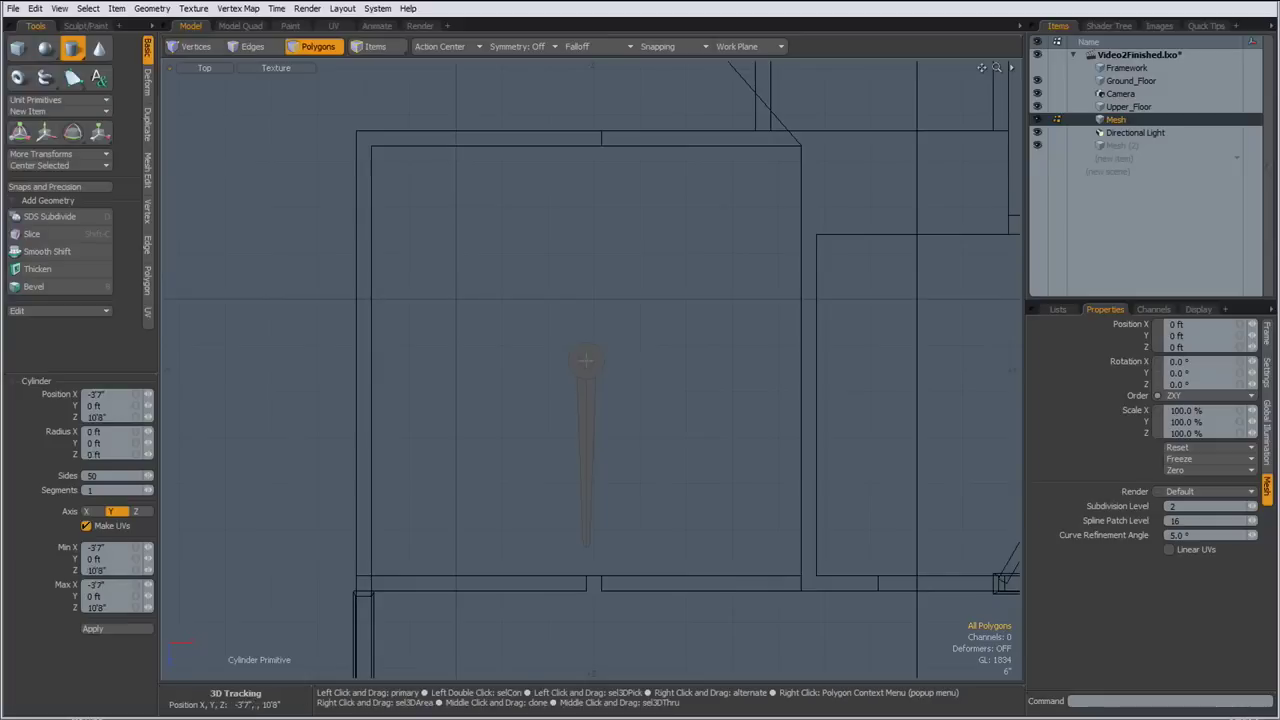
drag(586, 360, 790, 569)
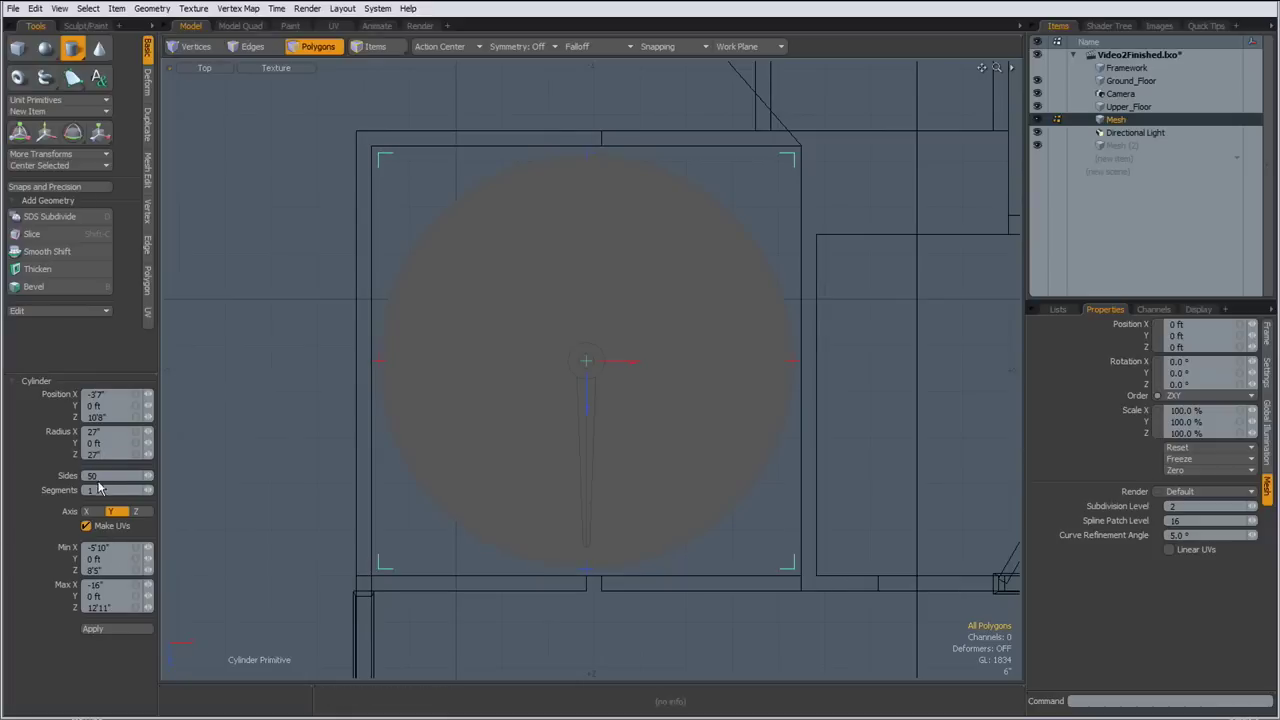
key(space)
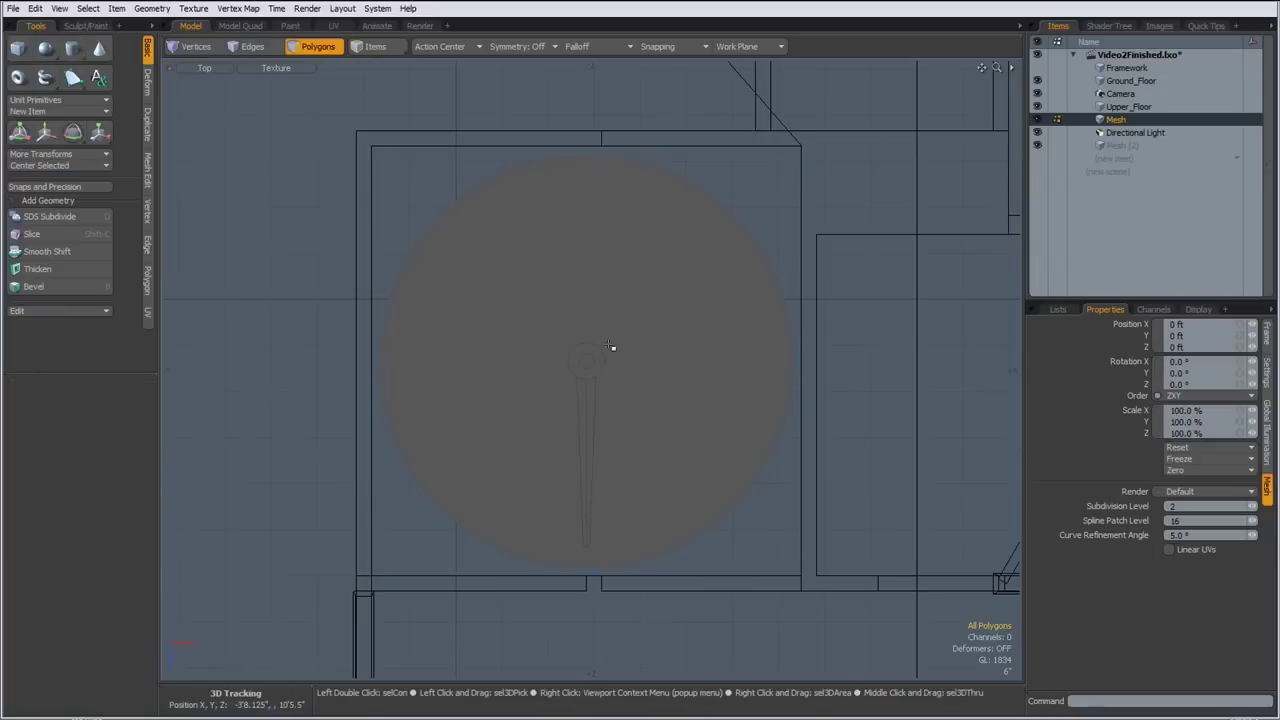
click(1127, 108)
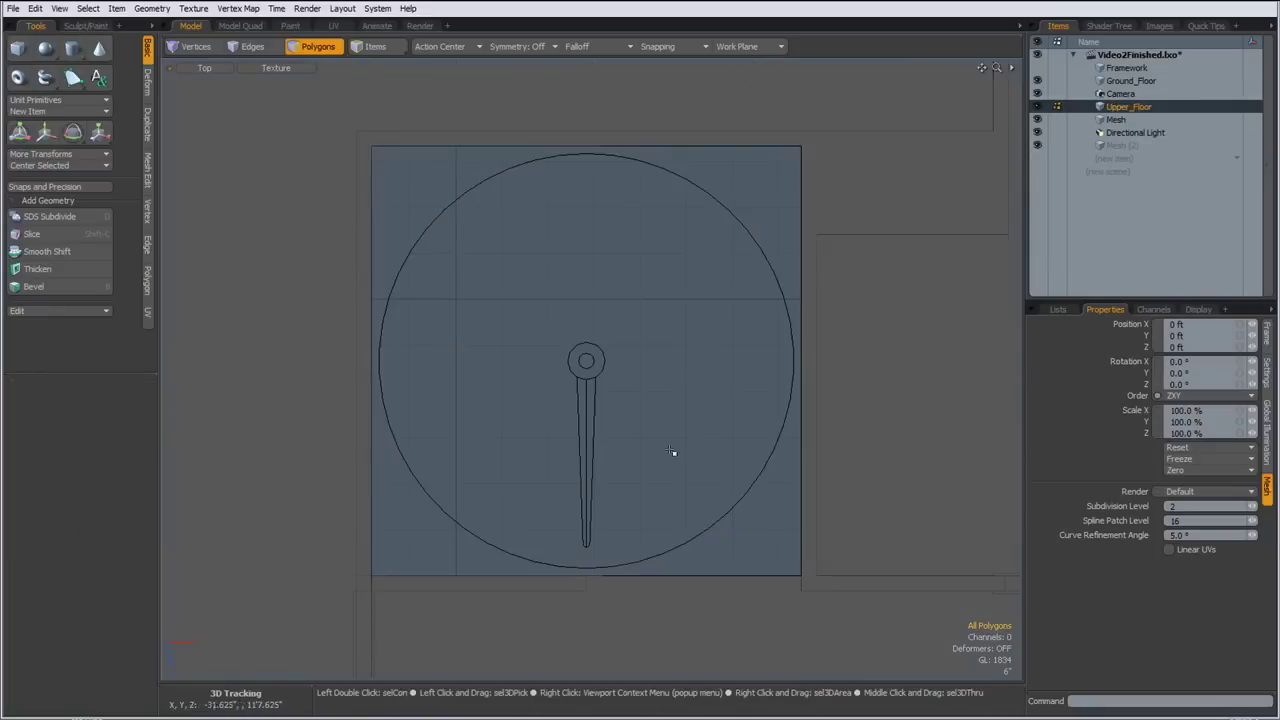
Align the work plane to the four side faces of the upper floor's stairwell opening
key(KP_Decimal)
mouse_move(675, 419)
alt+mouse_down()
mouse_move(669, 429)
mouse_move(600, 342)
mouse_move(603, 360)
mouse_move(570, 344)
alt+mouse_up()
key(l)
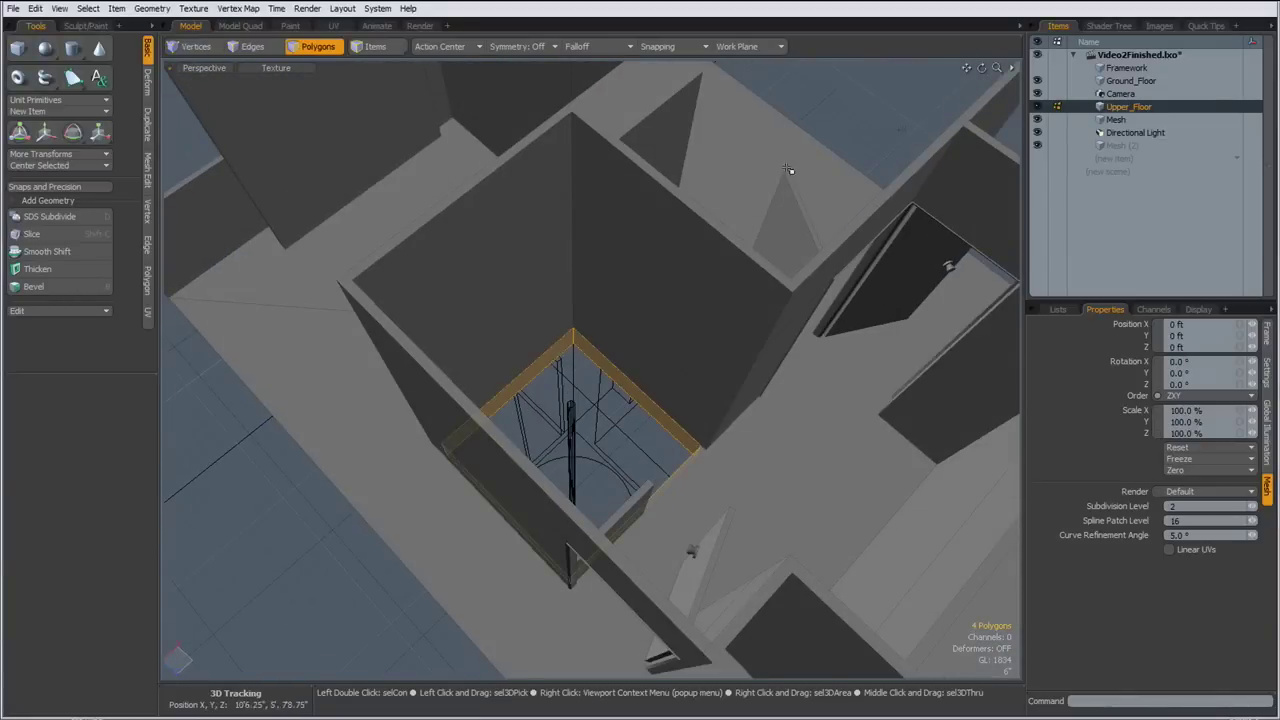
click(771, 48)
click(771, 48)
click(657, 408)
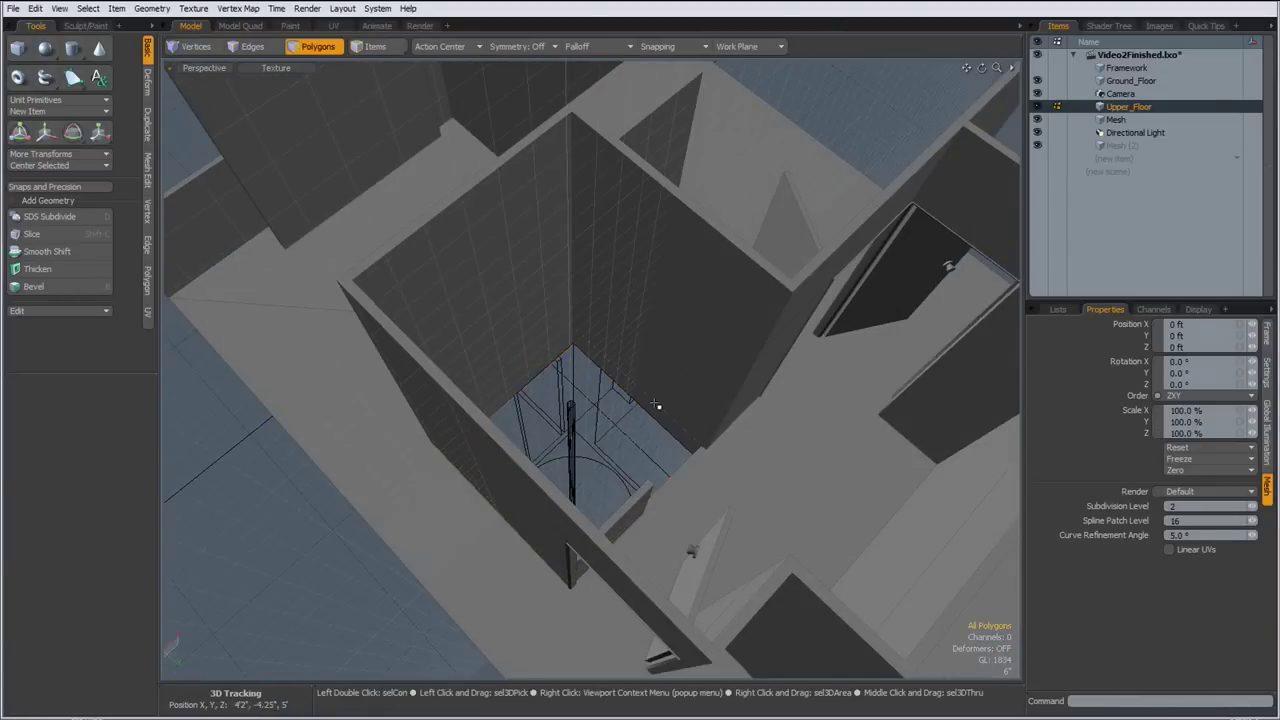
Make the Mesh item active and center the tread disc on the work plane
click(1115, 121)
alt+drag(585, 543, 592, 485)
click(560, 590)
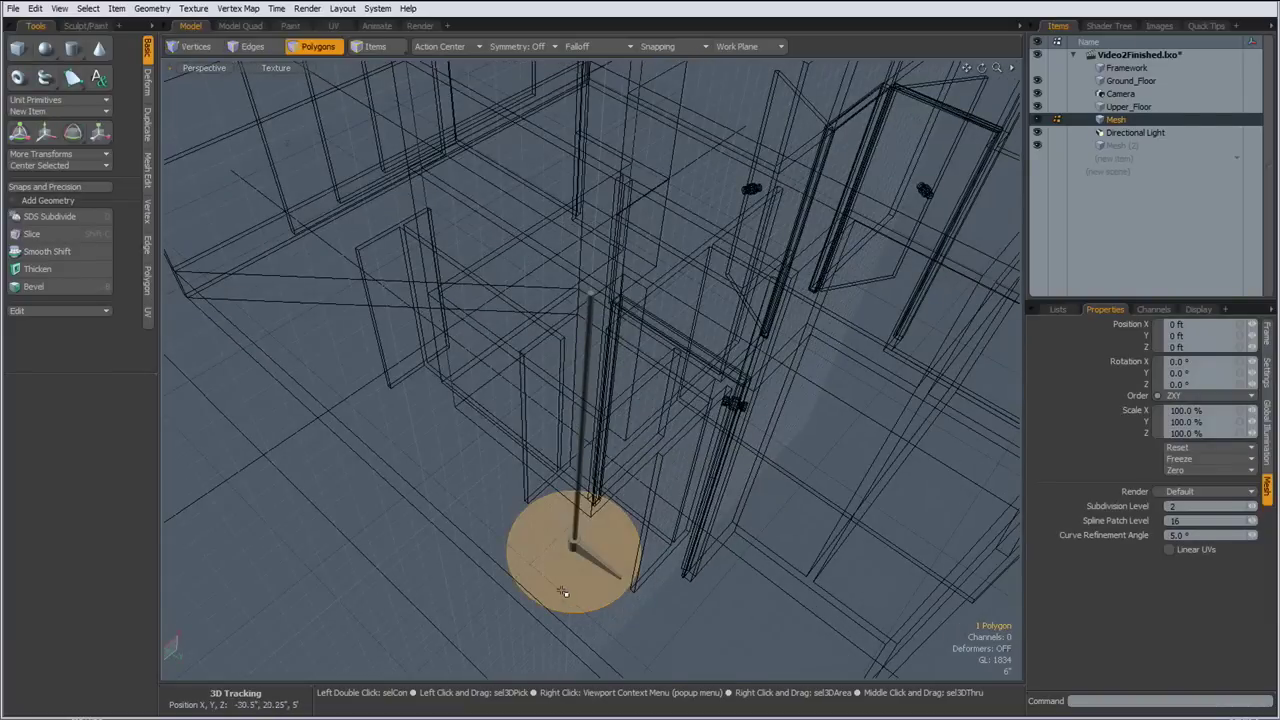
click(86, 165)
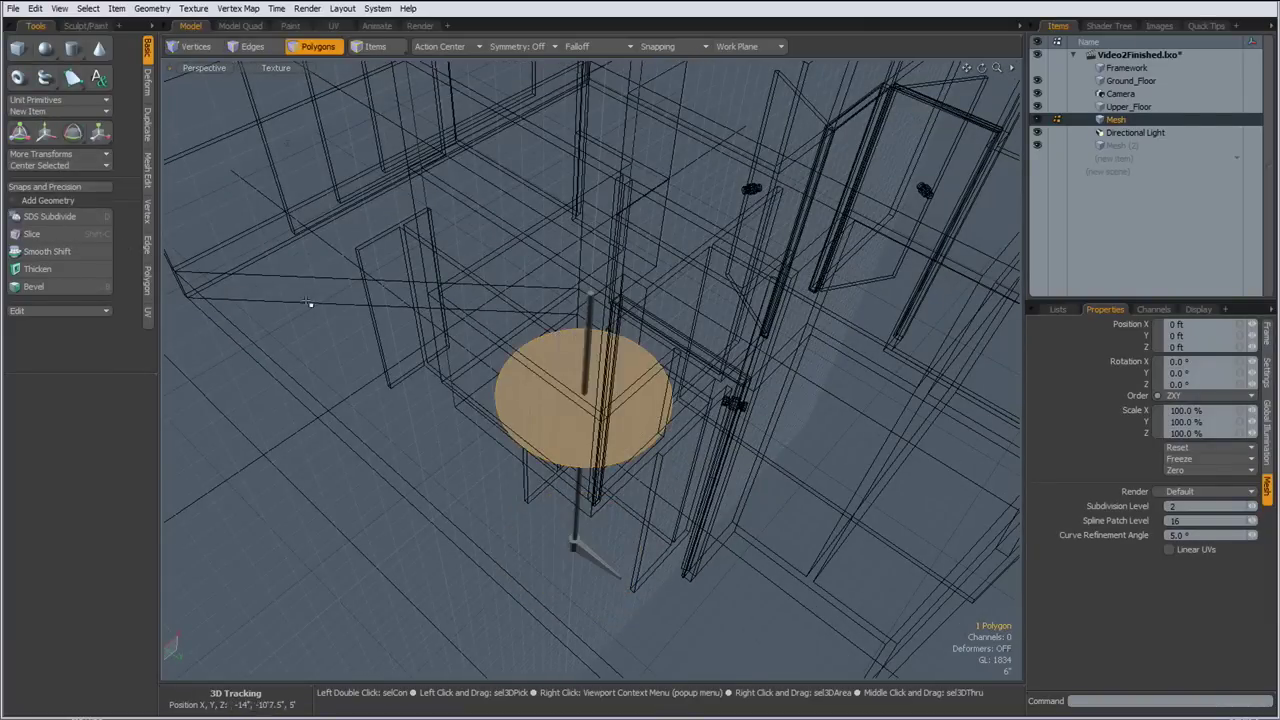
click(408, 454)
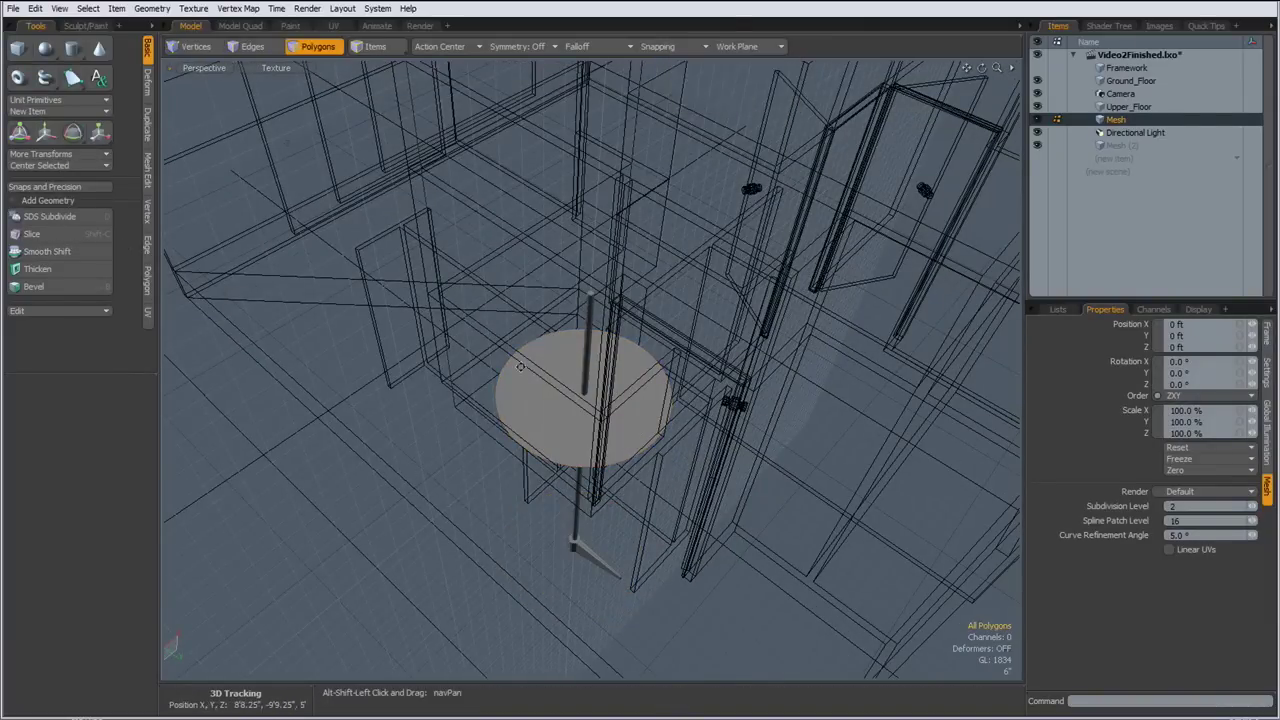
Align the work plane to the two top faces of the support arm
alt+drag(521, 367, 654, 517)
click(598, 415)
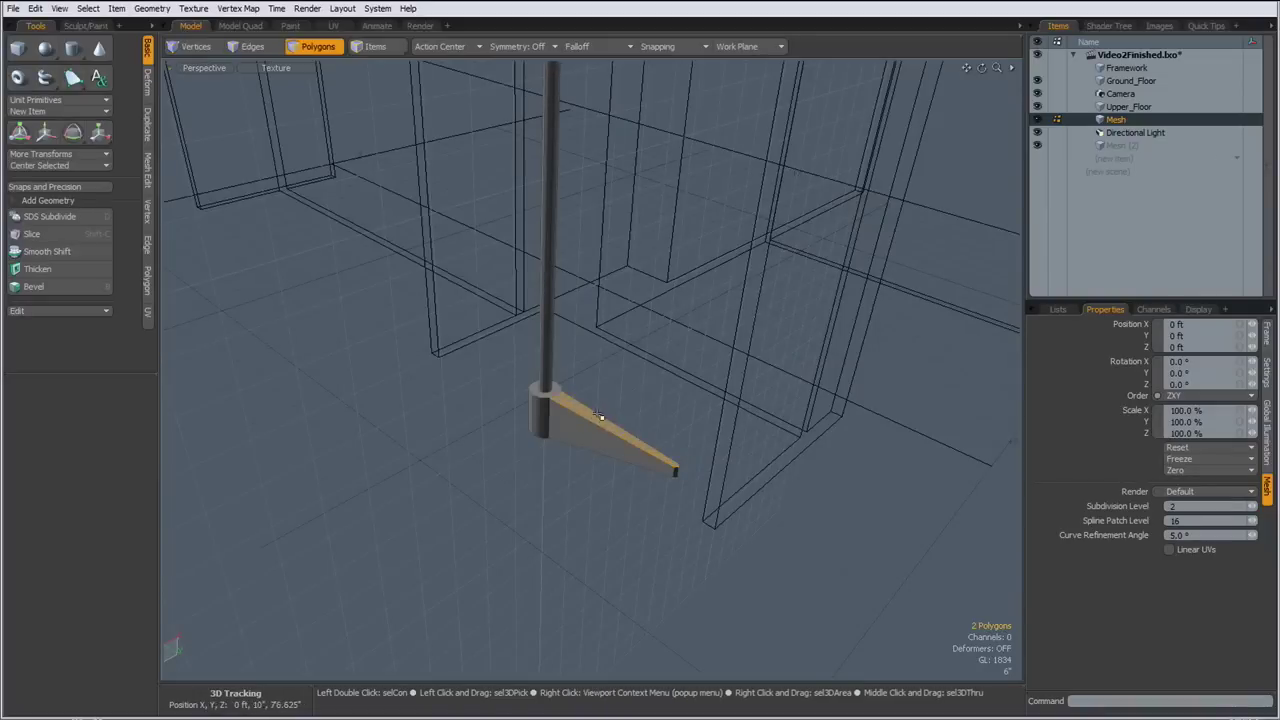
click(747, 48)
click(726, 58)
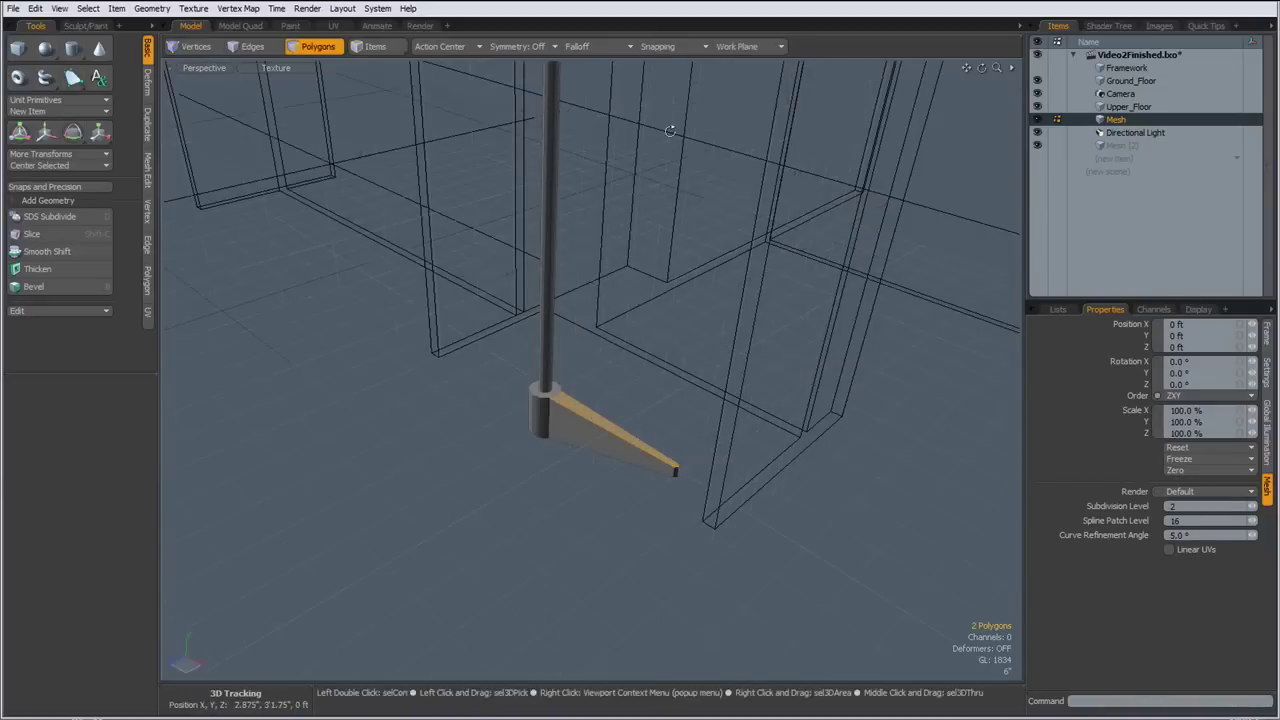
Center the disc vertically at the height of the arm's top faces, and reset the work plane
ctrl+alt+drag(670, 131, 589, 323)
click(589, 323)
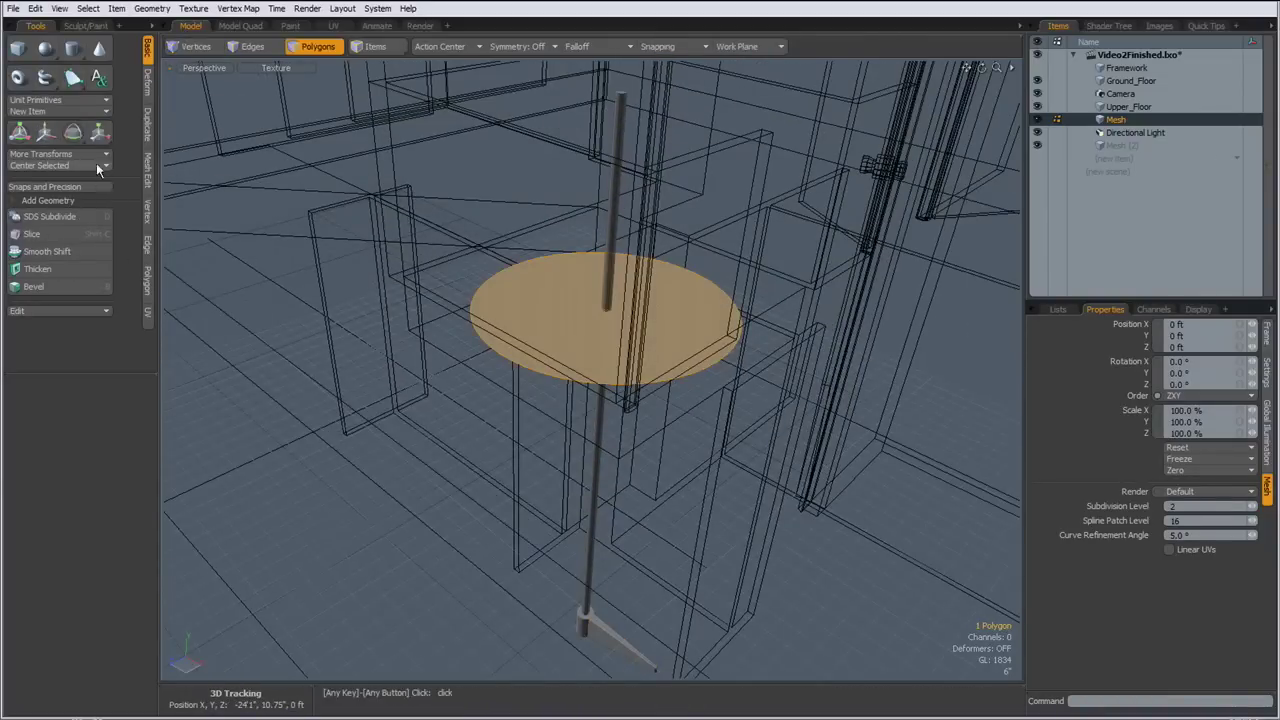
click(98, 168)
click(103, 189)
alt+shift+drag(472, 425, 482, 354)
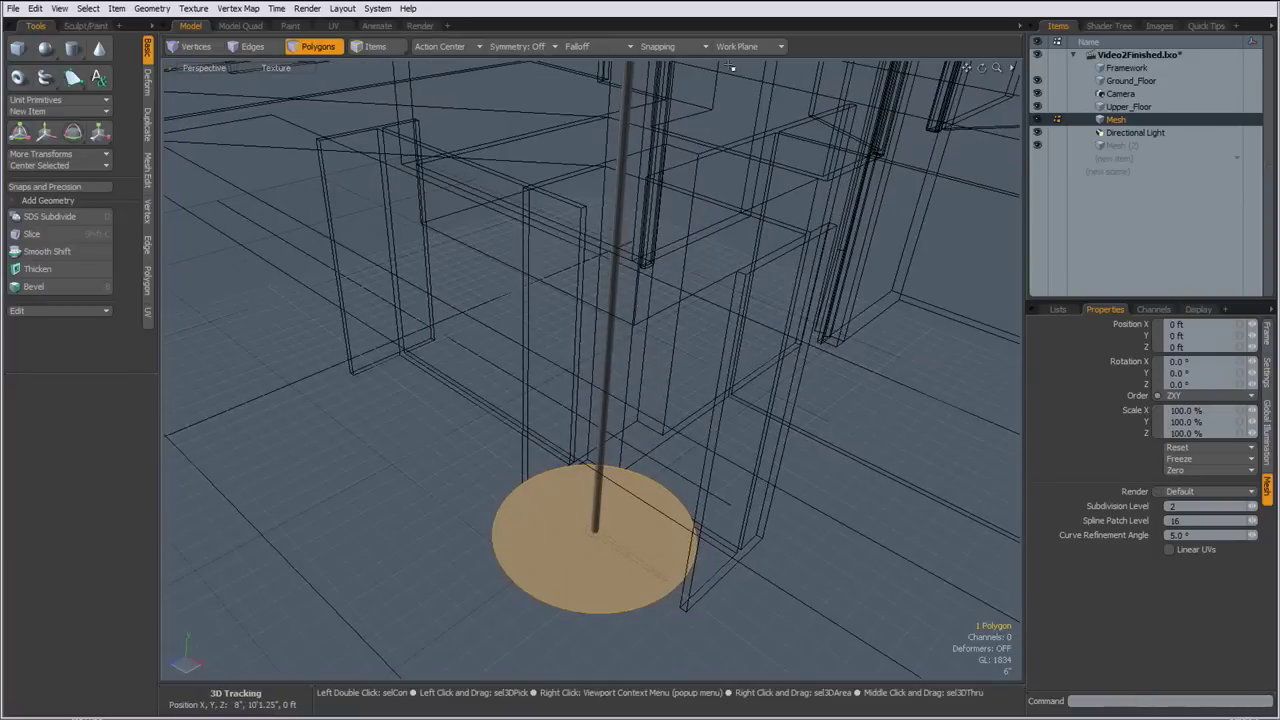
click(740, 50)
click(699, 80)
Inset the disc polygon about 23.6" with Polygon Bevel, without shift, leaving a small circle around the pole
click(506, 352)
key(ctrl+space)
click(510, 321)
alt+shift+drag(537, 420, 630, 360)
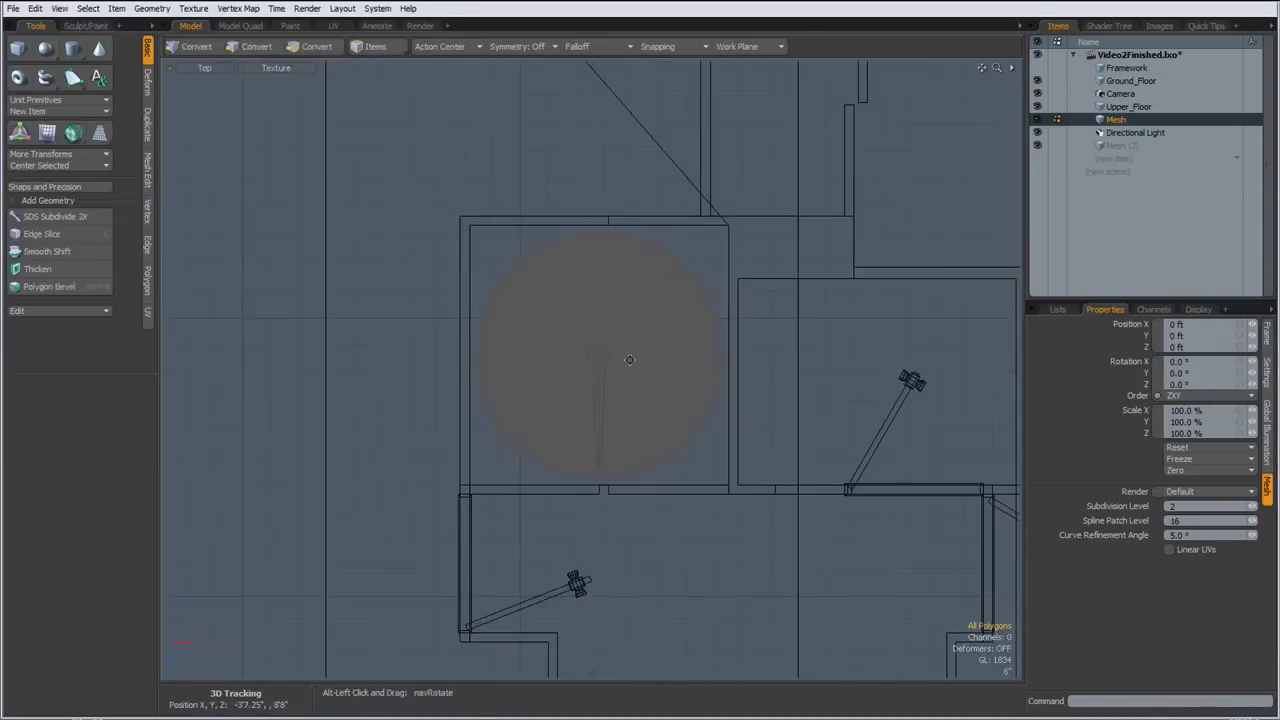
key(3)
scroll(629, 360, up, 3)
click(680, 400)
key(b)
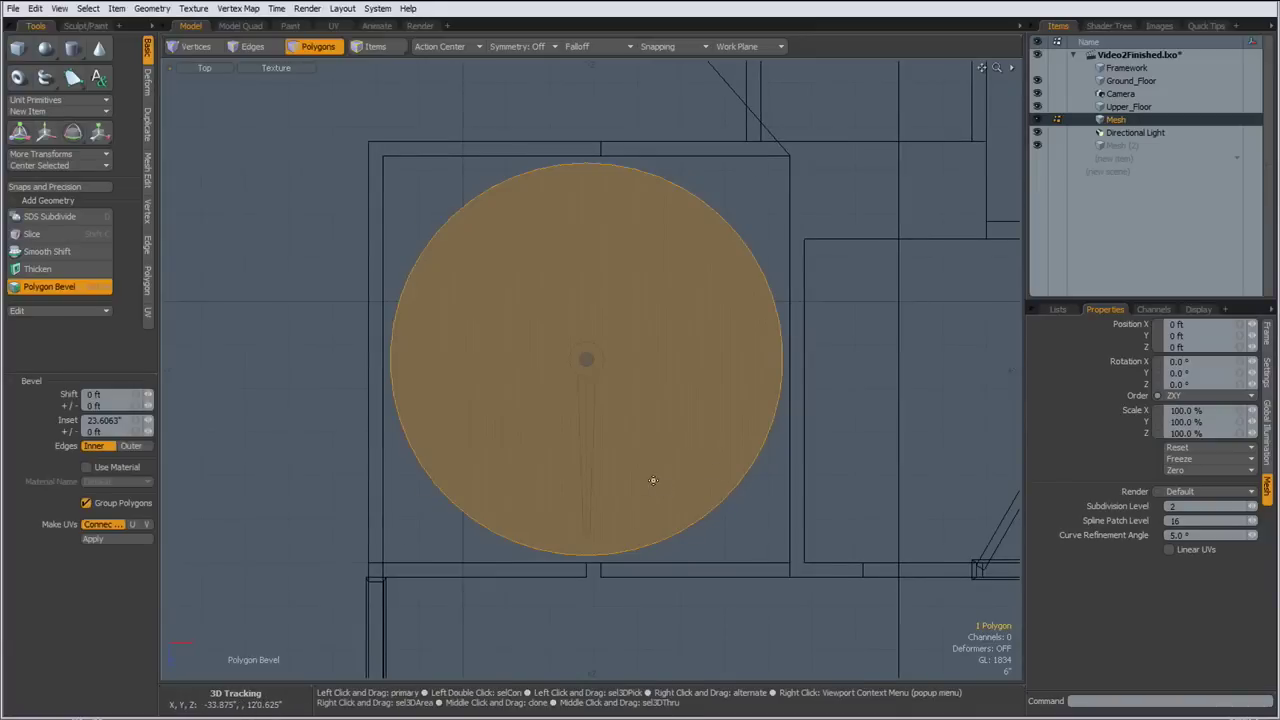
click(657, 478)
drag(674, 358, 626, 367)
key(space)
Delete the disc's inner circle and all its sectors except the four above the support arm
ctrl+alt+drag(591, 453, 590, 384)
mouse_move(503, 548)
mouse_down()
mouse_move(523, 540)
mouse_move(394, 337)
mouse_move(574, 160)
mouse_move(688, 189)
mouse_move(743, 309)
mouse_move(691, 443)
mouse_move(661, 481)
mouse_up()
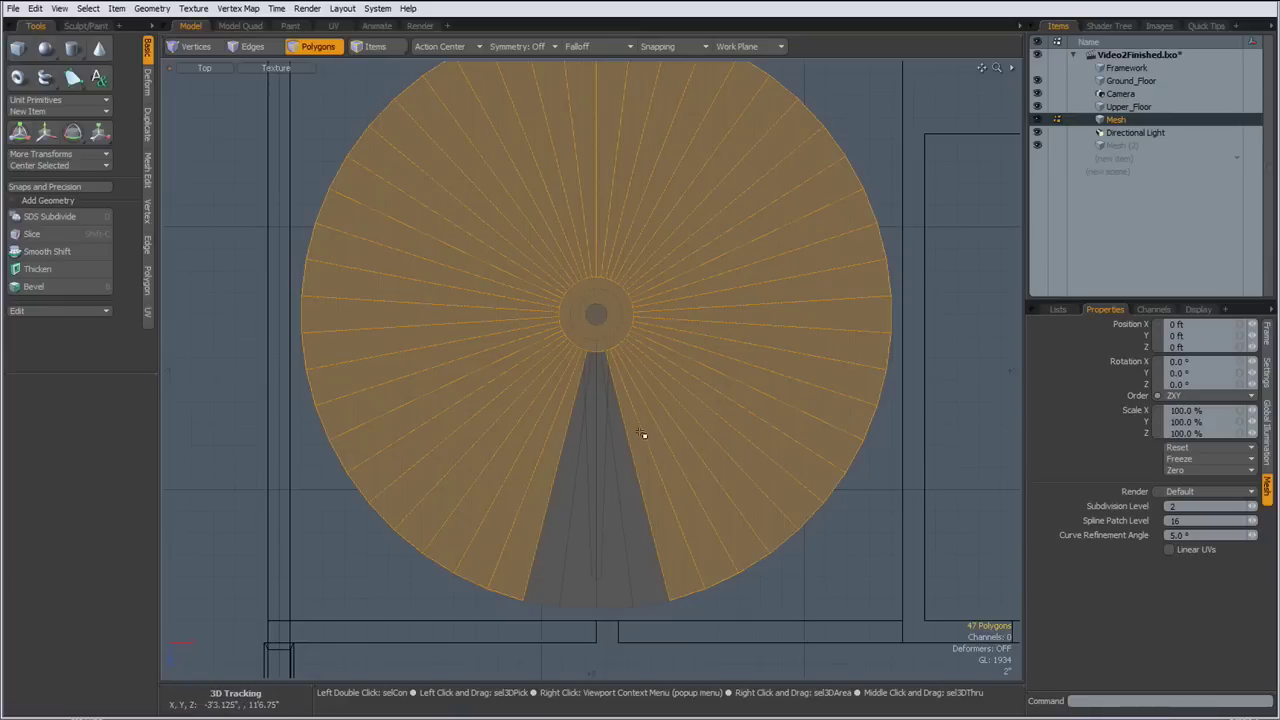
key(Delete)
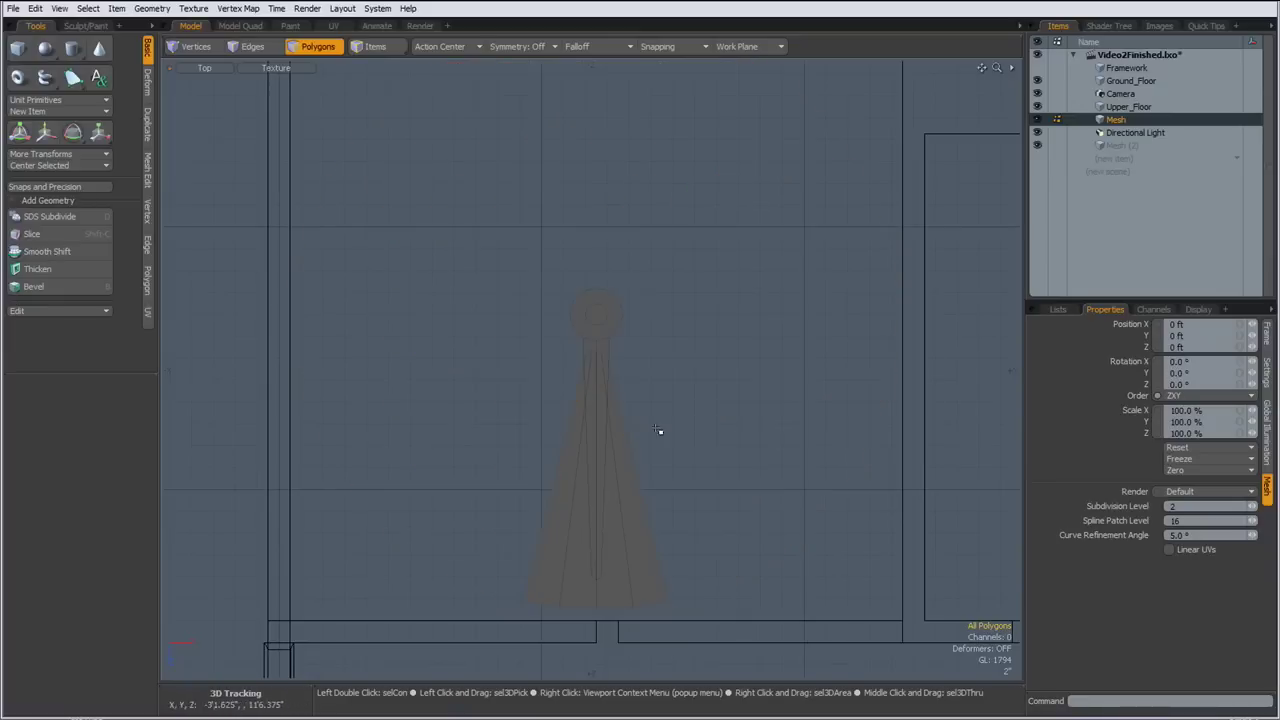
Scale the five vertices at the tread's inner end by a negative factor along Z to reverse their curve
click(275, 71)
click(266, 79)
mouse_move(591, 357)
ctrl+alt+mouse_down()
mouse_move(694, 364)
mouse_move(632, 399)
ctrl+alt+mouse_up()
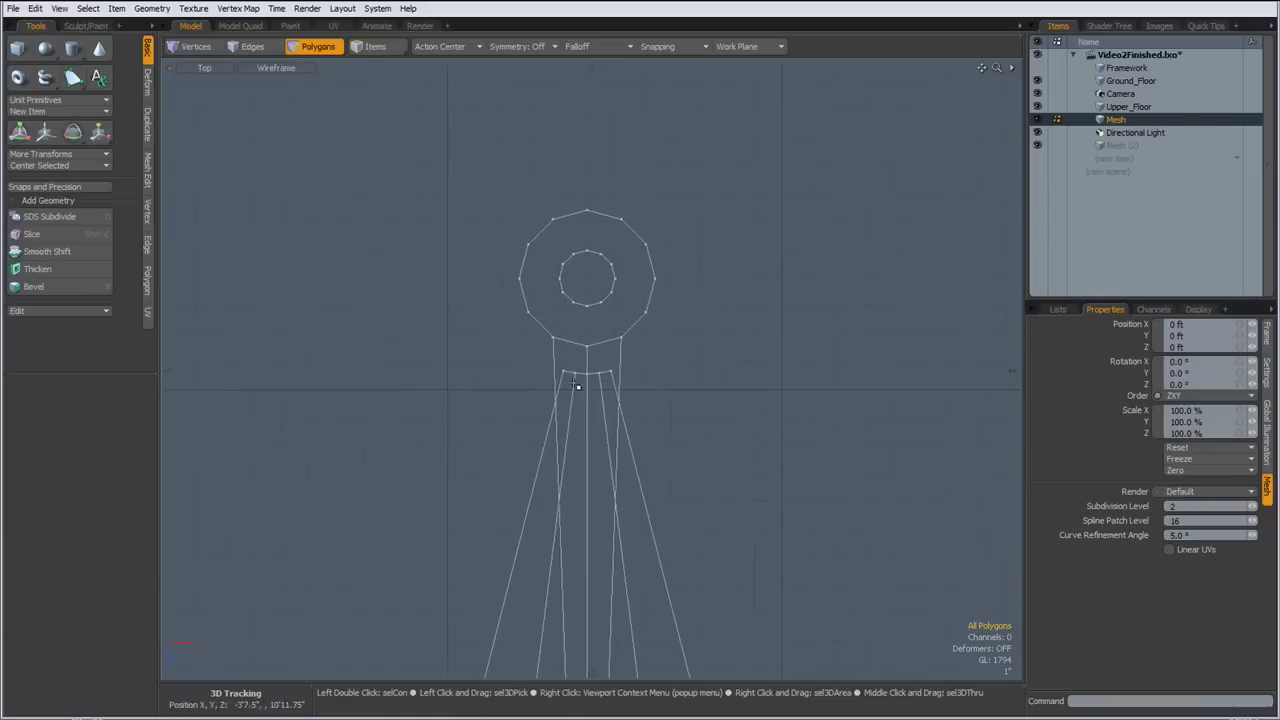
key(1)
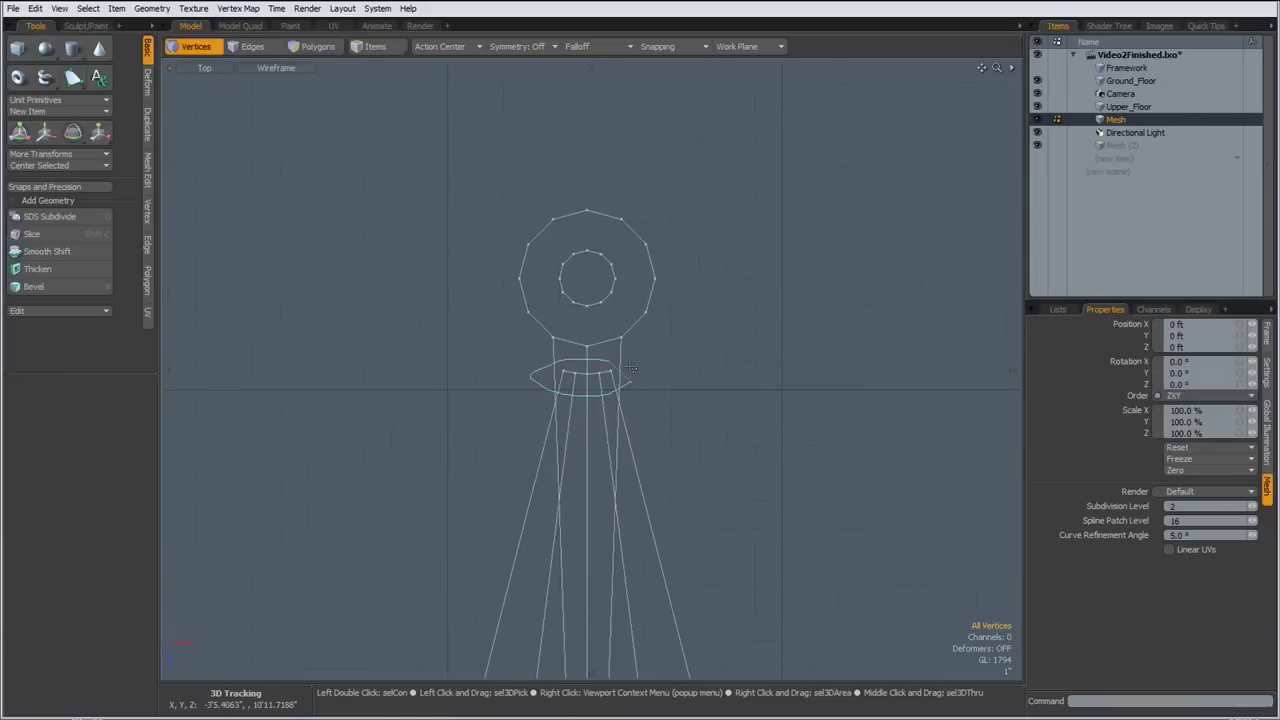
right_drag(631, 368, 624, 362)
key(r)
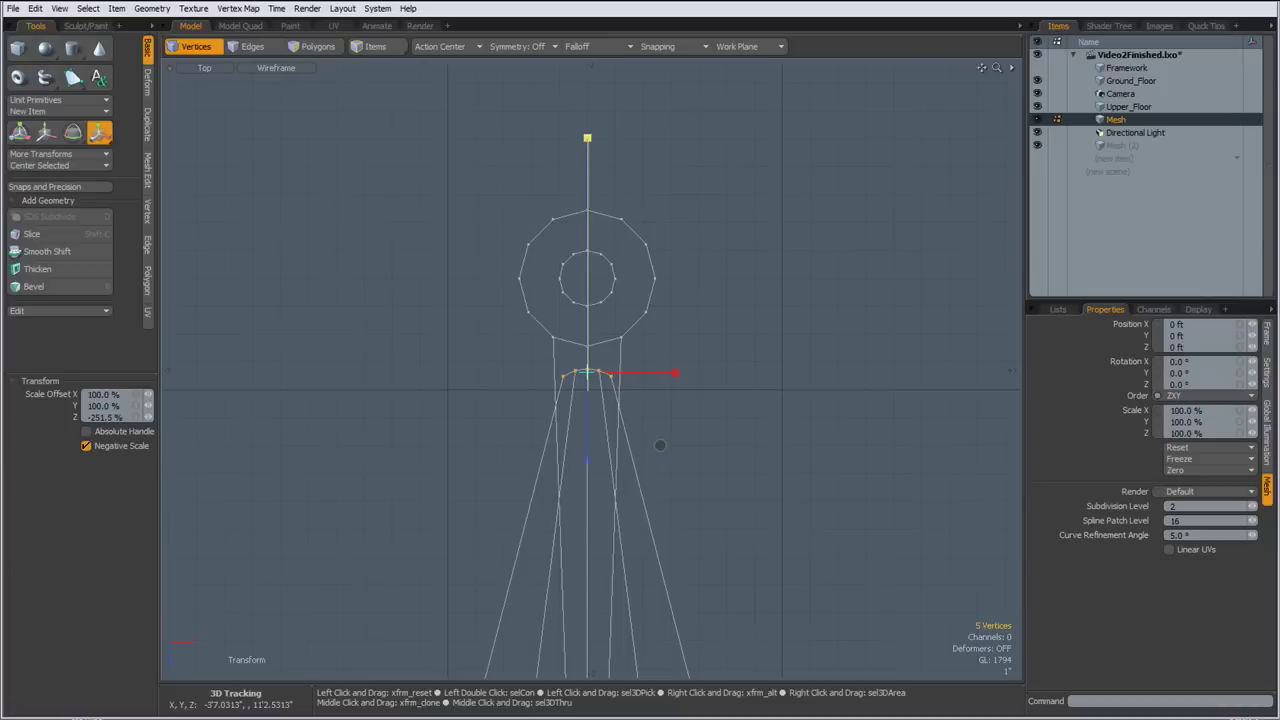
drag(587, 161, 587, 171)
key(q)
click(508, 283)
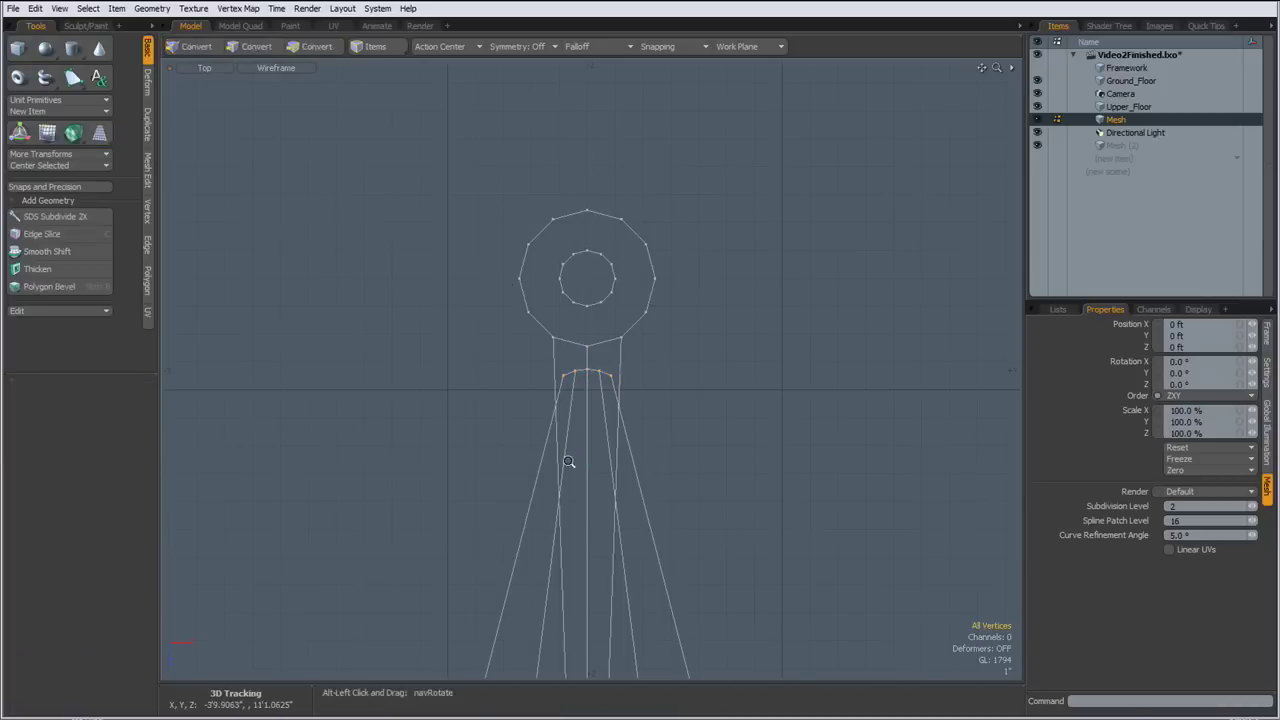
Round the tread's two outer corner vertices with a Vertex Bevel of 1.45" inset and round level 2
ctrl+alt+drag(568, 460, 500, 460)
alt+shift+drag(500, 460, 472, 215)
click(666, 483)
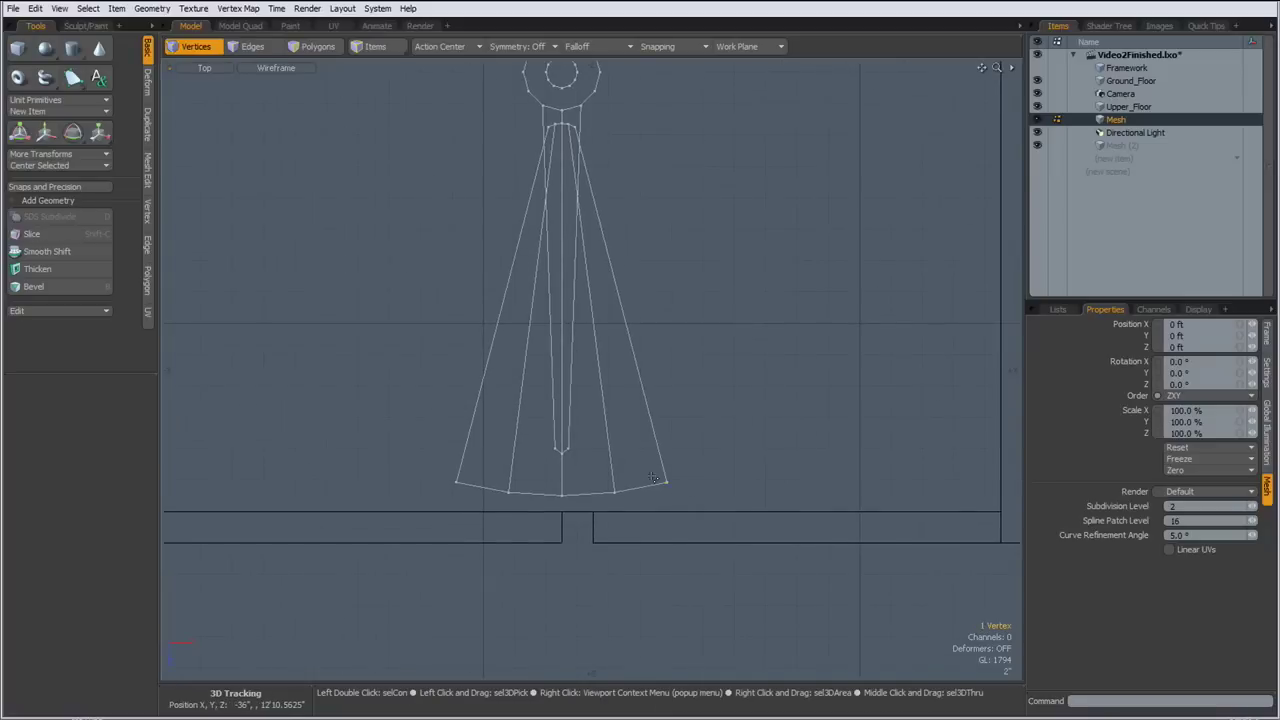
shift+click(457, 483)
key(b)
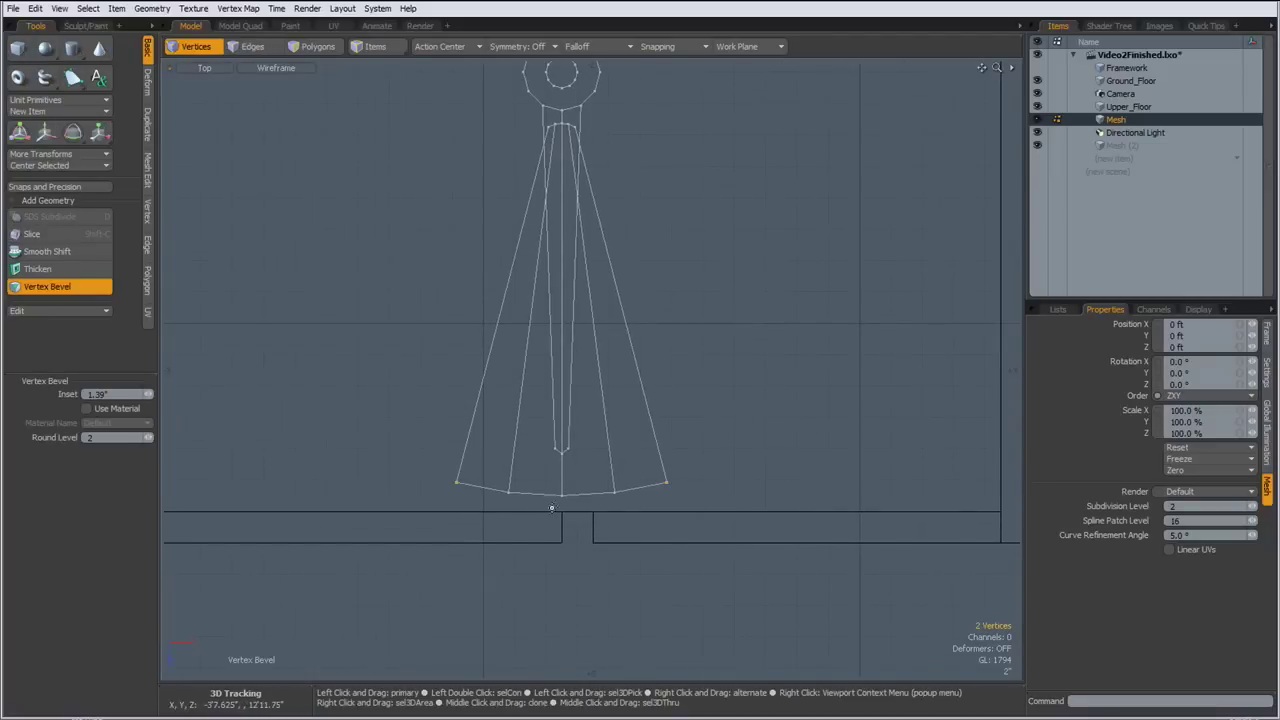
drag(783, 119, 846, 119)
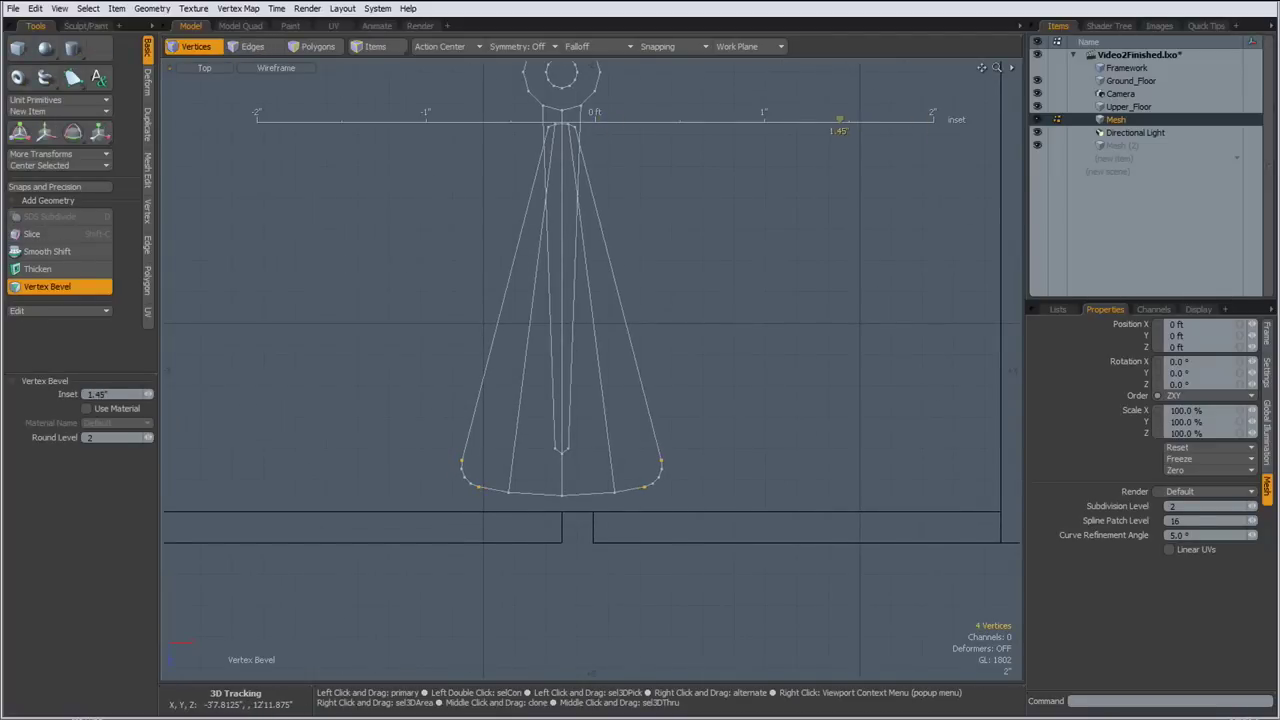
key(space)
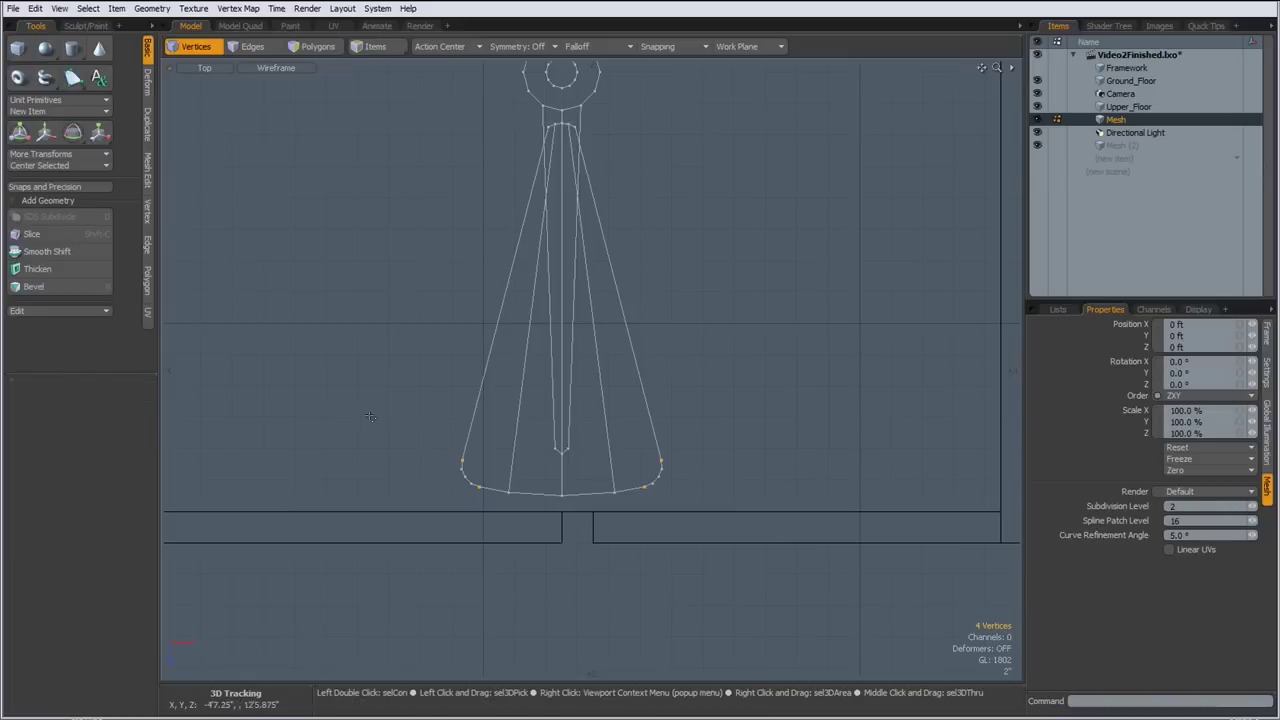
Restore Texture shading and extrude the tread's polygons 1.0313" along Y in the perspective view
click(278, 69)
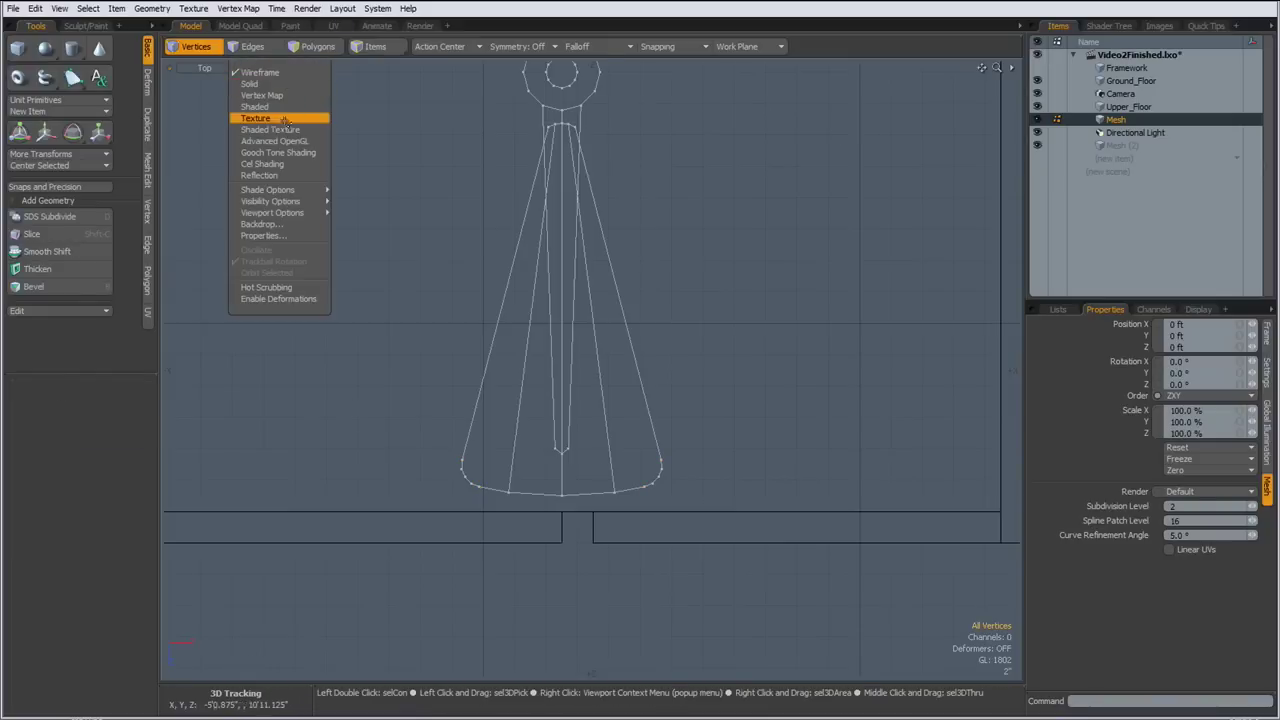
click(283, 119)
key(ctrl+space)
alt+drag(634, 403, 585, 421)
key(space)
key(space)
click(662, 493)
key(shift+x)
click(634, 465)
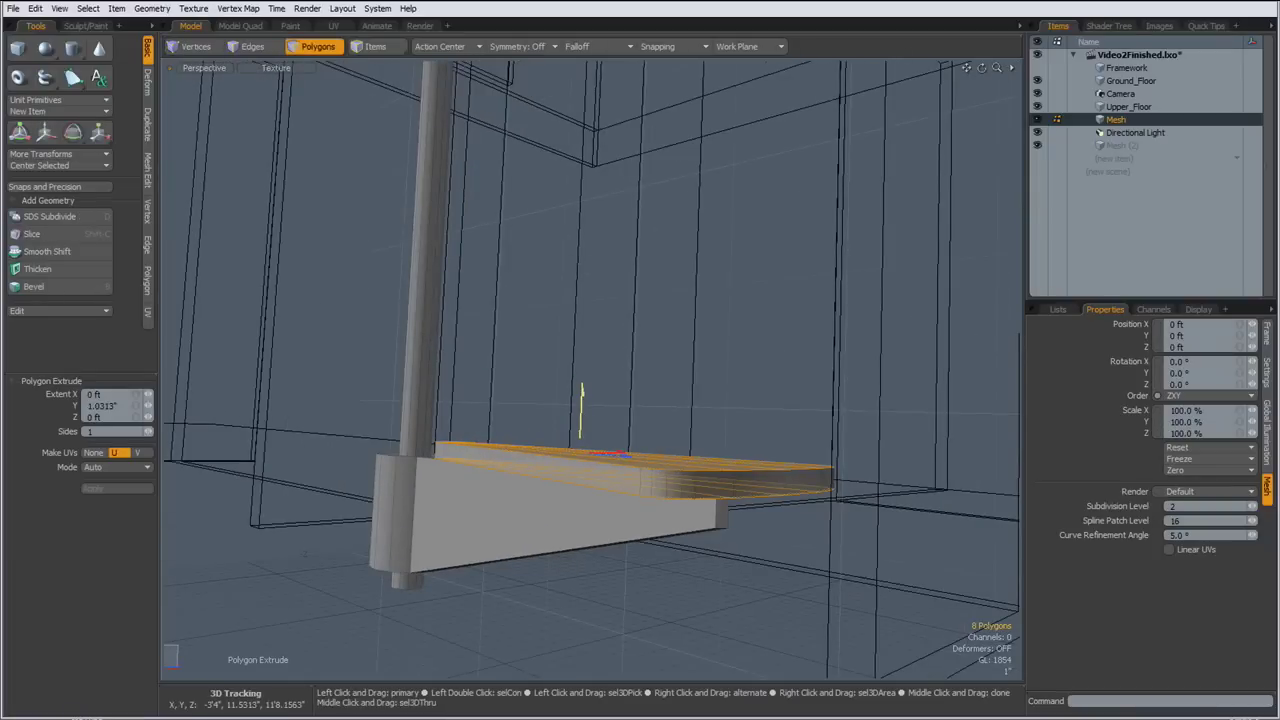
key(space)
click(626, 366)
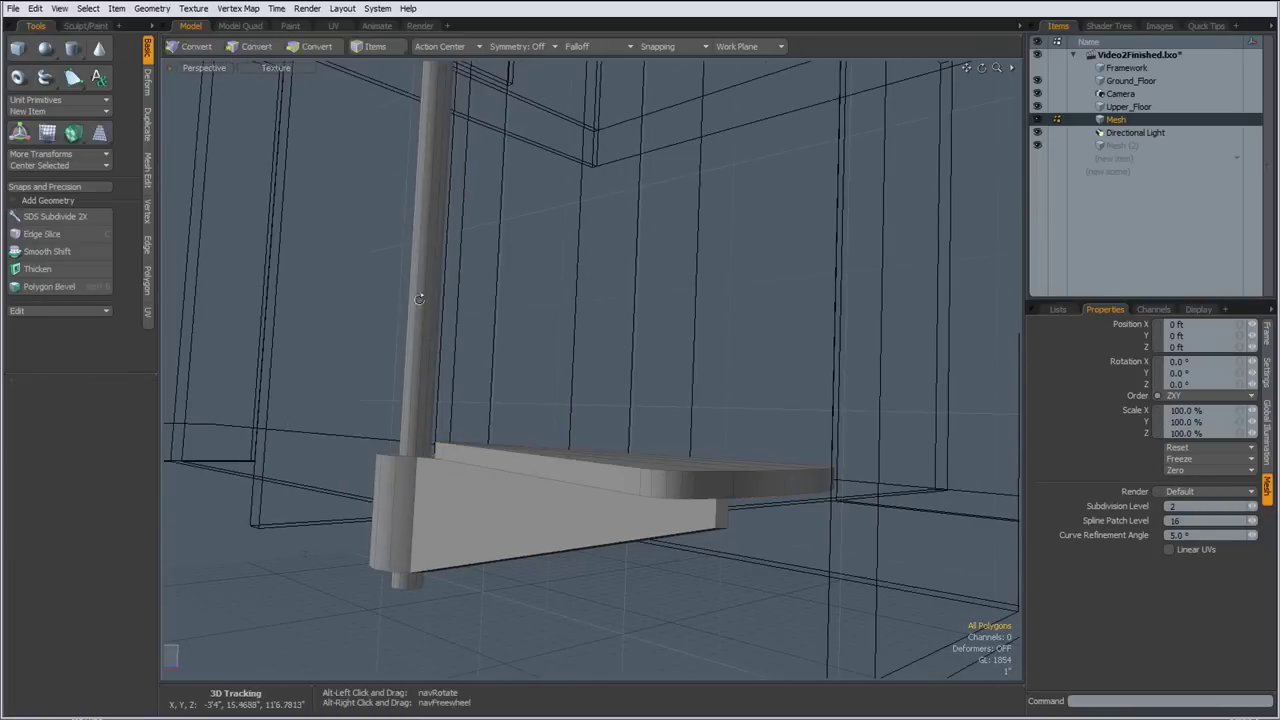
Align the work plane to the top face of the collar around the pole
alt+drag(423, 294, 450, 400)
alt+shift+drag(530, 400, 576, 502)
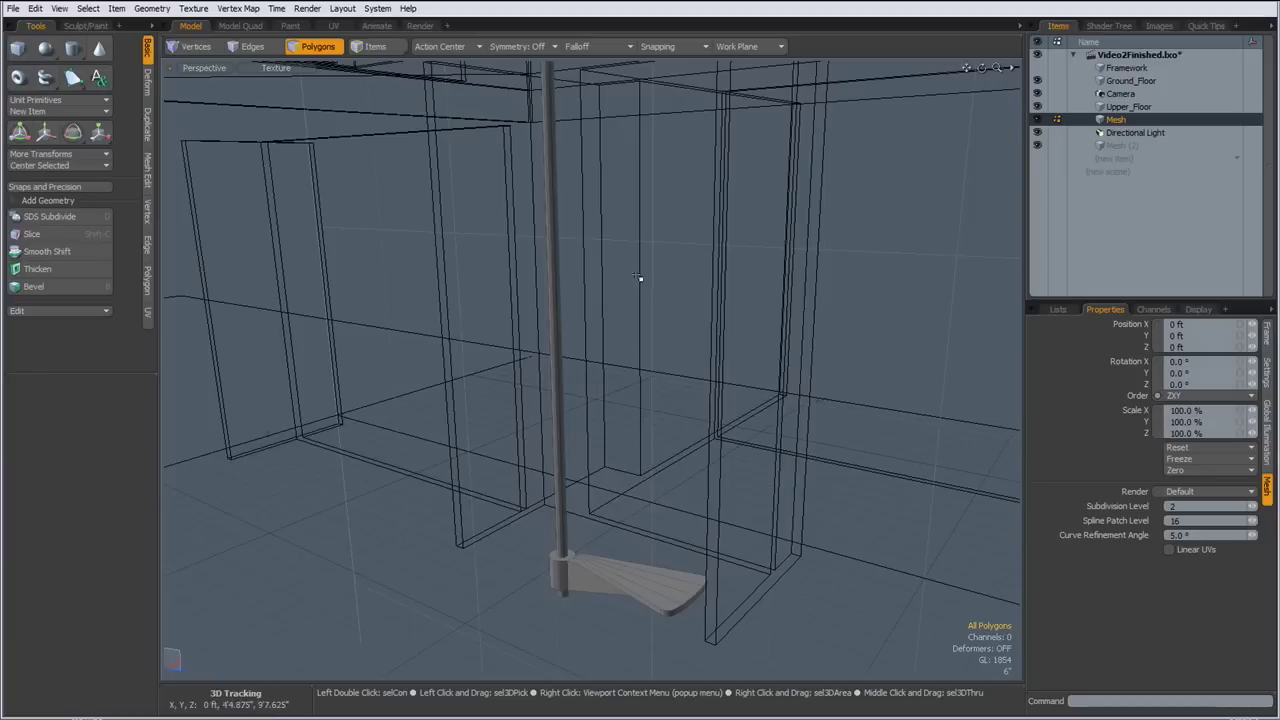
ctrl+alt+drag(557, 566, 572, 551)
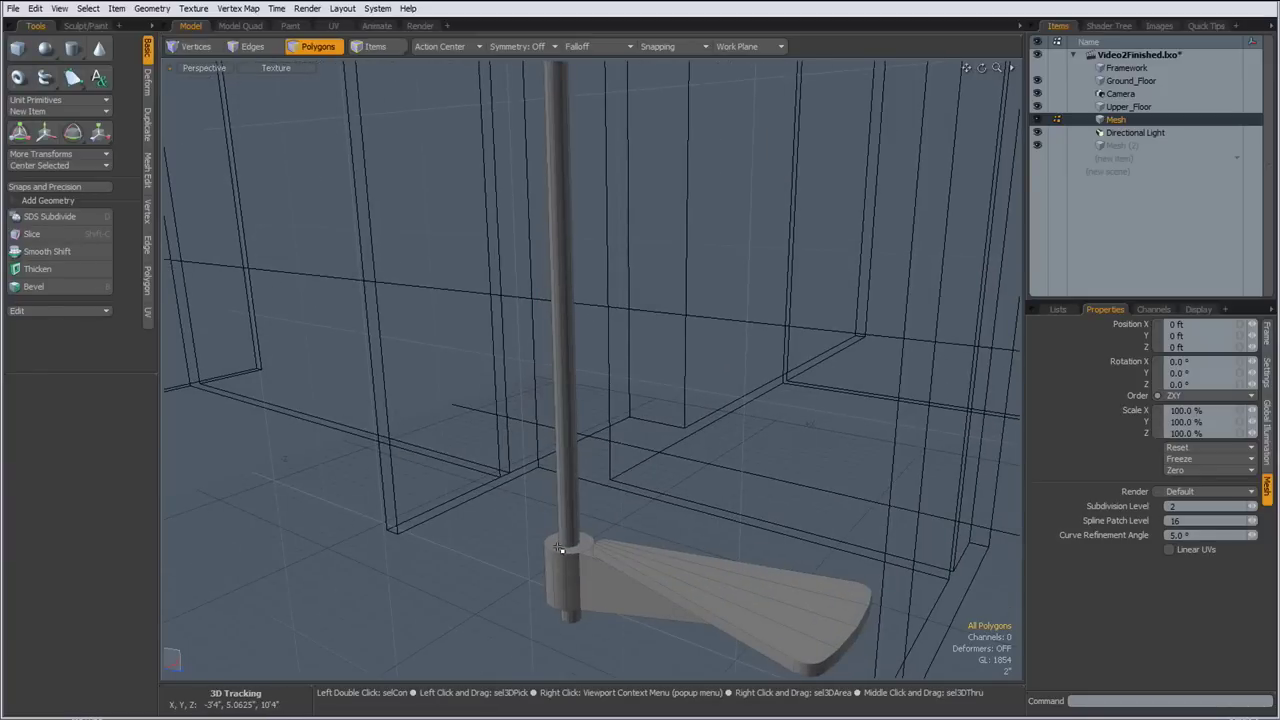
click(560, 548)
click(752, 47)
click(764, 58)
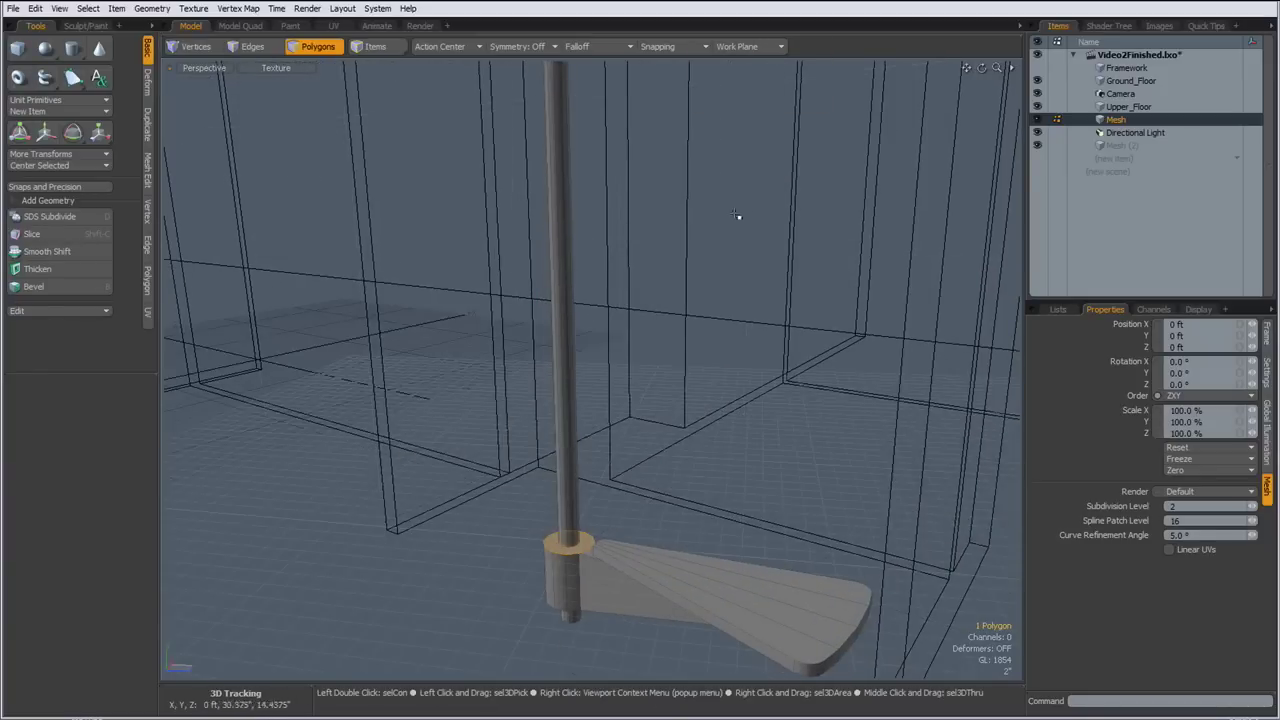
click(535, 457)
Select the connected collar, support arm and tread, and set the action center to Origin
double_click(609, 584)
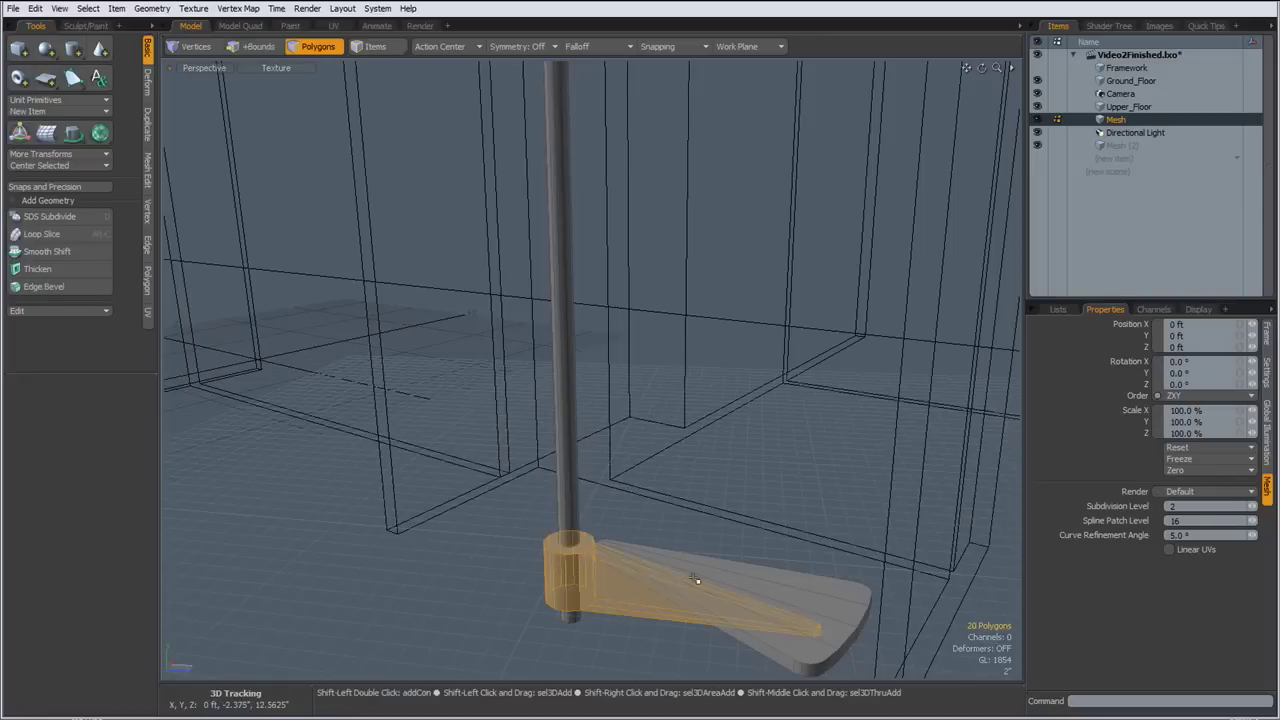
alt+drag(600, 529, 527, 107)
click(462, 46)
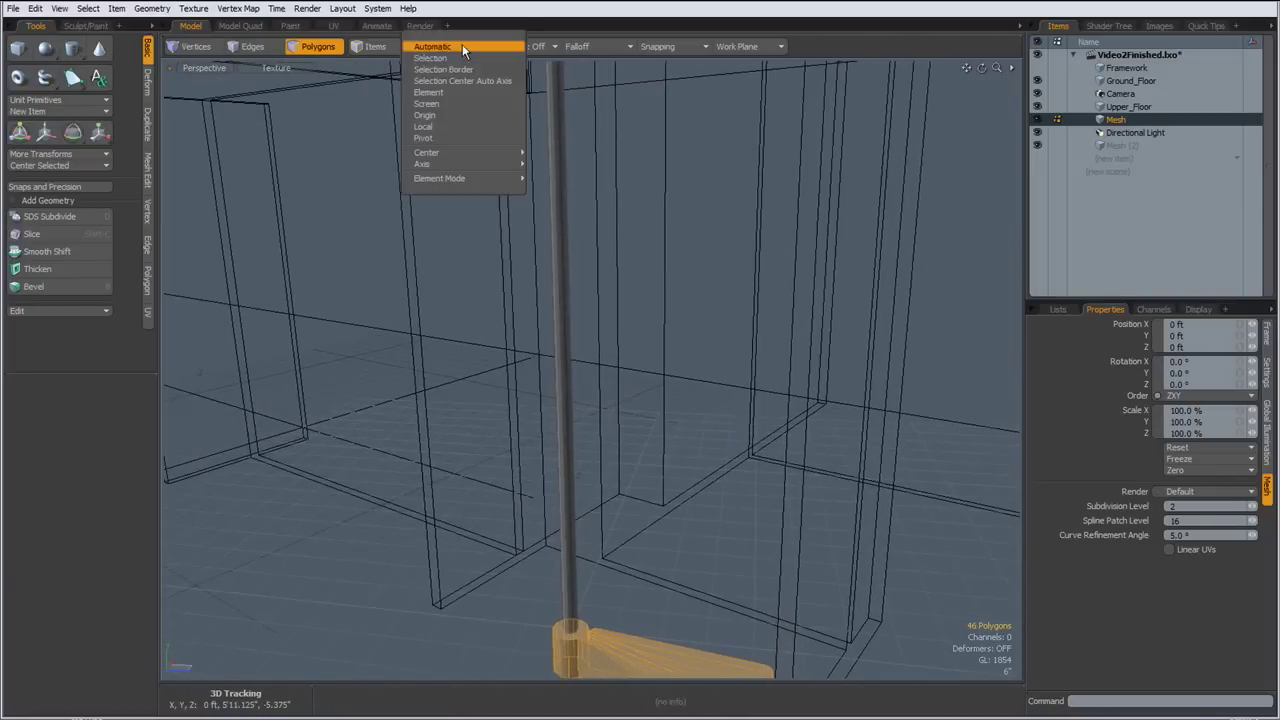
click(476, 118)
ctrl+alt+drag(551, 223, 537, 531)
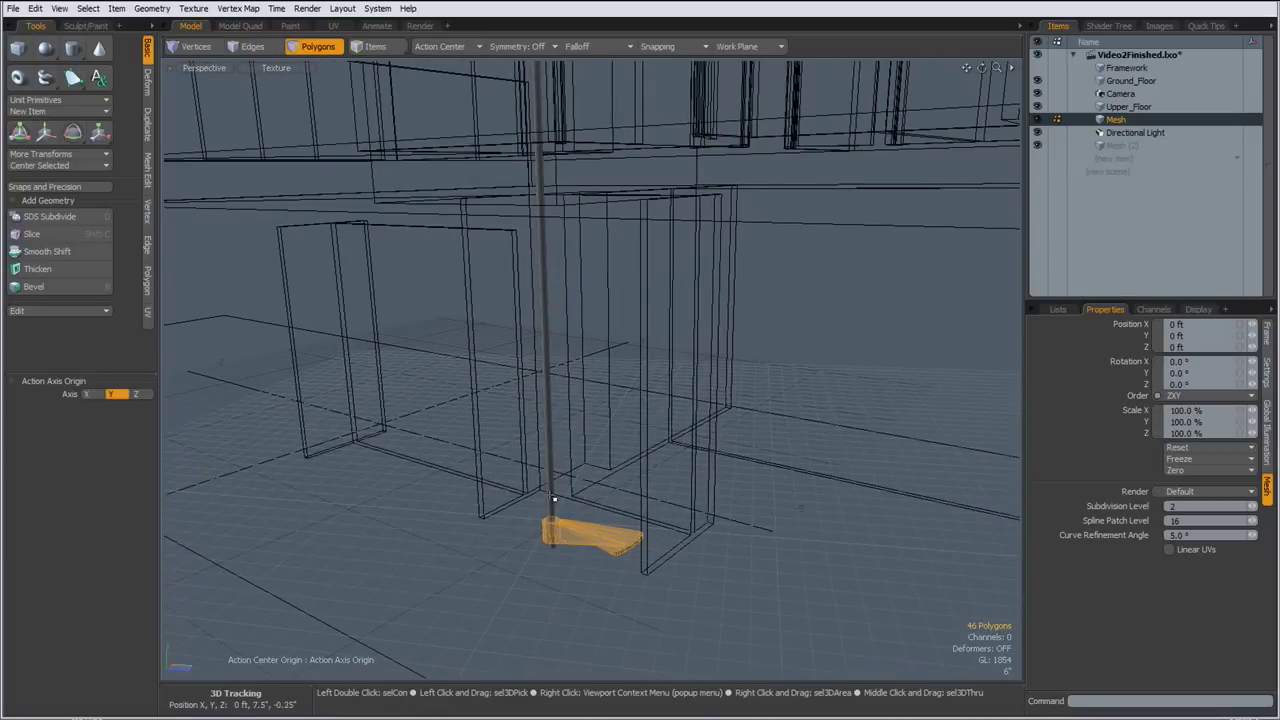
Radial-array the selected collar, arm and tread into 14 copies around the pole's Y axis with a 7'3.75" offset
click(147, 125)
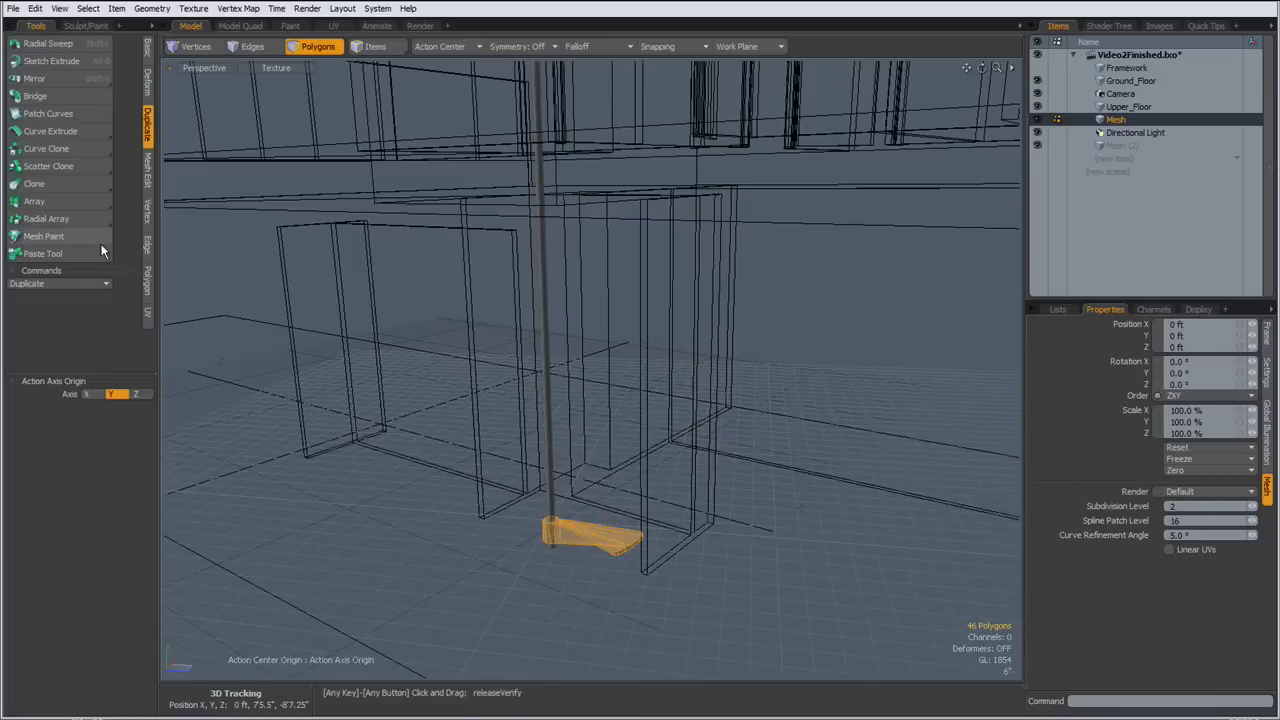
click(90, 218)
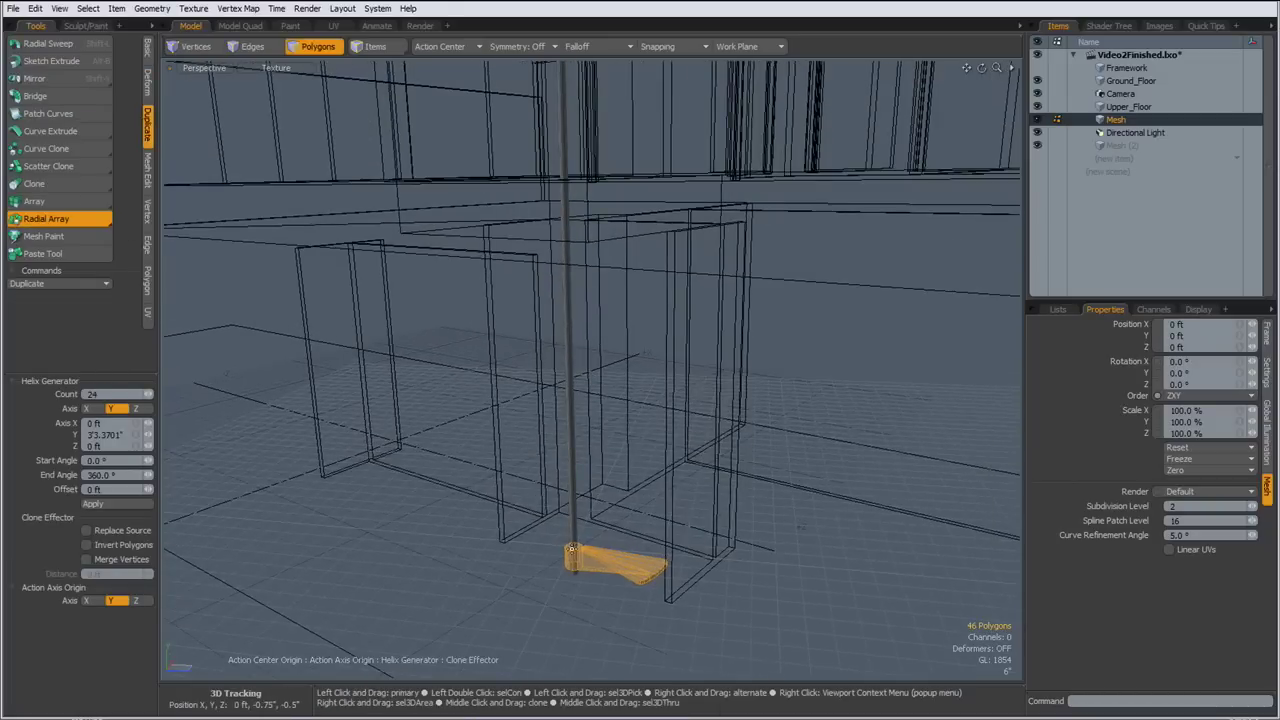
click(571, 548)
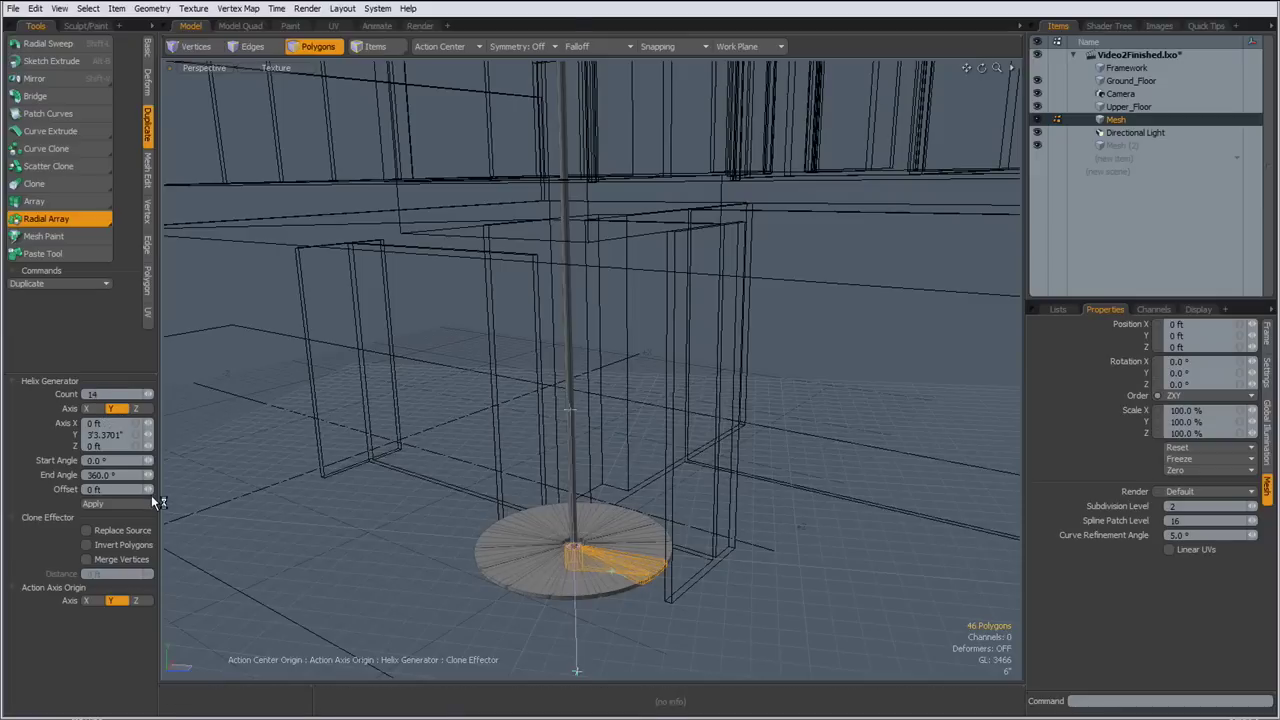
drag(149, 491, 150, 264)
drag(149, 490, 150, 270)
drag(148, 489, 220, 487)
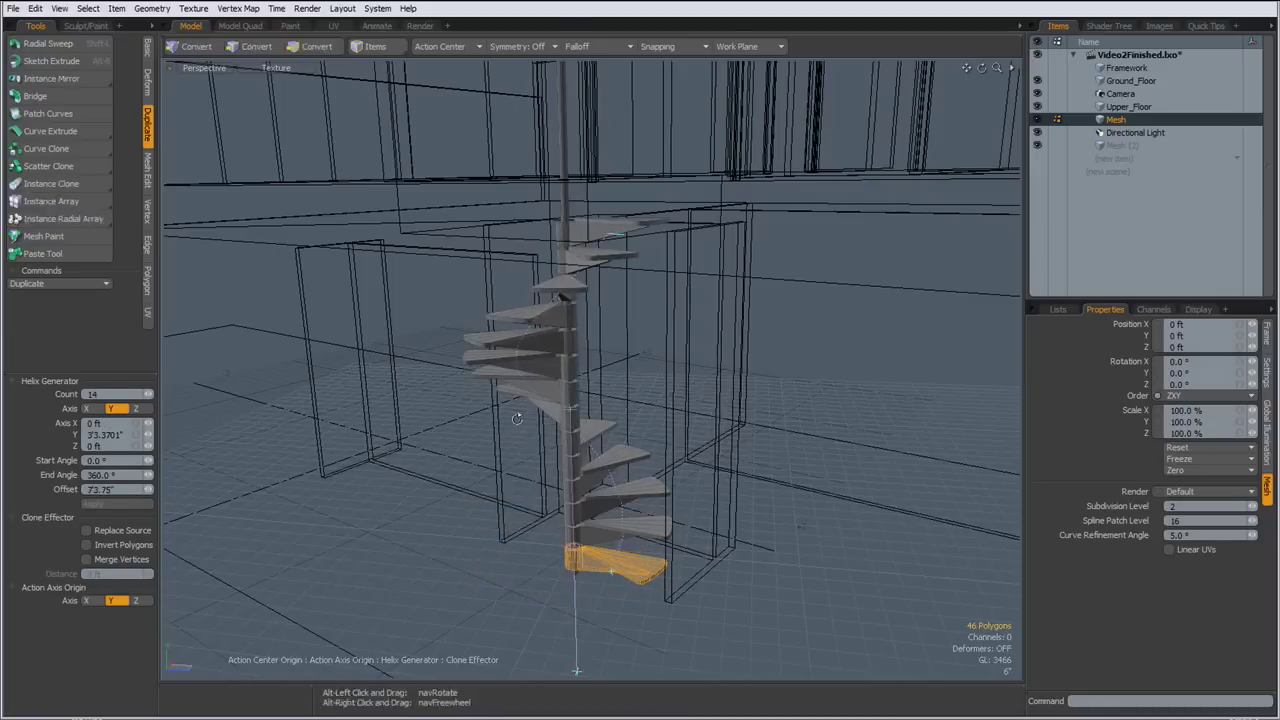
Set the radial array's offset to about 8'2", aligning the top tread with the upper floor in the Left view, and finish the array
alt+drag(517, 414, 320, 366)
key(ctrl+space)
click(357, 409)
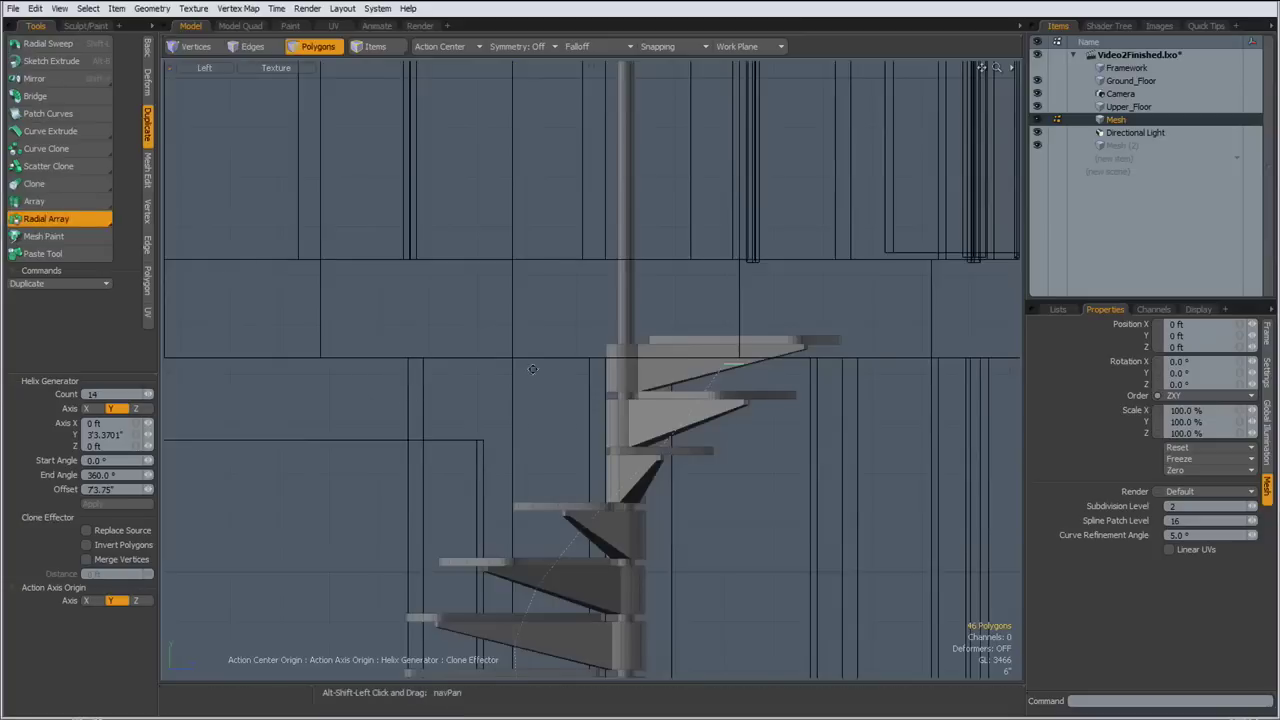
alt+shift+drag(532, 369, 415, 382)
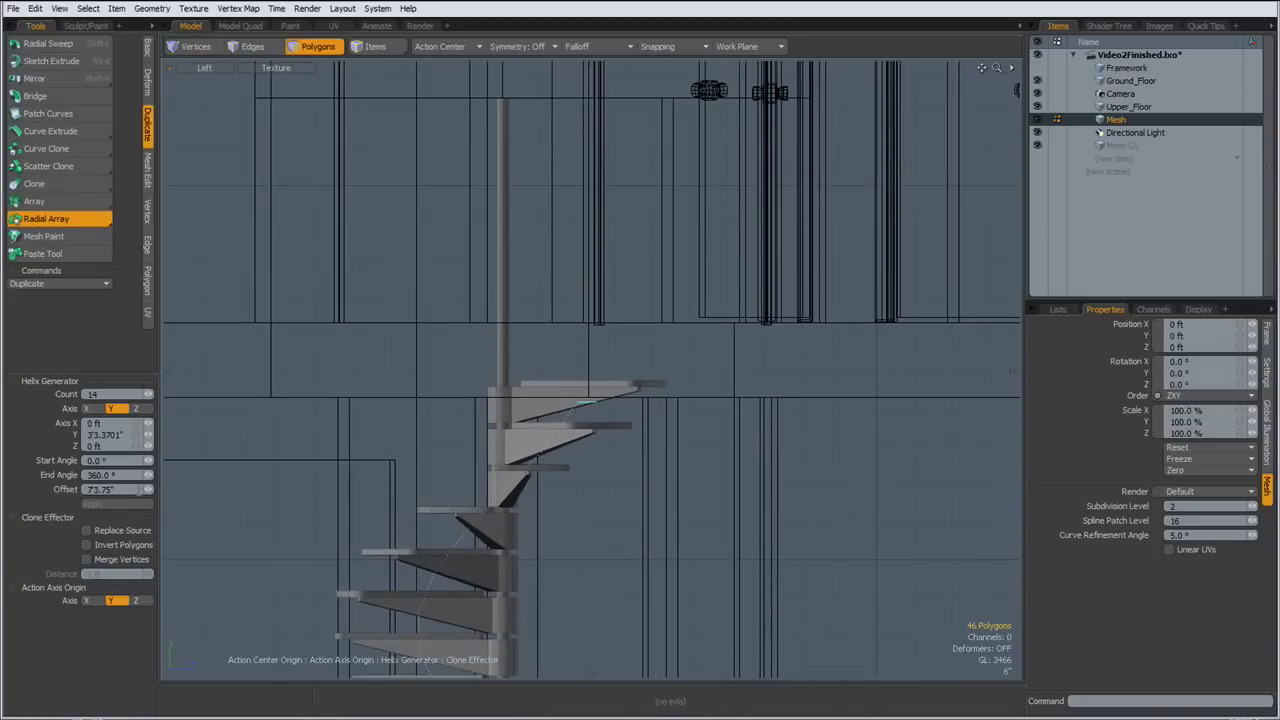
drag(148, 489, 182, 489)
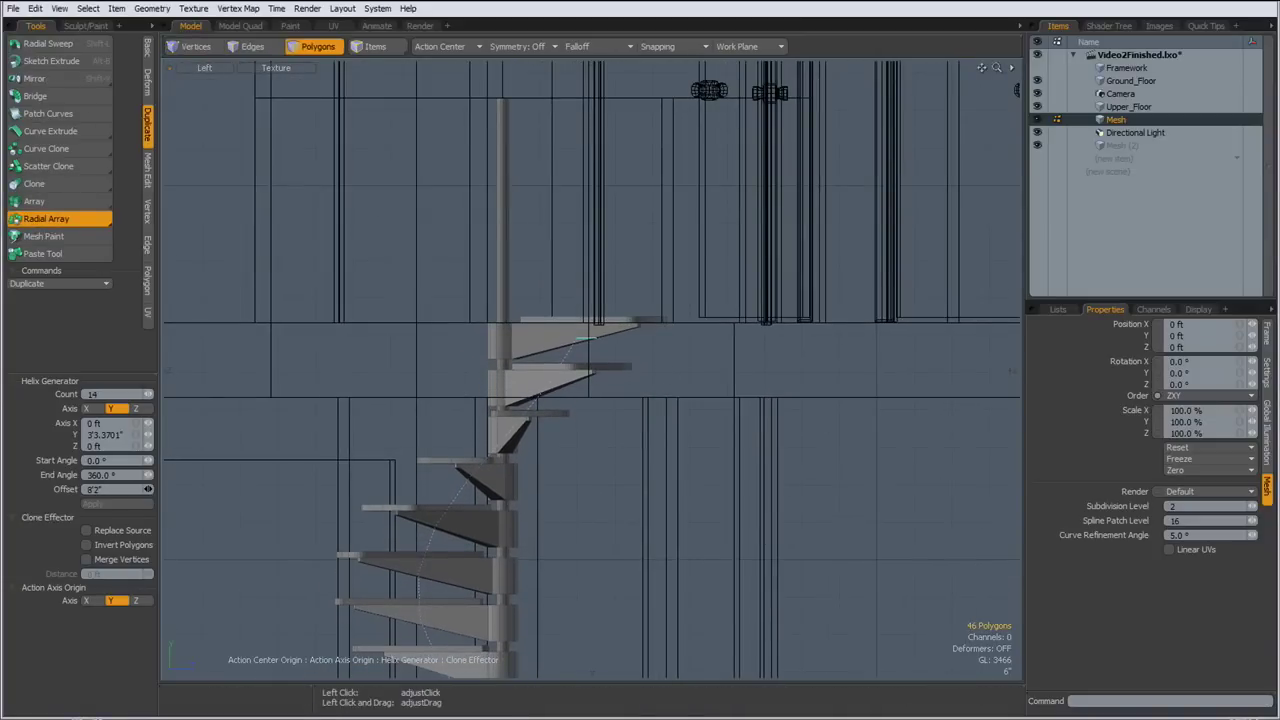
drag(182, 489, 178, 489)
key(space)
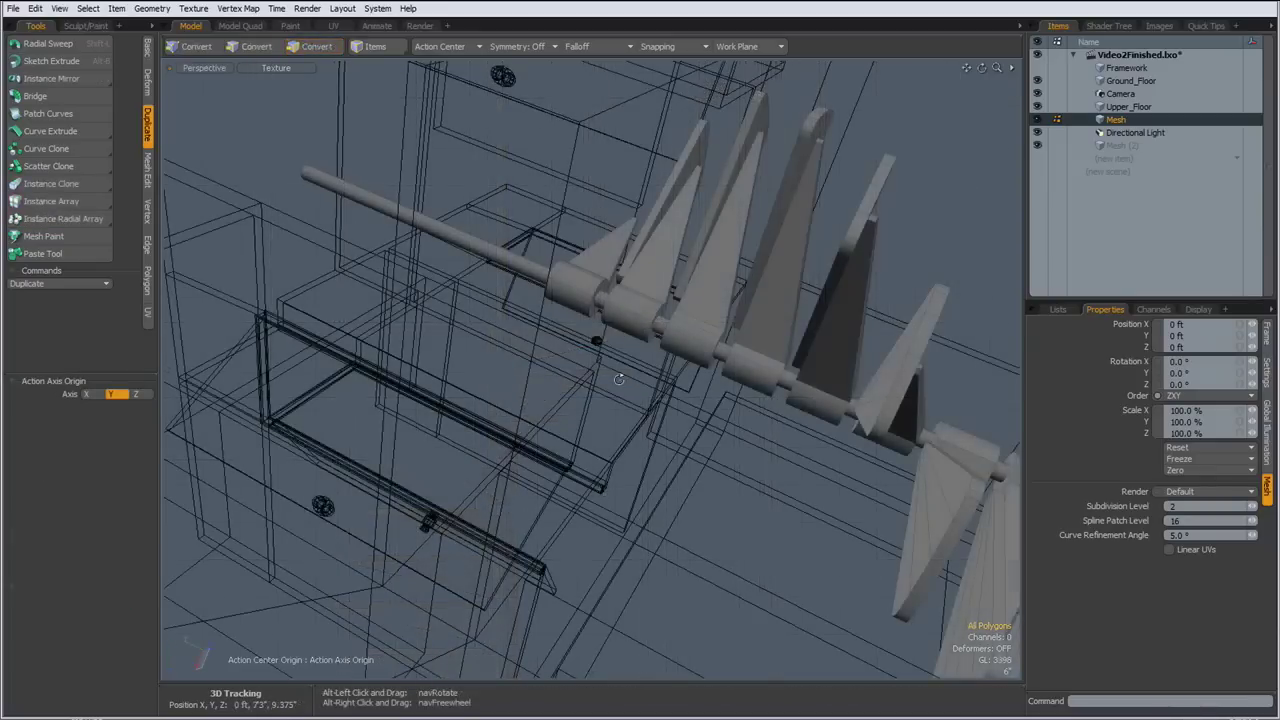
Select the underside polygons of all 14 collars along the pole, from the top of the stair down to the bottom
scroll(614, 372, up, 3)
alt+drag(599, 317, 580, 299)
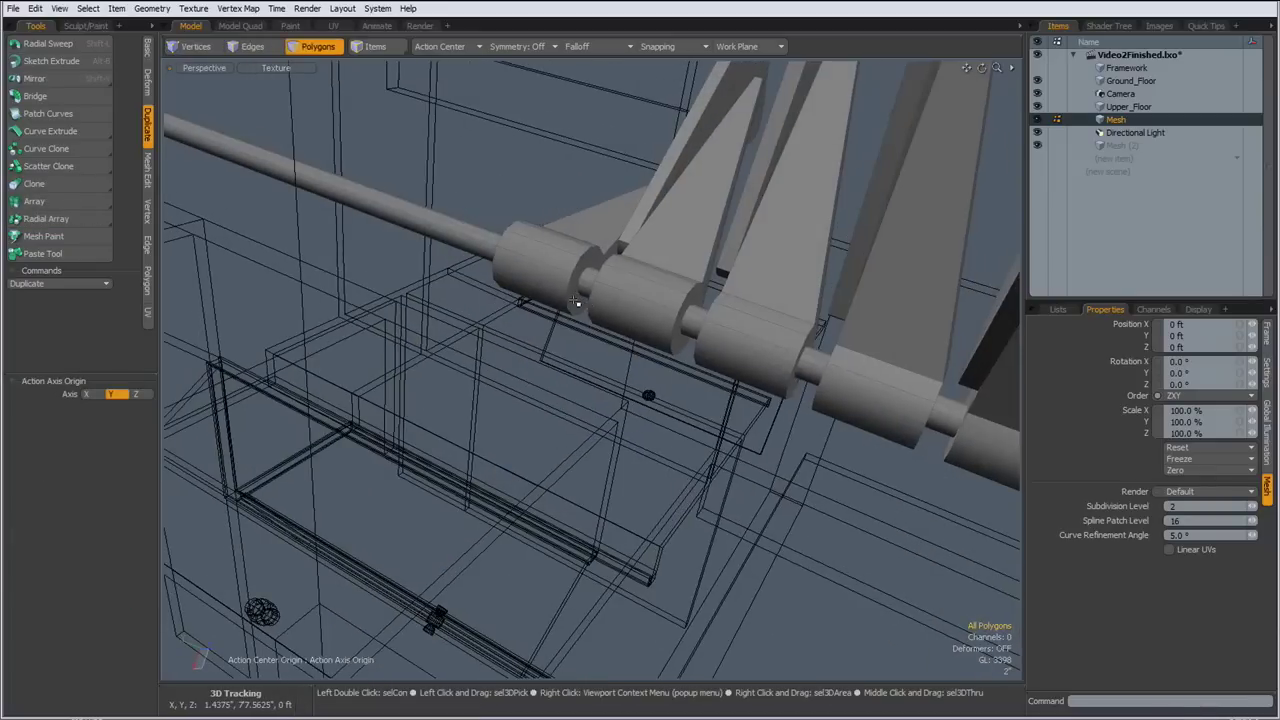
click(577, 302)
shift+click(681, 342)
alt+drag(754, 397, 549, 449)
shift+click(760, 340)
shift+click(655, 344)
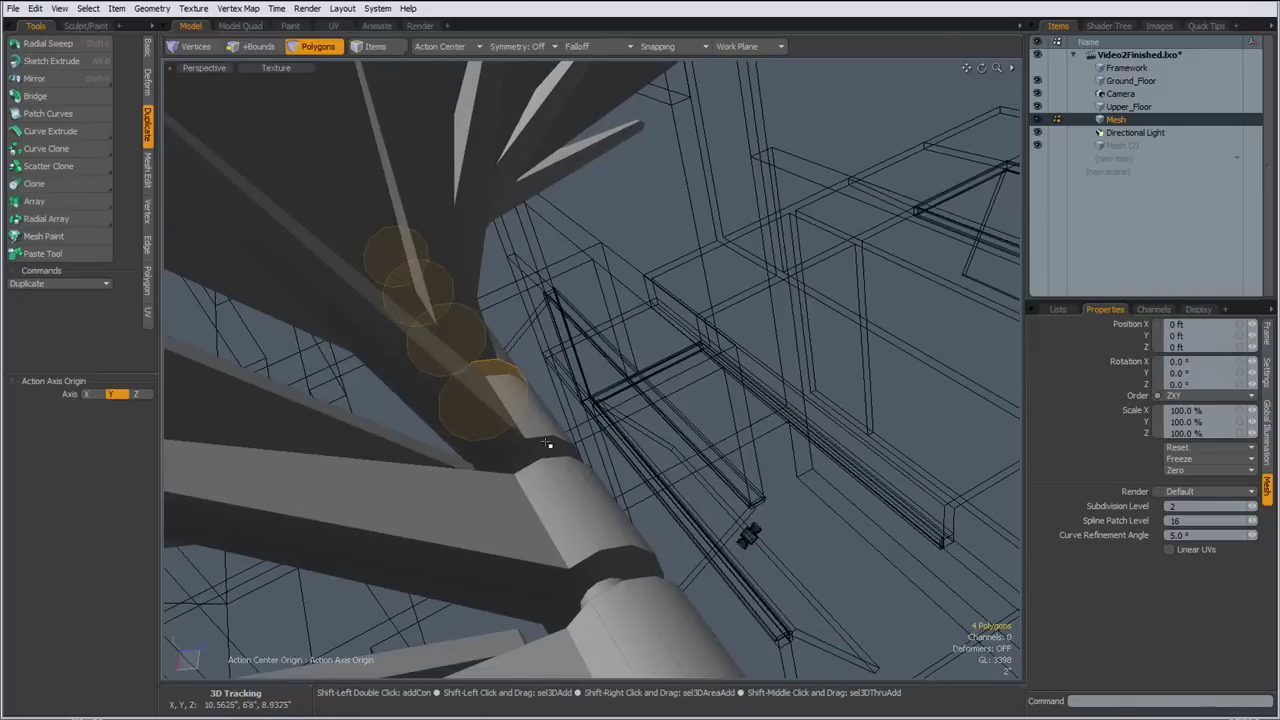
shift+click(540, 452)
shift+click(603, 590)
alt+drag(603, 590, 681, 394)
shift+click(672, 378)
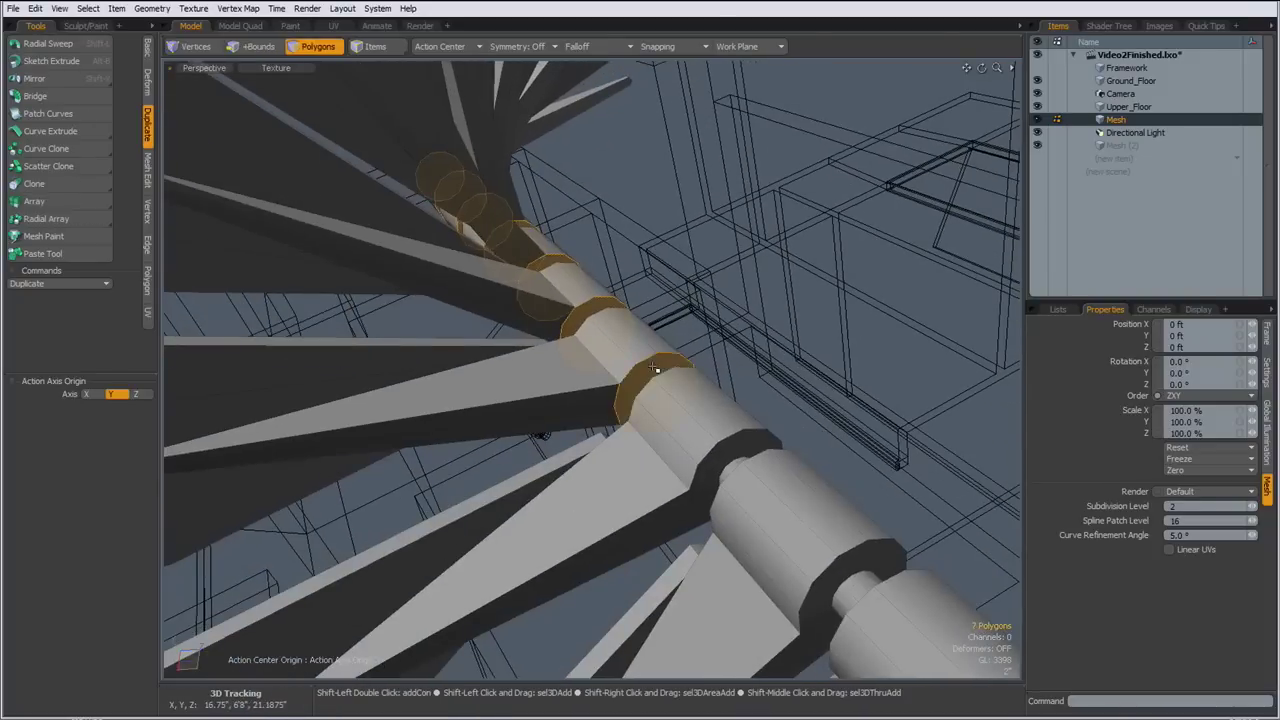
shift+click(701, 435)
shift+click(850, 575)
alt+drag(850, 575, 640, 370)
shift+click(721, 442)
shift+click(645, 370)
shift+click(712, 449)
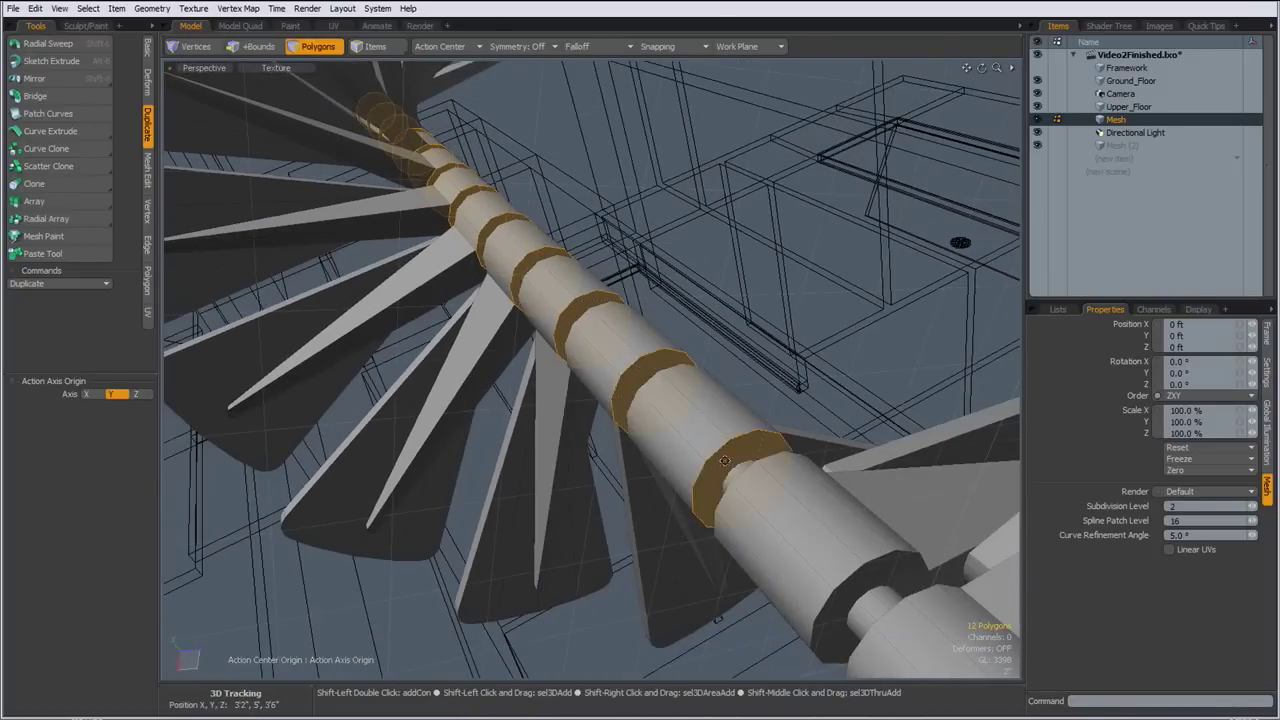
alt+drag(712, 449, 681, 333)
shift+click(681, 333)
shift+click(831, 458)
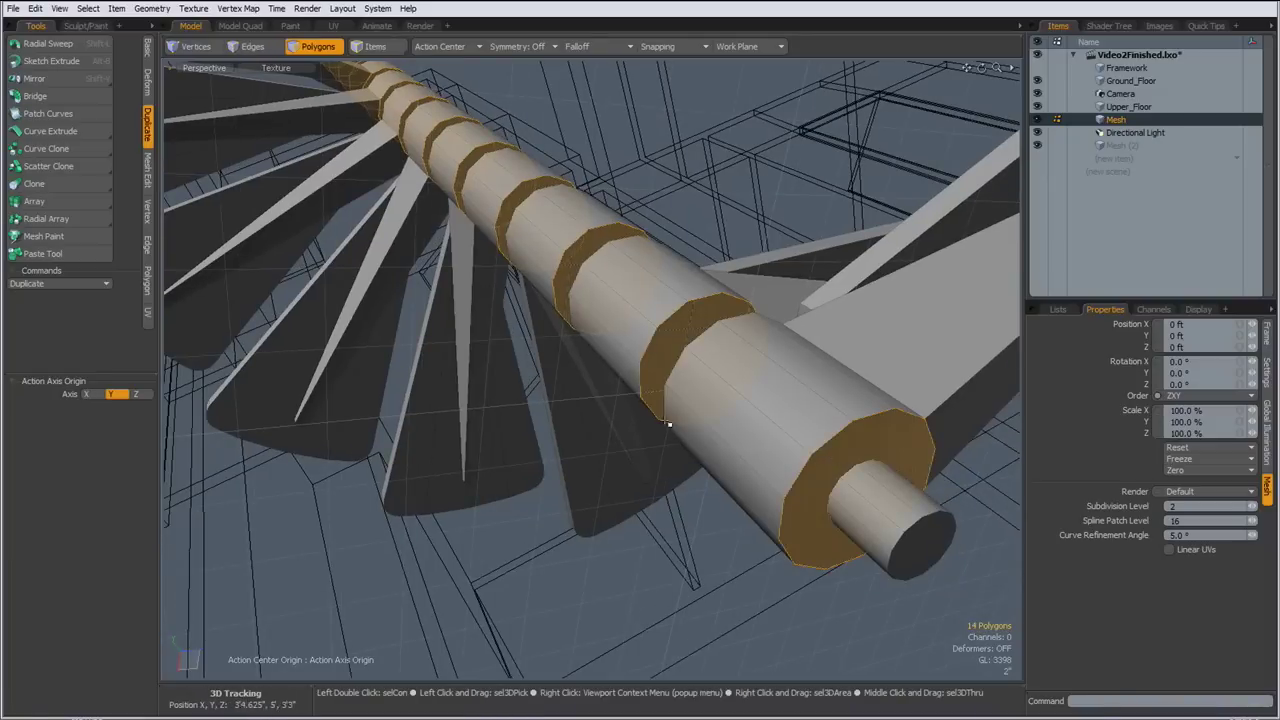
Bevel the selected collar undersides with a shift of about 1.61" and an inset of about 0.016" to close the gaps between collars
key(b)
click(607, 379)
alt+drag(607, 379, 590, 405)
ctrl+alt+drag(590, 405, 675, 384)
drag(608, 310, 634, 330)
ctrl+alt+drag(774, 423, 696, 390)
alt+shift+drag(696, 390, 760, 345)
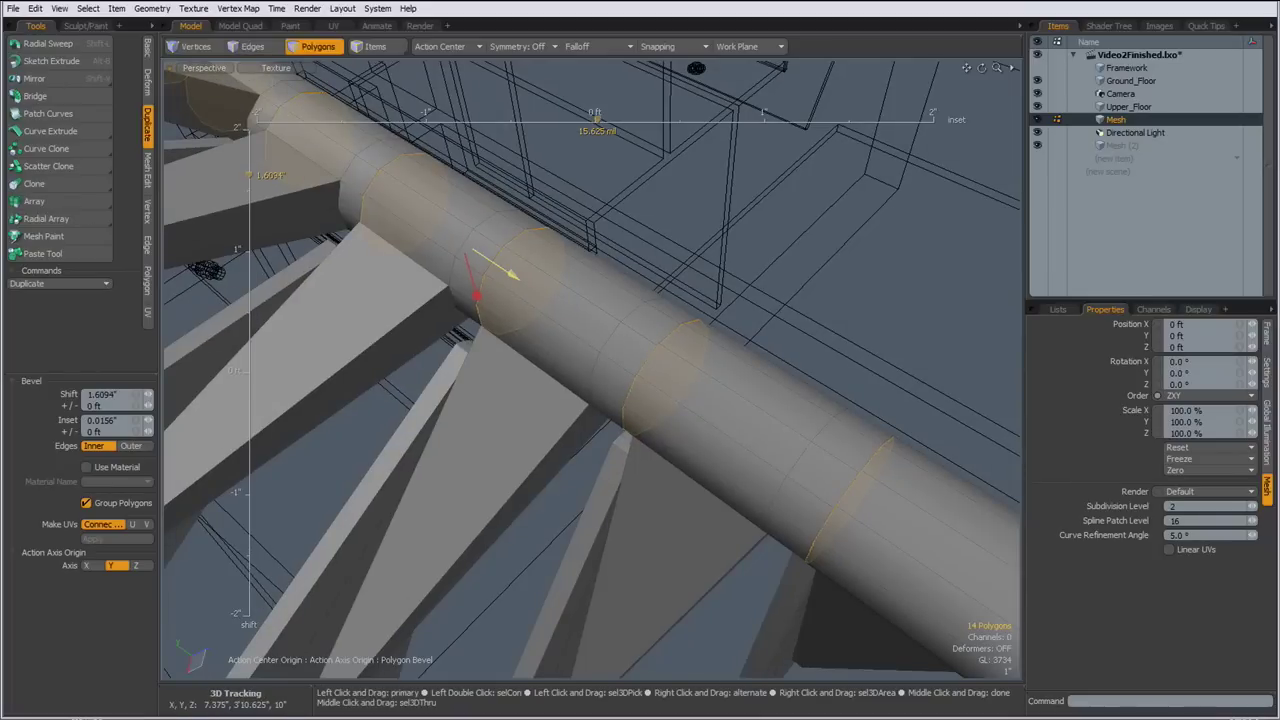
drag(511, 273, 514, 275)
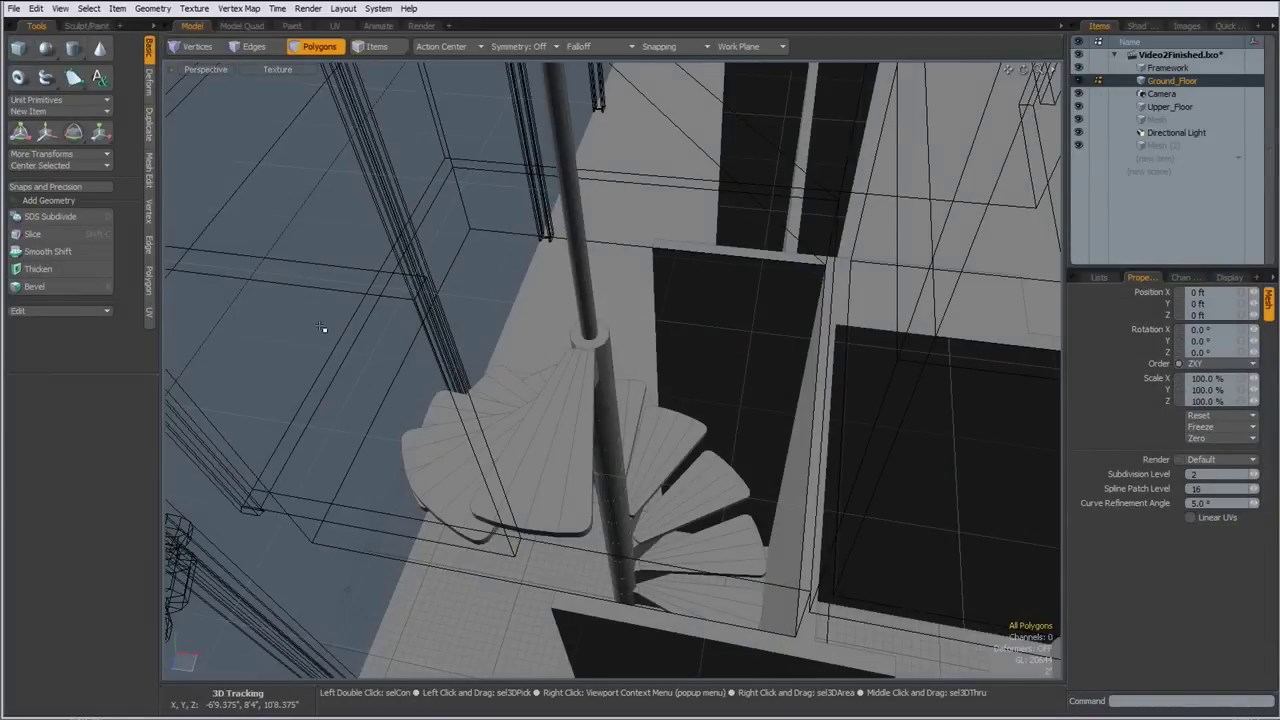
Select the strip of polygons along the top tread's open side edge and delete it
alt+drag(586, 320, 583, 536)
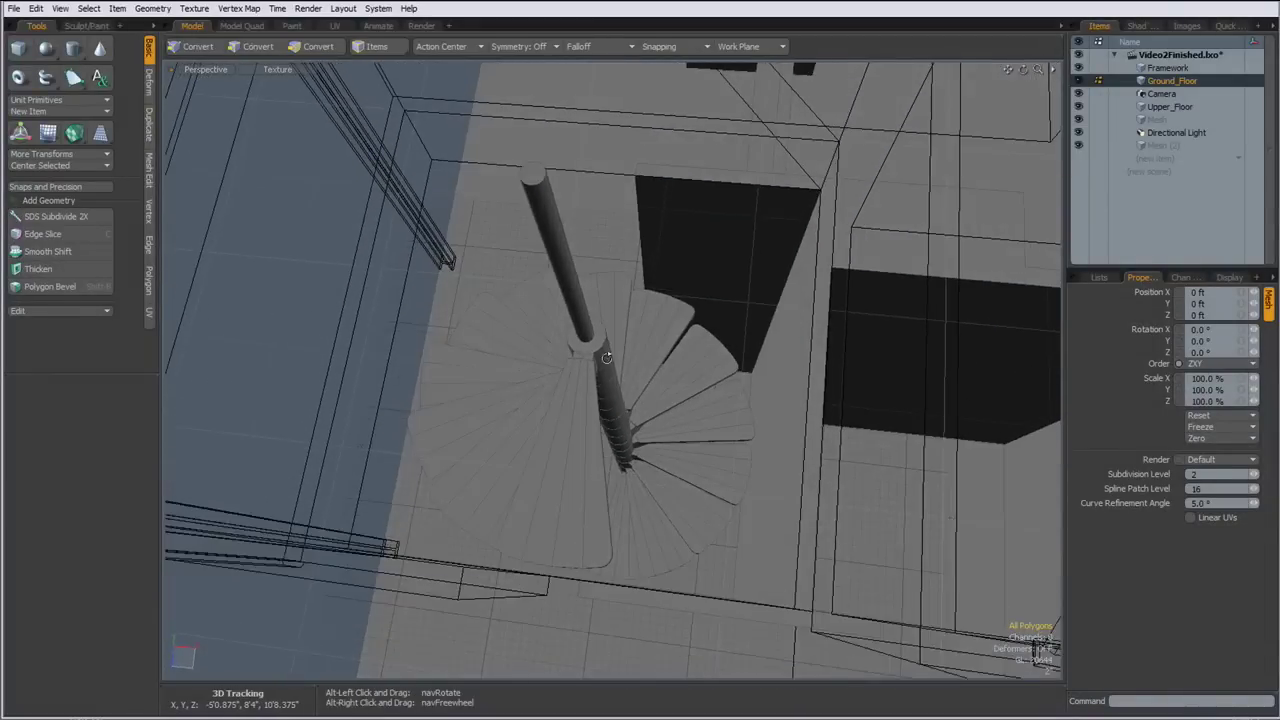
alt+drag(604, 355, 704, 376)
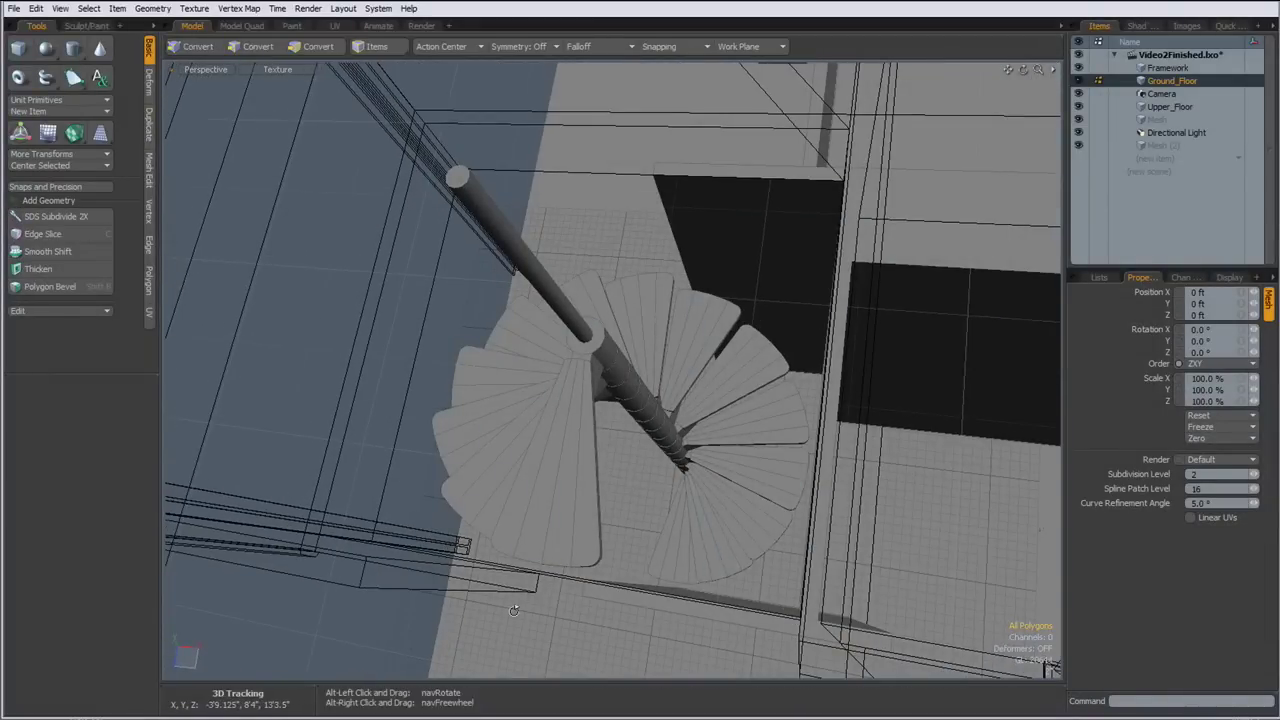
alt+drag(716, 486, 598, 500)
alt+drag(701, 511, 460, 363)
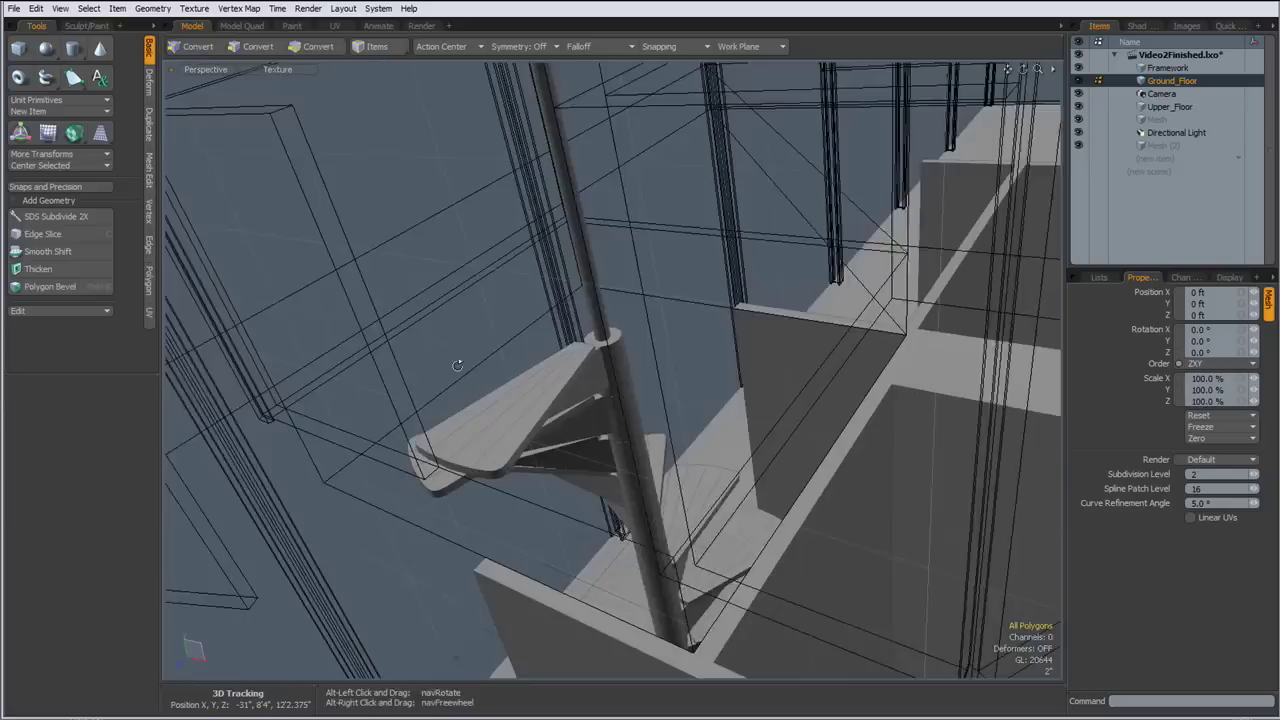
scroll(460, 363, up, 3)
alt+drag(477, 406, 480, 390)
mouse_move(517, 450)
mouse_down()
mouse_move(487, 461)
mouse_move(532, 205)
mouse_up()
shift+click(506, 335)
mouse_move(620, 298)
alt+mouse_down()
mouse_move(539, 323)
mouse_move(598, 371)
mouse_move(606, 397)
alt+mouse_up()
shift+click(689, 358)
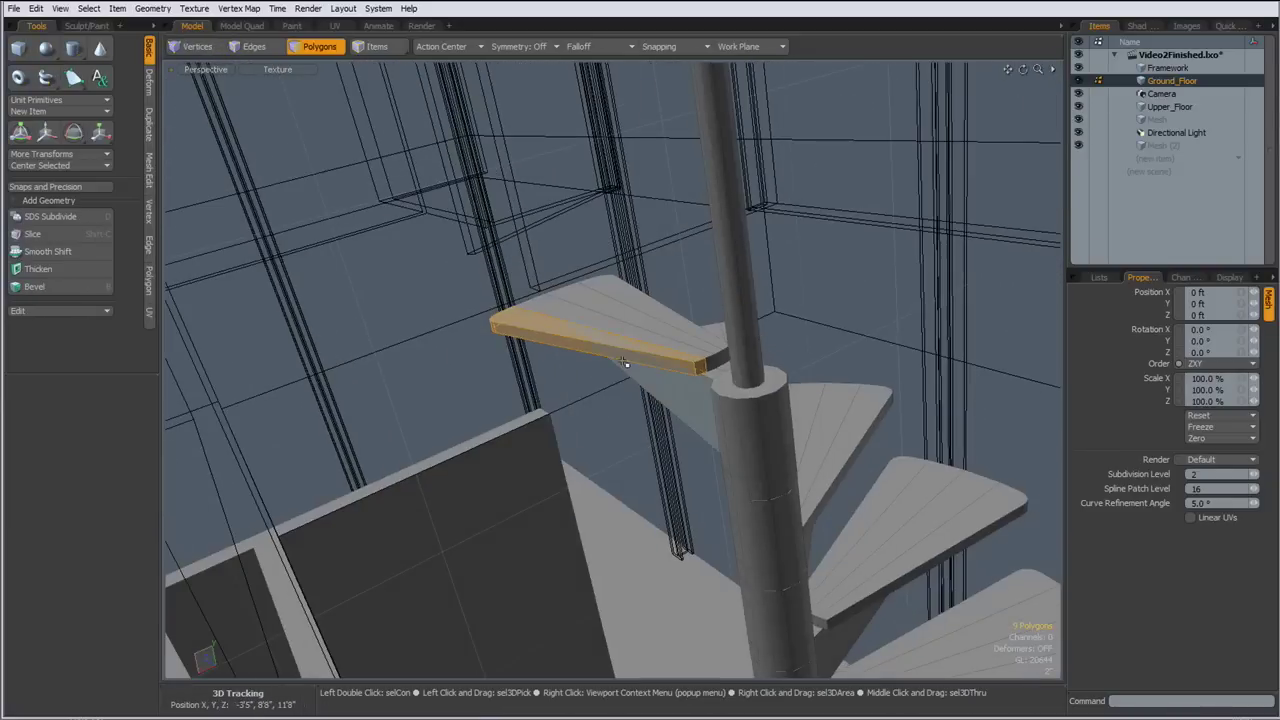
key(shift+Up)
key(Delete)
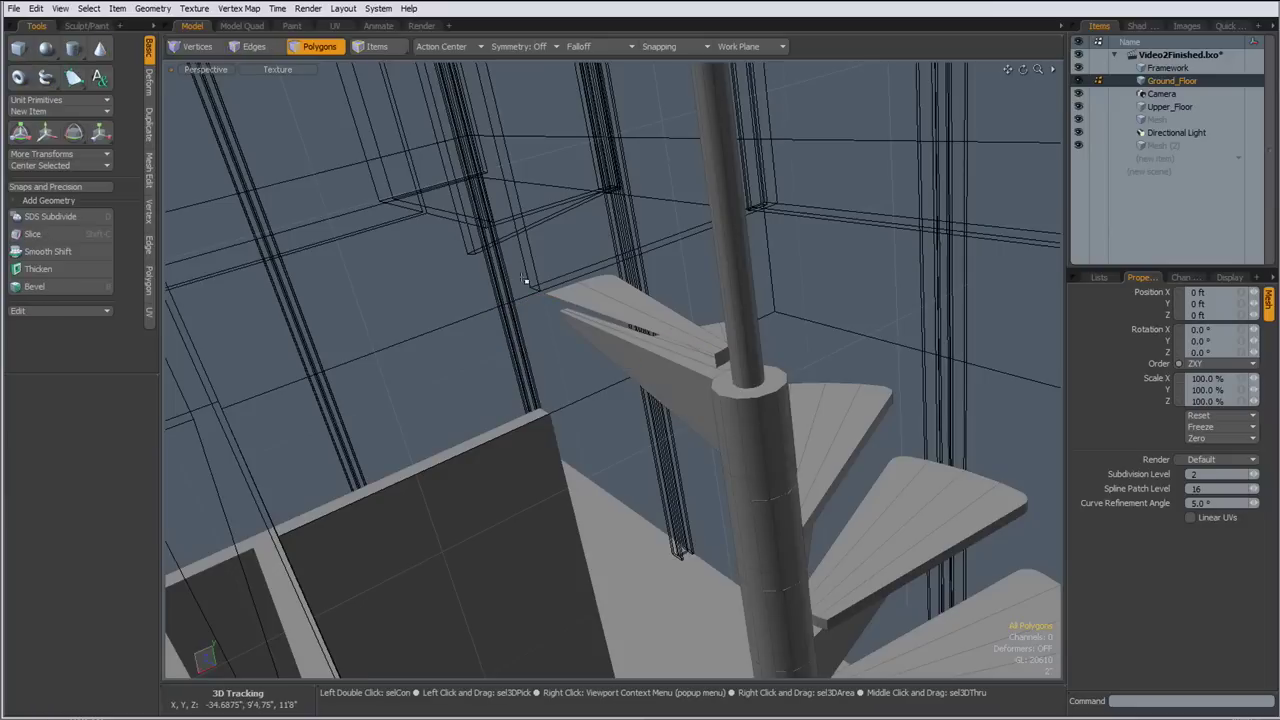
Select the open boundary edges on the top tread's cut side and cap them with a new polygon
key(space)
key(space)
double_click(581, 305)
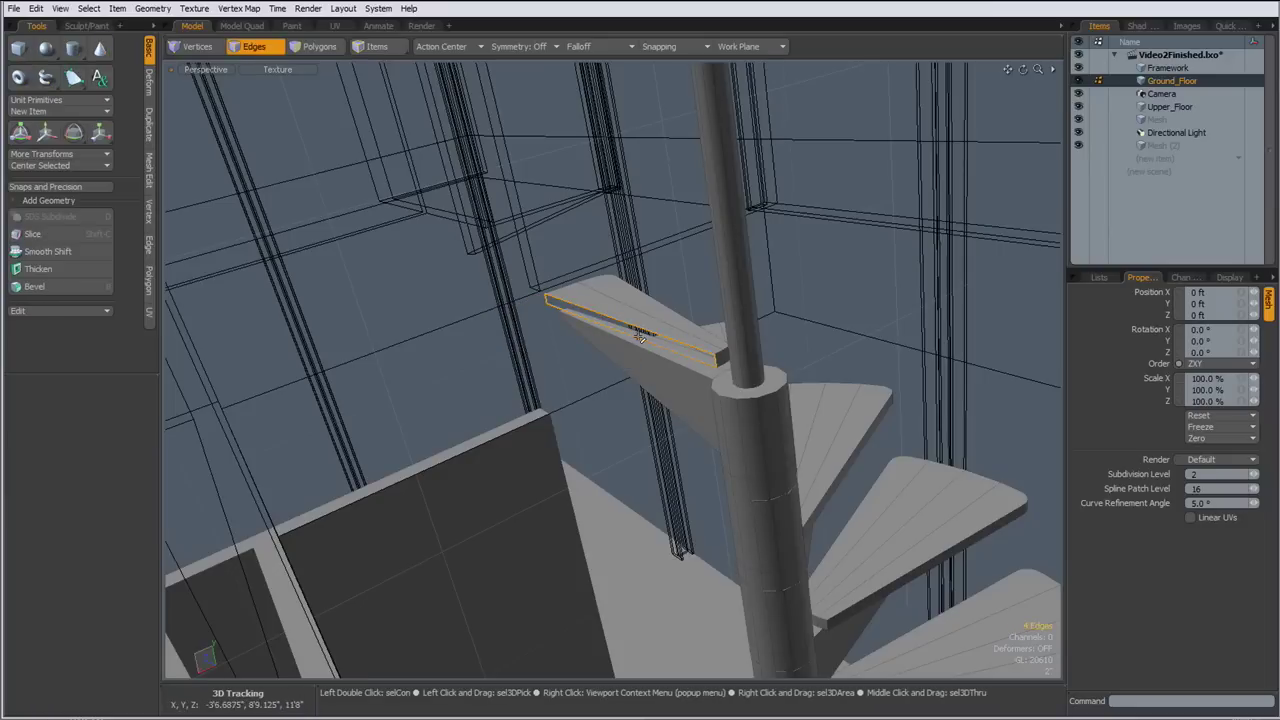
key(p)
key(space)
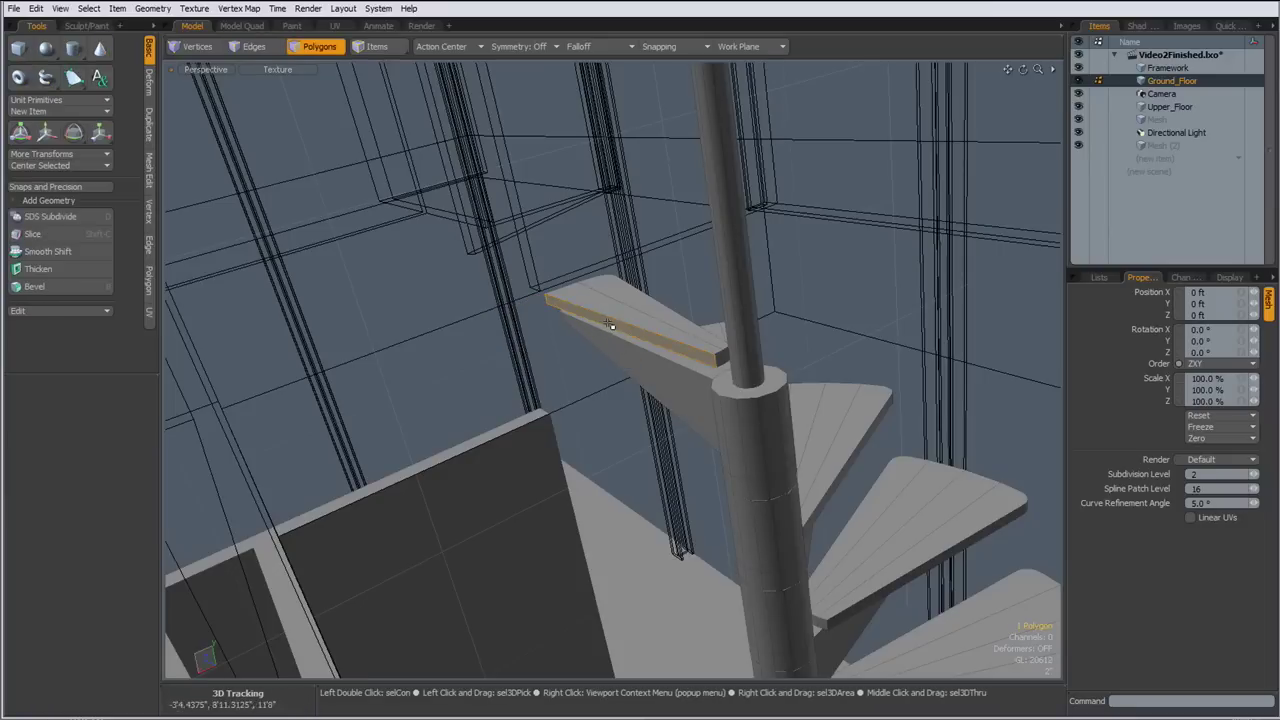
Bevel the top tread's cap polygon outward with a shift of 27.1406" and an inset of 0 to form a landing
alt+drag(663, 369, 626, 498)
key(b)
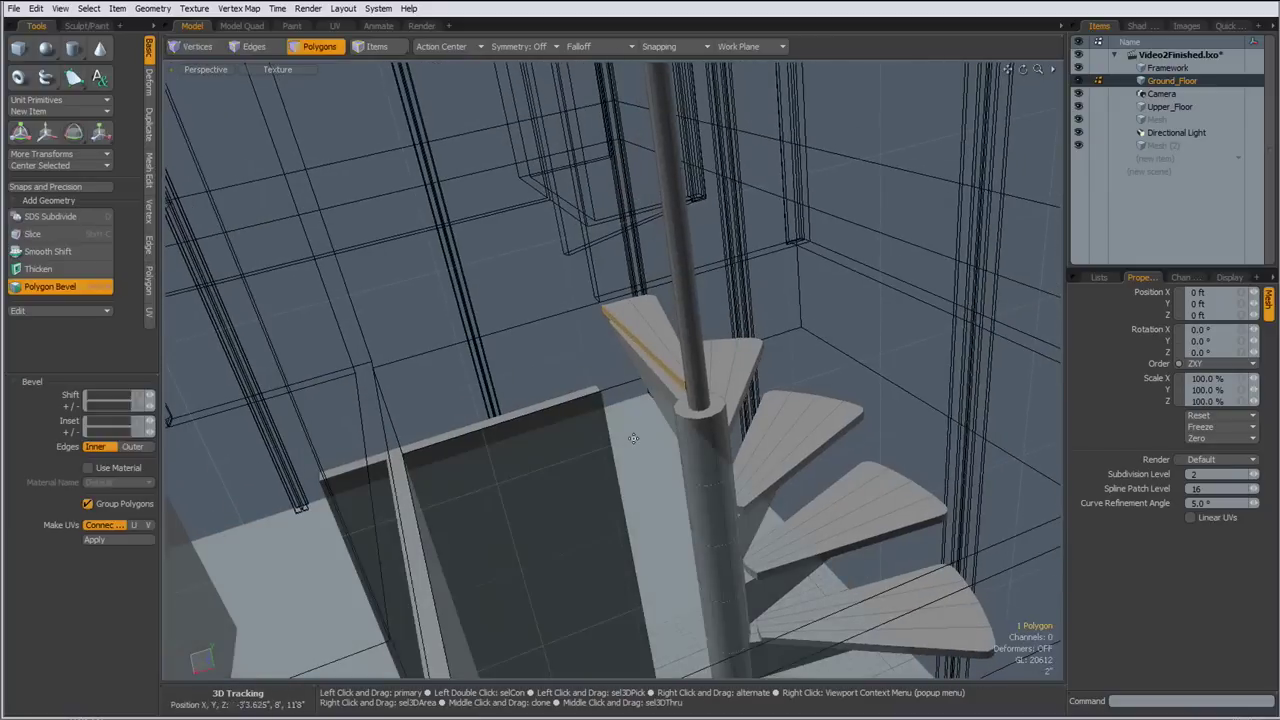
click(632, 434)
drag(587, 366, 324, 438)
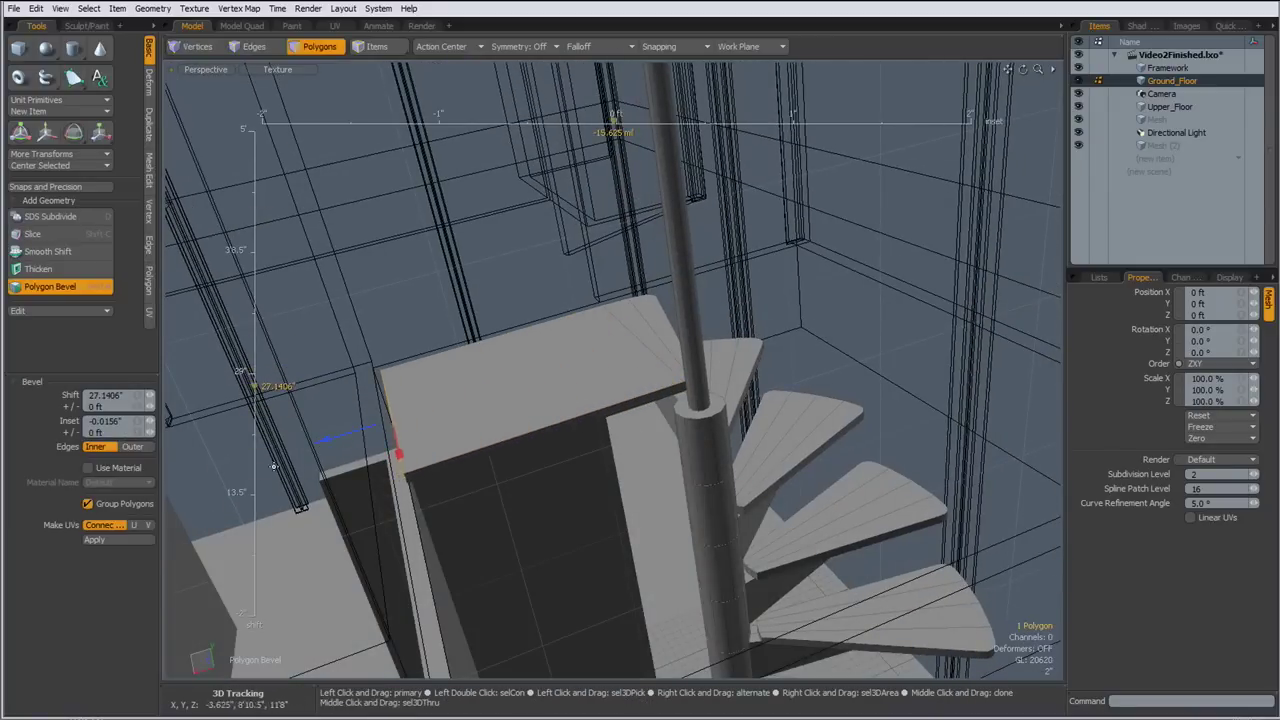
click(105, 421)
text(0)
key(Return)
alt+drag(417, 422, 463, 399)
key(space)
Loop-slice the landing's top and side polygons once in Free mode, placing the cut crosswise near the middle
click(586, 420)
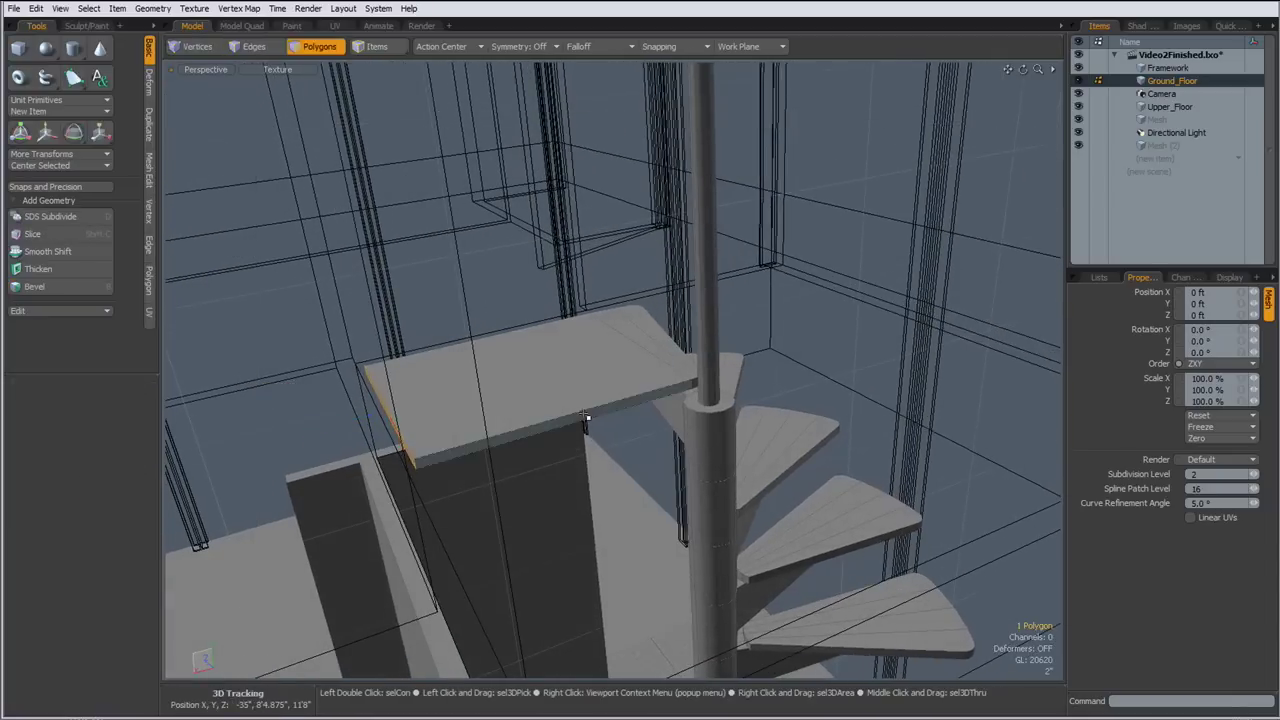
shift+click(552, 413)
key(alt+c)
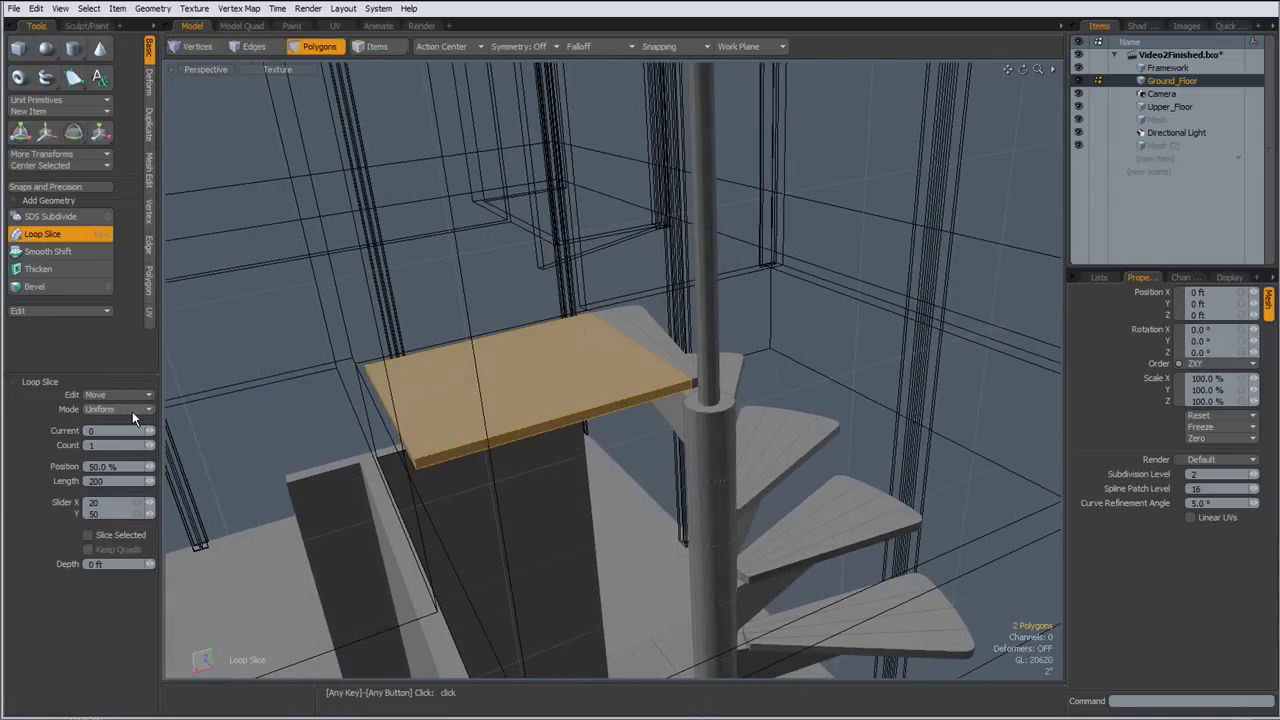
click(132, 411)
click(134, 402)
click(535, 428)
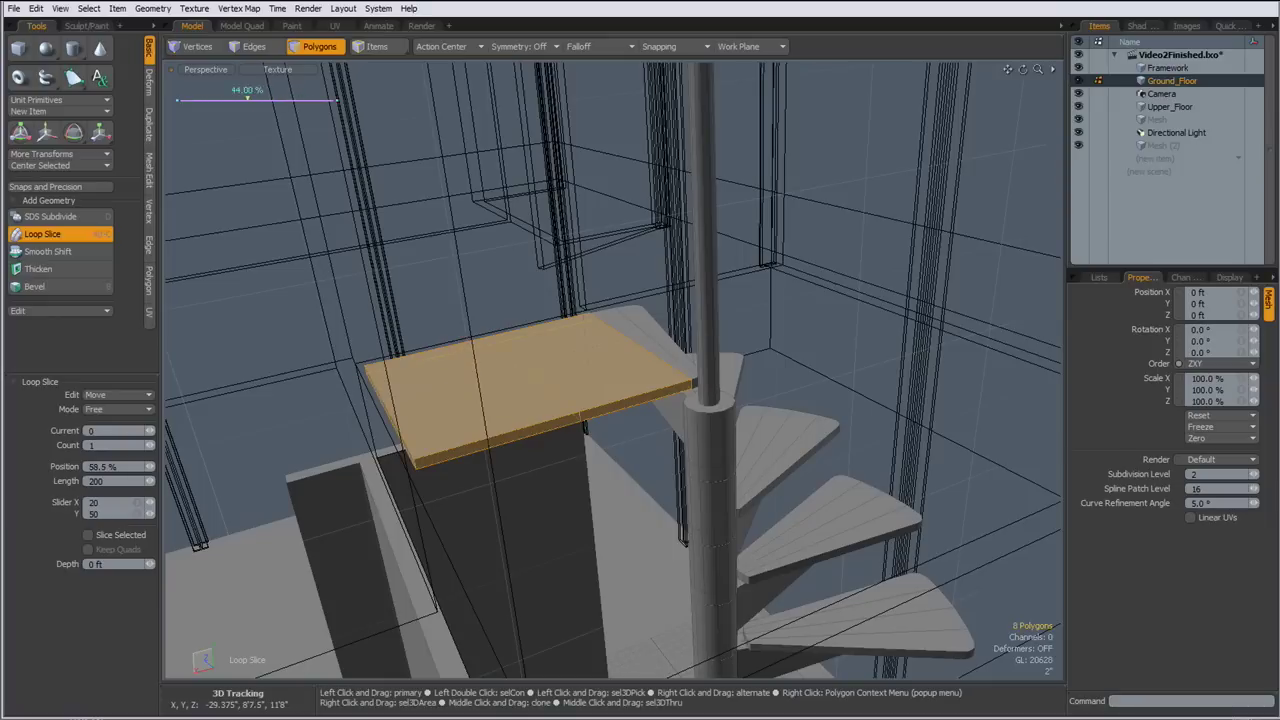
key(space)
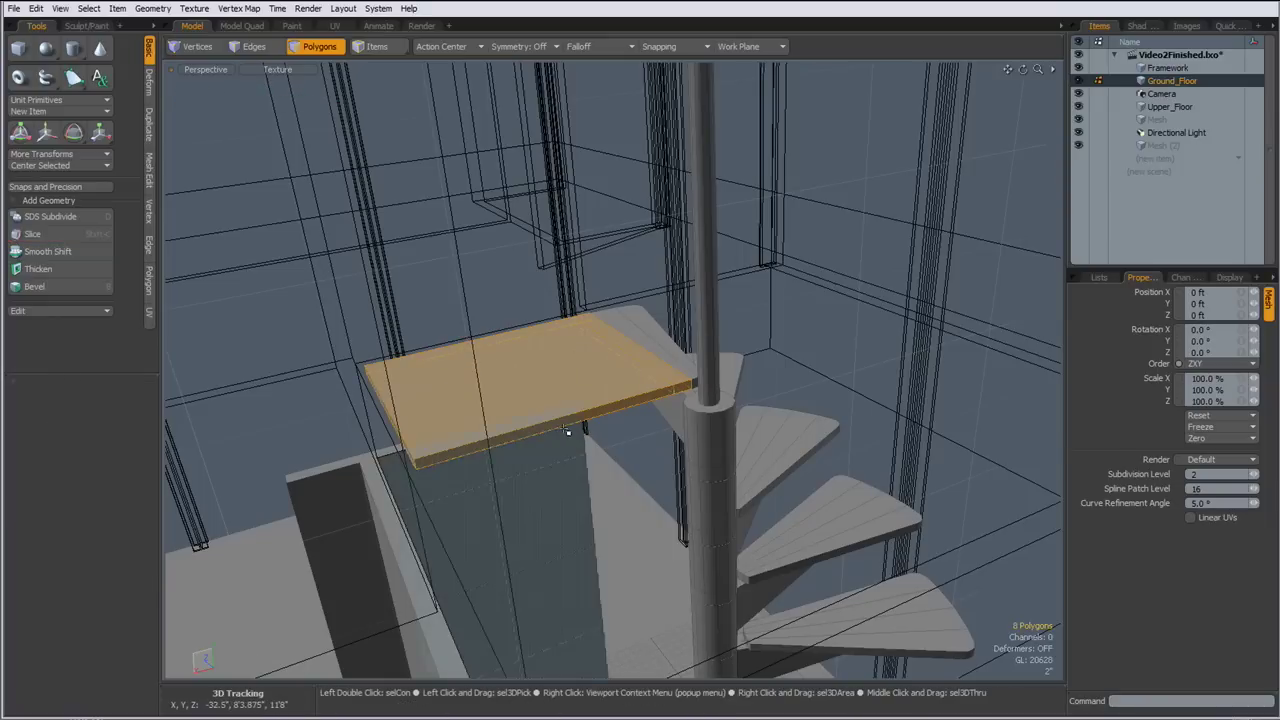
Use Polygon Bevel and Loop Slice to isolate a narrow strip along the landing's open side, and select the strip's top polygon
click(565, 427)
alt+drag(567, 432, 709, 450)
key(shift+b)
click(634, 460)
key(space)
mouse_move(588, 517)
mouse_down()
mouse_move(597, 503)
mouse_move(610, 517)
mouse_up()
key(alt+c)
key(space)
click(625, 492)
Bevel the strip's top polygon upward into a tall guard panel beside the pole, and clear the selection
alt+shift+drag(616, 360, 623, 30)
key(b)
key(space)
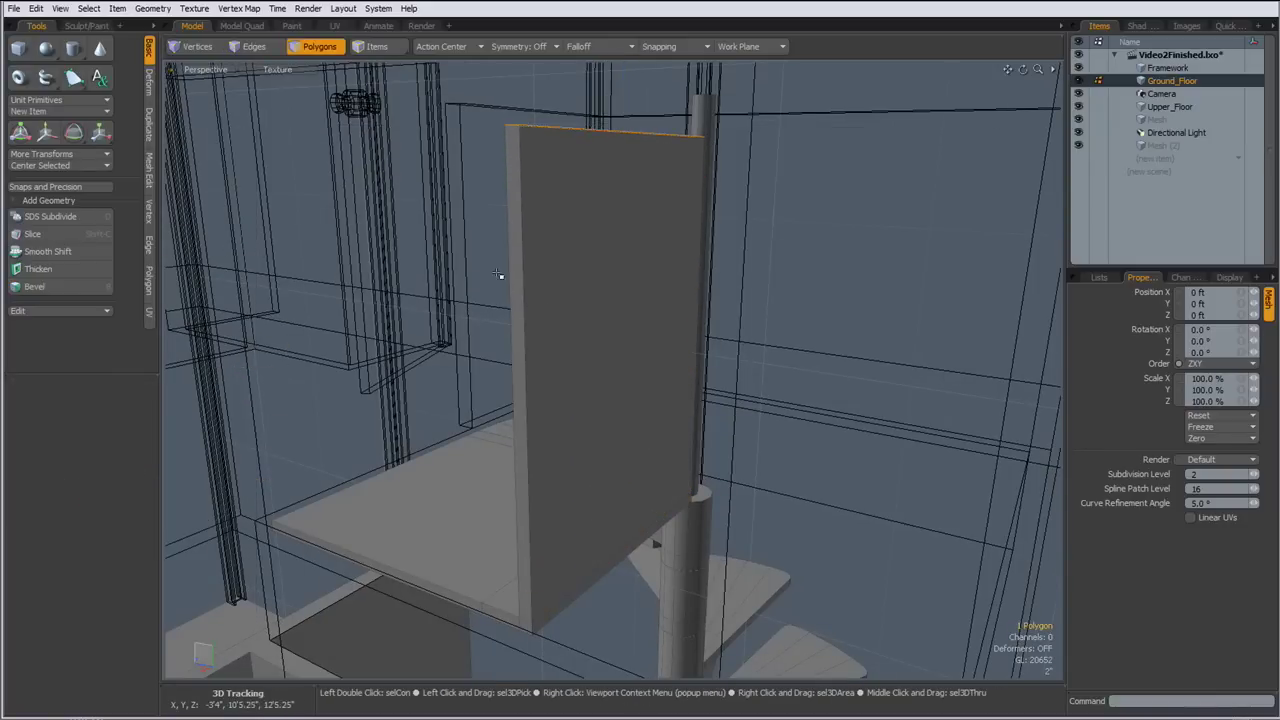
click(500, 277)
ctrl+alt+drag(655, 366, 565, 372)
alt+drag(565, 372, 843, 411)
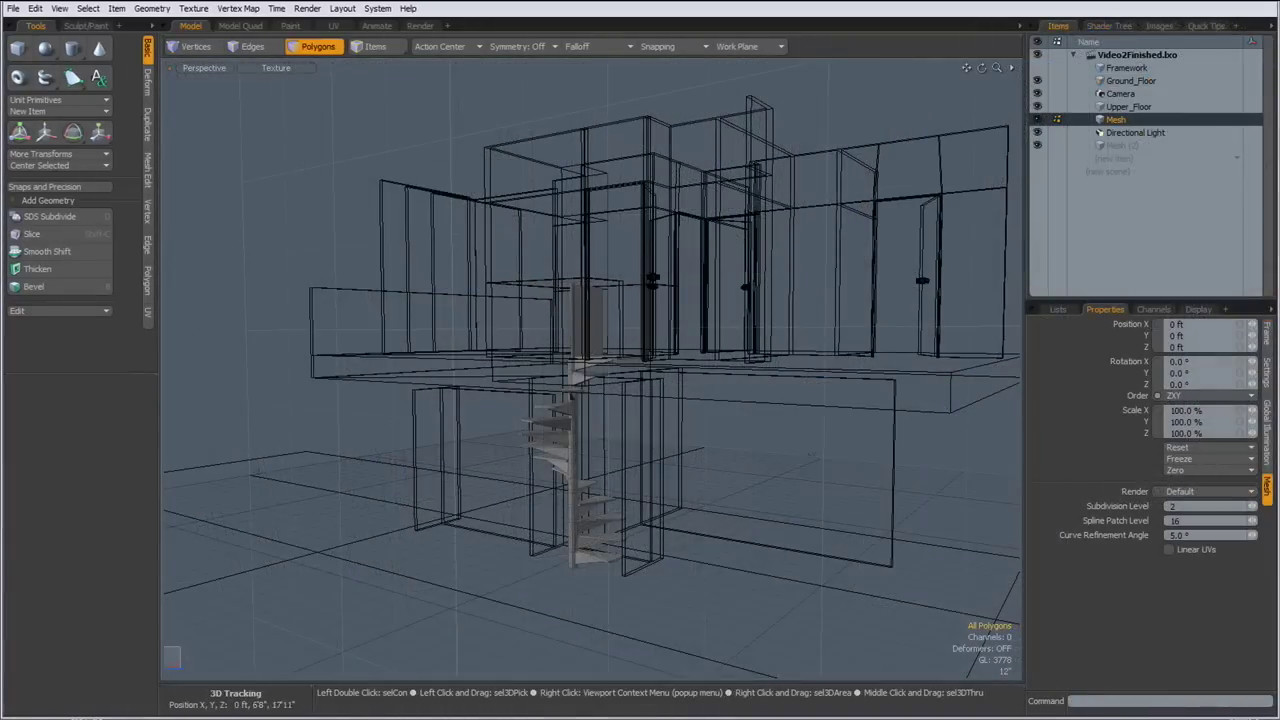
Cut the finished stair geometry out of the Mesh item and paste it into Ground_Floor
key(ctrl+x)
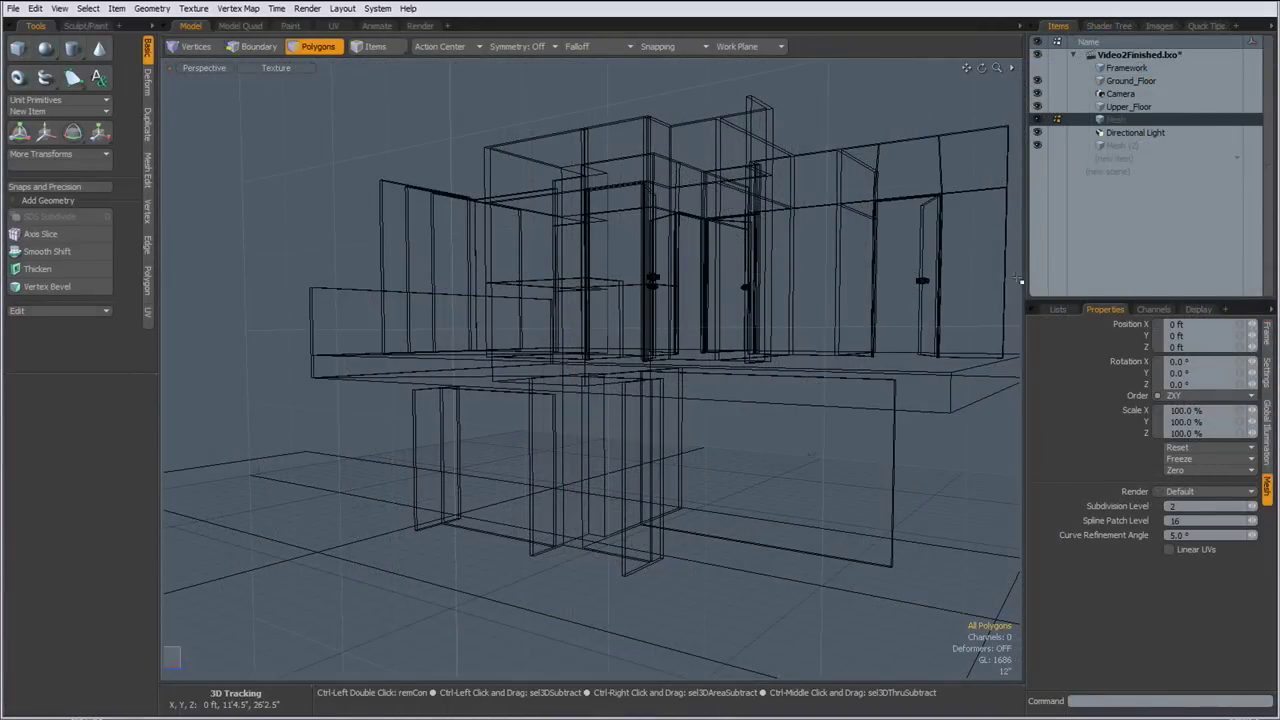
click(1118, 83)
key(ctrl+v)
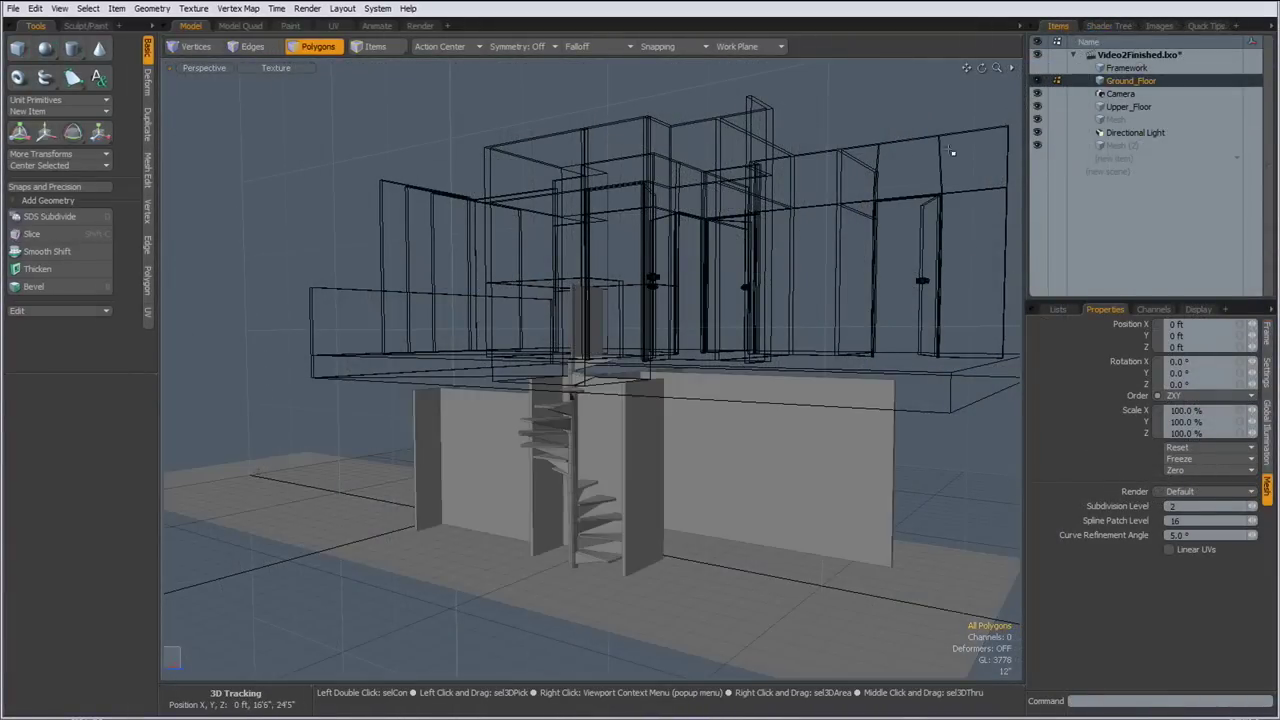
Show the Framework item and select Framework, Ground_Floor and Upper_Floor together to view the stair within the whole house
click(1037, 67)
click(1121, 69)
shift+click(1121, 80)
shift+click(1128, 106)
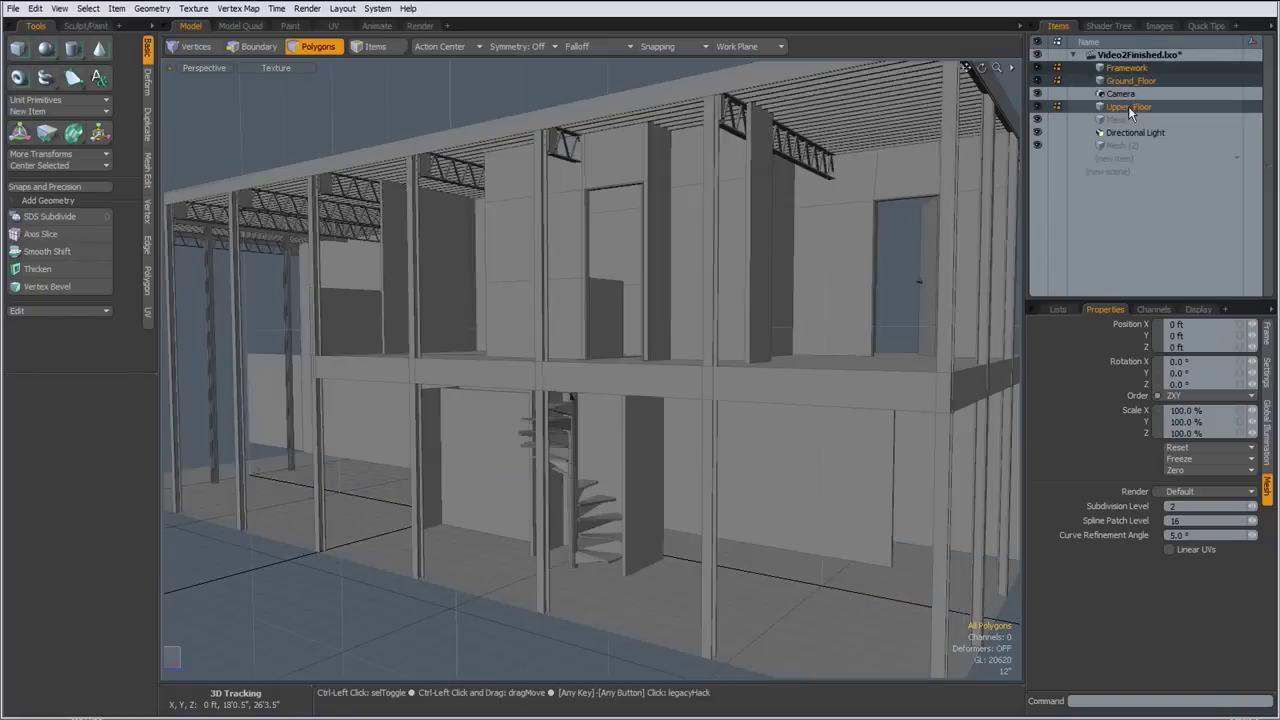
alt+drag(357, 409, 602, 482)
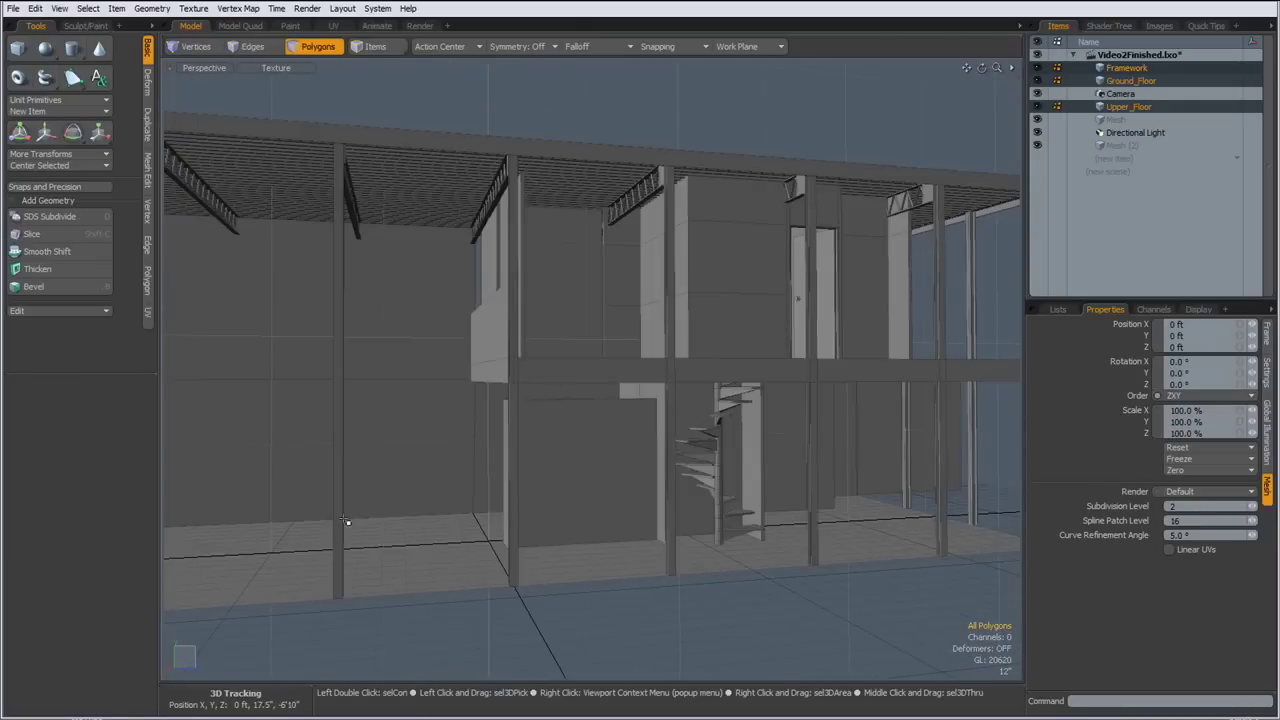